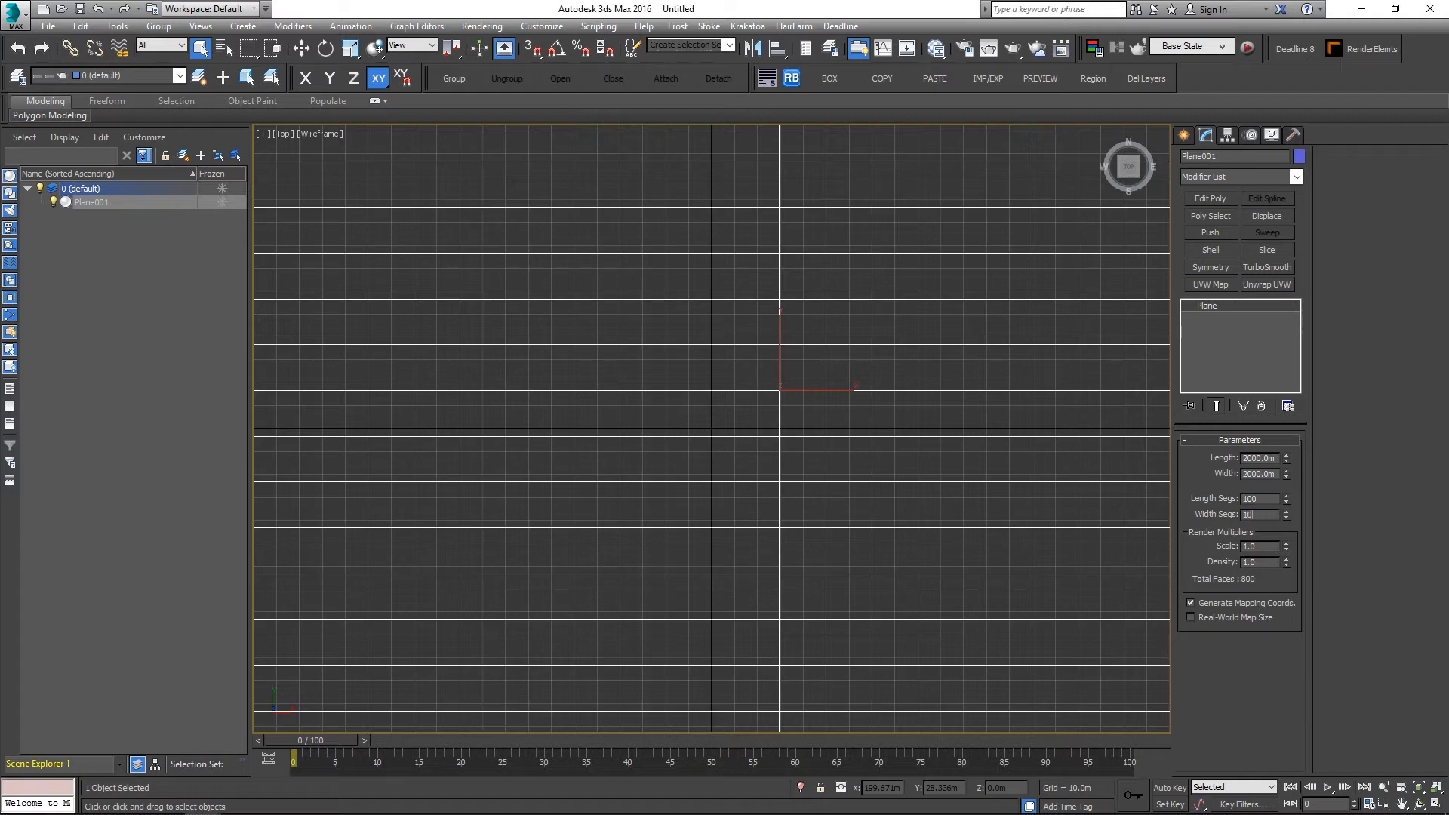
Step: Set the plane's width segments to 100 and reset its X and Y position to 0
key("Return")
middle_click_drag(950, 432, 888, 402)
scroll(891, 415, "down", 3)
key("w")
scroll(894, 412, "down", 5)
right_click(909, 787)
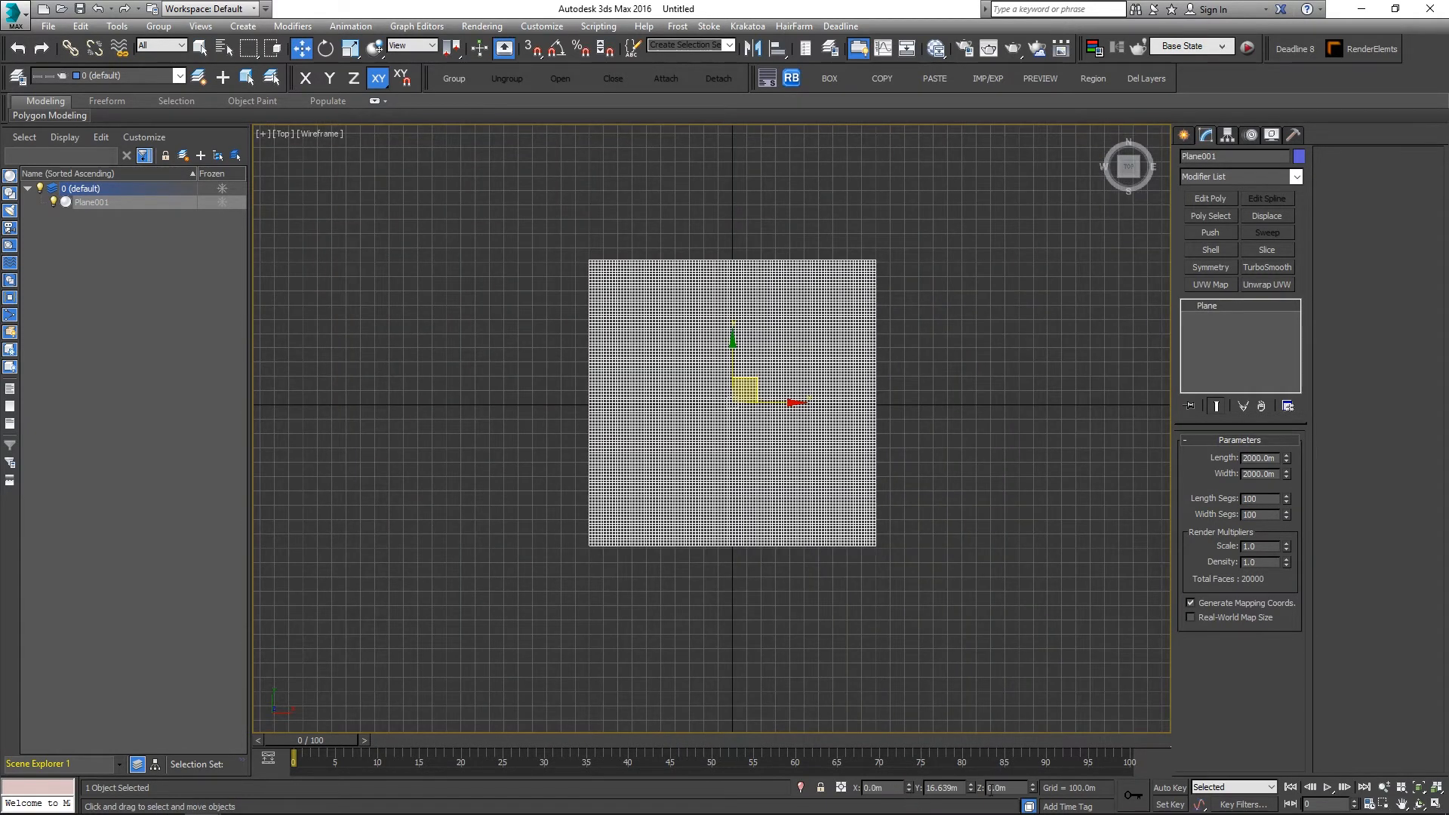
right_click(971, 790)
scroll(811, 522, "up", 2)
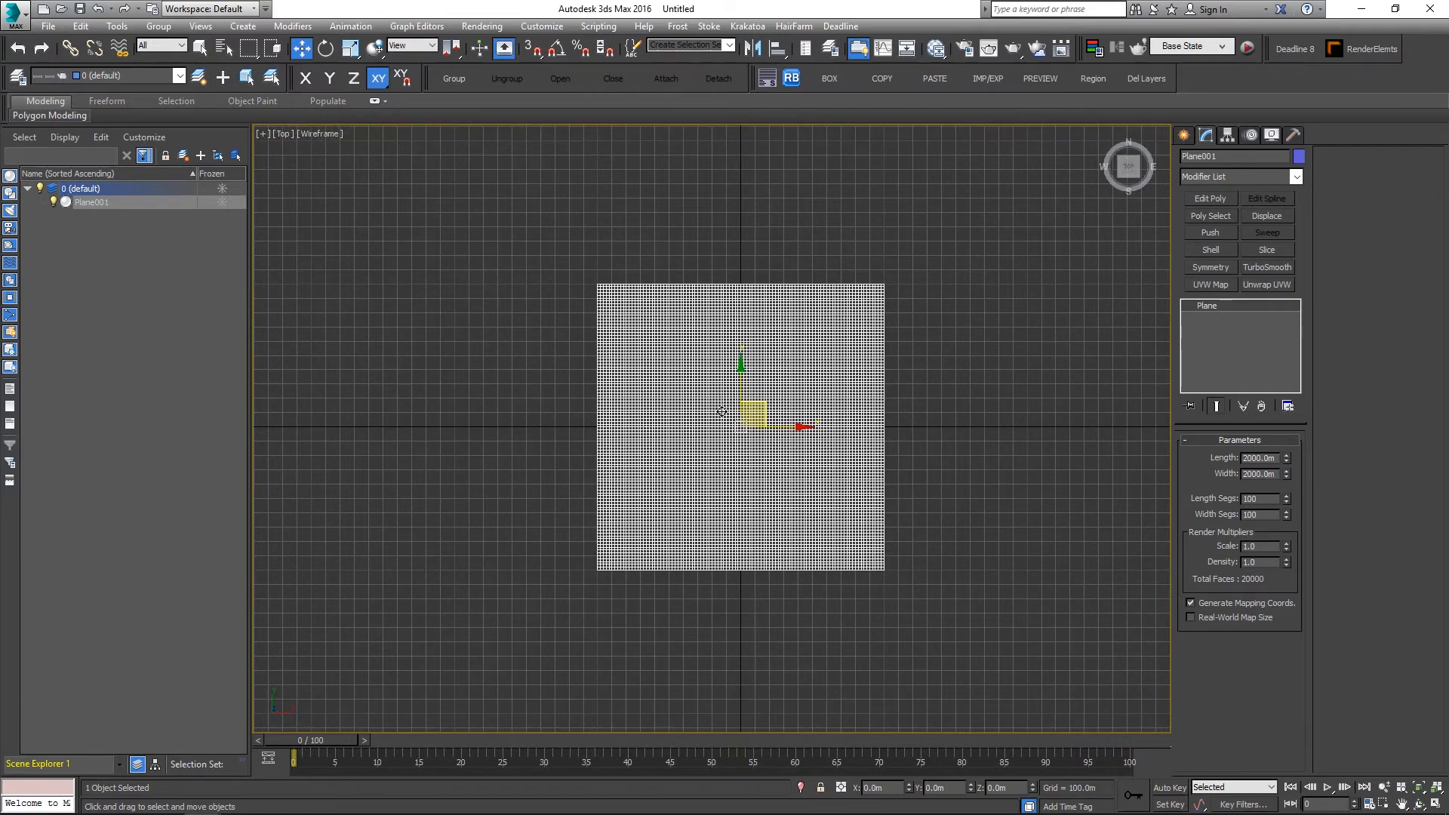
Step: Display the plane shaded in an angled orthographic view with the grid hidden
middle_click_drag(811, 523, 731, 472, "alt")
key("F3")
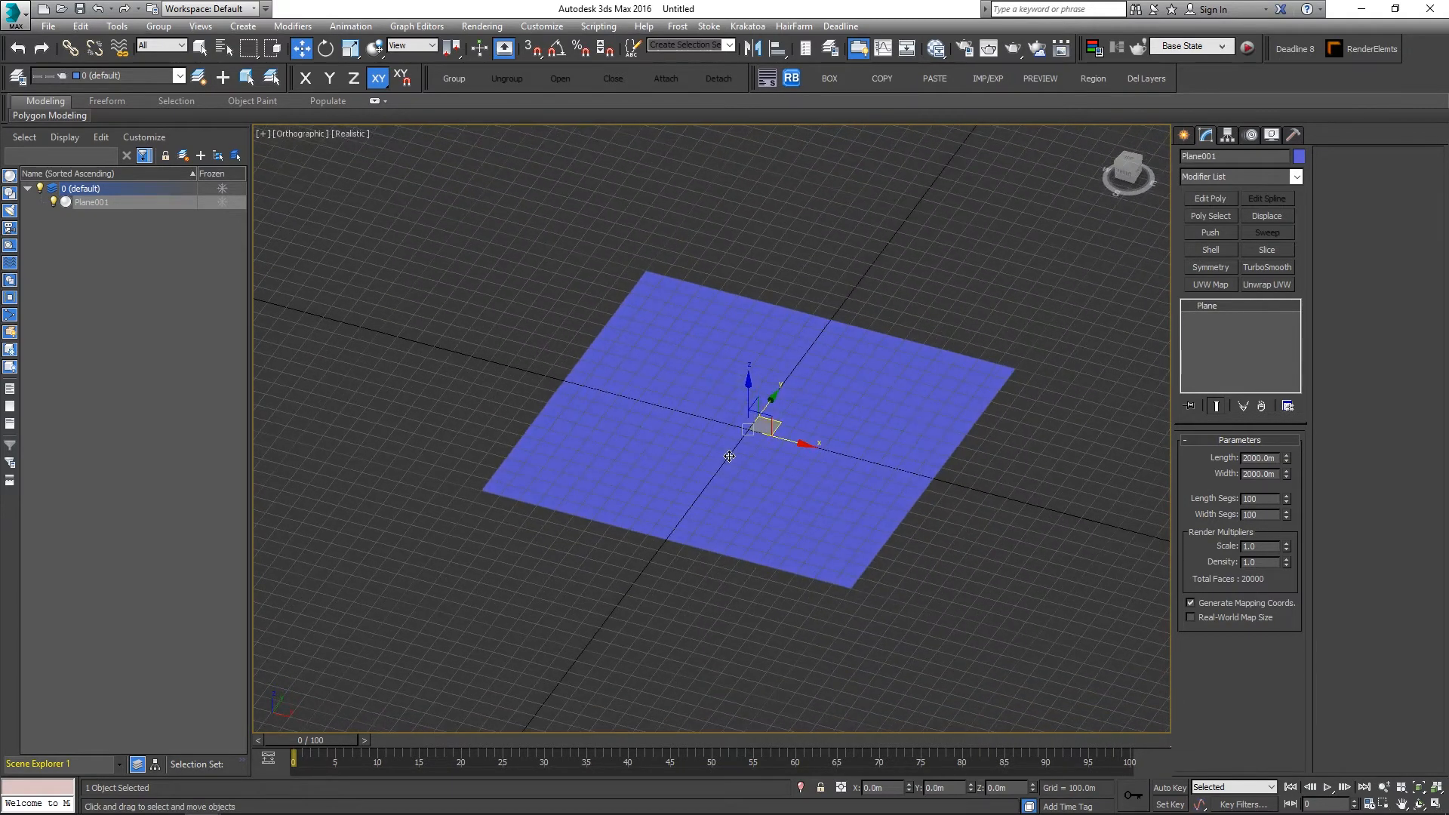
key("g")
scroll(689, 427, "up", 2)
middle_click_drag(733, 447, 696, 467)
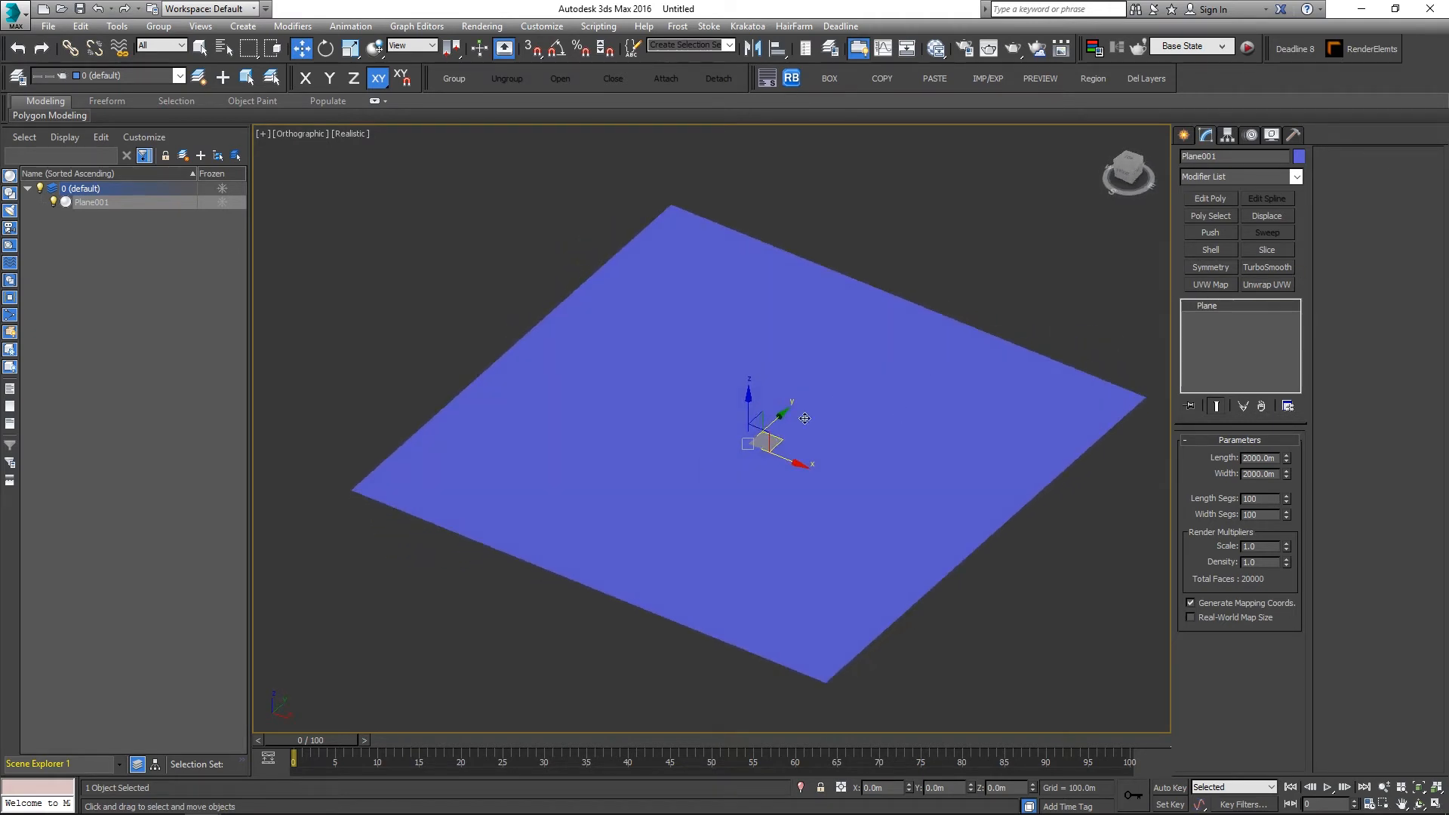
middle_click_drag(799, 437, 768, 444)
middle_click_drag(857, 396, 833, 381)
Step: Add a TurboSmooth modifier to the plane
left_click(1270, 268)
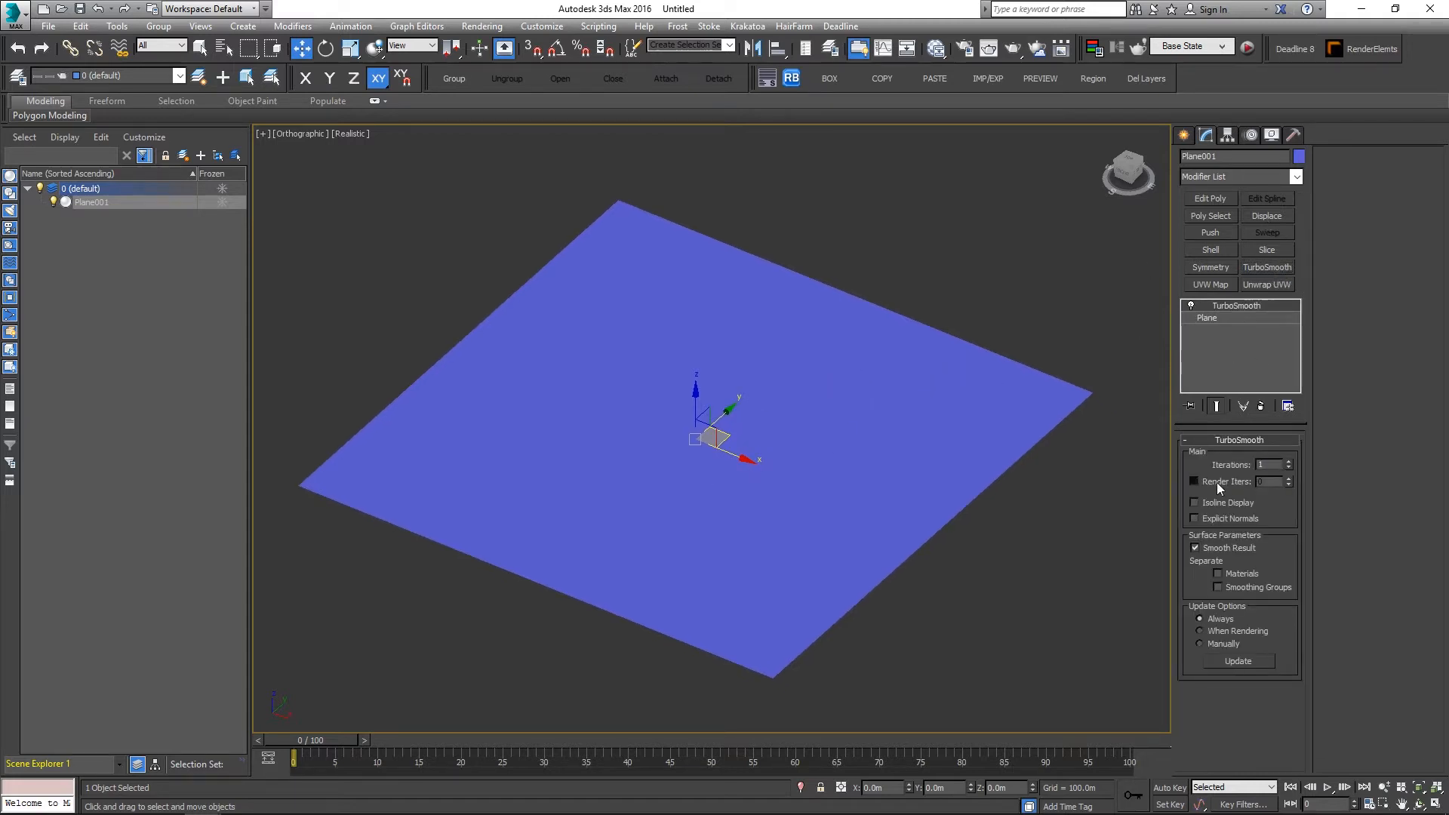
left_click(1289, 478)
left_click(1289, 479)
Step: Add a Displace modifier above TurboSmooth and enable Use Existing Mapping for it
left_click(1283, 219)
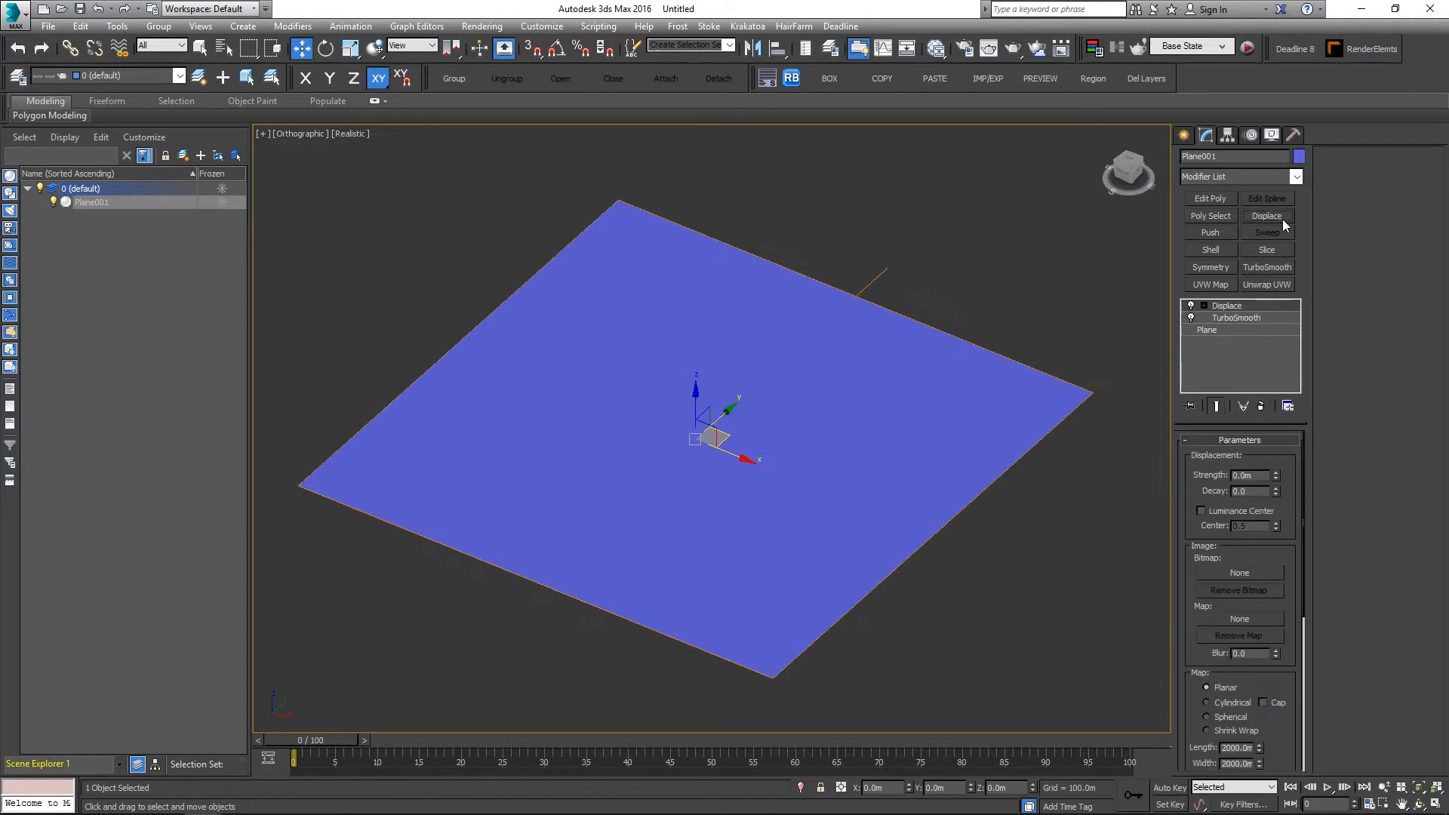
middle_click_drag(834, 442, 826, 424, "alt")
scroll(1264, 554, "down", 3)
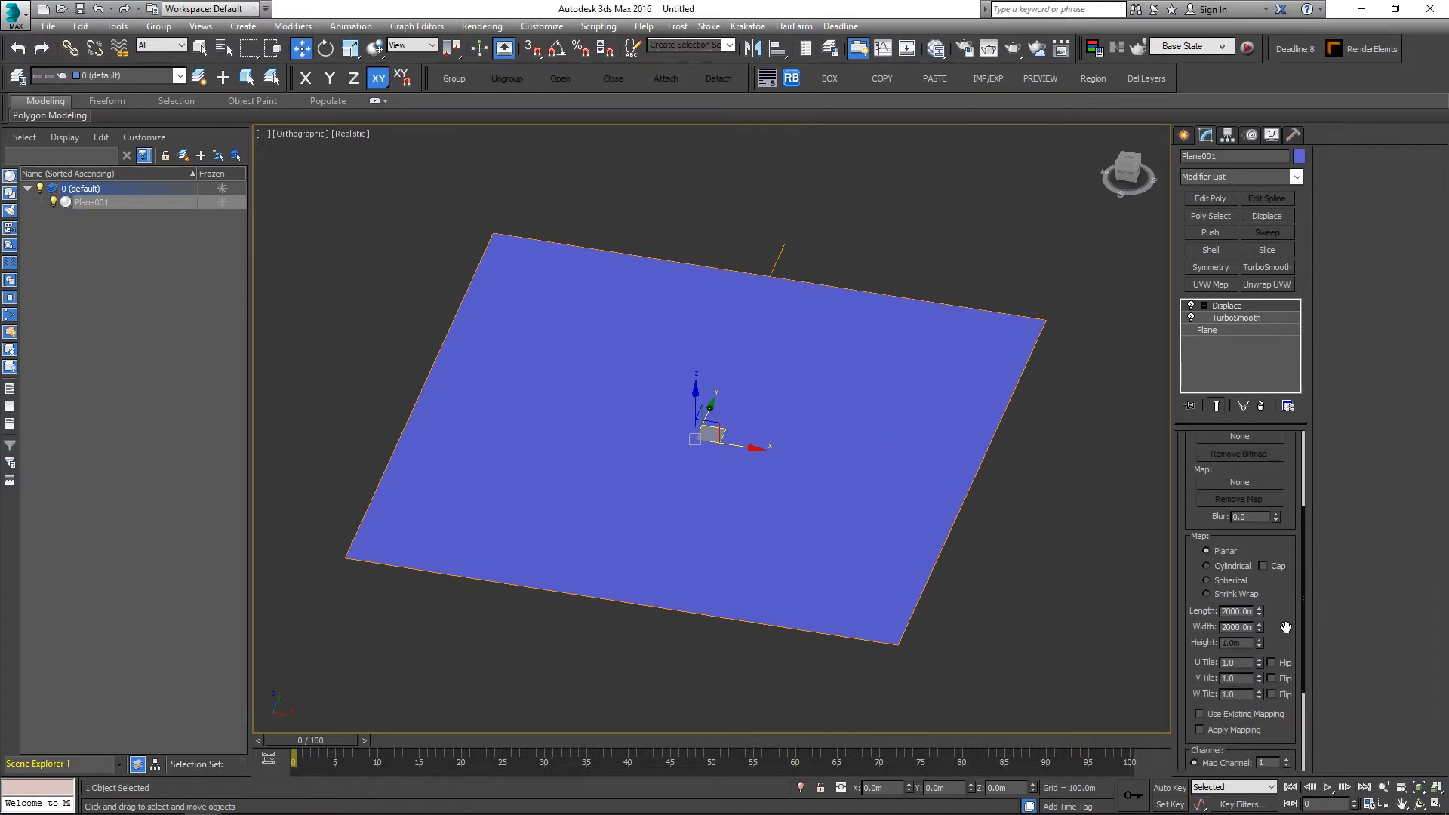
scroll(1286, 627, "down", 2)
left_click(1259, 655)
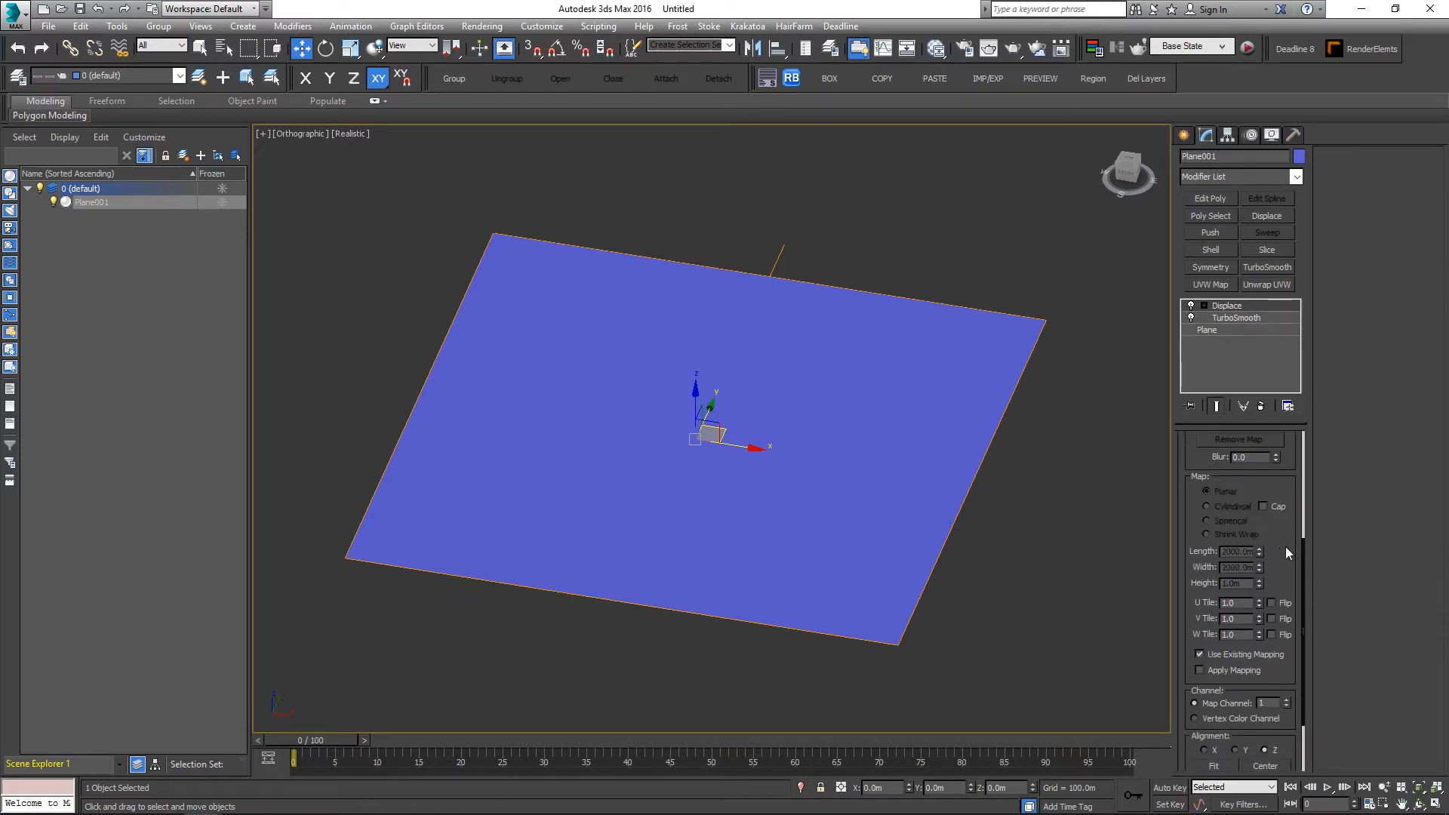
scroll(1286, 553, "up", 5)
middle_click_drag(933, 483, 903, 482, "alt")
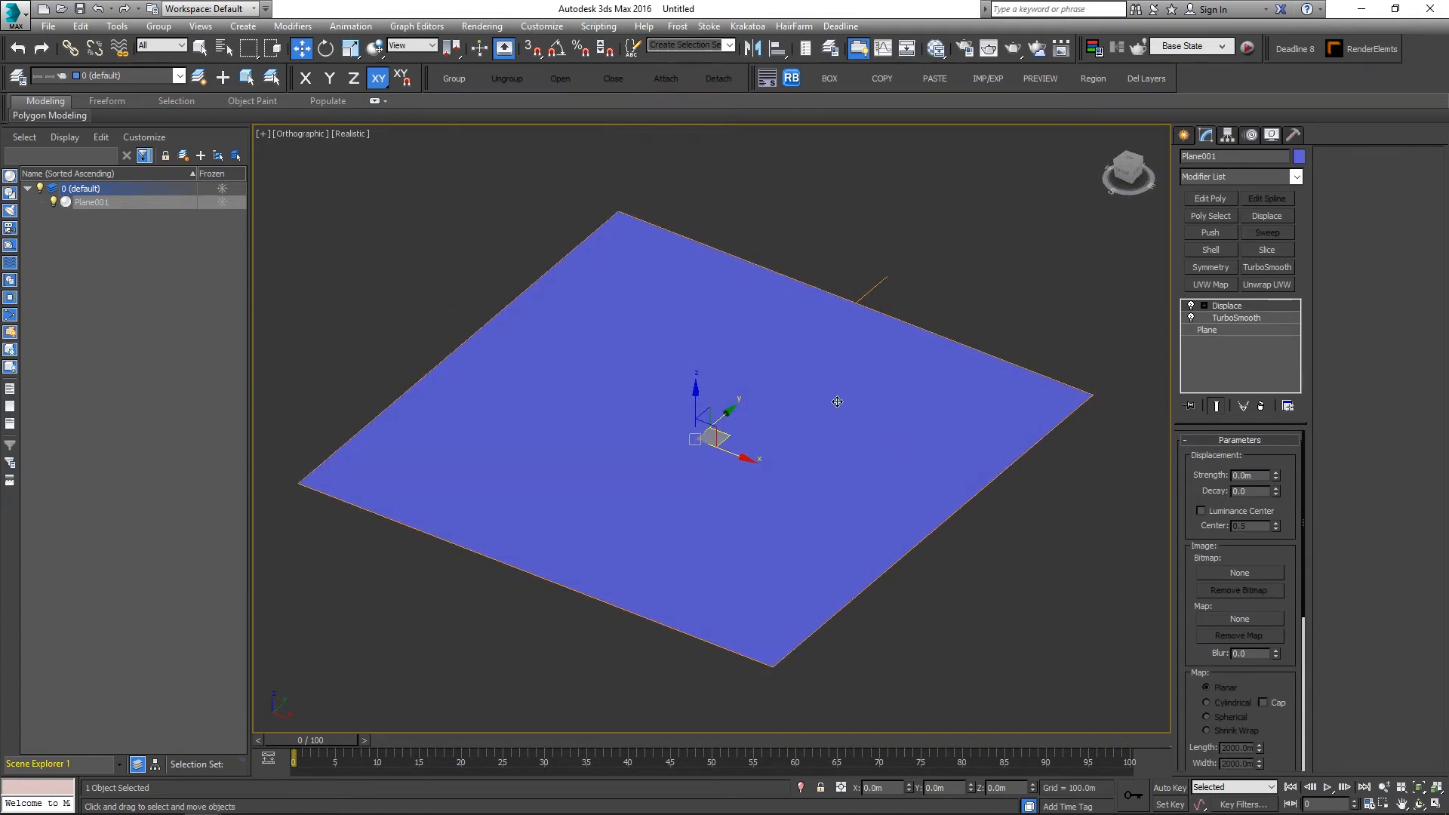
middle_click_drag(837, 401, 816, 490, "alt")
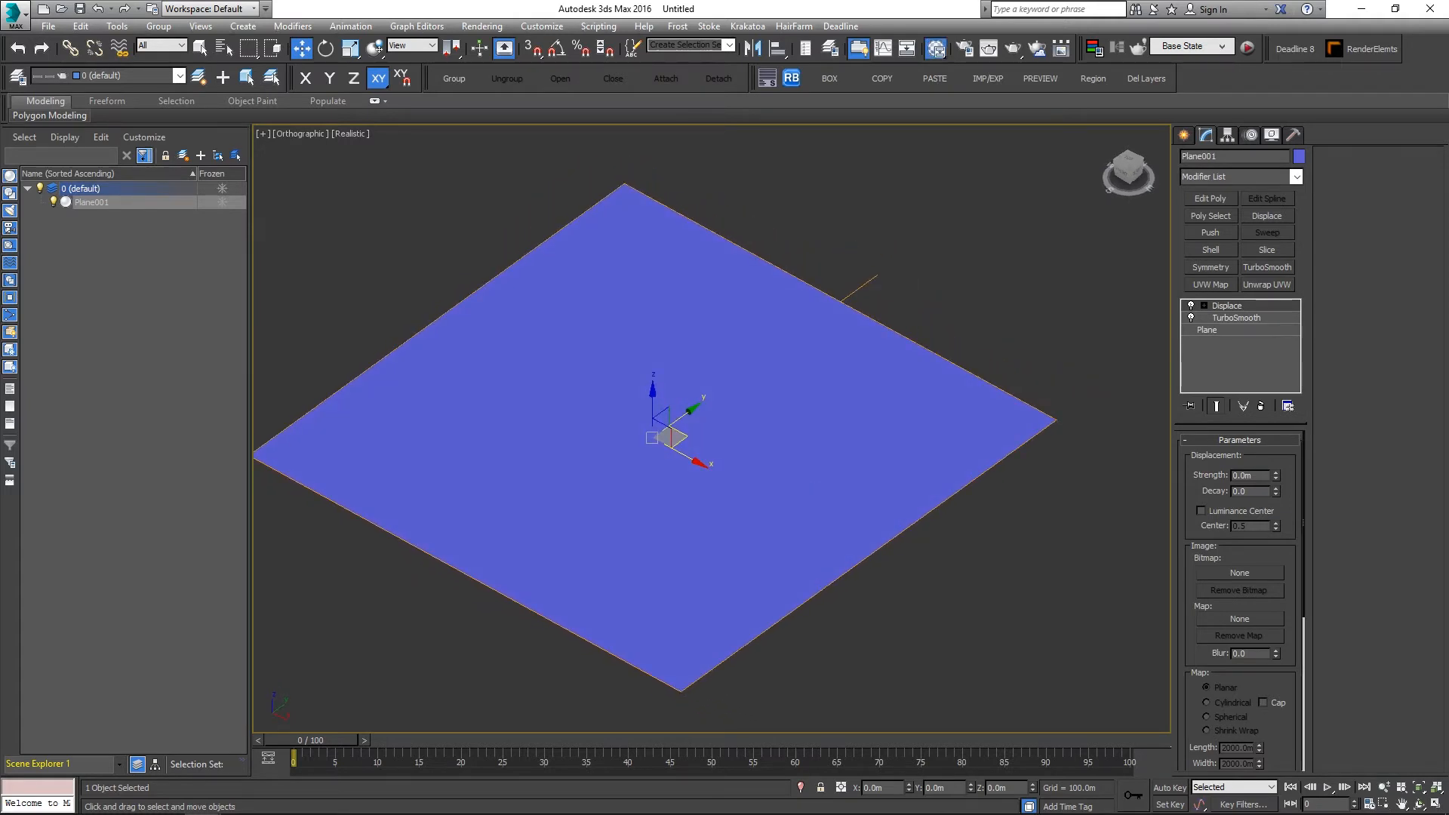
Step: Create a Gradient Ramp map in the Slate Material Editor, enlarge its node preview and show its parameters
key("m")
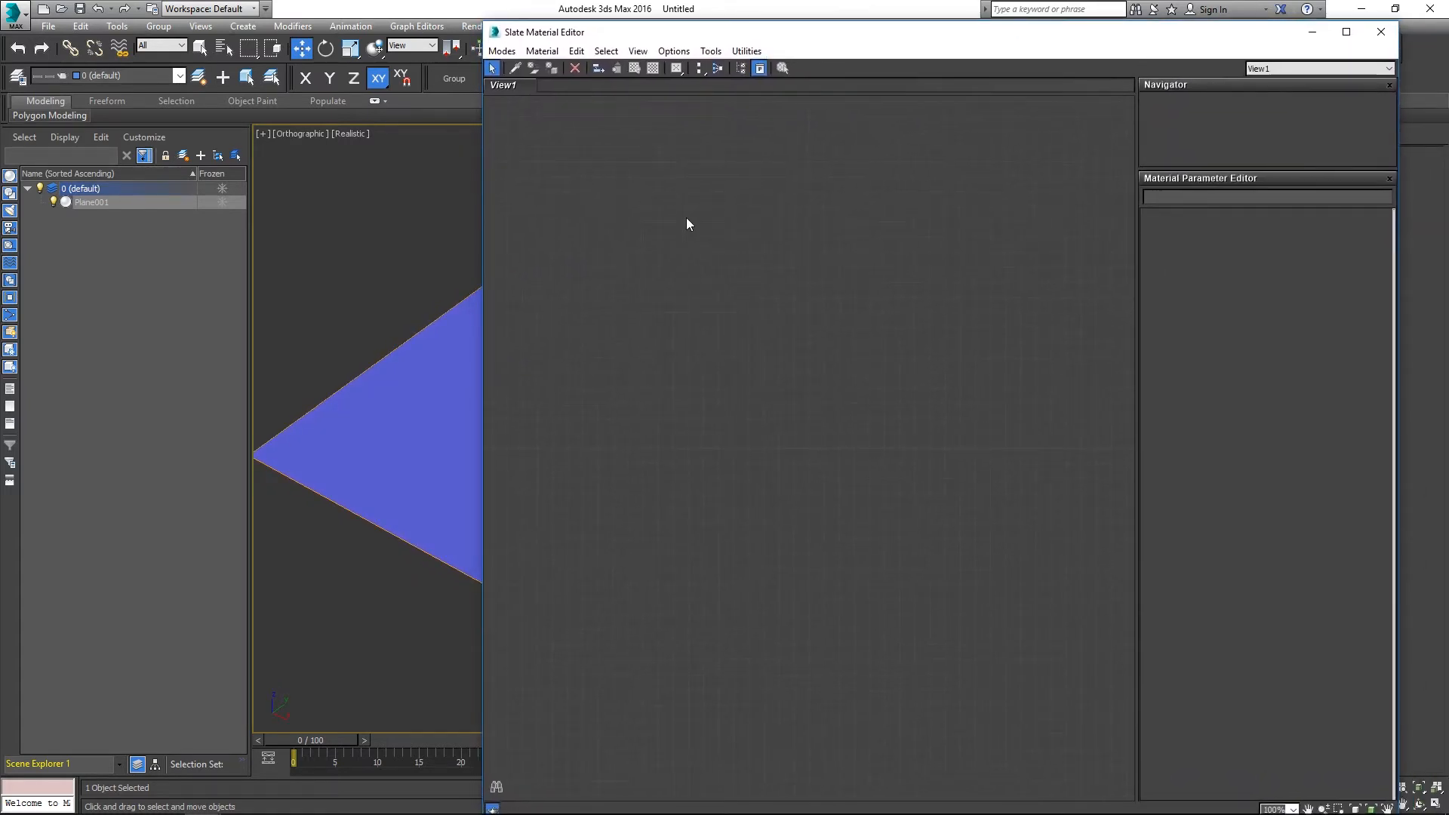
right_click(646, 218)
mouse_move(690, 219)
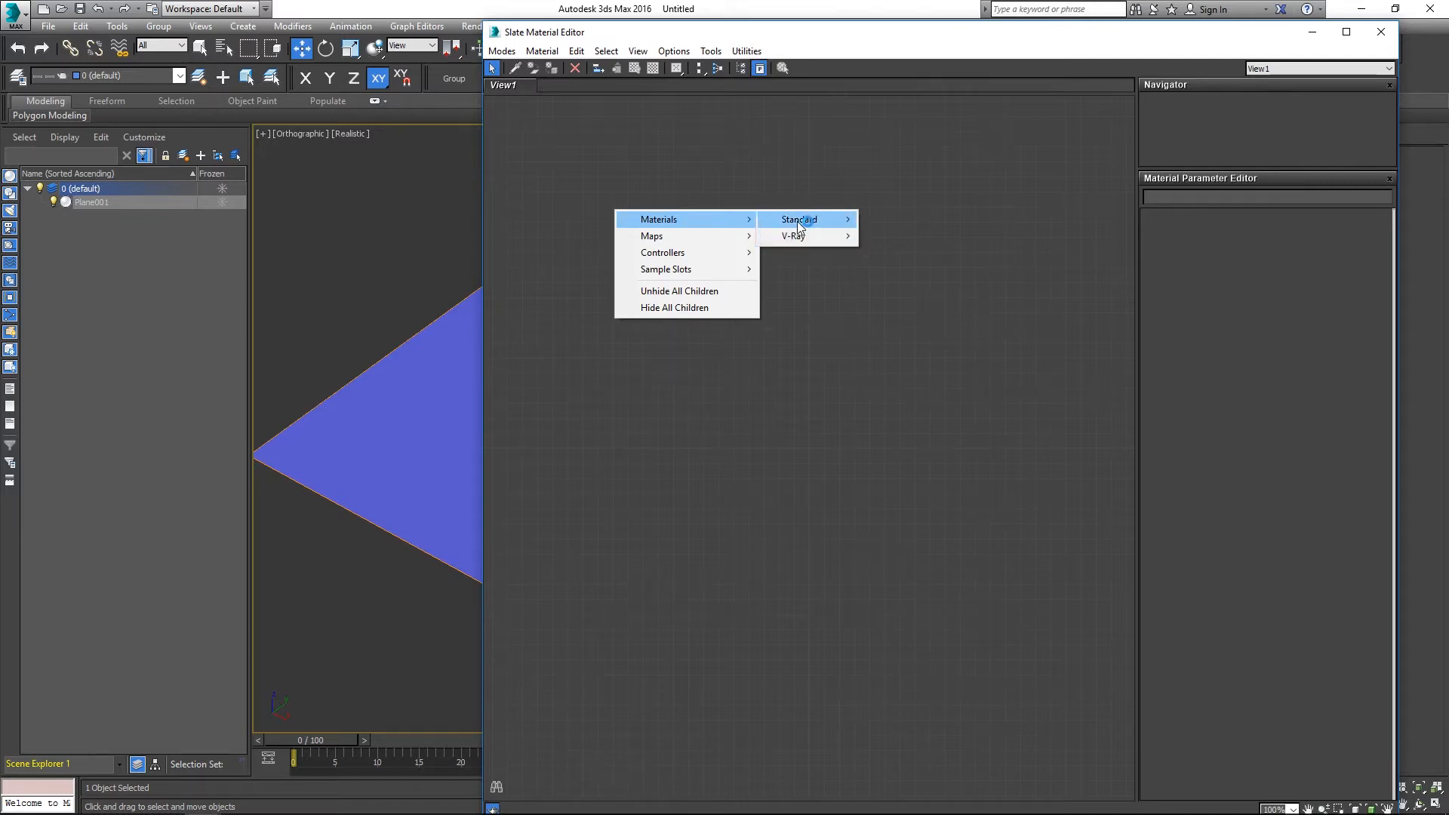
mouse_move(751, 236)
mouse_move(798, 238)
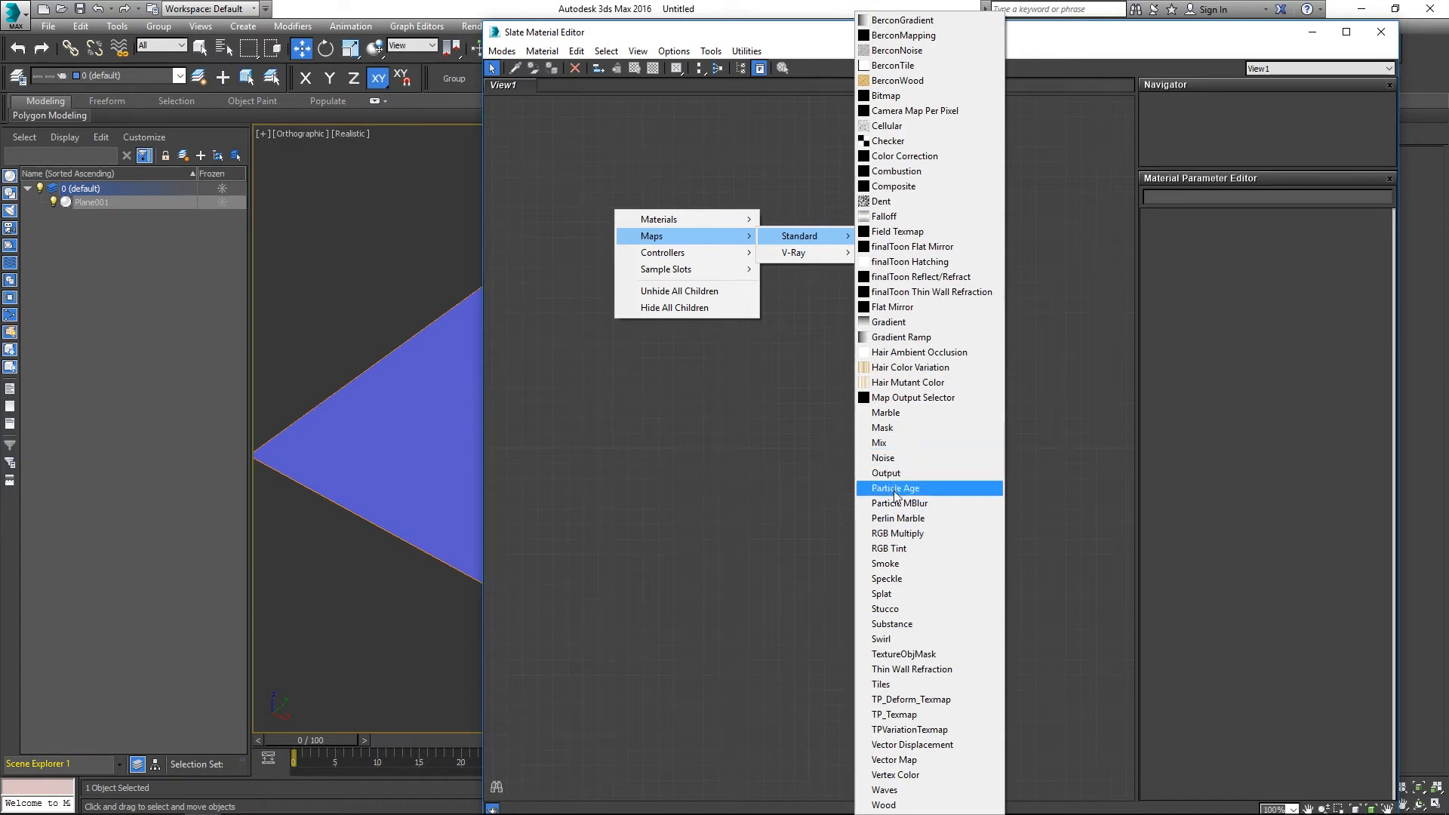
left_click(889, 322)
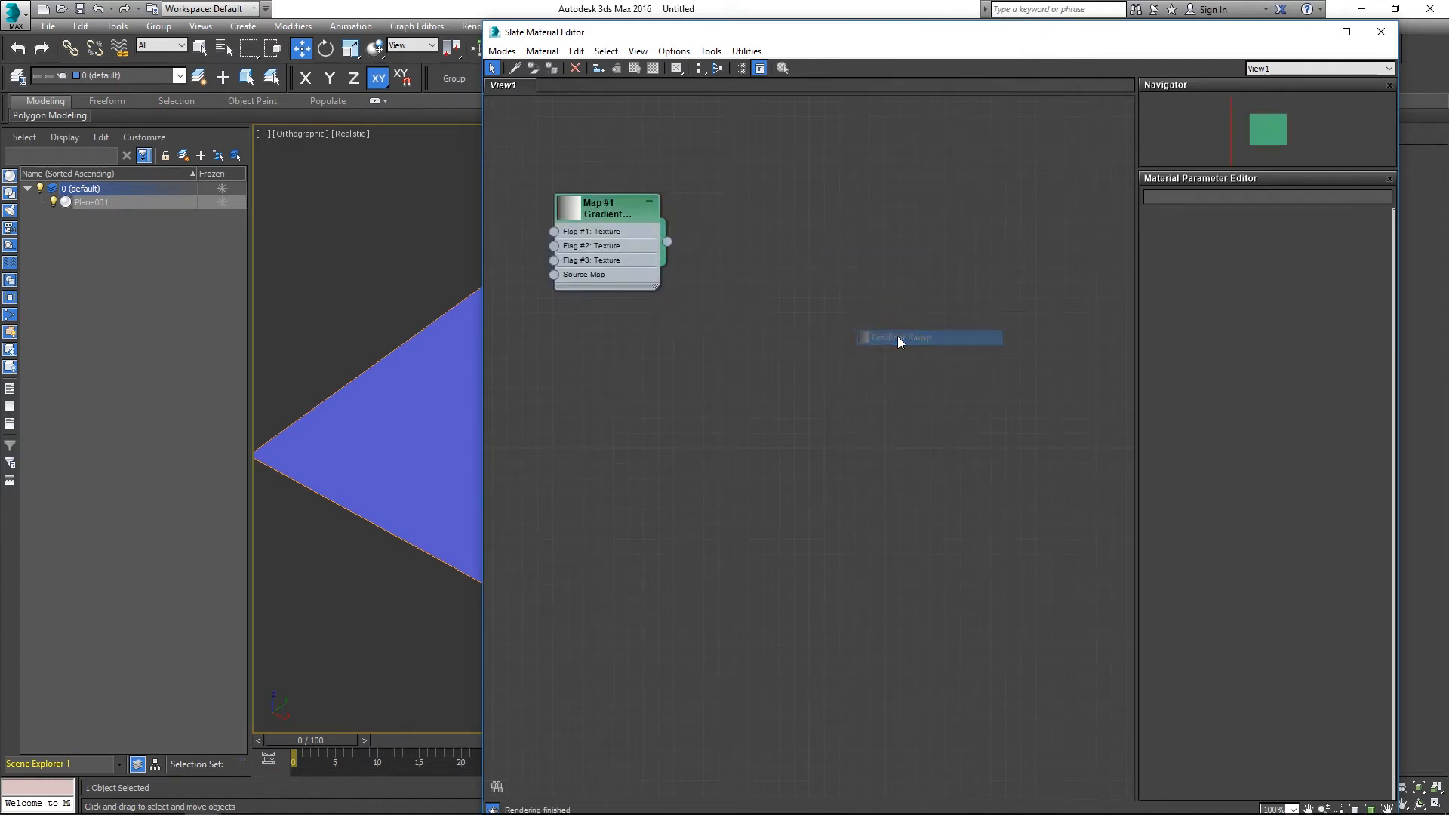
left_click_drag(567, 213, 686, 228)
double_click(724, 273)
double_click(686, 227)
Step: Move the gradient ramp's middle flag to position 45 and set its colour to black
left_click_drag(1265, 450, 1253, 450)
double_click(1152, 450)
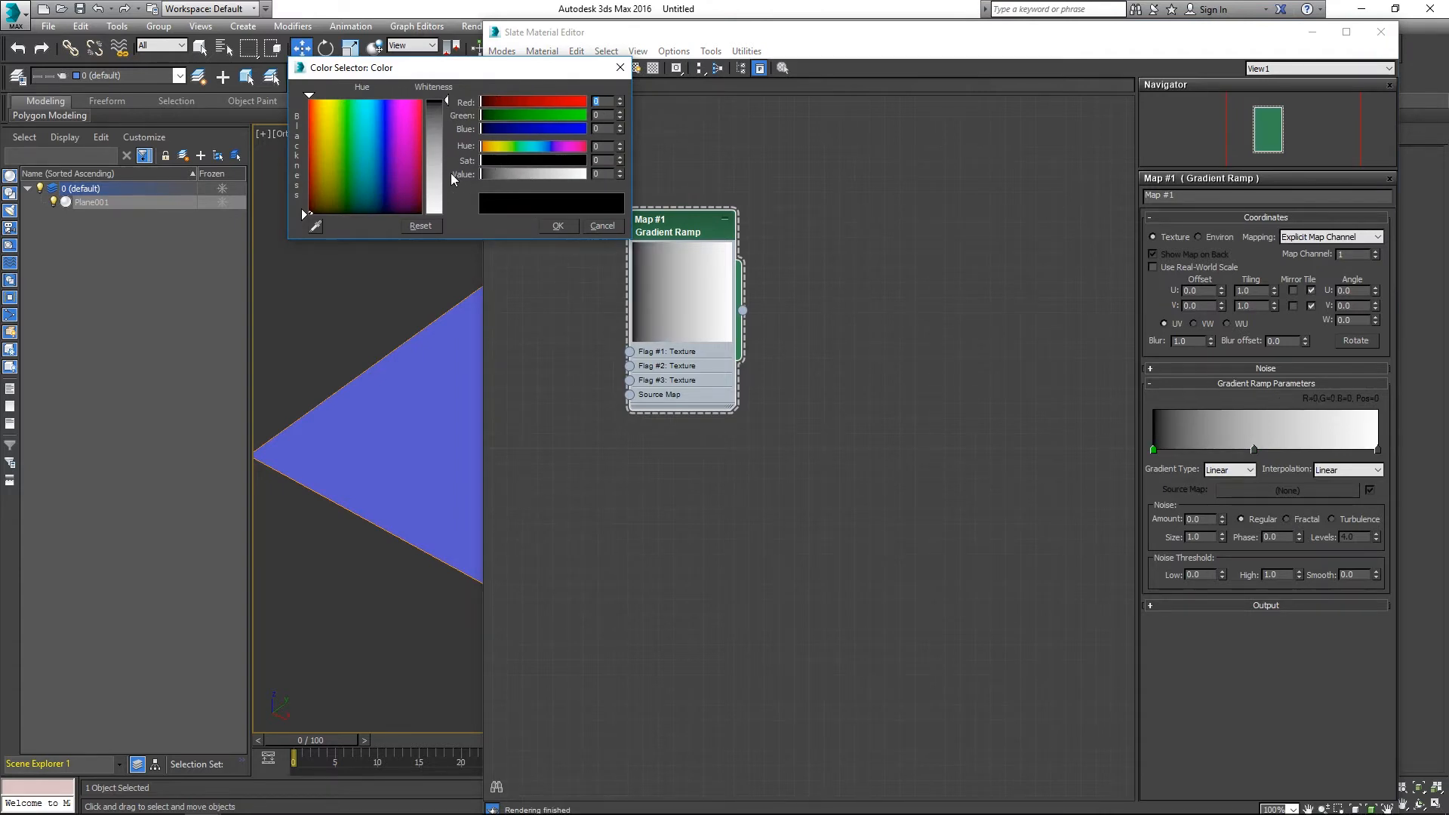
left_click(557, 226)
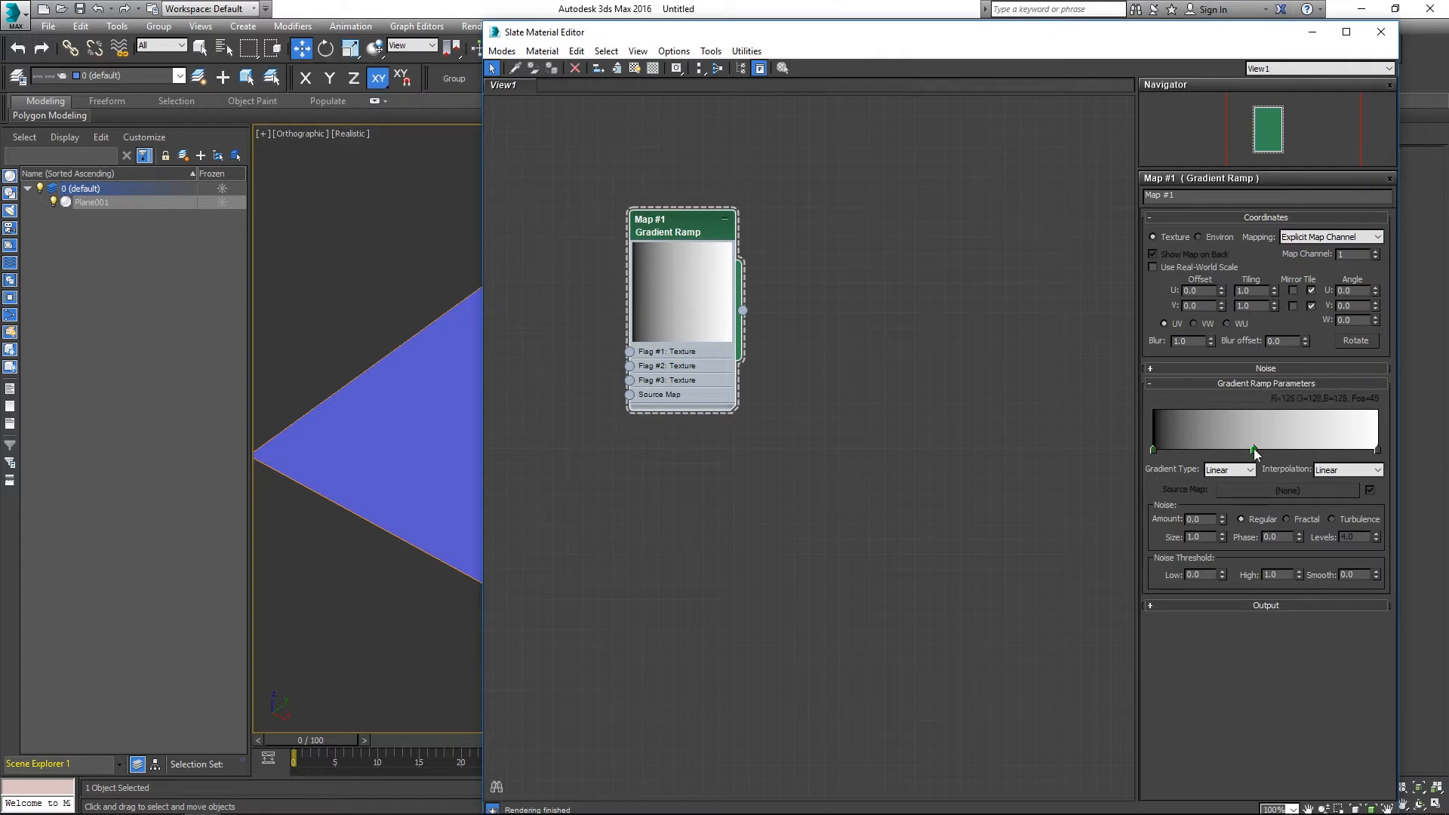
double_click(1253, 450)
left_click_drag(536, 183, 480, 182)
left_click(557, 226)
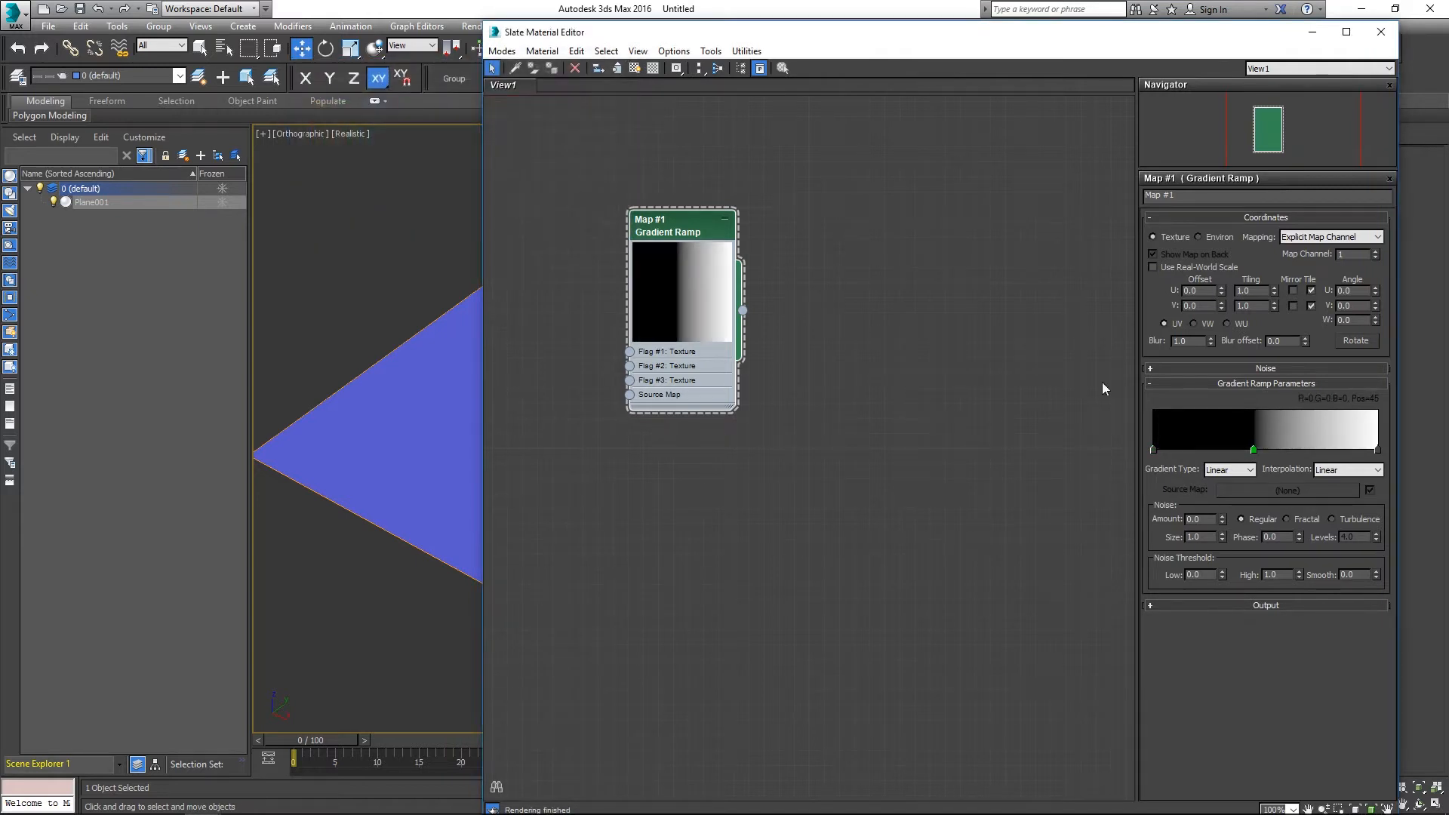
Step: Add three flags to the gradient ramp at about positions 53, 60 and 65
left_click(1272, 449)
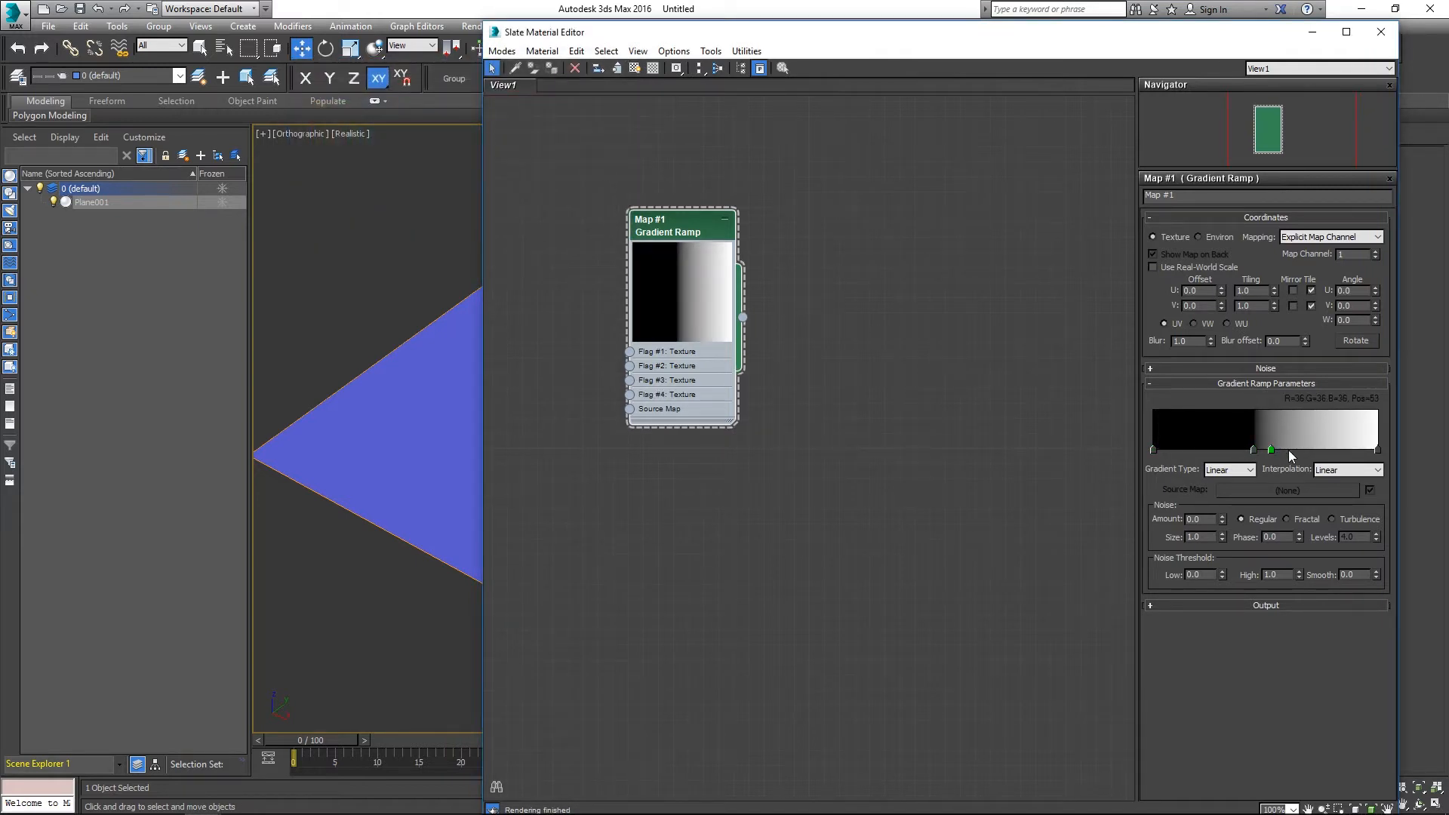
left_click(1288, 449)
left_click(1302, 449)
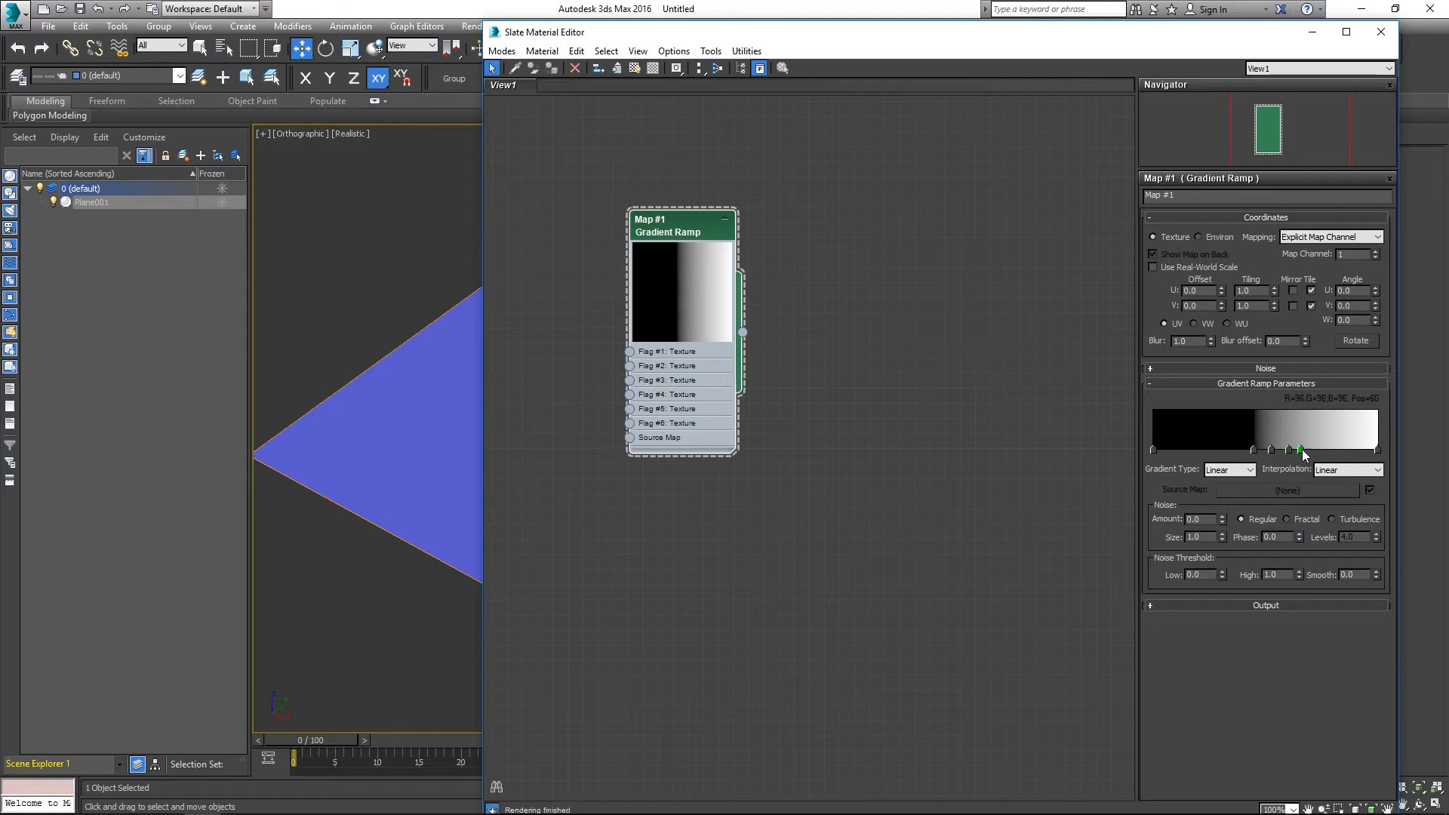
Step: Set the gradient flag at position 65 and the end flag at position 100 to black
double_click(1302, 450)
left_click_drag(521, 179, 480, 180)
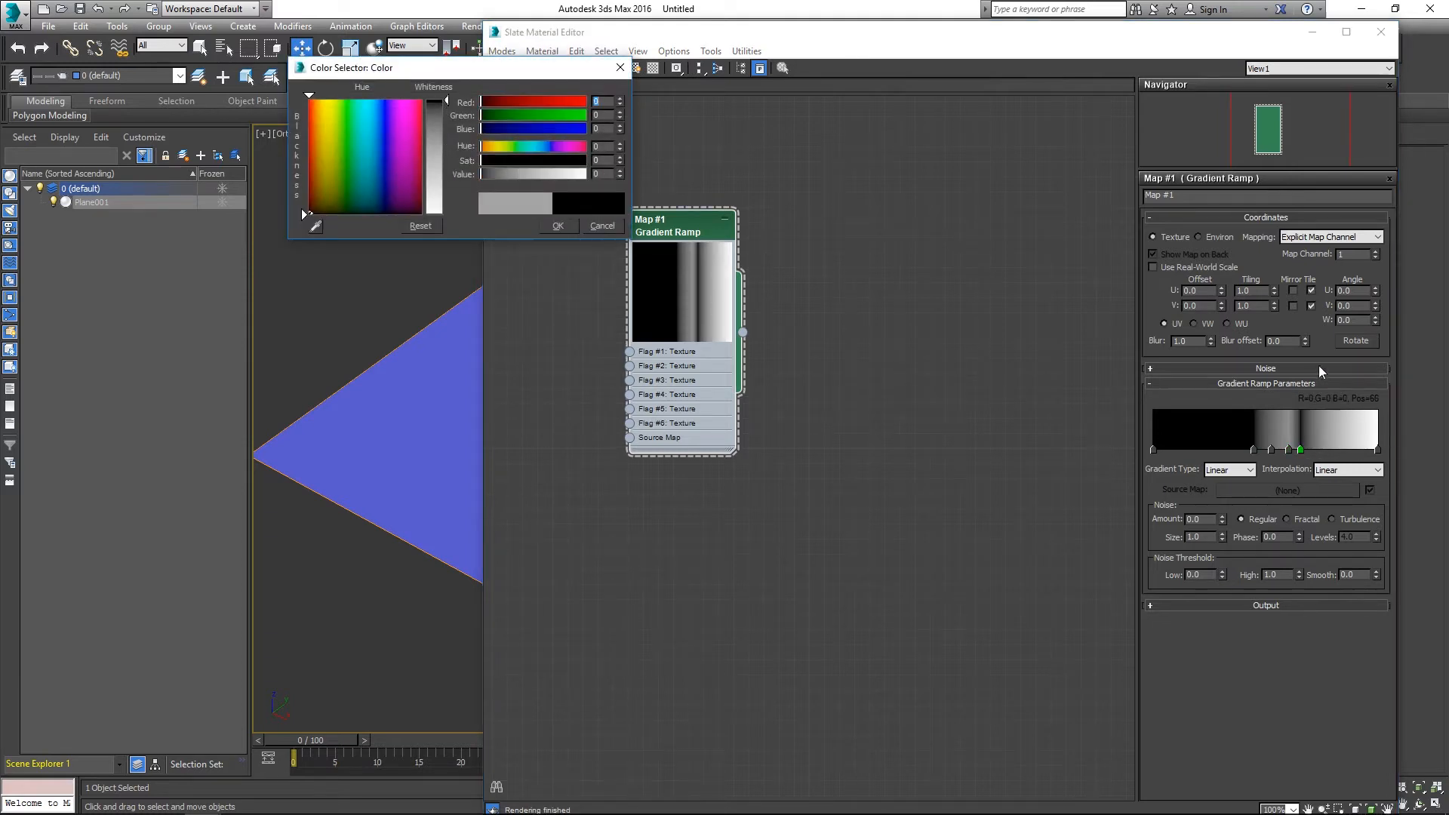
left_click(1378, 451)
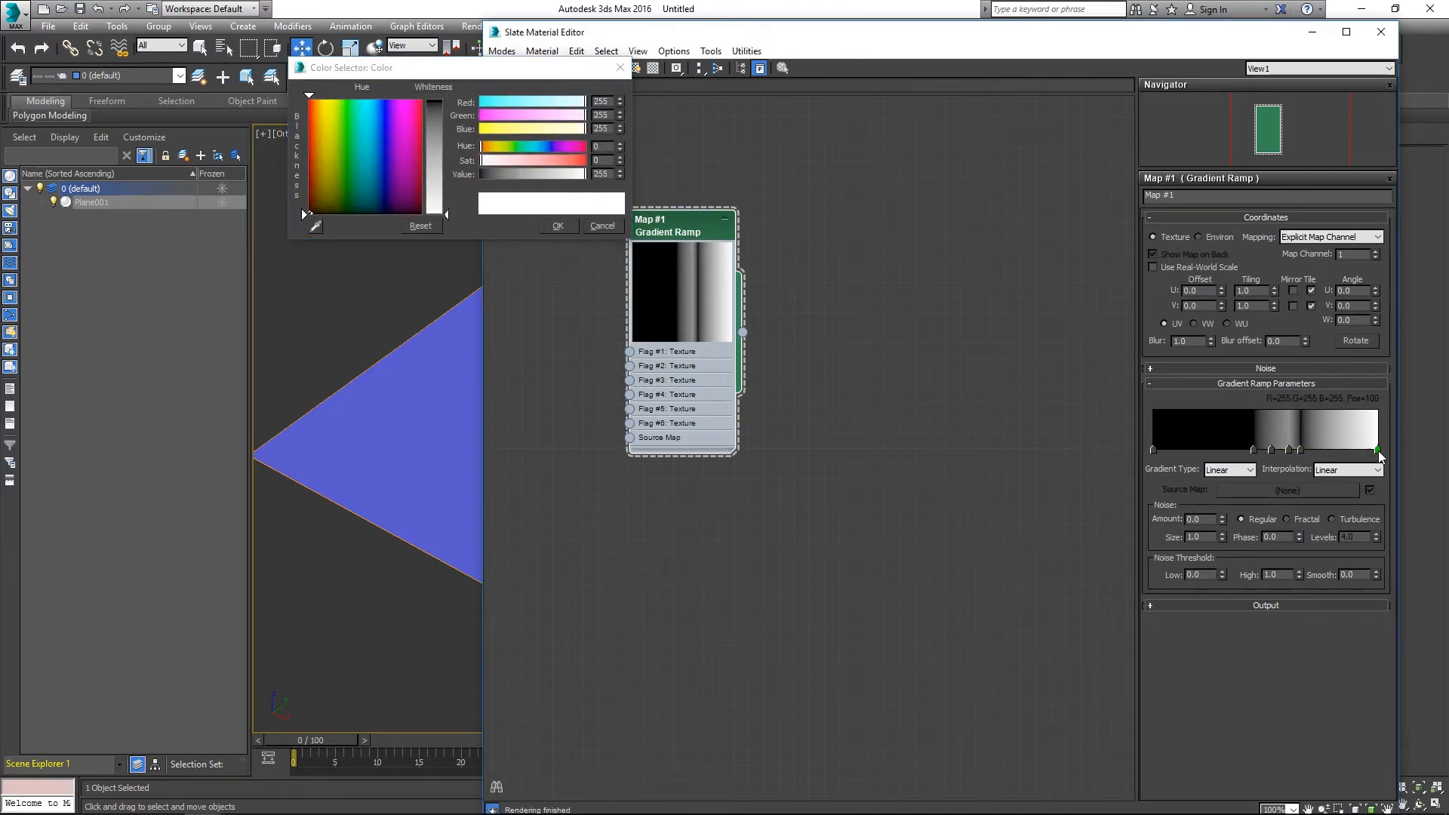
right_click(623, 172)
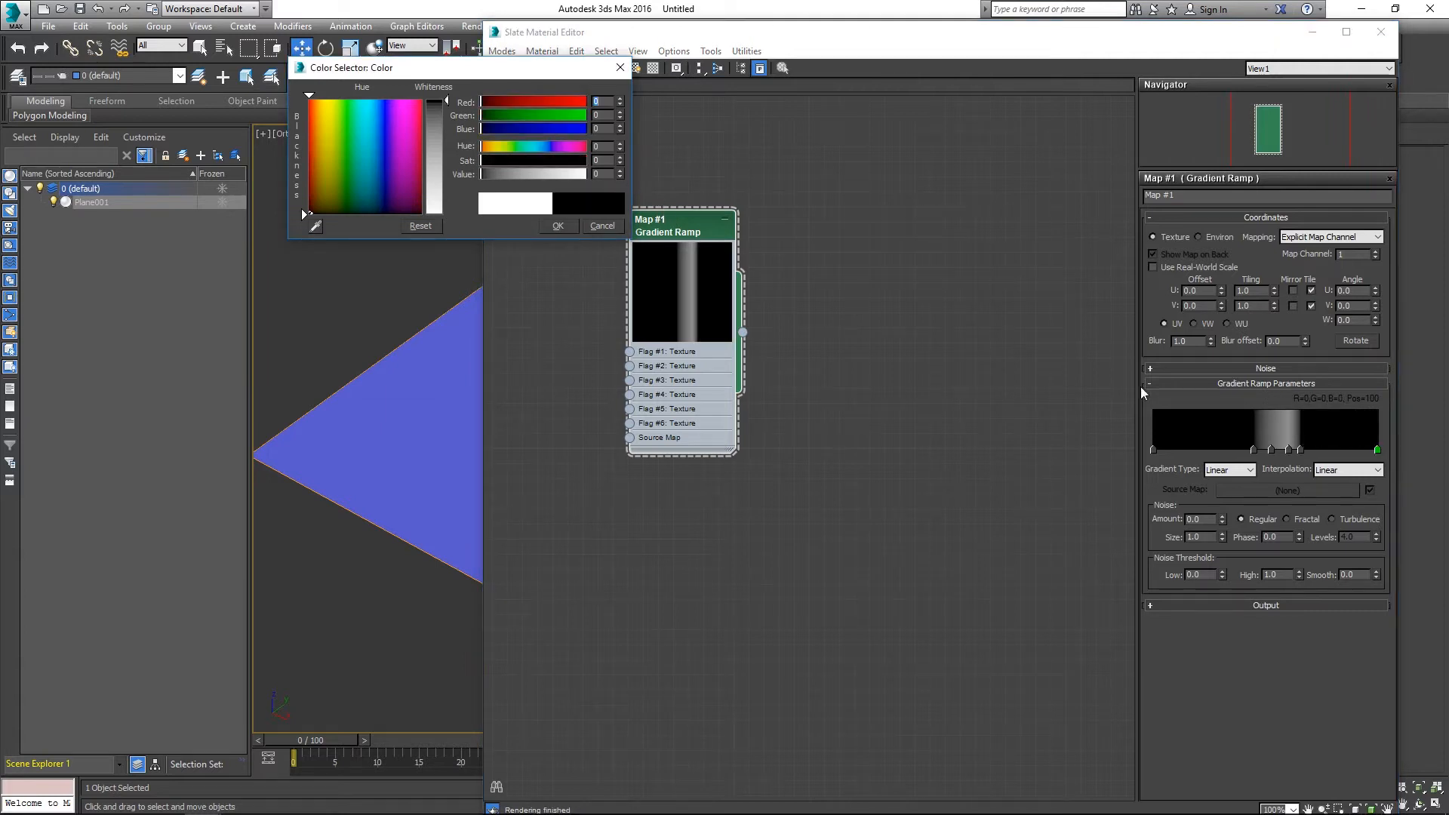
Step: Set the gradient flags at positions 53 and 60 to white with a value of 255
left_click(1270, 449)
left_click(569, 189)
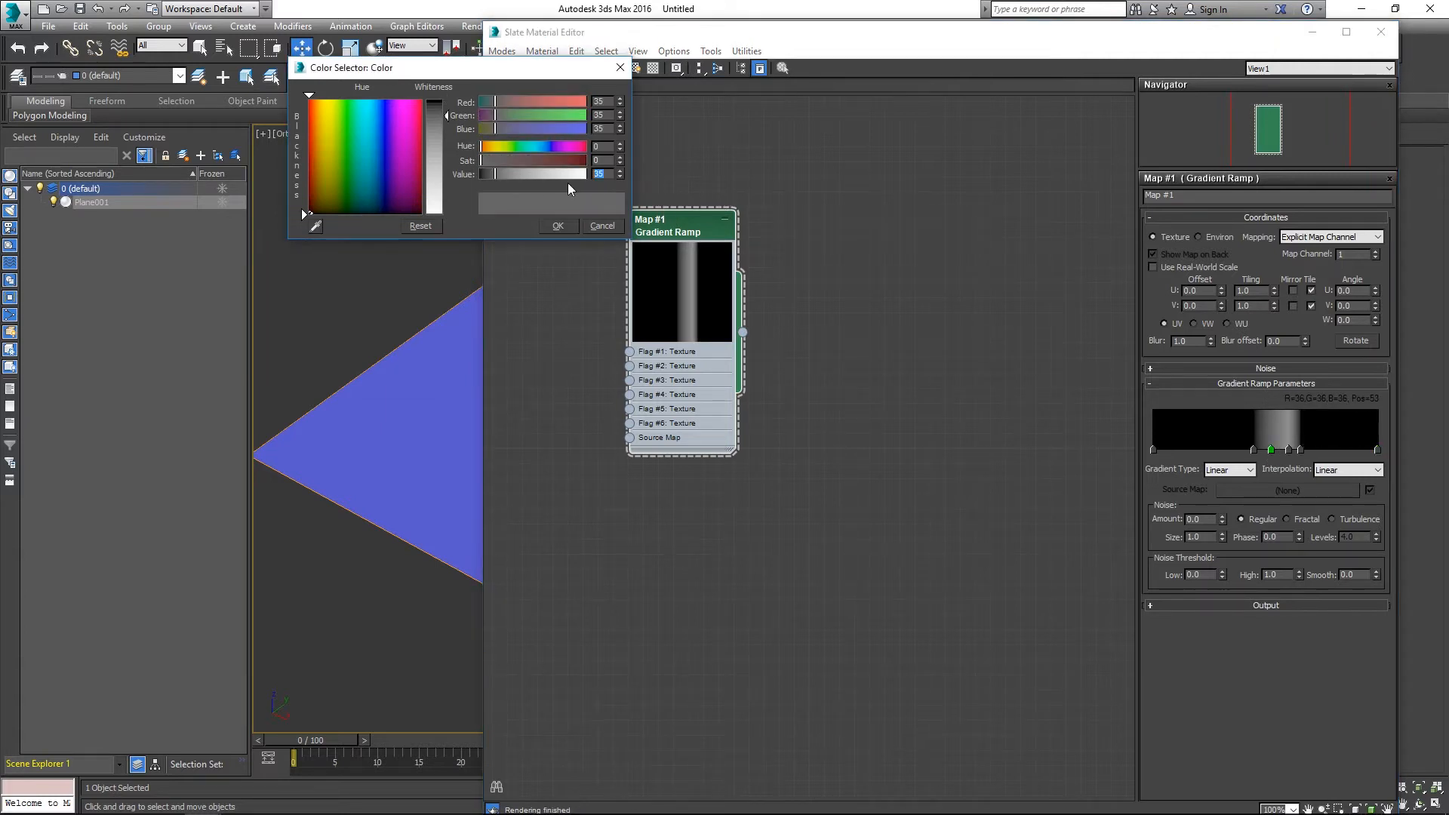
key("Return")
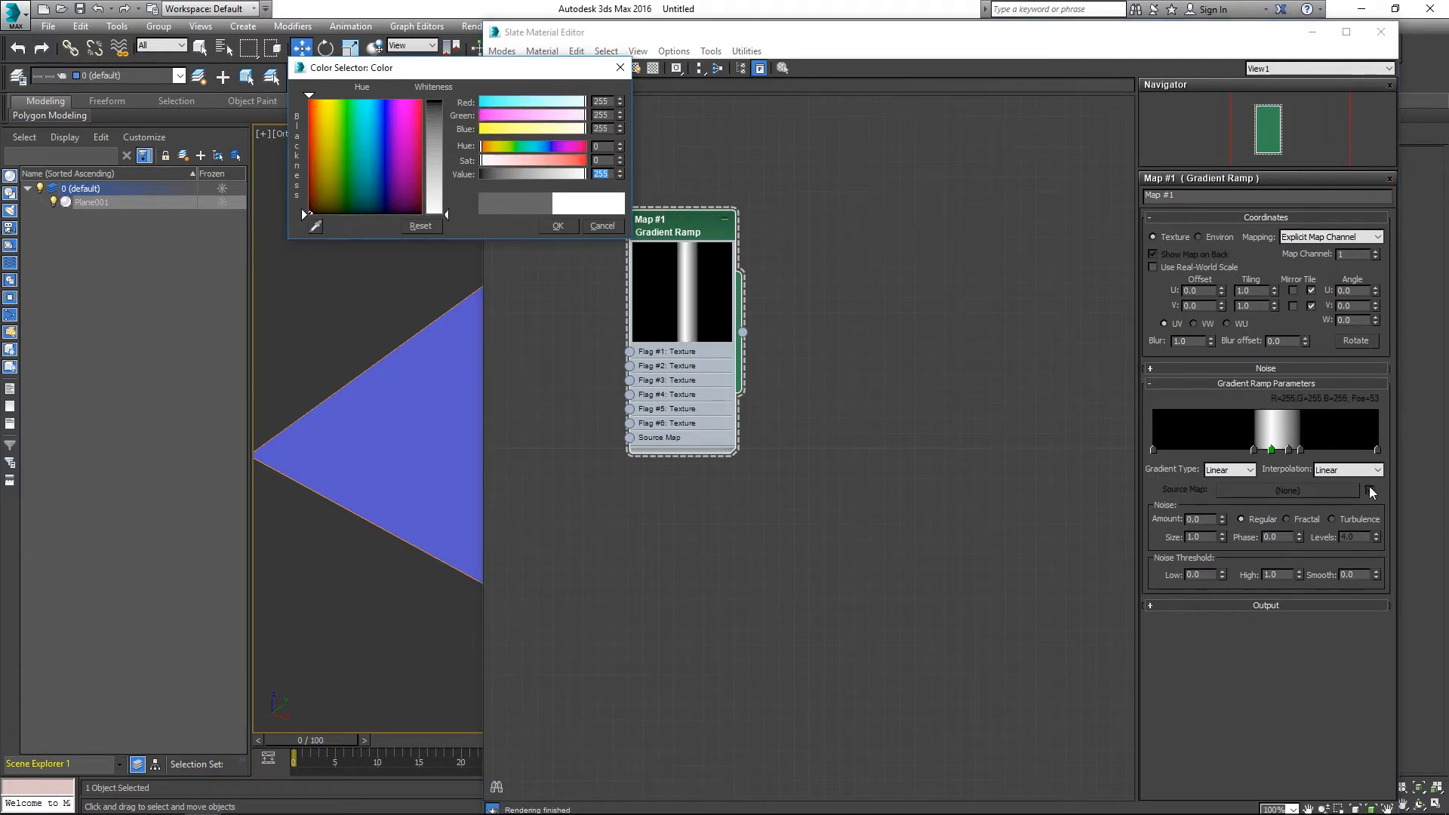
left_click(1289, 449)
left_click(600, 175)
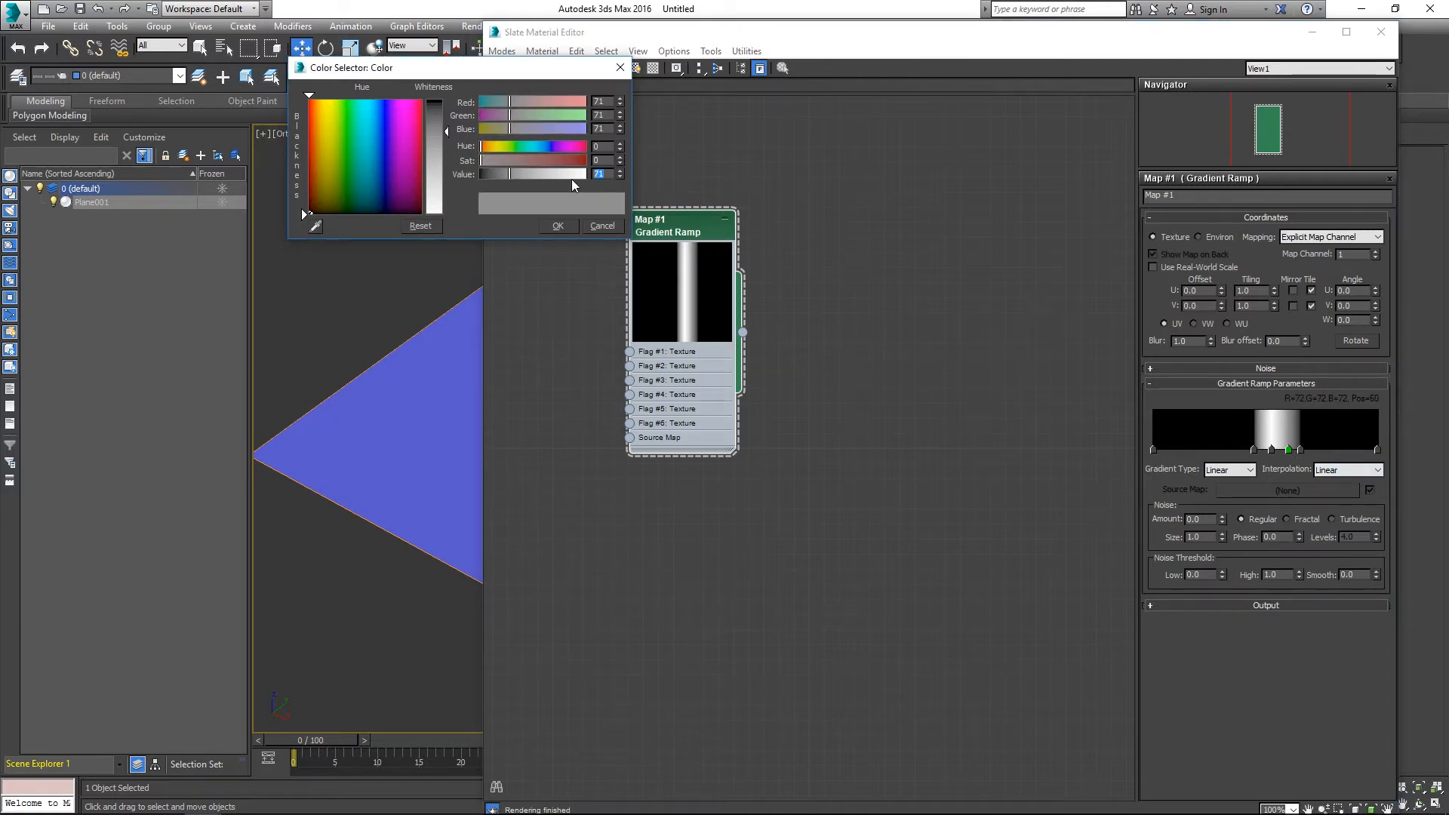
type("255")
key("Return")
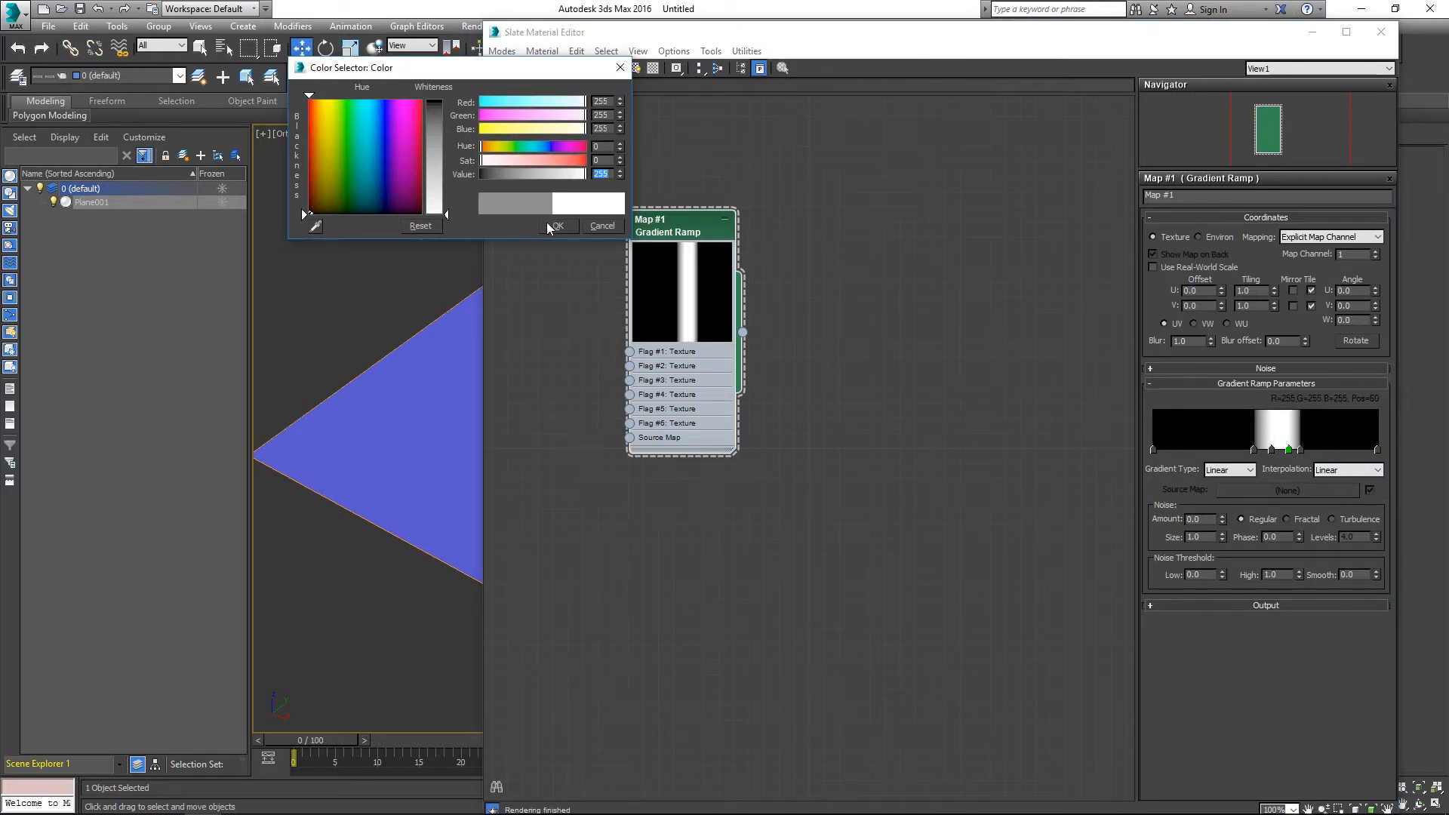
left_click(556, 226)
Step: Shift the four inner gradient flags to about positions 38, 45, 54 and 61 to centre the band
mouse_move(693, 228)
left_mouse_down()
mouse_move(824, 215)
mouse_move(709, 213)
left_mouse_up()
left_click(1254, 450)
left_click_drag(1255, 451, 1289, 451)
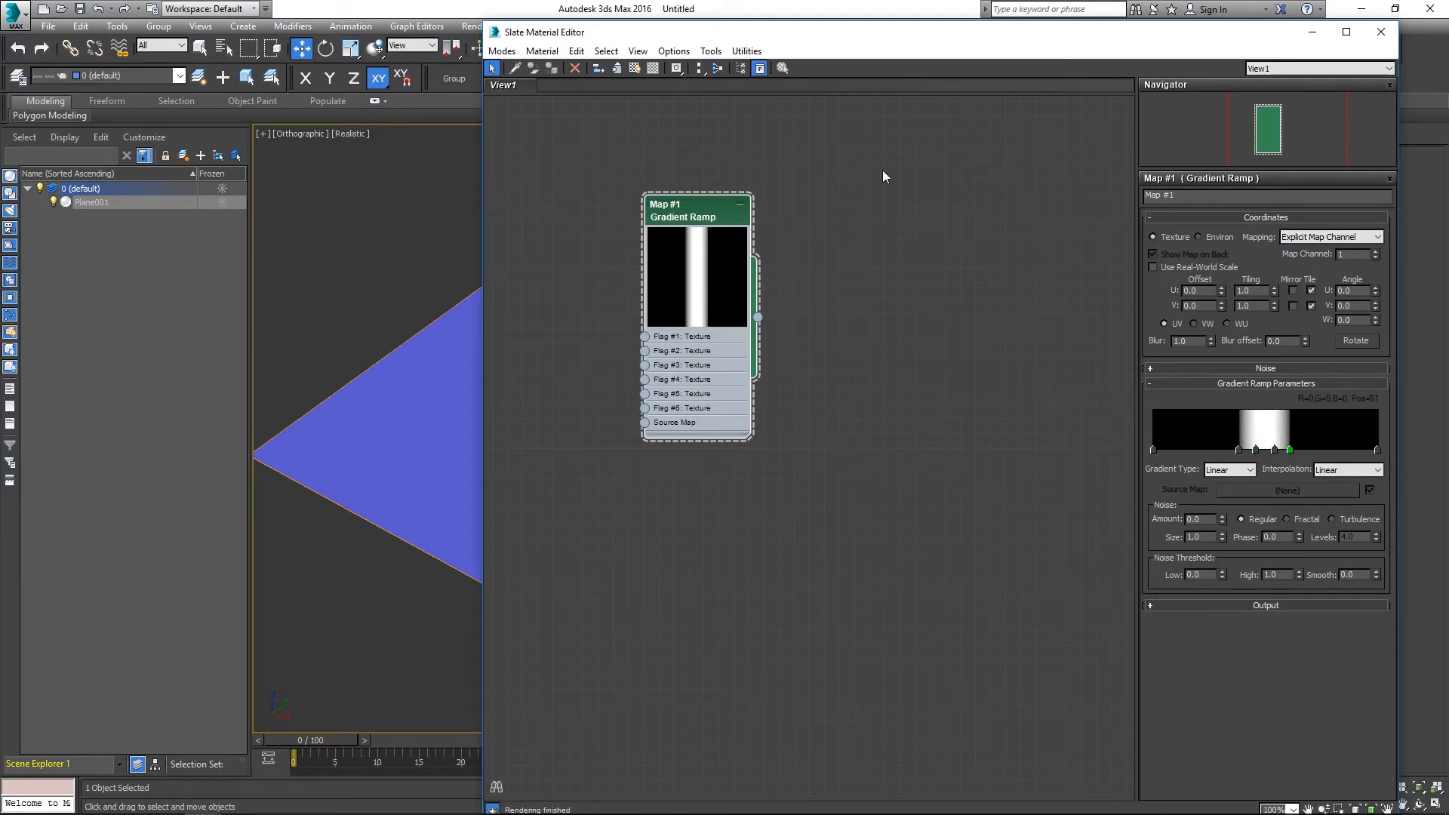
Step: Set the gradient's start flag and the flag at position 38 to white
left_click_drag(928, 38, 859, 78)
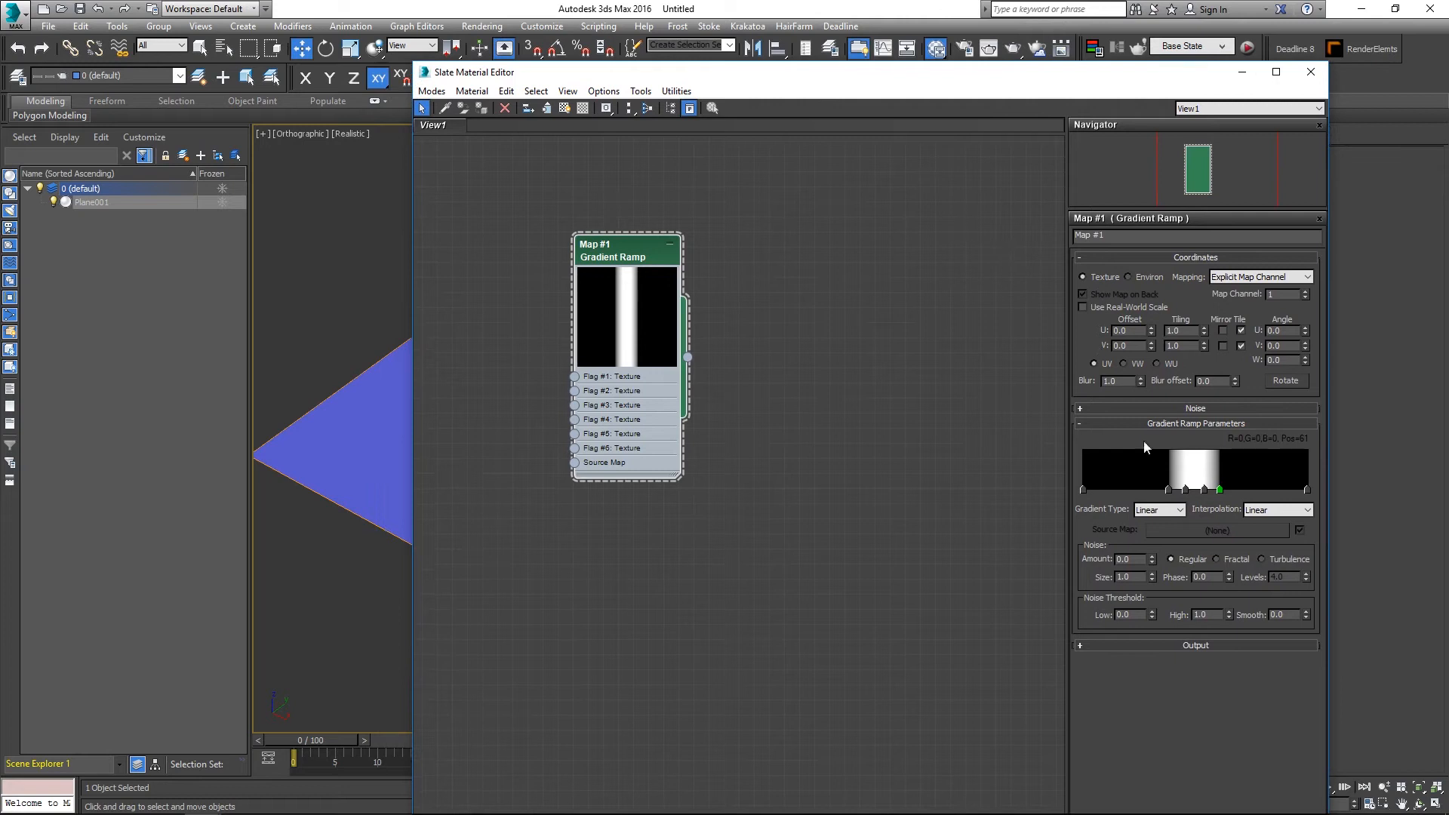
double_click(1085, 491)
left_click_drag(487, 173, 586, 173)
left_click(559, 225)
double_click(1166, 490)
left_click_drag(545, 174, 586, 174)
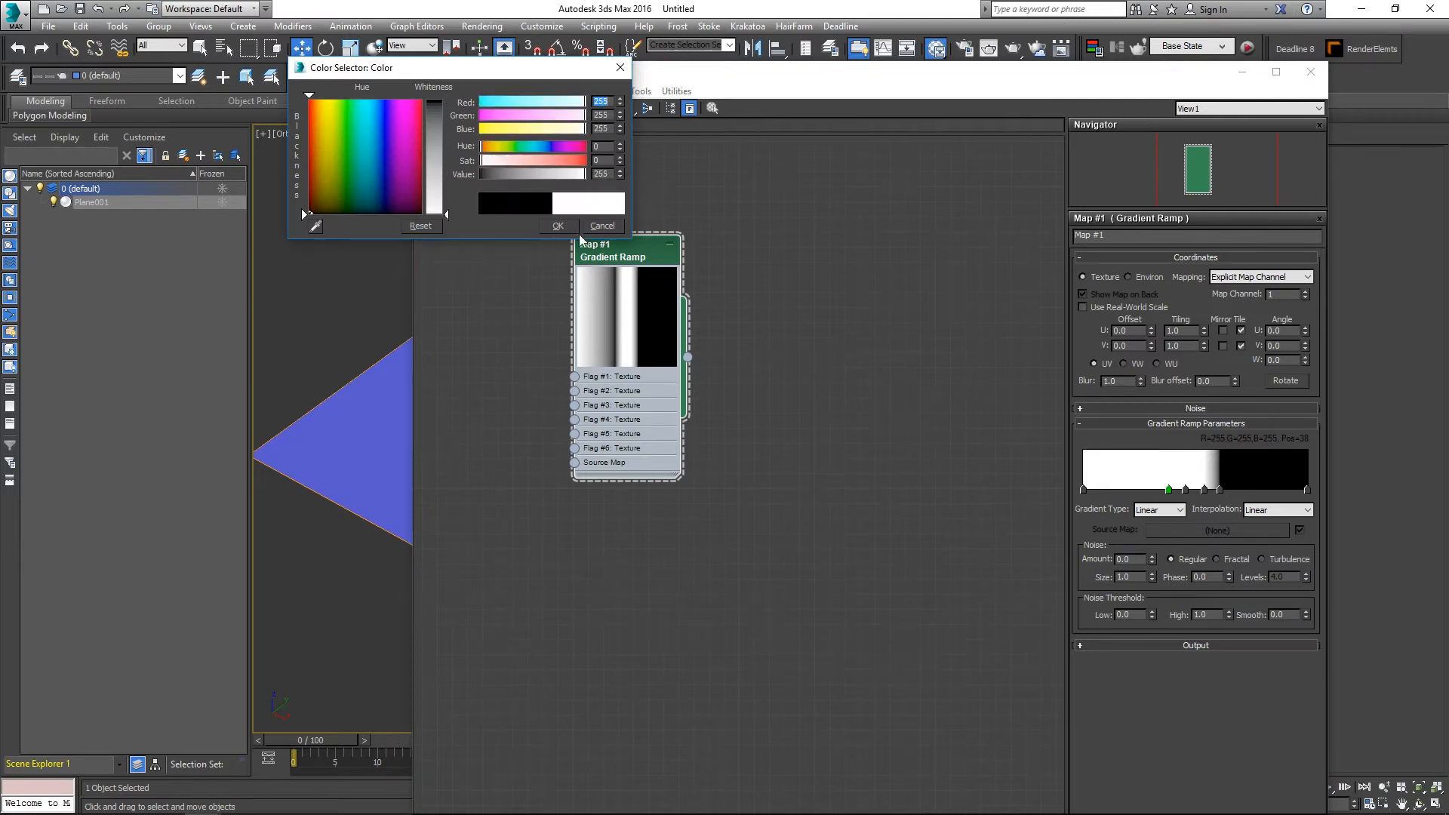
left_click(559, 226)
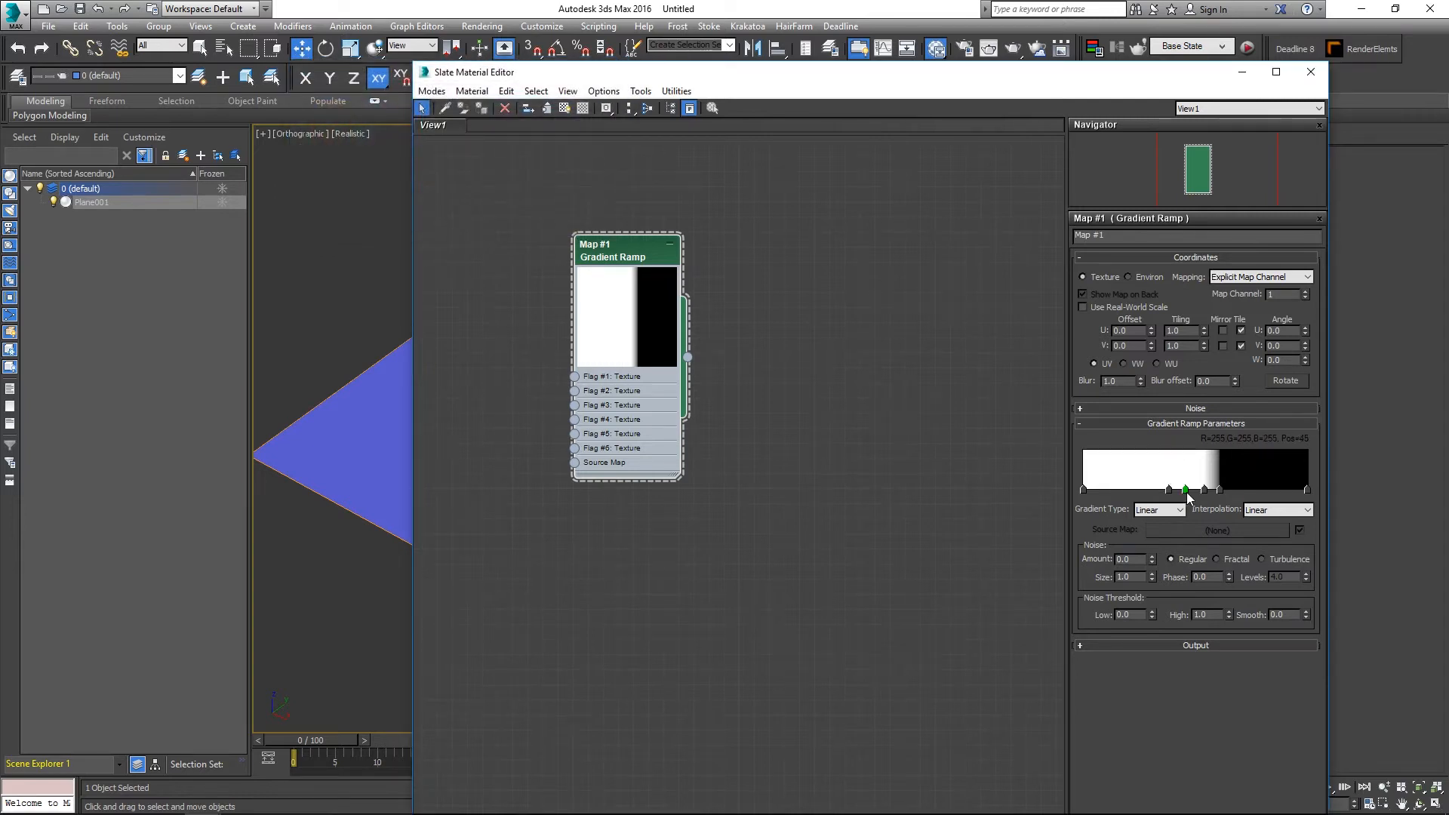
Step: Set the two central gradient flags at positions 45 and 54 to black
double_click(1186, 490)
right_click(620, 174)
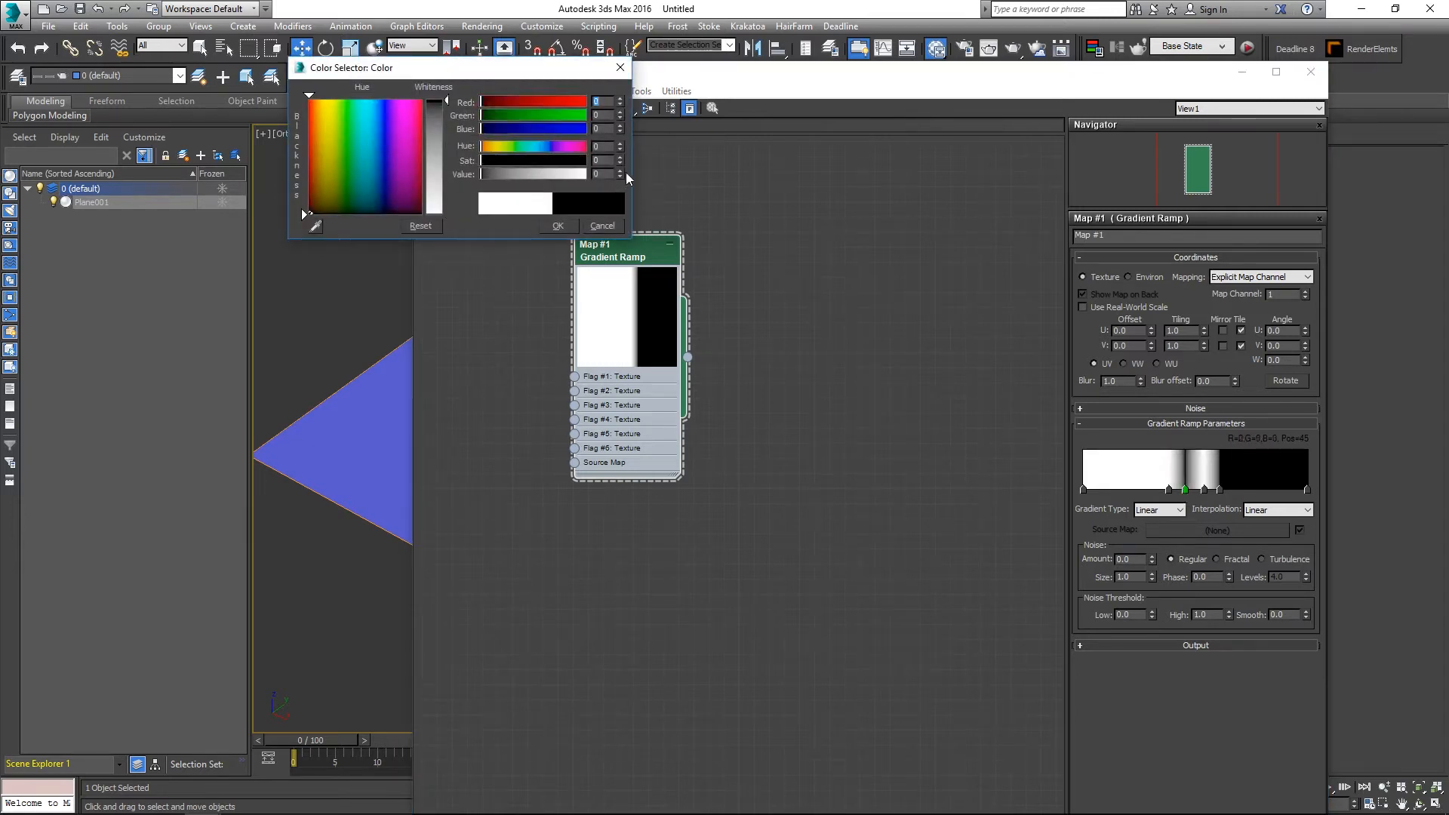
double_click(1205, 492)
right_click(621, 174)
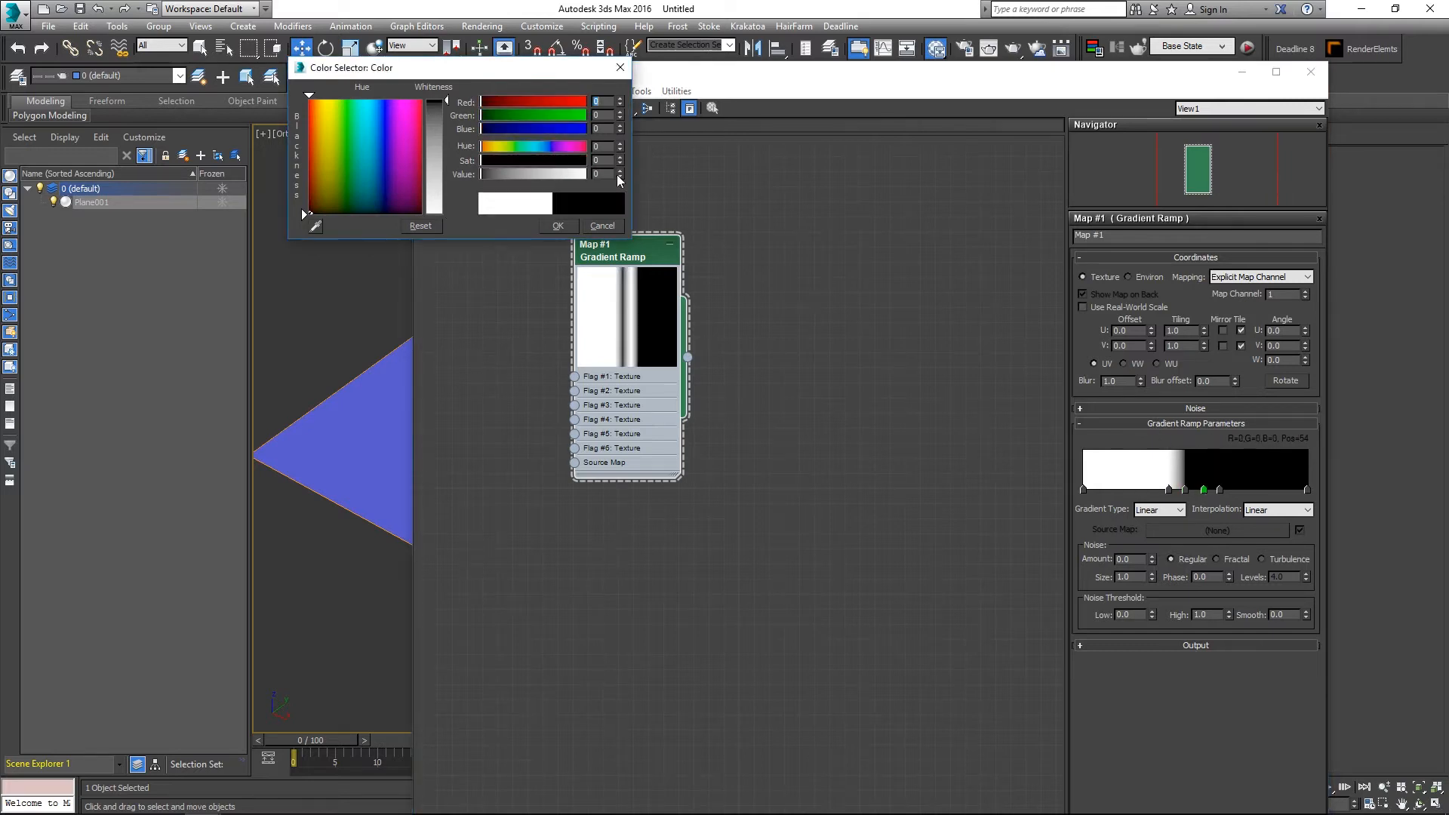
Step: Set the gradient flag at position 61 to white with a value of 255
left_click(1220, 495)
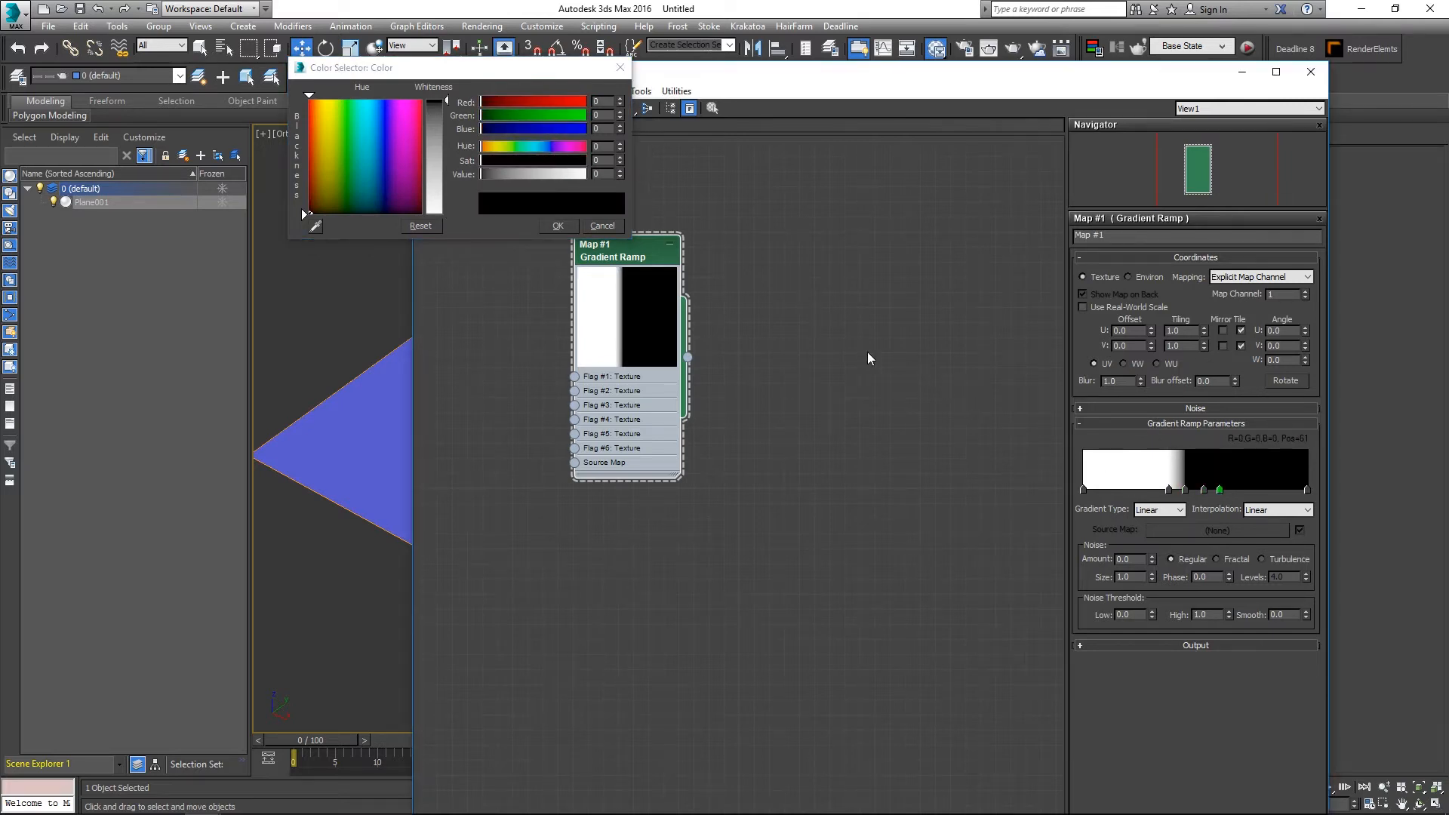
left_click(594, 175)
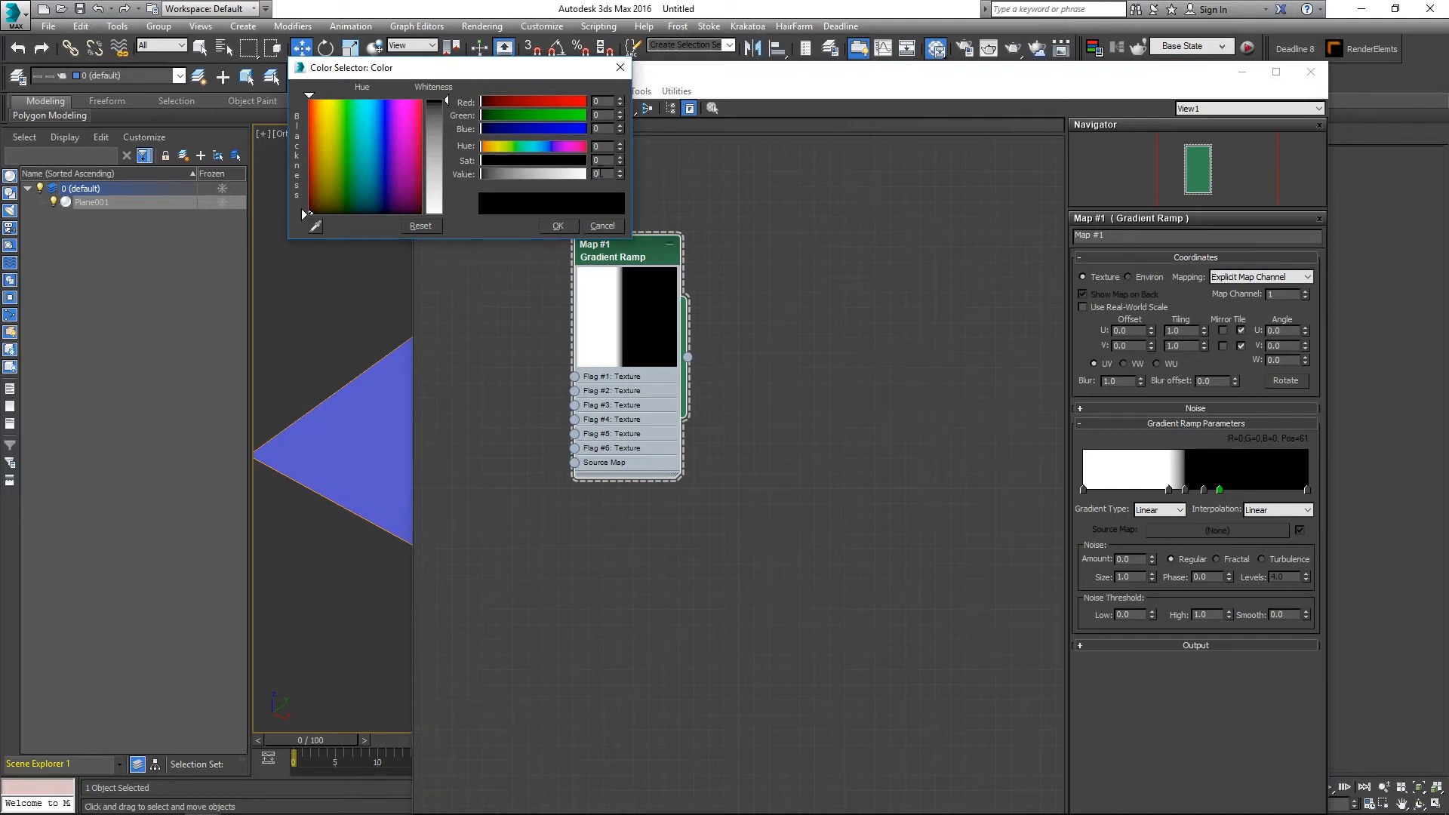
type("255")
key("Return")
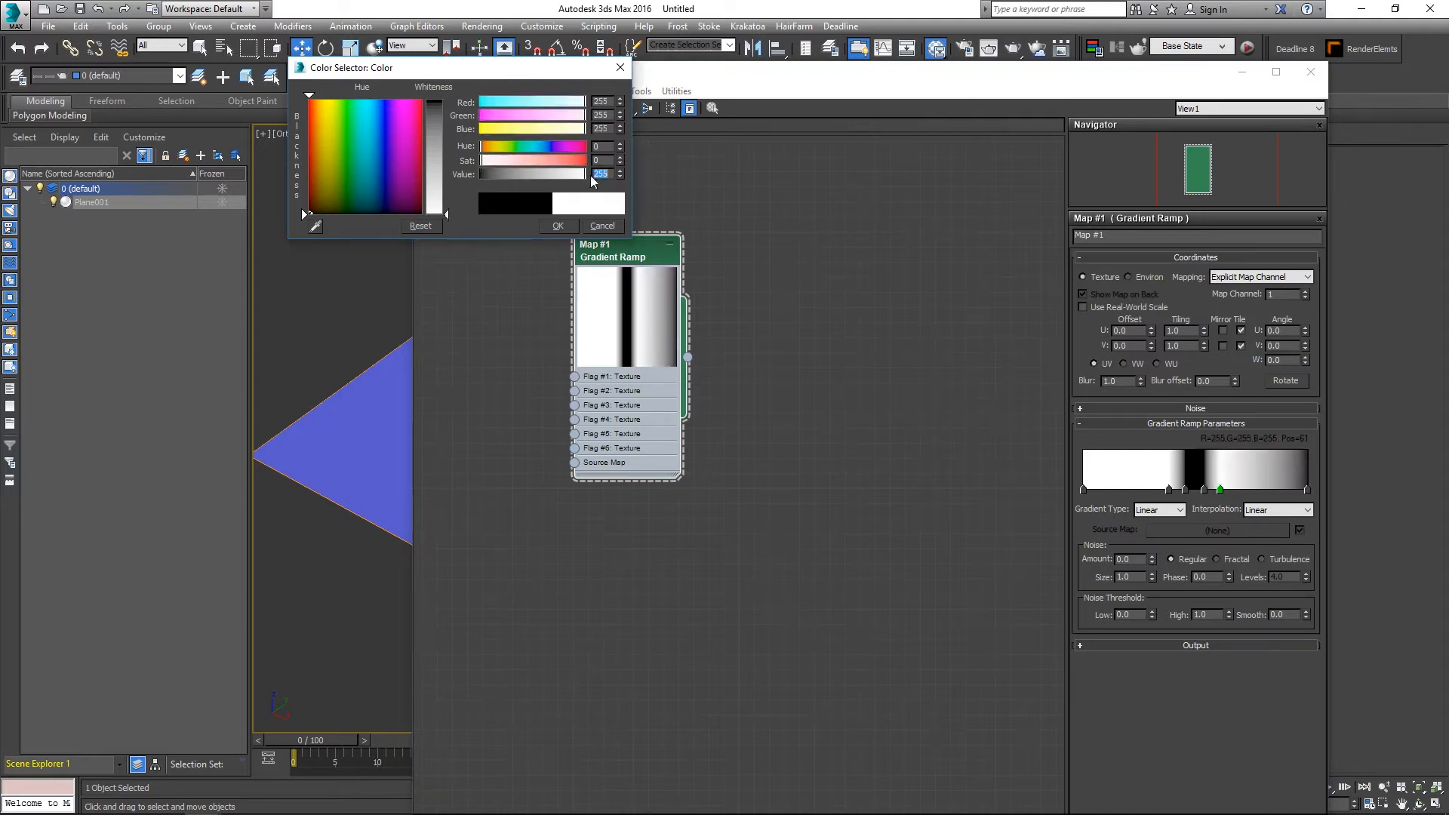
Step: Set the gradient's end flag at position 100 to white with a value of 255
left_click(1308, 490)
left_click(593, 176)
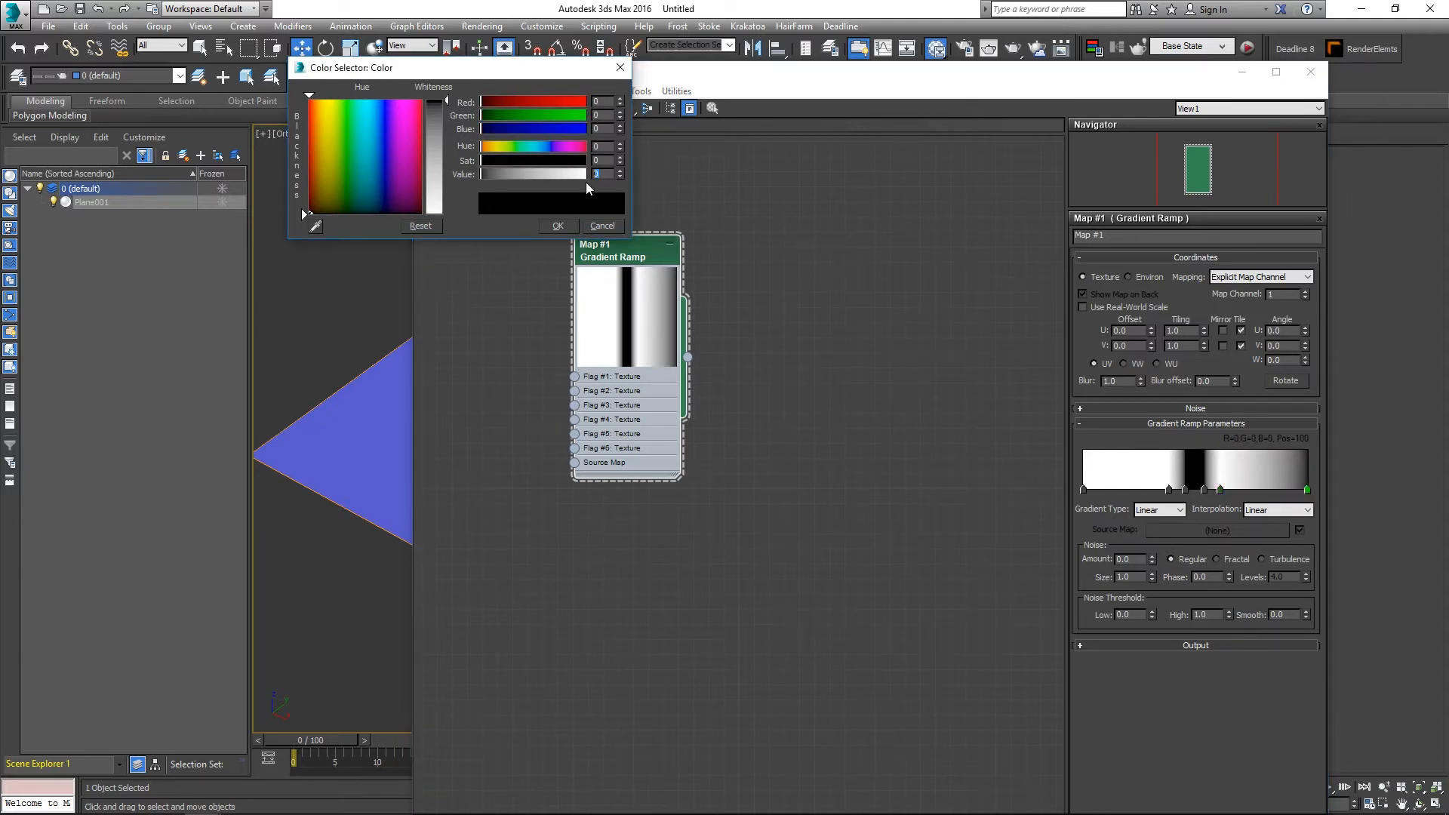
type("255")
key("Return")
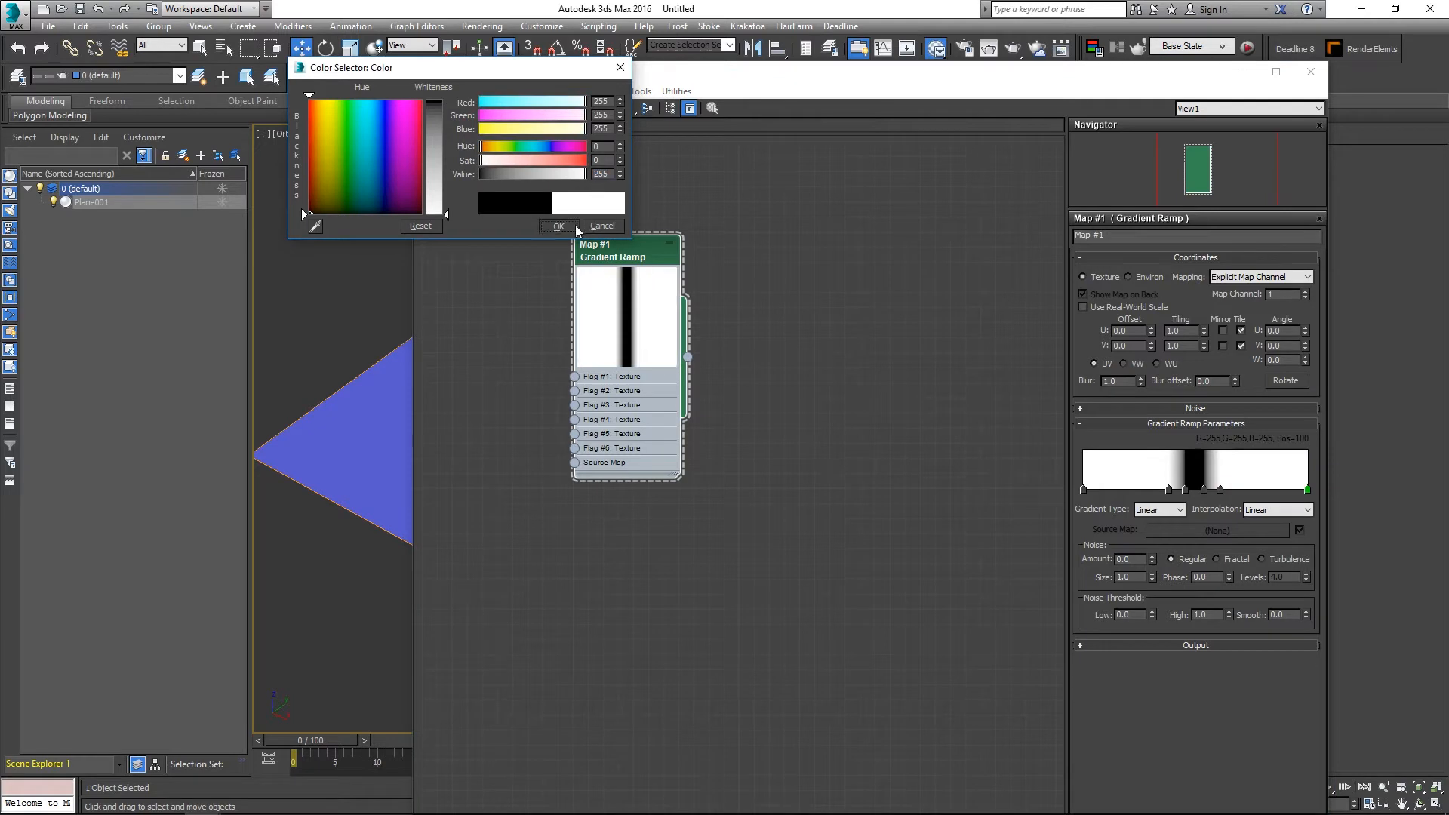
left_click(558, 226)
Step: Link the Gradient Ramp output as an instance to the map slot of the plane's Displace modifier
left_click_drag(785, 74, 752, 81)
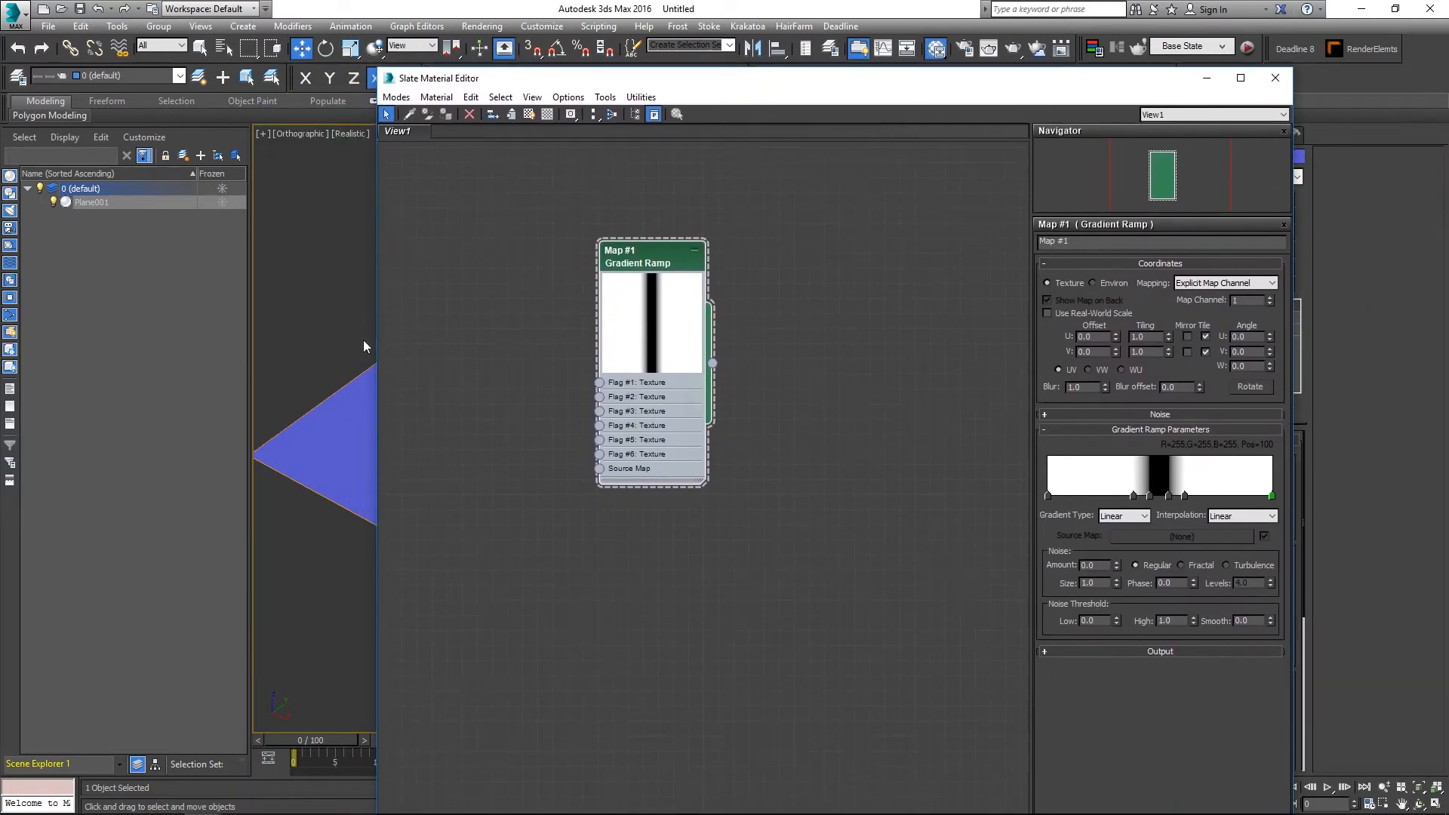
left_click_drag(373, 338, 550, 338)
left_click_drag(850, 87, 307, 29)
middle_click_drag(984, 423, 1007, 462)
scroll(973, 438, "down", 4)
middle_click_drag(1007, 462, 1037, 452, "alt")
scroll(1037, 452, "up", 2)
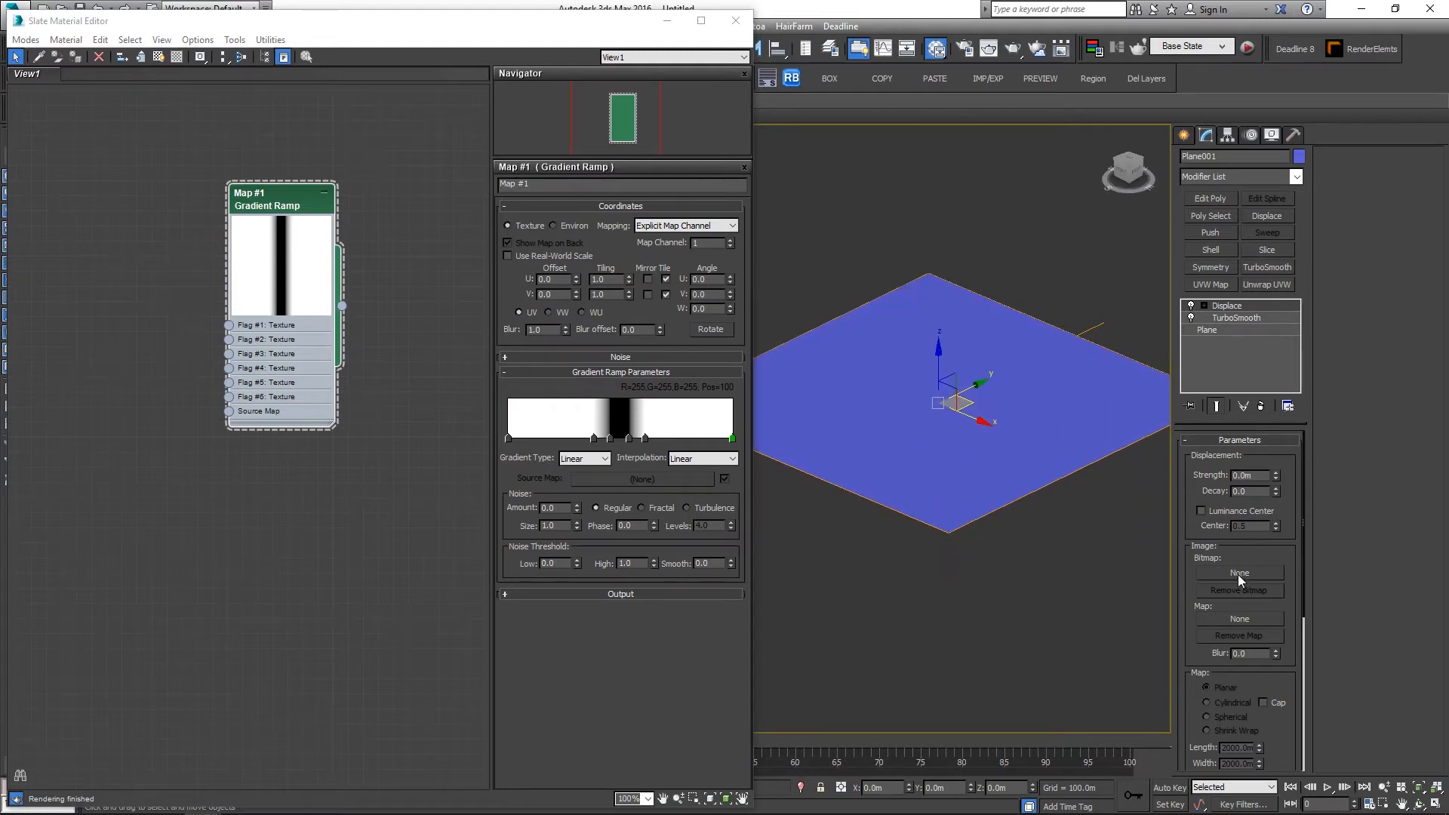
left_click_drag(341, 306, 1245, 617)
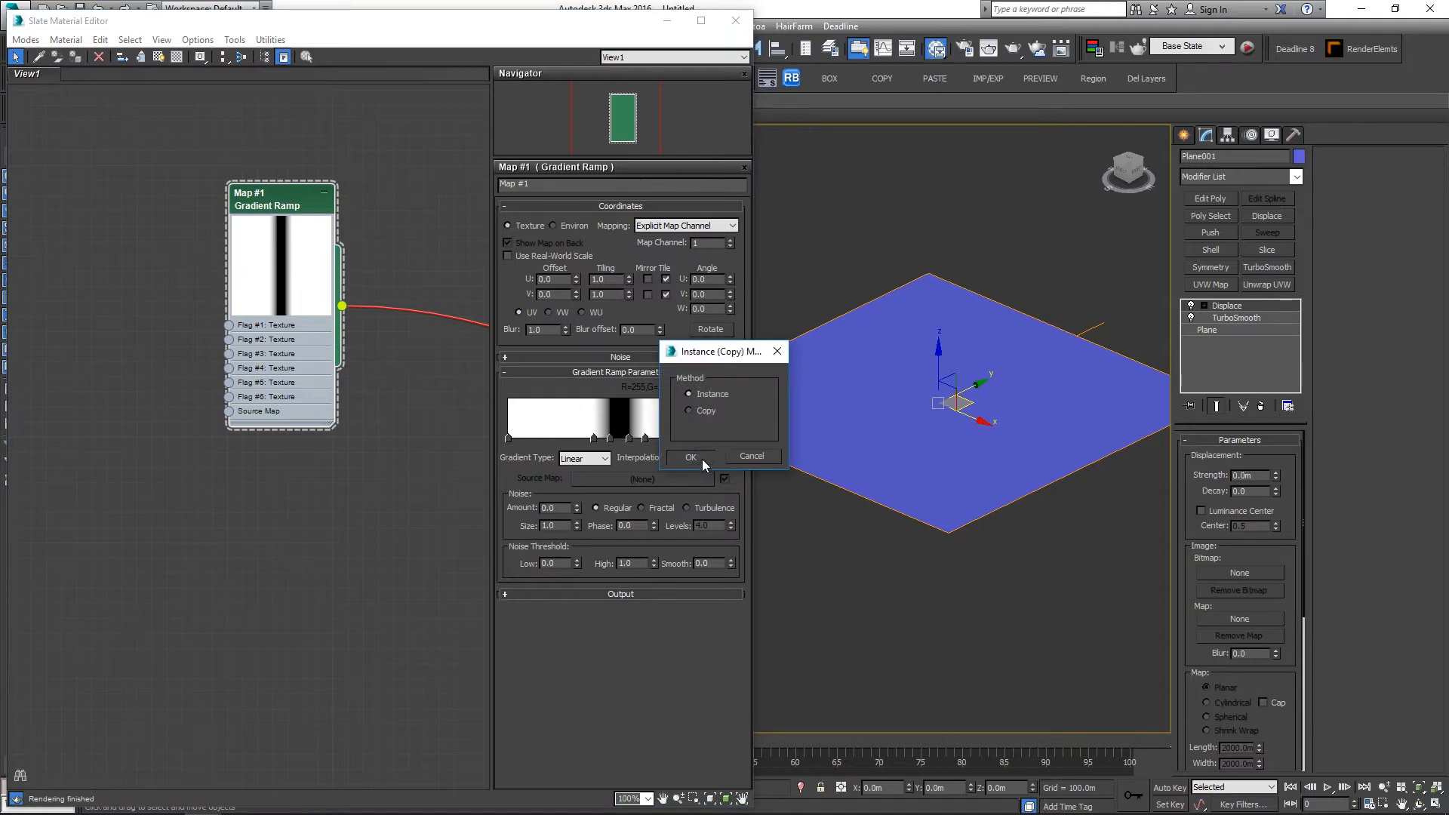
left_click(690, 456)
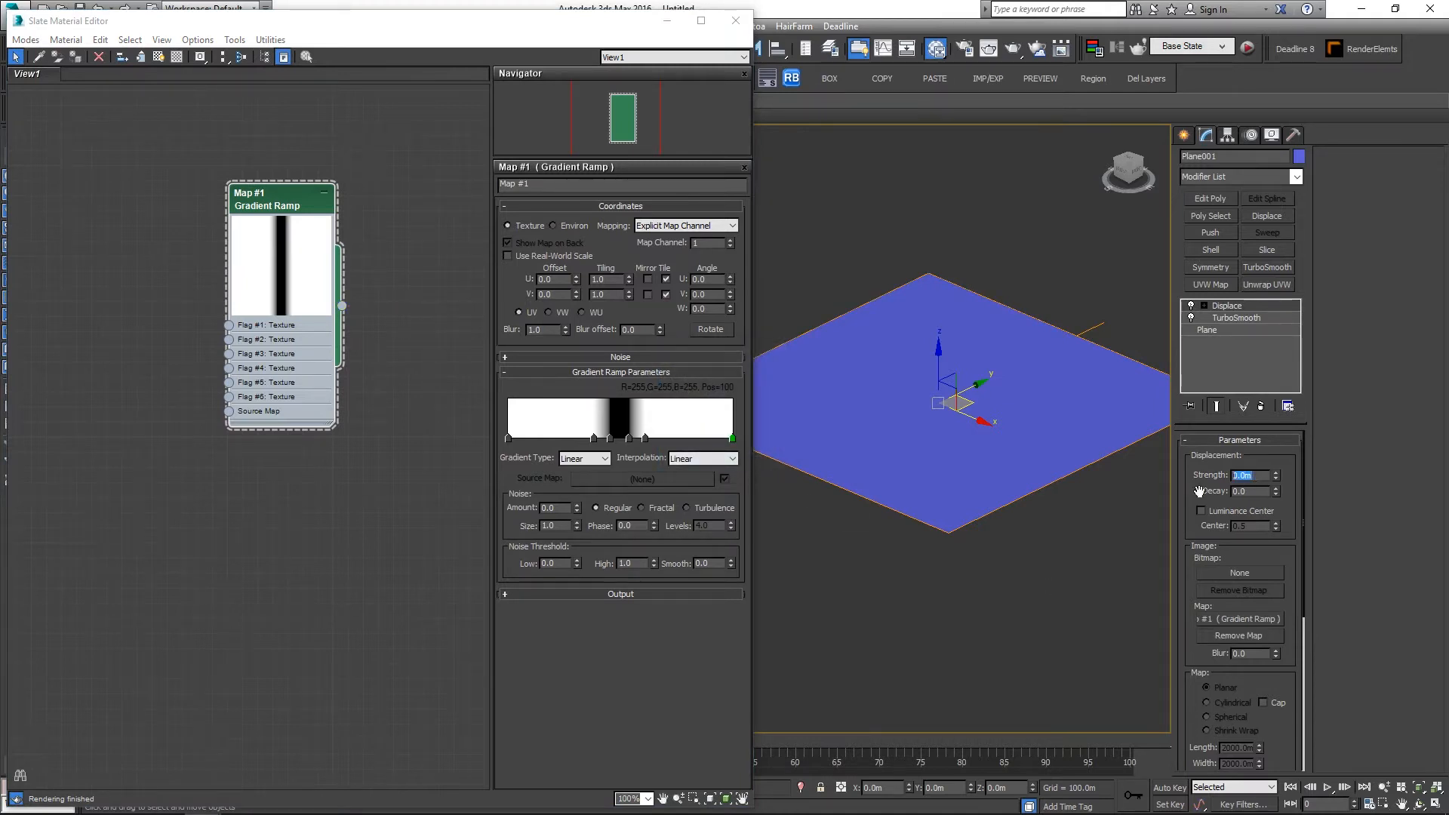
Step: Set the Displace modifier's strength to 150 m
type("150")
key("Return")
mouse_move(1056, 377)
middle_mouse_down("alt")
mouse_move(1042, 430)
mouse_move(1004, 453)
mouse_move(960, 371)
mouse_move(977, 416)
mouse_move(988, 375)
mouse_move(989, 415)
mouse_move(1068, 357)
mouse_move(936, 434)
mouse_move(908, 467)
middle_mouse_up("alt")
Step: Set the Gradient Ramp's noise amount to 0.1 and its noise size to 3, and inspect the displaced channel
left_click(554, 508)
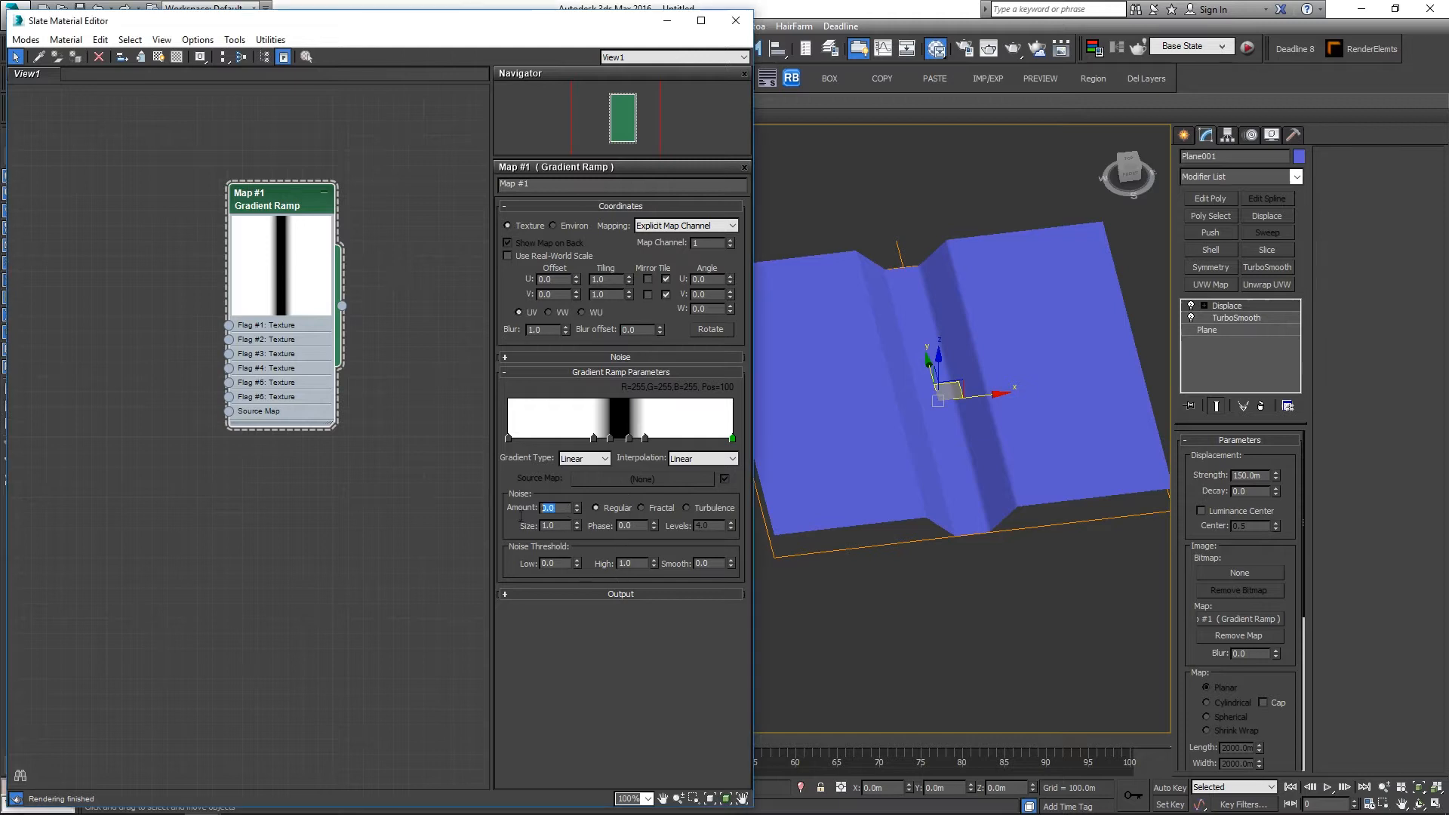
type("0.1")
key("Return")
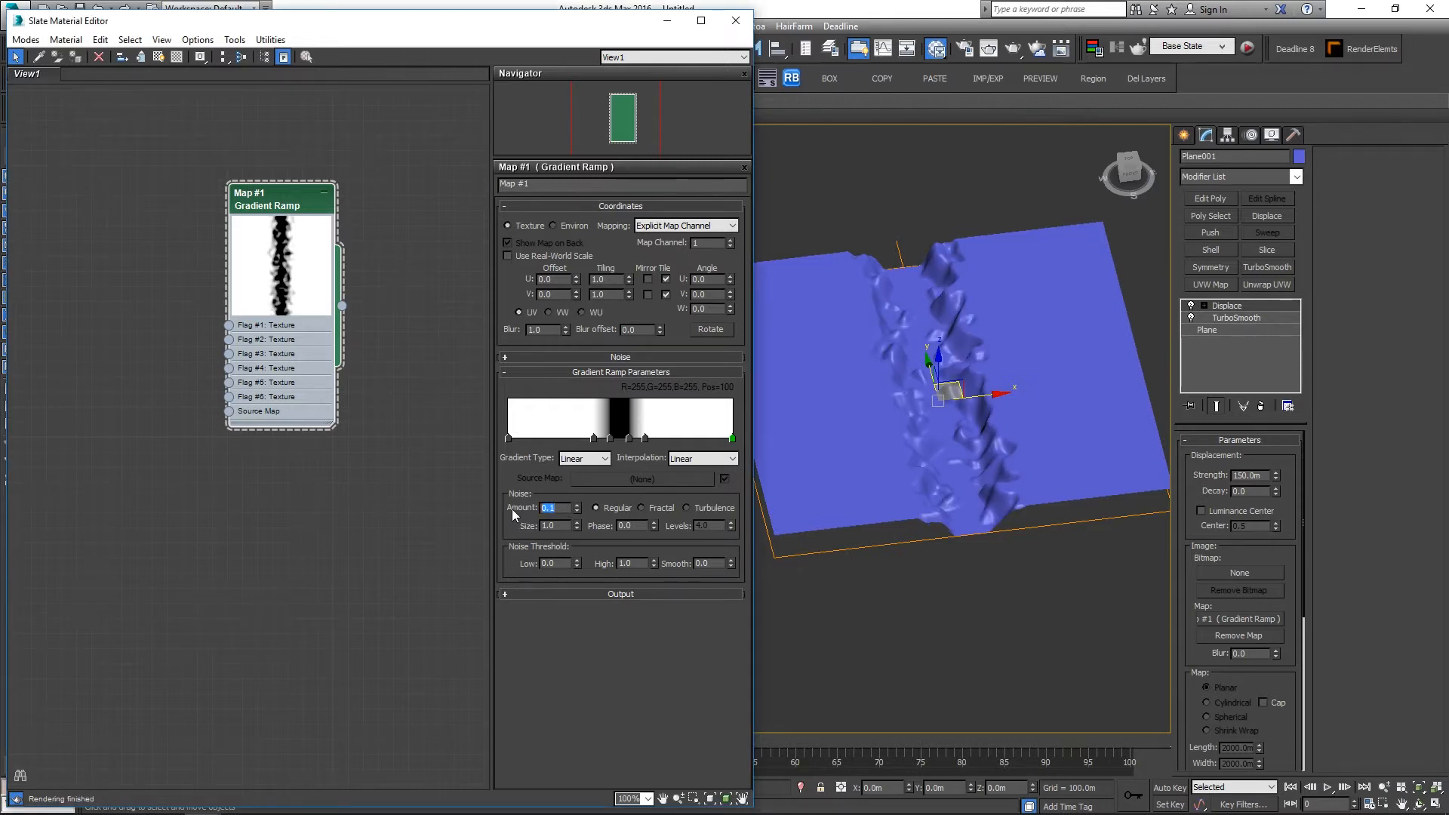
left_click(554, 526)
type("3")
key("Return")
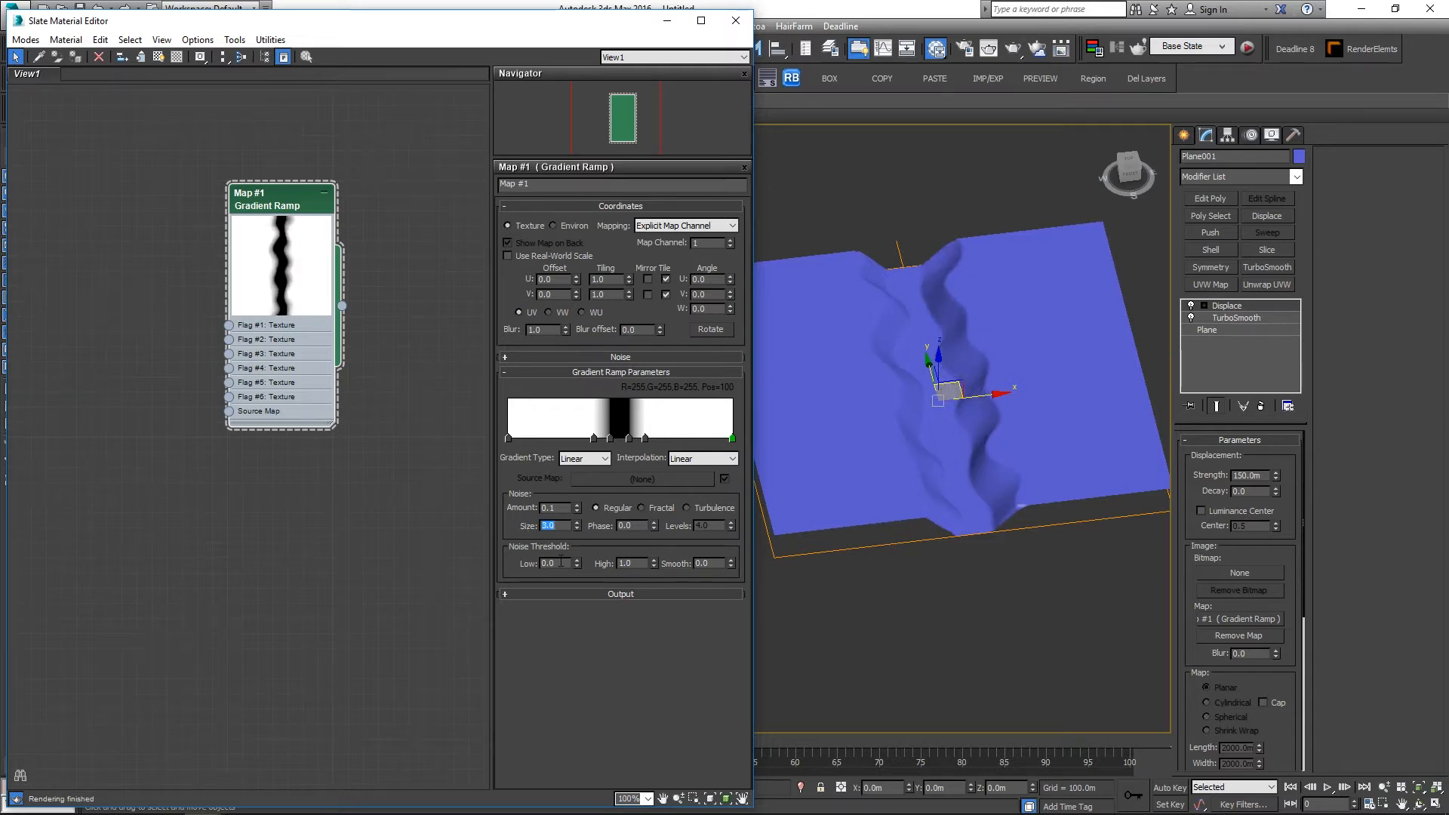
left_click_drag(272, 205, 303, 234)
middle_click_drag(1042, 471, 964, 483, "alt")
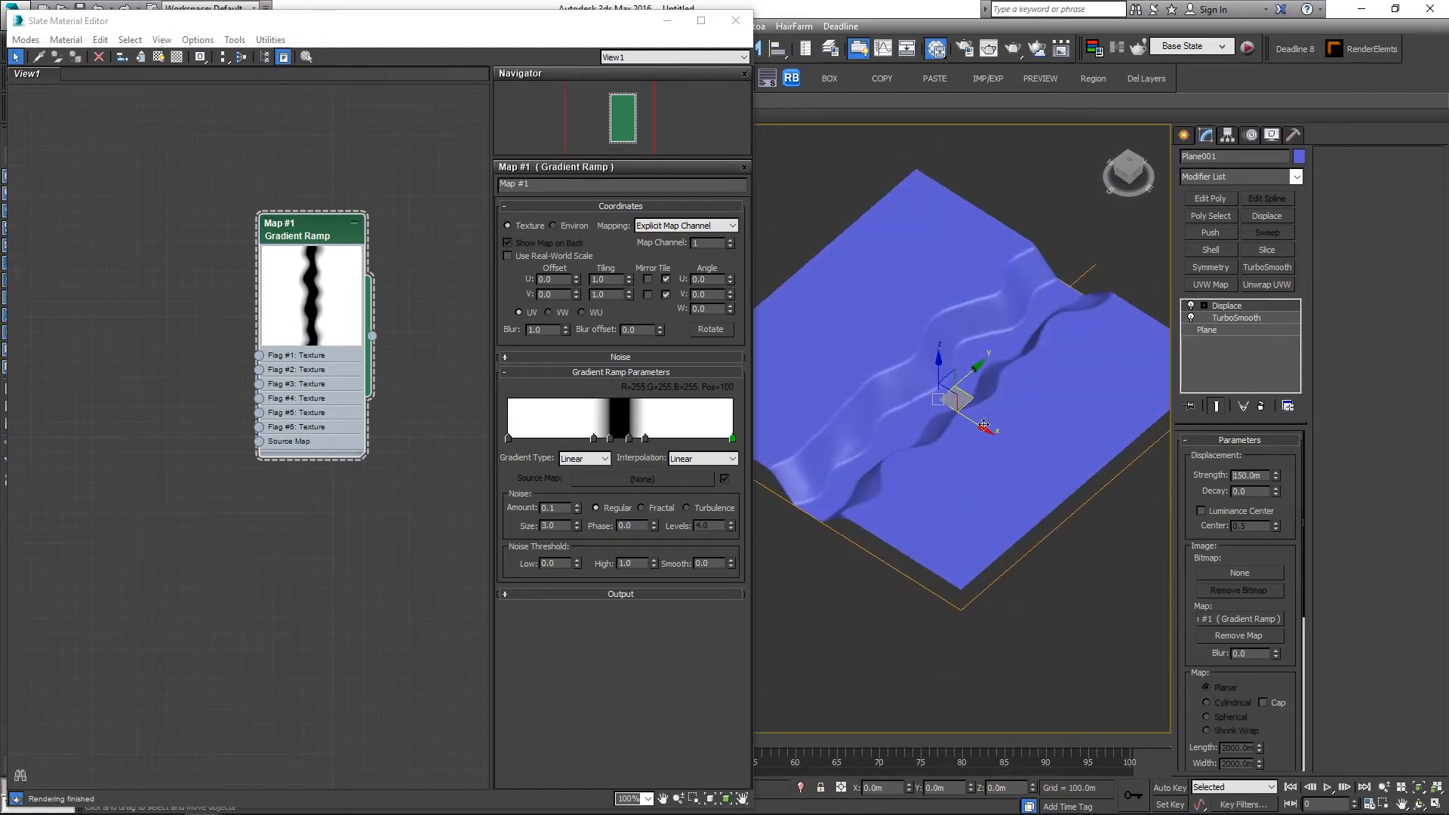
mouse_move(888, 517)
middle_mouse_down("alt")
mouse_move(1032, 487)
mouse_move(888, 573)
mouse_move(895, 540)
middle_mouse_up("alt")
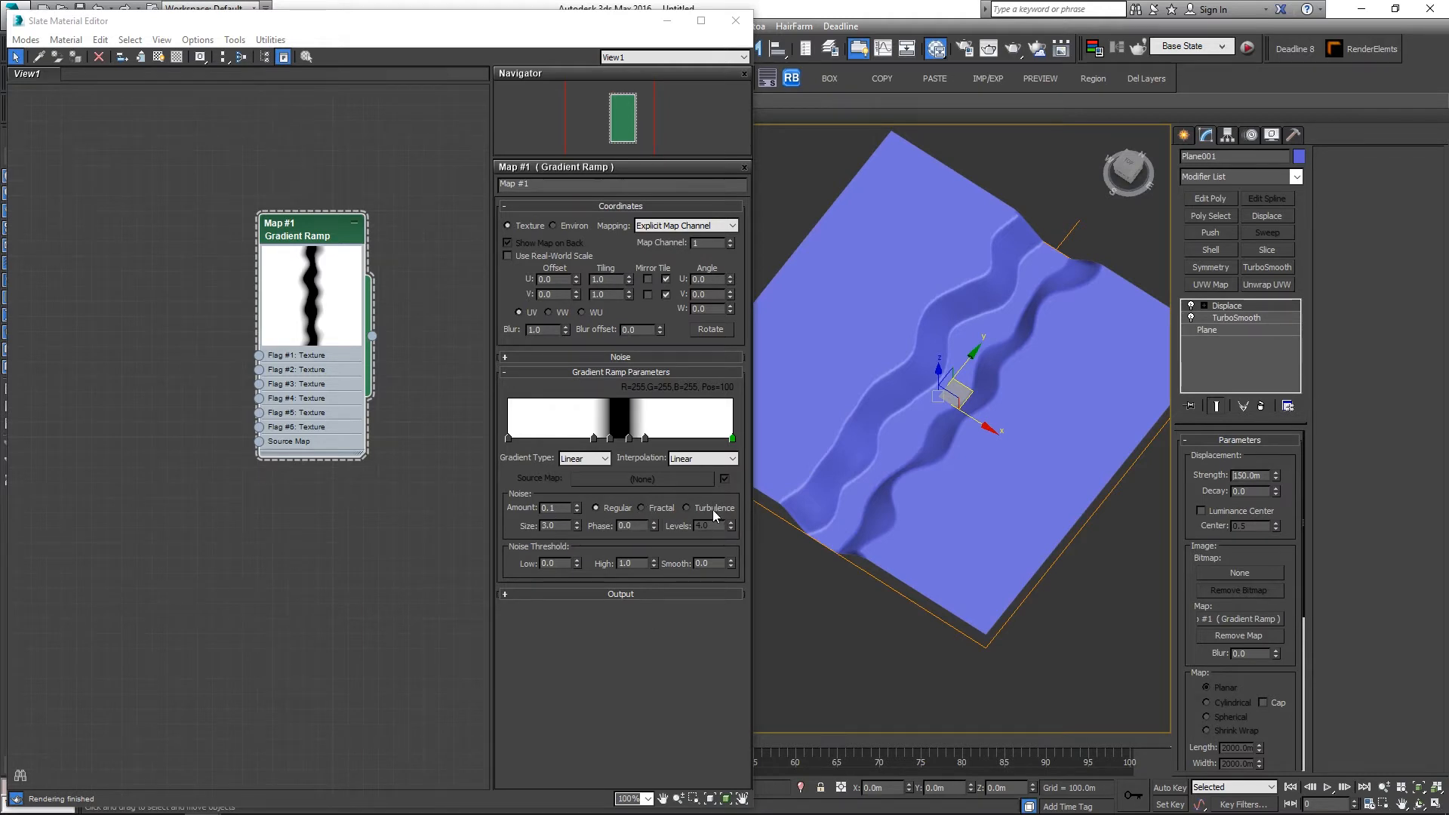
middle_click_drag(942, 512, 944, 498, "alt")
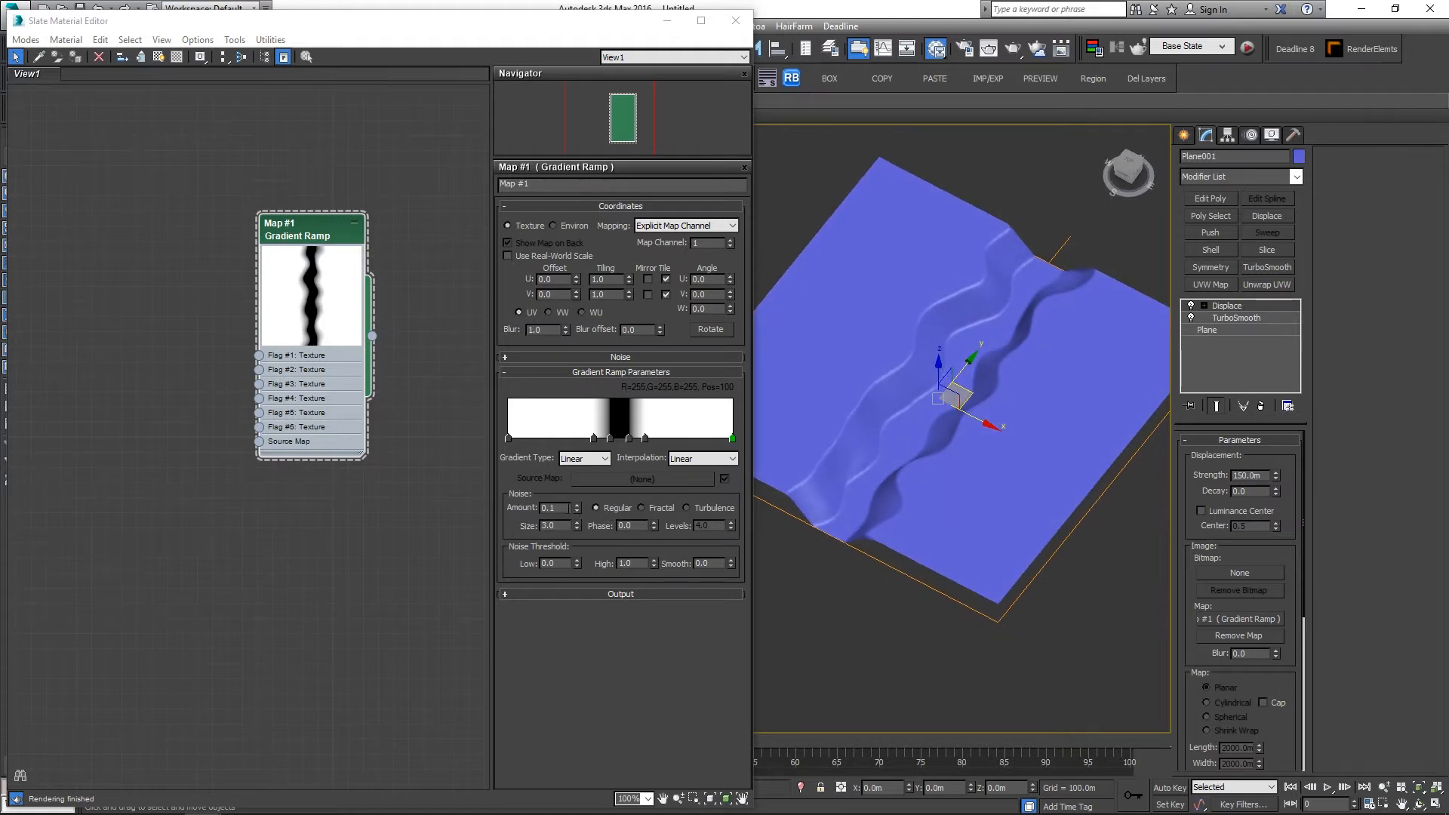
Step: Set the Gradient Ramp's noise amount to 0.2 and its noise size to 5
left_click_drag(562, 509, 520, 514)
type("0.2")
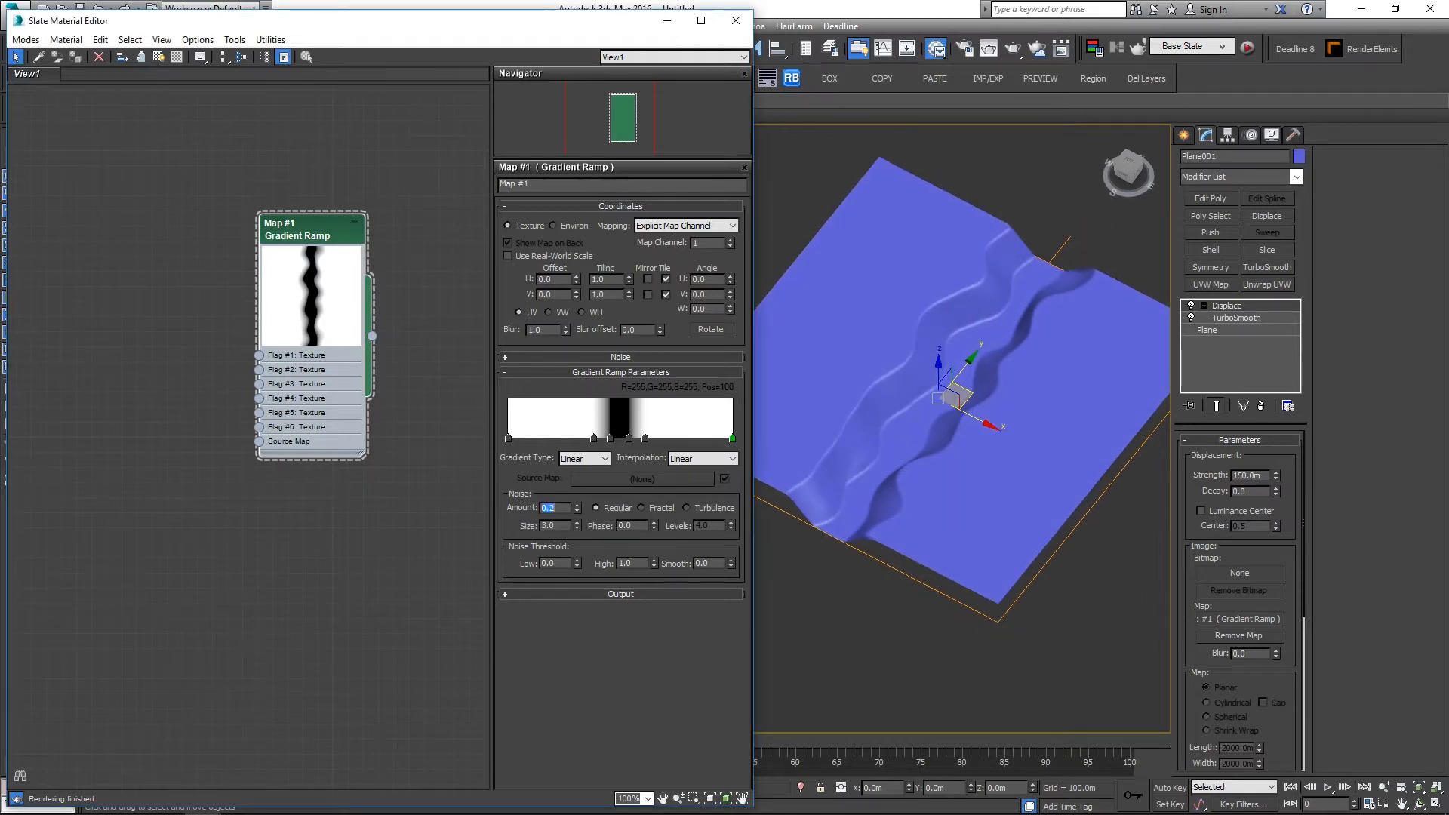
key("Return")
key("Tab")
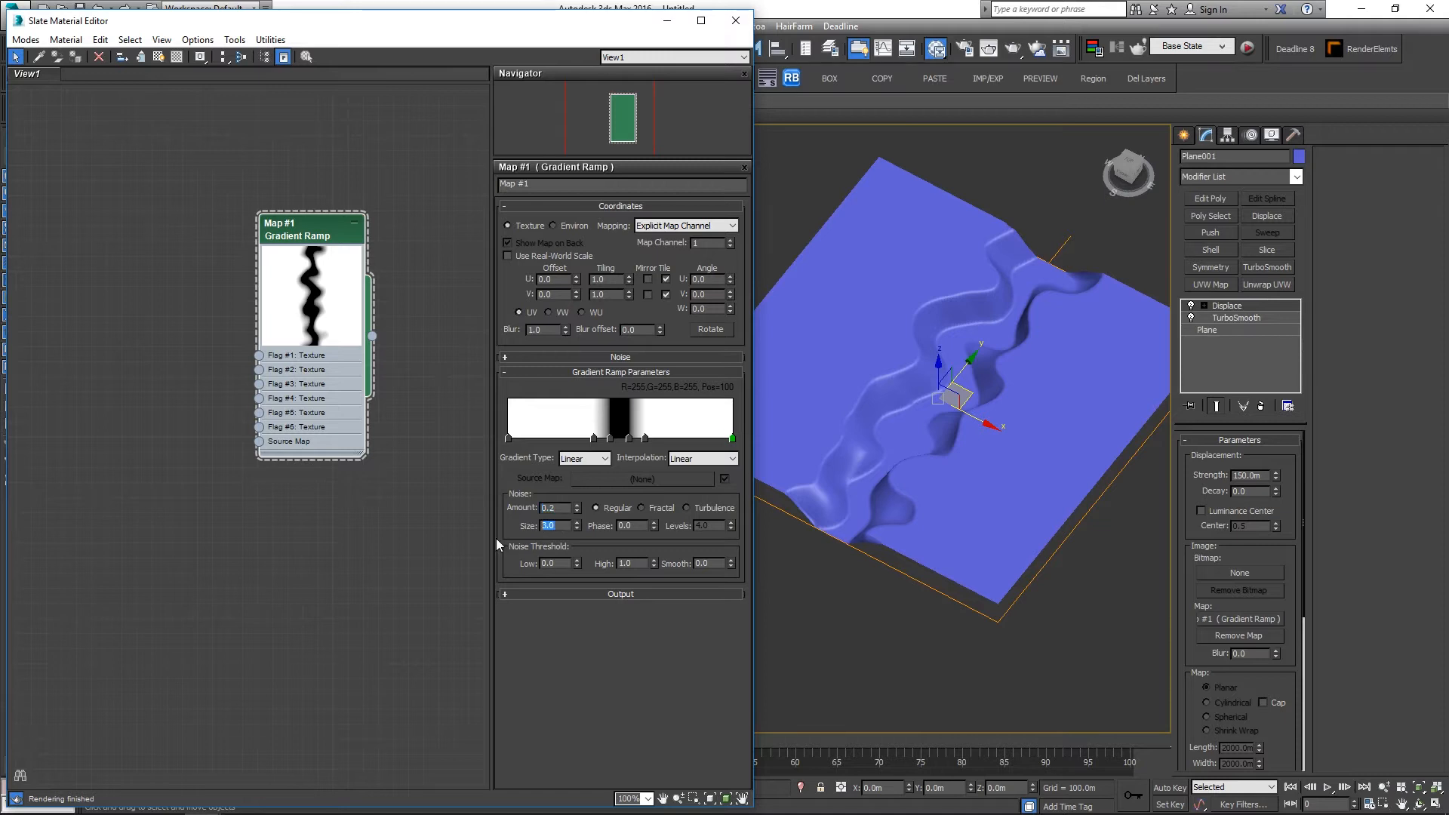
type("5")
key("Return")
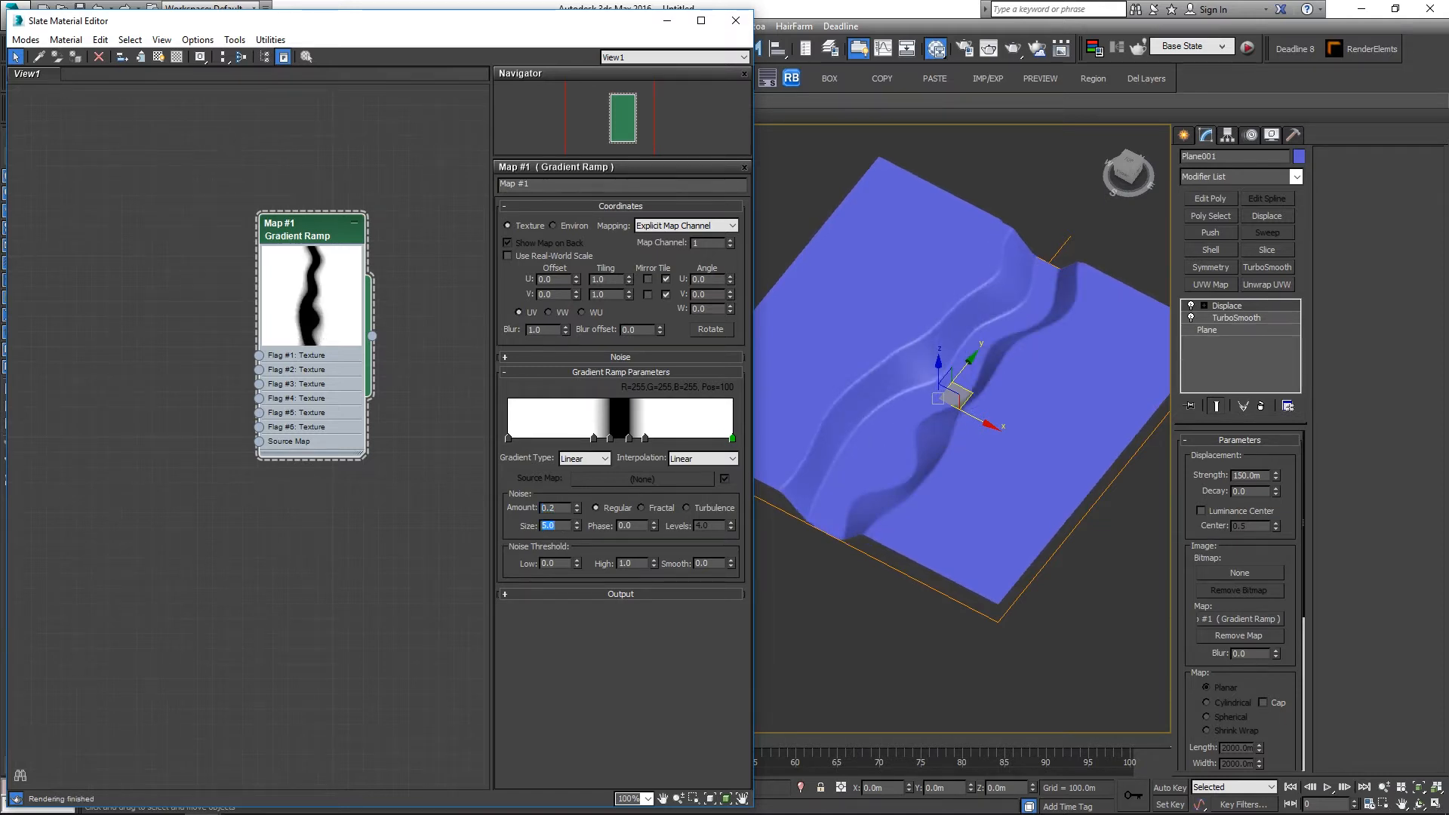
middle_click_drag(903, 483, 1065, 487, "alt")
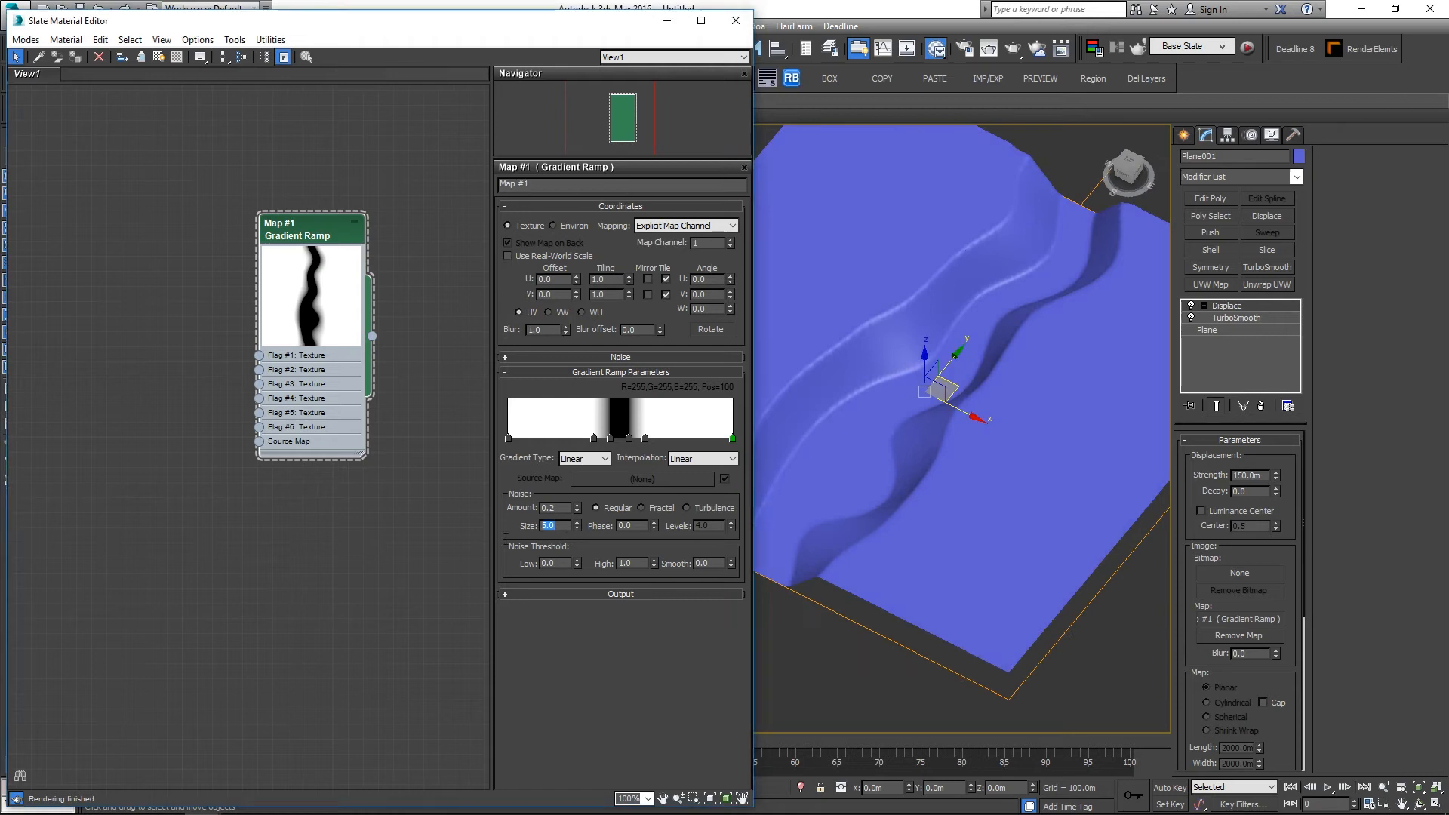
Step: Set the Gradient Ramp's noise size to 2.4 and its noise amount to 0.25
key("Return")
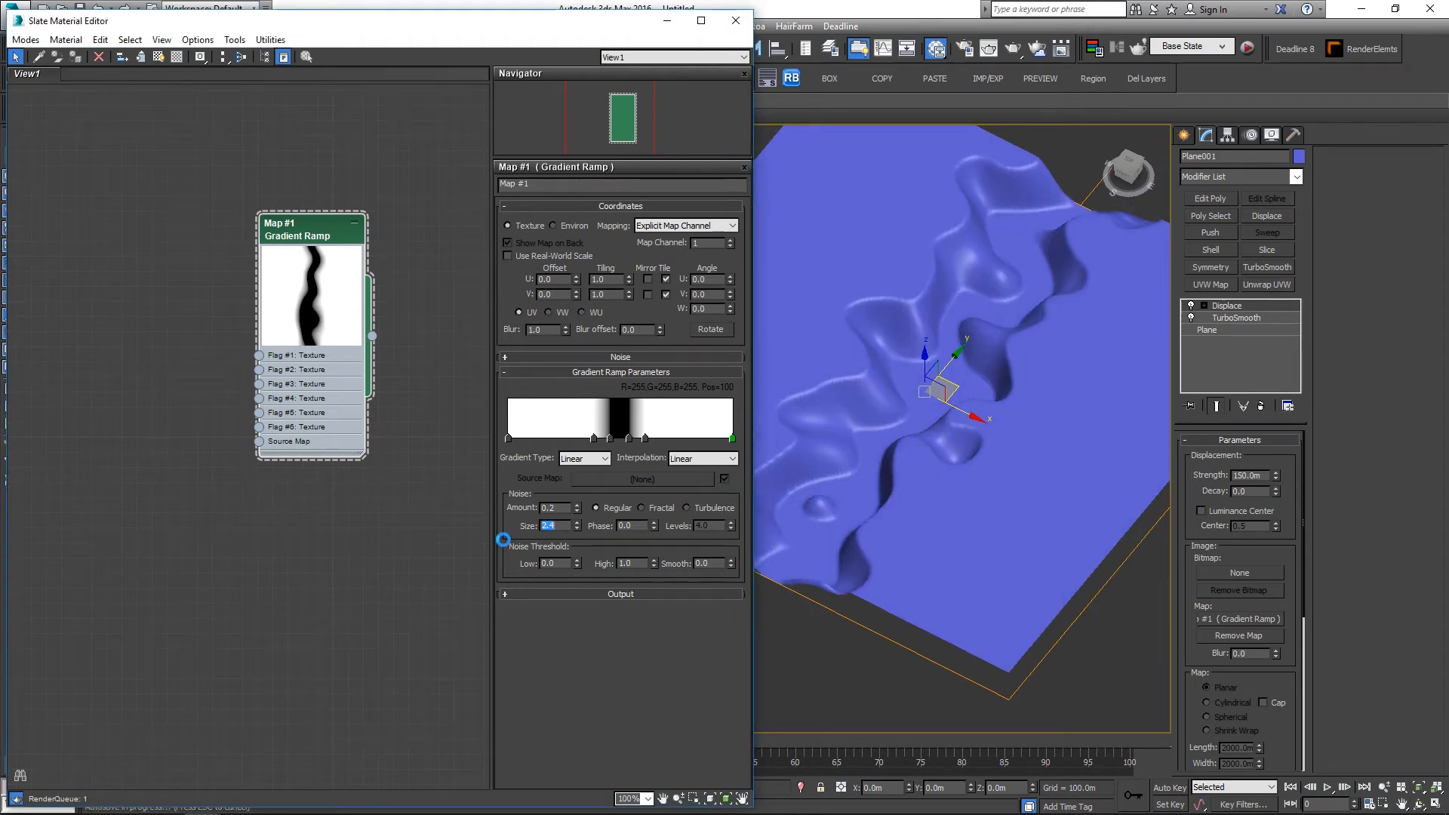
middle_click_drag(928, 439, 908, 474, "alt")
left_click_drag(563, 509, 478, 520)
type("0.25")
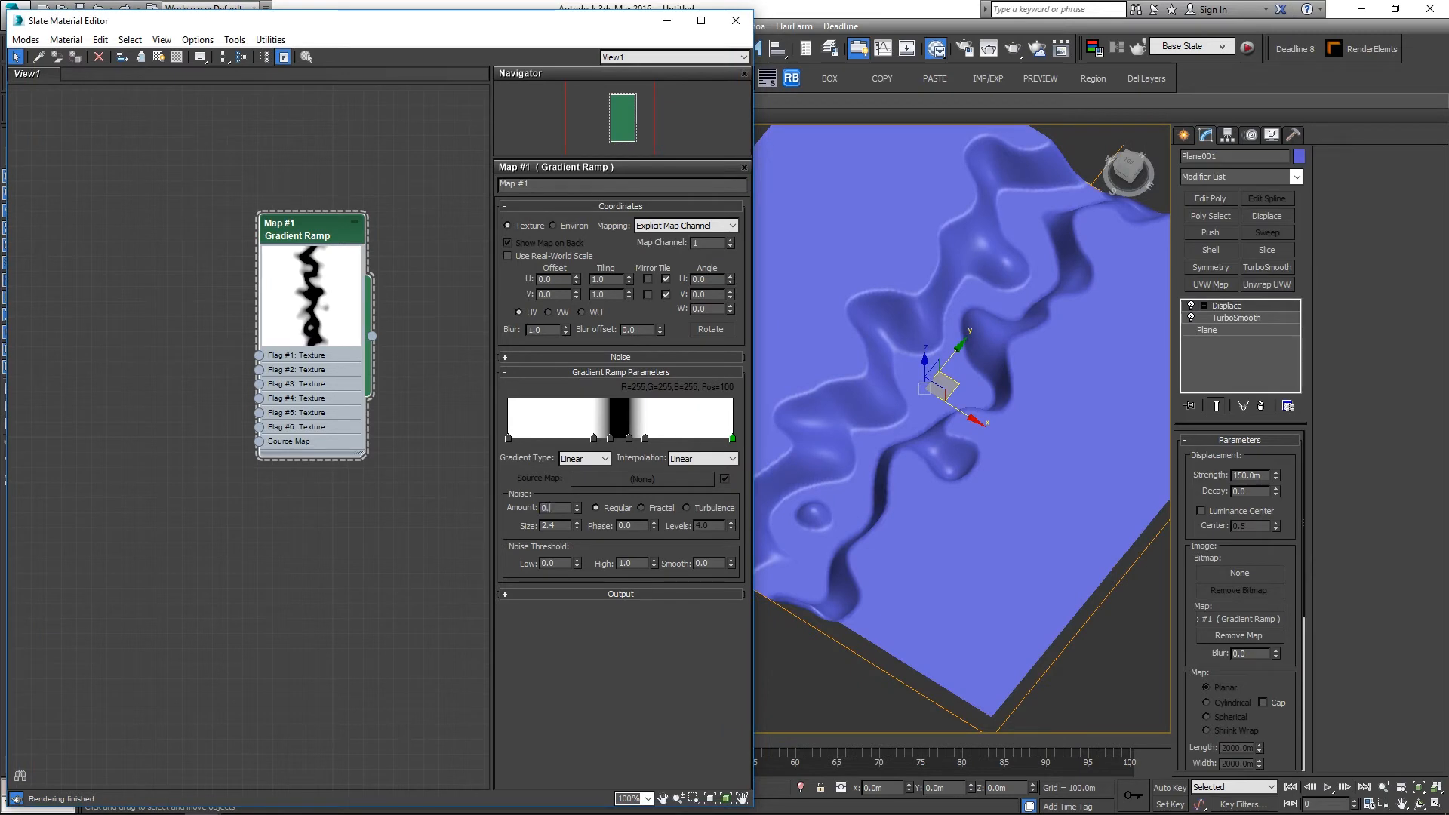
key("Return")
mouse_move(907, 511)
middle_mouse_down("alt")
mouse_move(944, 525)
mouse_move(898, 501)
middle_mouse_up("alt")
Step: Set the Gradient Ramp's noise amount to 0.3 and inspect the riverbed from several angles
type("0.3")
key("Return")
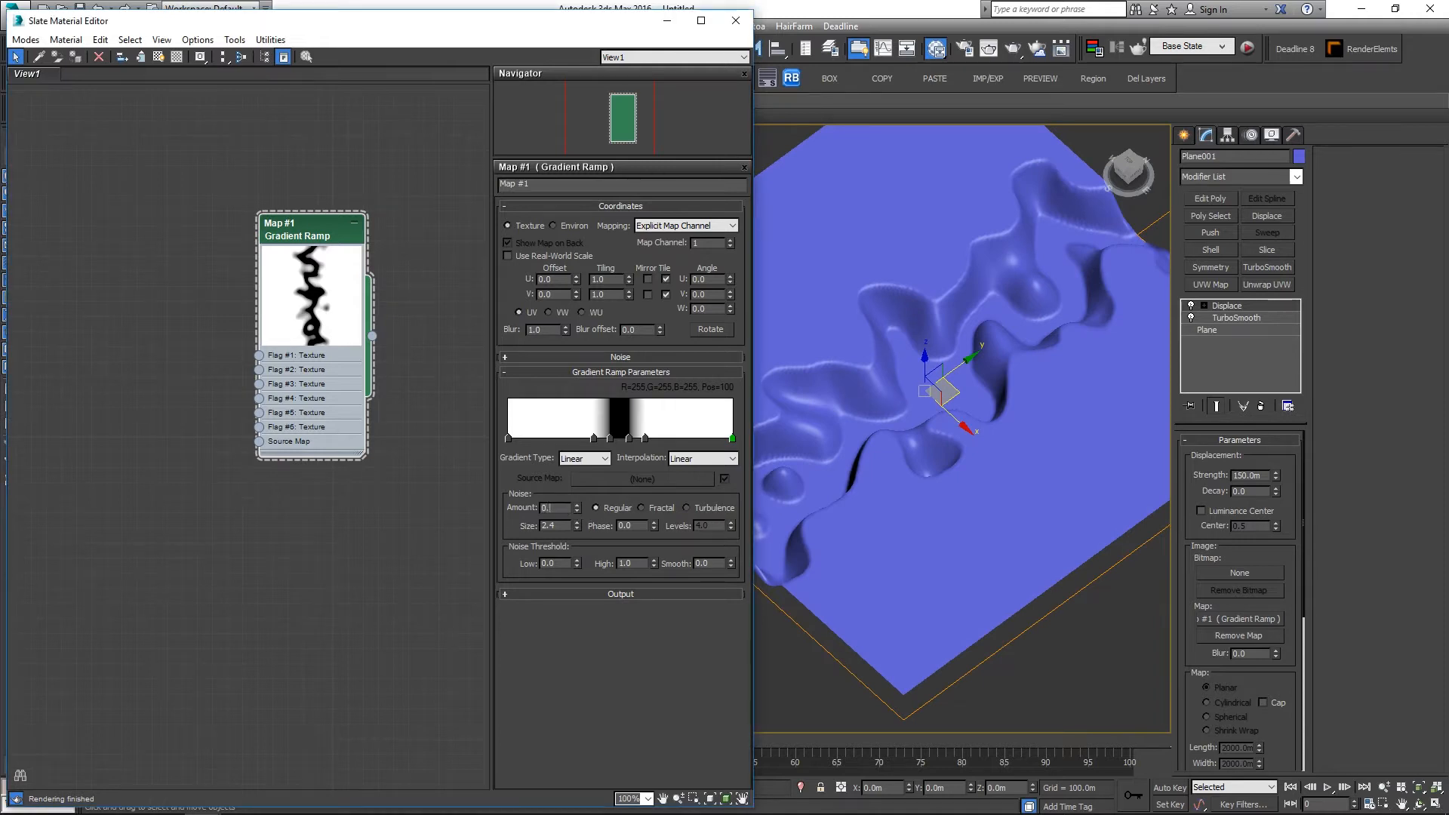
middle_click_drag(791, 474, 891, 436, "alt")
middle_click_drag(959, 504, 949, 481, "alt")
Step: Change the terrain plane's object color to light grey
left_click(1299, 159)
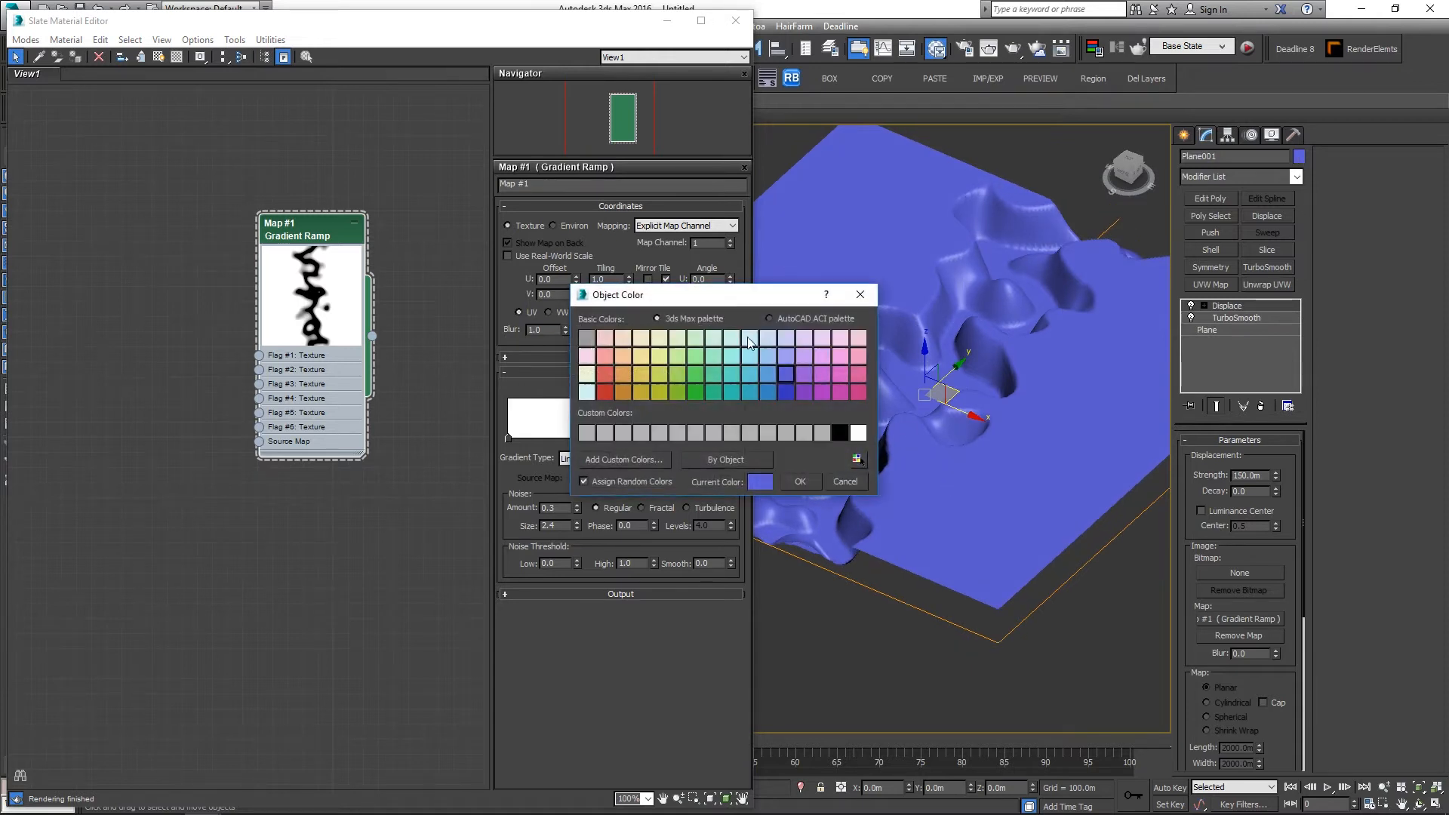
left_click(785, 432)
left_click(806, 479)
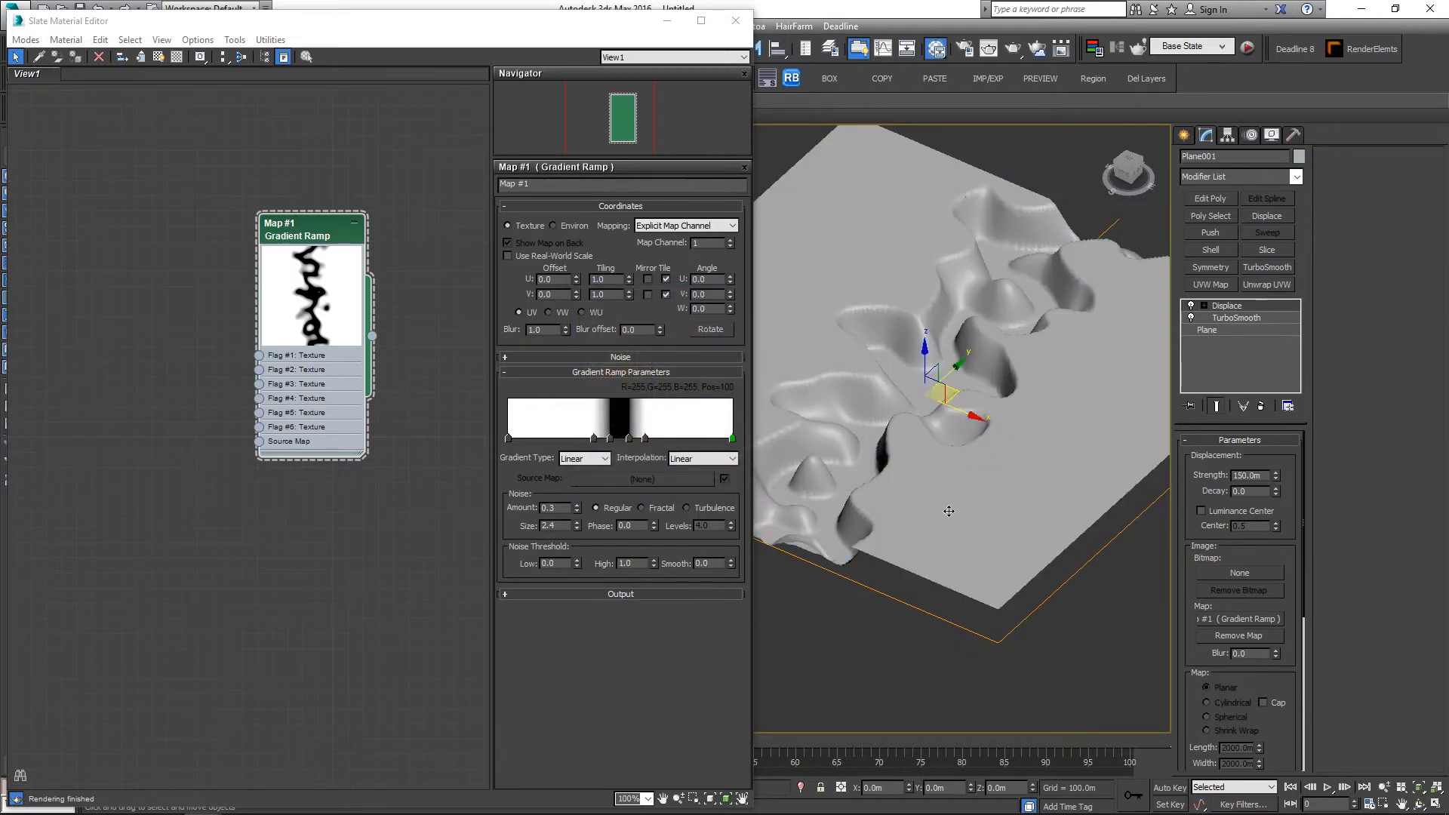
Step: Clone the terrain plane as an instance, make the clone unique and remove its Displace and TurboSmooth modifiers
key("ctrl+v")
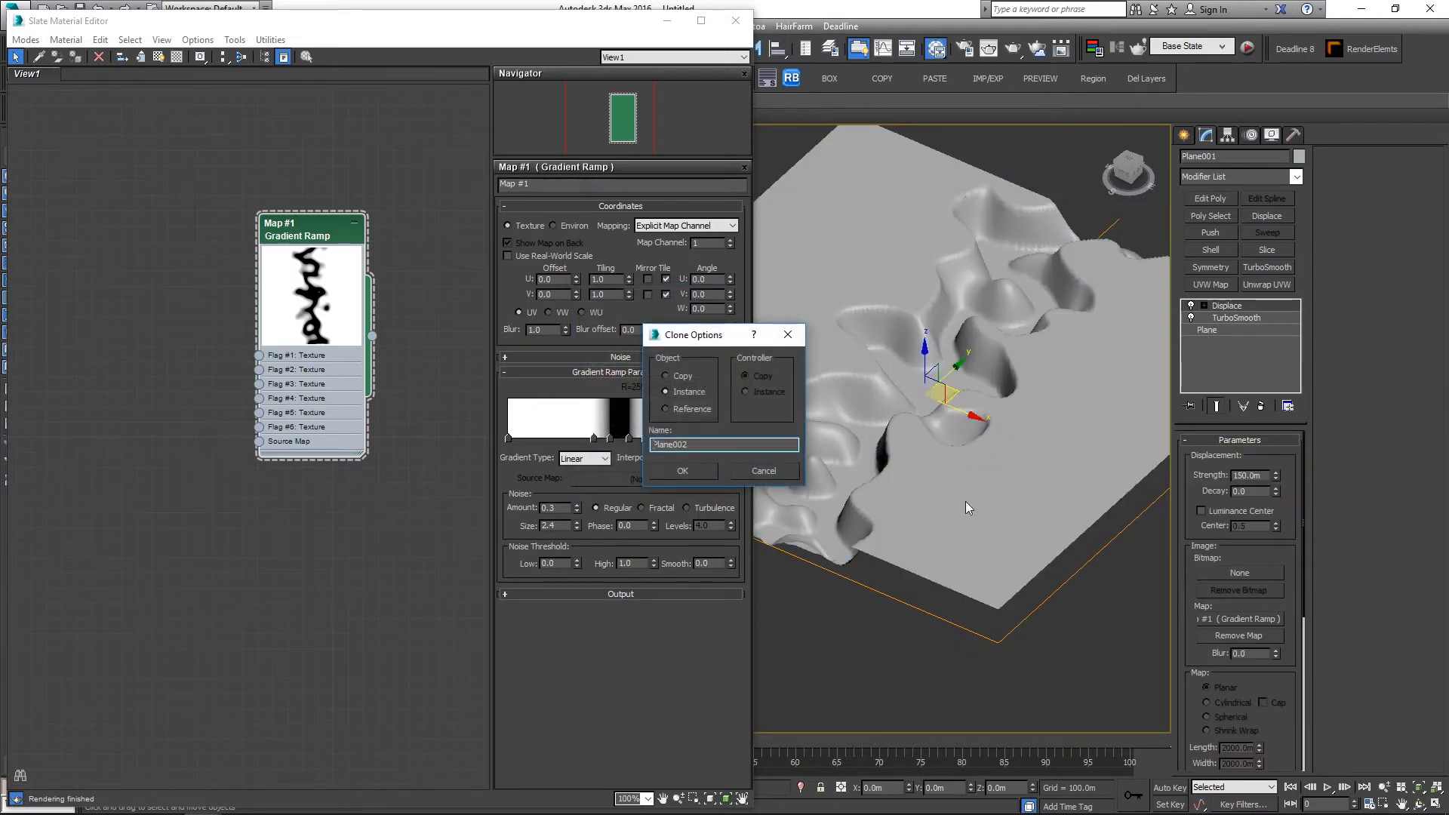
left_click(694, 469)
left_click(1242, 408)
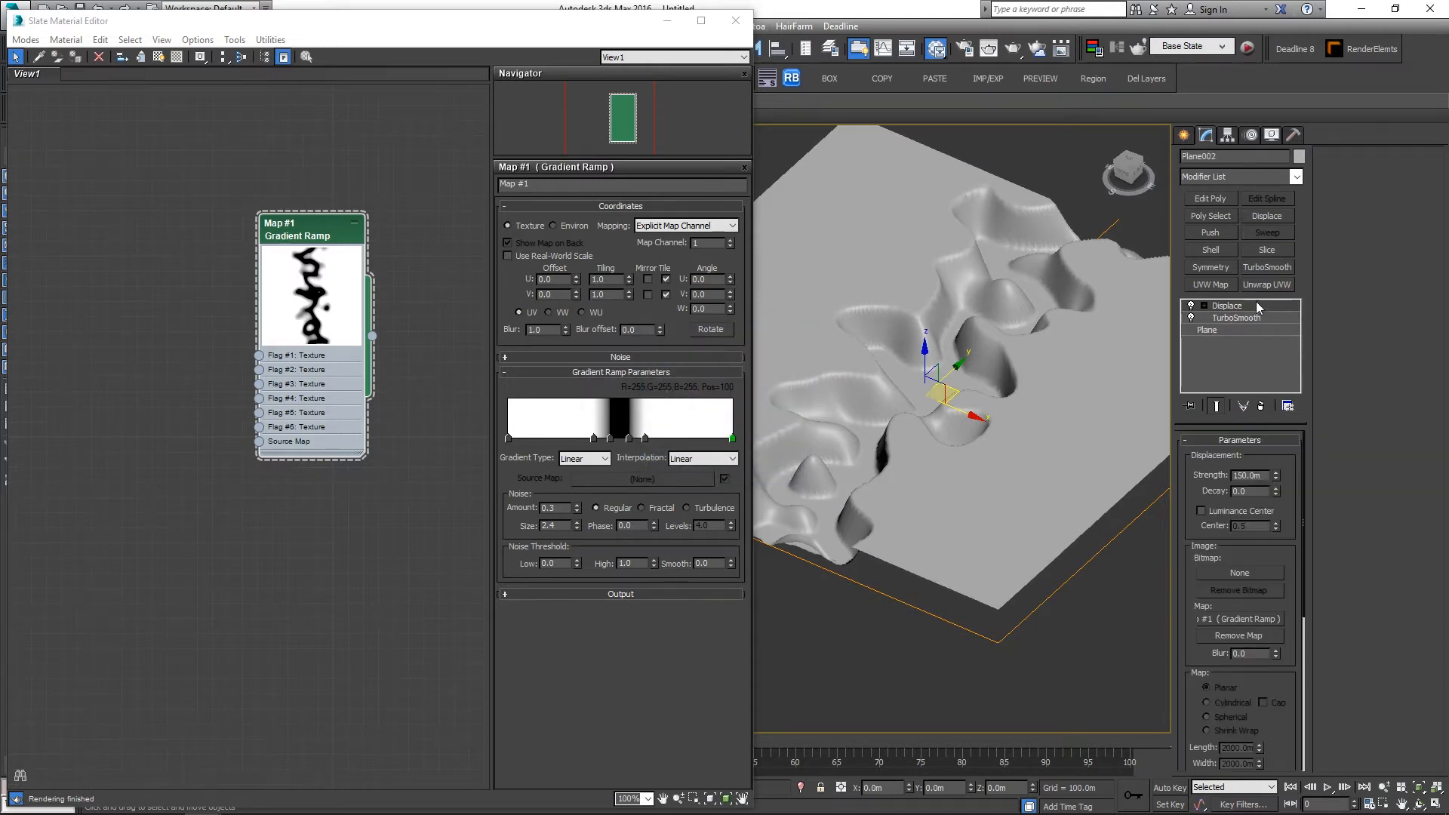
left_click(1260, 406)
left_click(1260, 406)
Step: Raise the flat cloned plane about 30 m as the water surface and give it a blue object color
left_click_drag(926, 362, 926, 355)
left_click(1299, 157)
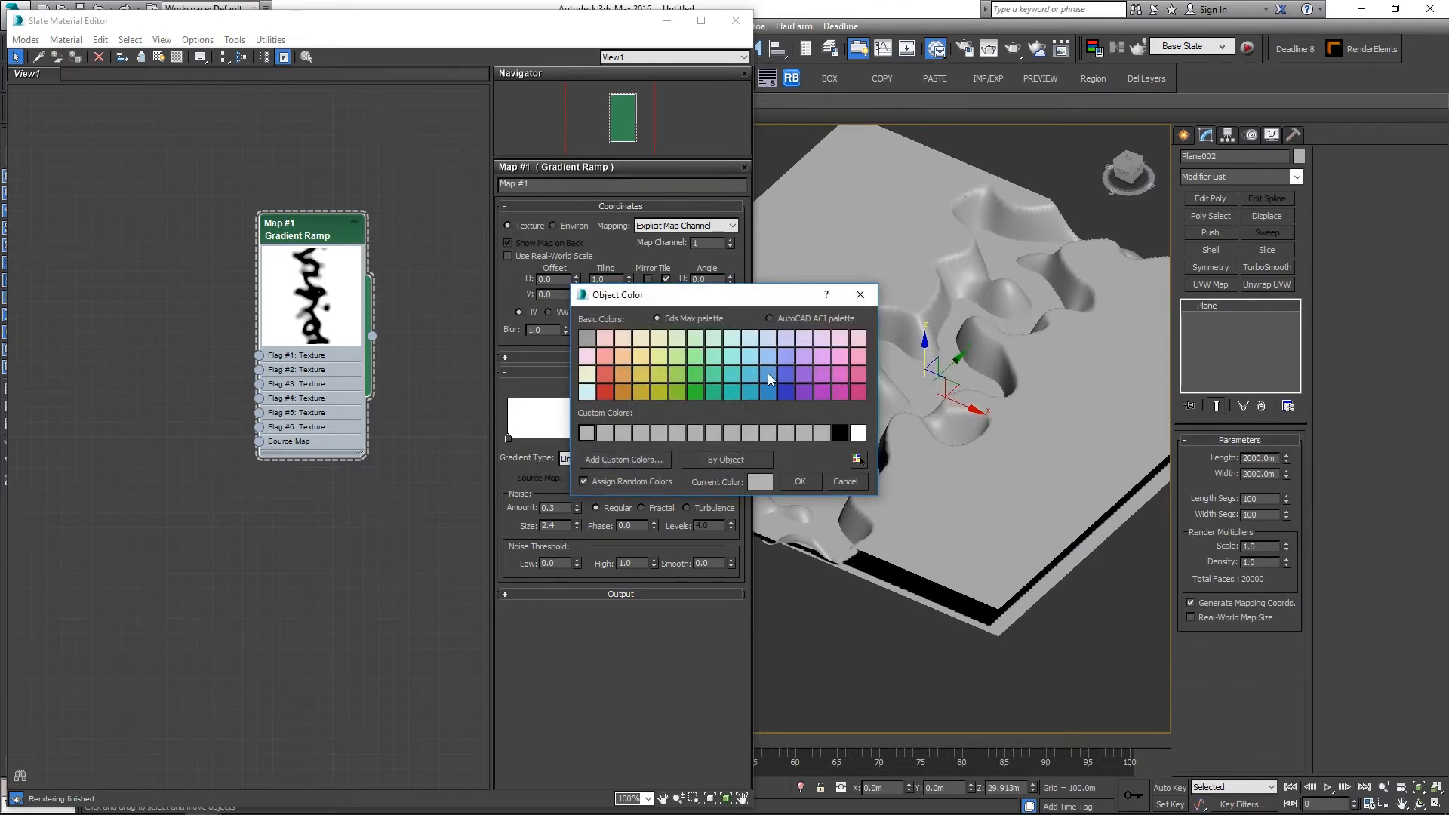
left_click(763, 375)
left_click(808, 482)
middle_click_drag(978, 508, 1016, 505, "alt")
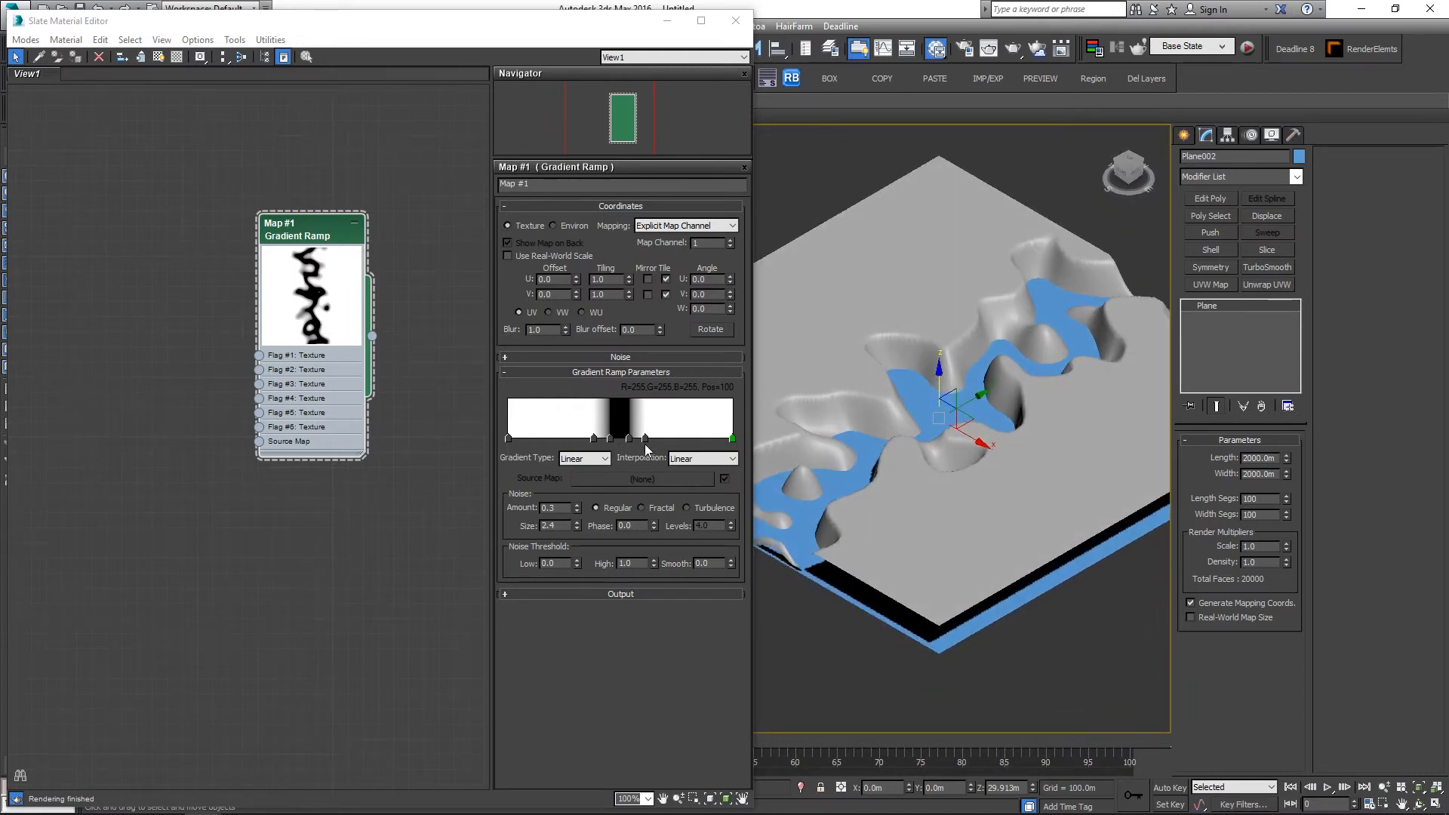
Step: Set the Gradient Ramp's noise size to 2.2
left_click_drag(560, 526, 527, 530)
type("2.2")
key("Return")
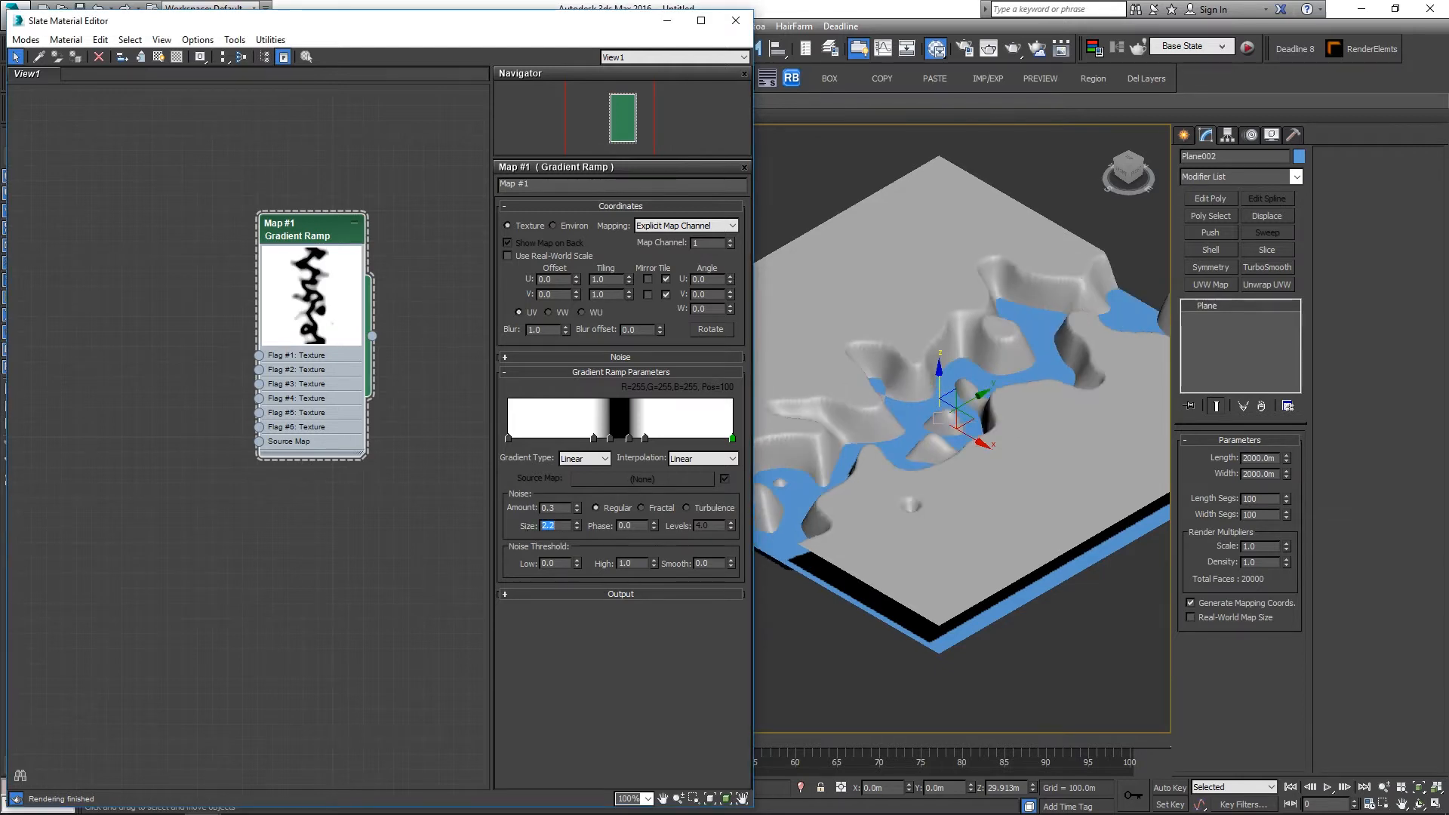
middle_click_drag(936, 430, 1012, 423, "alt")
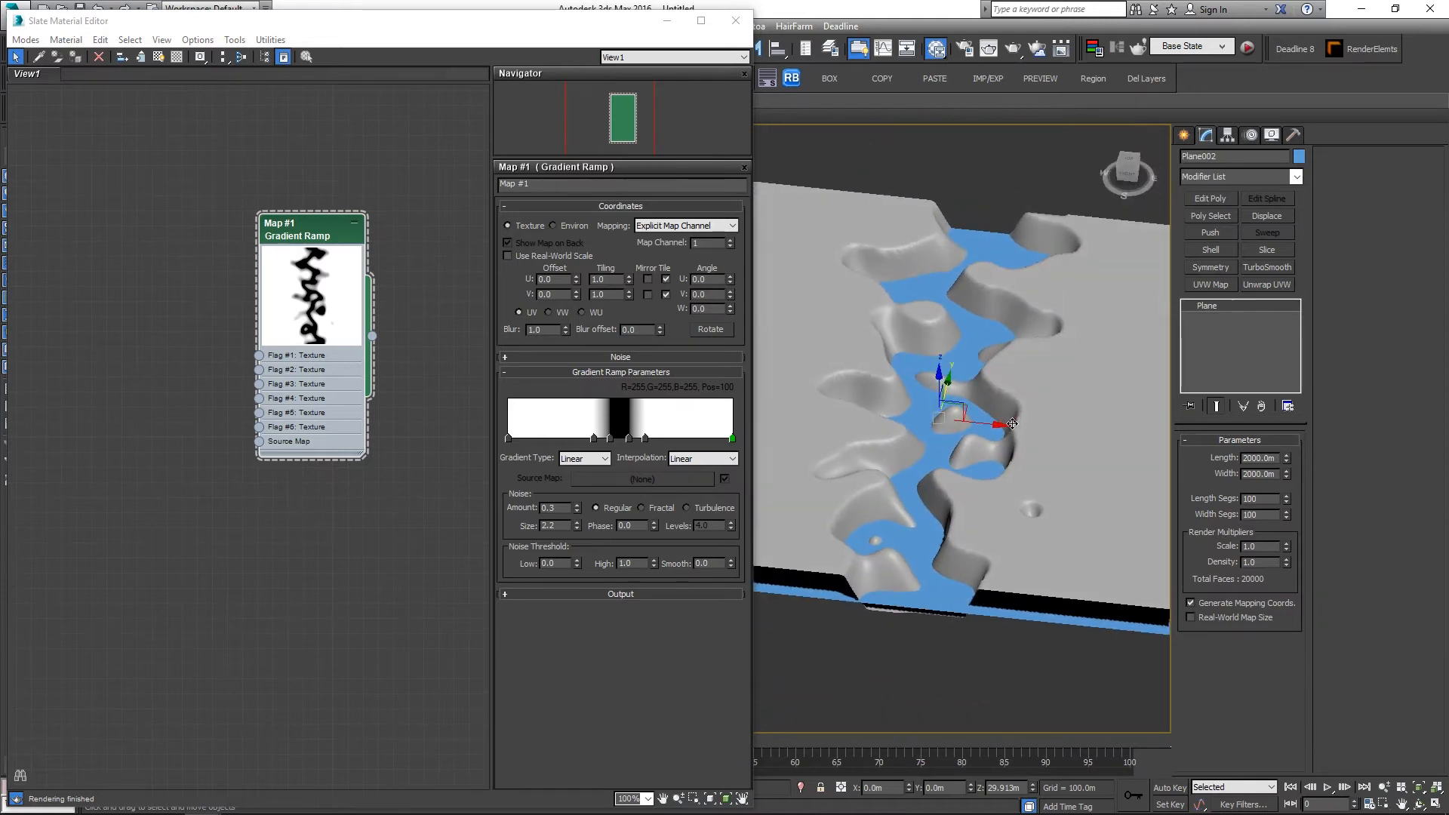
Step: Try a Gradient Ramp noise amount of 0.4 on the terrain
left_click_drag(560, 511, 521, 518)
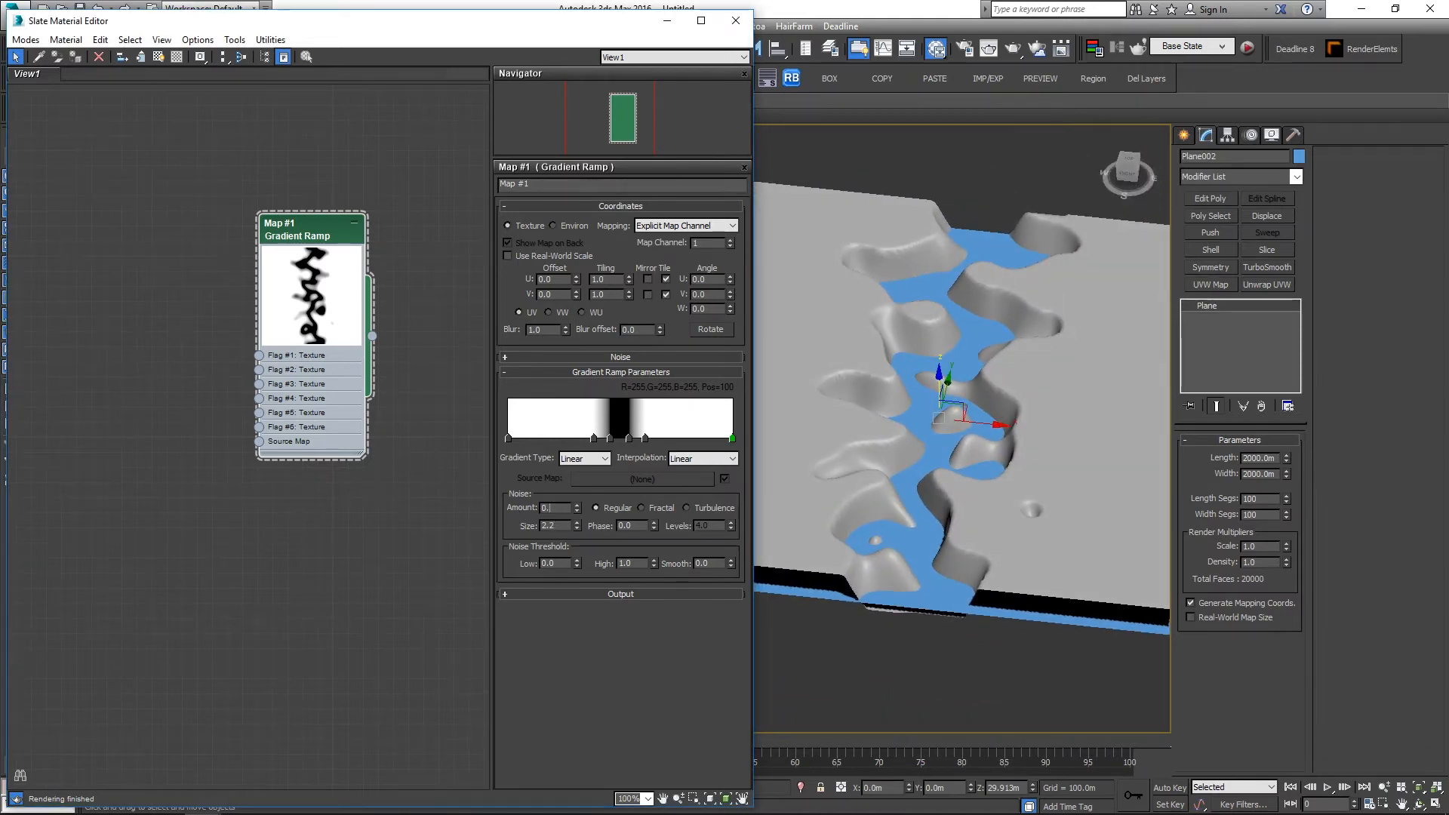
type("0.4")
key("Return")
middle_click_drag(935, 449, 868, 476, "alt")
Step: Set the Gradient Ramp's noise amount to 0.32
double_click(562, 508)
type("0.32")
key("Return")
middle_click_drag(961, 438, 1053, 505, "alt")
Step: Shift the white gradient flags on either side of the black band to positions 59 and 37
left_click_drag(644, 438, 638, 433)
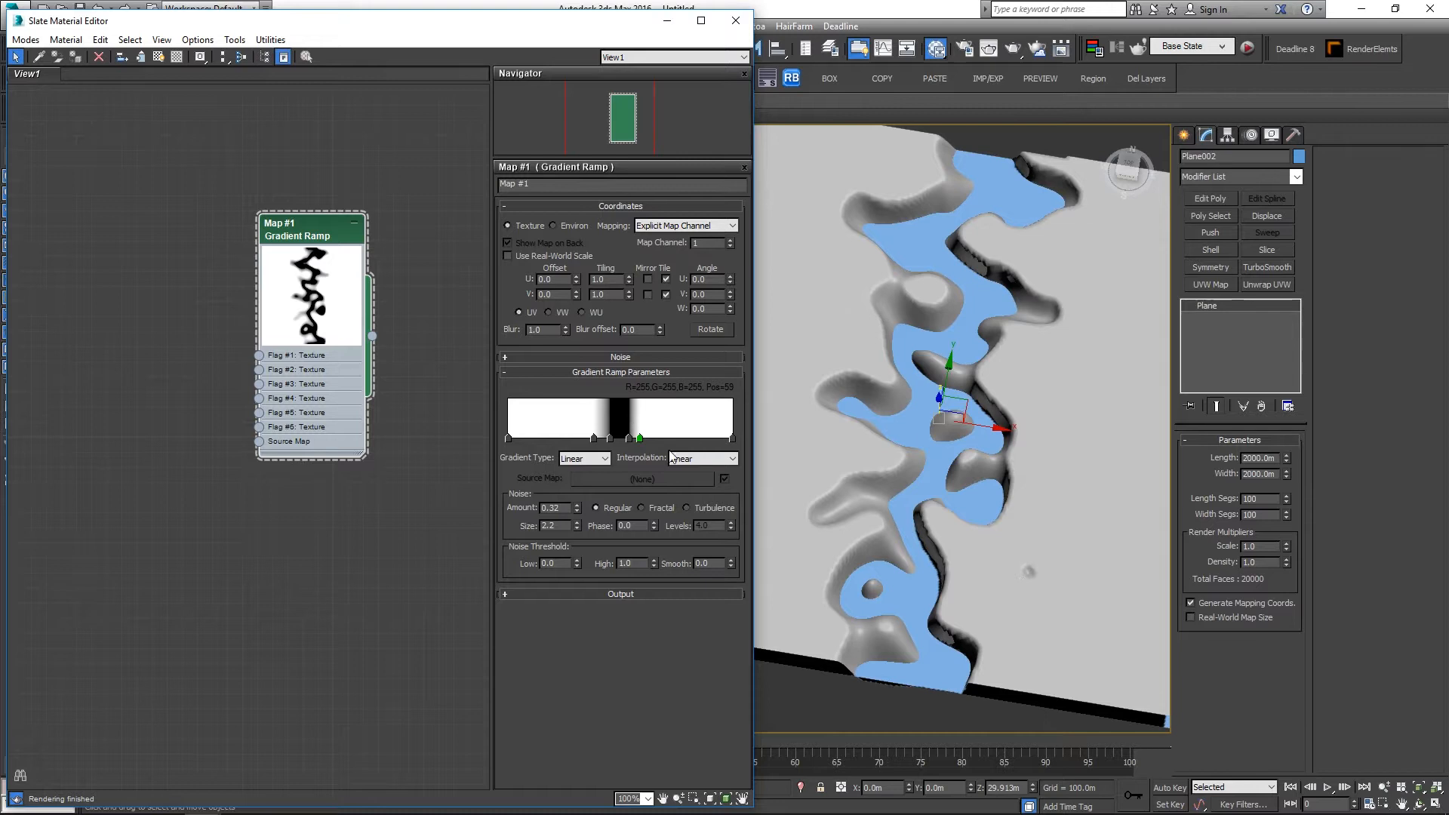
left_click_drag(595, 437, 604, 452)
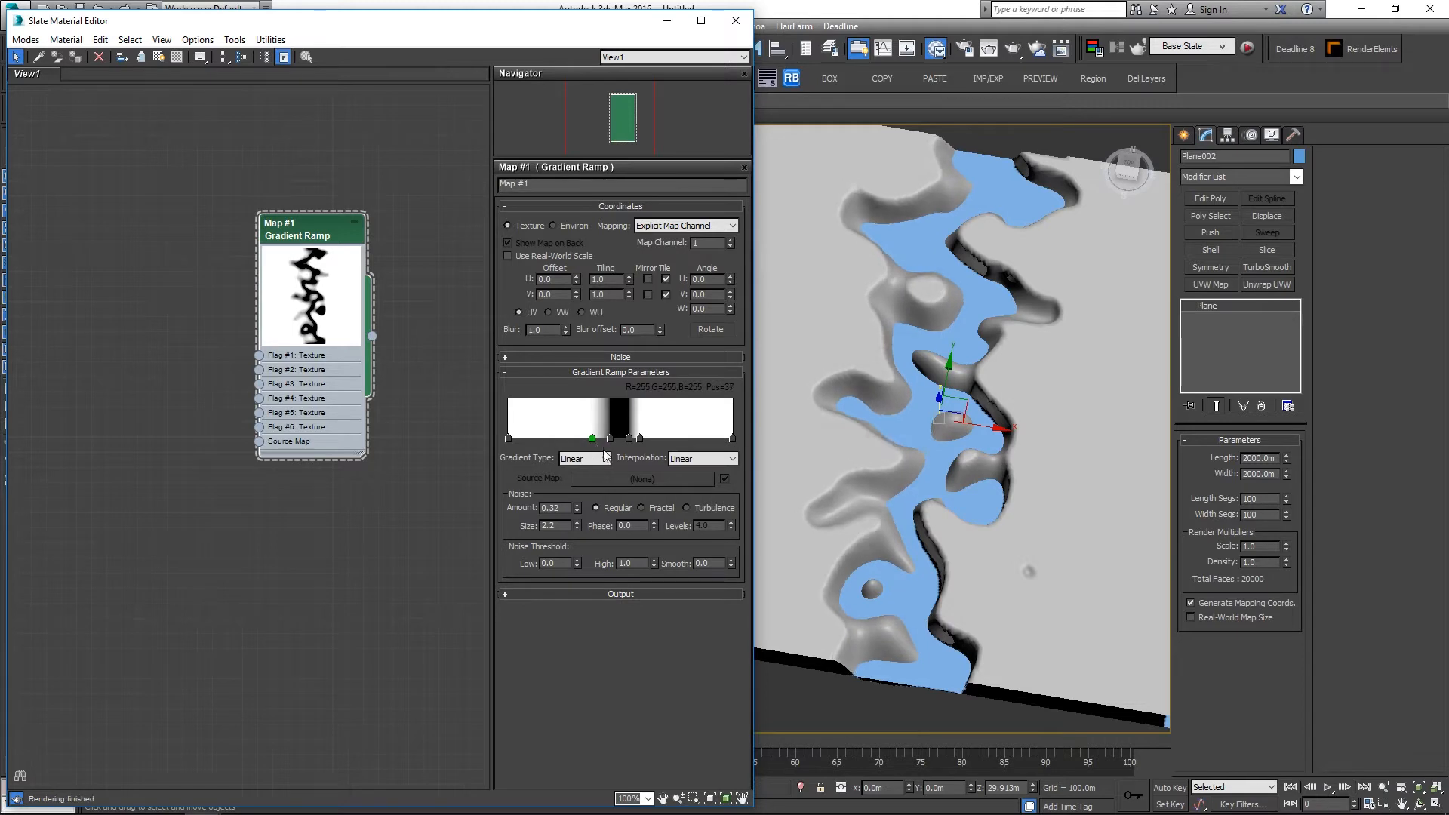
left_click(594, 438)
left_click_drag(596, 437, 592, 437)
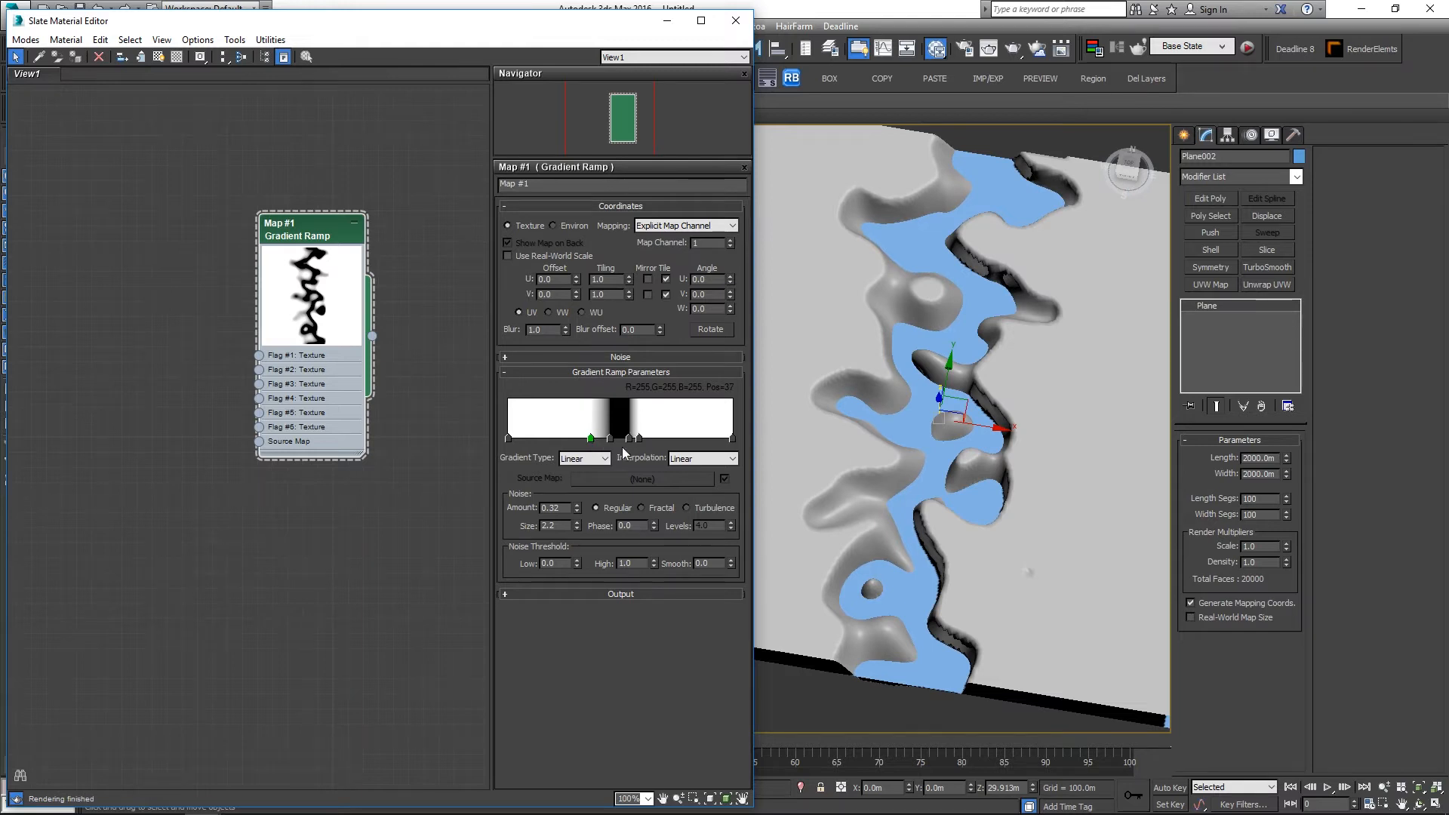
Step: Examine the river terrain and the blue water surface from several angles
middle_click_drag(1082, 469, 1021, 520, "alt")
middle_click_drag(968, 586, 941, 474, "alt")
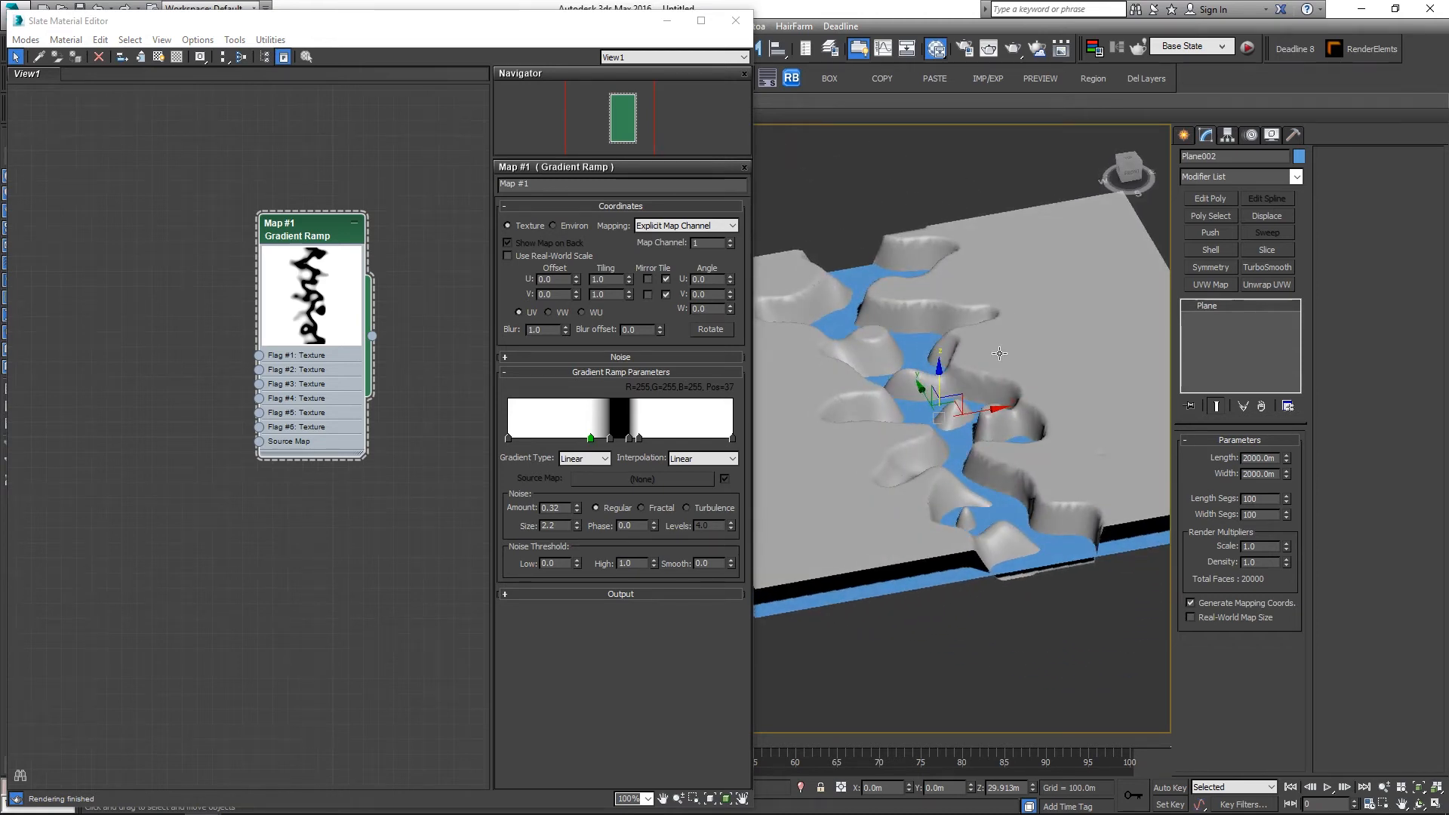
middle_click_drag(1007, 366, 970, 363, "alt")
left_click_drag(293, 239, 248, 208)
middle_click_drag(1055, 492, 1046, 499, "alt")
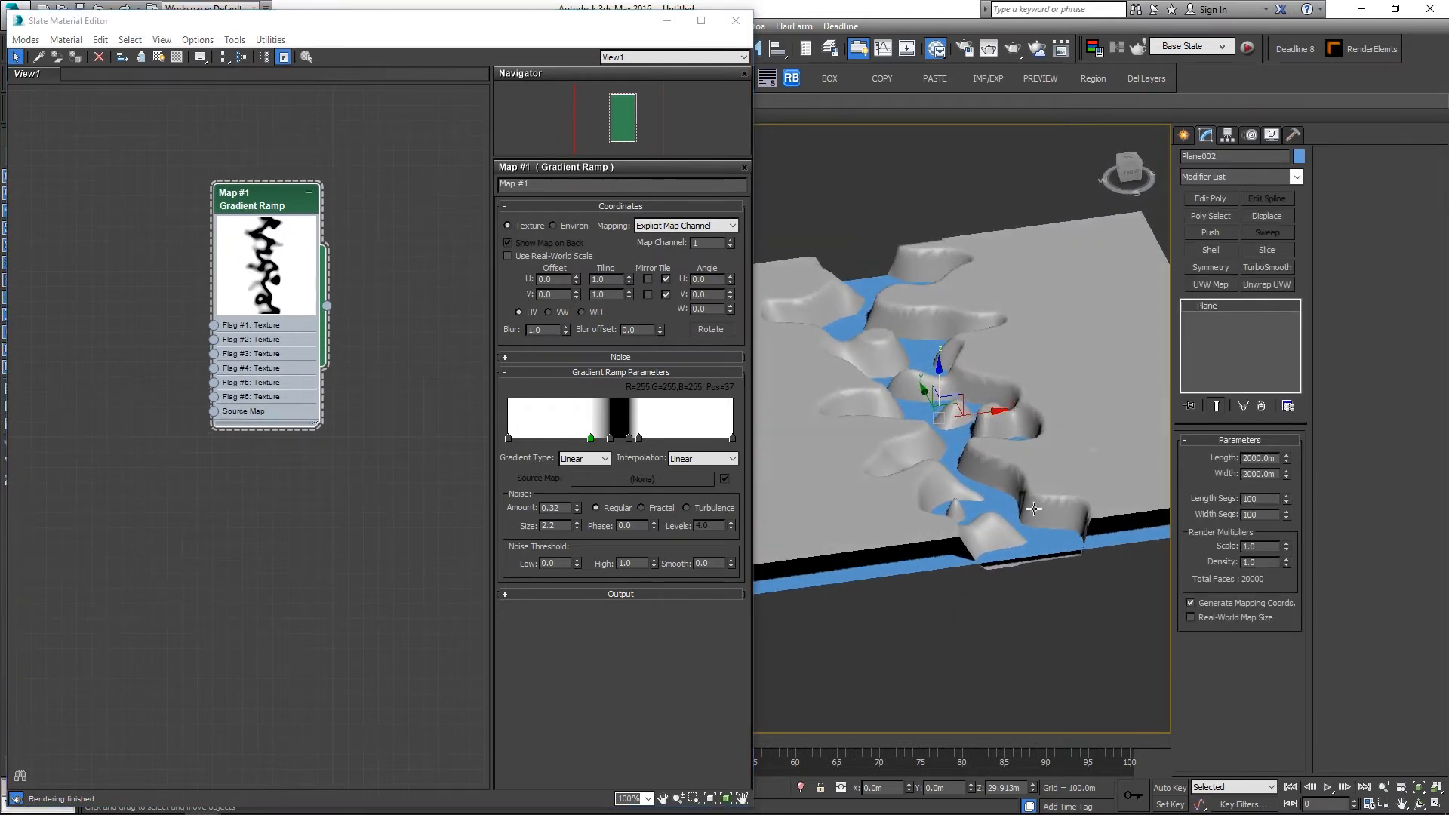
middle_click_drag(1025, 326, 848, 322, "alt")
middle_click_drag(1023, 472, 978, 443, "alt")
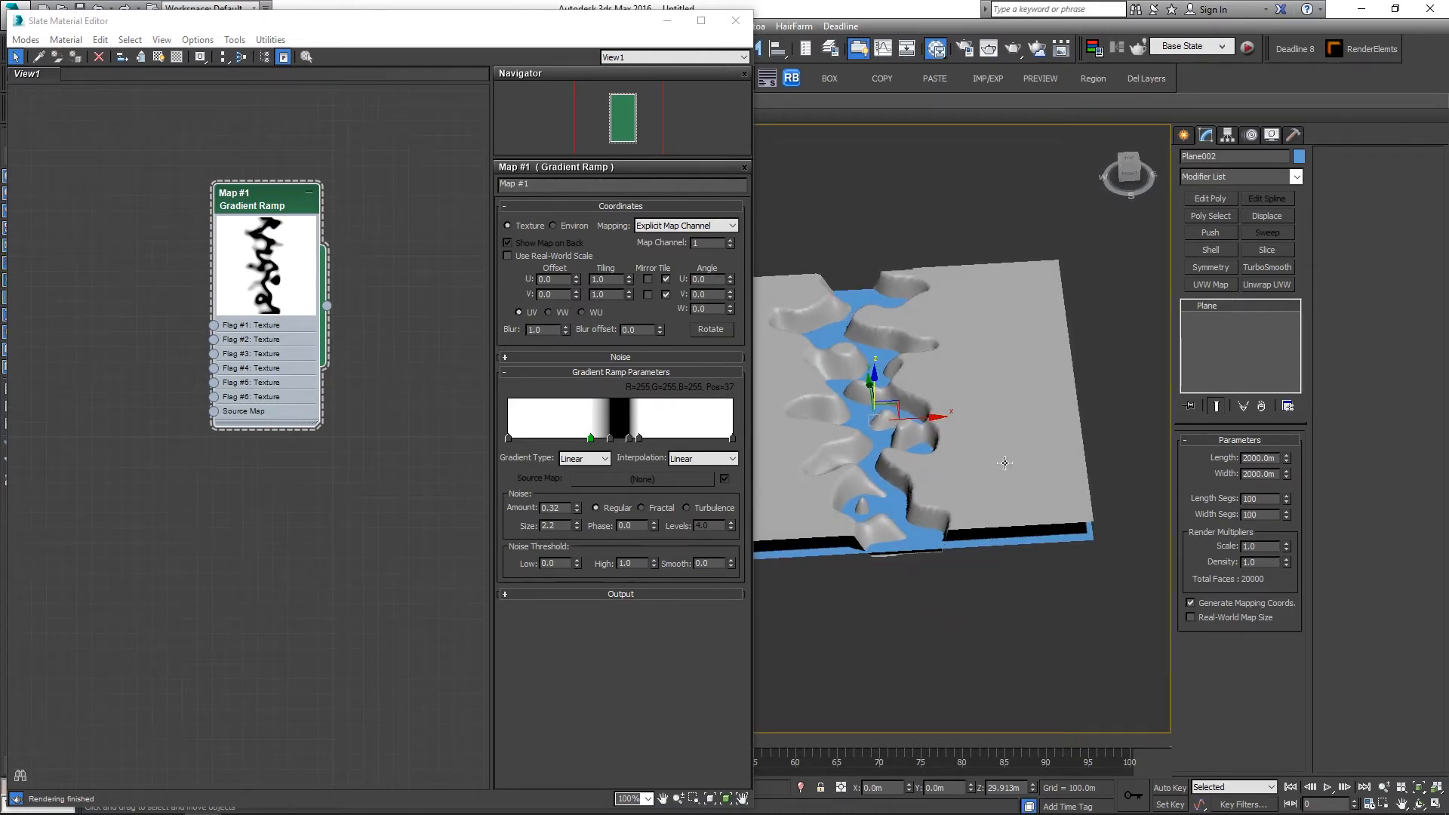
middle_click_drag(907, 475, 975, 419, "alt")
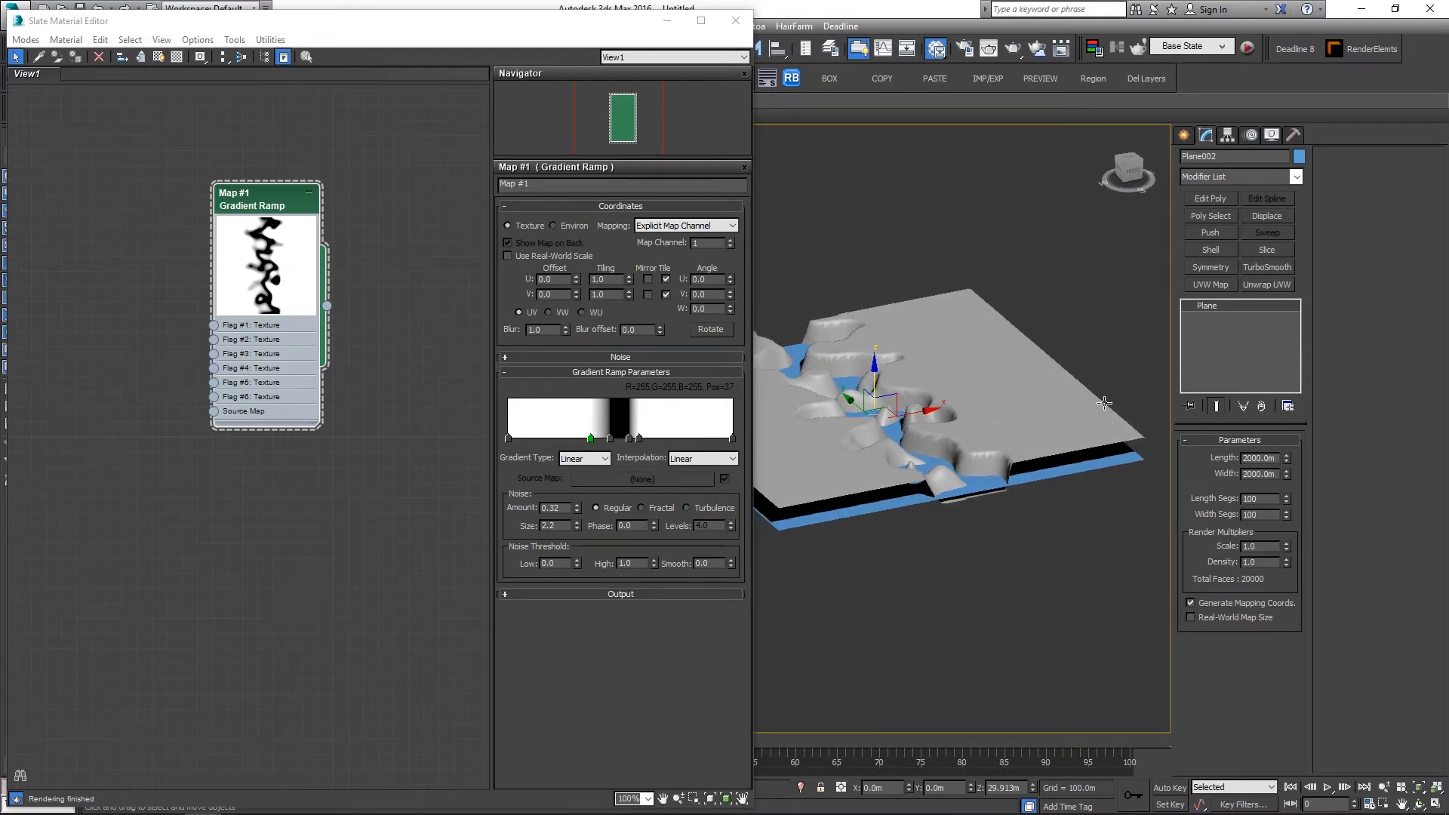
Step: Add a Noise map to the material graph and place it below the Gradient Ramp node
middle_click_drag(1143, 432, 786, 418, "alt")
middle_click_drag(985, 244, 986, 379, "alt")
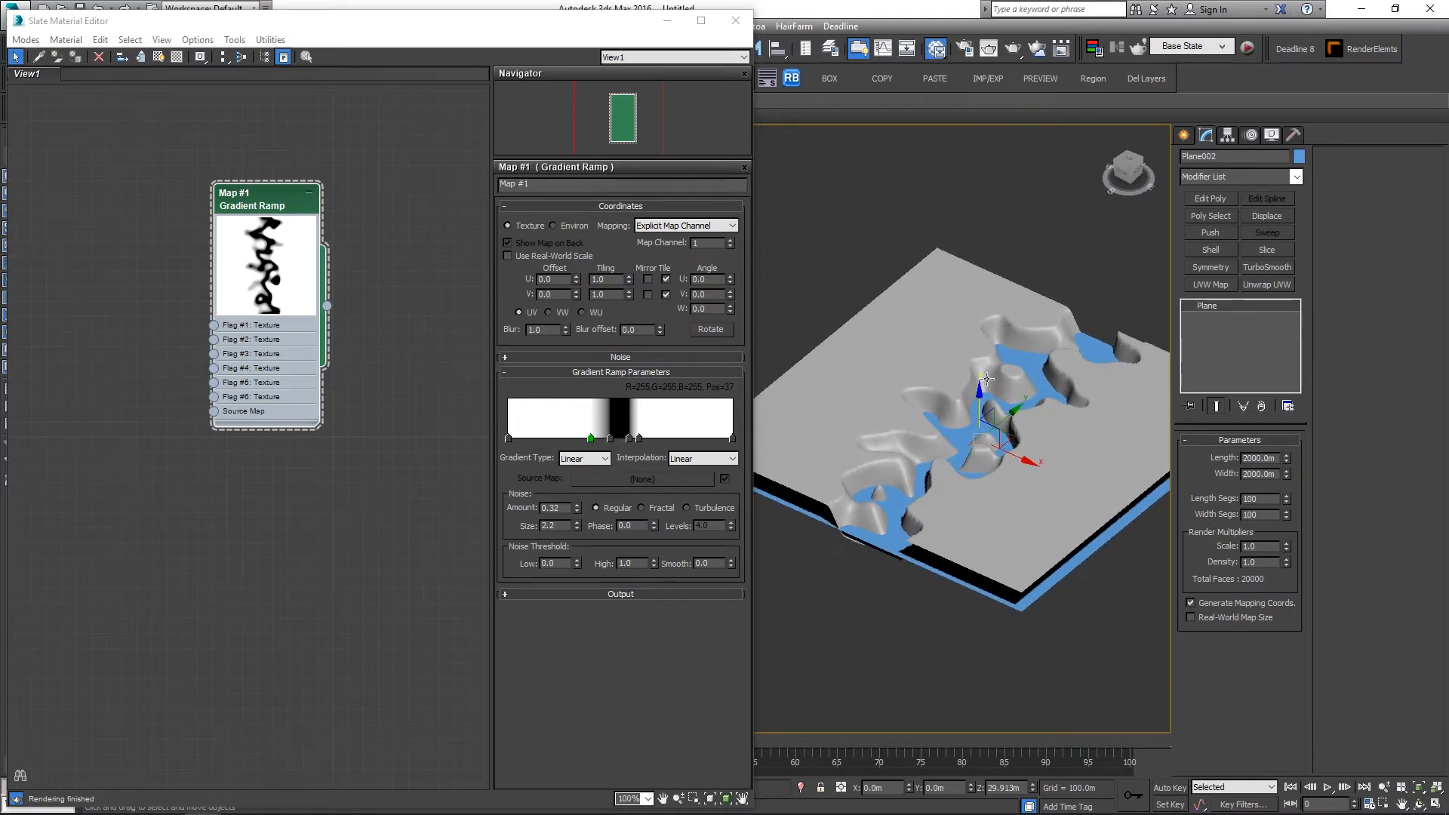
left_click_drag(268, 209, 206, 161)
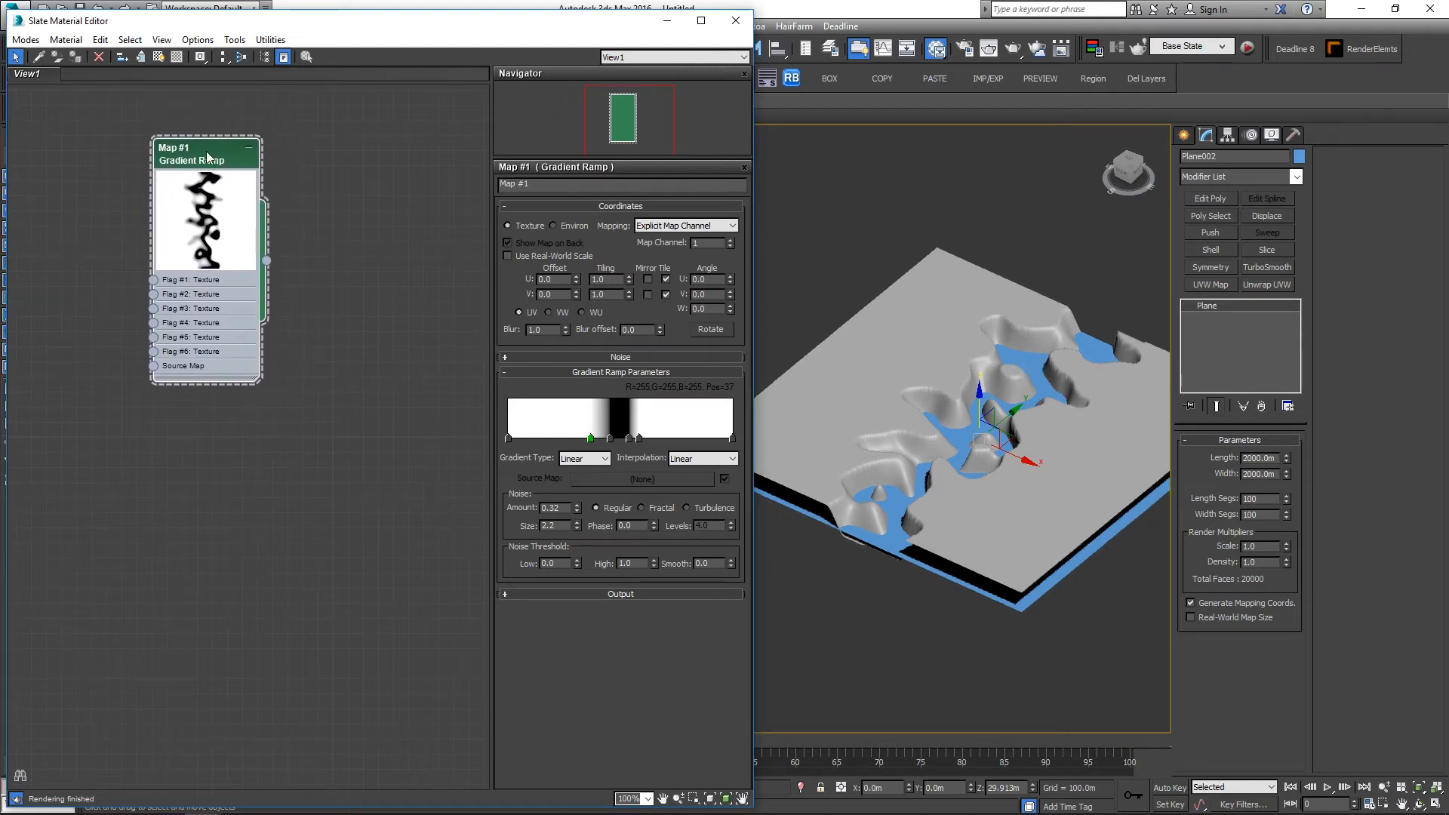
middle_click_drag(942, 472, 988, 491, "alt")
mouse_move(195, 162)
left_mouse_down()
mouse_move(209, 168)
mouse_move(177, 145)
left_mouse_up()
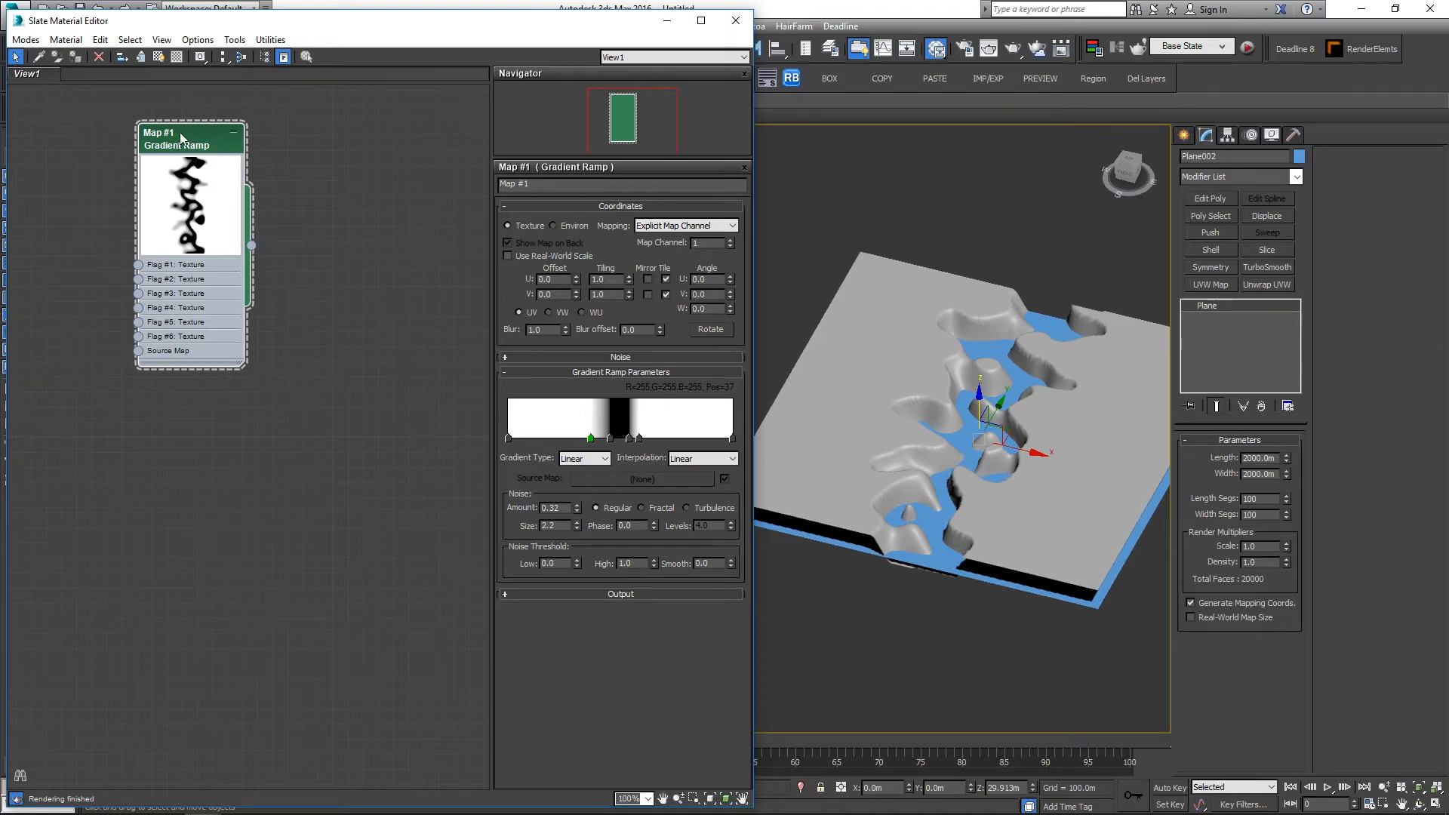
right_click(137, 466)
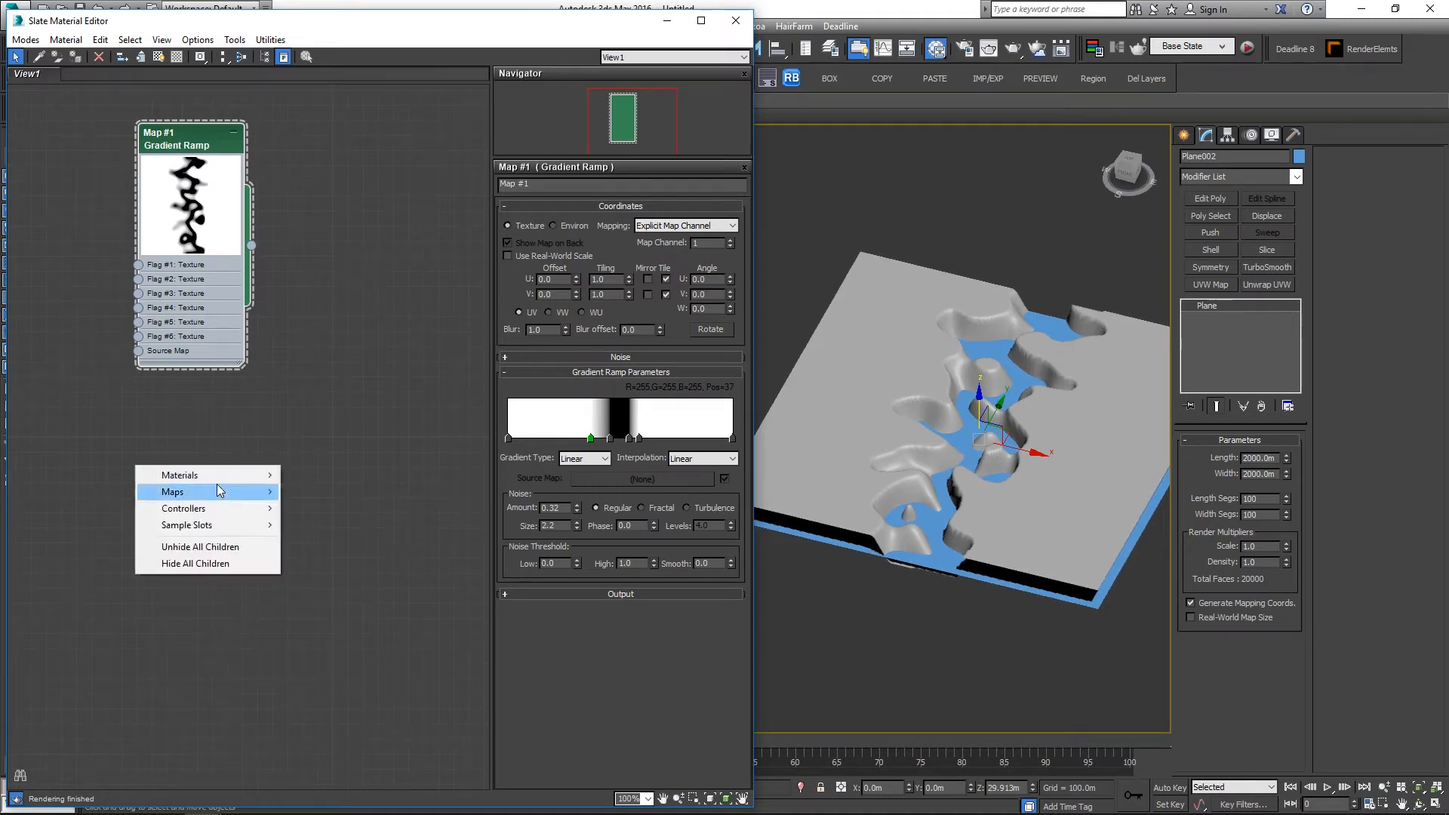
mouse_move(193, 491)
mouse_move(339, 498)
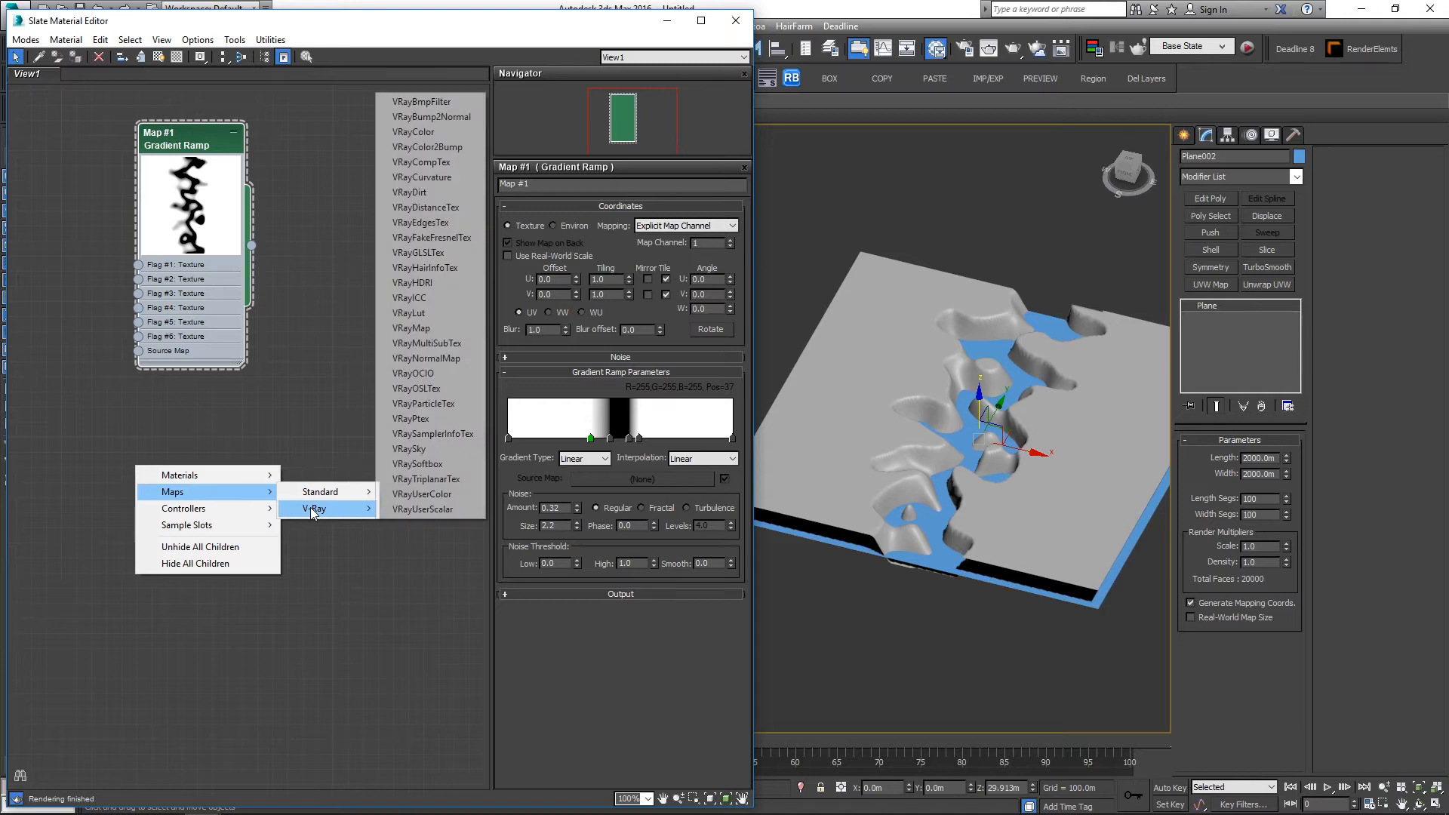
left_click(408, 457)
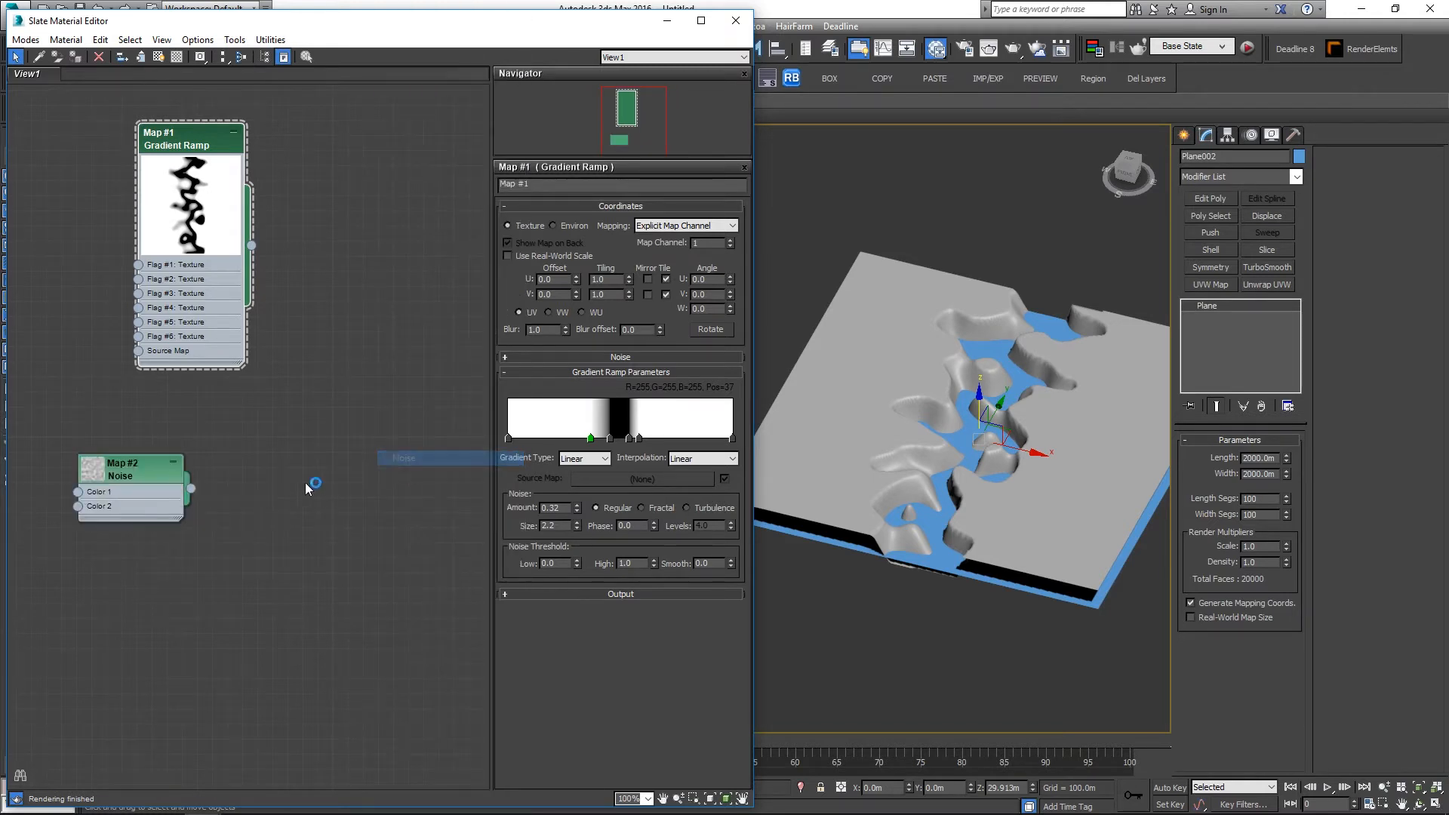
left_click_drag(151, 468, 202, 451)
Step: Set the Noise map to Turbulence type with Explicit Map Channel as its source and a size of 0.1
double_click(204, 456)
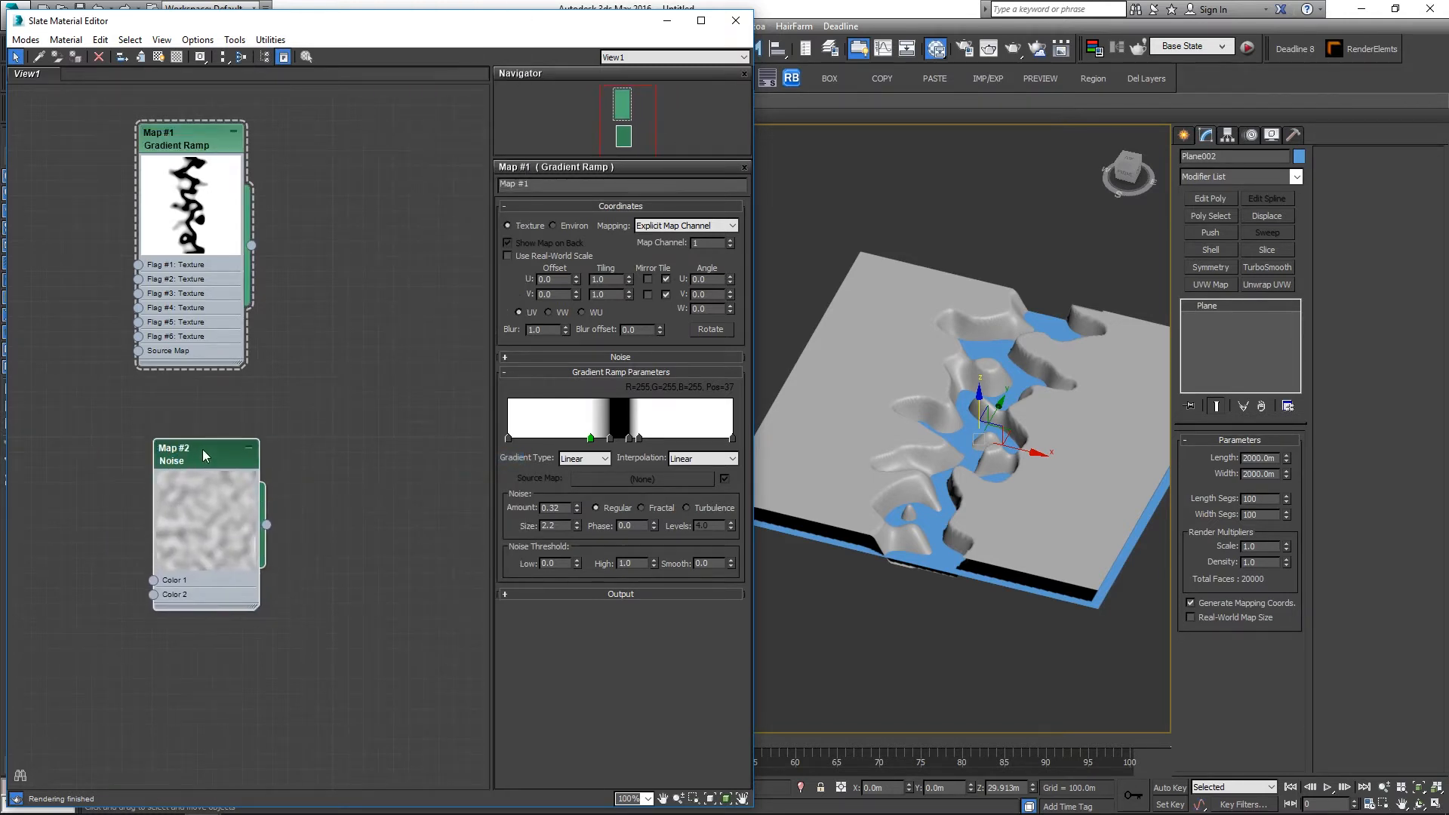
double_click(202, 451)
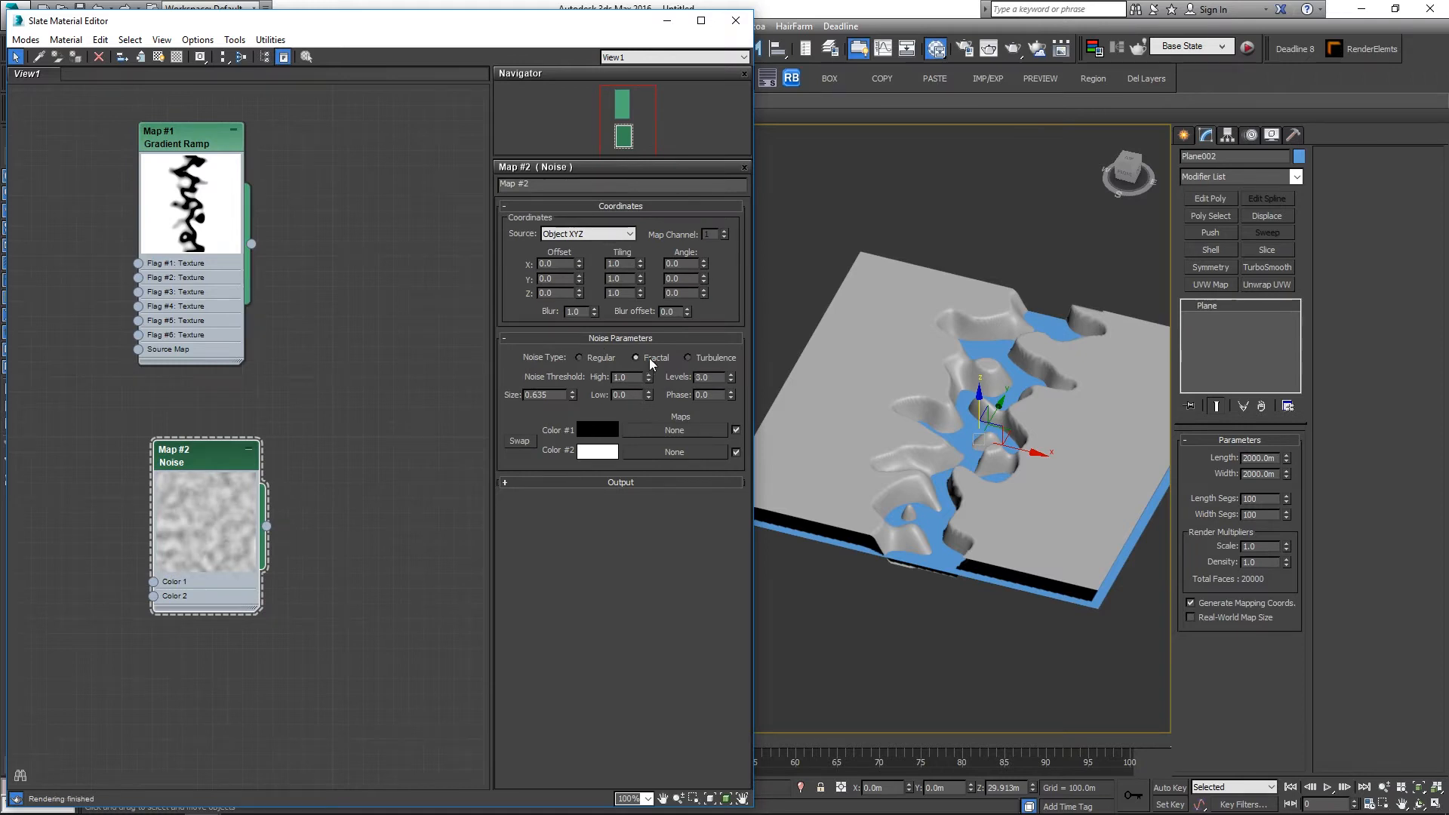
left_click(687, 359)
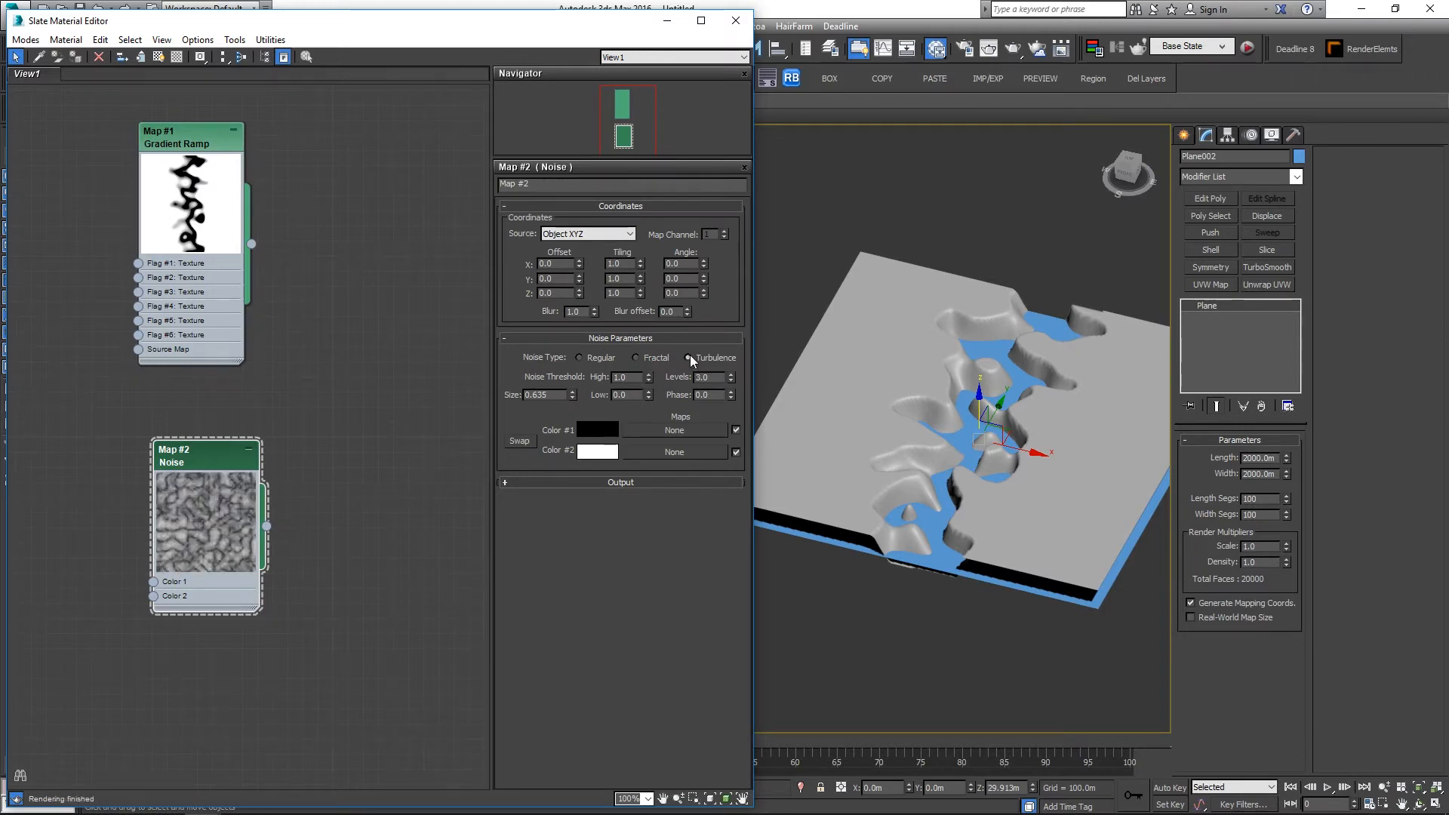
left_click(588, 234)
left_click(577, 262)
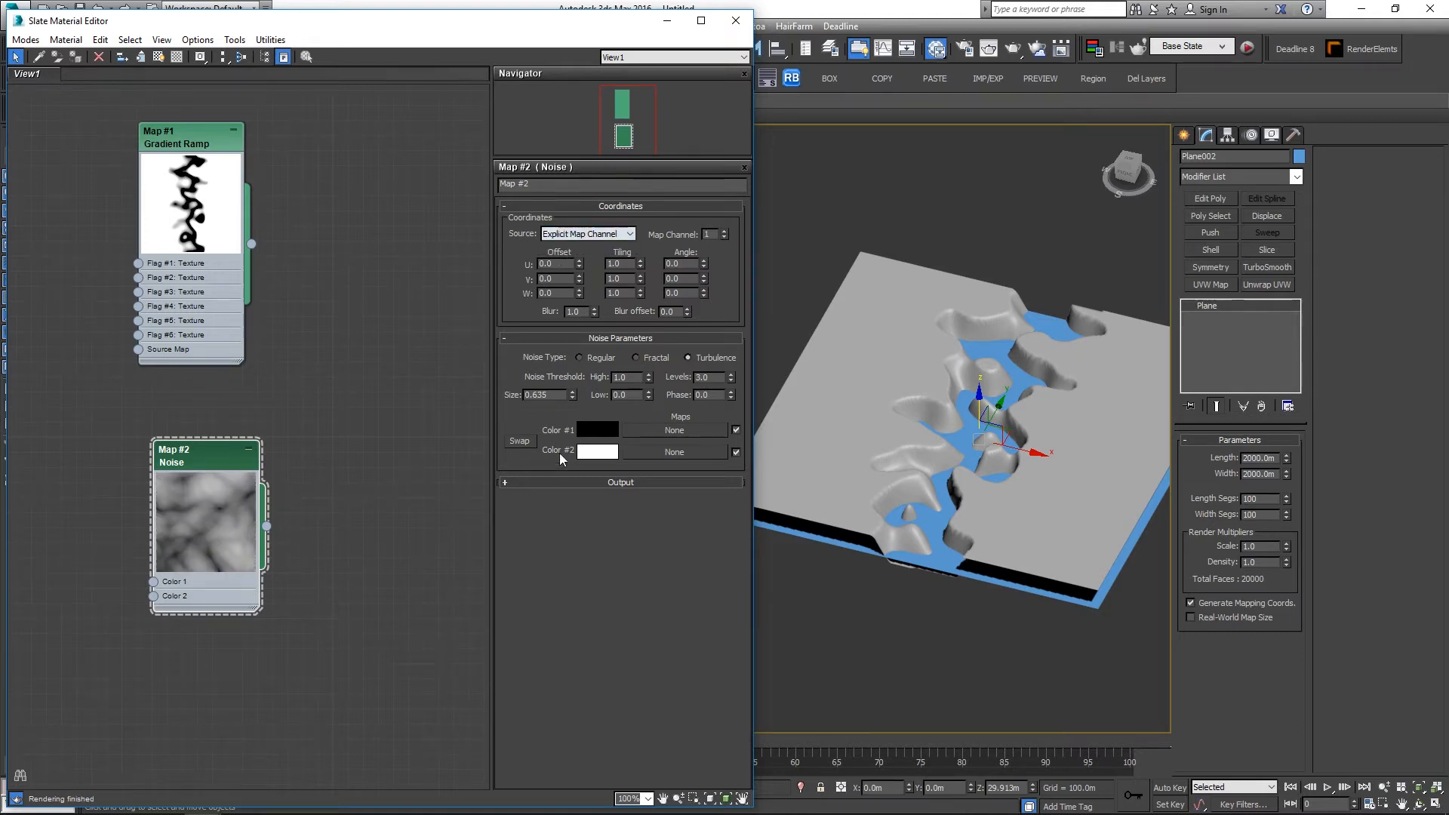
left_click_drag(555, 398, 491, 406)
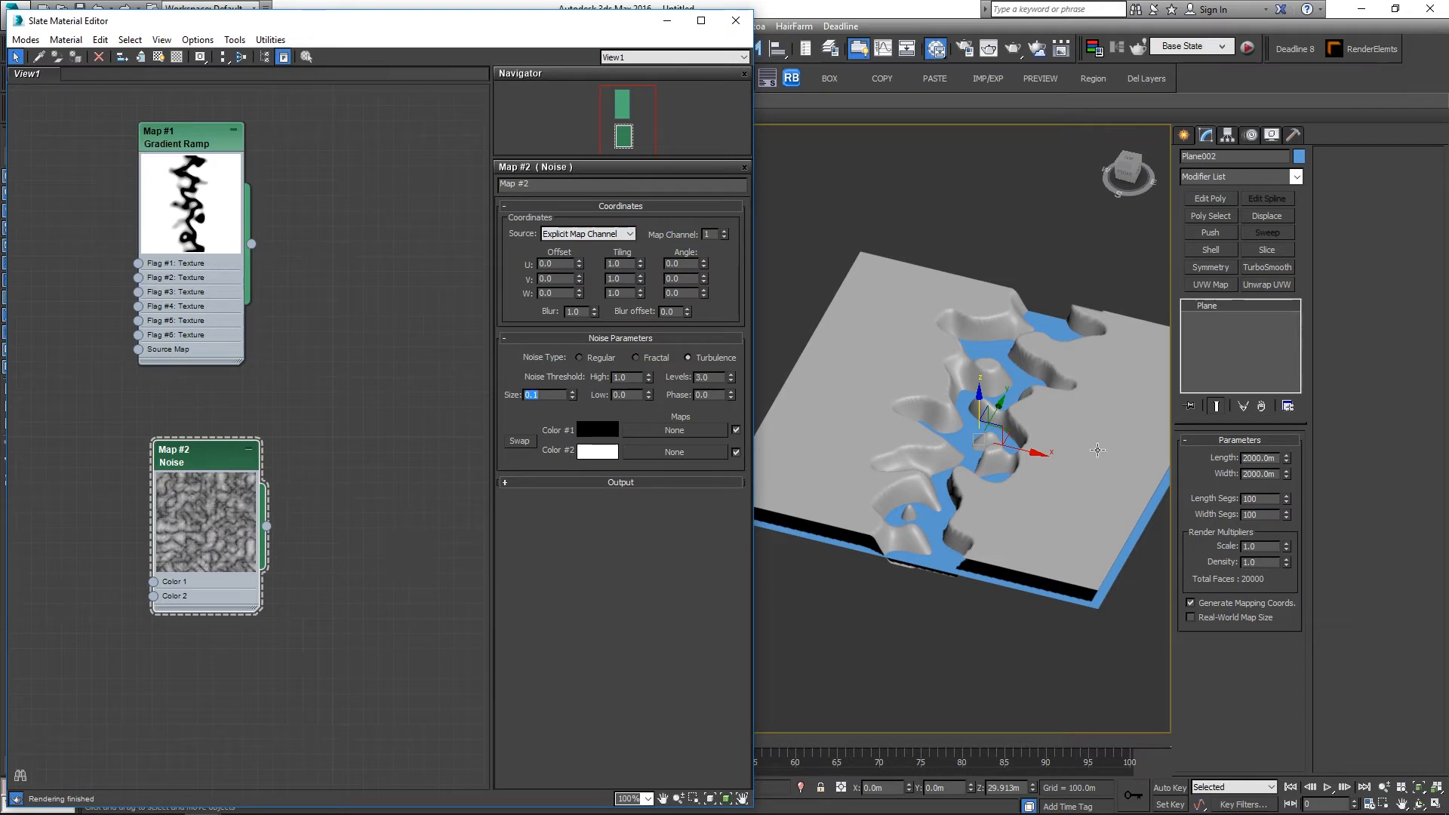
Step: Try the Noise map as an instance in the terrain plane's Displace modifier
left_click(939, 271)
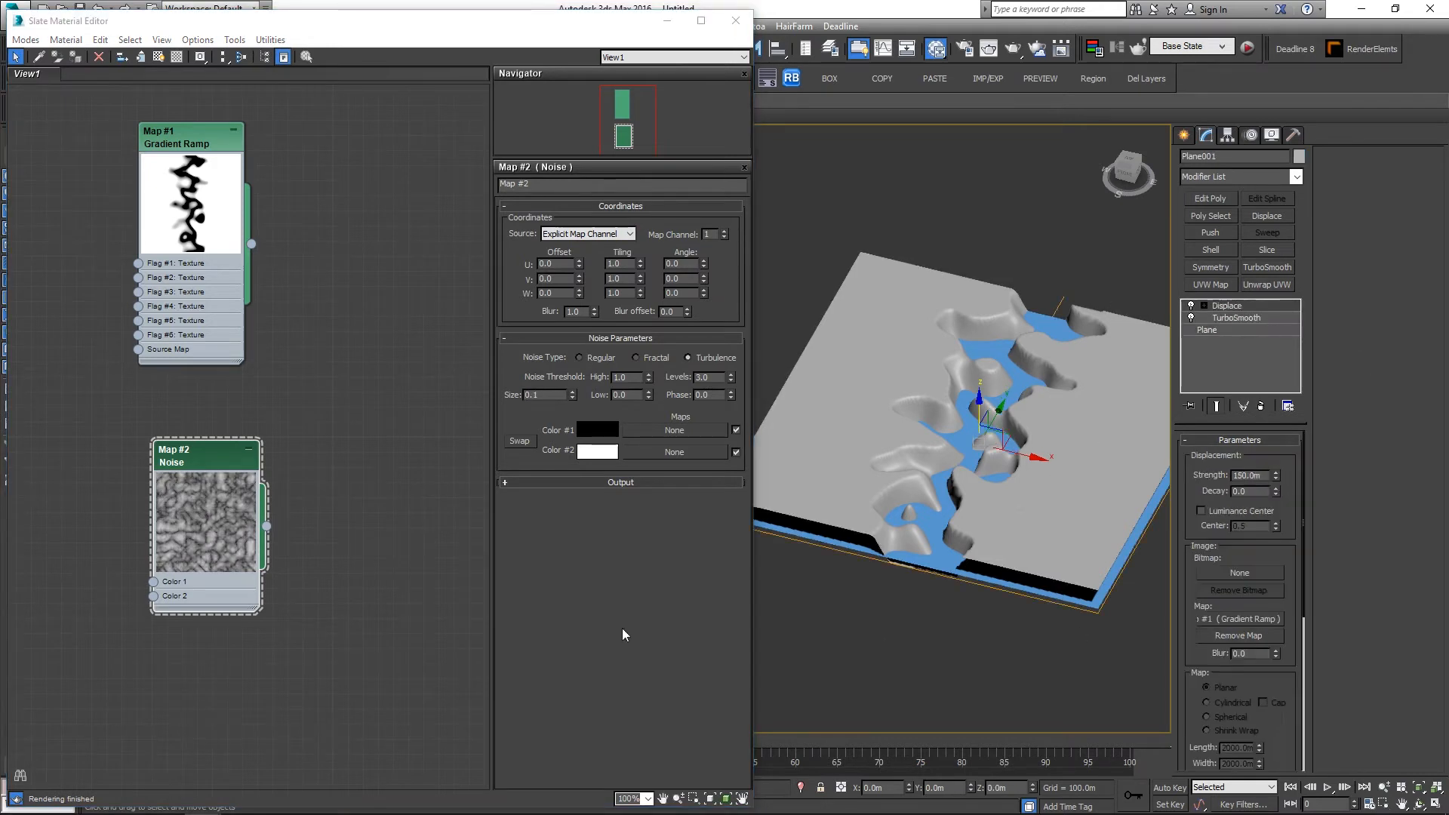
left_click_drag(266, 526, 1266, 626)
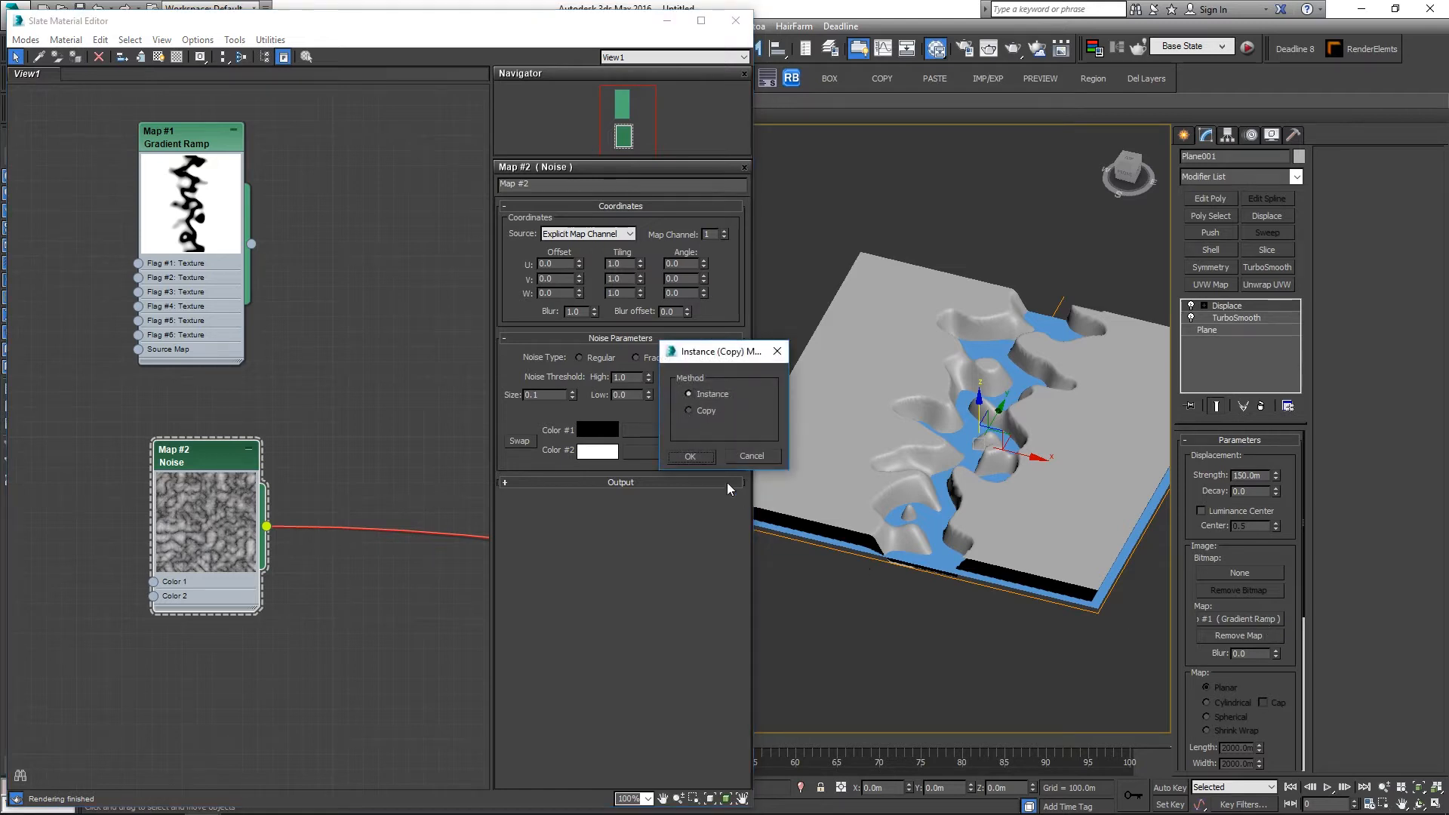
left_click(691, 458)
mouse_move(997, 505)
middle_mouse_down("alt")
mouse_move(922, 514)
mouse_move(978, 477)
mouse_move(983, 535)
mouse_move(913, 526)
mouse_move(987, 486)
mouse_move(925, 495)
mouse_move(1012, 483)
middle_mouse_up("alt")
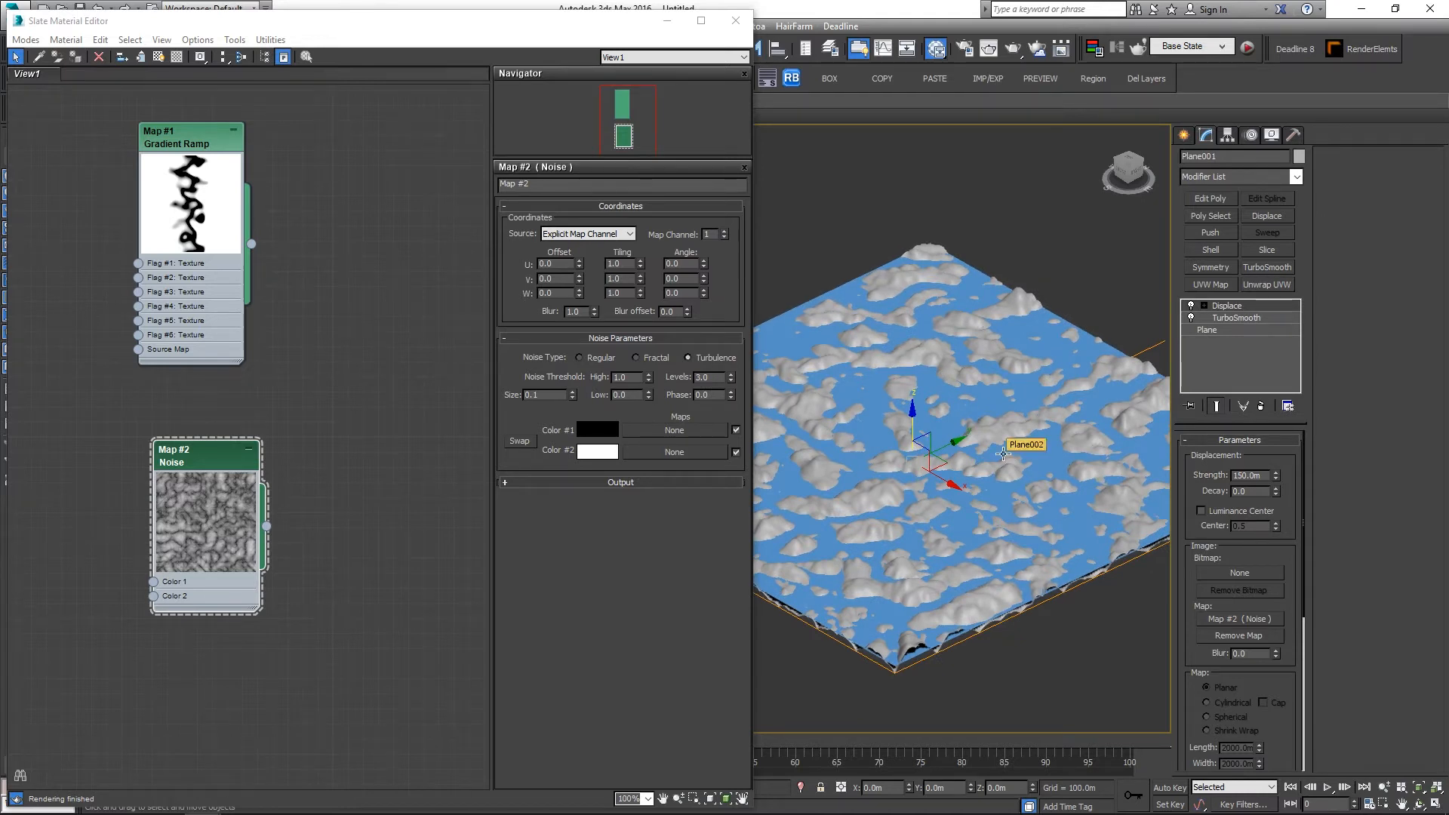
middle_click_drag(1002, 453, 787, 494, "alt")
middle_click_drag(1067, 488, 976, 502, "alt")
Step: Duplicate the Gradient Ramp map and assign the copy as an instance to the terrain's Displace modifier
left_click_drag(195, 464, 44, 510)
middle_click_drag(158, 498, 258, 464)
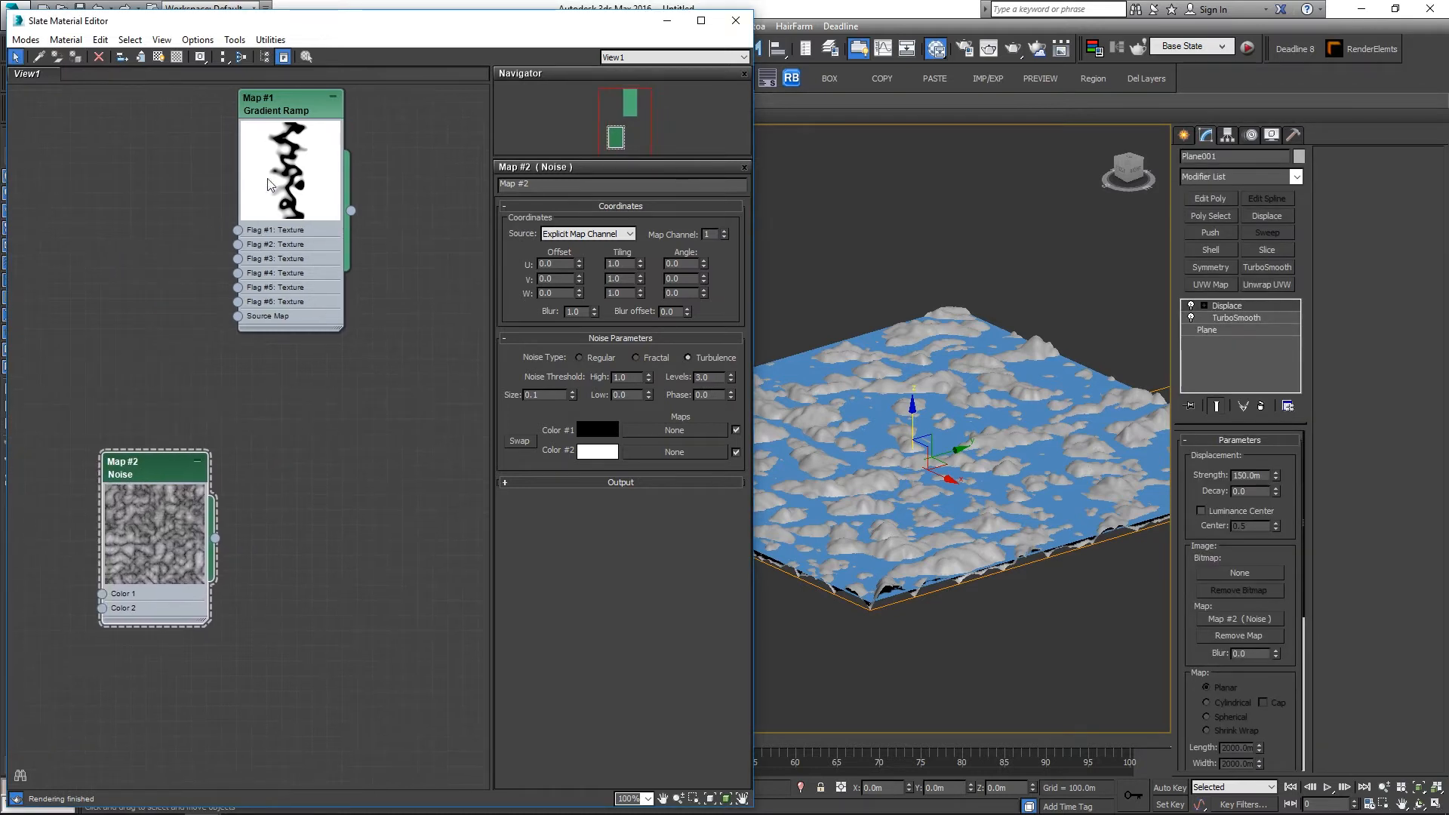
scroll(308, 214, "down", 1)
mouse_move(257, 127)
left_mouse_down("shift")
mouse_move(335, 292)
mouse_move(325, 418)
left_mouse_up("shift")
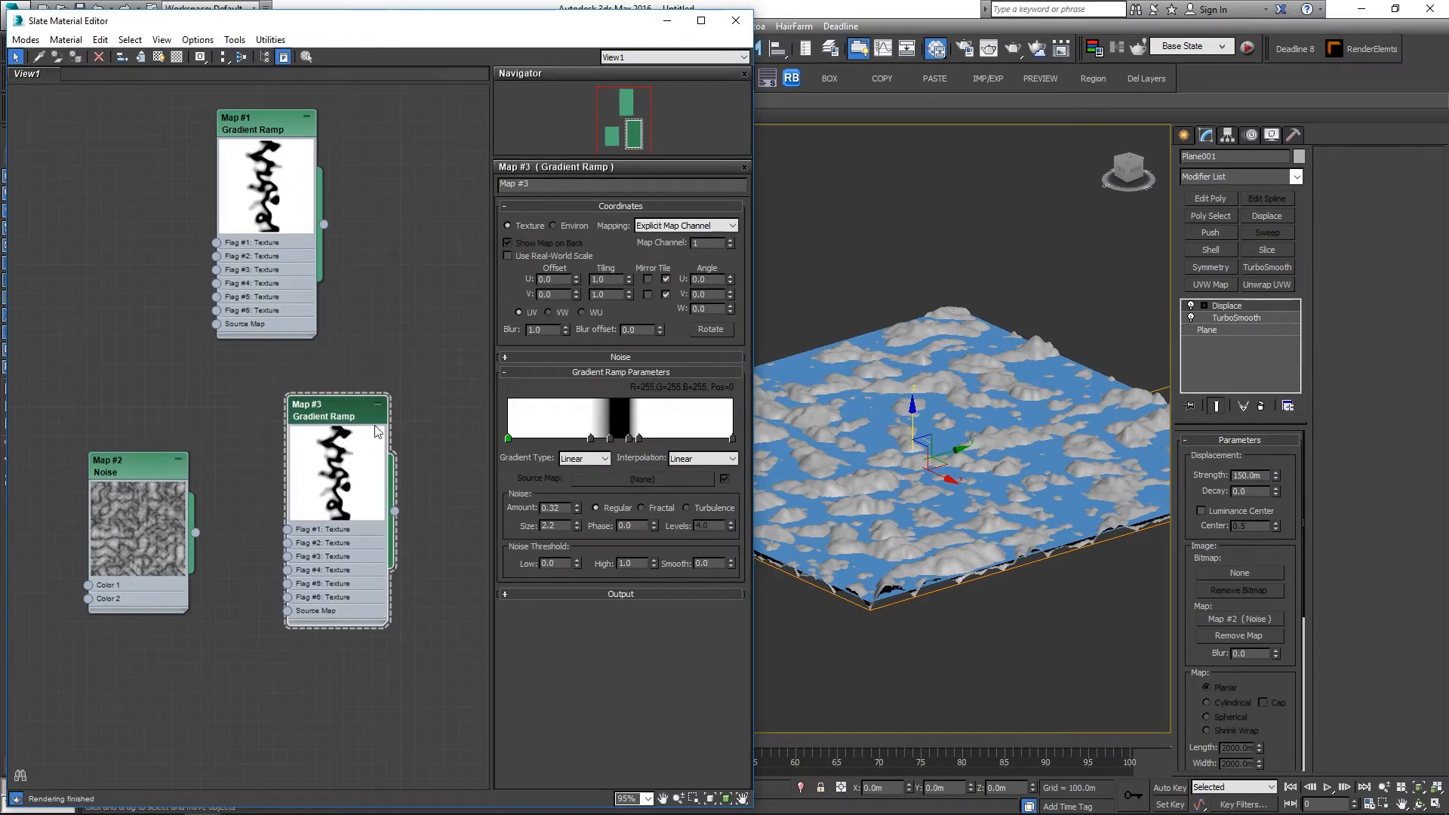
scroll(881, 444, "up", 2)
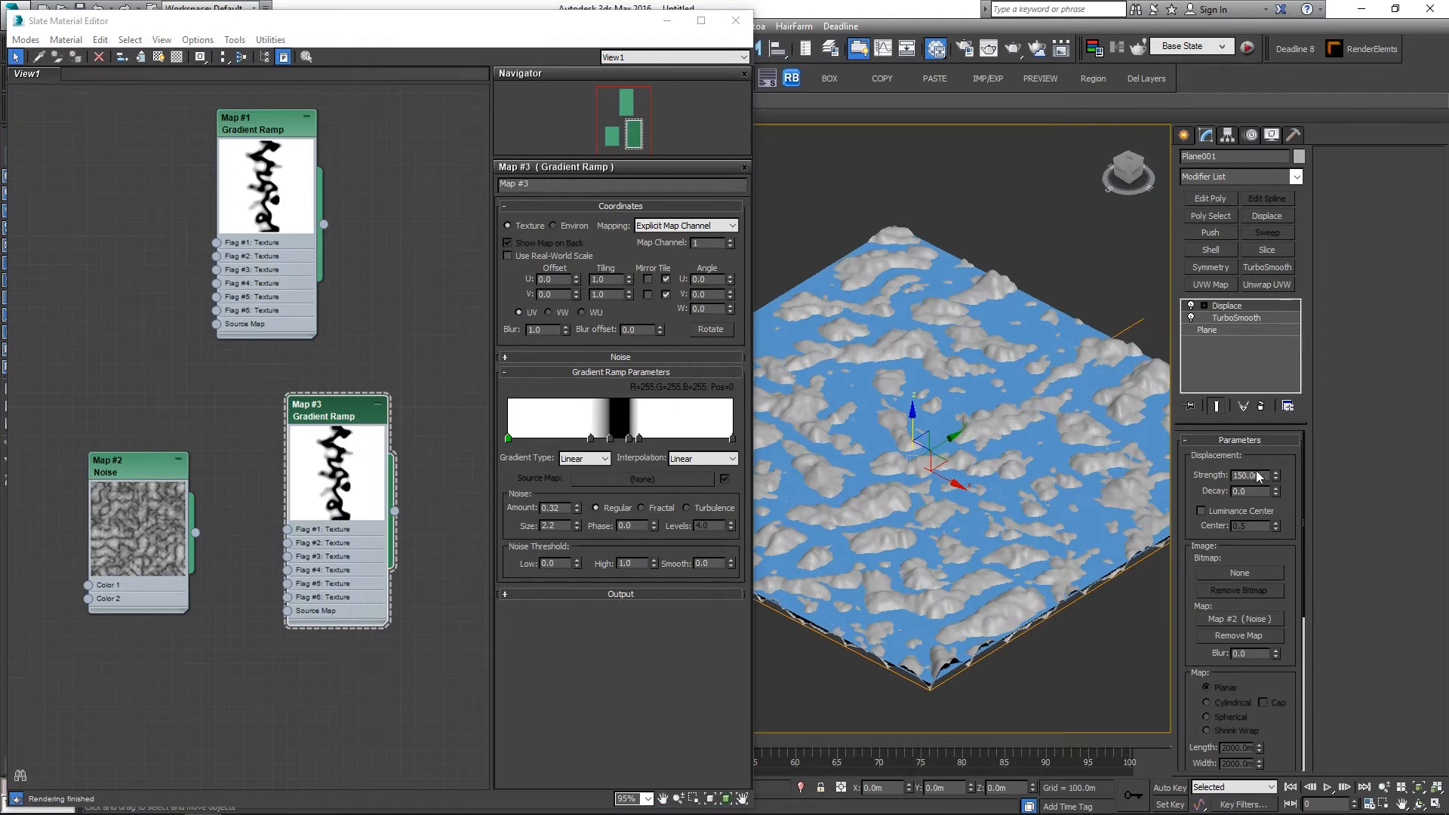
left_click_drag(395, 511, 1239, 619)
left_click(691, 456)
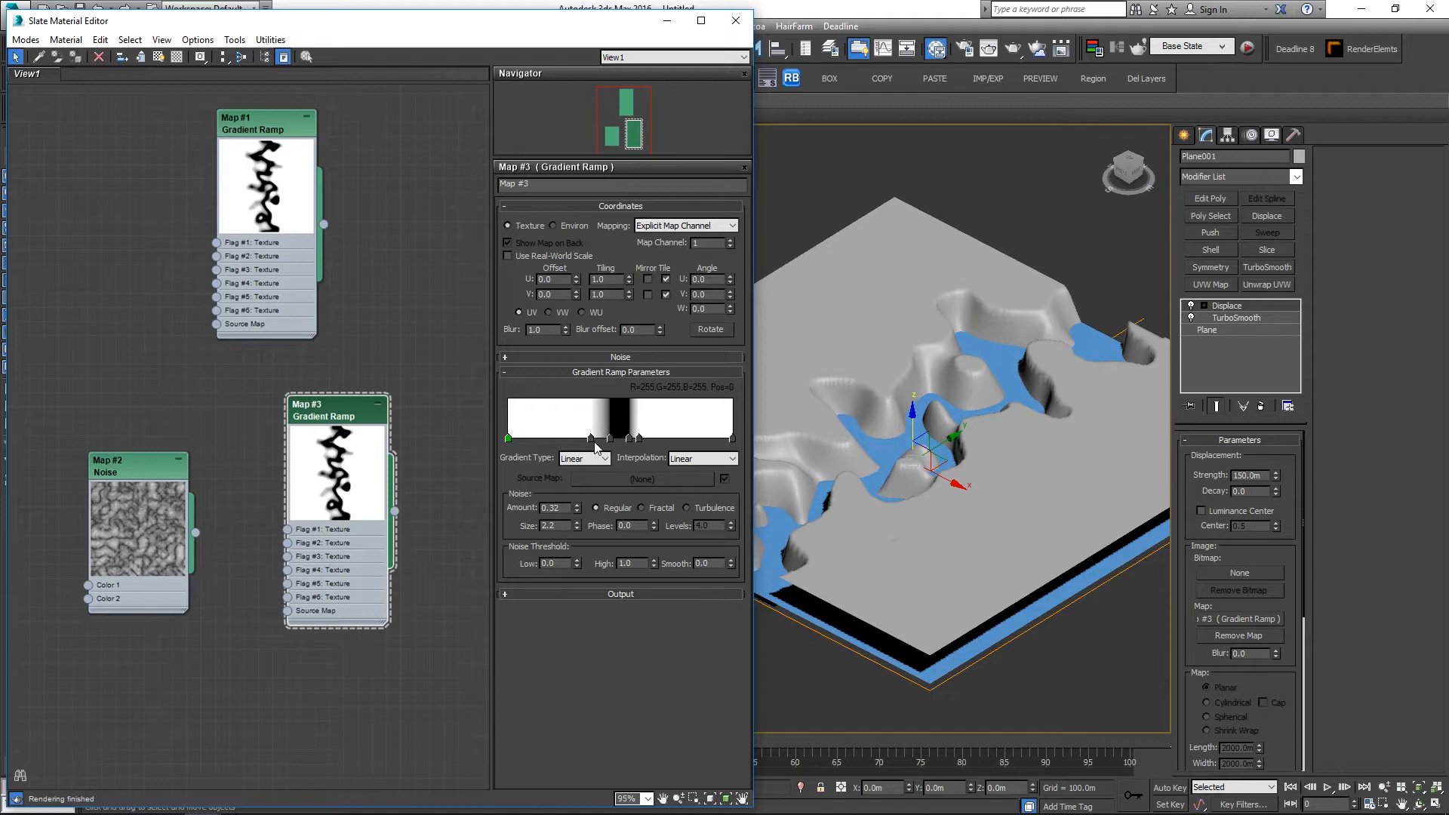
Step: Spread the copied Gradient Ramp's inner white flags outward to positions 11 and 95 for gradual river banks
left_click_drag(591, 438, 537, 447)
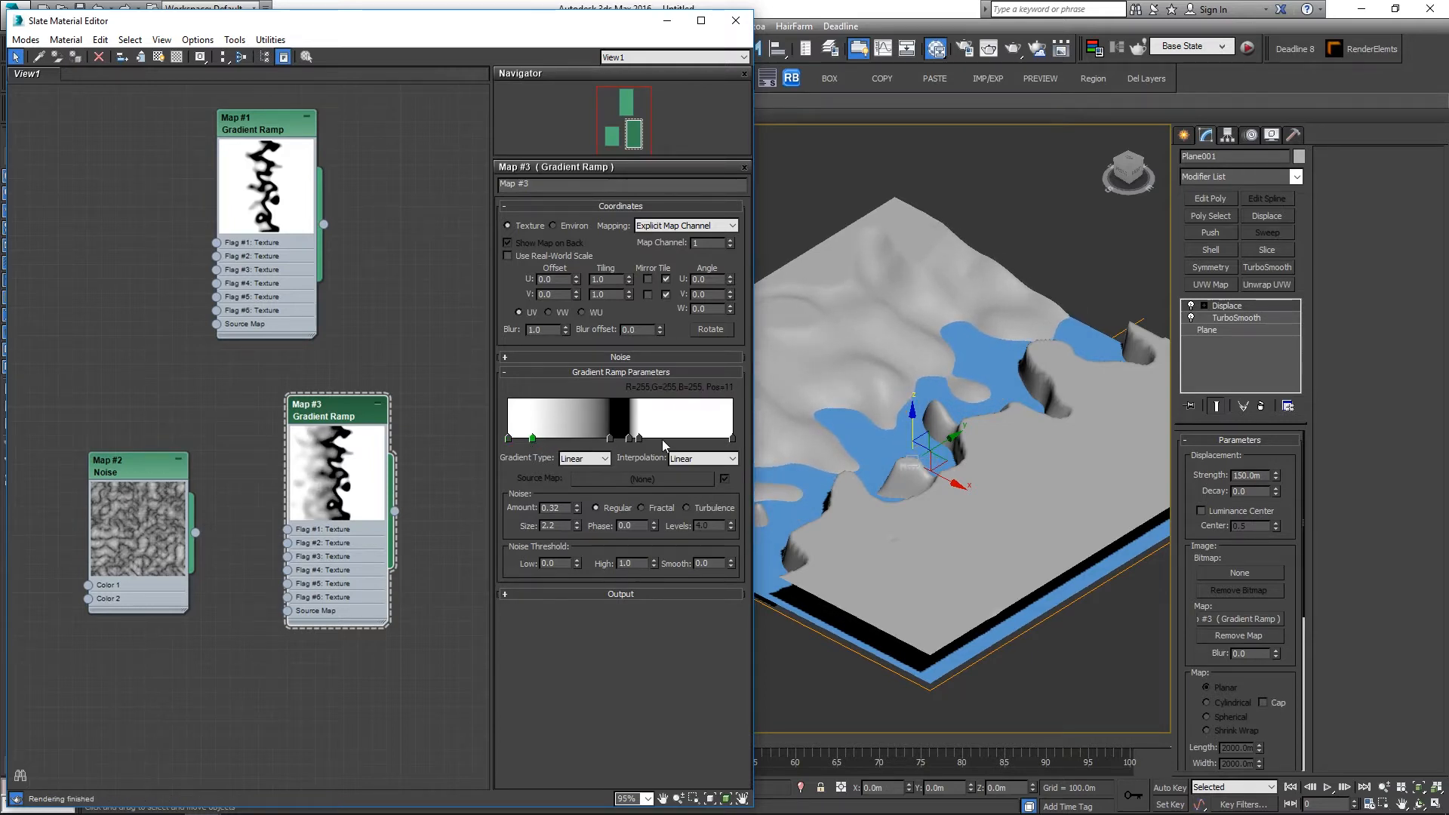
left_click_drag(640, 437, 723, 447)
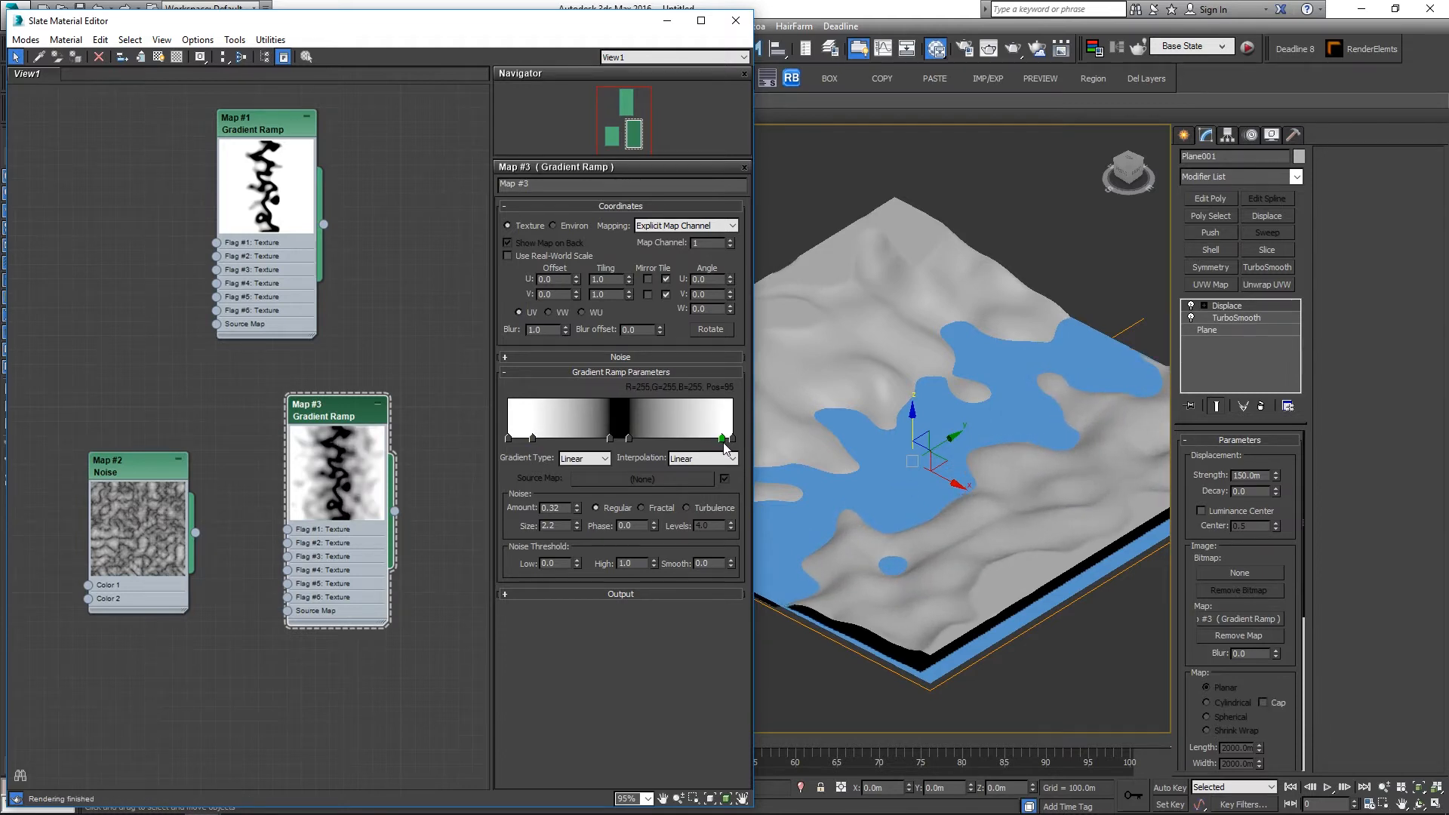
middle_click_drag(942, 582, 1039, 534, "alt")
middle_click_drag(1086, 377, 950, 415, "alt")
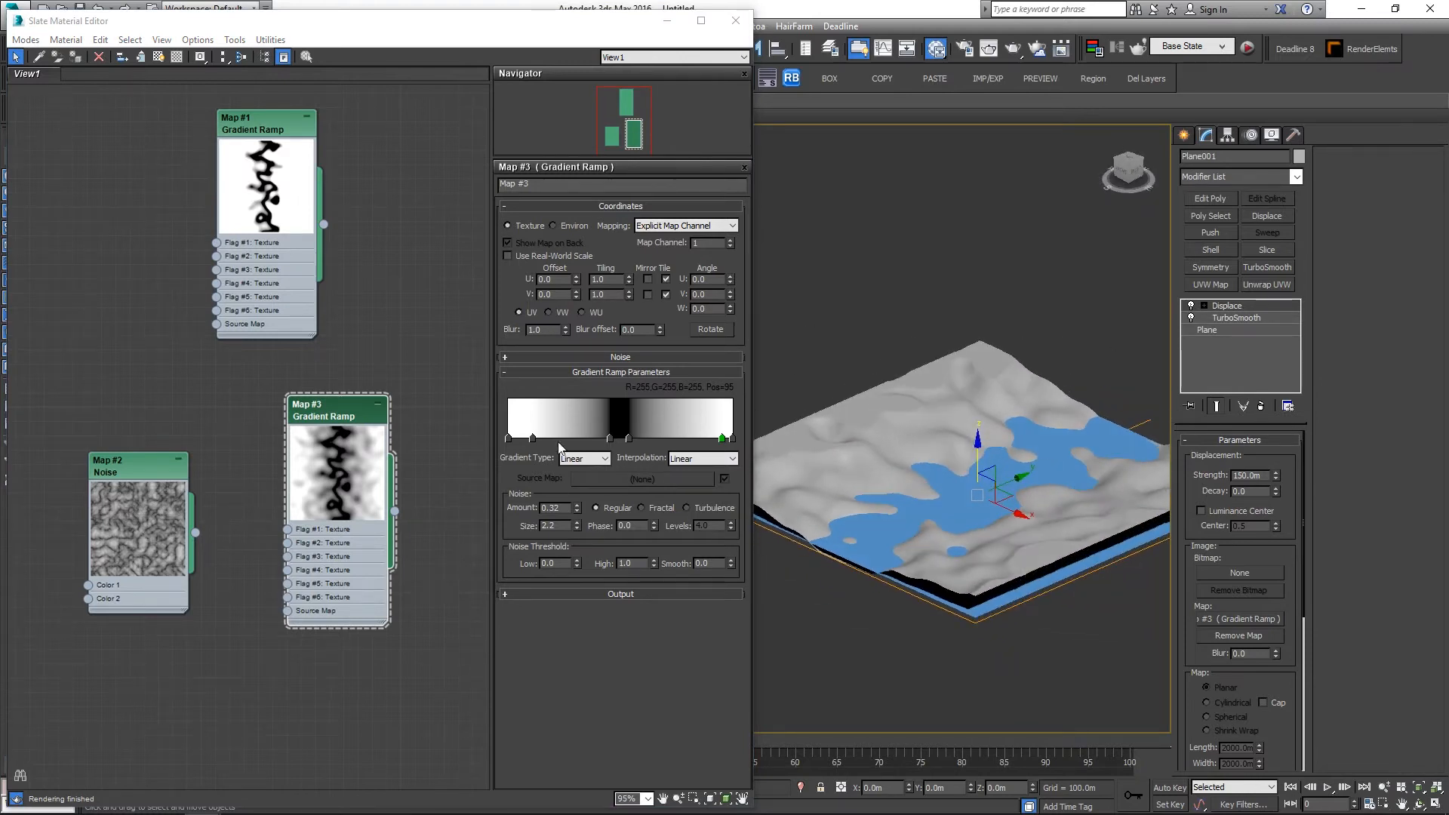
Step: Nudge the copied ramp's inner white flag nearest the start outward and widen the black band to positions 44 and 57
mouse_move(533, 438)
left_mouse_down()
mouse_move(546, 441)
mouse_move(531, 441)
left_mouse_up()
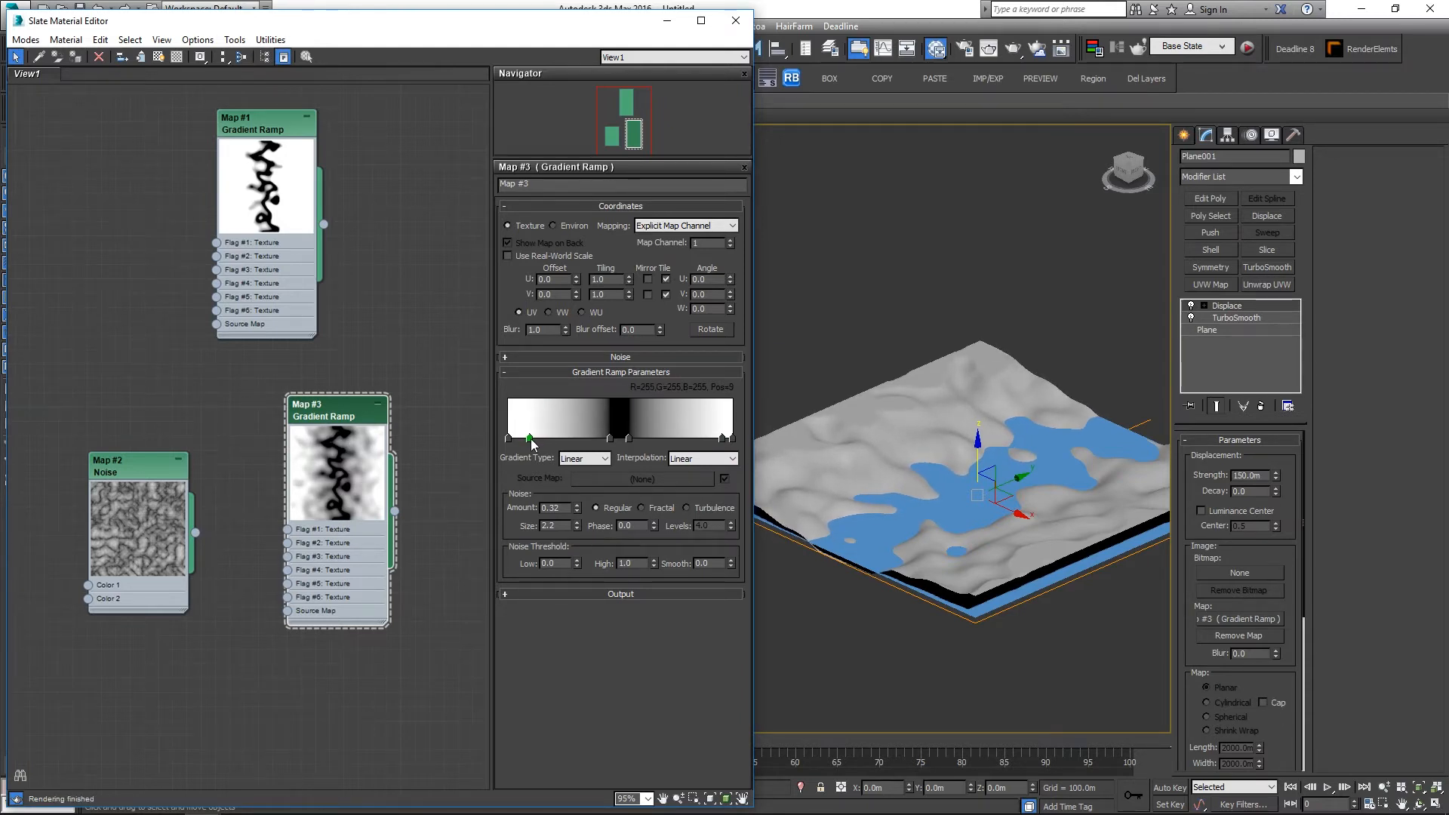
left_click(608, 438)
left_click_drag(628, 439, 631, 439)
middle_click_drag(1071, 522, 994, 554, "alt")
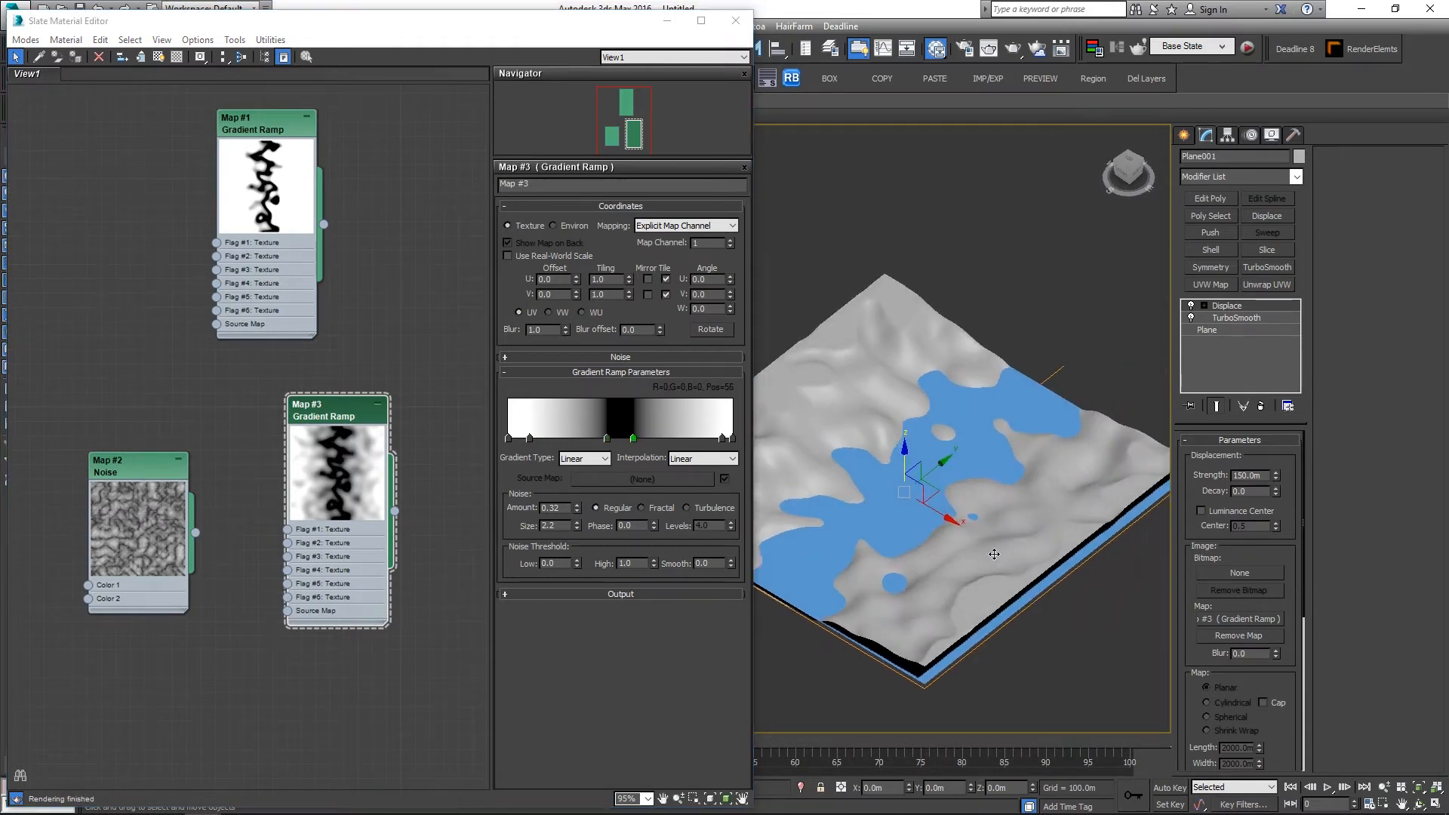
left_click_drag(636, 437, 637, 437)
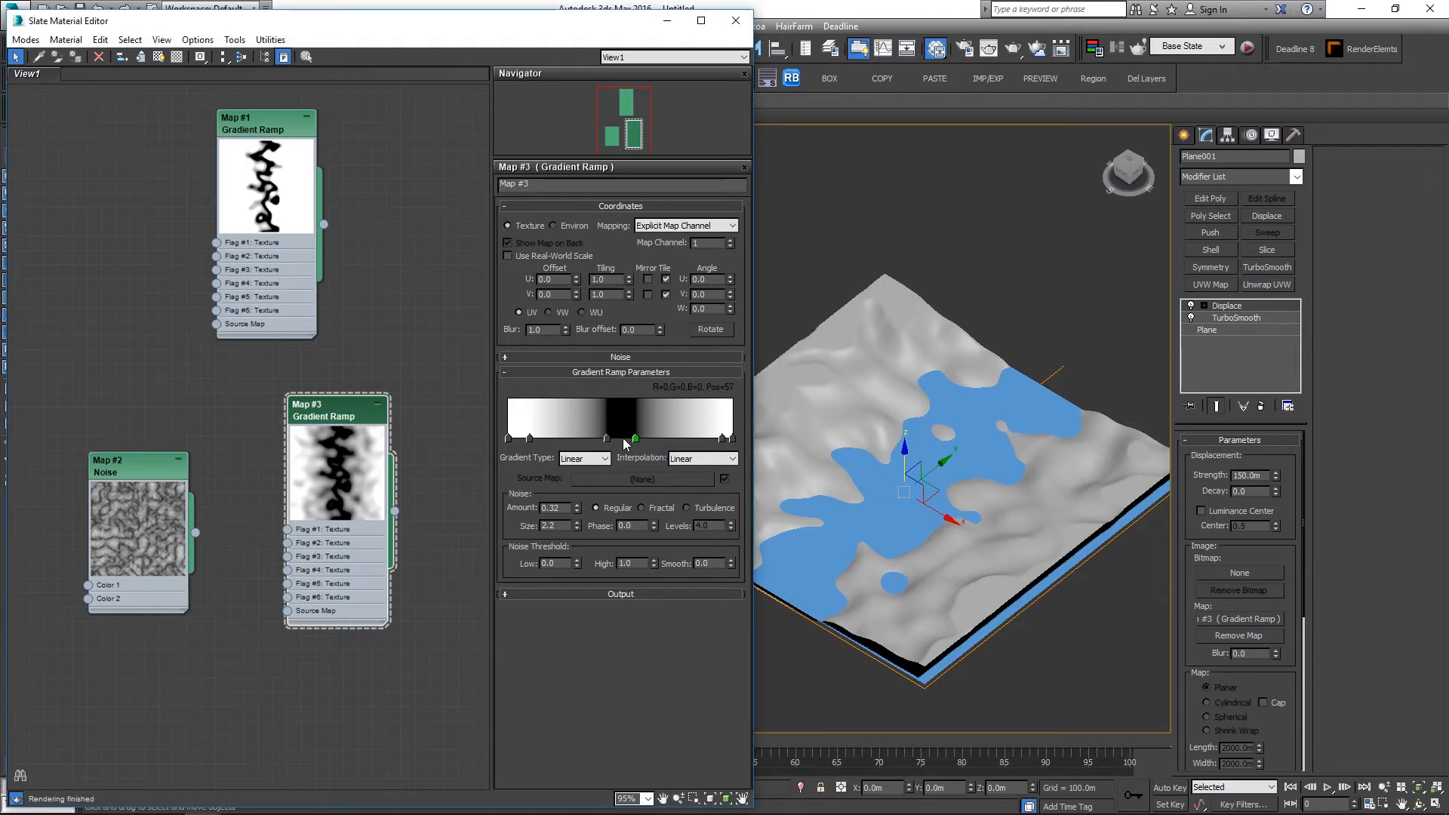
left_click(607, 439)
middle_click_drag(912, 593, 1009, 574, "alt")
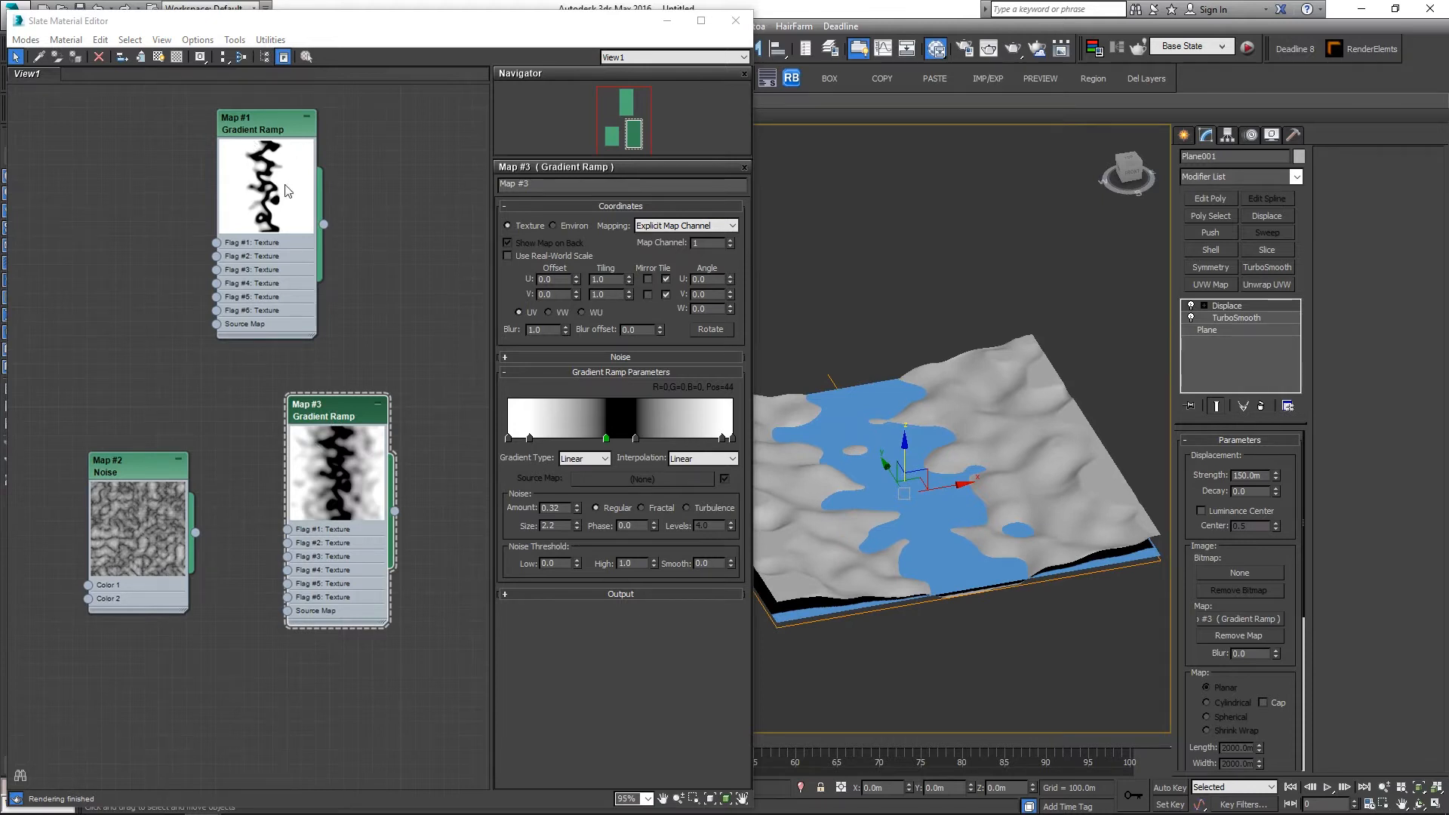
middle_click_drag(1063, 507, 1043, 522, "alt")
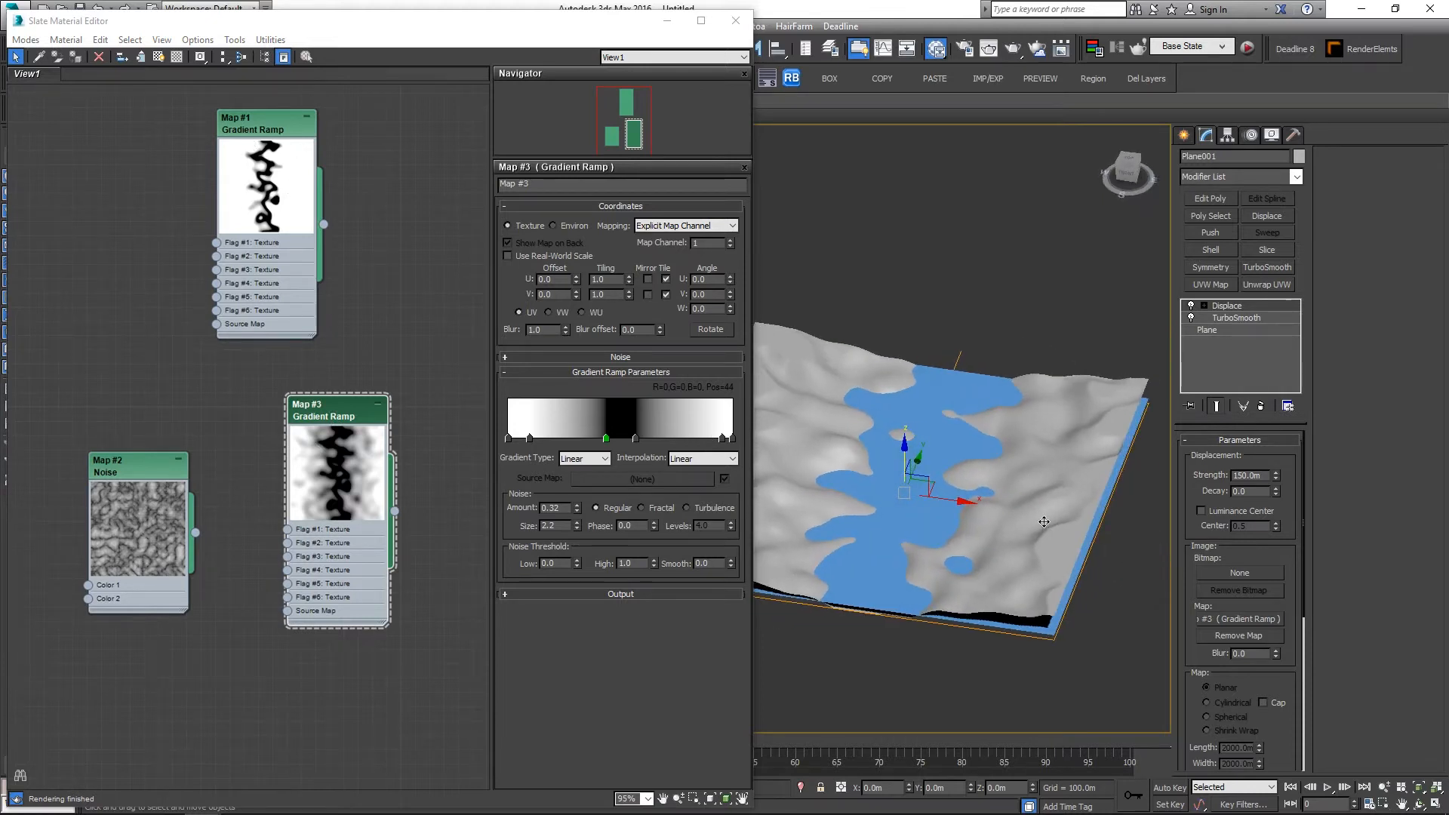
Step: Rearrange the map nodes and connect the copied Gradient Ramp to the Noise map's Color 2 input
middle_click_drag(193, 397, 184, 359)
left_click_drag(323, 376, 252, 361)
scroll(65, 347, "down", 2)
left_click_drag(57, 375, 434, 340)
double_click(435, 340)
middle_click_drag(424, 307, 365, 324)
left_click_drag(392, 356, 353, 356)
middle_click_drag(180, 356, 232, 376)
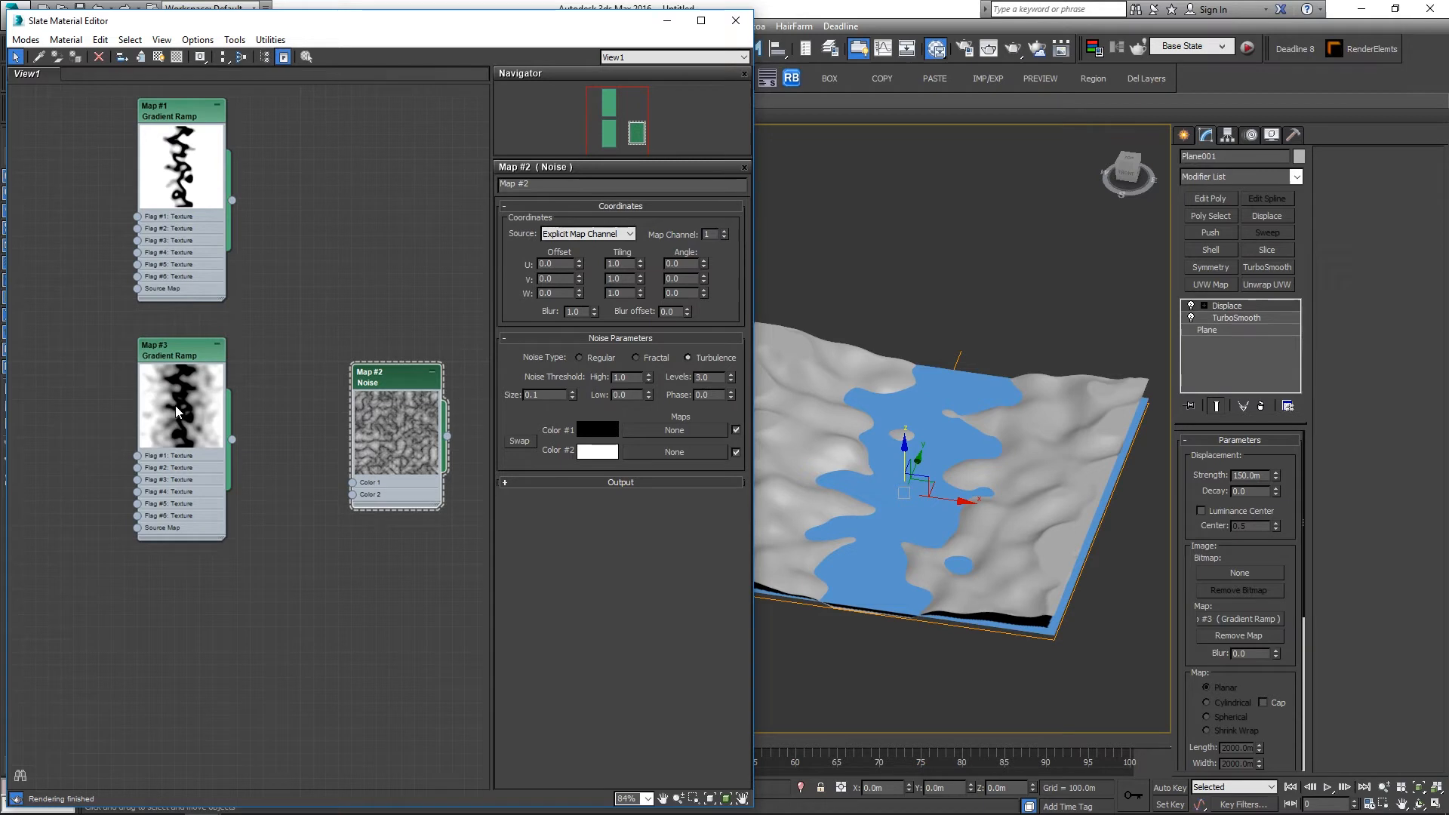
left_click_drag(232, 439, 355, 498)
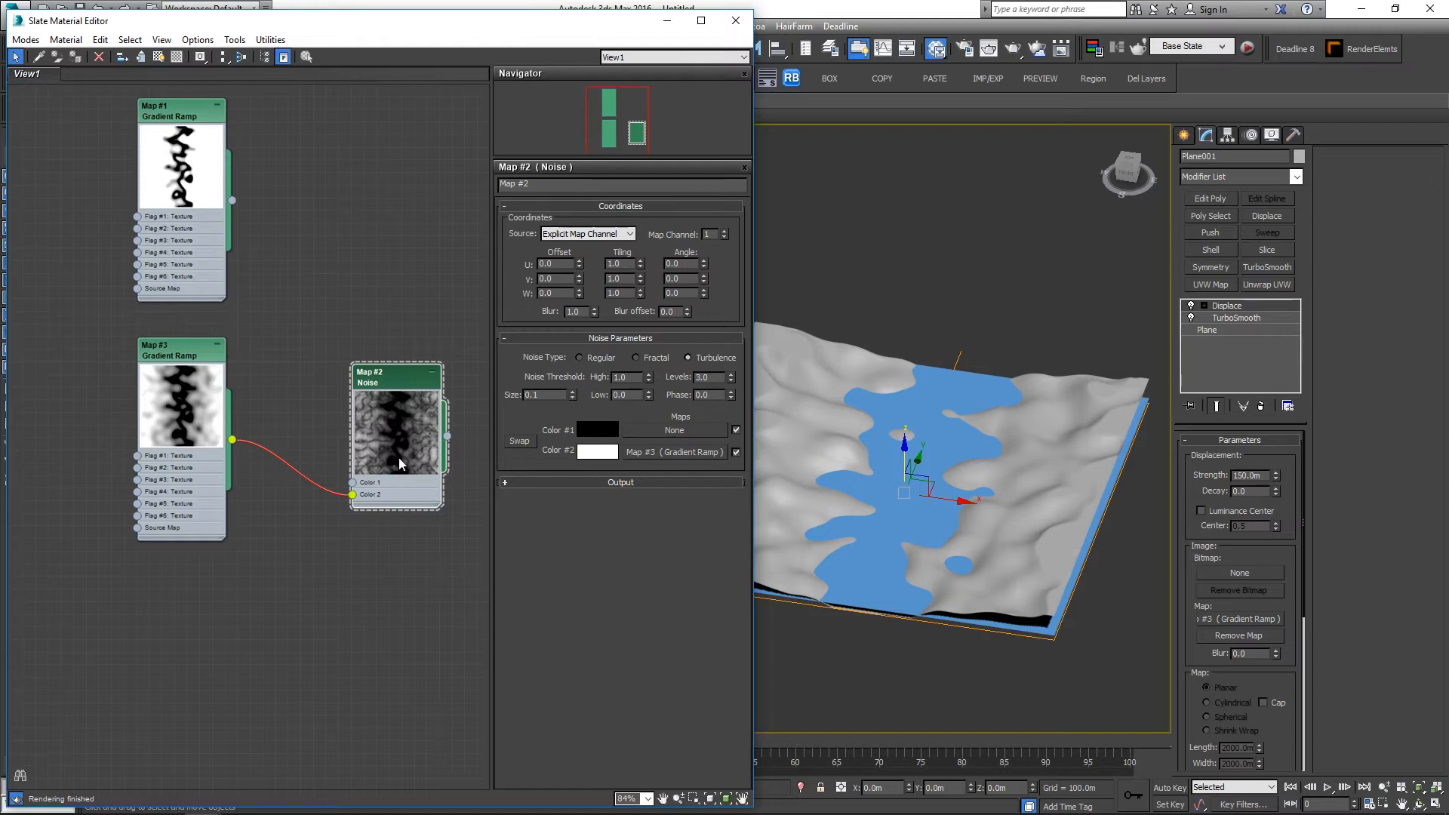
Step: Tidy the node layout and add a Composite map beside the original Gradient Ramp
left_click_drag(199, 361, 161, 374)
left_click_drag(392, 385, 329, 385)
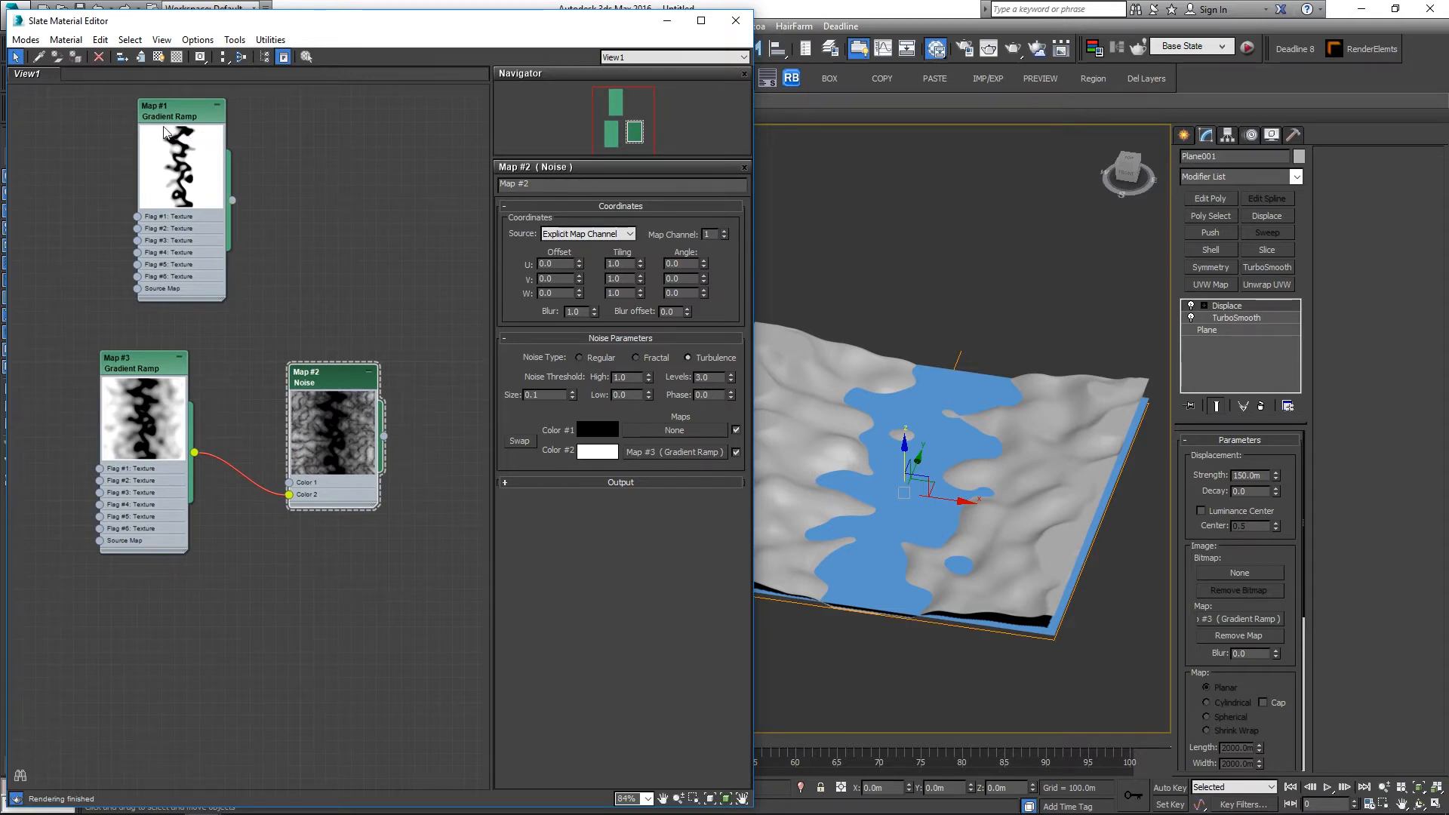
left_click_drag(198, 118, 258, 128)
middle_click_drag(371, 232, 228, 248)
scroll(228, 248, "down", 1)
right_click(318, 242)
mouse_move(360, 252)
mouse_move(496, 271)
left_click(596, 187)
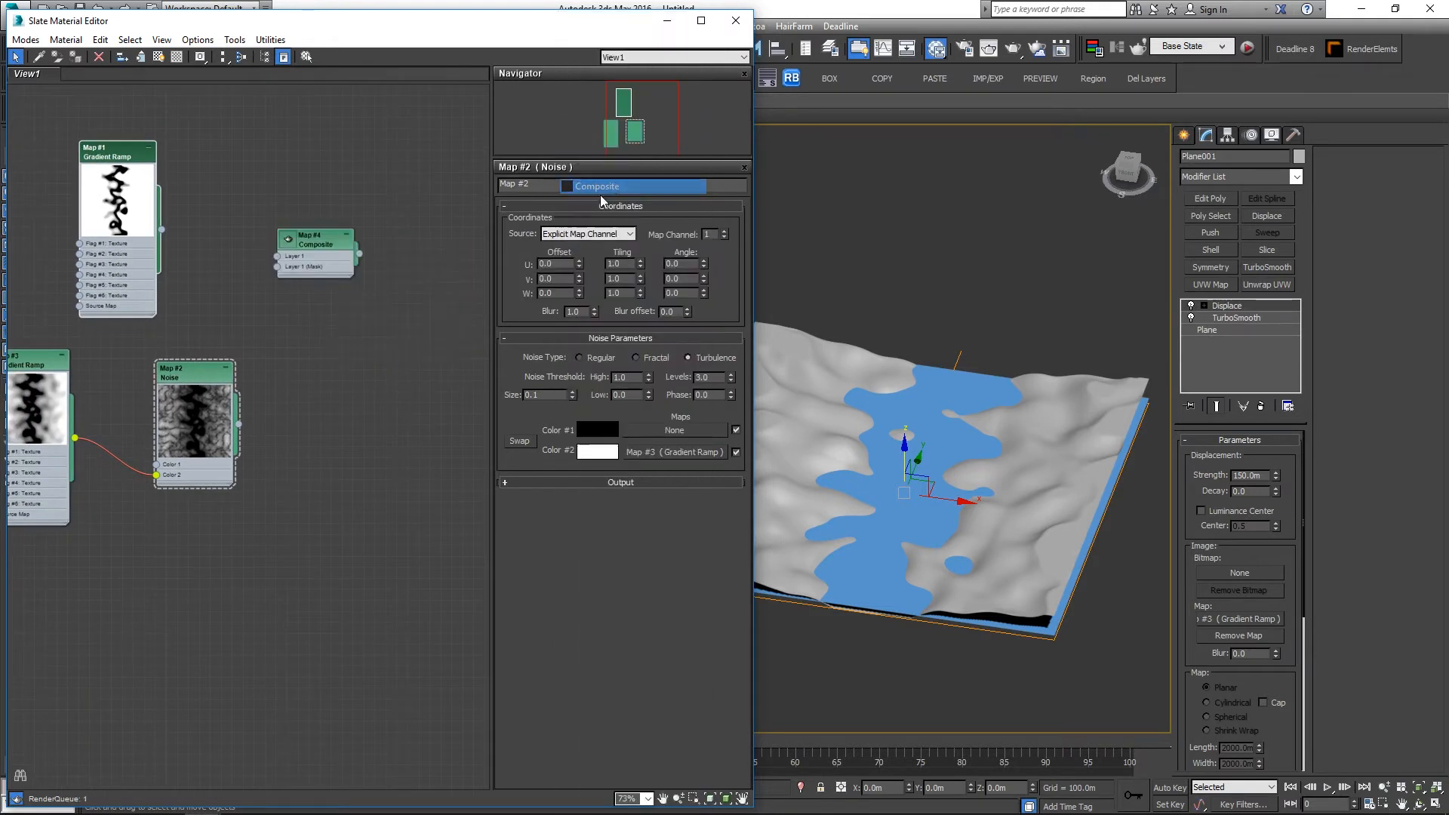
Step: Connect the original Gradient Ramp to the Composite map's Layer 1 and the Noise map to an added Layer 2
left_click_drag(162, 229, 354, 235)
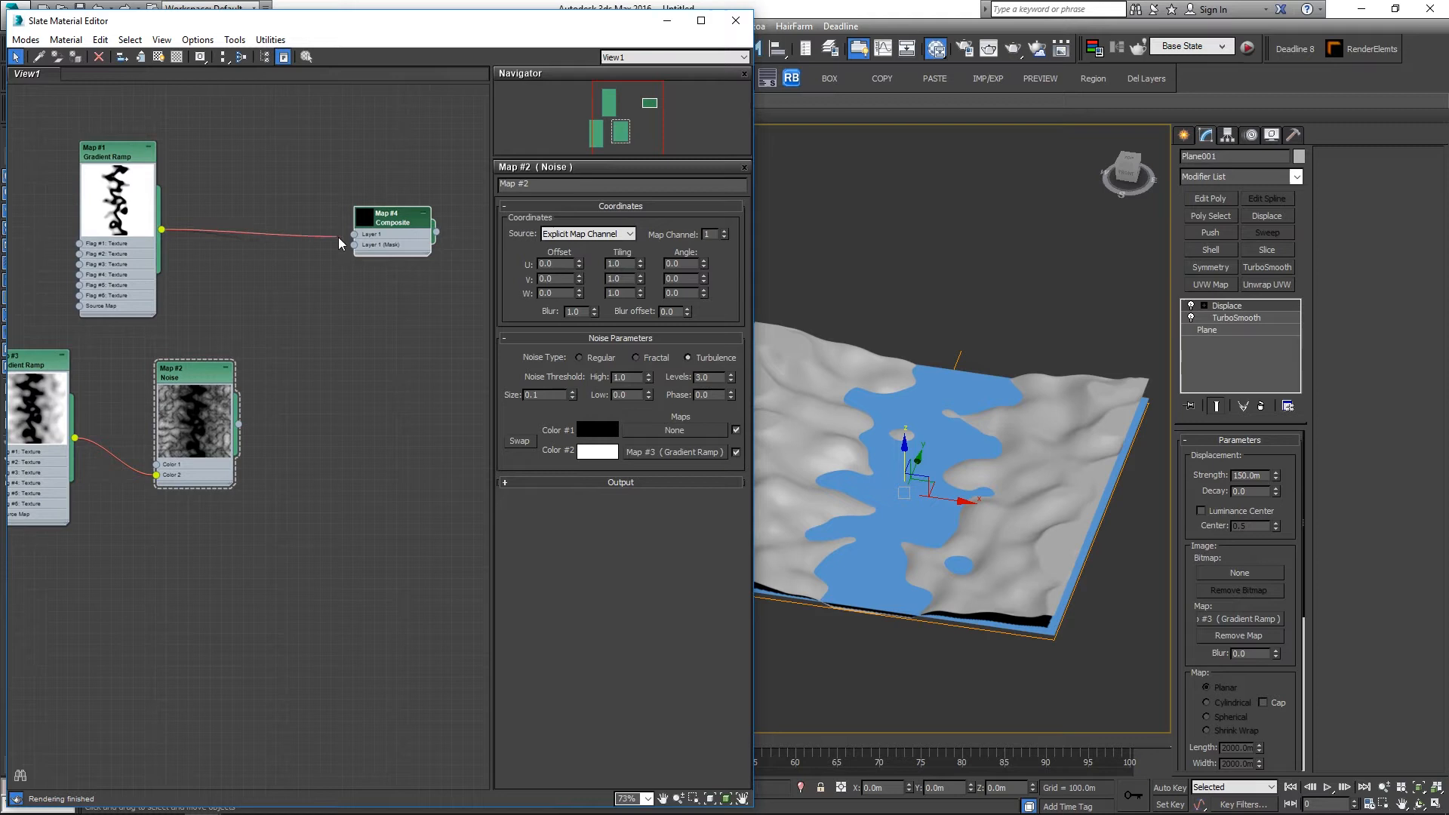
left_click_drag(238, 423, 351, 286)
left_click(392, 221)
double_click(393, 217)
left_click(732, 222)
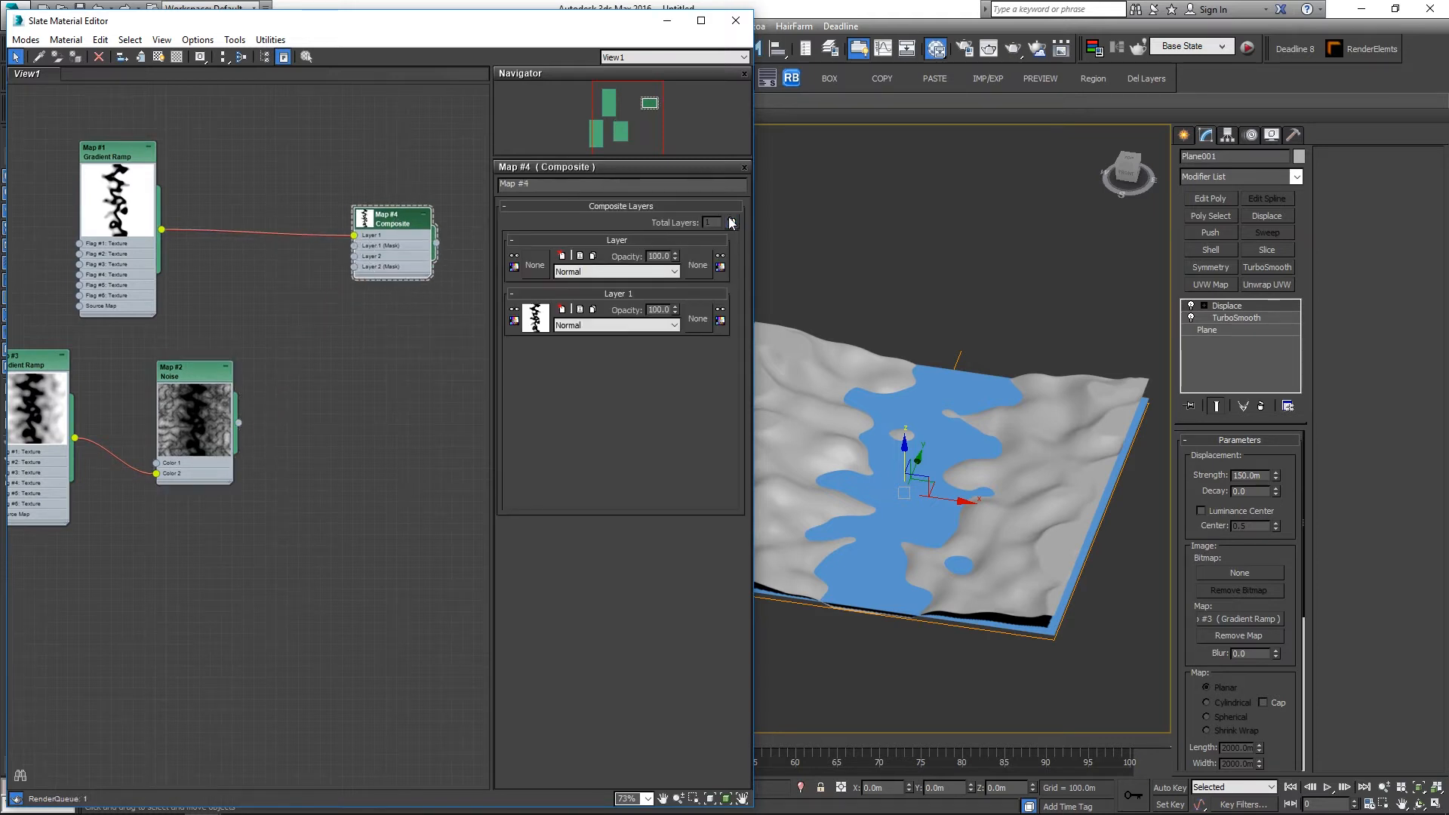
left_click_drag(238, 423, 354, 255)
Step: Set the Composite map's Layer 2 blend mode to Multiply and enlarge the Composite node's preview
left_click(595, 272)
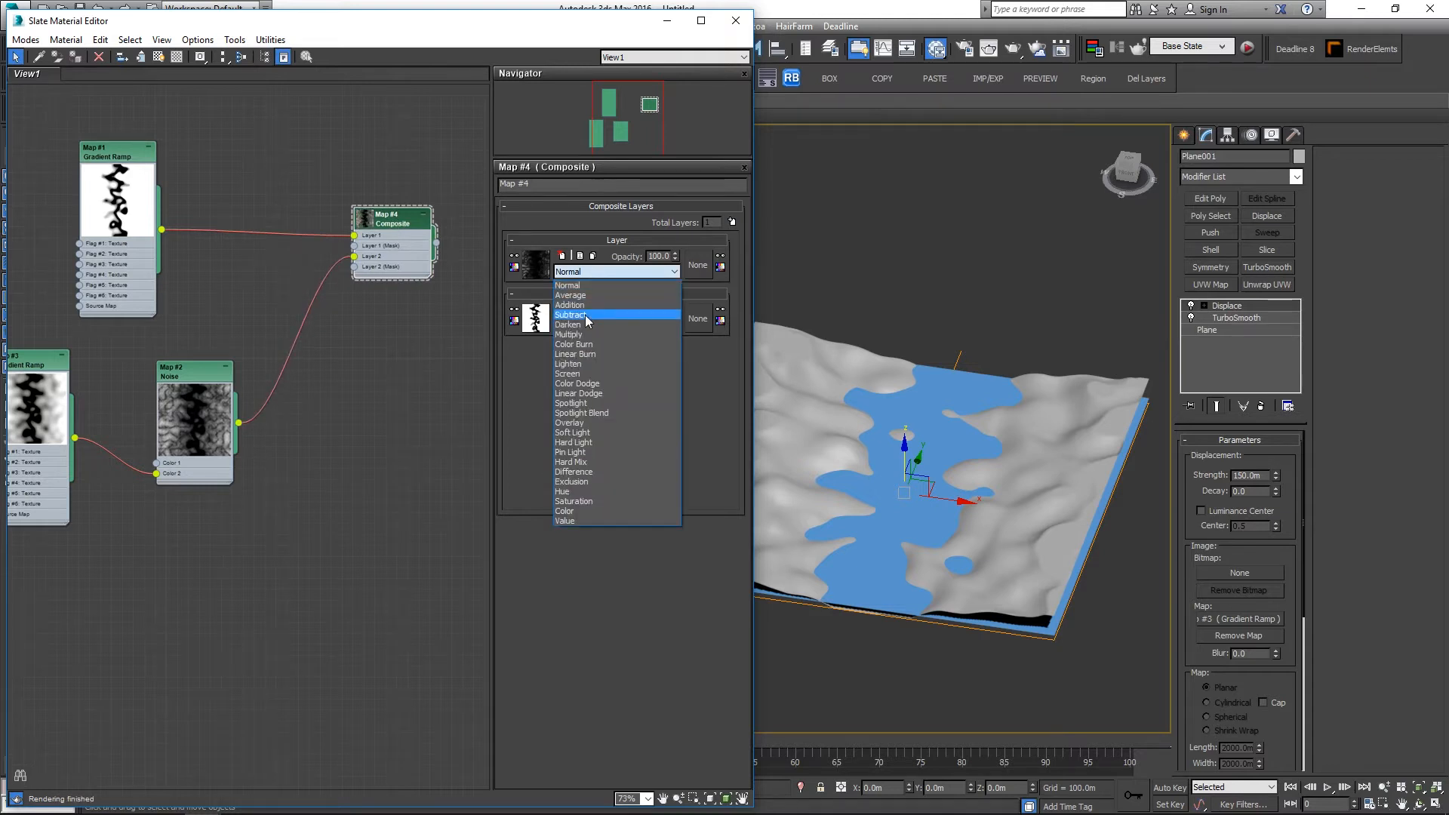
left_click(579, 305)
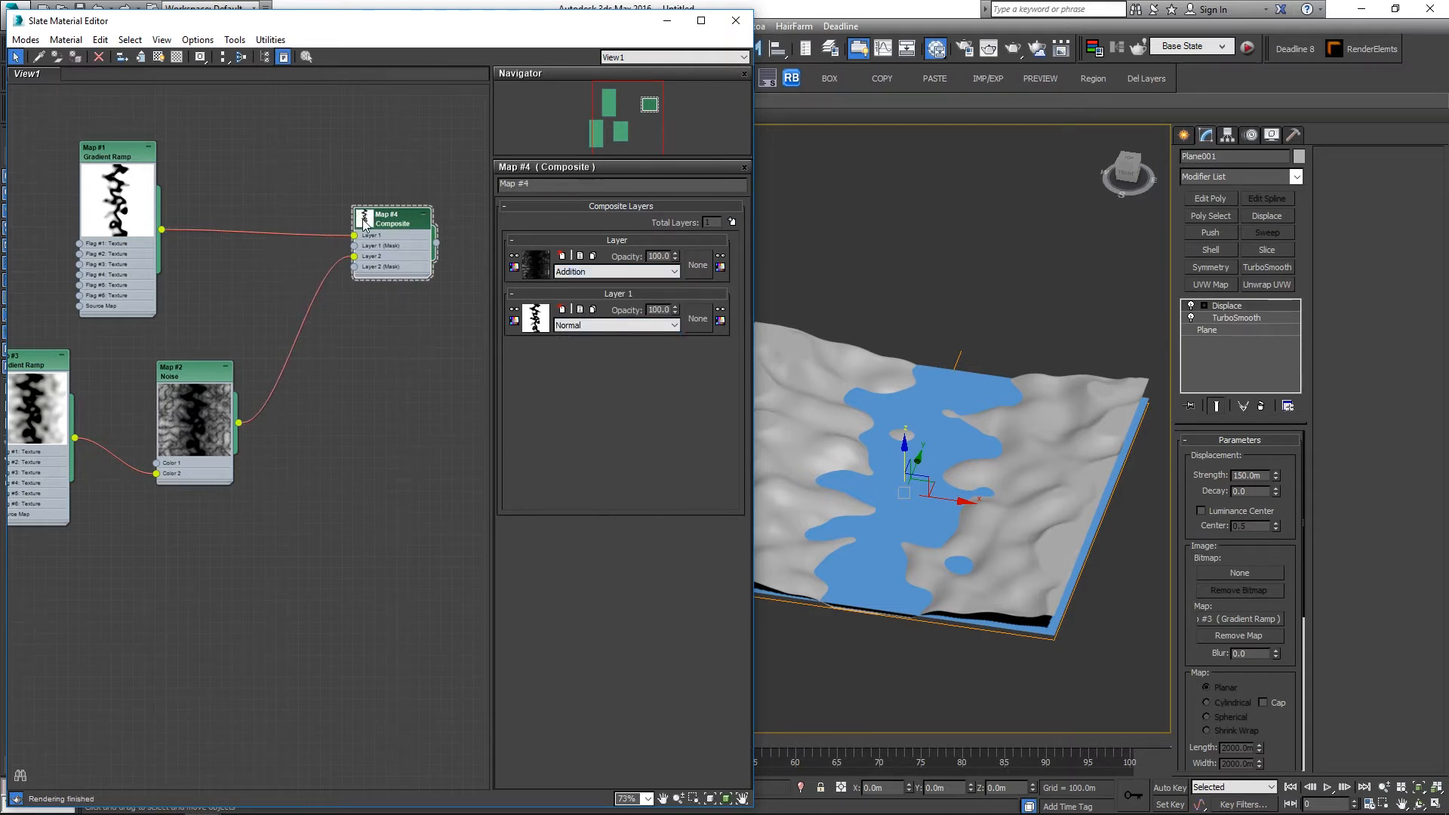
left_click(648, 272)
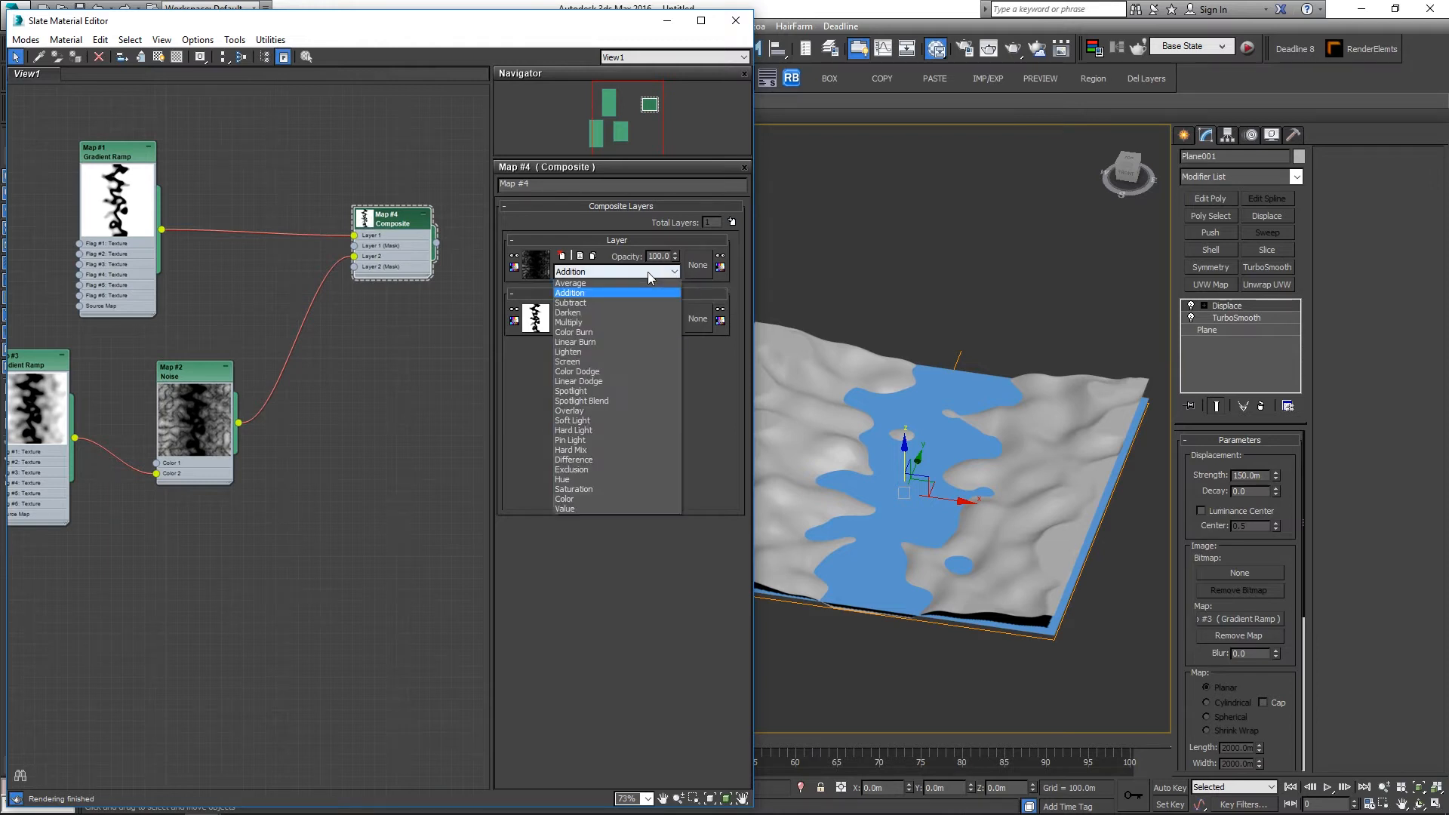
left_click(614, 269)
left_click(595, 265)
left_click(588, 337)
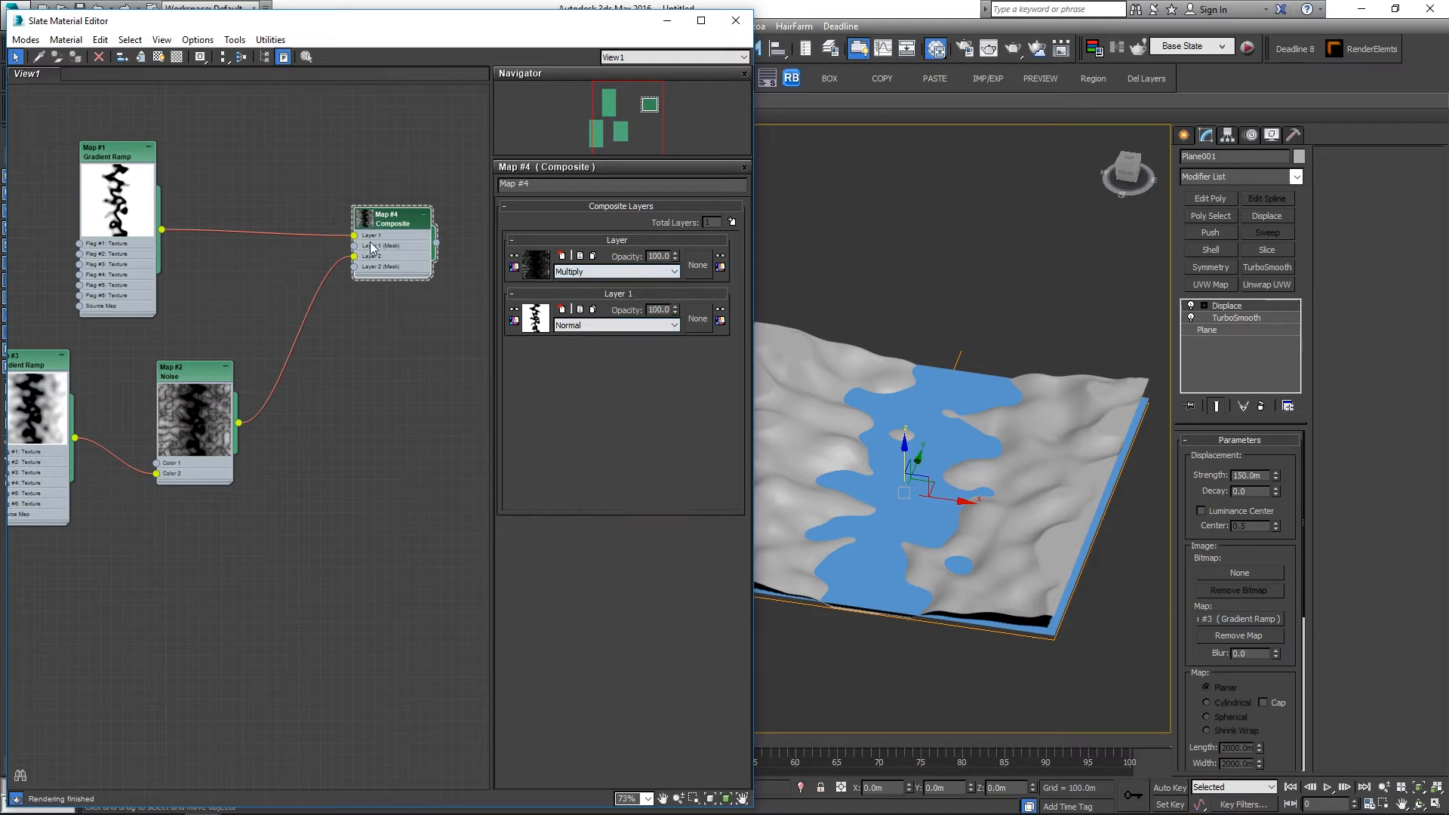
double_click(366, 219)
left_click_drag(400, 220, 382, 216)
Step: Move the copied Gradient Ramp's connection from the Noise map's Color 2 input to Color 1 and reposition the ramp's node
middle_click_drag(192, 331, 288, 283)
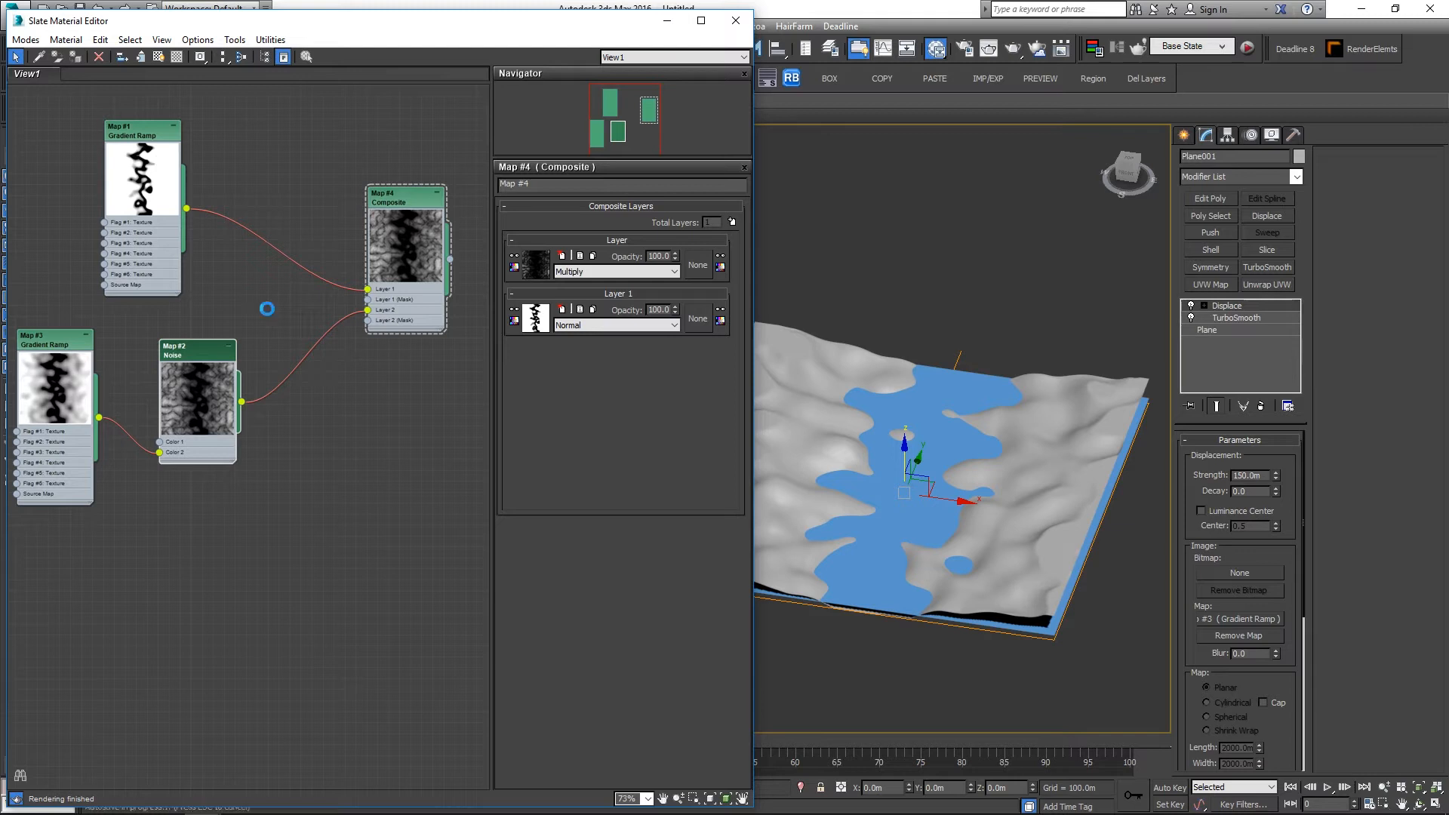
left_click_drag(159, 452, 159, 442)
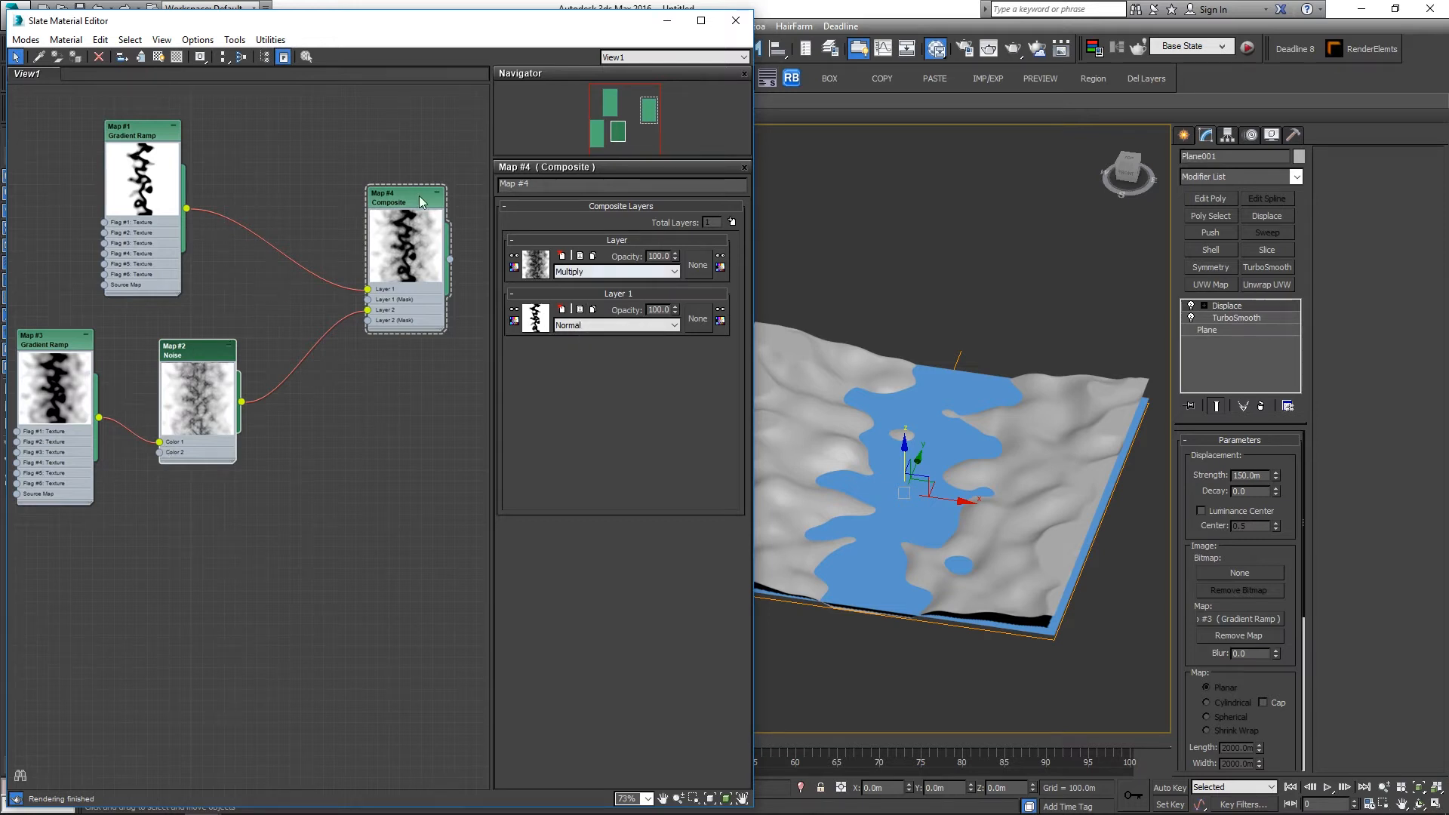
middle_click_drag(389, 140, 324, 152)
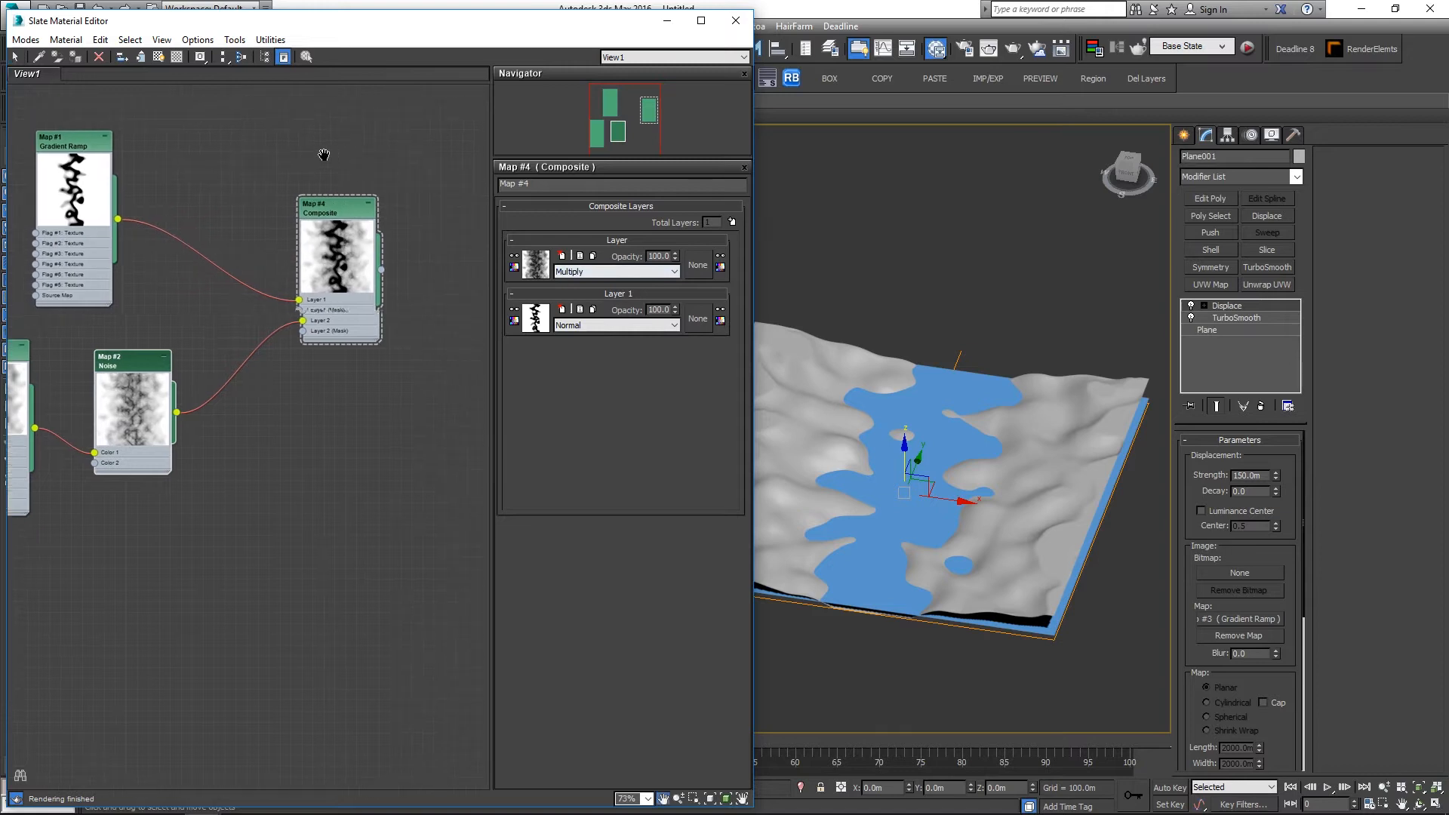
middle_click_drag(211, 169, 261, 178)
middle_click_drag(350, 421, 416, 389)
left_click_drag(92, 317, 79, 338)
mouse_move(362, 389)
middle_mouse_down()
mouse_move(301, 388)
mouse_move(417, 375)
mouse_move(364, 373)
middle_mouse_up()
Step: Examine the Noise and Composite maps' settings and how their previews blend in the node graph
double_click(234, 317)
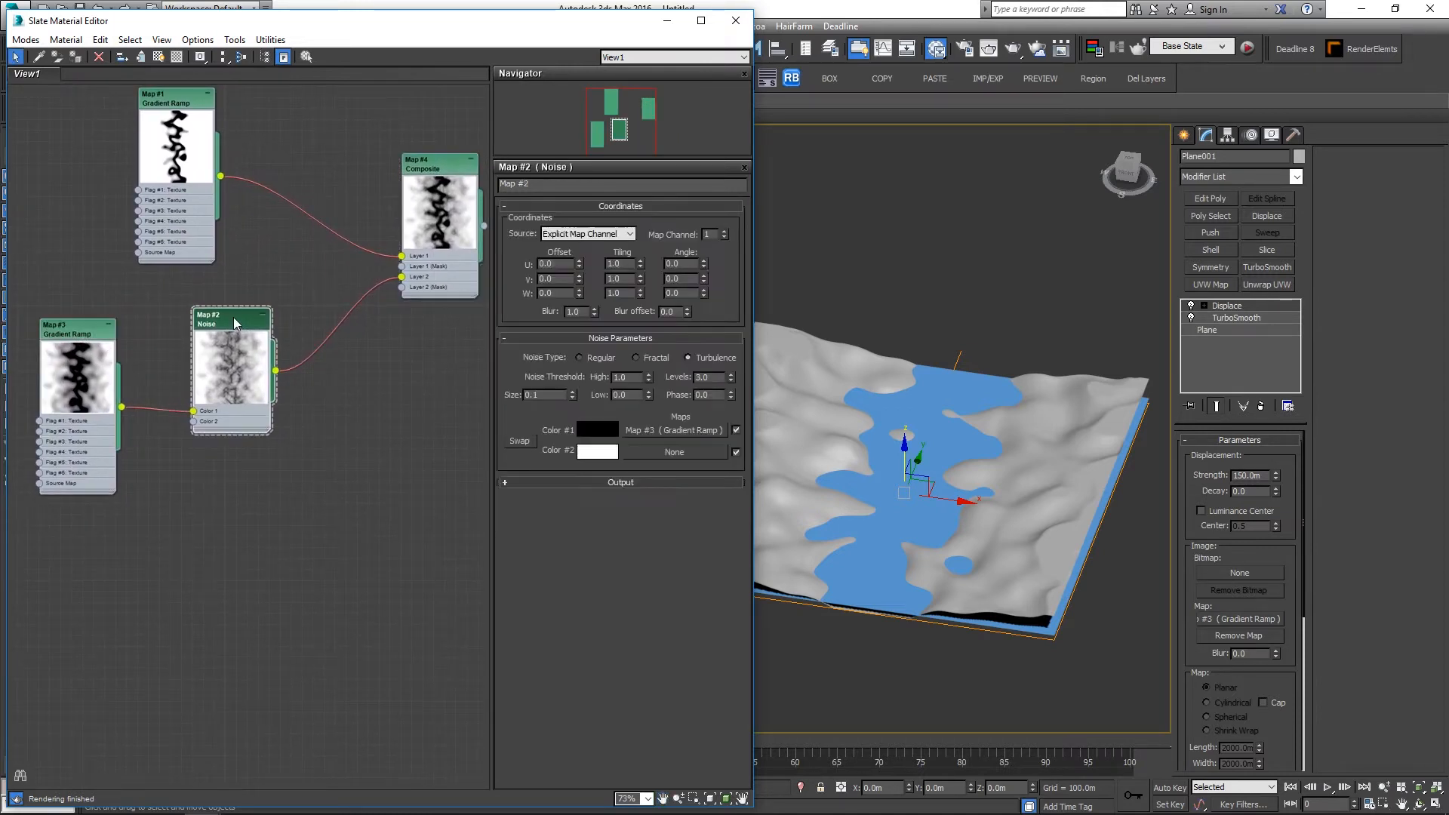
middle_click_drag(453, 353, 337, 406)
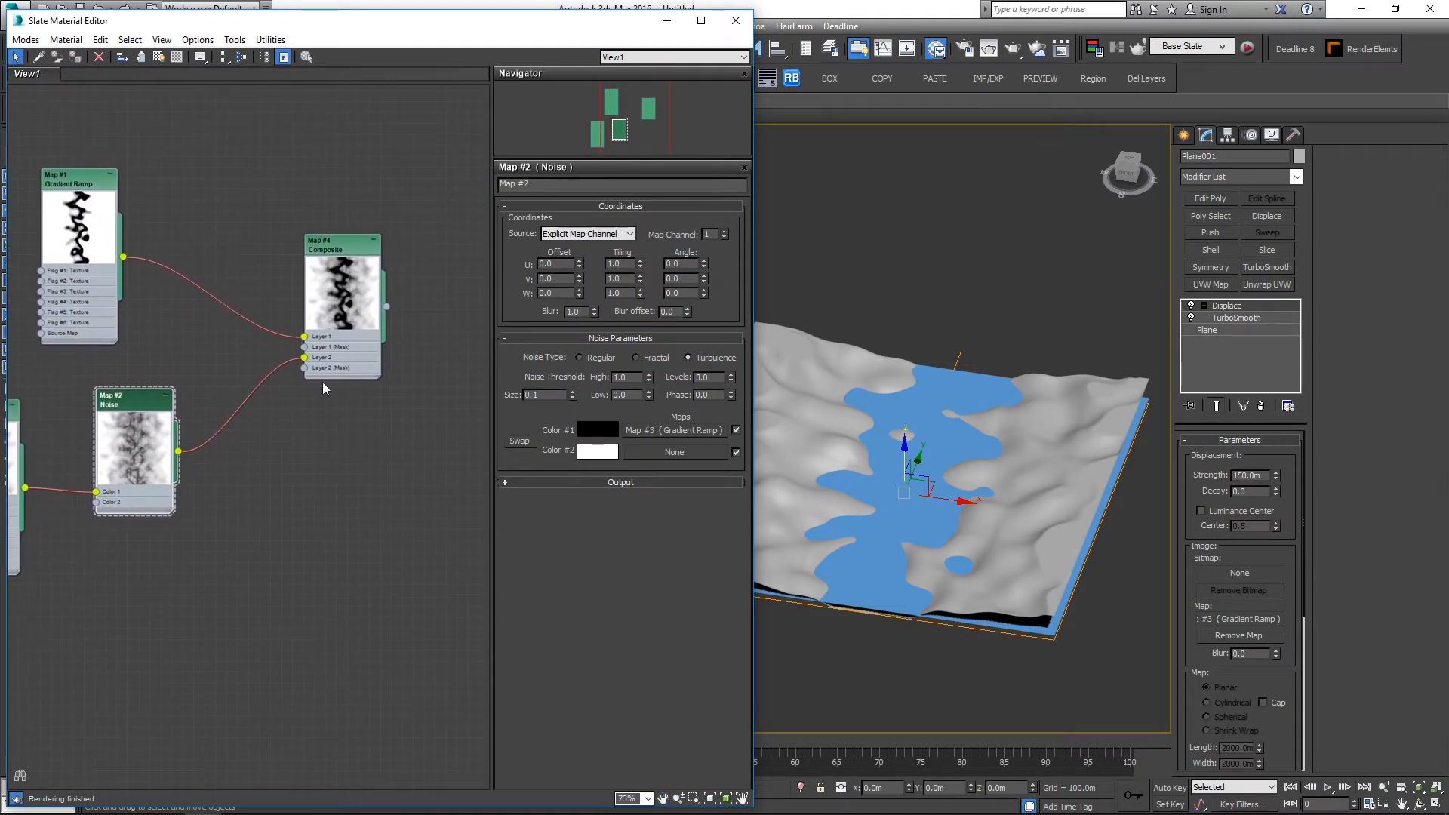
double_click(338, 253)
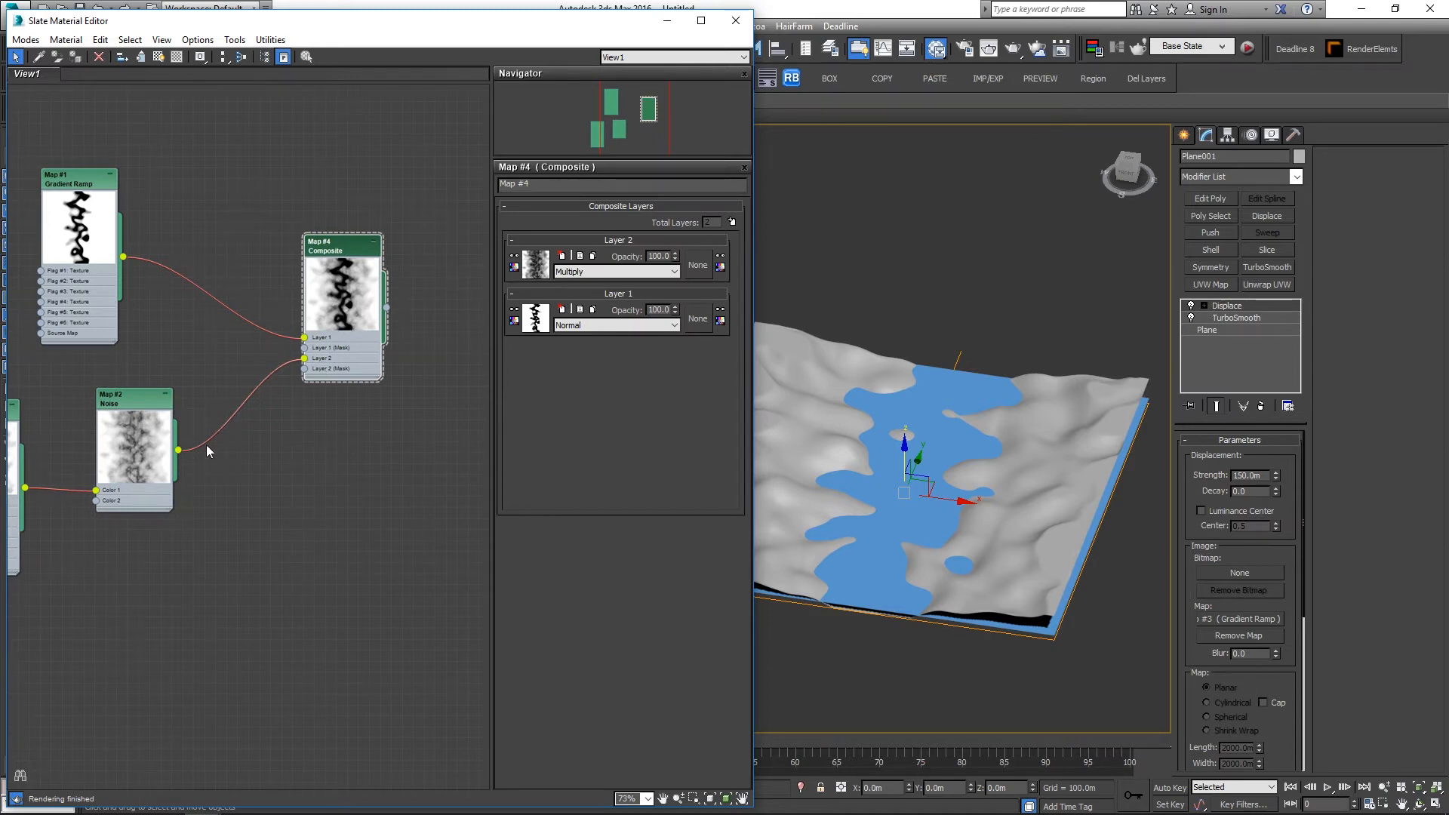
middle_click_drag(196, 426, 366, 354)
scroll(290, 392, "up", 5)
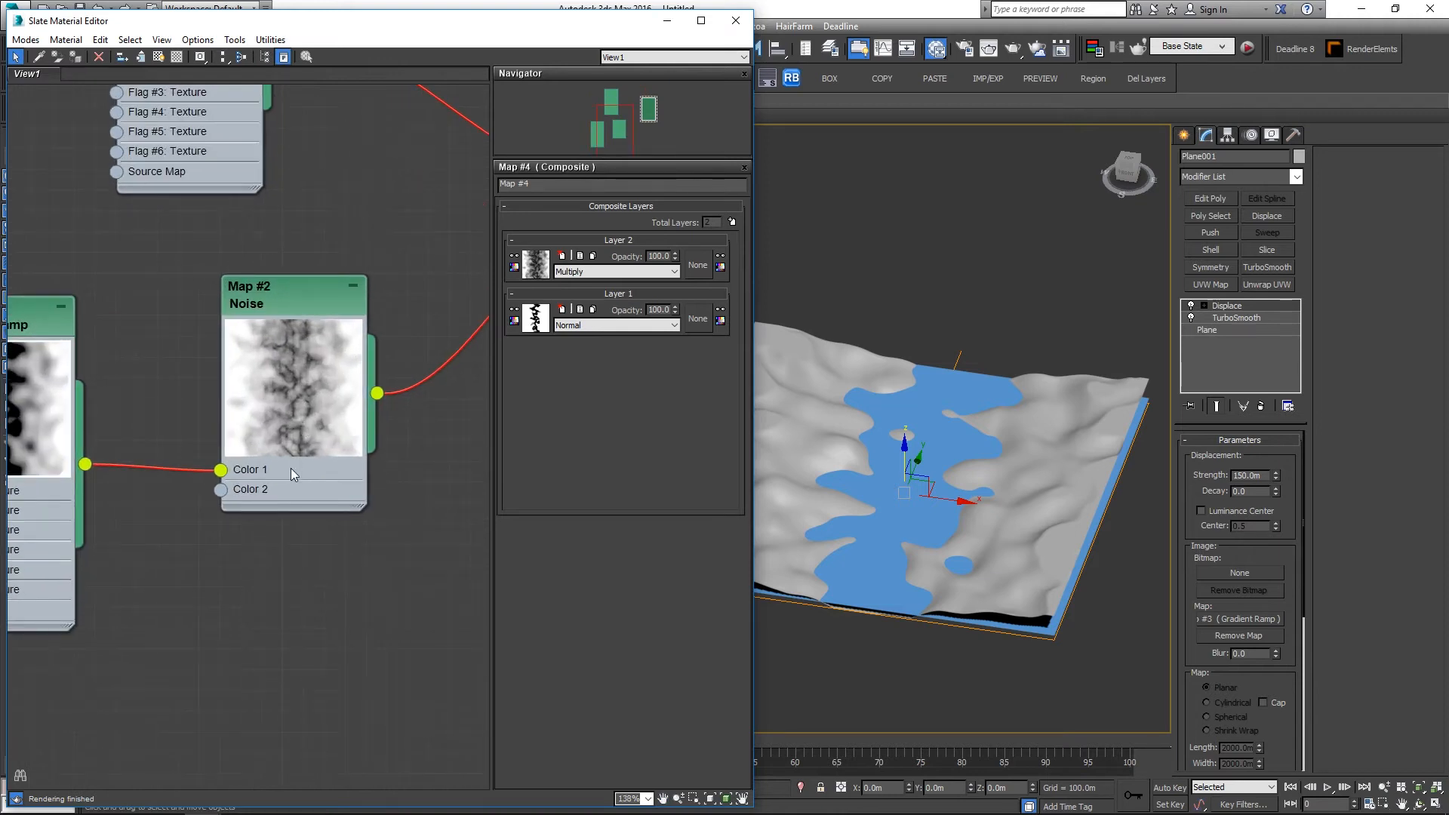
middle_click_drag(445, 273, 226, 409)
scroll(363, 370, "down", 2)
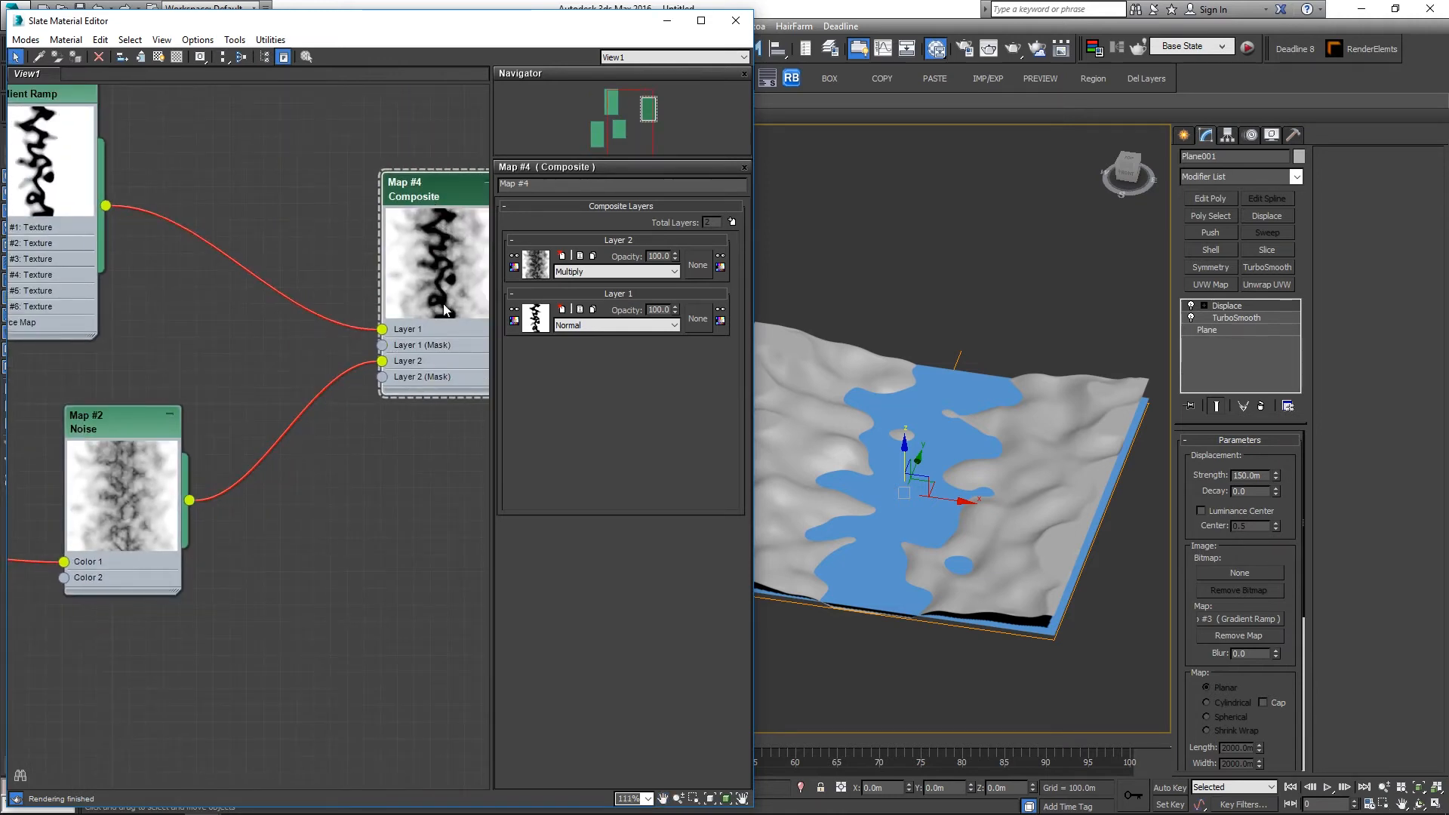
middle_click_drag(296, 537, 150, 601)
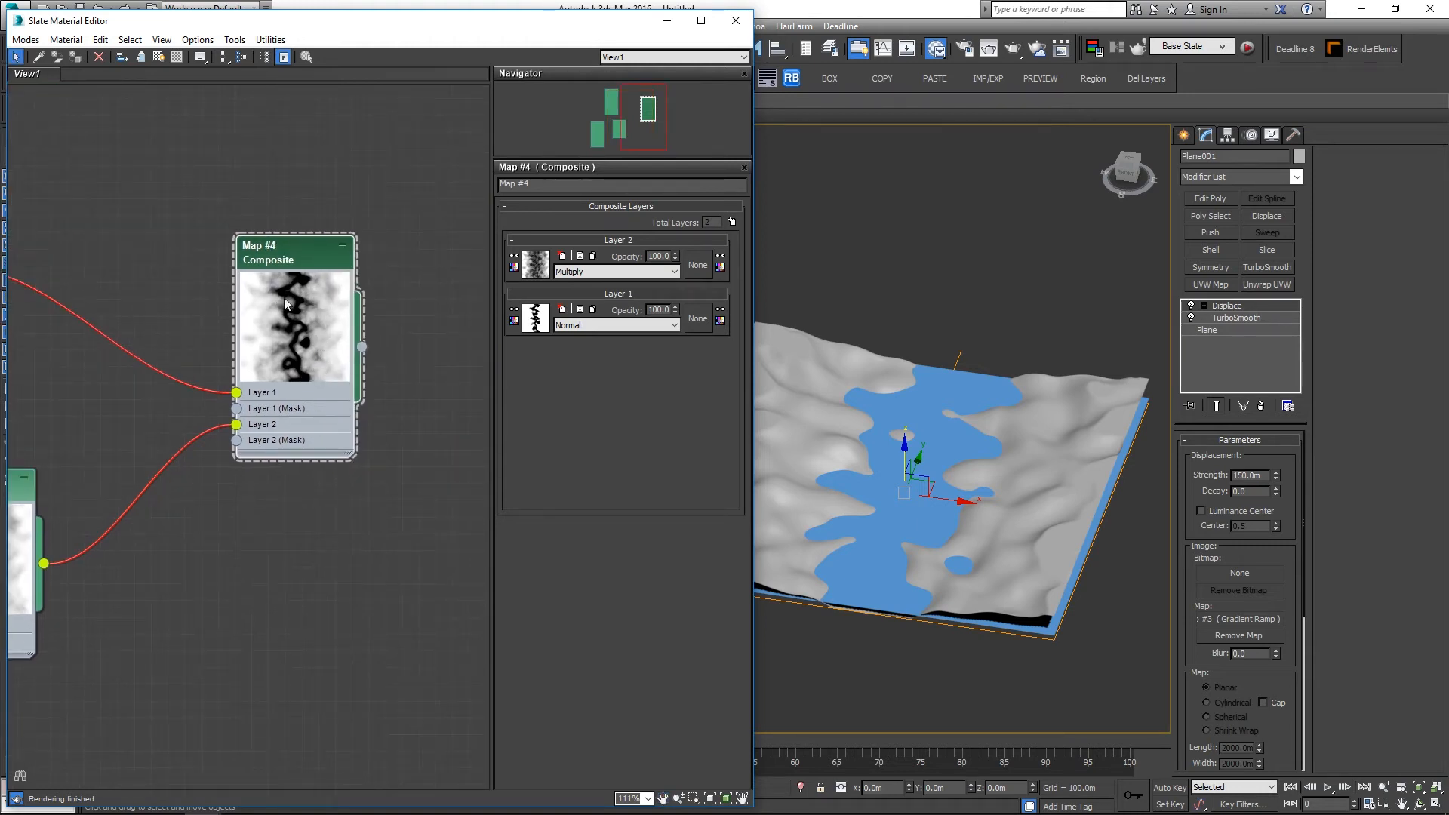
middle_click_drag(240, 526, 287, 507)
middle_click_drag(133, 559, 224, 502)
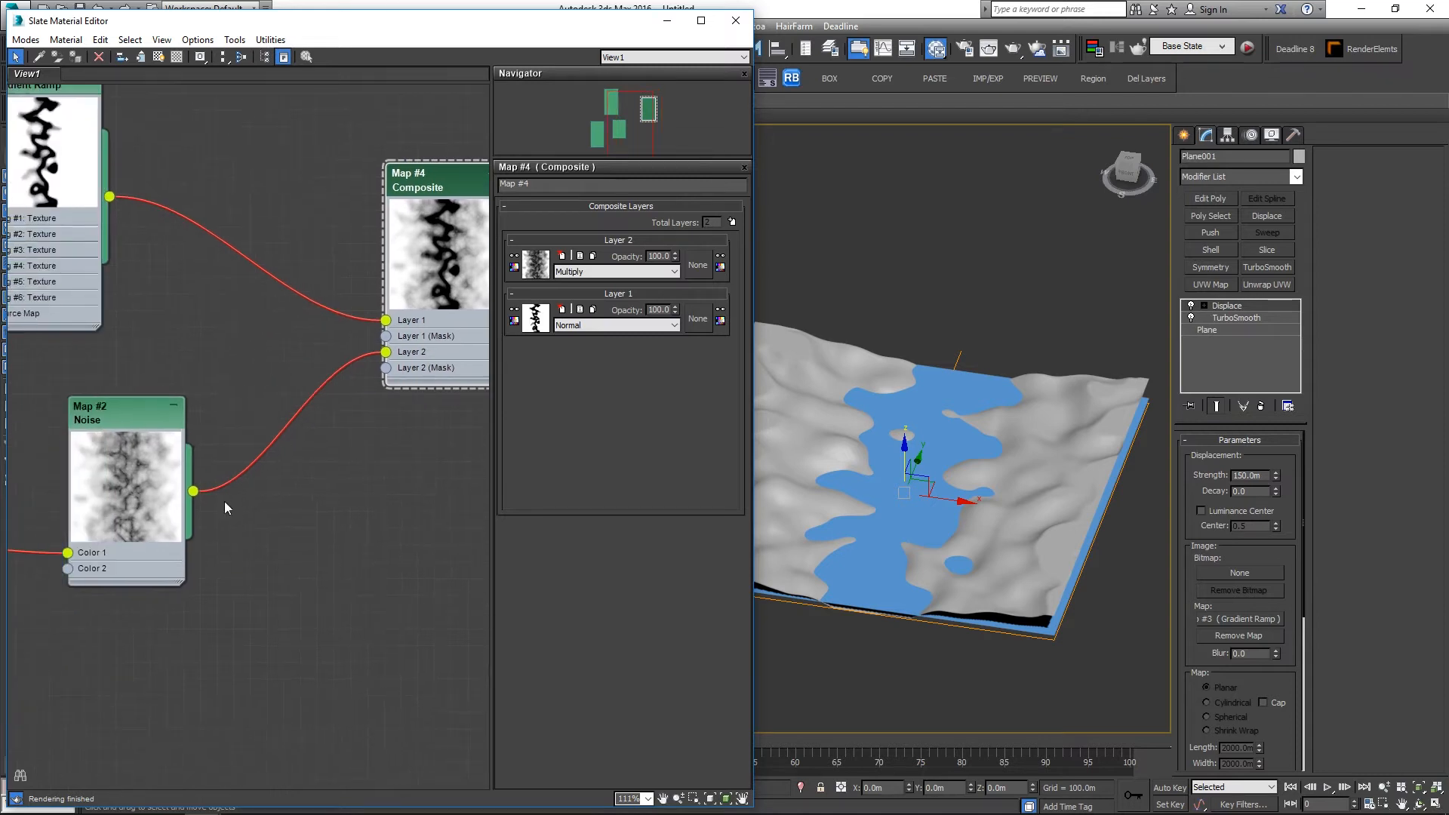
middle_click_drag(320, 486, 278, 495)
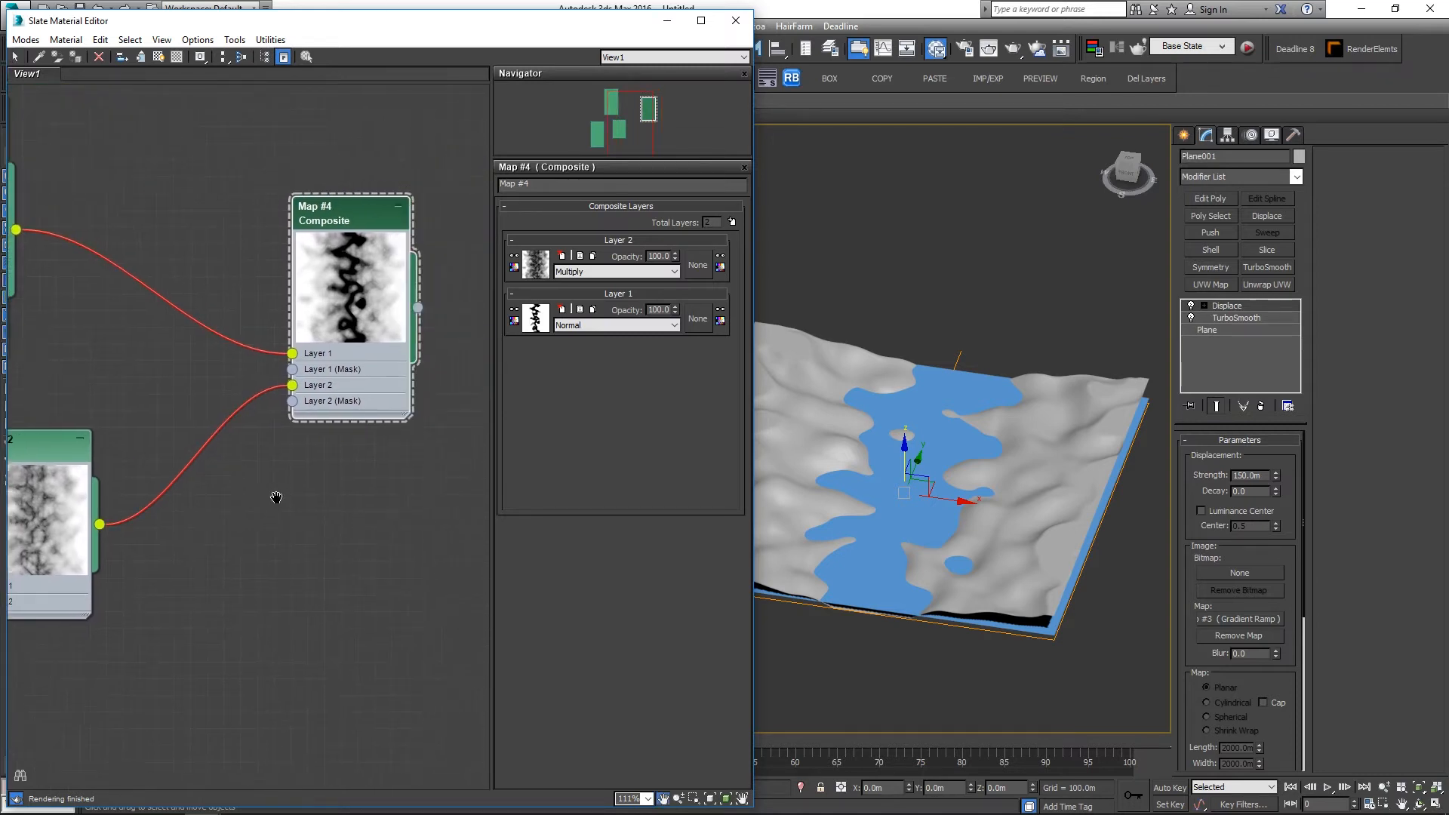
scroll(310, 453, "down", 3)
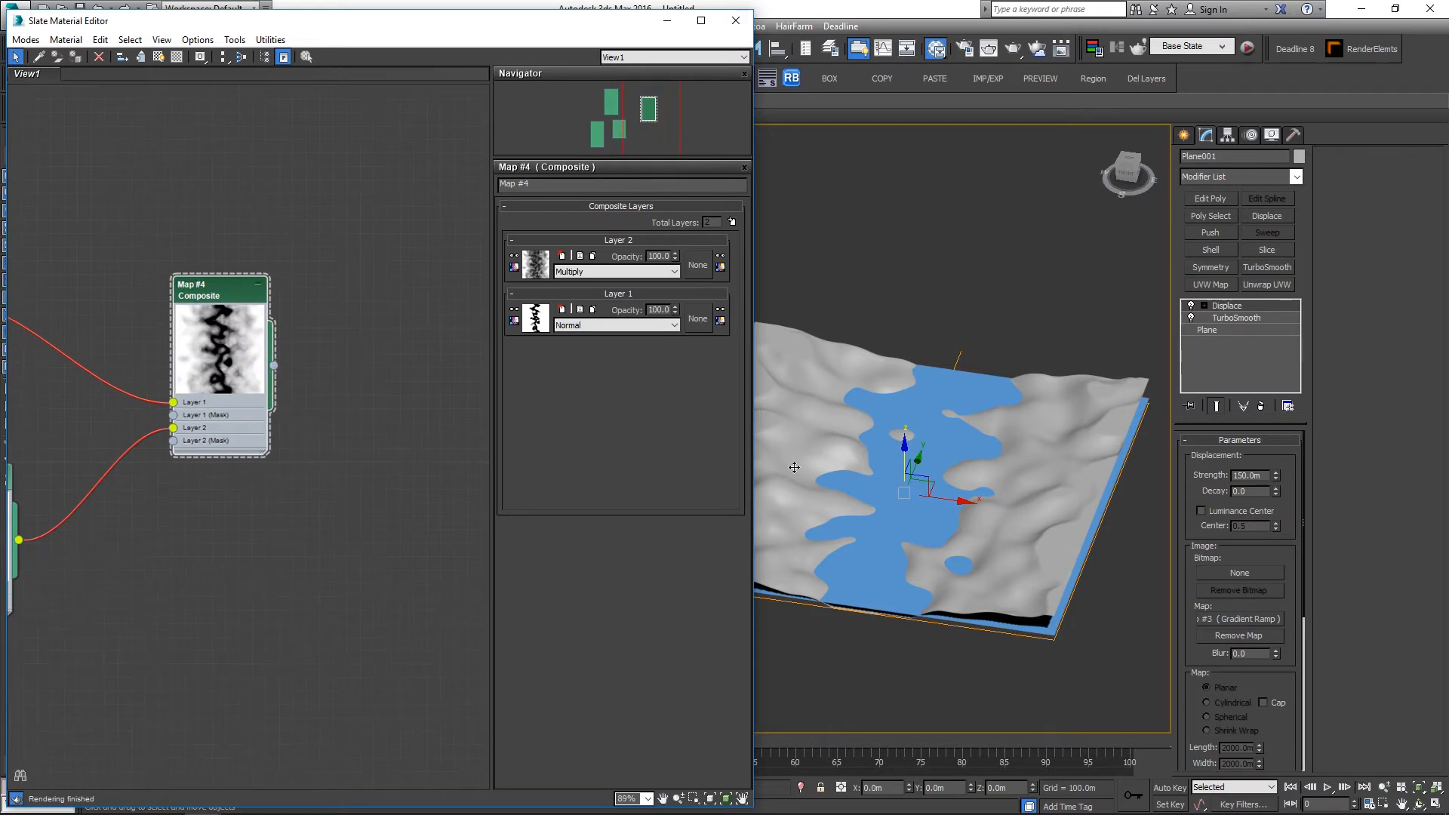
Step: Assign the Composite map as an instance to the Displace modifier's map slot
left_click_drag(274, 365, 1246, 619)
left_click(684, 459)
middle_click_drag(997, 525, 830, 642, "alt")
scroll(997, 519, "up", 5)
middle_click_drag(1027, 313, 939, 445, "alt")
Step: Check the plane's TurboSmooth settings, return to the Displace modifier and inspect the terrain's outer slopes
left_click(1247, 317)
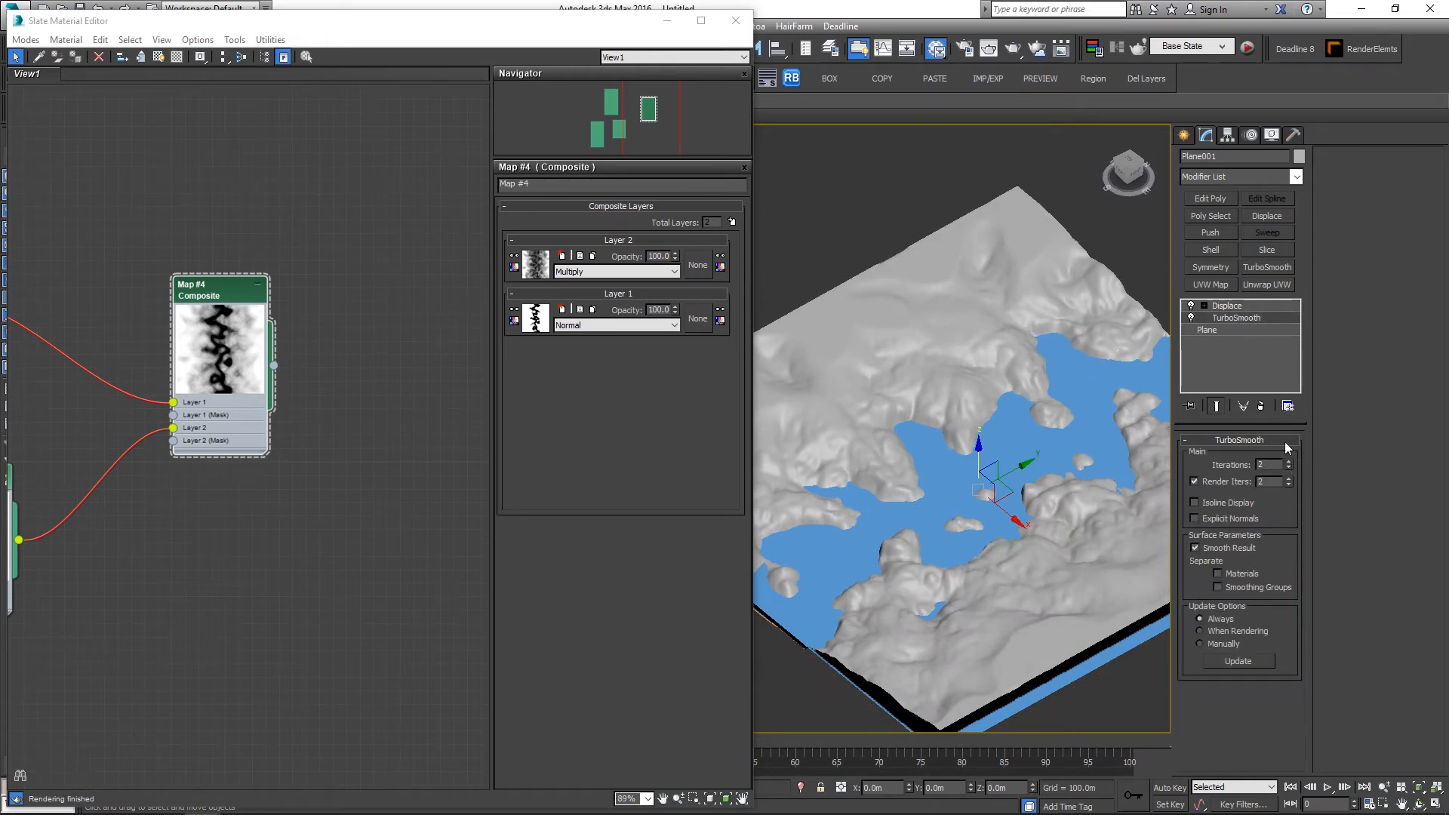
left_click(1252, 306)
scroll(964, 526, "up", 5)
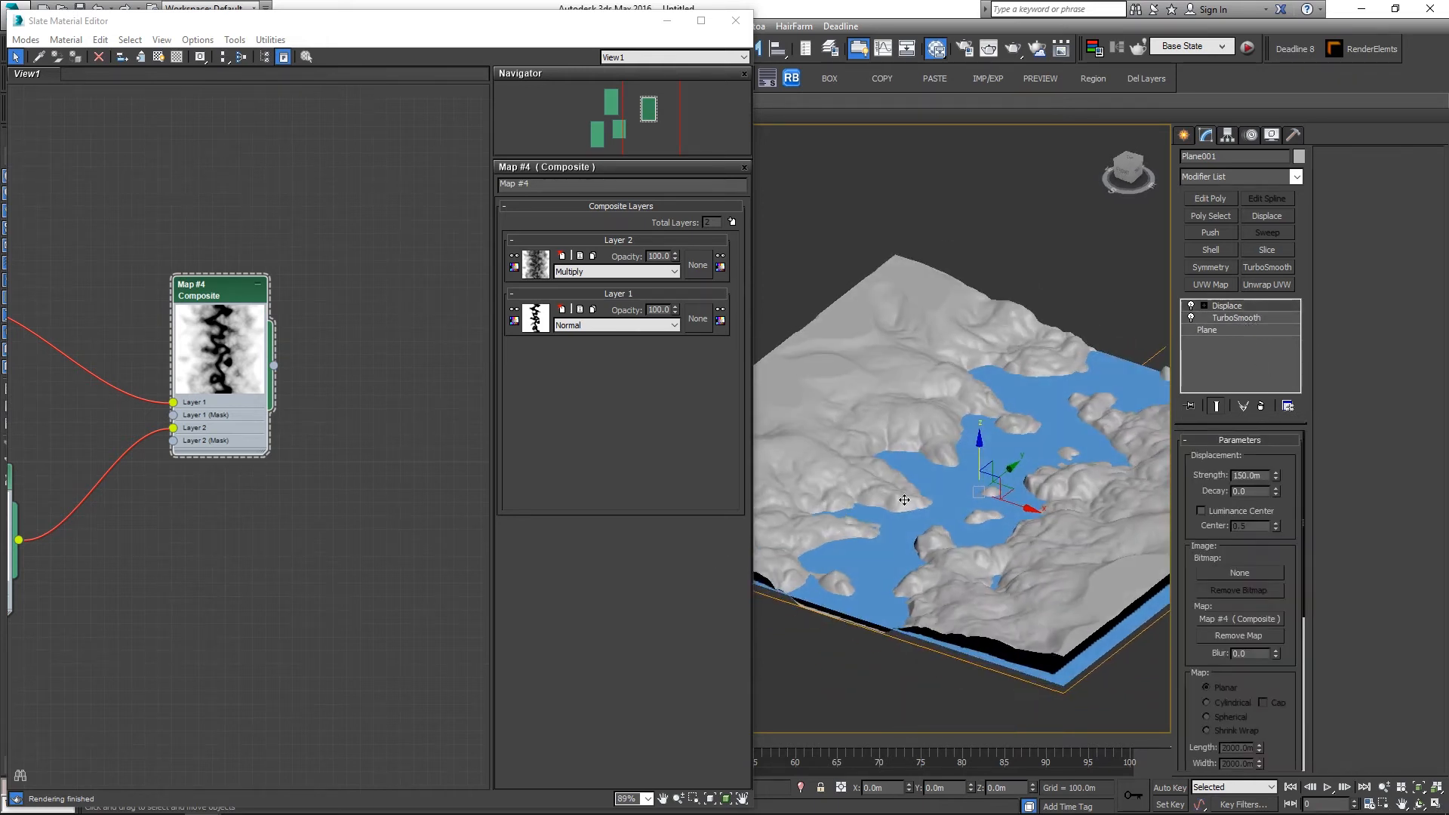
middle_click_drag(964, 526, 1095, 468, "alt")
middle_click_drag(1094, 468, 915, 467)
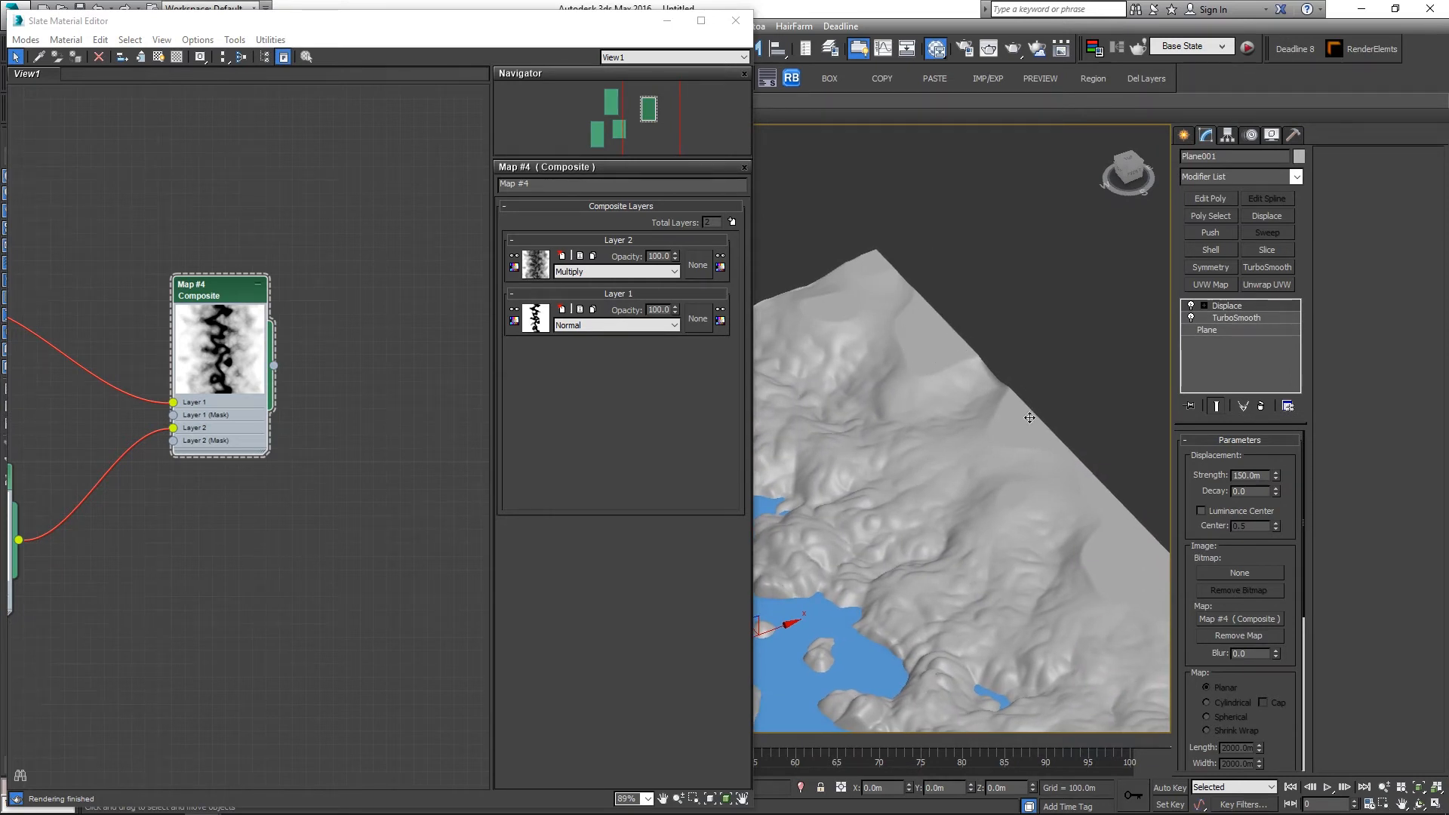
middle_click_drag(1093, 522, 963, 477)
scroll(968, 471, "down", 3)
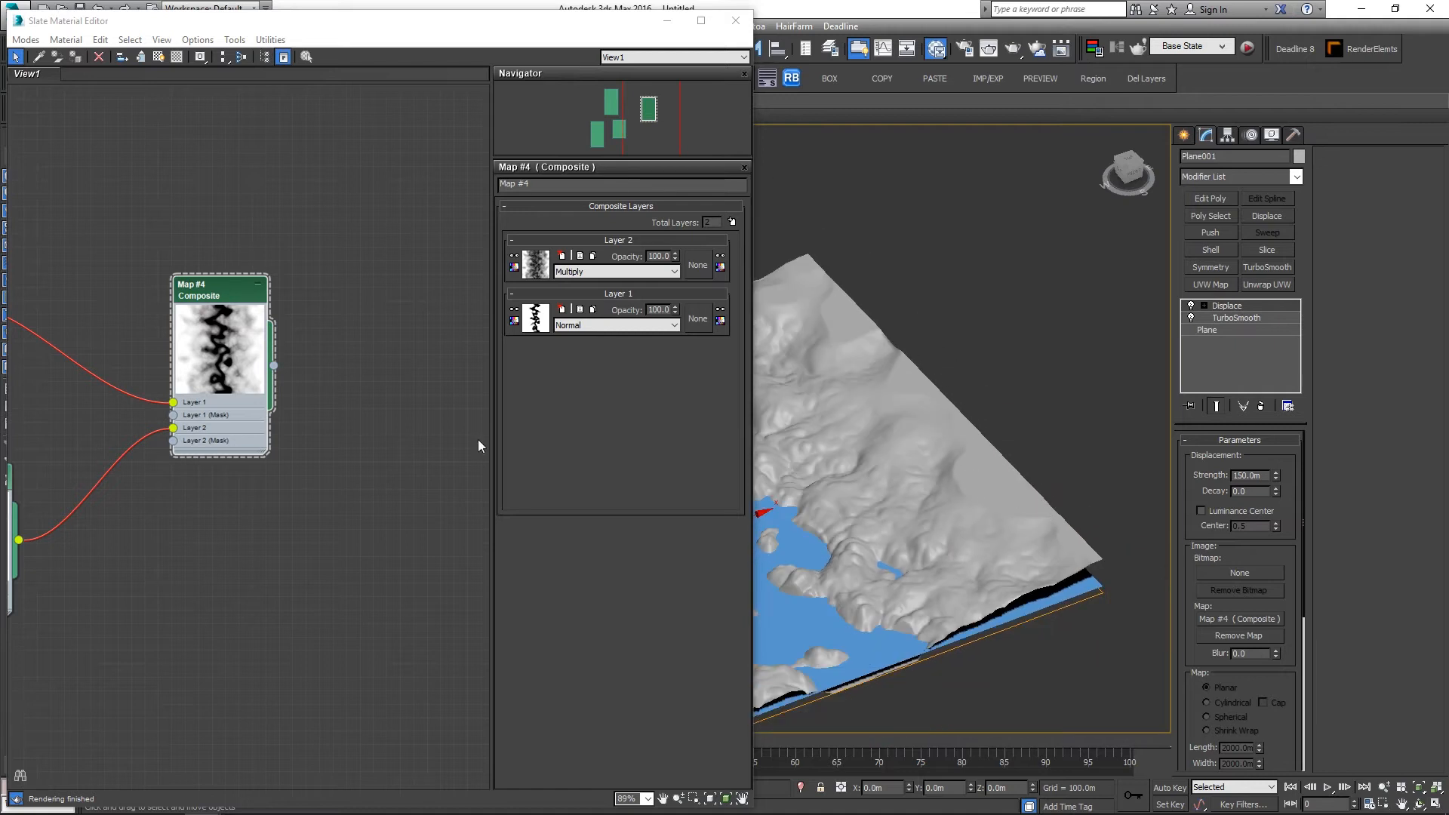
Step: Delete the two inner white flags near both ends of the copied Gradient Ramp
middle_click_drag(314, 423, 403, 405)
scroll(363, 469, "down", 2)
middle_click_drag(362, 469, 477, 411)
scroll(156, 453, "up", 3)
middle_click_drag(148, 454, 231, 400)
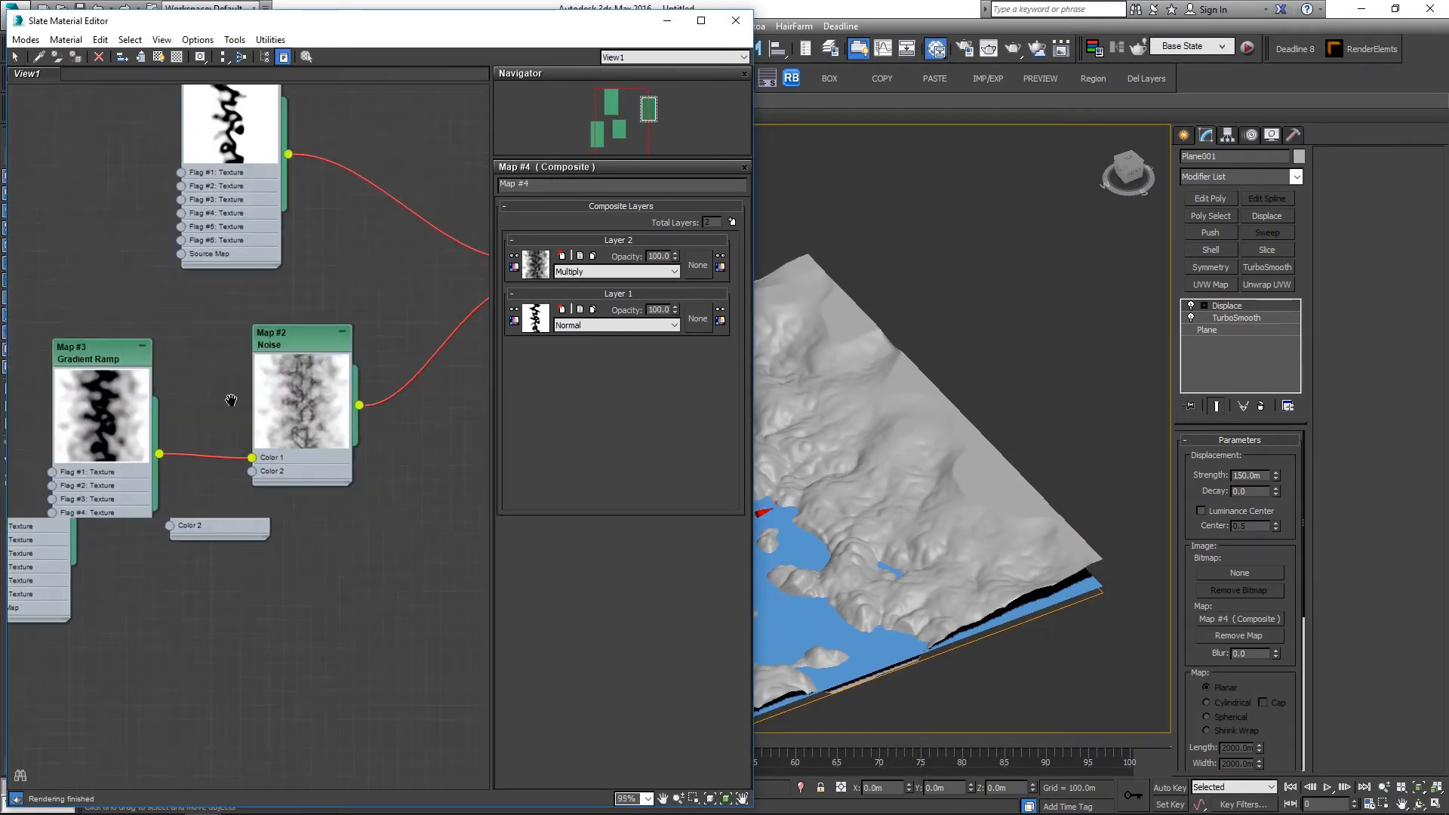
scroll(231, 400, "down", 2)
double_click(120, 364)
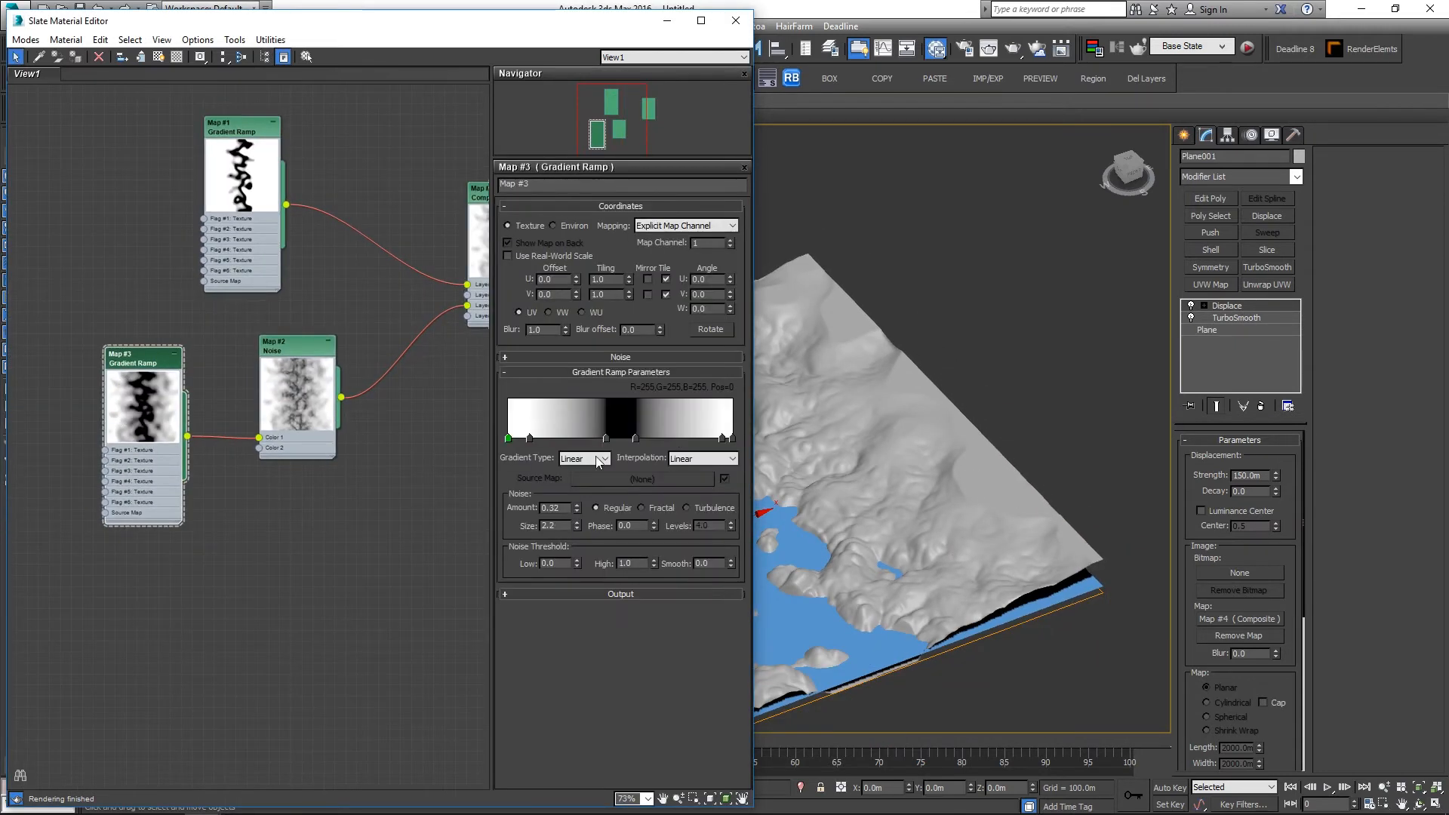
right_click(529, 438)
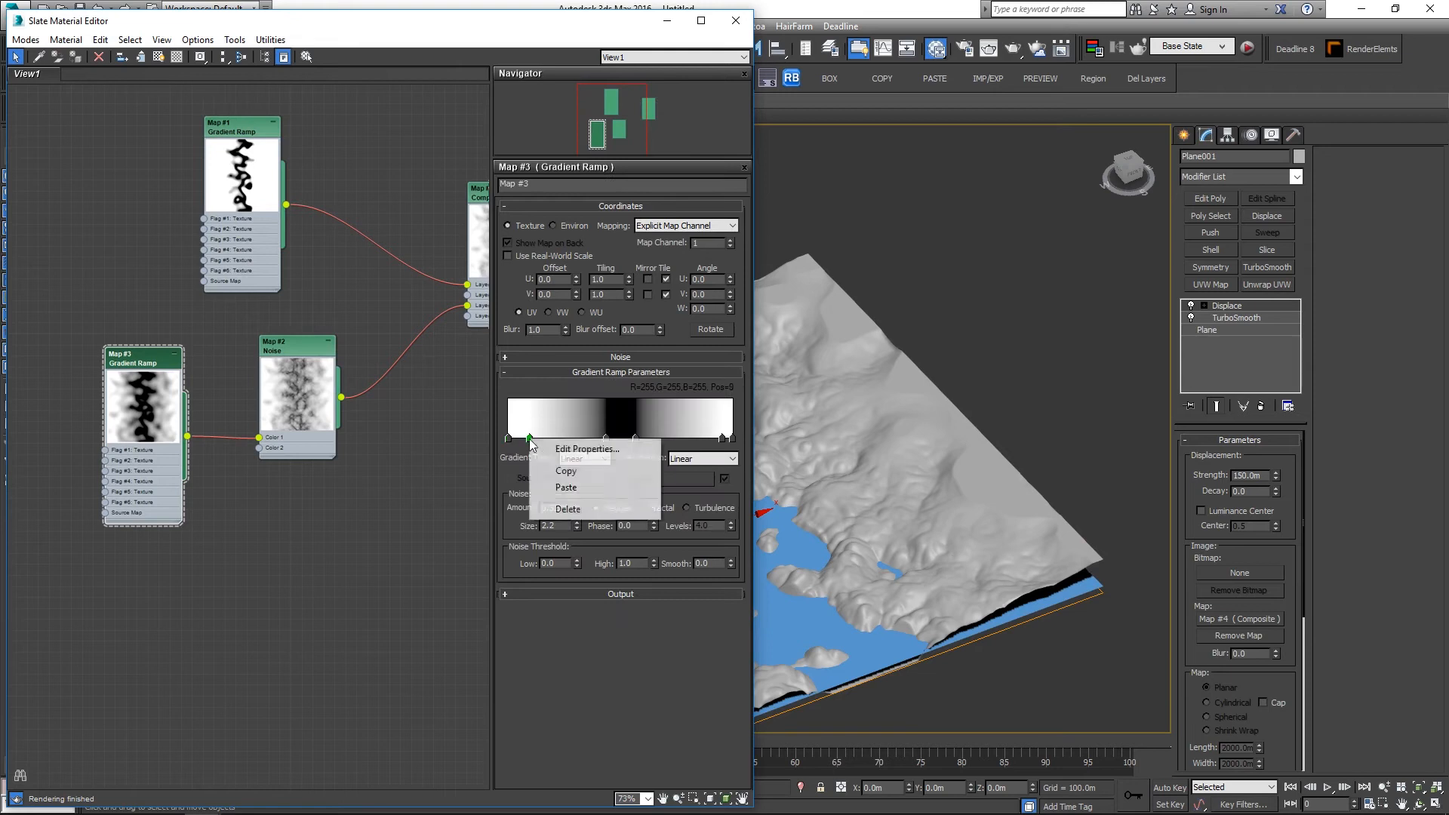
left_click(570, 510)
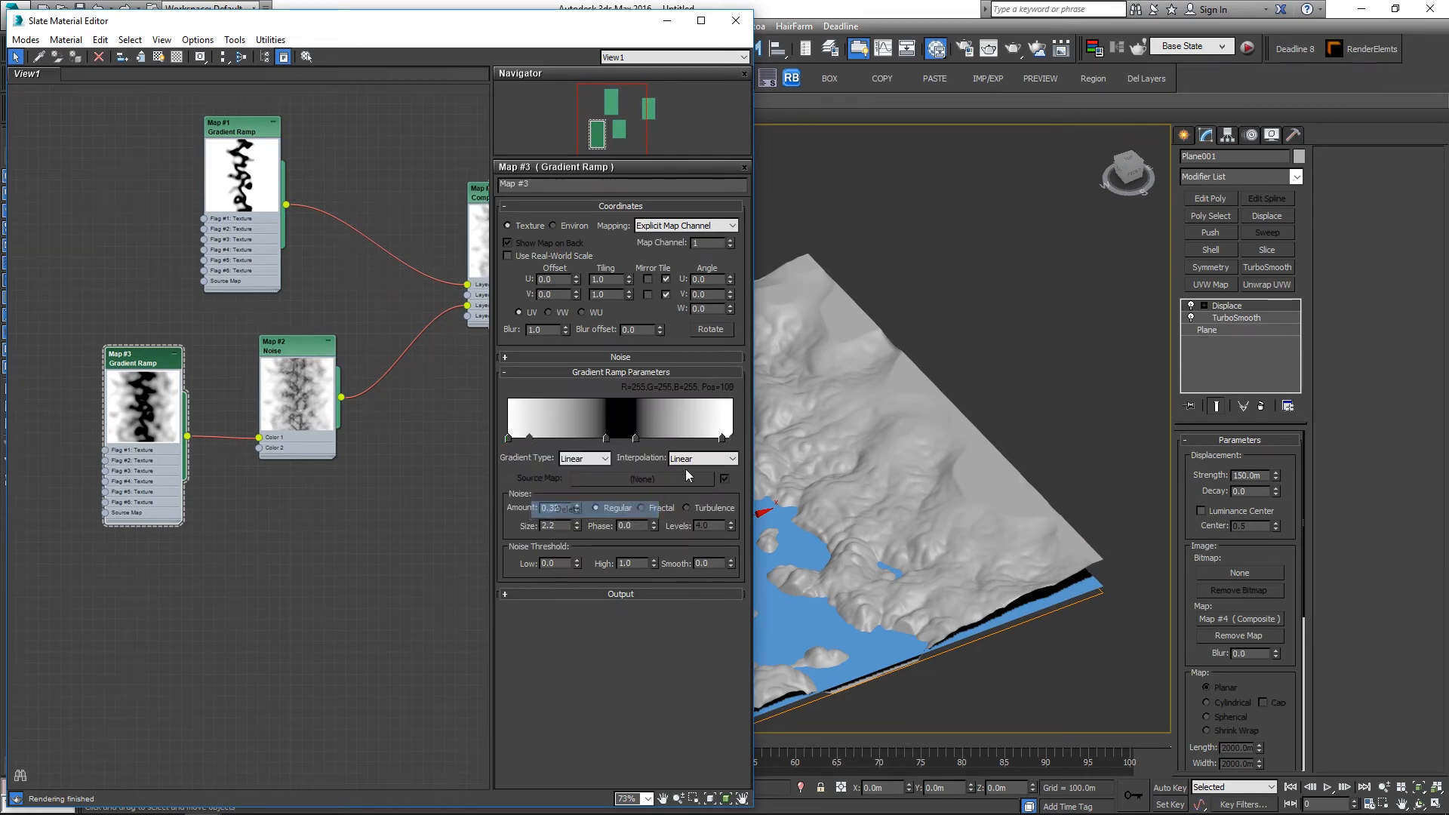
right_click(725, 439)
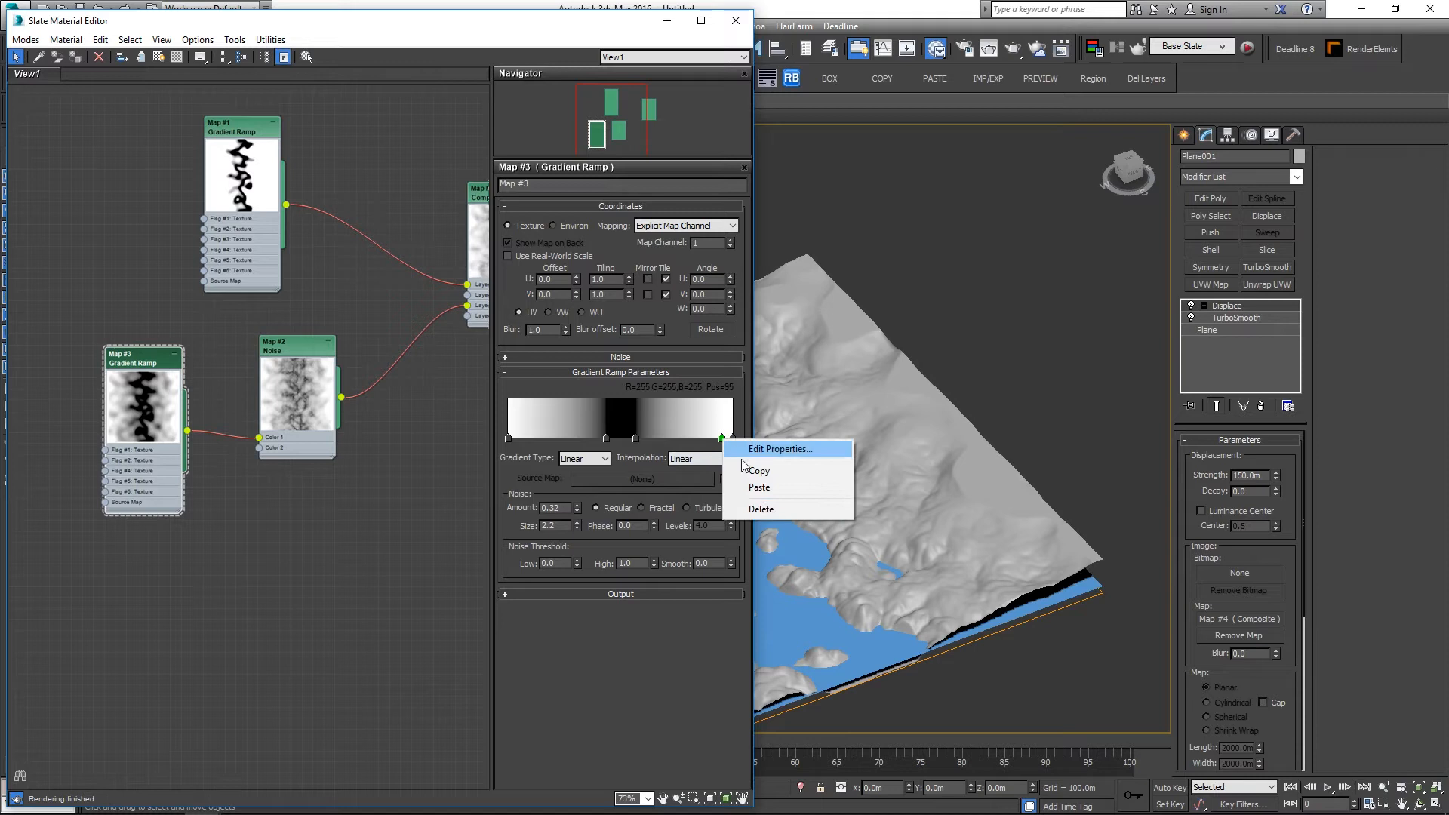
left_click(754, 505)
Step: Examine the updated terrain's outer slopes and river banks from several angles
middle_click_drag(967, 500, 924, 496, "alt")
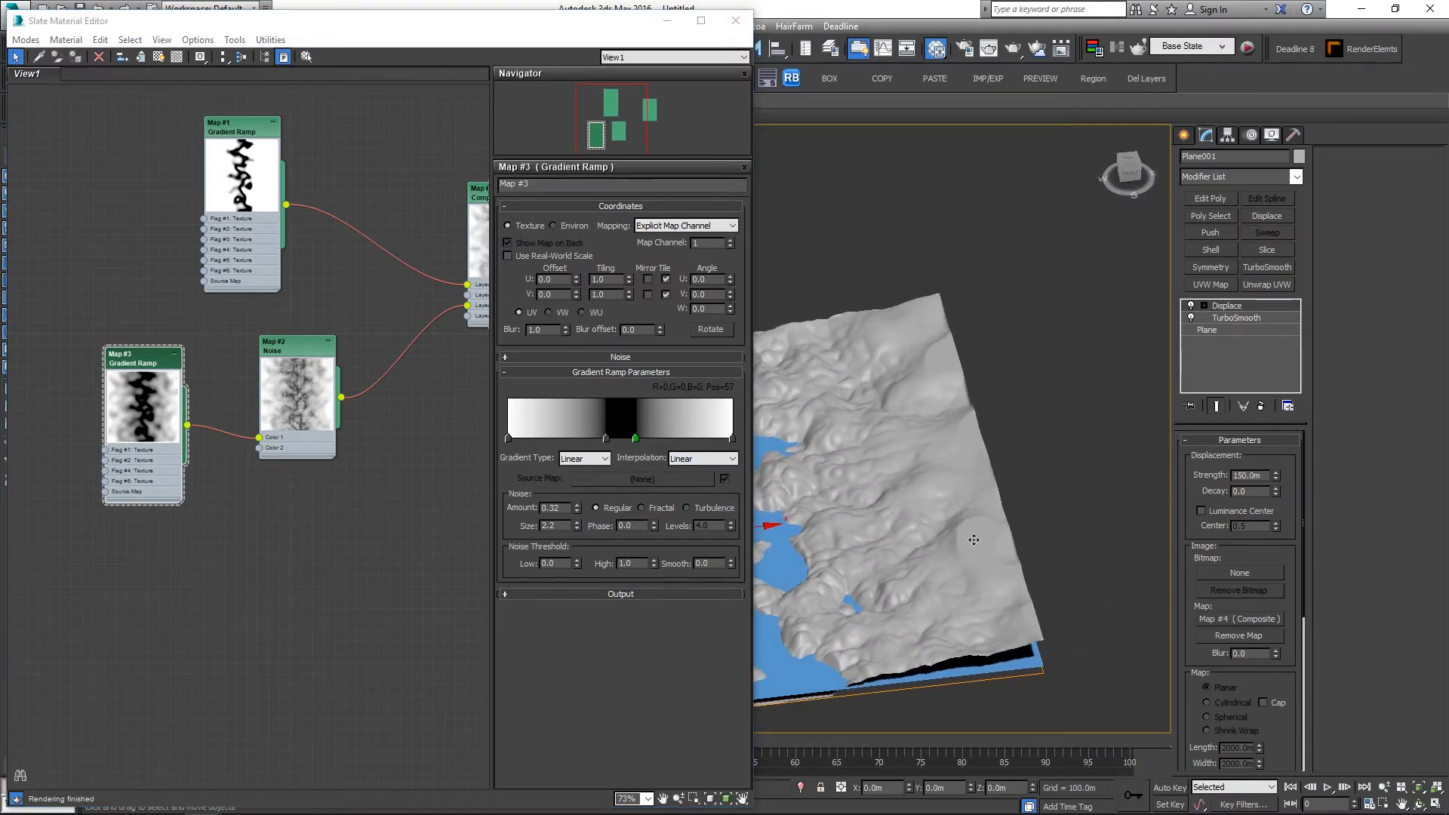
middle_click_drag(971, 544, 888, 555, "alt")
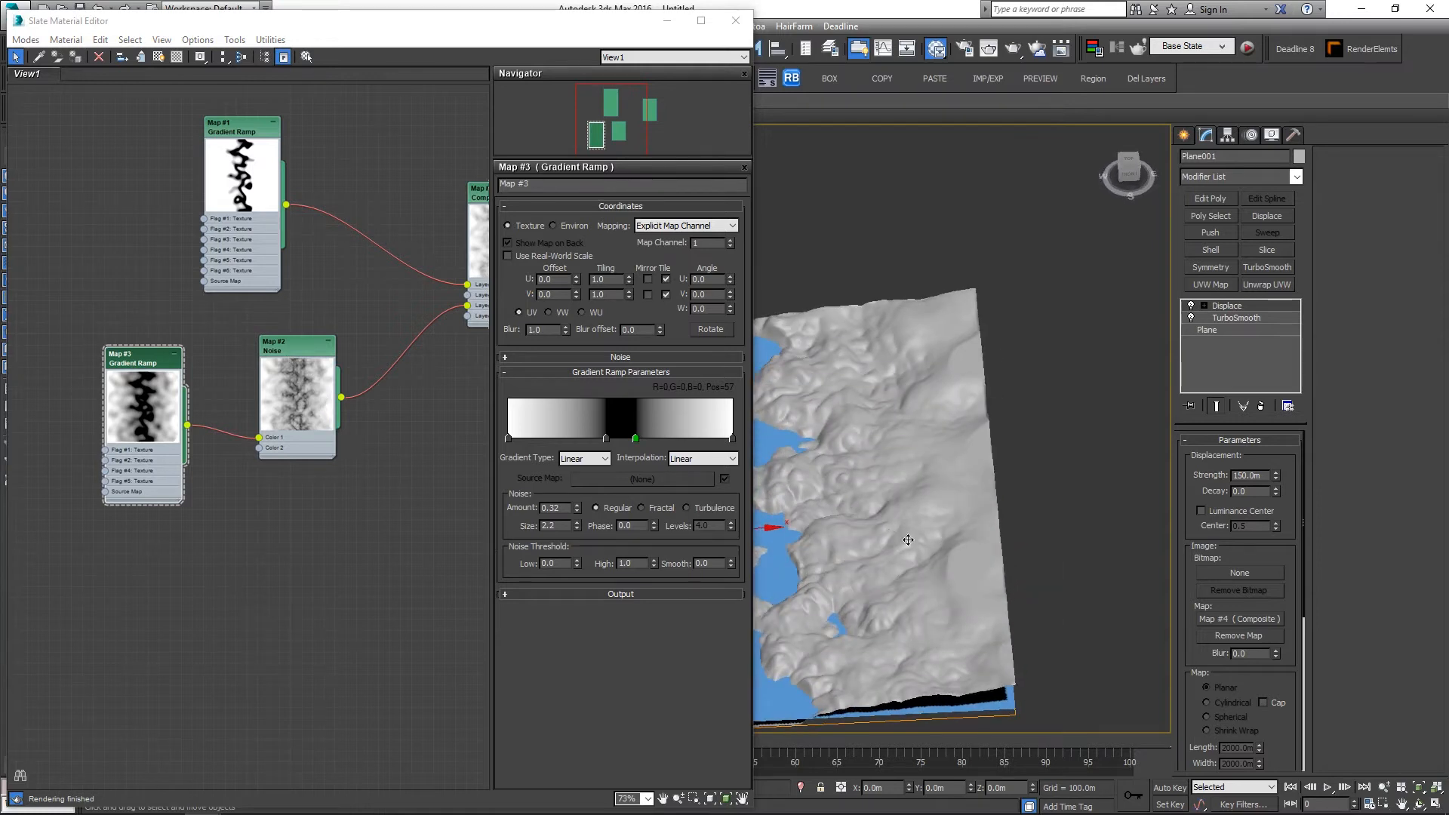
middle_click_drag(902, 531, 1103, 532, "alt")
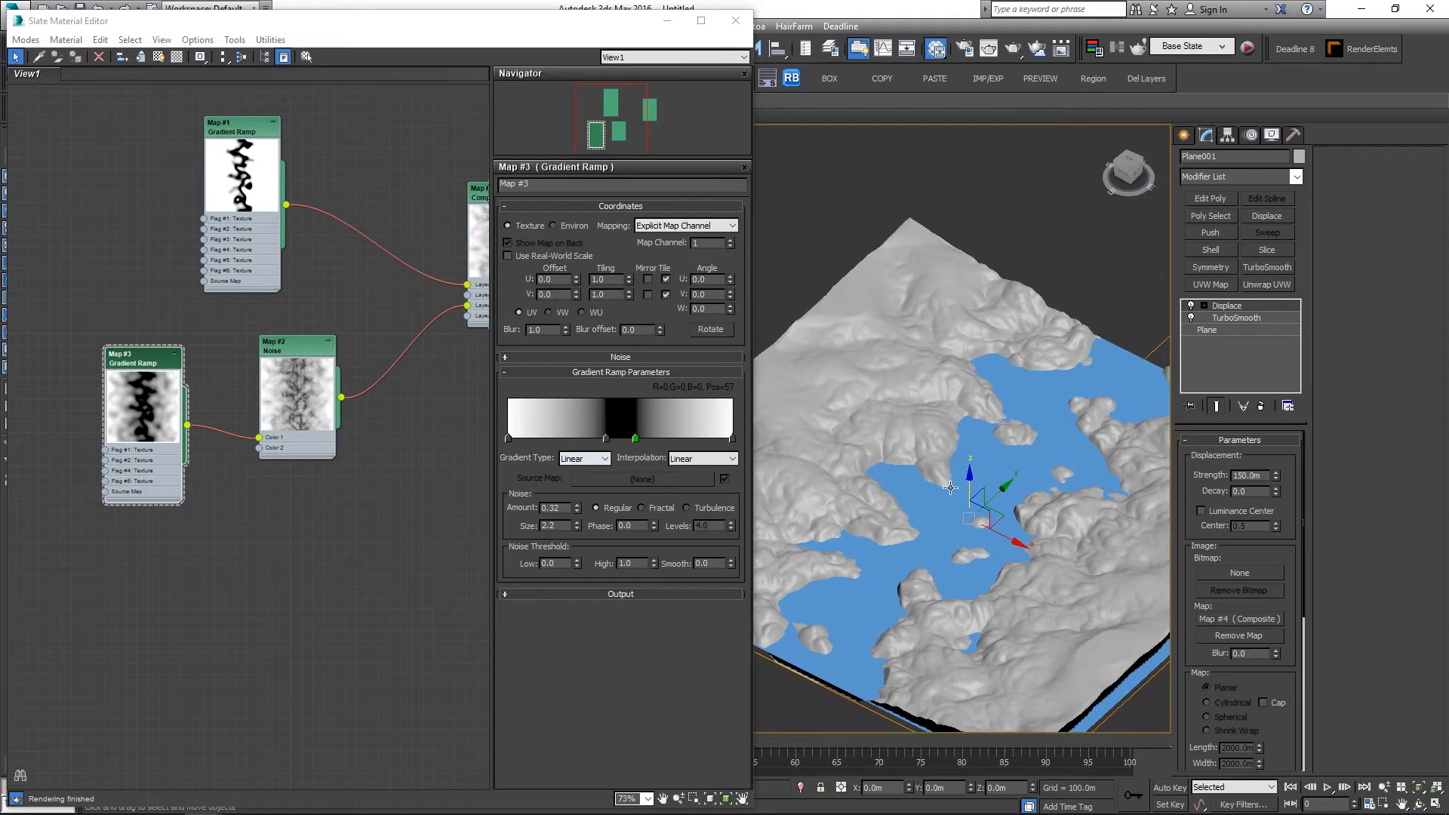
scroll(948, 472, "up", 4)
scroll(948, 473, "down", 4)
middle_click_drag(949, 472, 1030, 498, "alt")
Step: Try the original Gradient Ramp alone as an instanced map in the Displace modifier
middle_click_drag(403, 465, 192, 493)
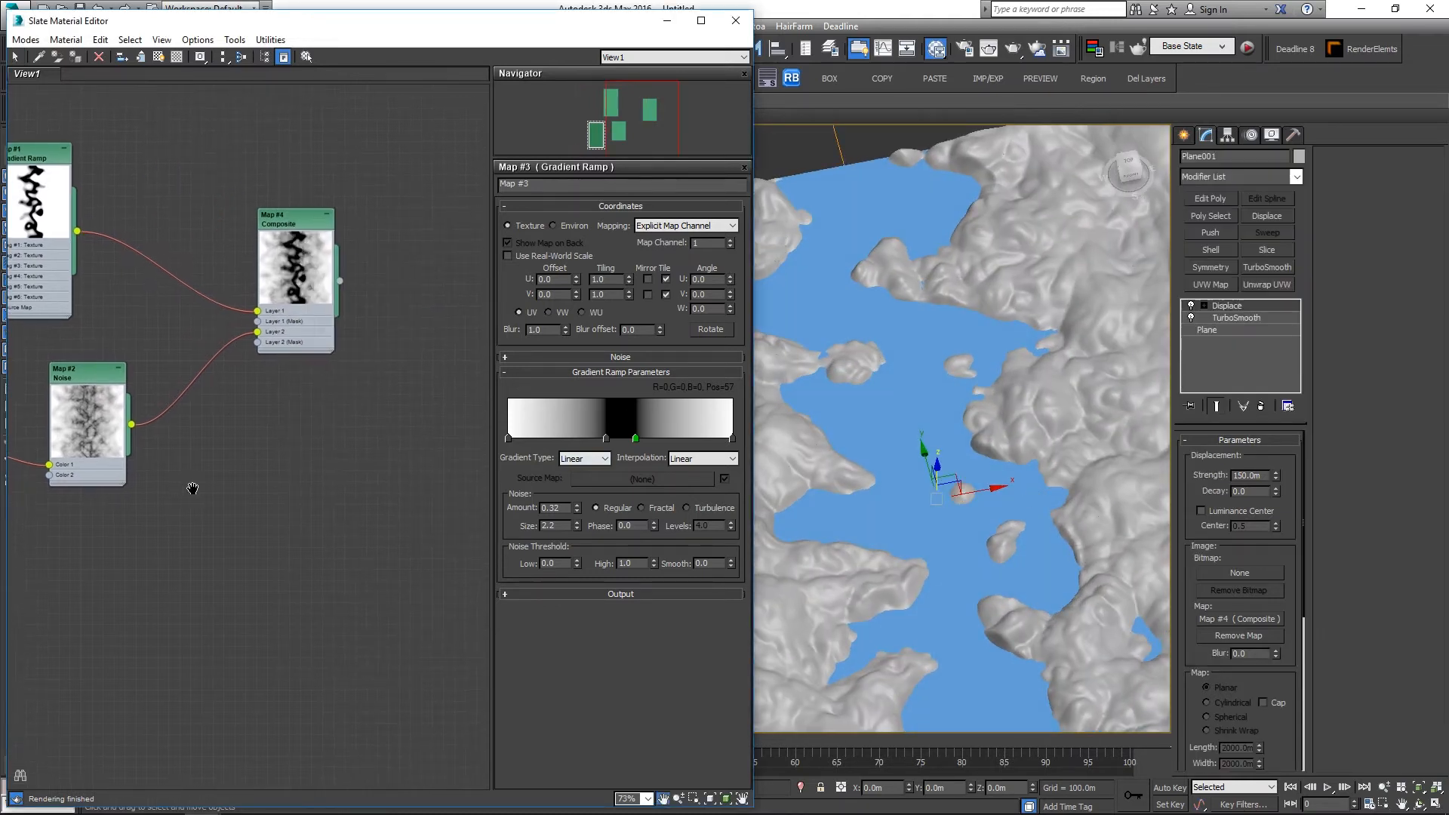
scroll(205, 314, "down", 2)
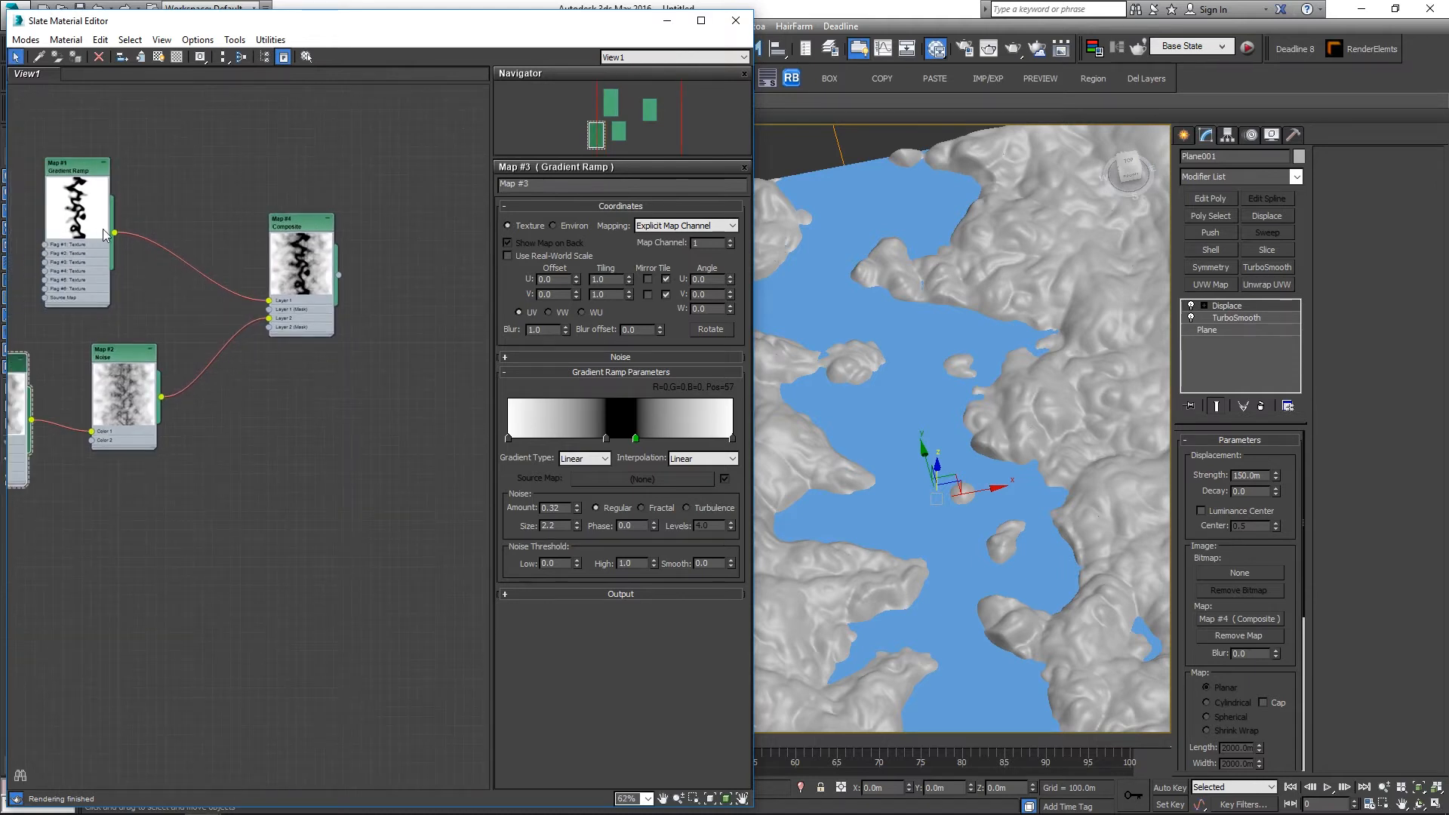
left_click_drag(114, 234, 1239, 621)
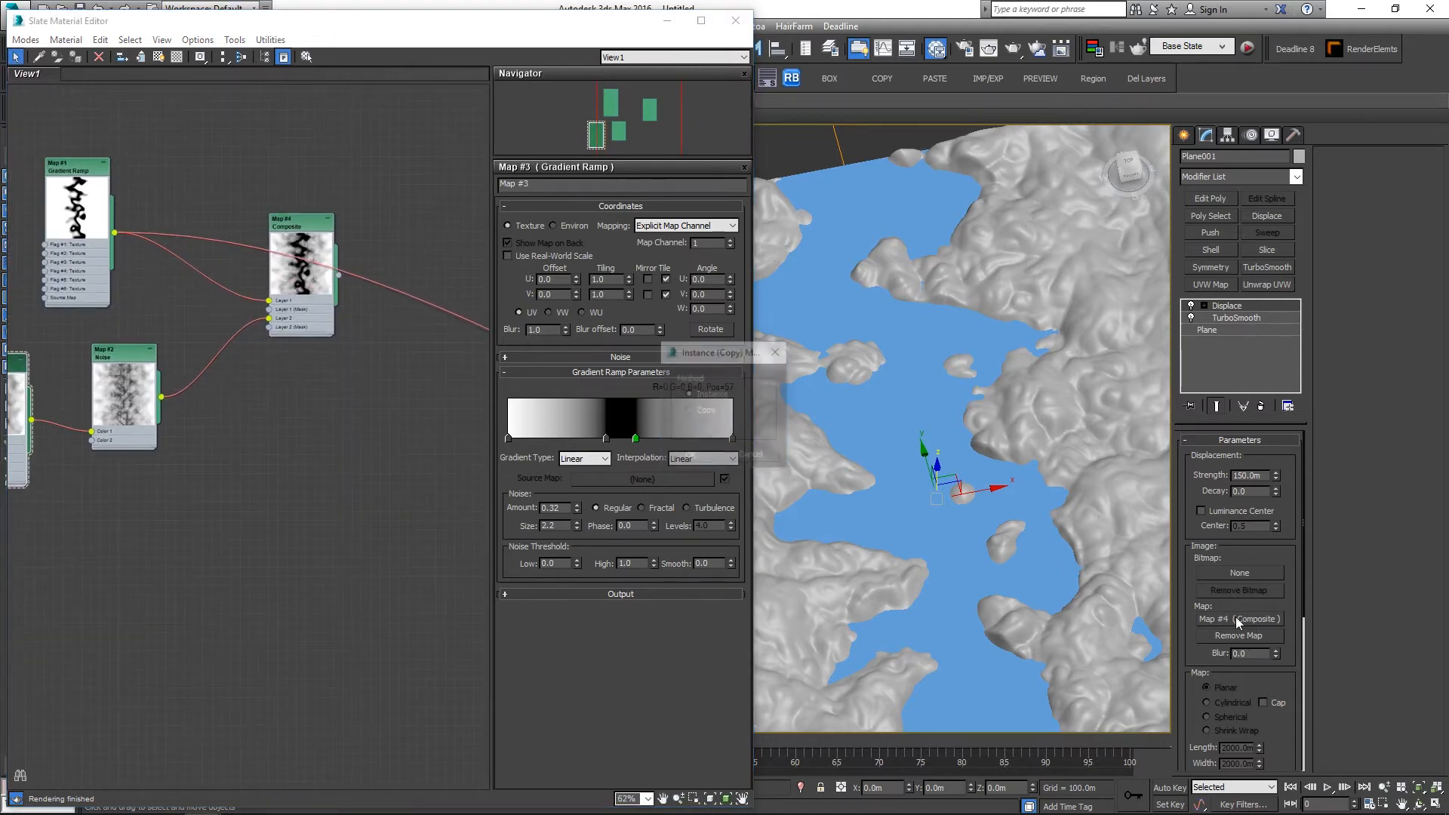
left_click(690, 456)
middle_click_drag(1148, 433, 1106, 426, "alt")
middle_click_drag(1107, 427, 999, 388)
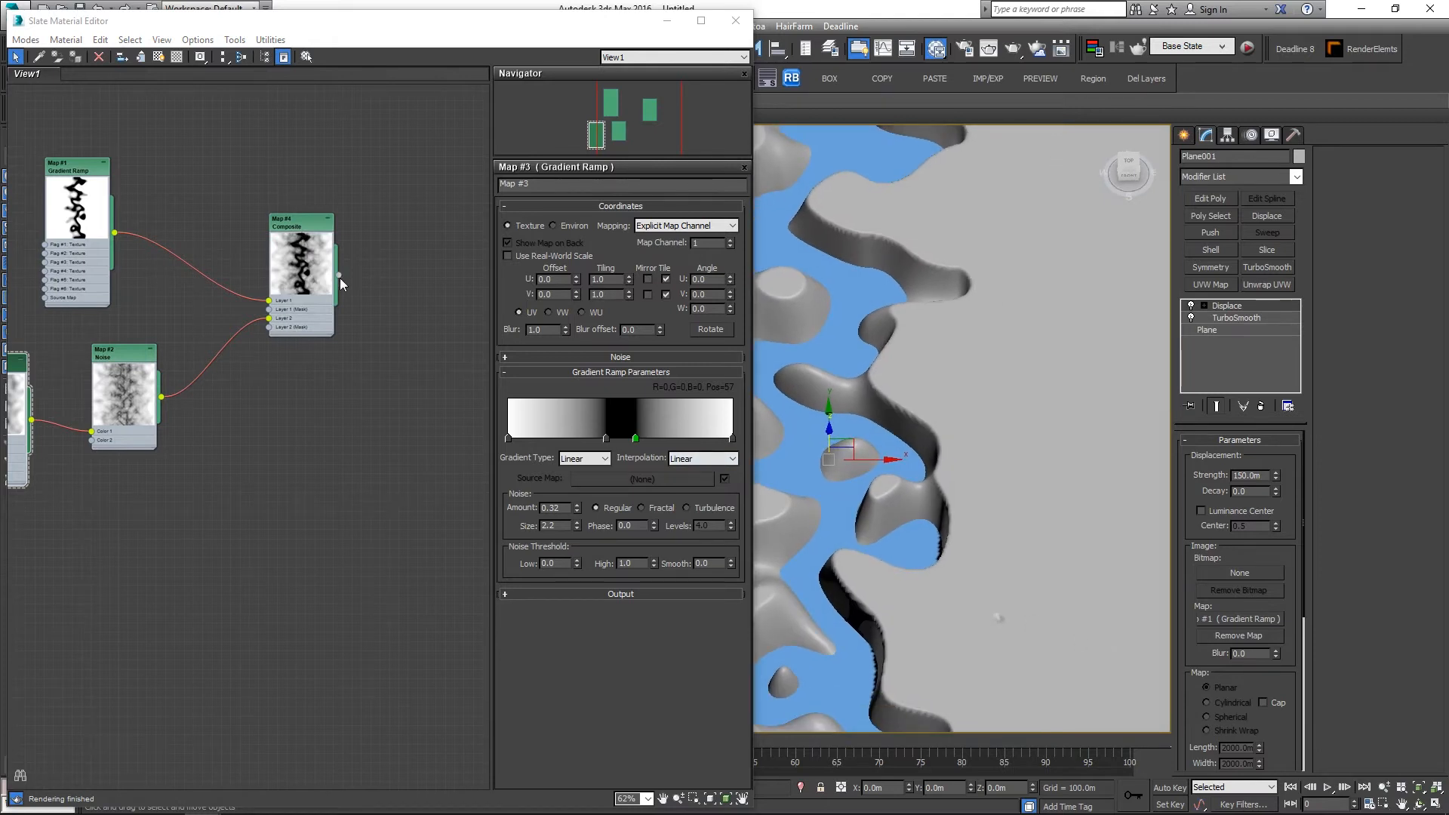
left_click_drag(338, 274, 1261, 624)
left_click(751, 457)
Step: Try the Noise map alone as the Displace modifier's map and restore the Composite map instance in its place
left_click_drag(161, 397, 1253, 622)
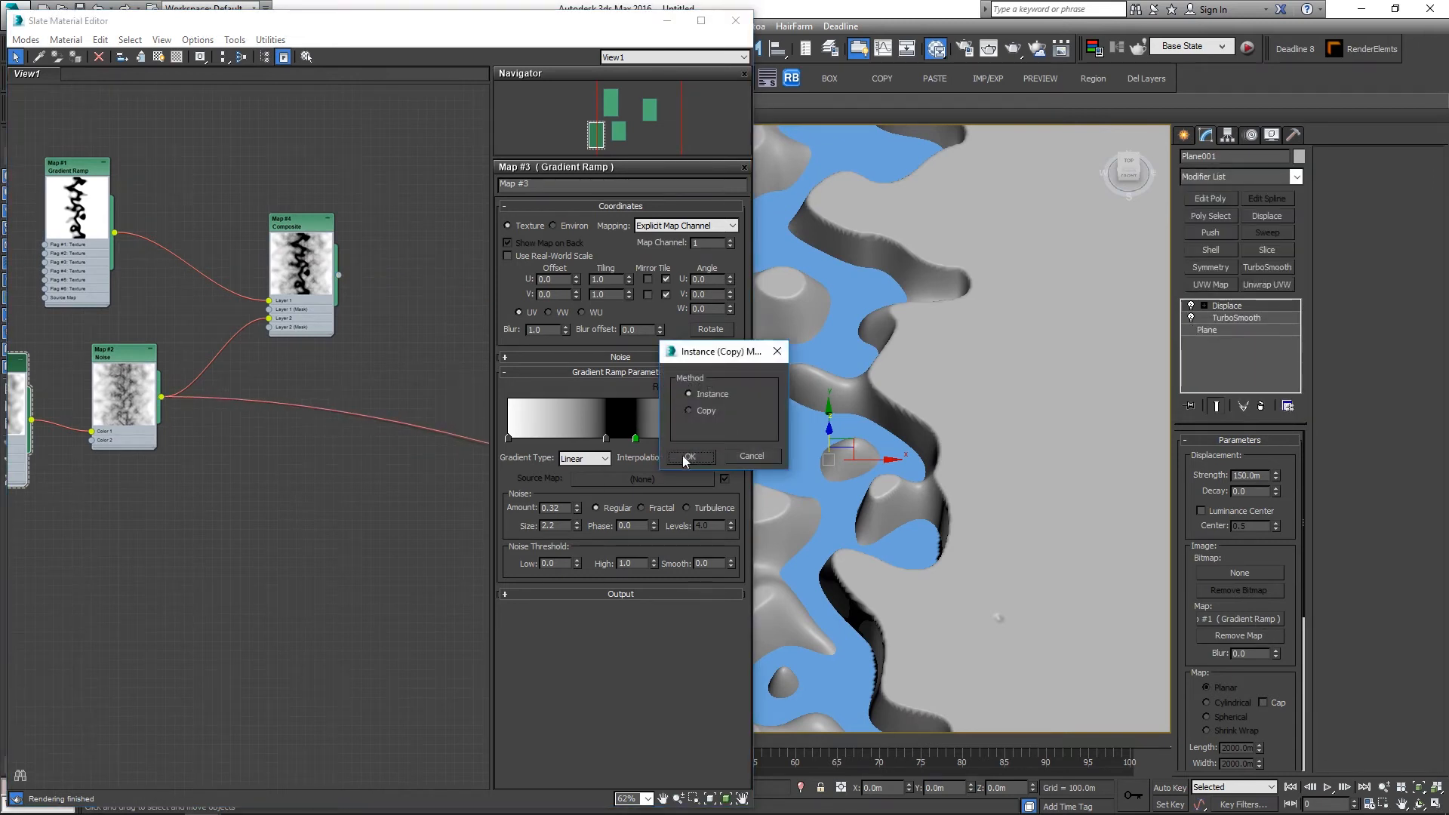
left_click(694, 458)
scroll(981, 457, "down", 5)
mouse_move(1011, 490)
middle_mouse_down("alt")
mouse_move(966, 445)
mouse_move(995, 472)
middle_mouse_up("alt")
left_click_drag(337, 287, 1271, 622)
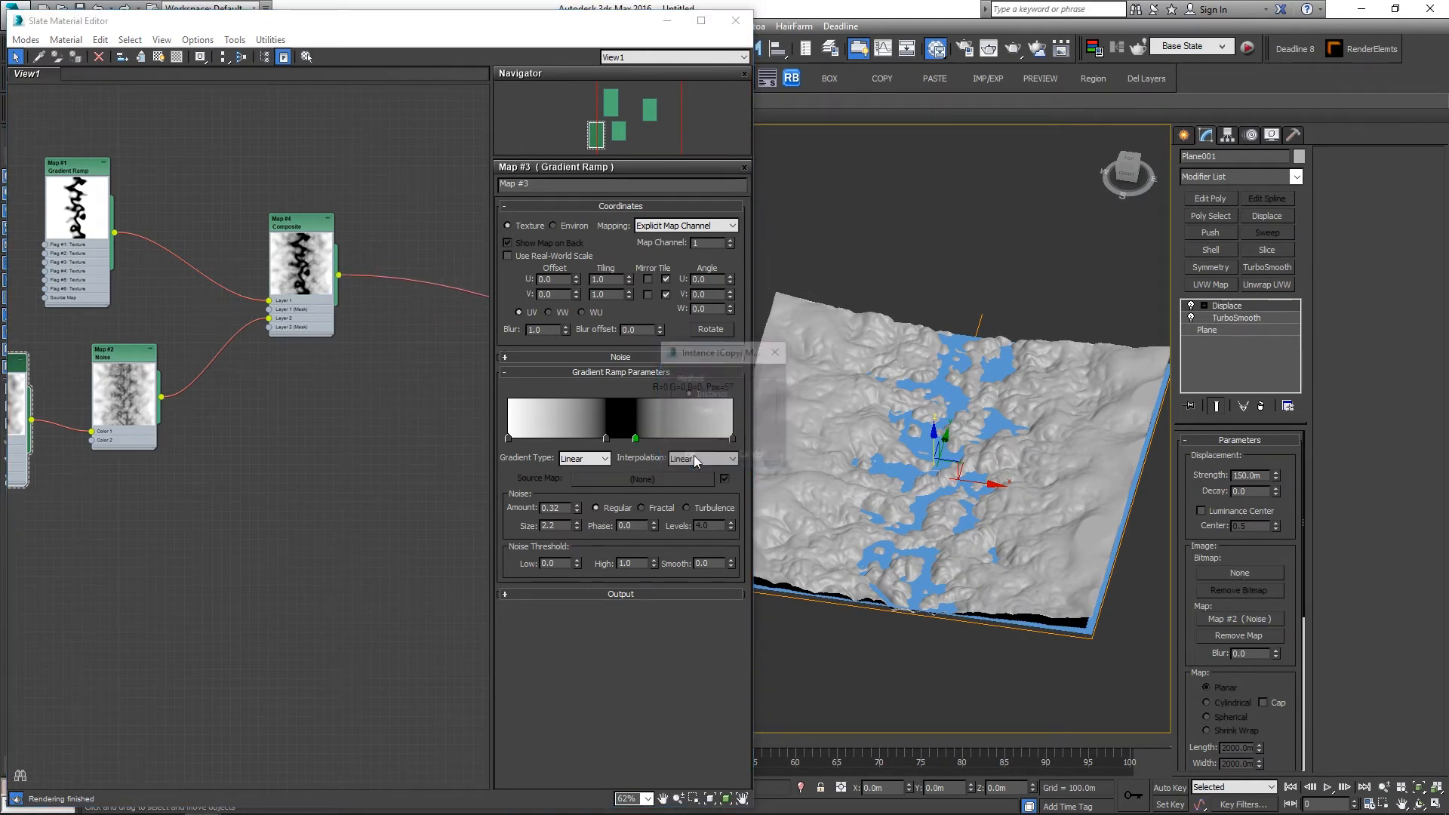
left_click(692, 456)
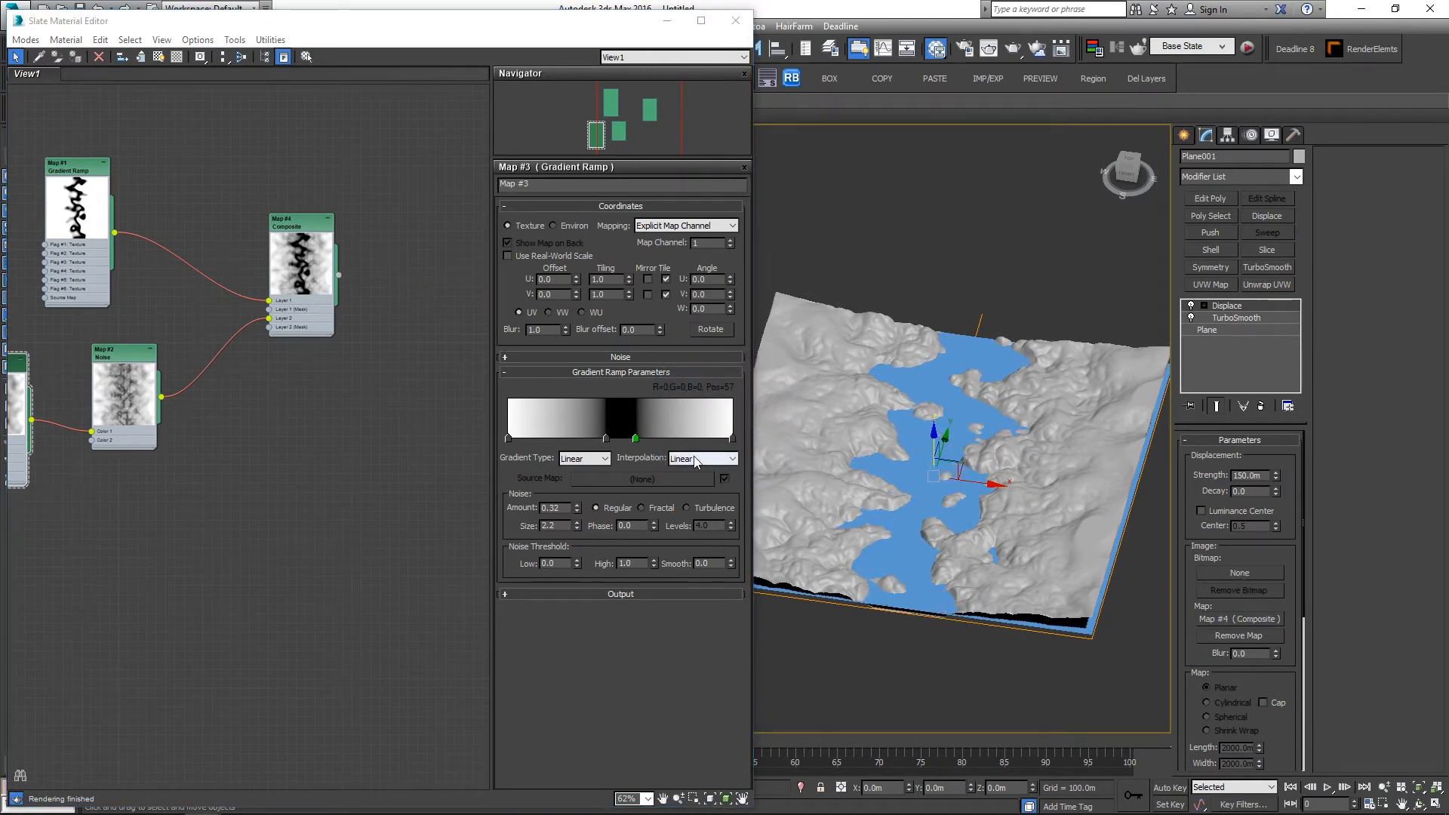
Step: Set the opacity of the Composite map's Layer 2 to 65
left_click_drag(298, 234, 307, 235)
middle_click_drag(933, 429, 951, 431, "alt")
double_click(309, 240)
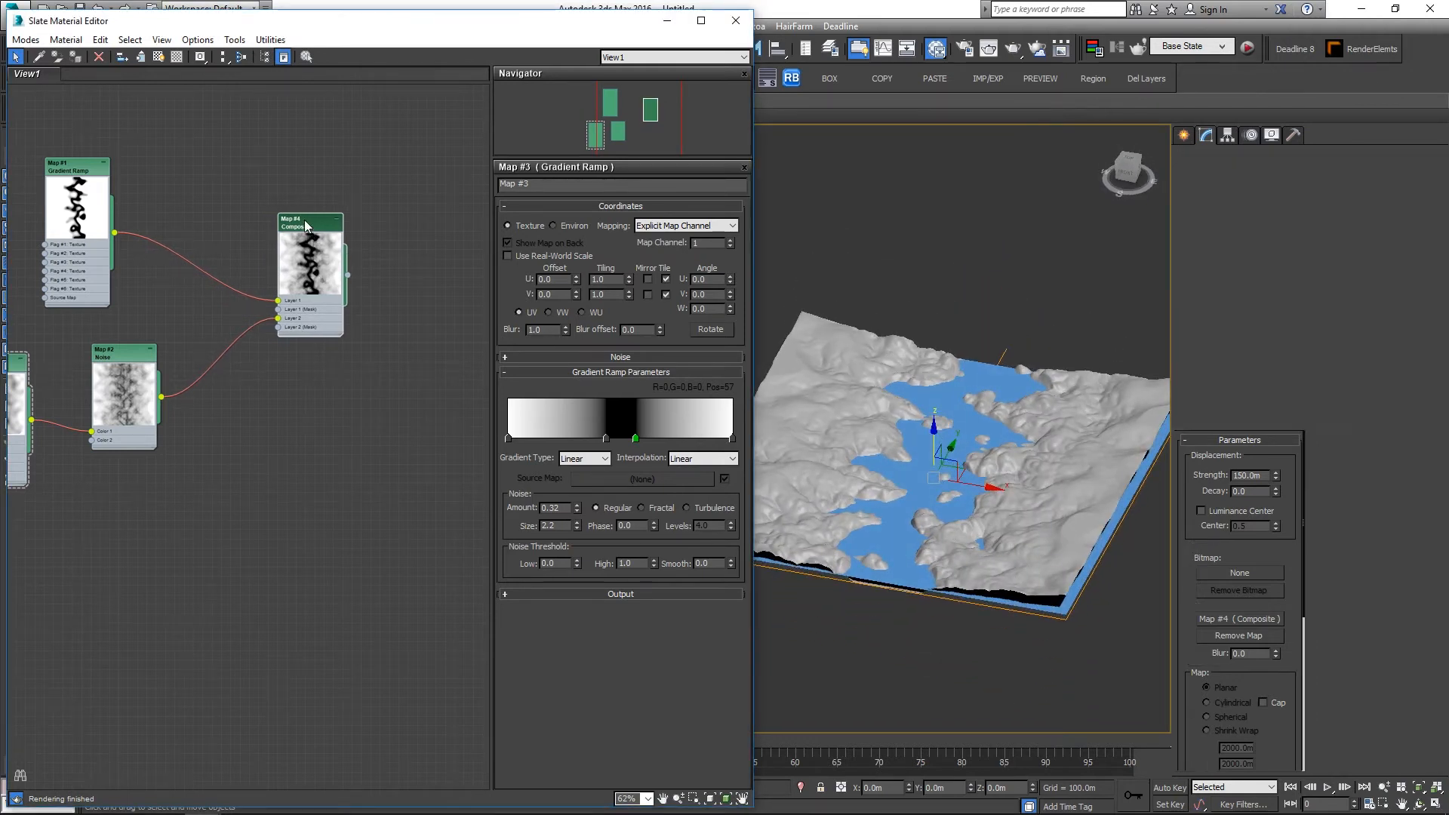
left_click_drag(675, 256, 696, 285)
Step: Shift the white flag before the black band of the original Gradient Ramp slightly closer to the band
double_click(104, 172)
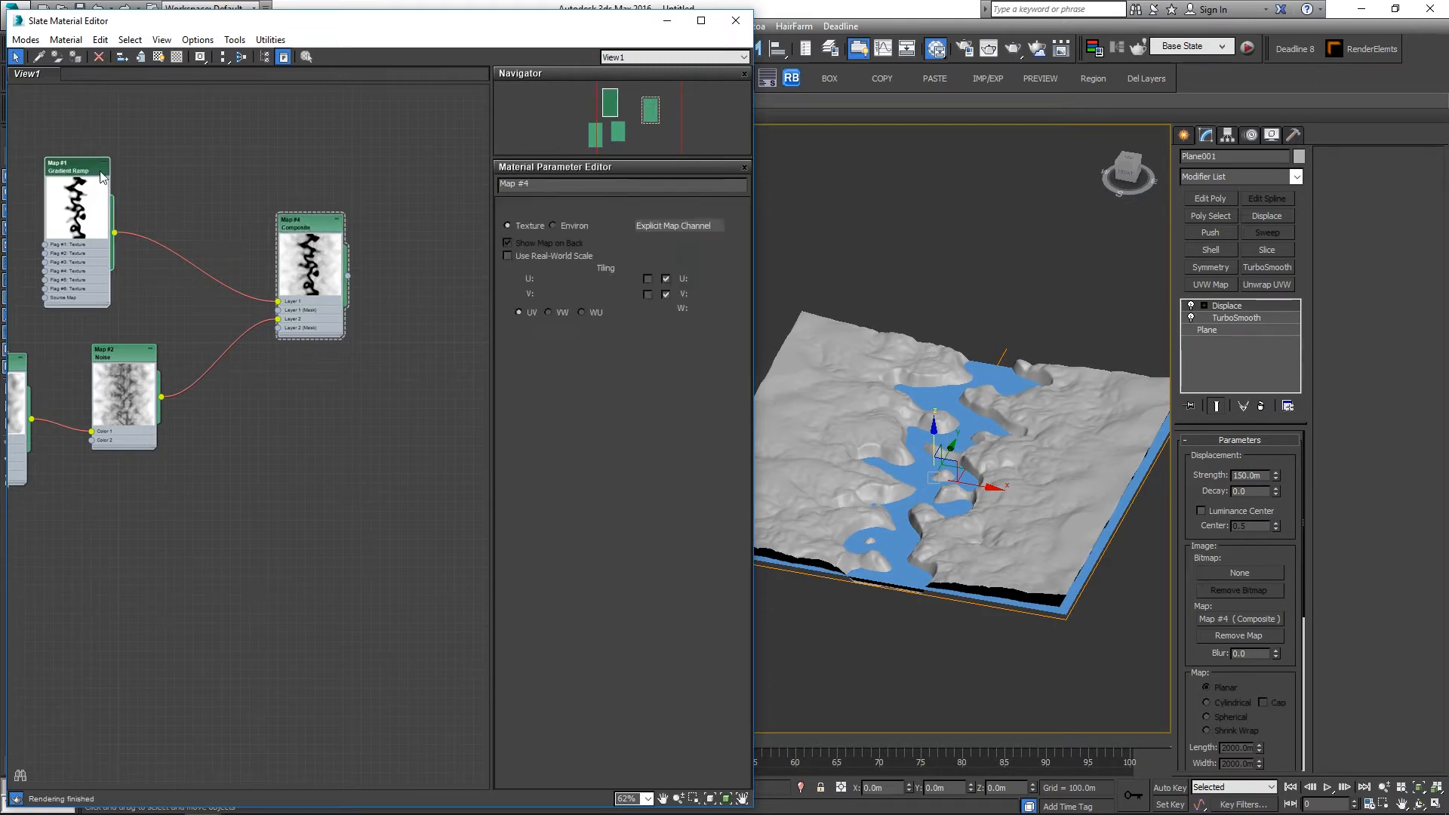
left_click(610, 438)
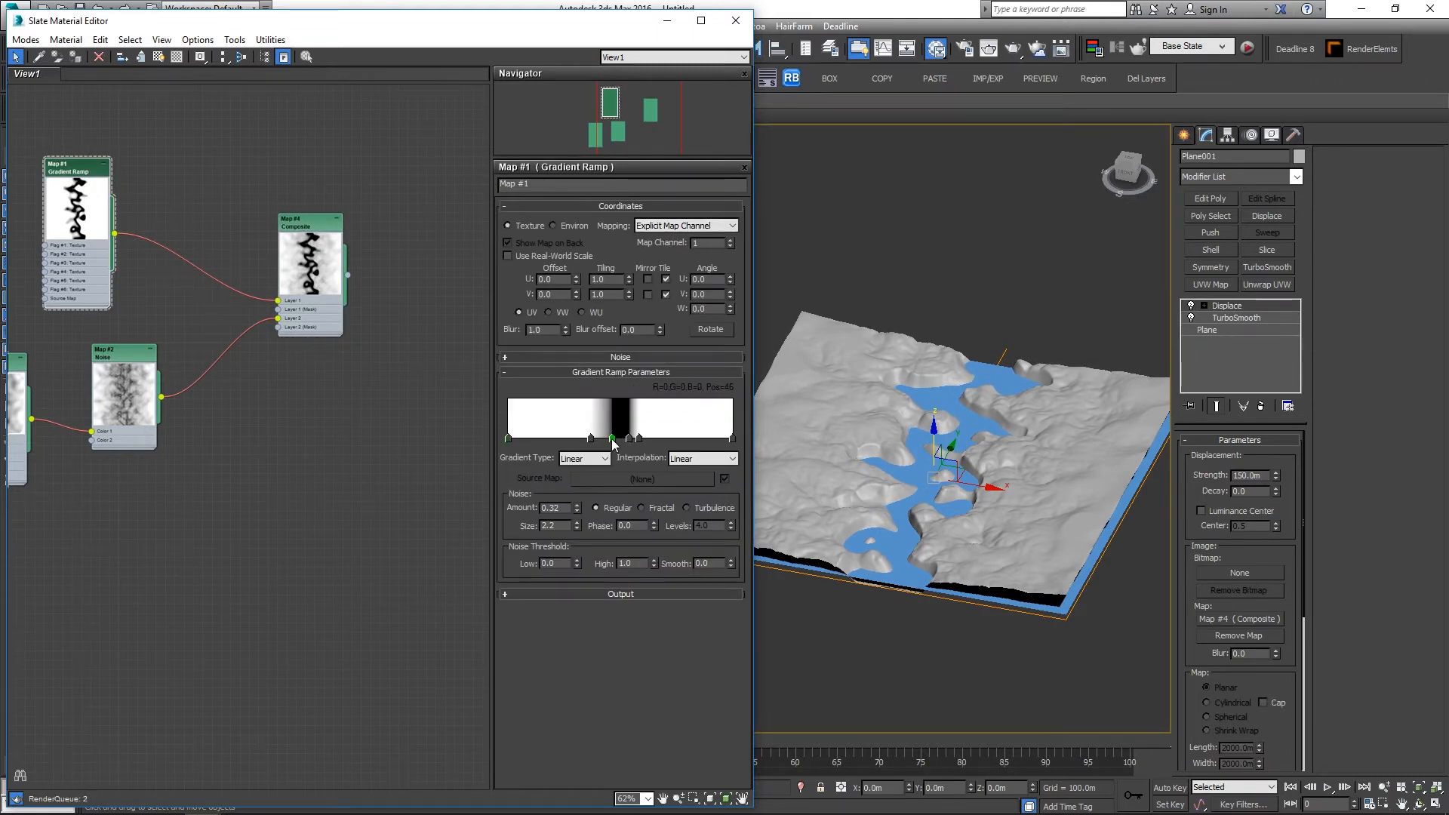
left_click(592, 440)
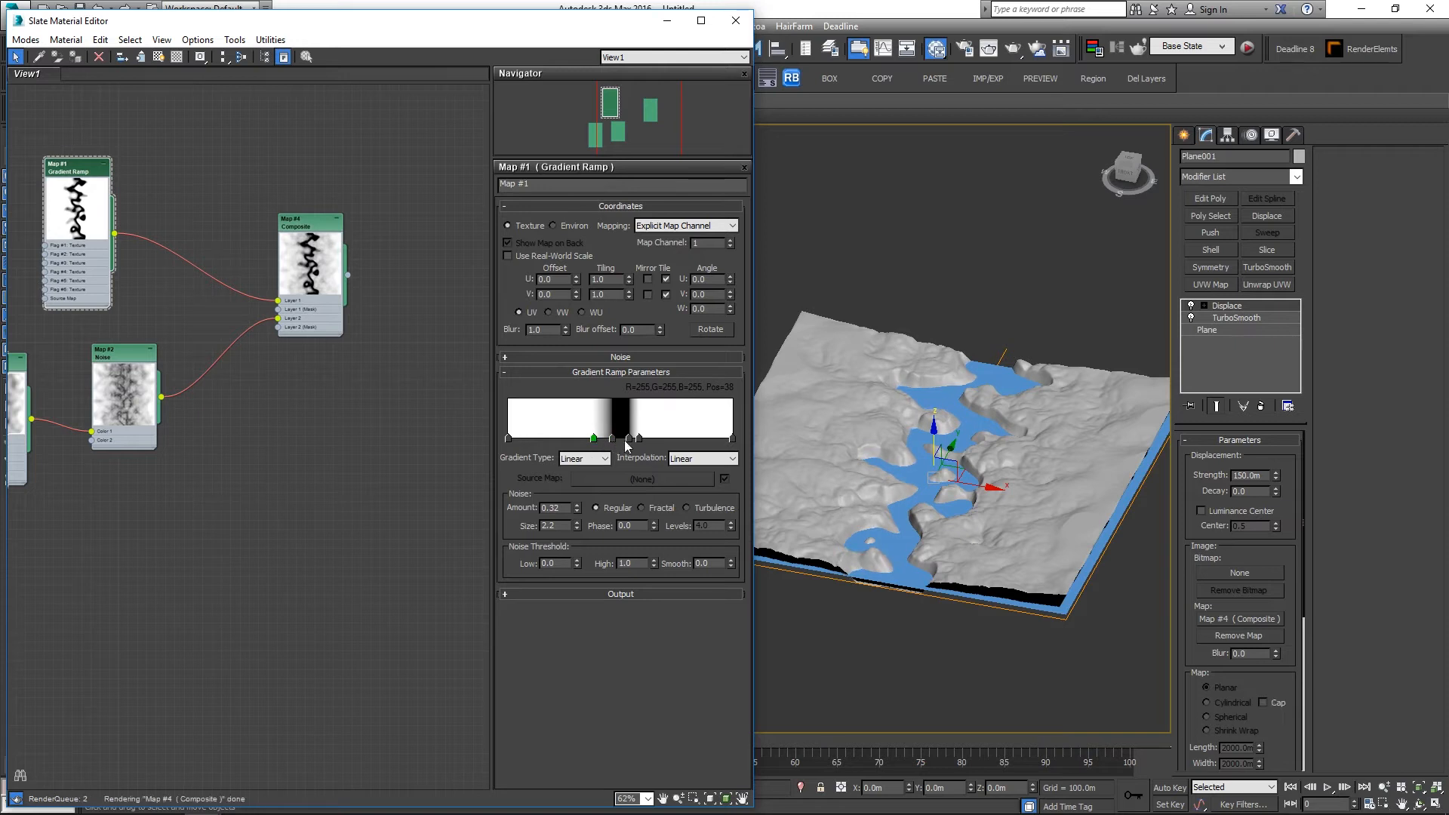
left_click_drag(612, 439, 597, 440)
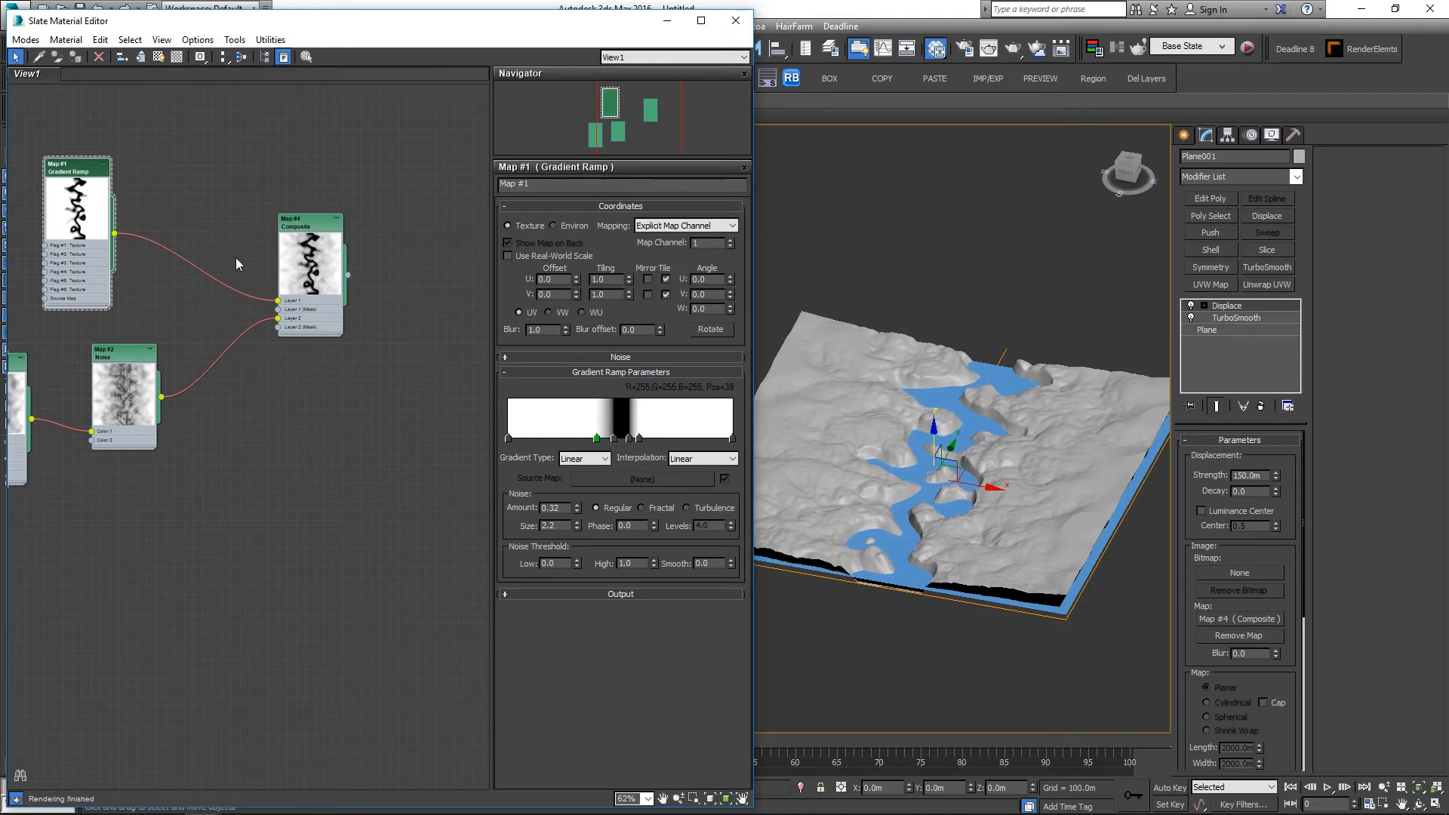
double_click(310, 226)
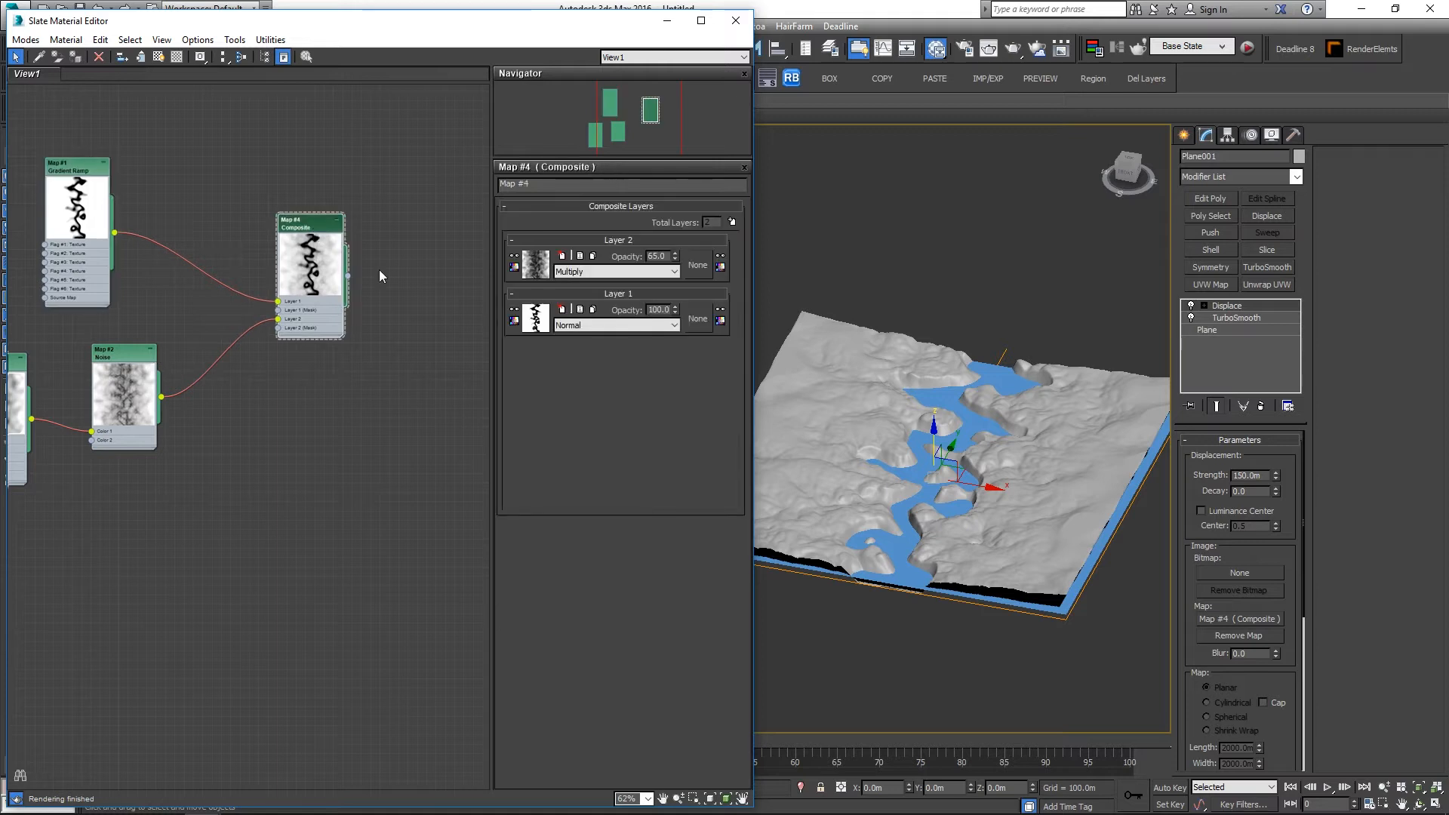
Step: Lower the blue water plane to a Z height of 10 m
scroll(935, 455, "up", 5)
middle_click_drag(936, 455, 948, 504, "alt")
scroll(902, 465, "down", 2)
scroll(949, 505, "down", 4)
scroll(964, 463, "up", 5)
left_click(964, 463)
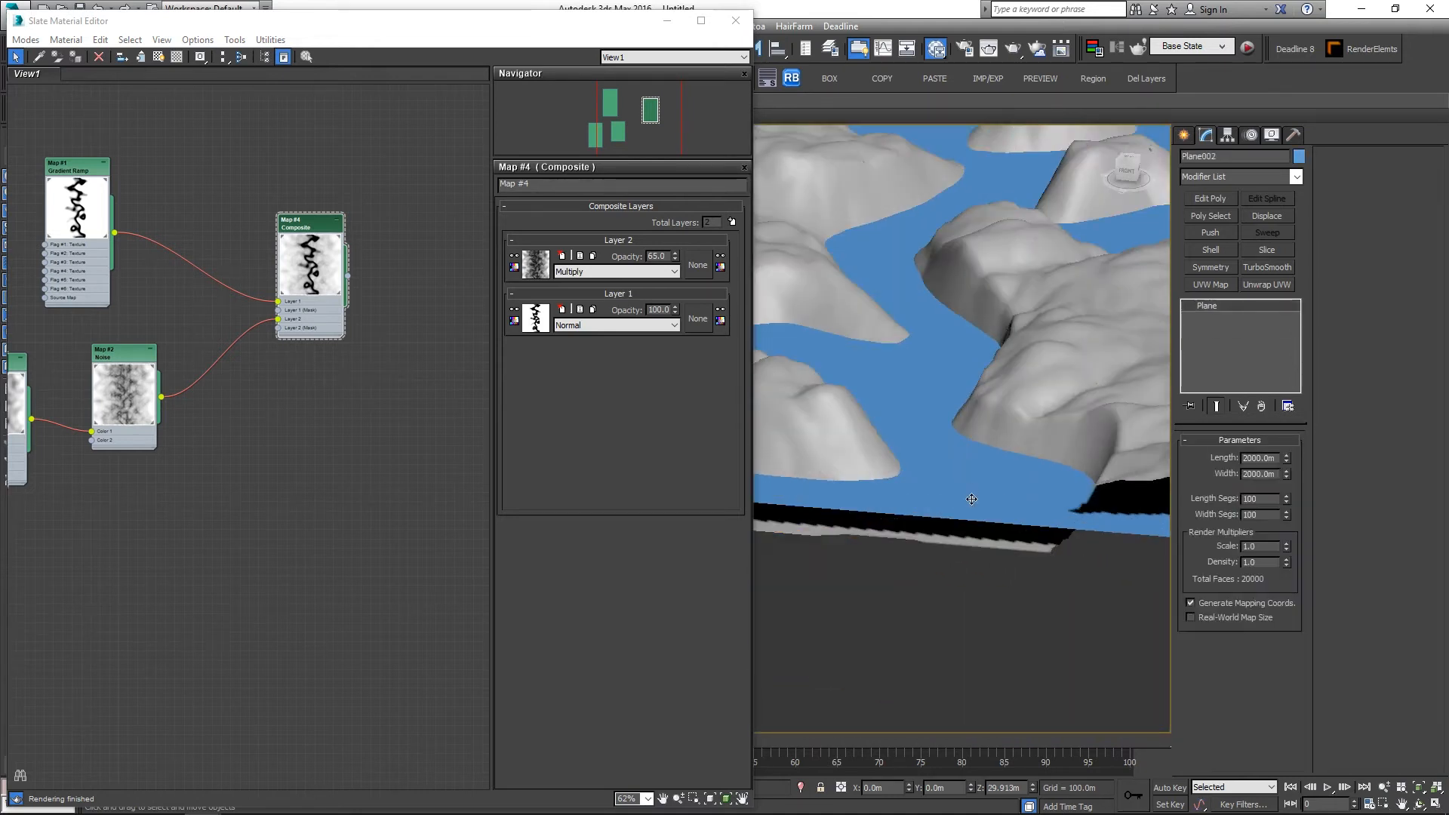
scroll(964, 457, "down", 4)
mouse_move(992, 272)
left_mouse_down()
mouse_move(992, 287)
mouse_move(992, 275)
left_mouse_up()
middle_click_drag(1030, 337, 1005, 352, "alt")
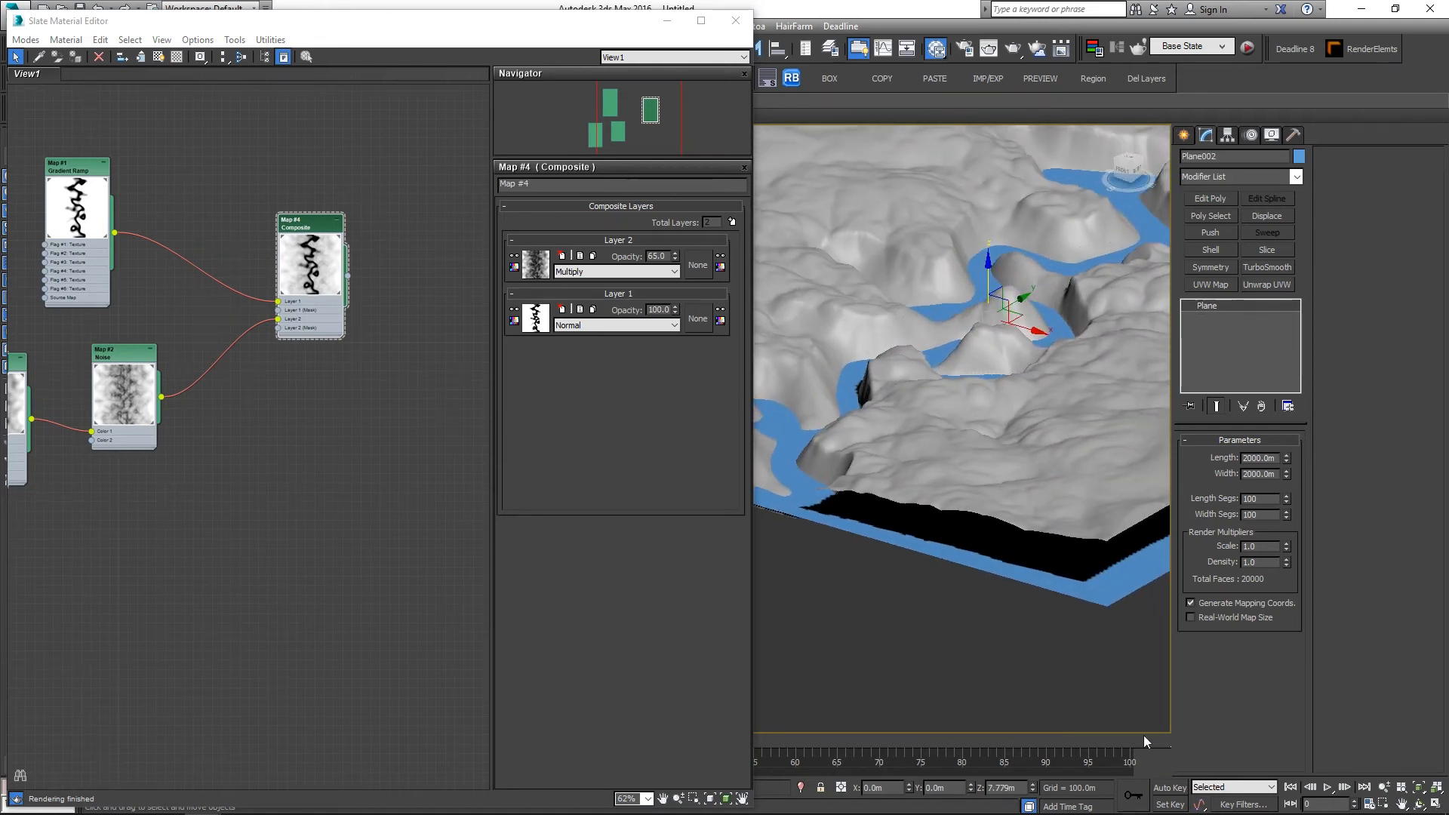
double_click(1012, 788)
type("10")
key("Return")
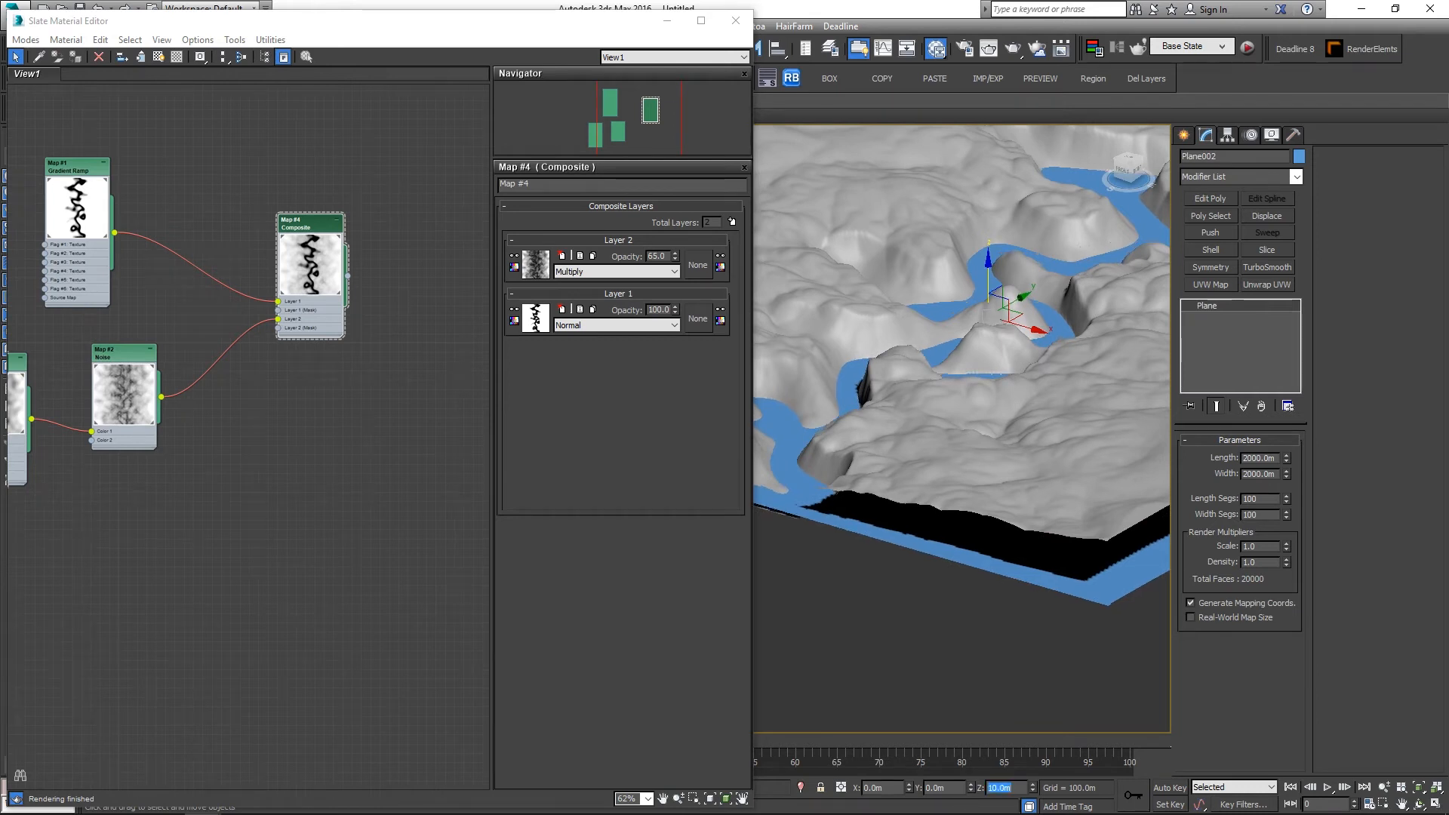
Step: Examine the terrain, river course and water level from several angles alongside the map network
middle_click_drag(1039, 439, 1057, 544, "alt")
scroll(1056, 543, "down", 3)
middle_click_drag(1056, 544, 1027, 538, "alt")
middle_click_drag(1110, 457, 907, 245, "alt")
scroll(964, 514, "up", 3)
middle_click_drag(905, 487, 1055, 487, "alt")
middle_click_drag(366, 454, 637, 412)
scroll(354, 416, "down", 1)
left_click_drag(349, 217, 280, 217)
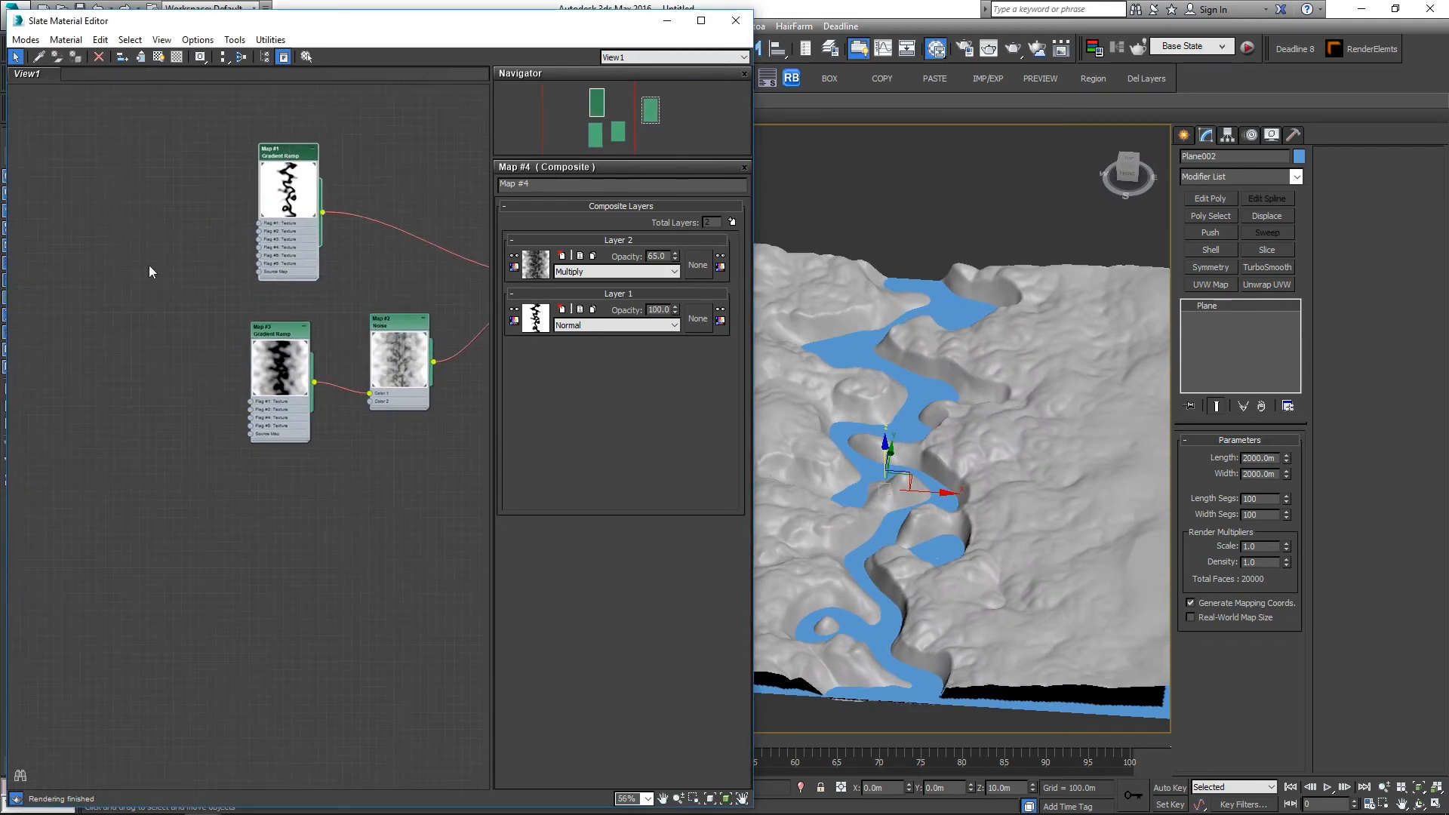
middle_click_drag(996, 460, 856, 537, "alt")
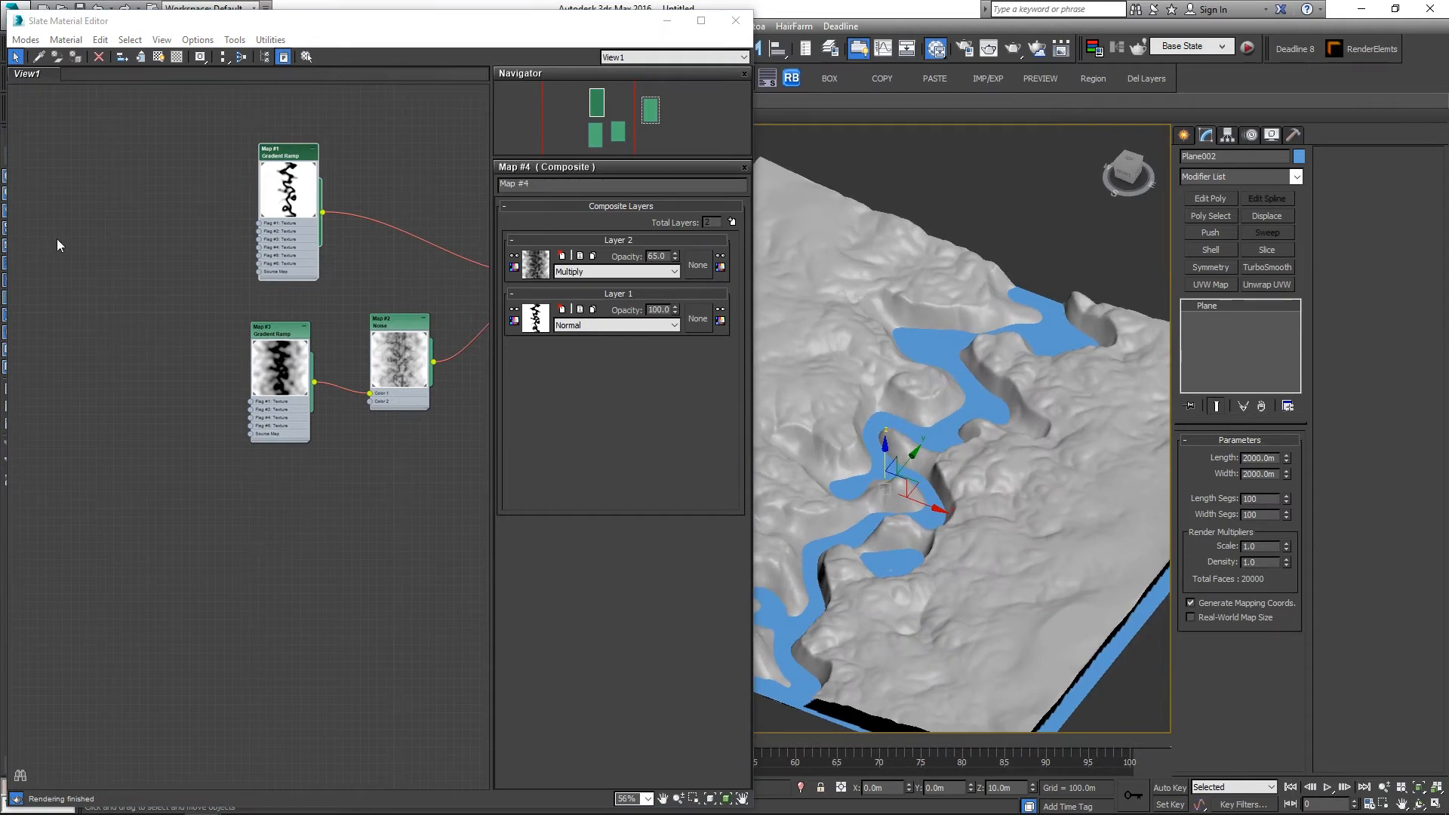
Step: Try adding a Bezier Float controller node beside the Gradient Ramps and delete it
middle_click_drag(116, 342, 246, 327)
right_click(153, 237)
mouse_move(215, 284)
mouse_move(335, 287)
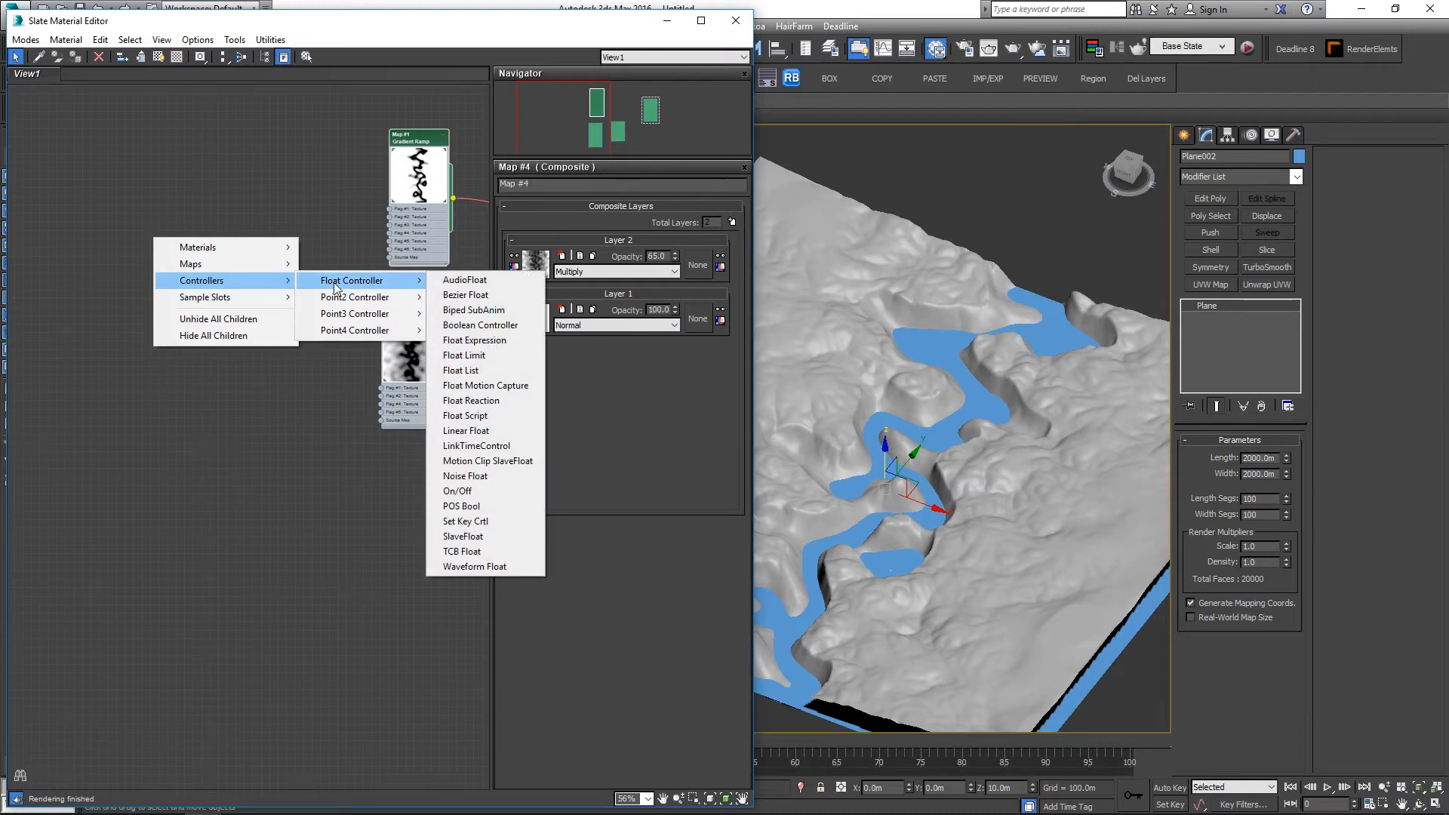
left_click(468, 295)
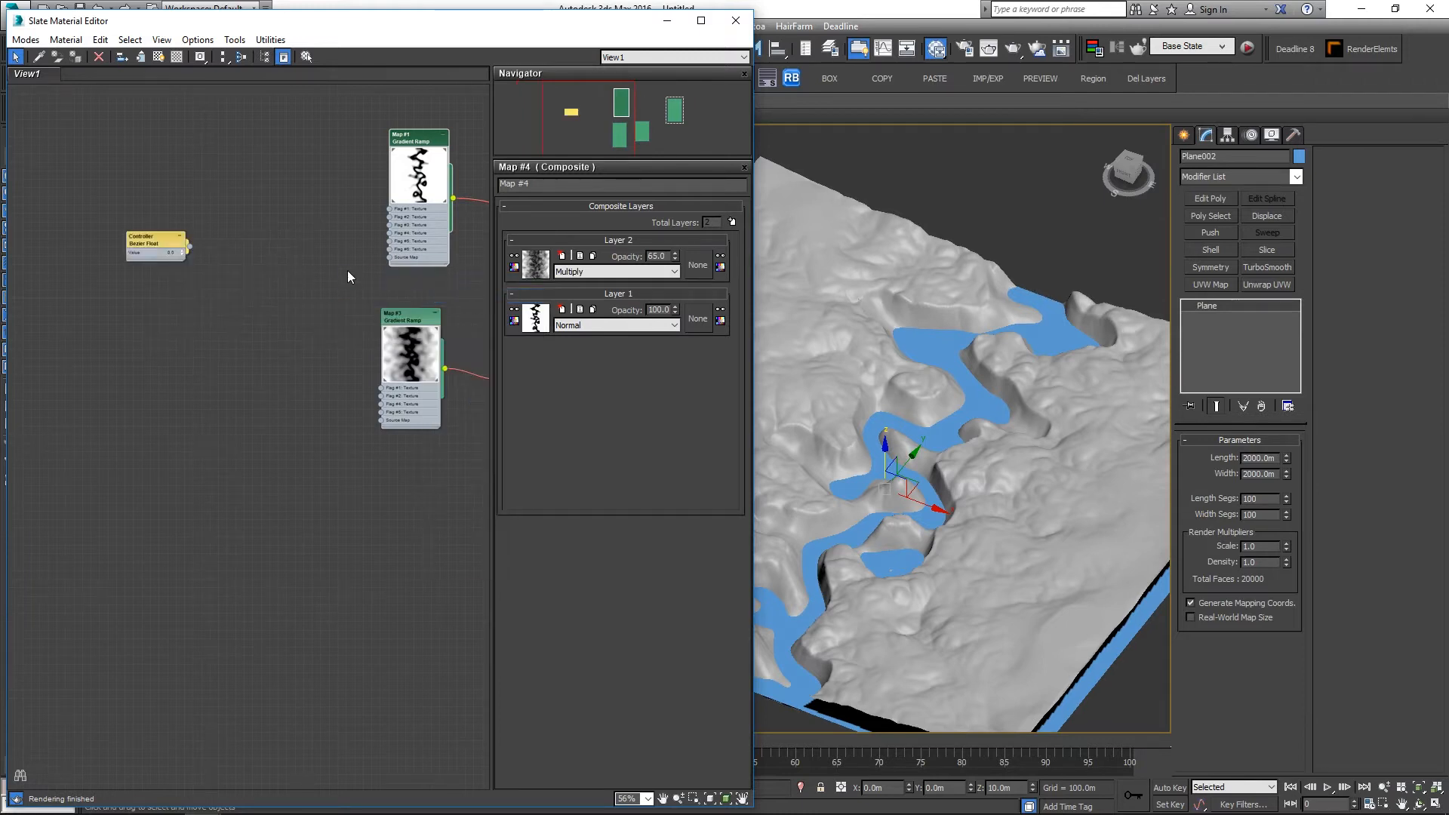
left_click_drag(428, 151, 301, 130)
left_click(143, 243)
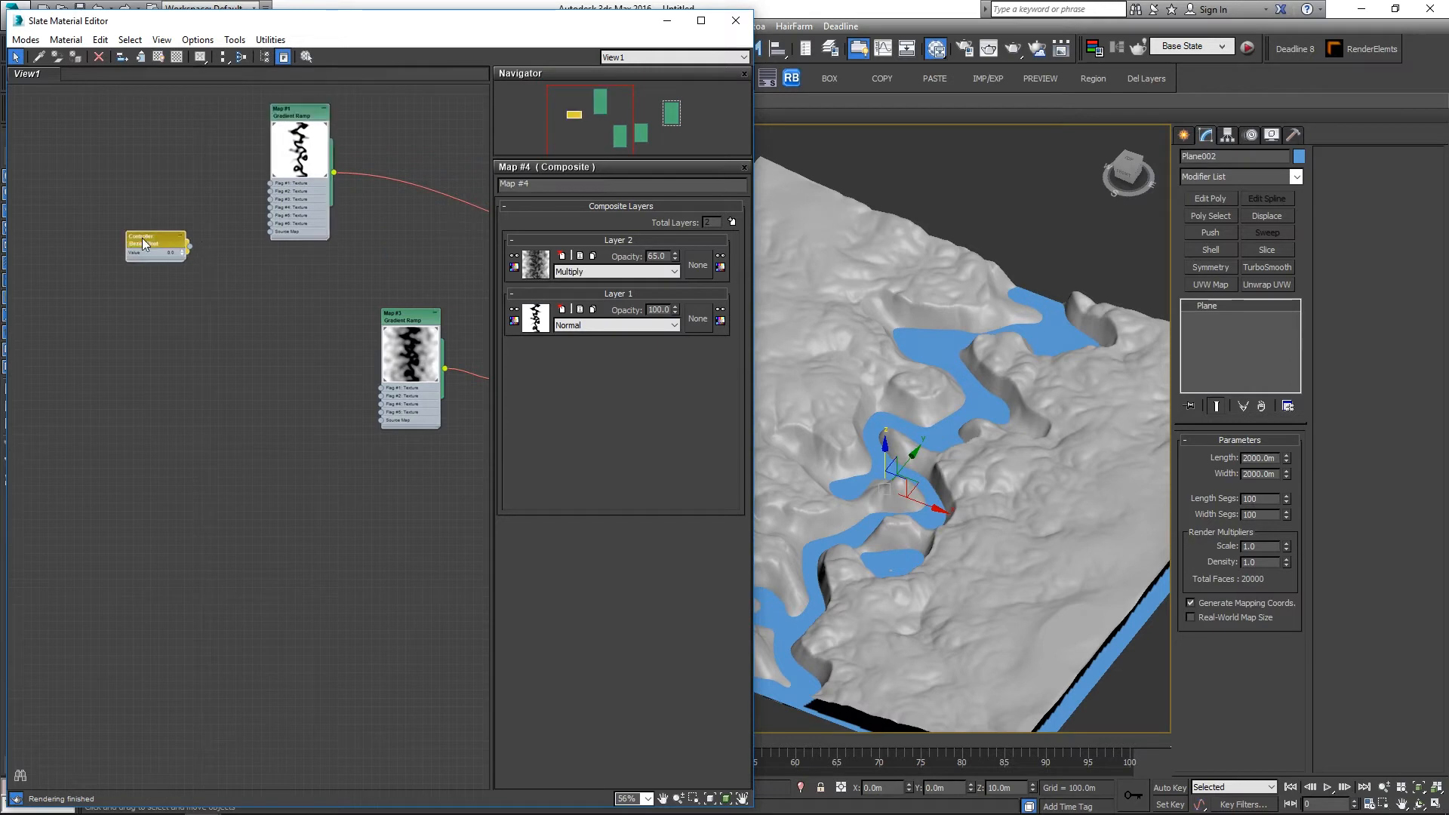
key("Delete")
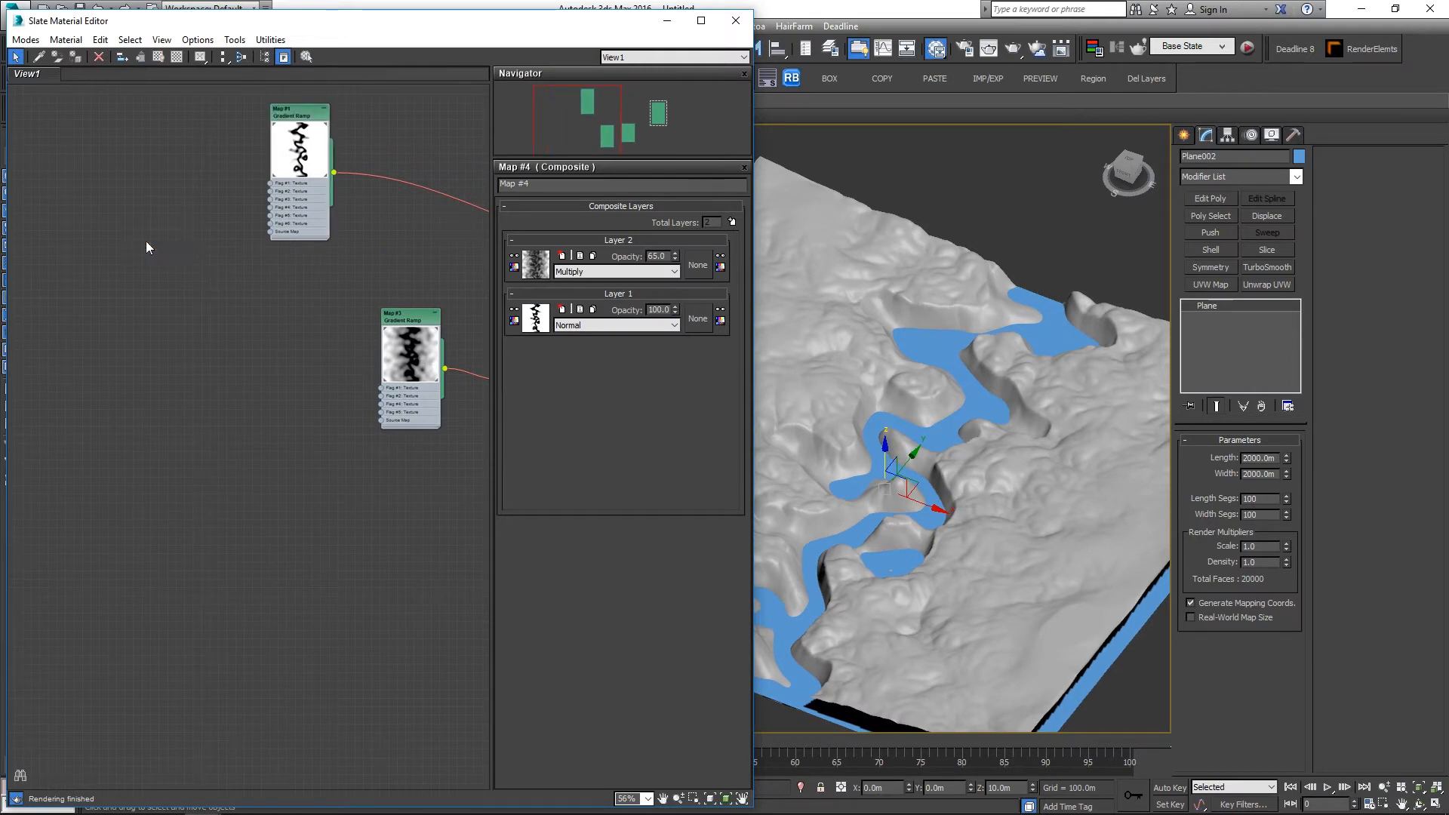
Step: Move the original Gradient Ramp node back near the other maps and try a different noise Phase on it
left_click_drag(296, 119, 398, 128)
double_click(398, 129)
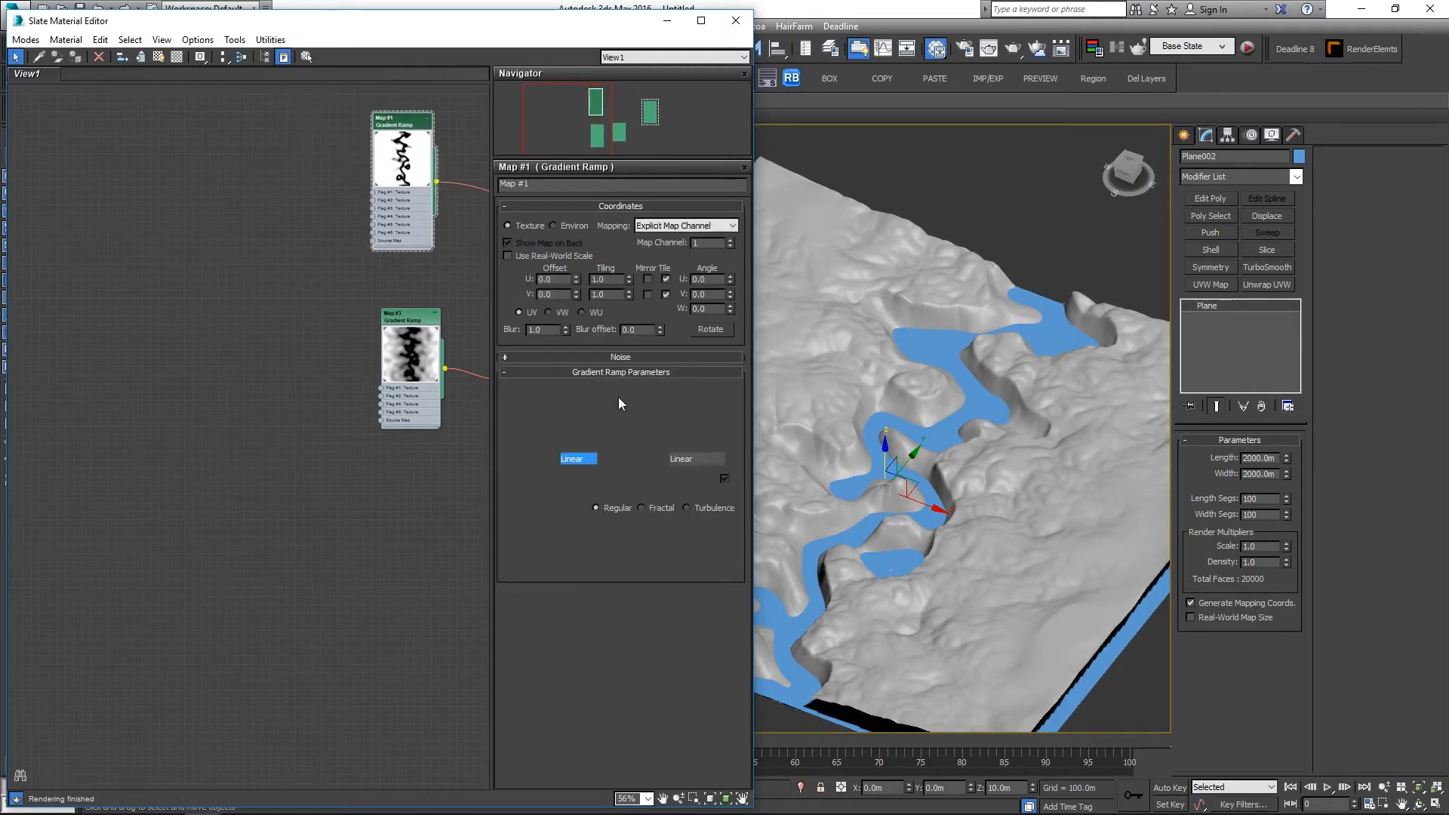
left_click_drag(653, 526, 668, 554)
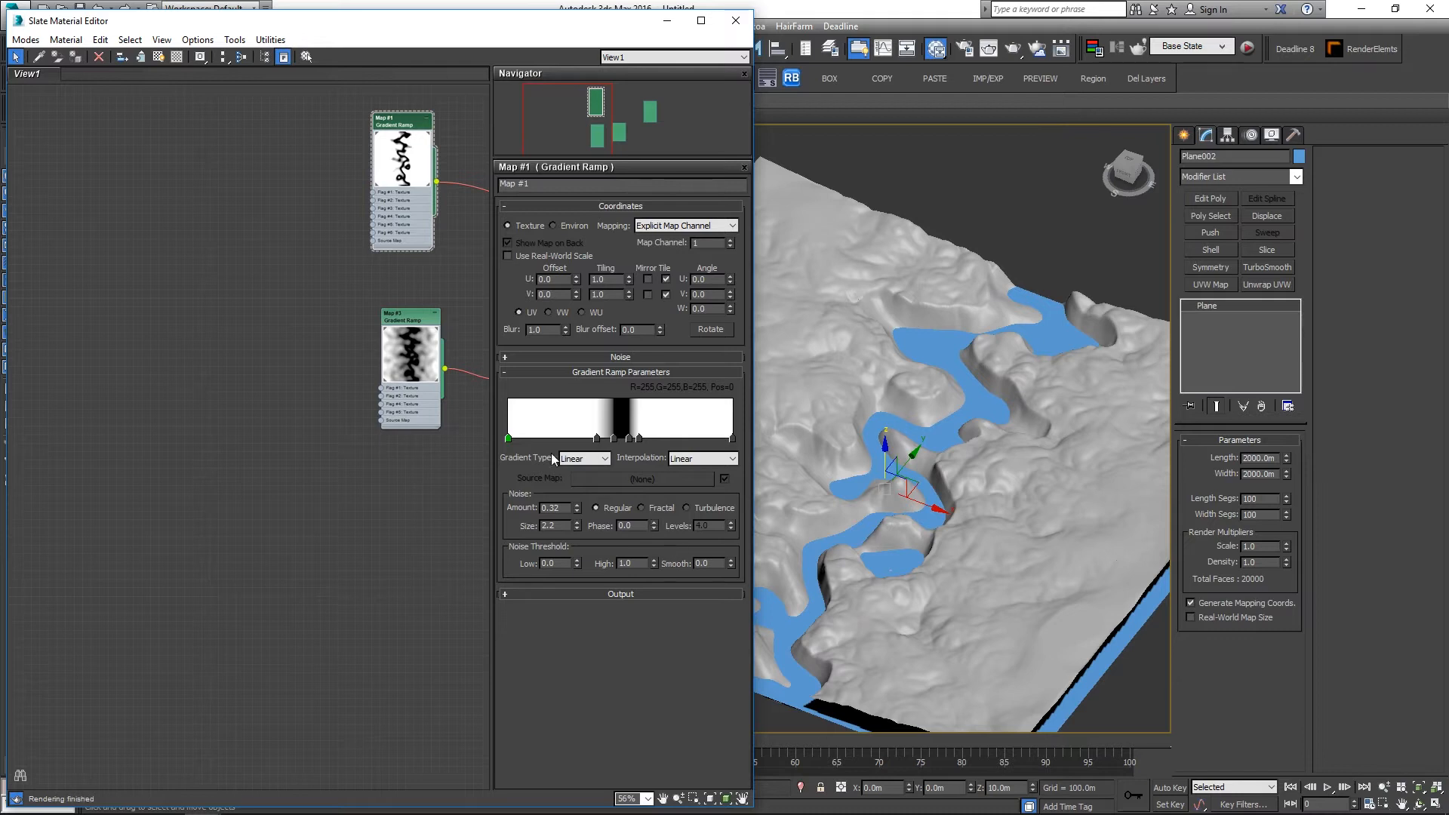
Step: Reduce the iterations of the TurboSmooth modifier beneath the terrain plane's Displace to 1
middle_click_drag(1099, 455, 1057, 435, "alt")
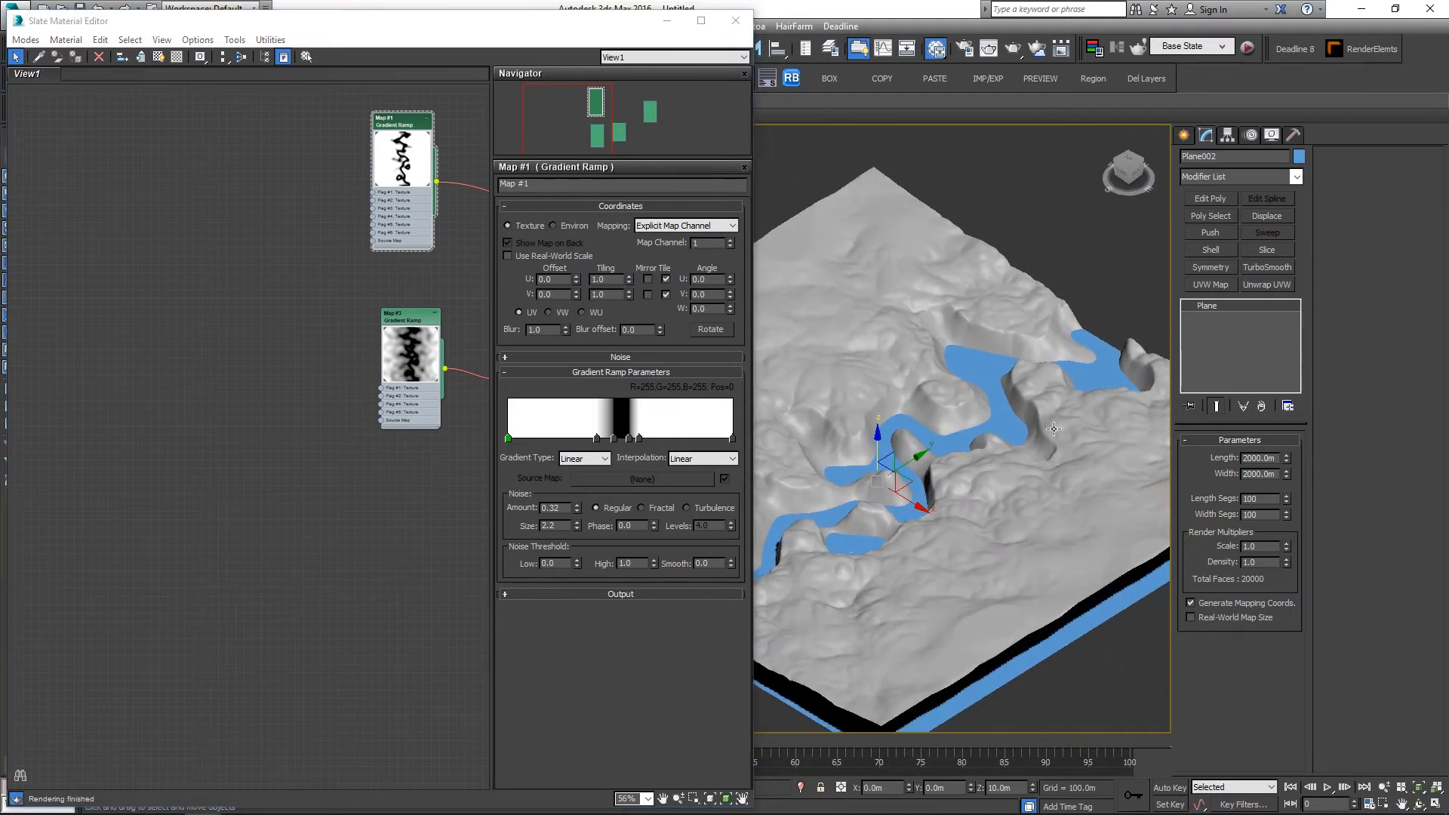
middle_click_drag(360, 305, 285, 330)
middle_click_drag(990, 507, 860, 427, "alt")
middle_click_drag(282, 327, 48, 403)
middle_click_drag(422, 437, 359, 437)
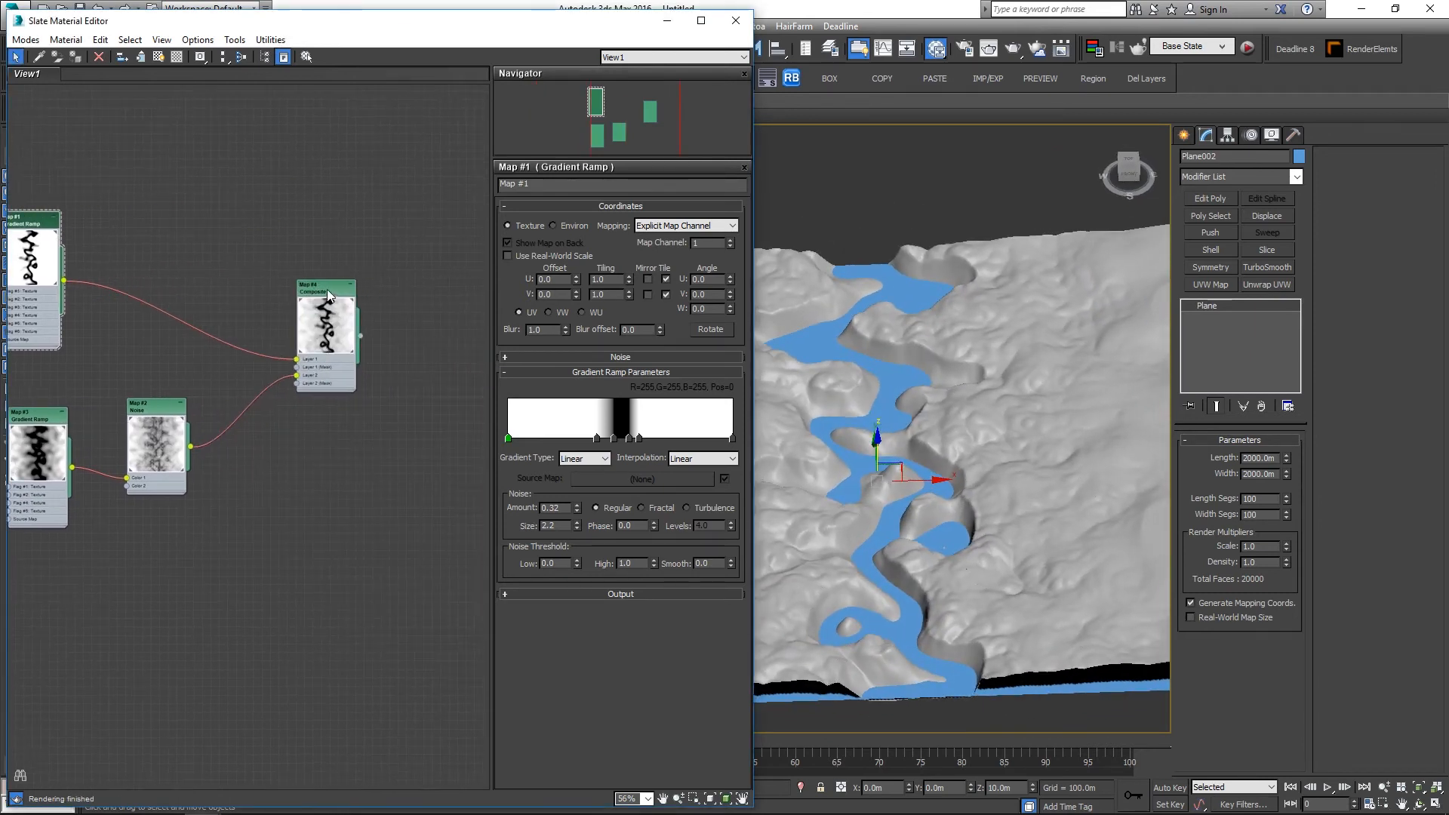
left_click_drag(327, 291, 320, 279)
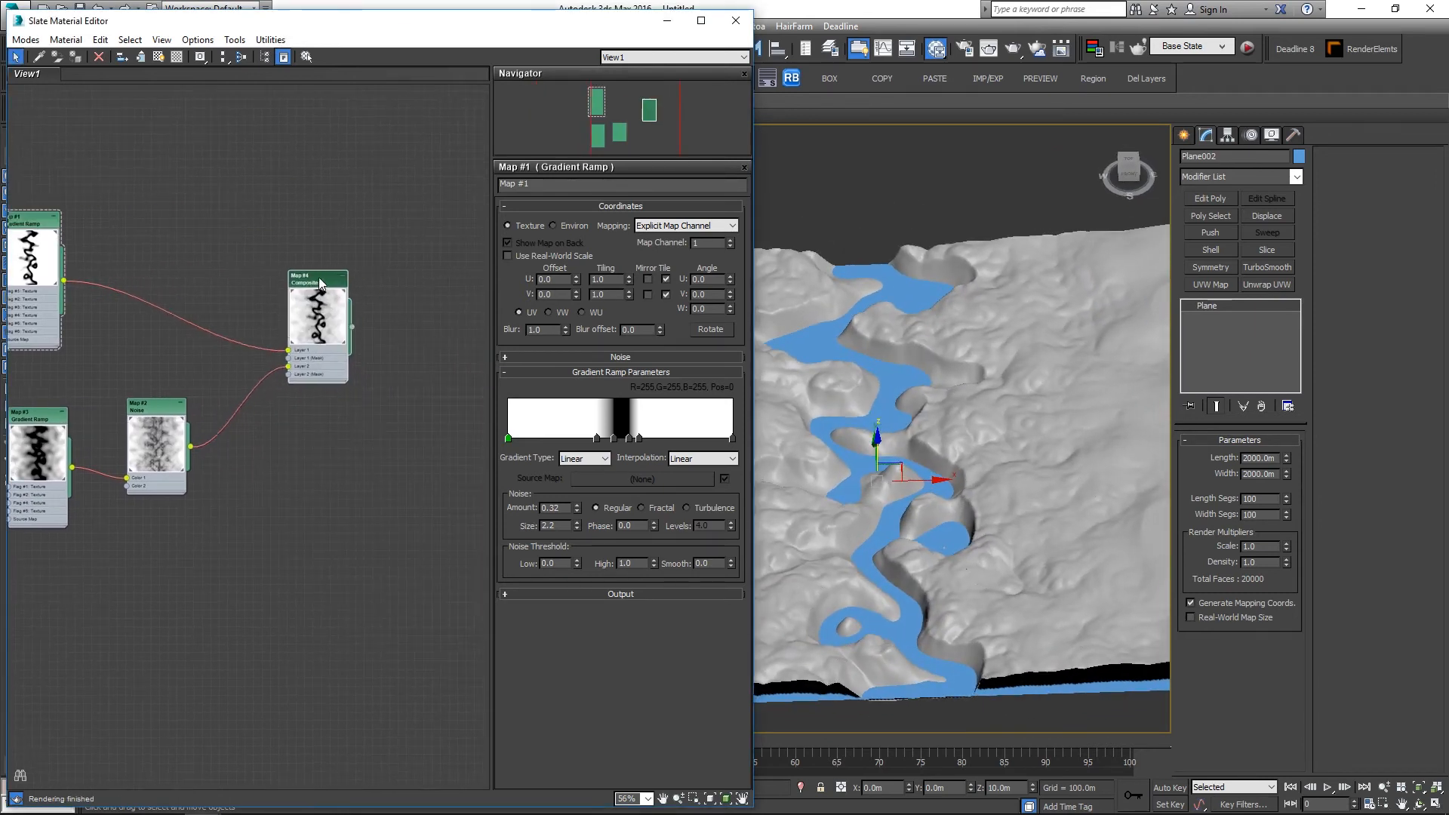
left_click(1094, 242)
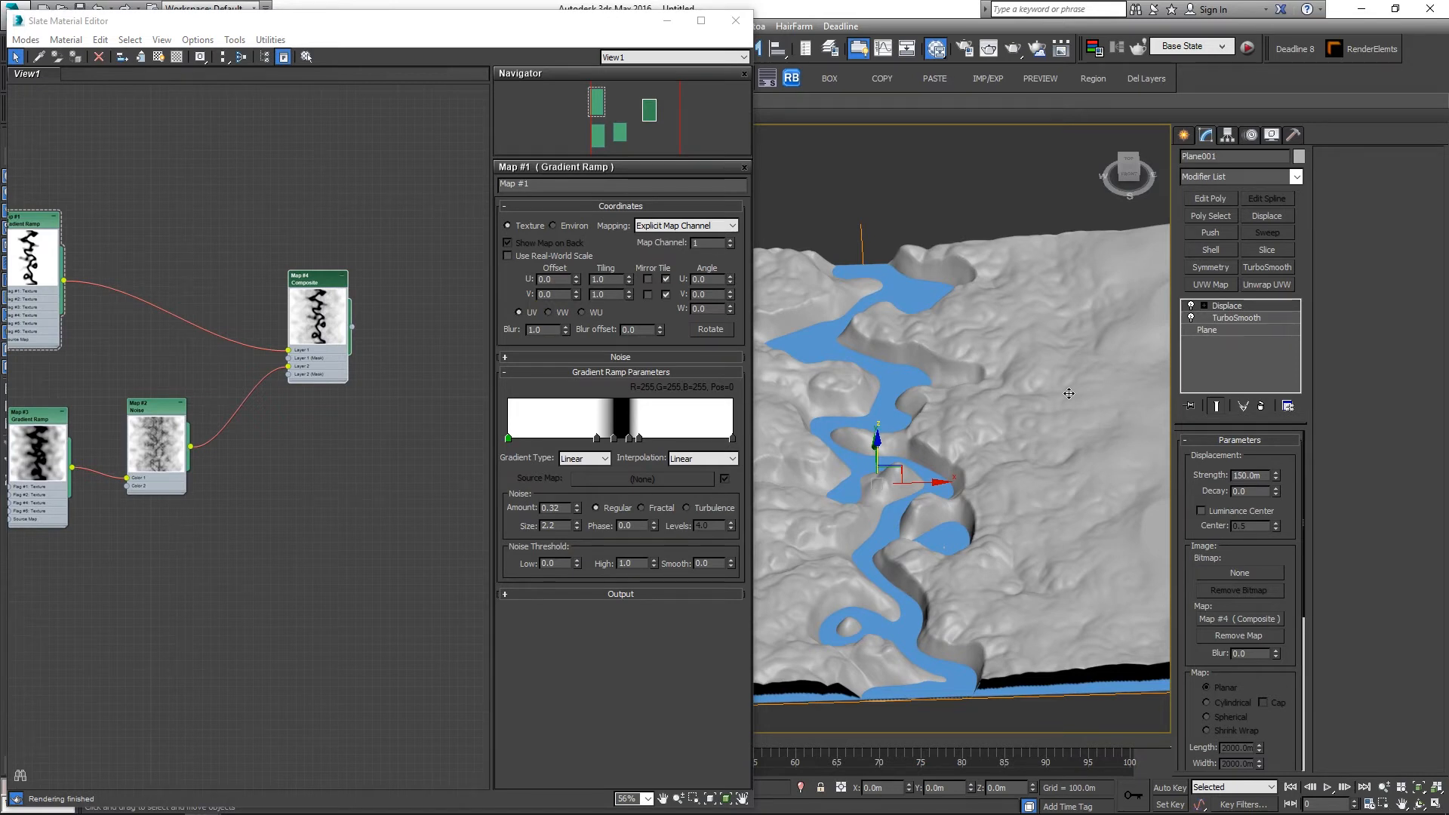
left_click(1236, 318)
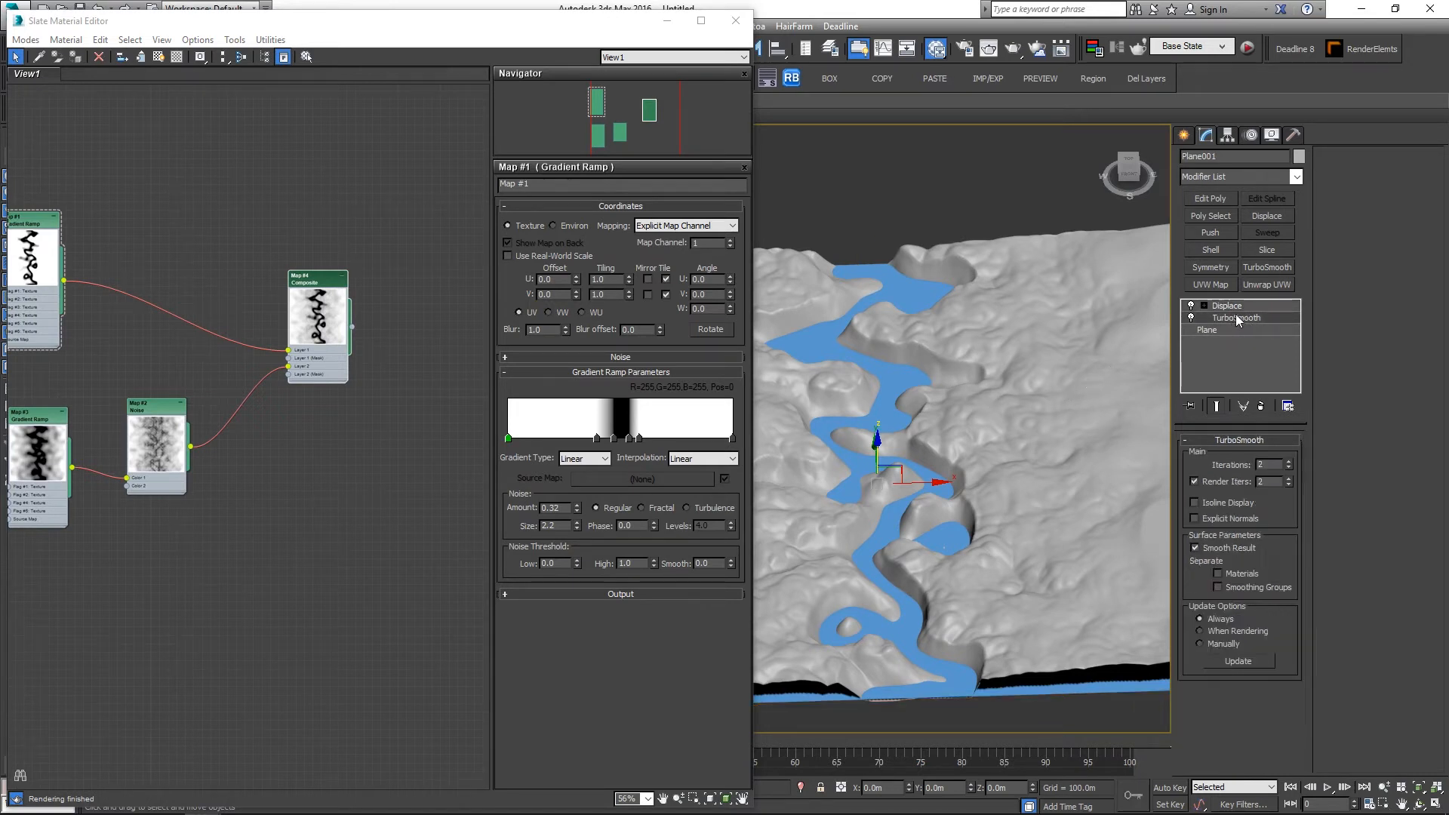
left_click(1289, 468)
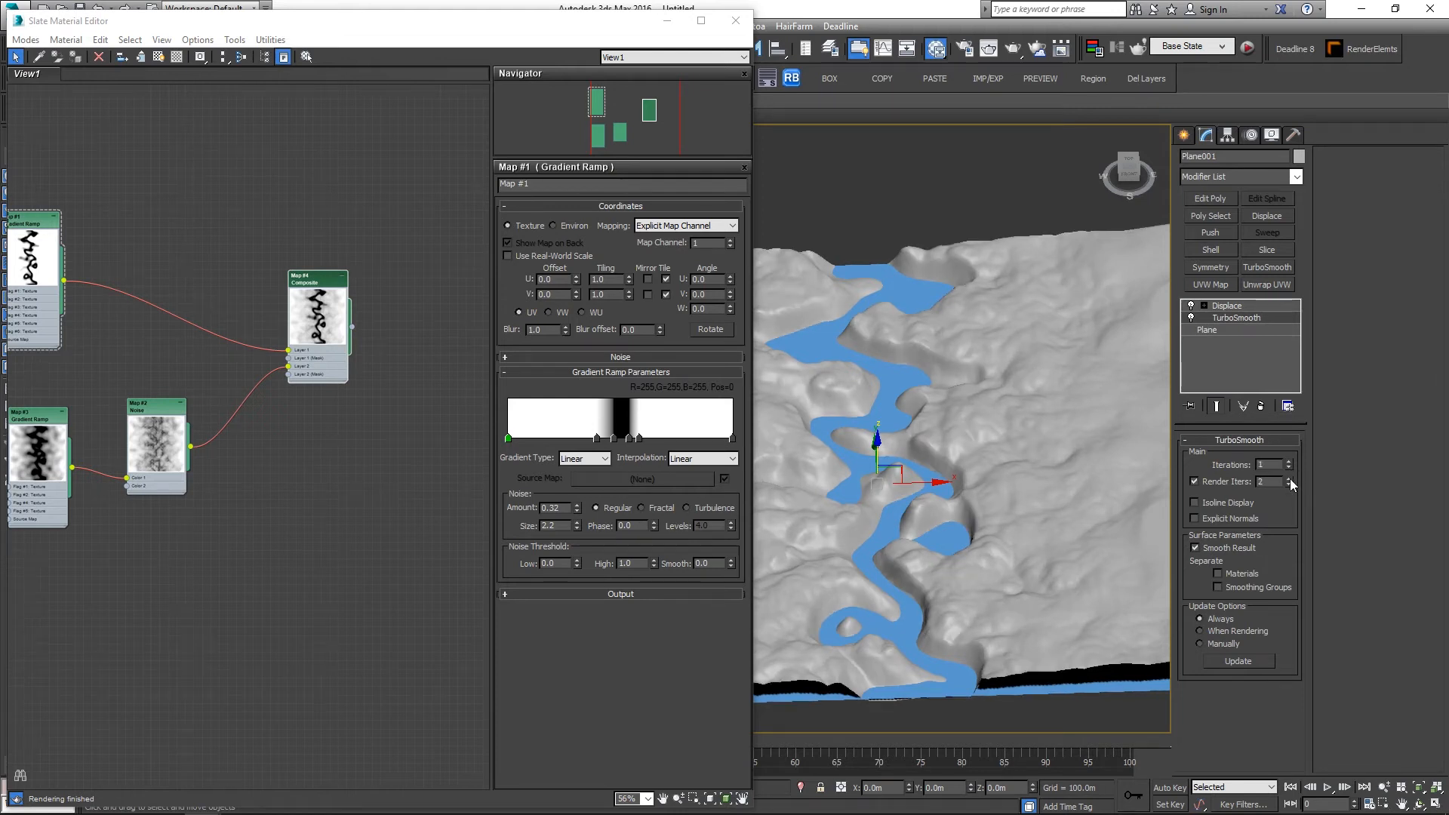
Step: Add a second TurboSmooth and a second Displace modifier above the existing Displace on the terrain plane
left_click(1248, 304)
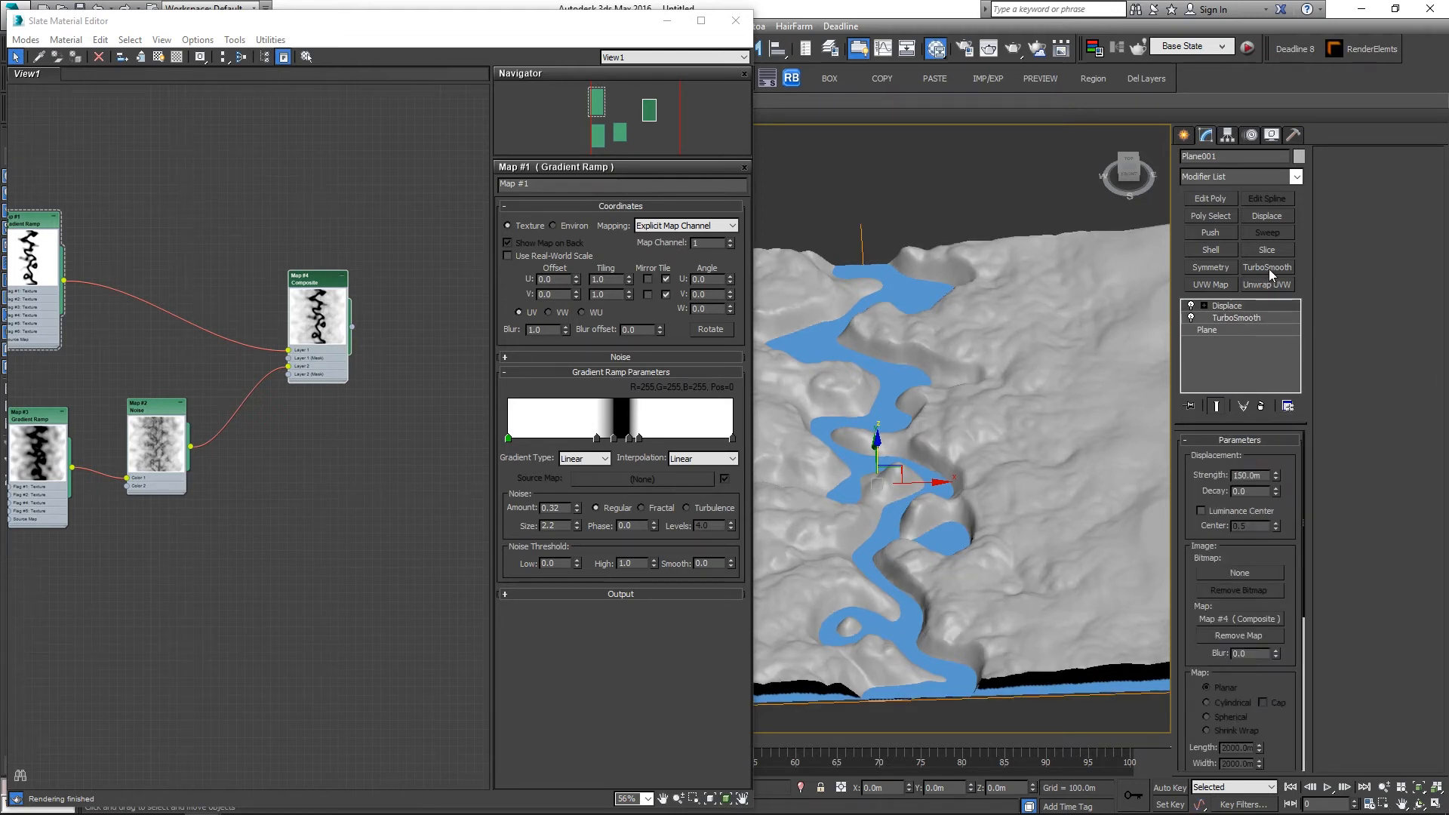
left_click(1270, 268)
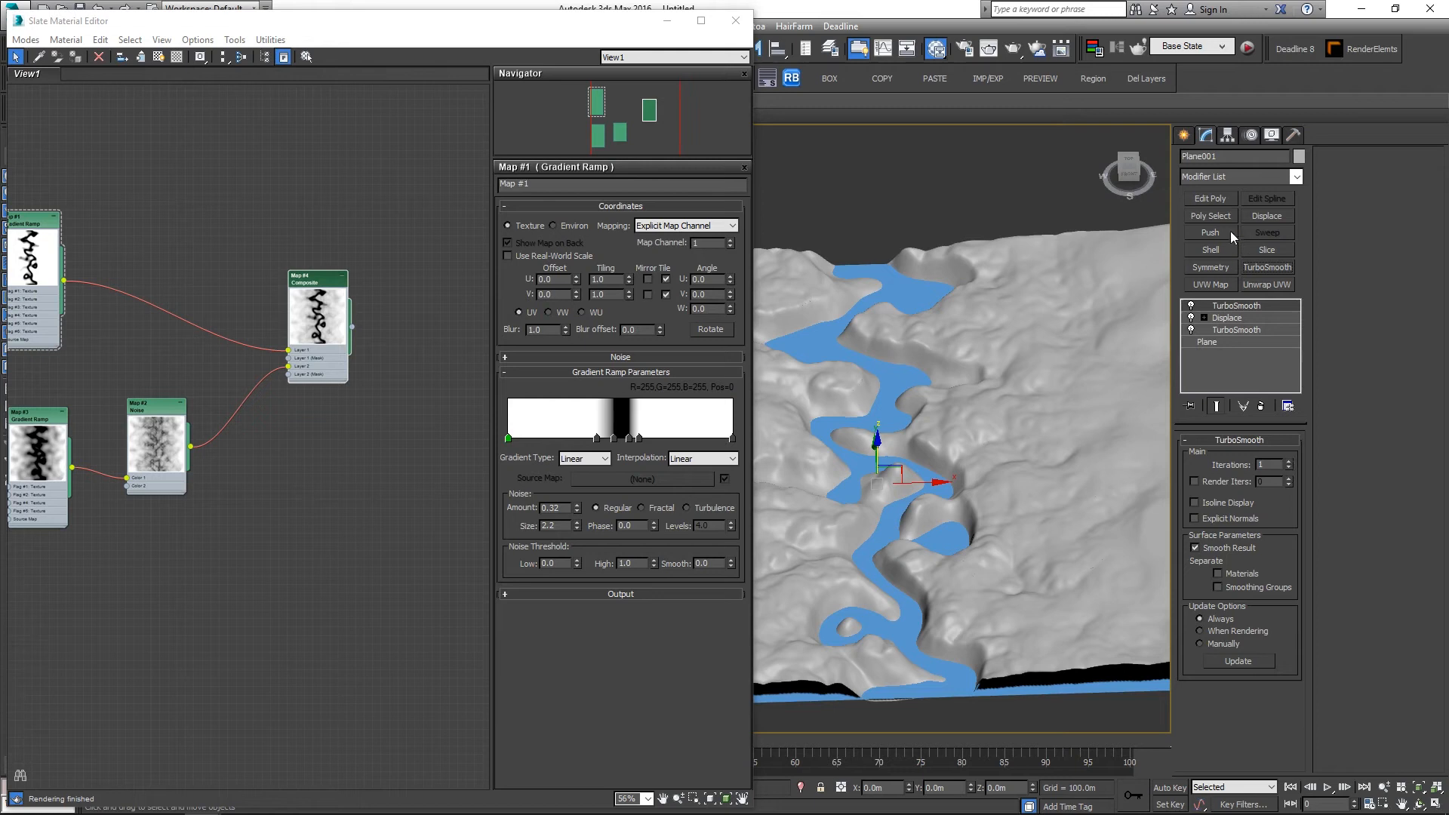
left_click(1279, 217)
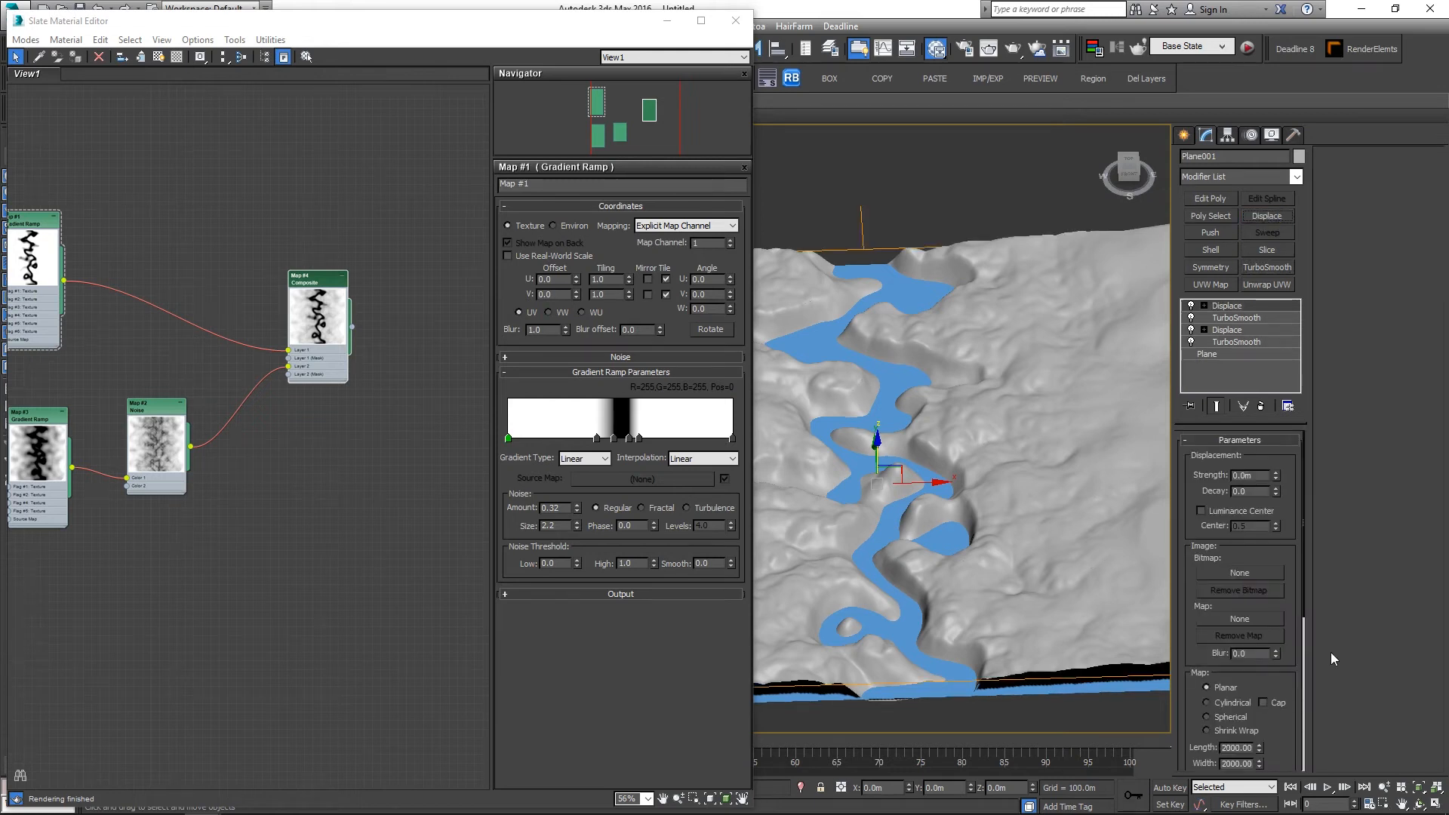
Step: Add a Cellular map below the existing map nodes and open its parameters
middle_click_drag(230, 495, 270, 406)
scroll(286, 403, "down", 1)
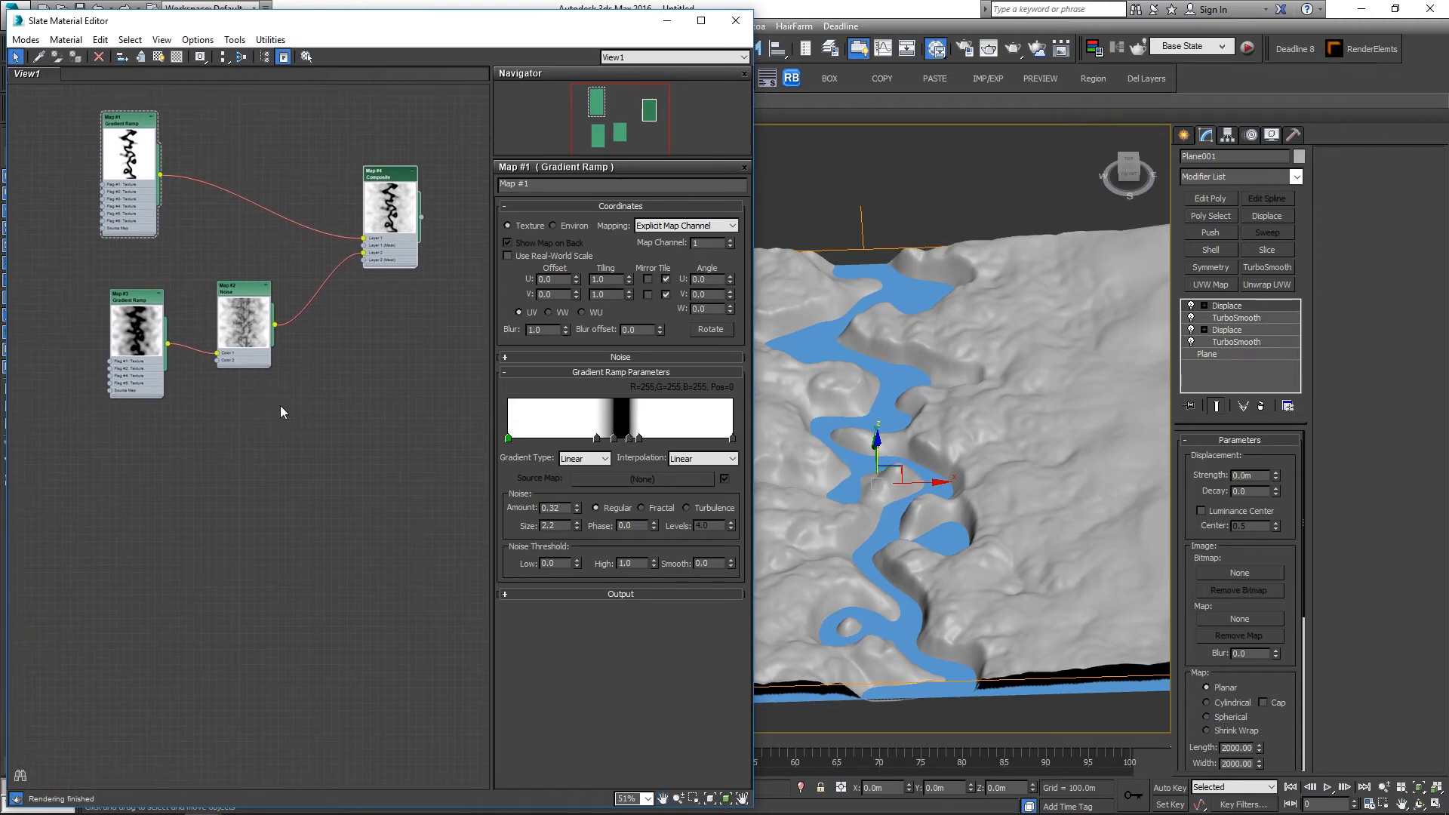
middle_click_drag(978, 393, 992, 264, "alt")
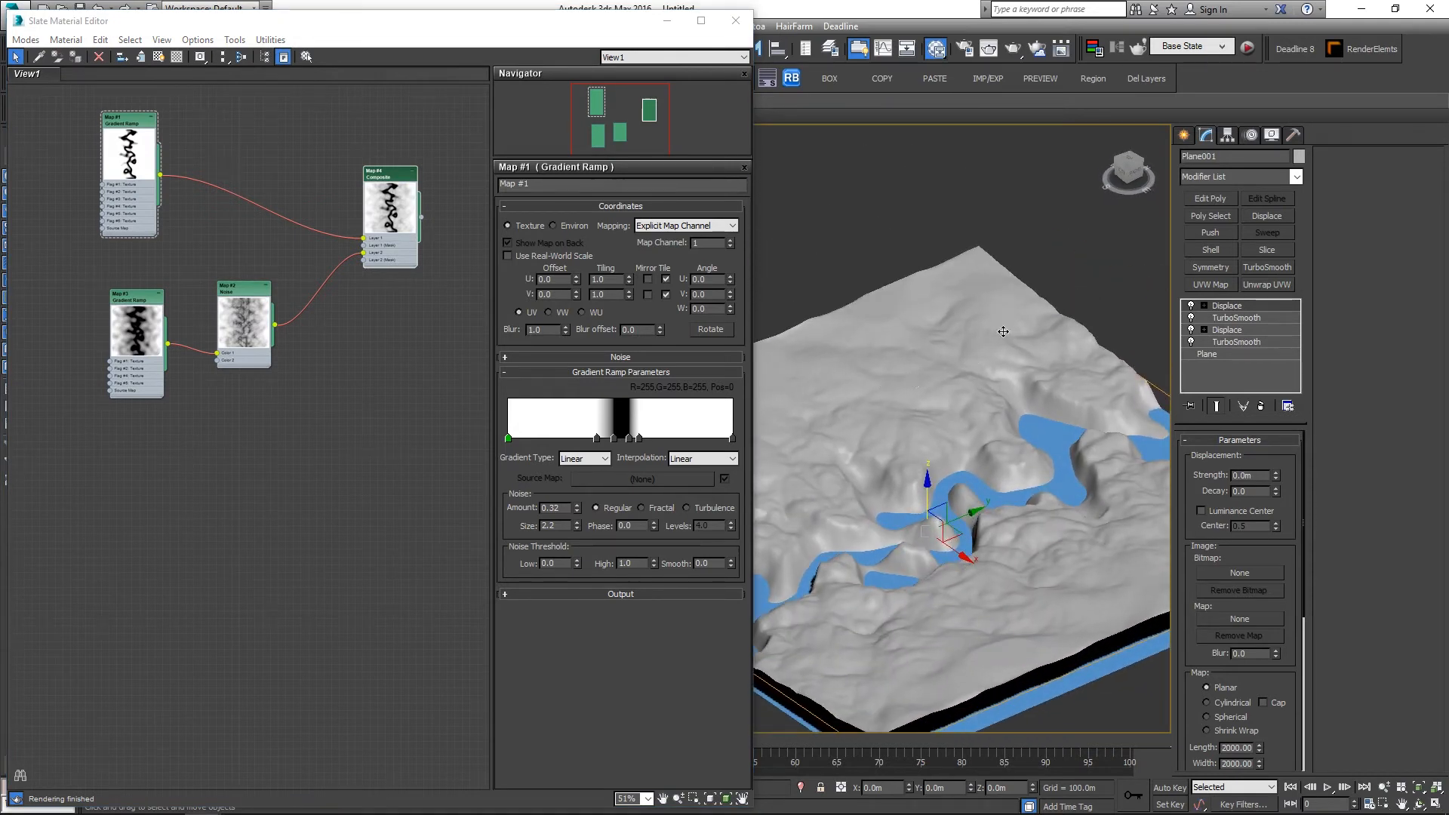
right_click(120, 488)
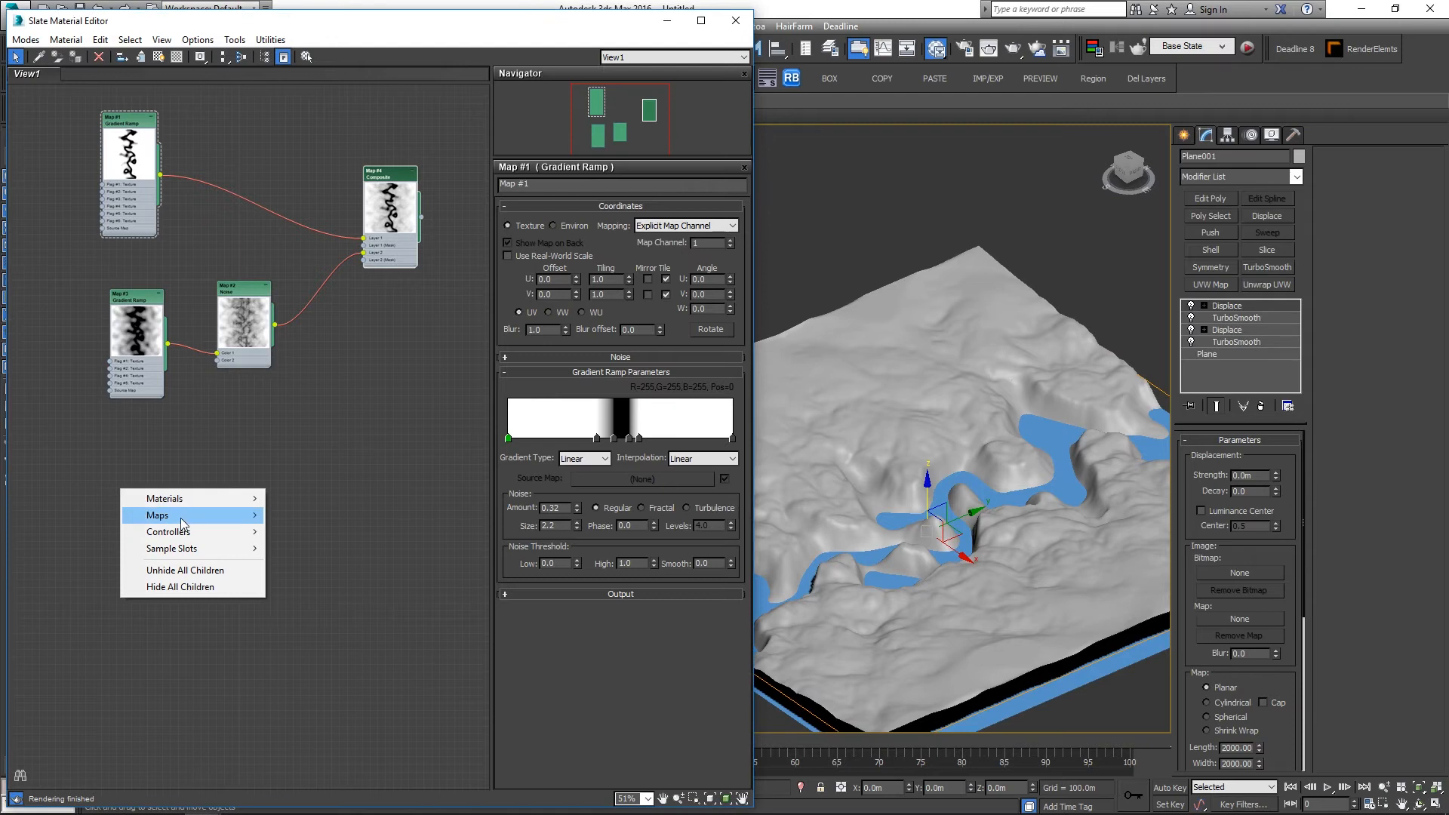
mouse_move(158, 514)
mouse_move(305, 515)
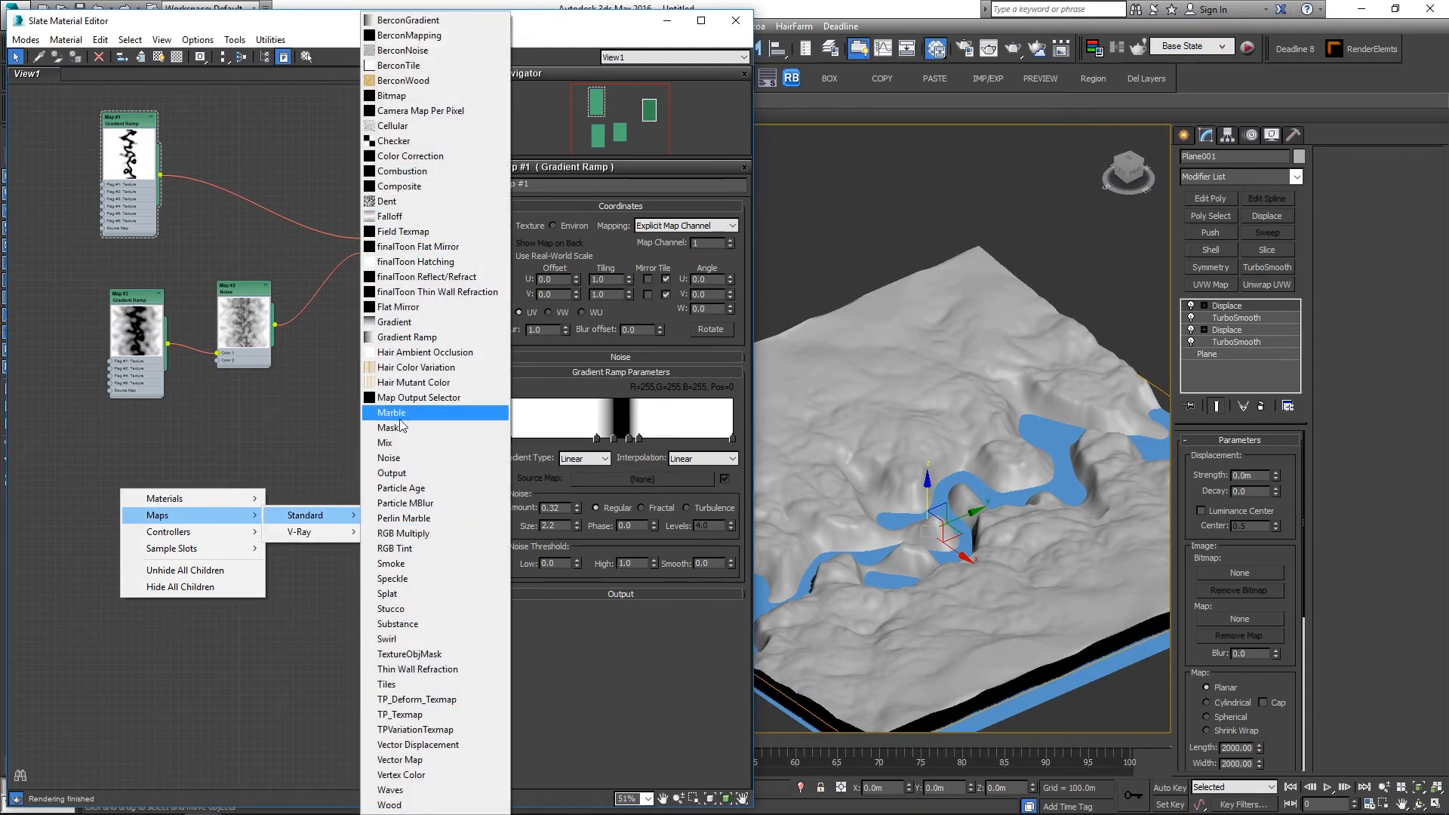
left_click(400, 126)
double_click(100, 490)
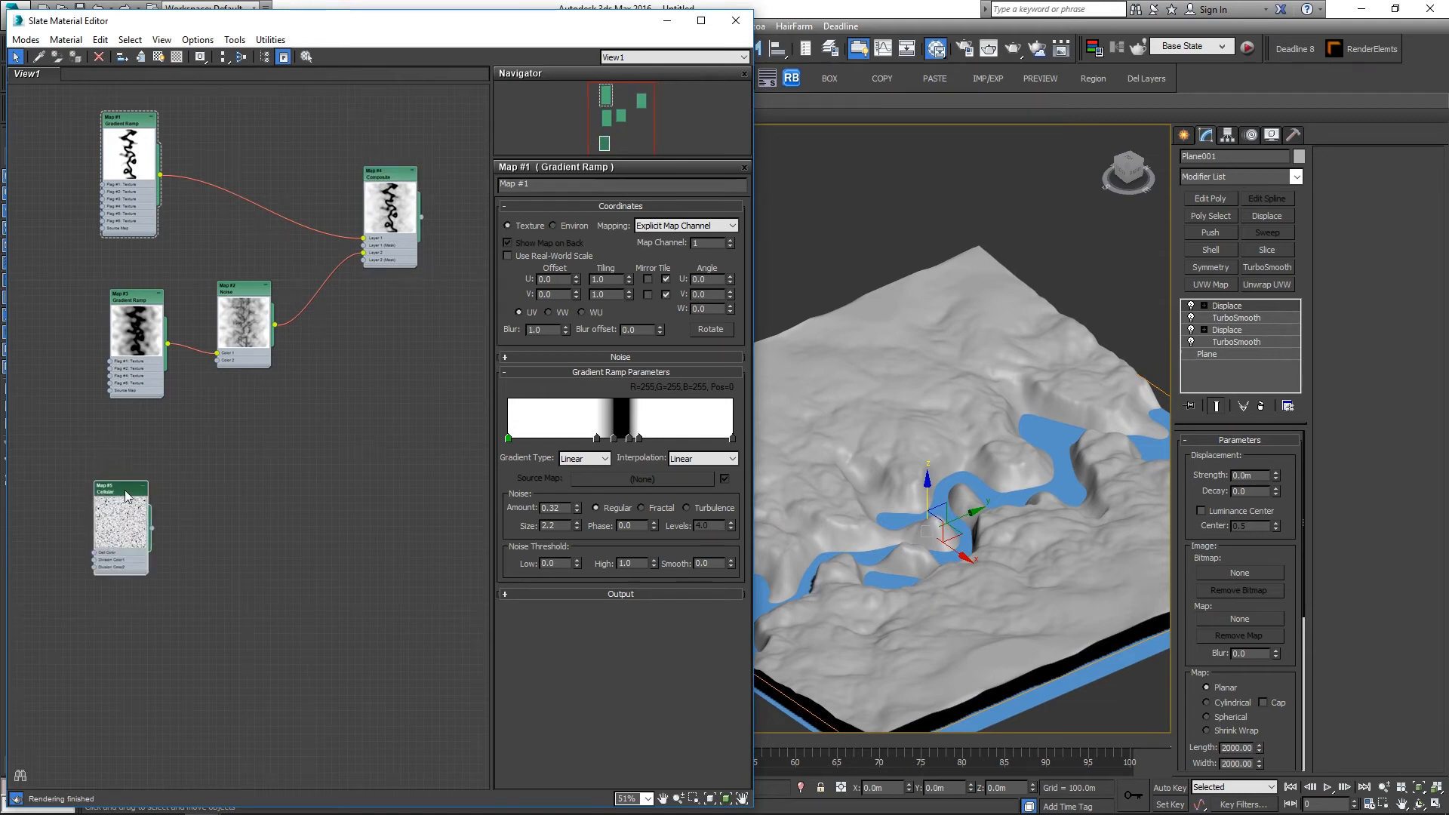
left_click_drag(121, 489, 174, 459)
scroll(151, 477, "up", 3)
middle_click_drag(91, 485, 130, 482)
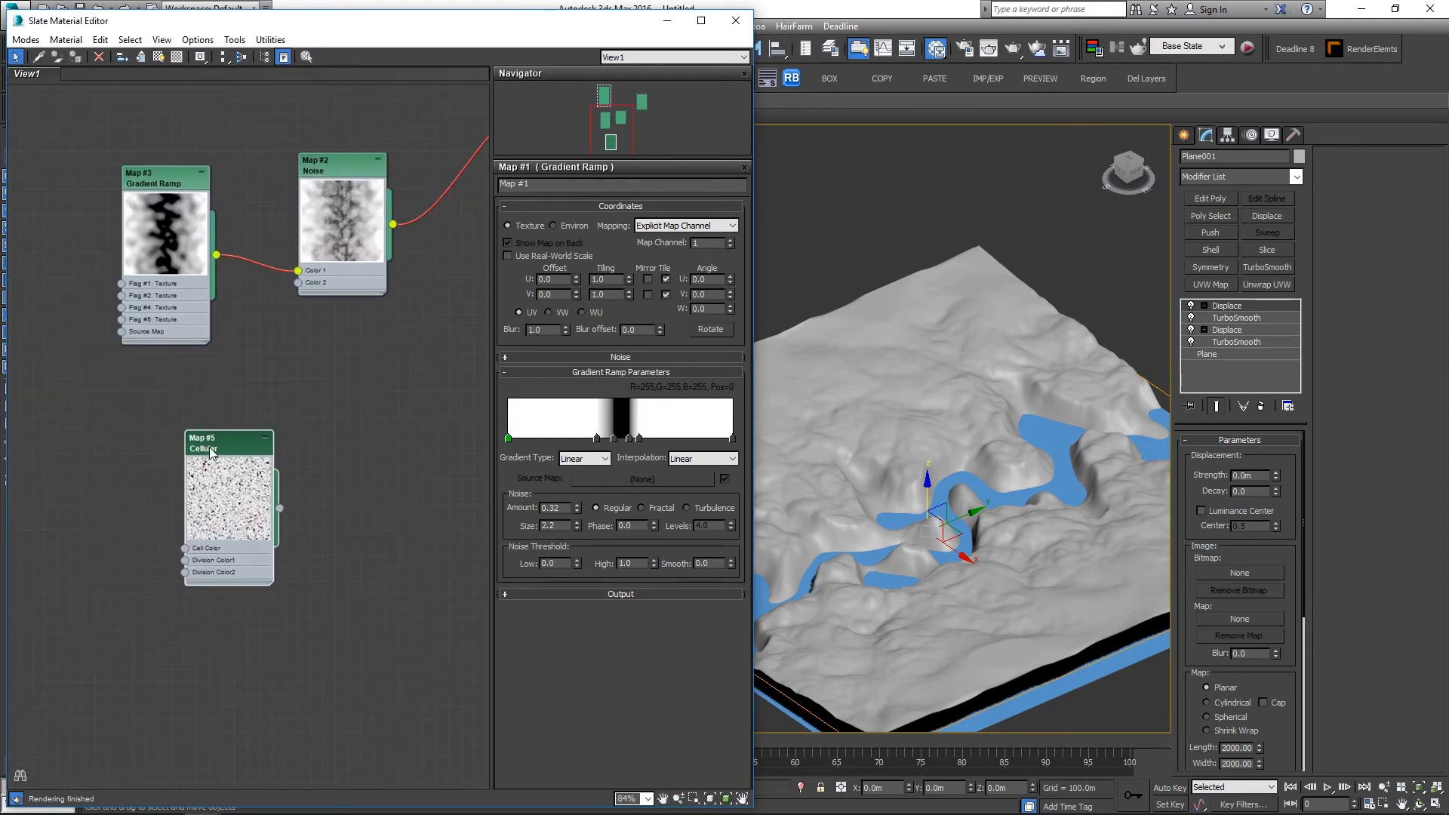
double_click(210, 448)
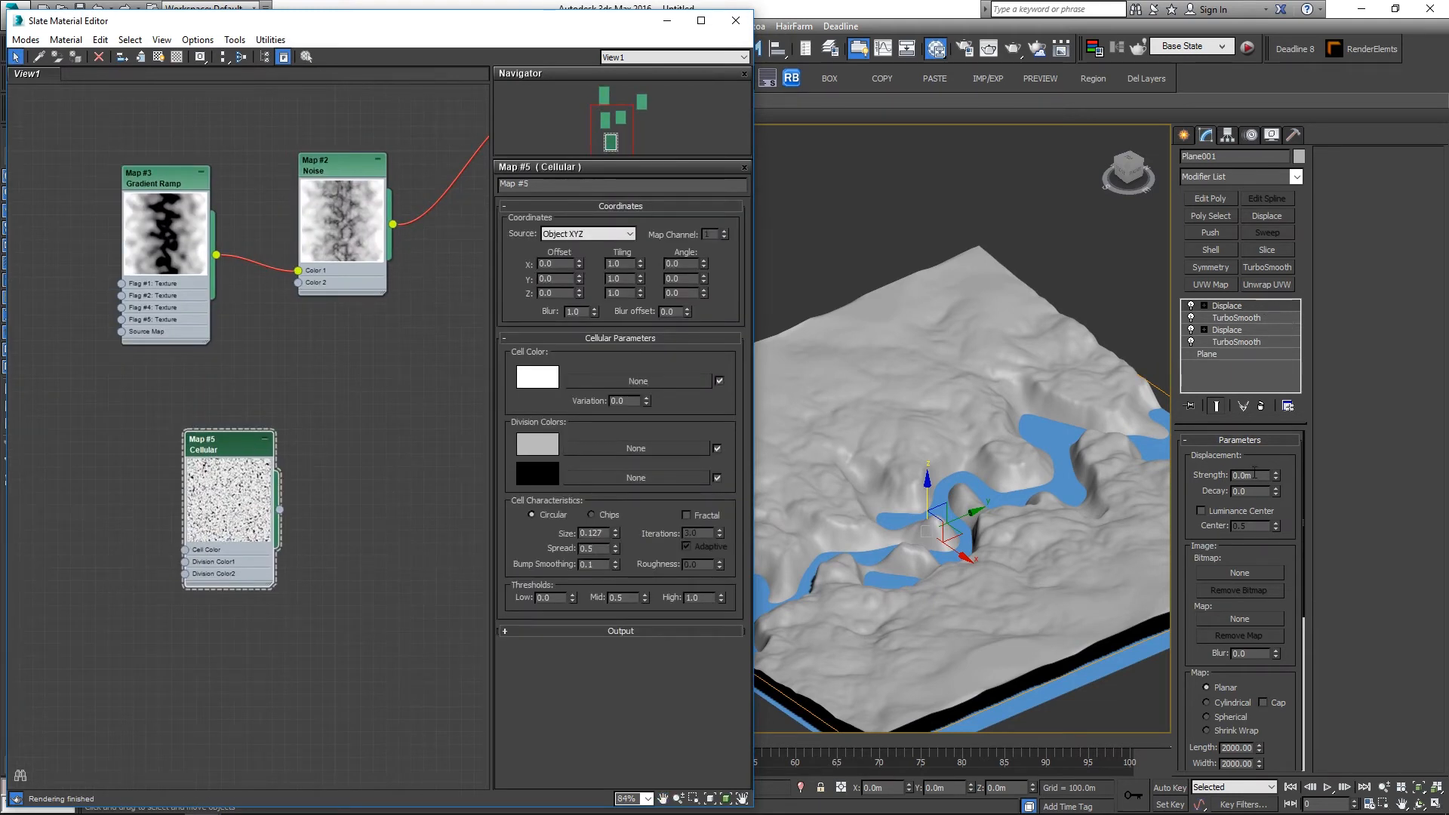
Step: Set the strength of the topmost Displace modifier to -20 m
left_click(1236, 477)
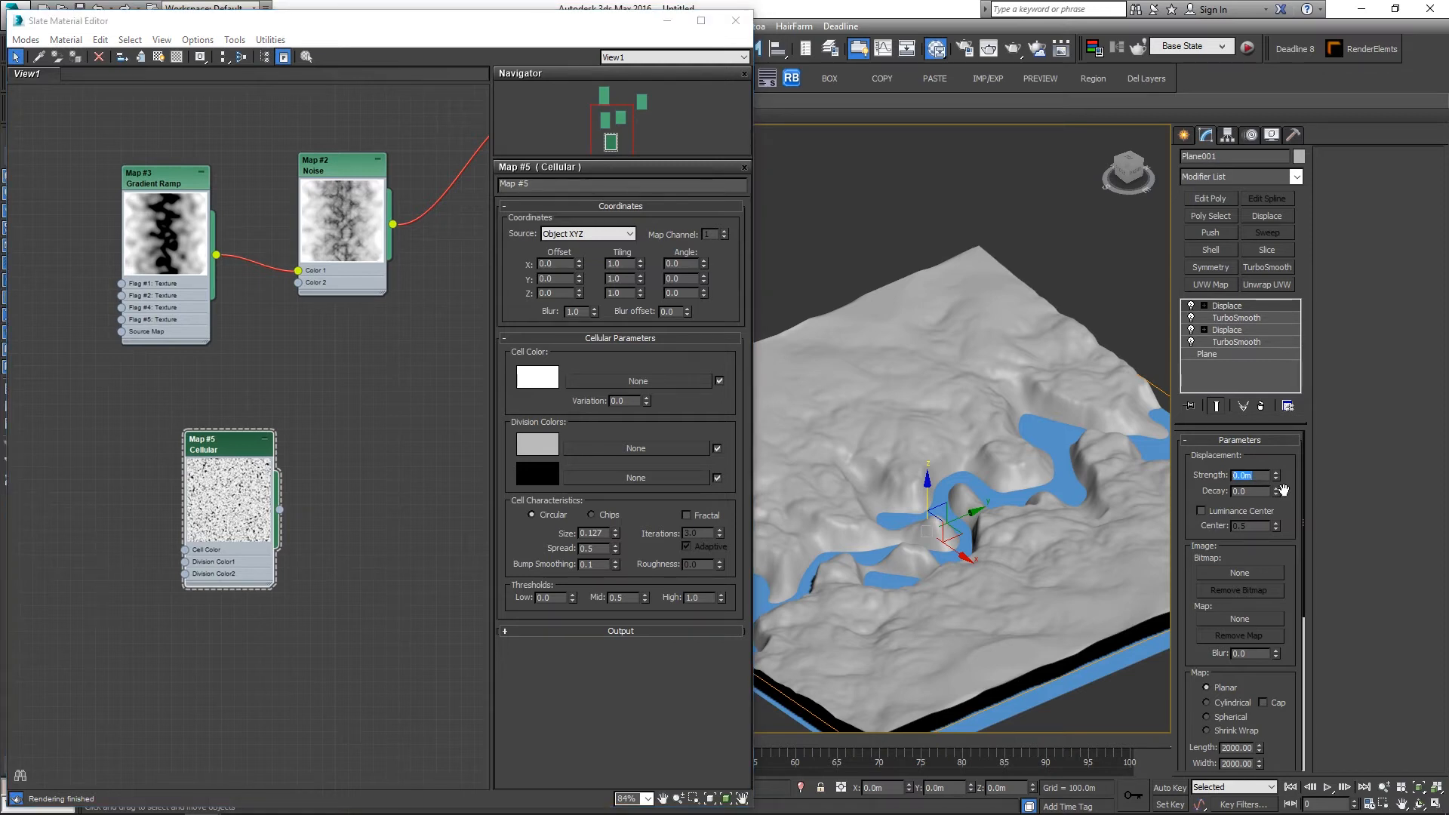
type("-20")
key("Return")
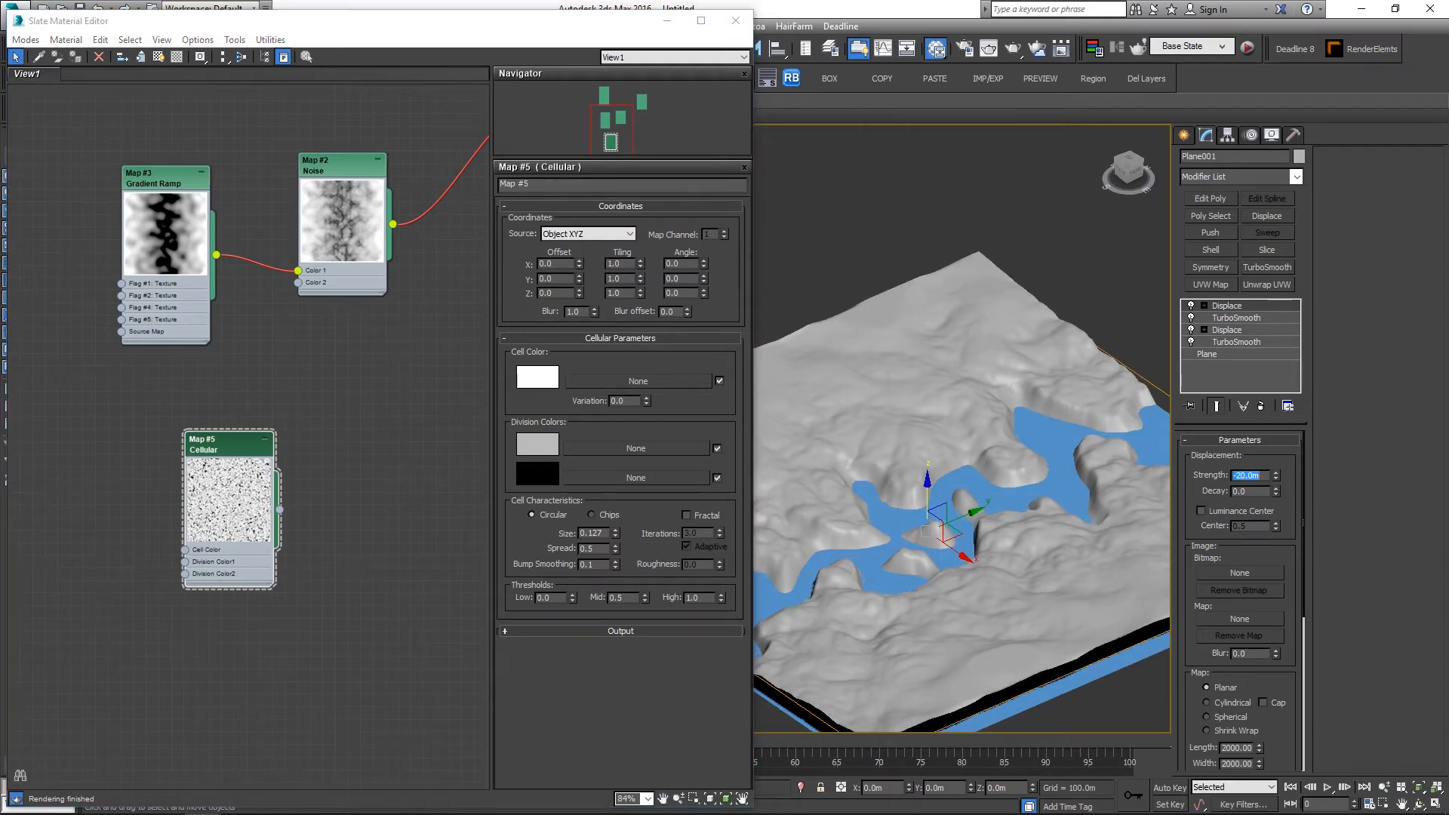
Step: Move the Cellular map node down below the Gradient Ramp node
scroll(1252, 619, "down", 6)
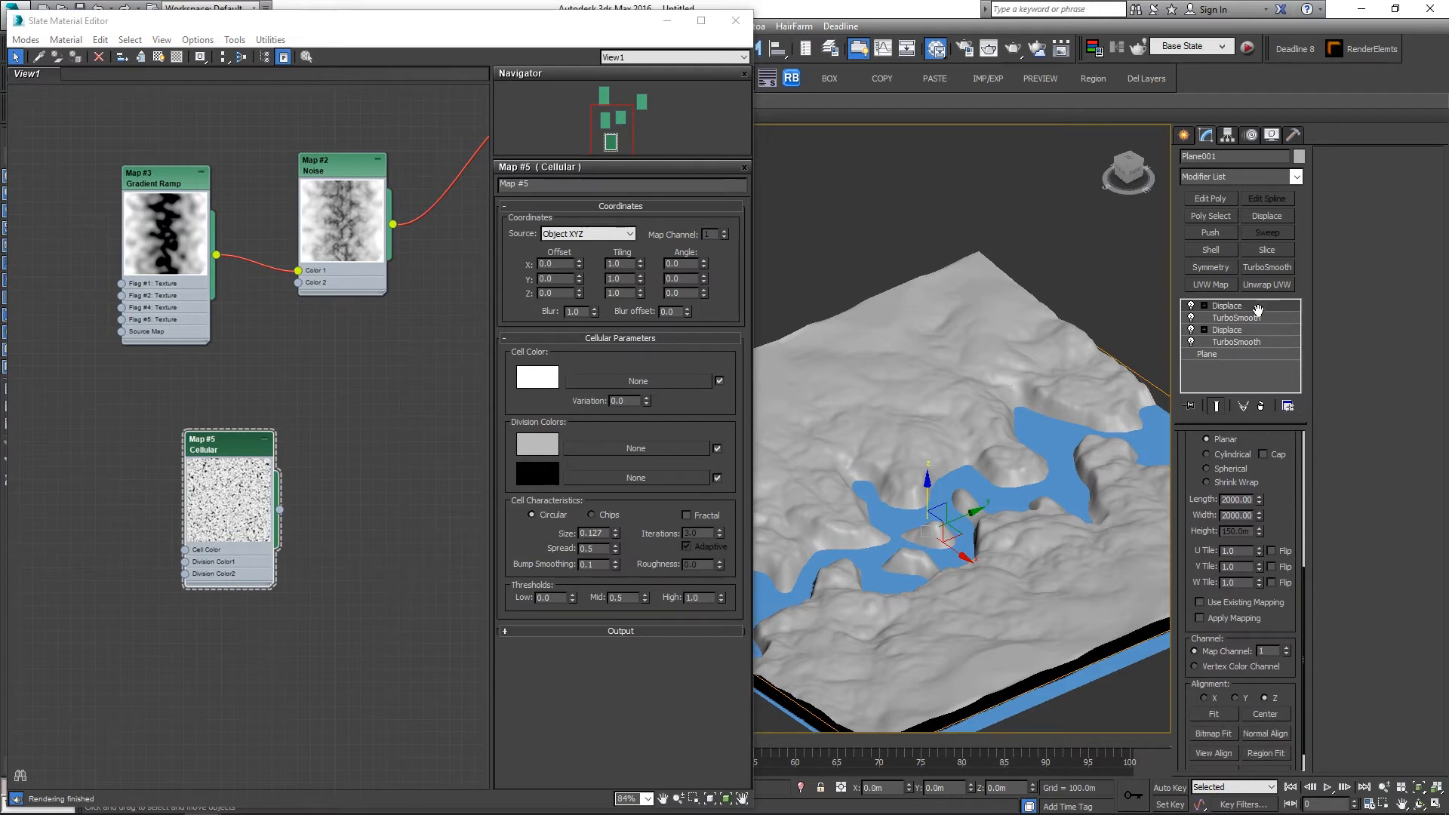
scroll(1300, 587, "up", 6)
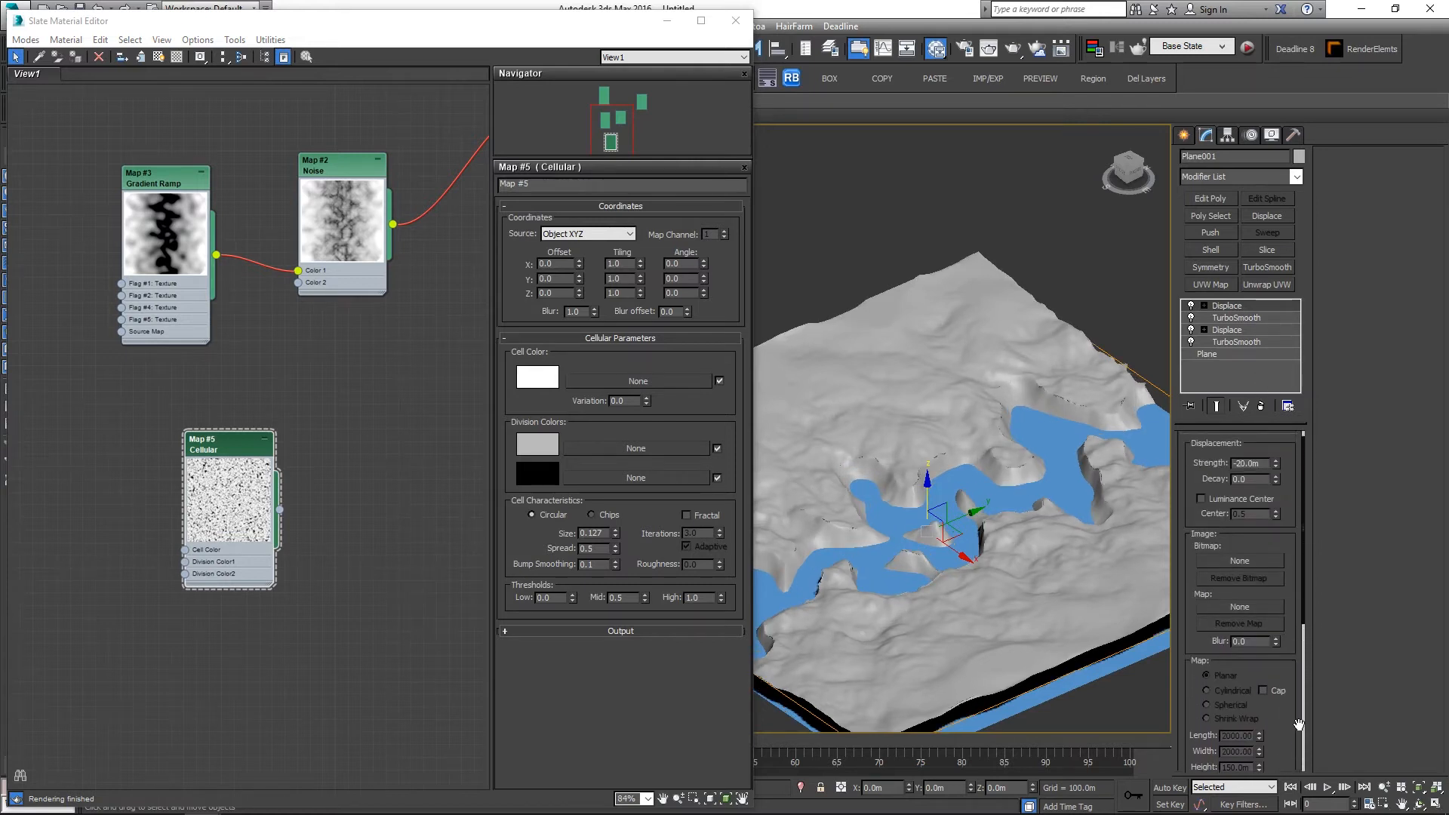
scroll(1292, 534, "up", 1)
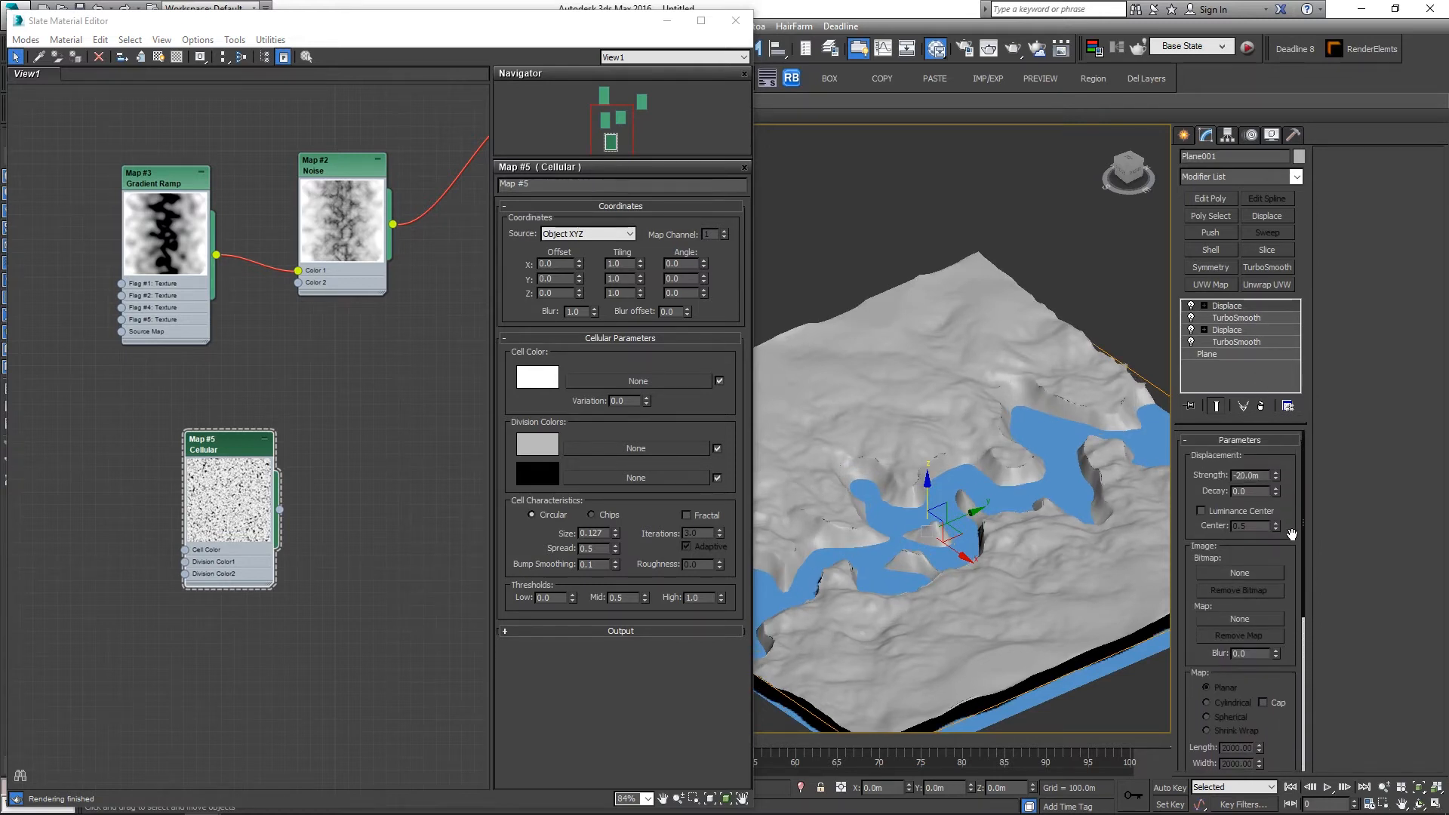
left_click_drag(249, 448, 173, 486)
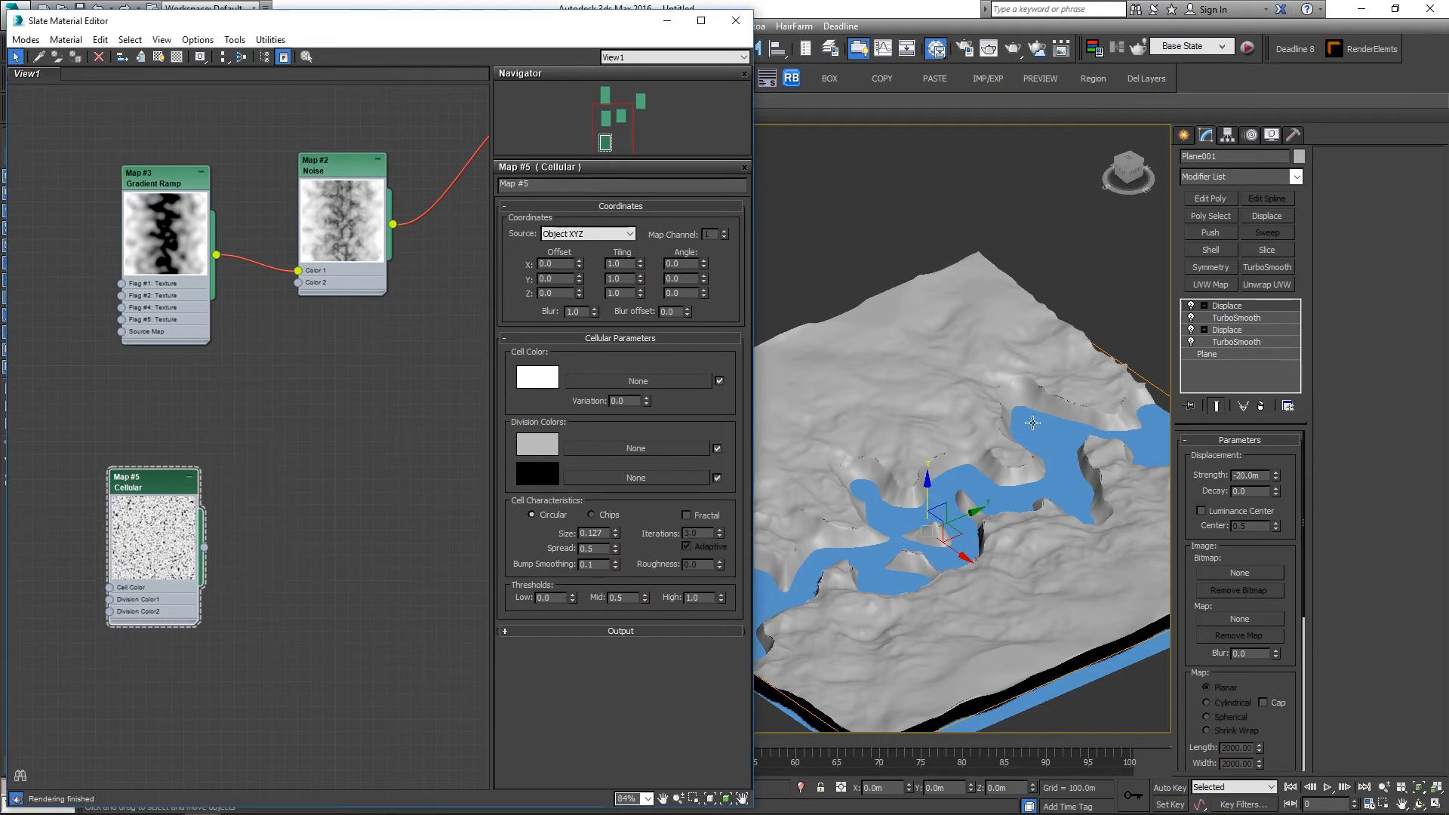
Step: Compare the terrain with the topmost Displace modifier on and off, leaving the modifier disabled
left_click(1191, 306)
left_click(1191, 305)
left_click(1191, 306)
left_click(1191, 306)
left_click(1191, 305)
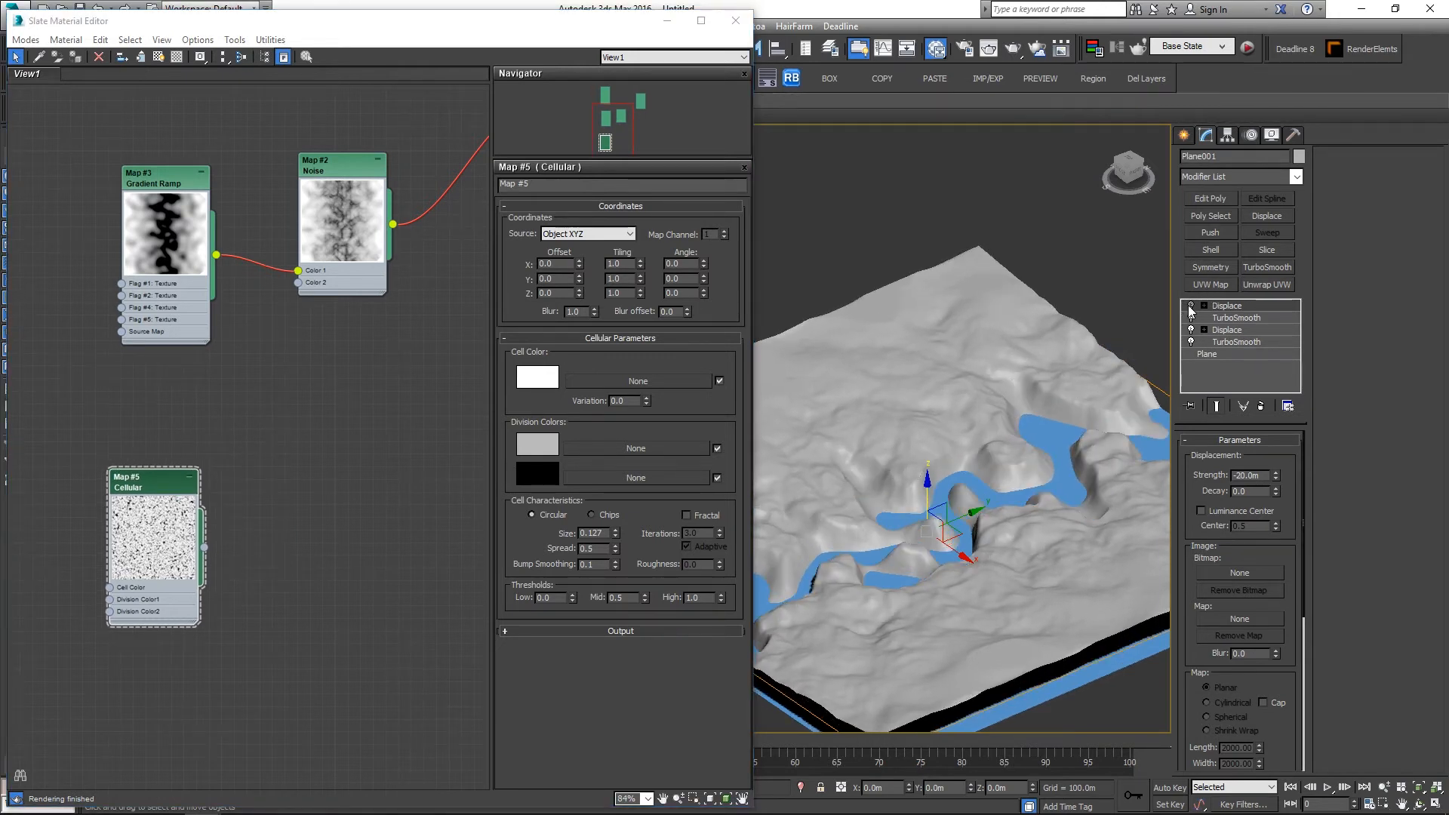
left_click(1191, 305)
left_click(1191, 306)
left_click(1191, 305)
left_click(1191, 305)
left_click(1191, 306)
left_click(1191, 306)
left_click(1191, 306)
left_click(1191, 306)
Step: Set the Cellular map's coordinate source to Explicit Map Channel and enable Fractal
scroll(242, 461, "down", 1)
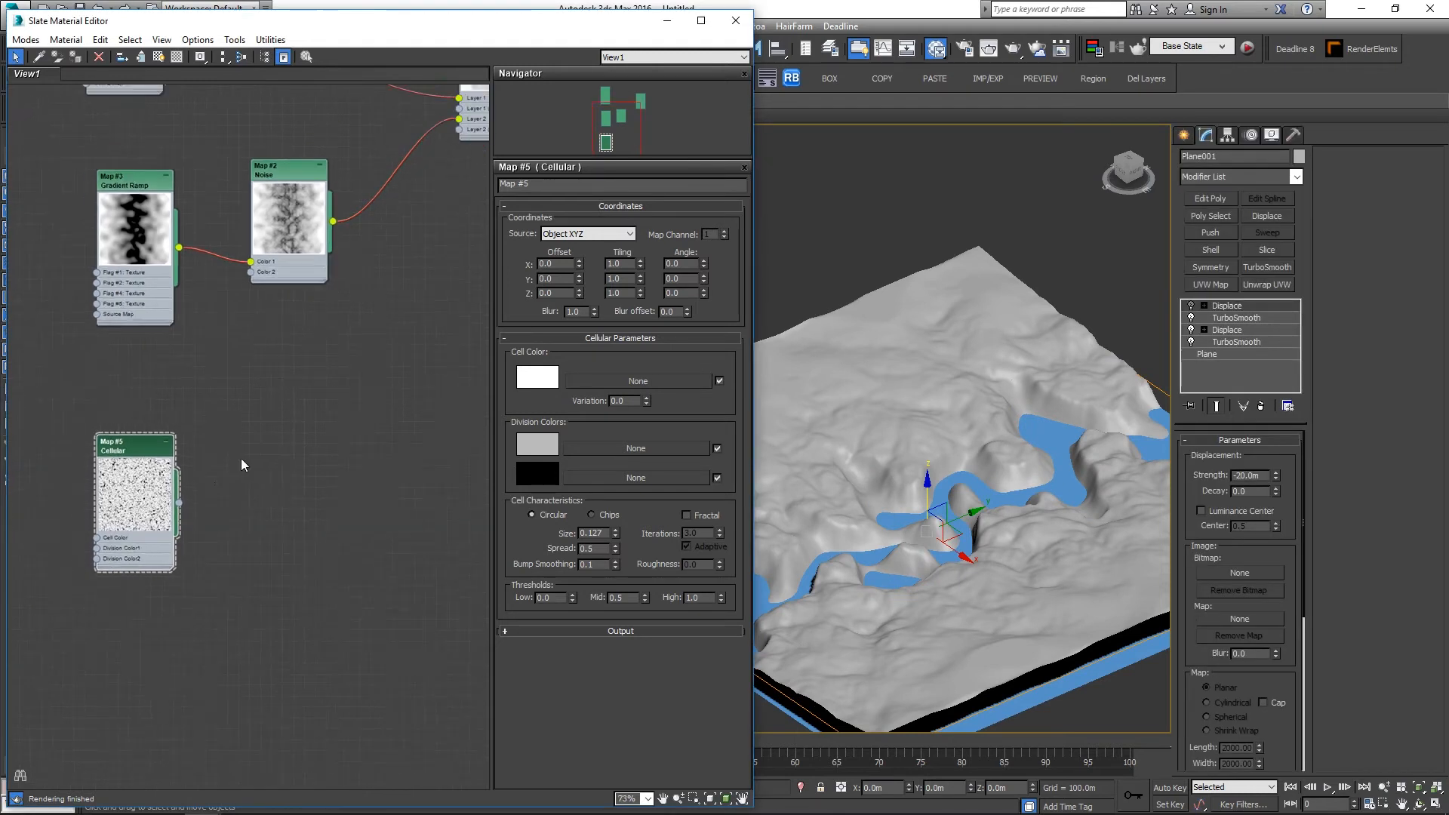
left_click_drag(118, 457, 162, 437)
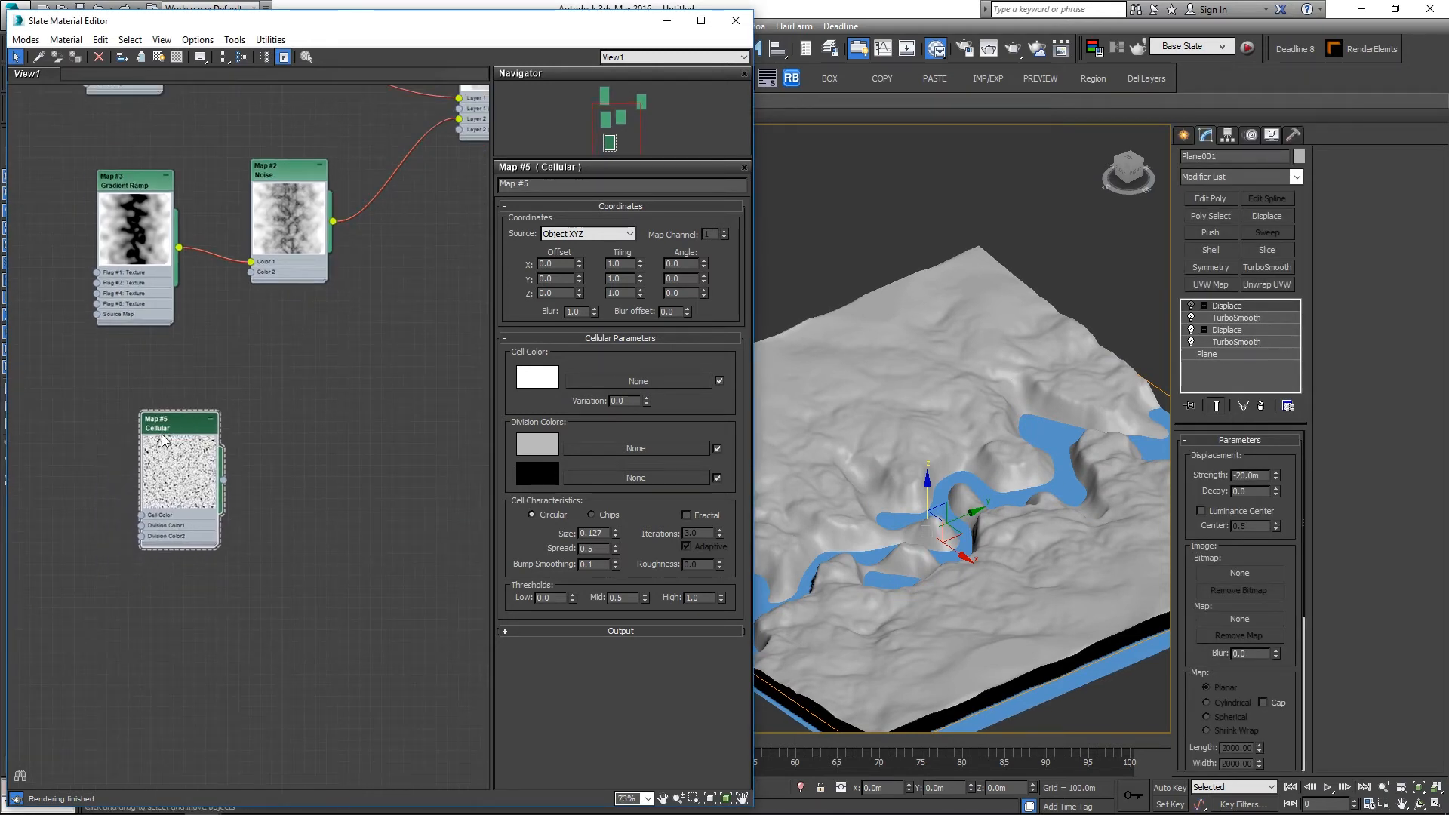
left_click(589, 234)
left_click(573, 264)
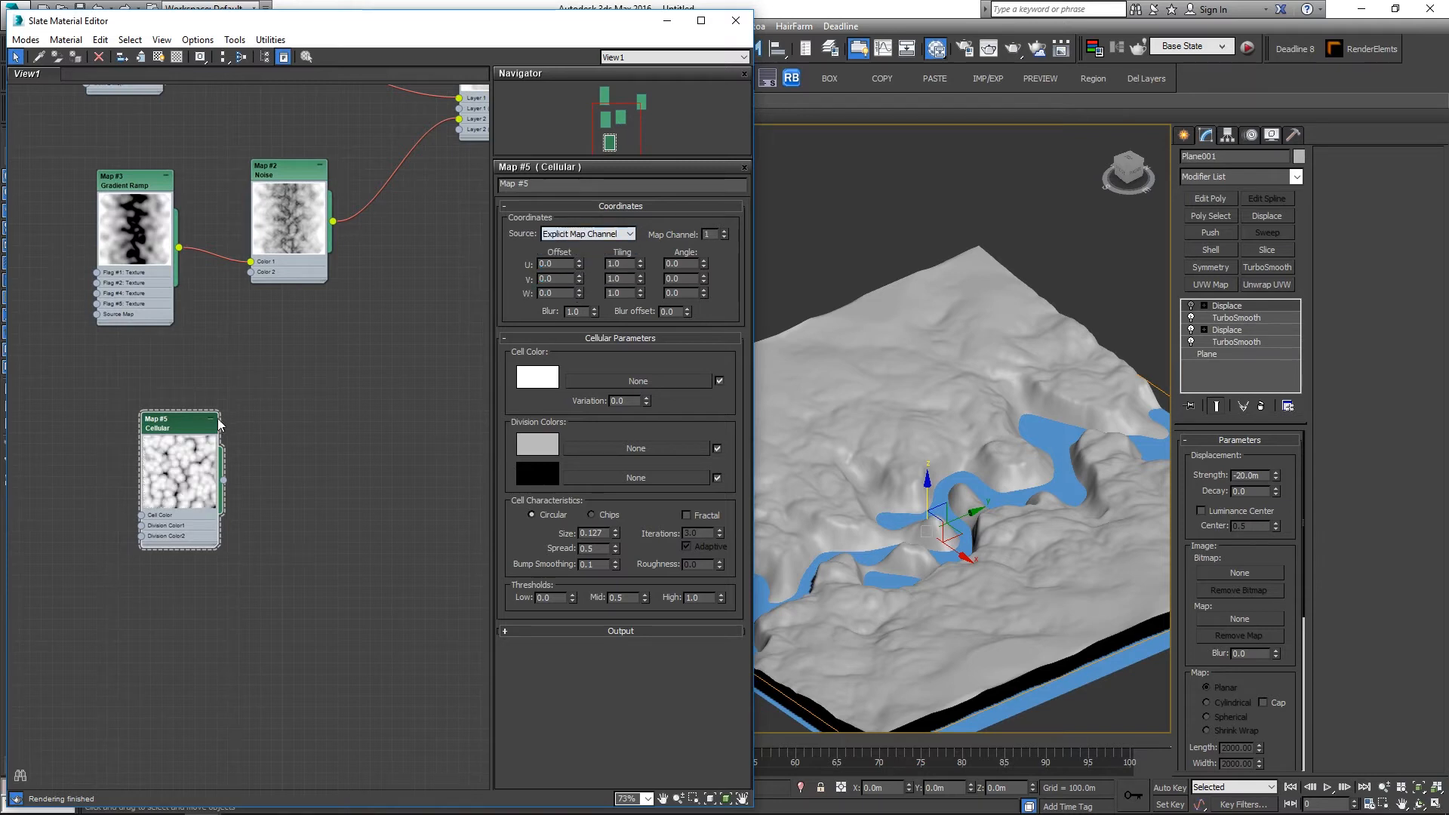
left_click(686, 514)
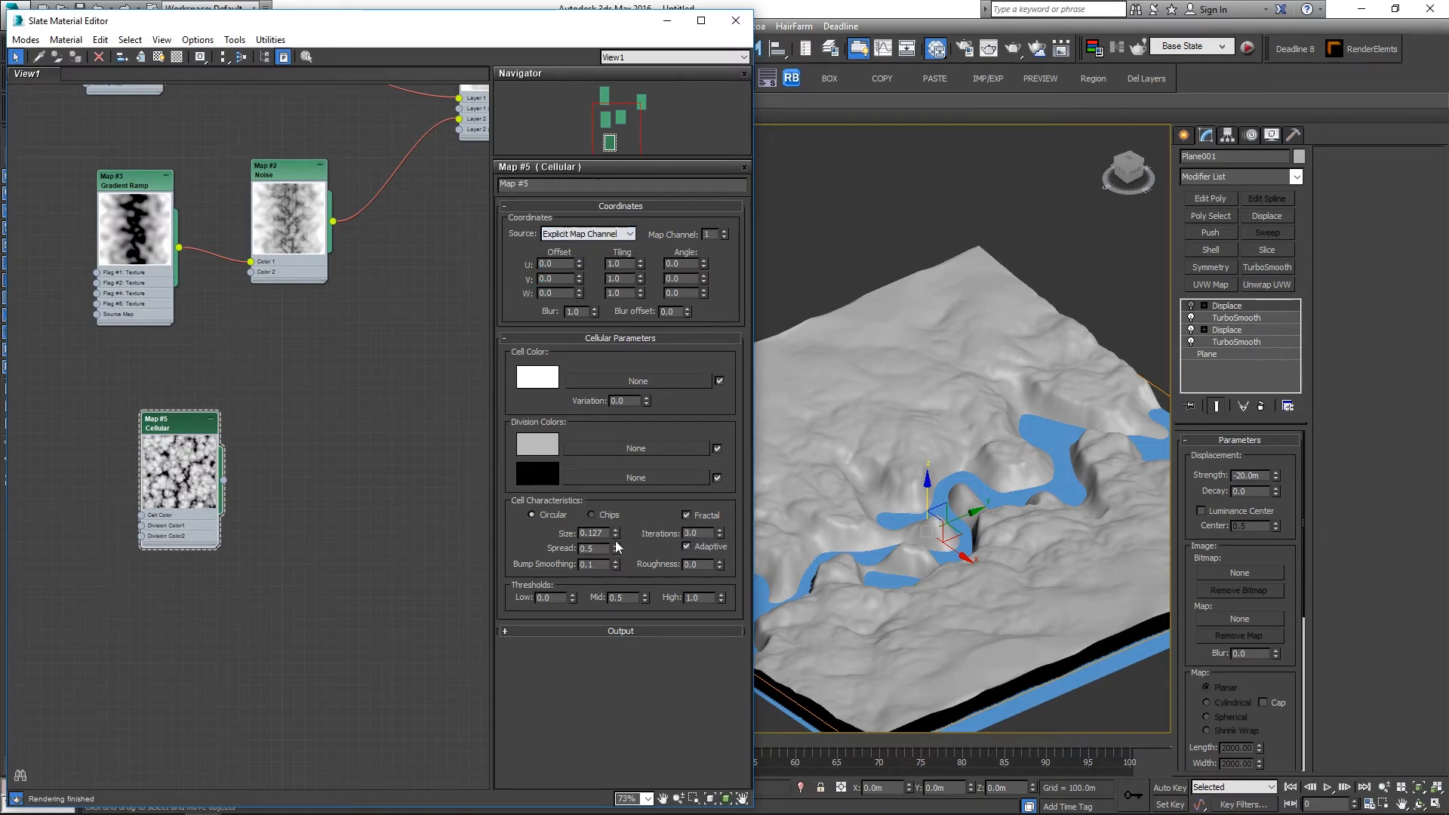
Step: Try a cell size of 0.02 and a spread of 0.2 on the Cellular map
double_click(596, 533)
type("0.02")
key("Return")
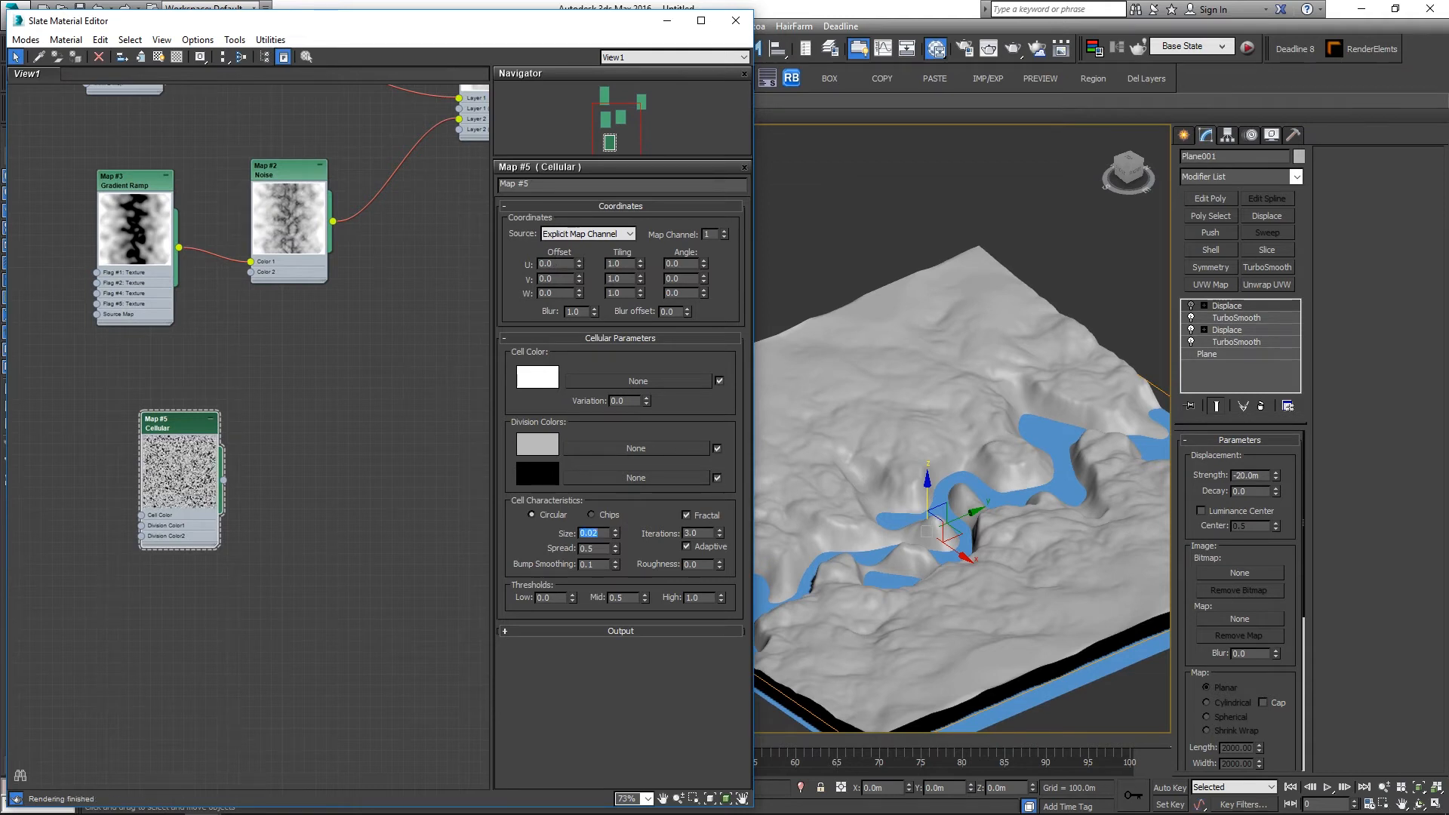
key("Tab")
type("31")
key("Return")
type("0.1")
key("Return")
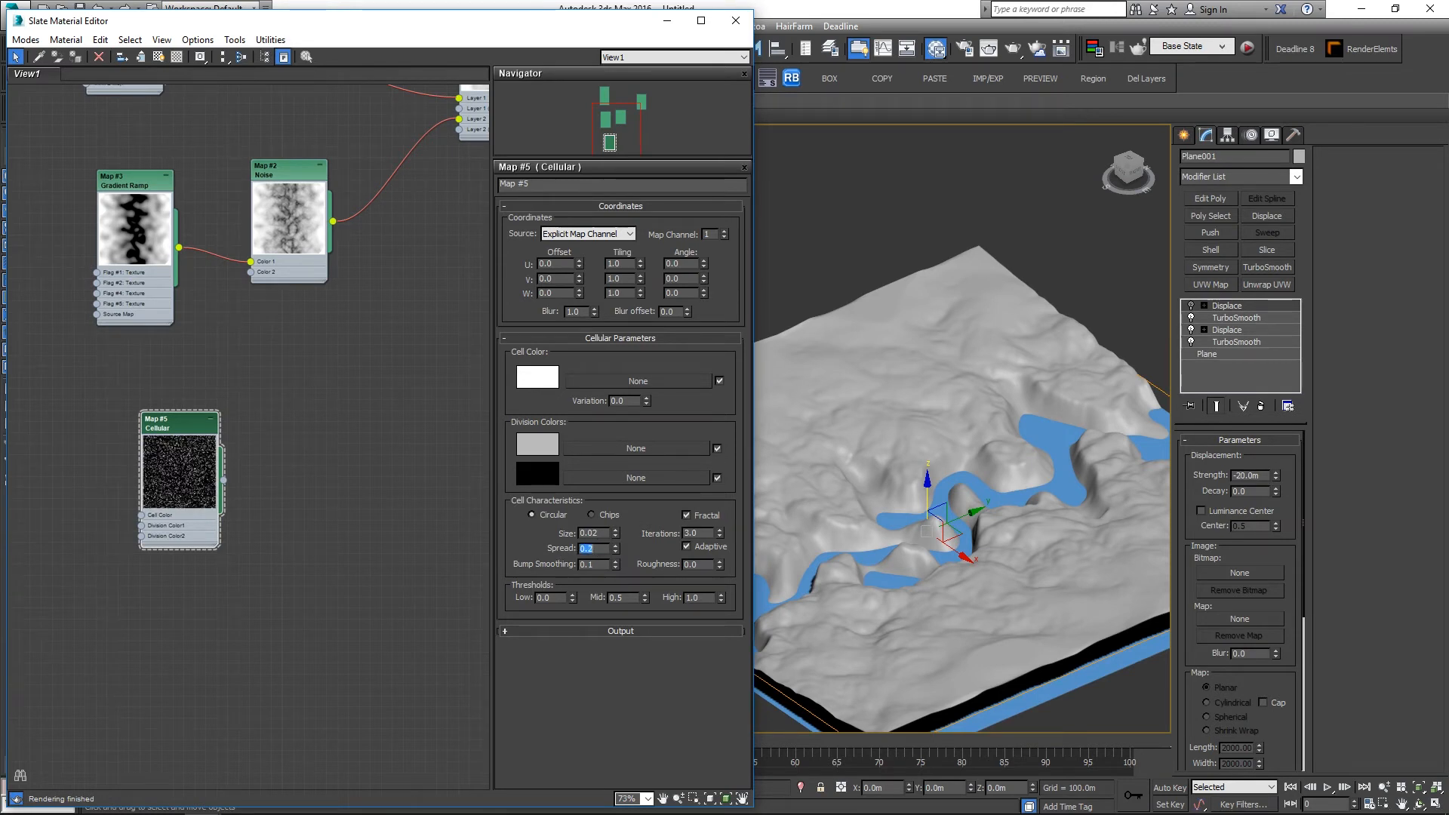
Step: Set the Cellular map's spread to 0.1 and its size to 0.04
type("0.1")
key("Return")
left_click_drag(603, 532, 552, 546)
type("0.04")
key("Return")
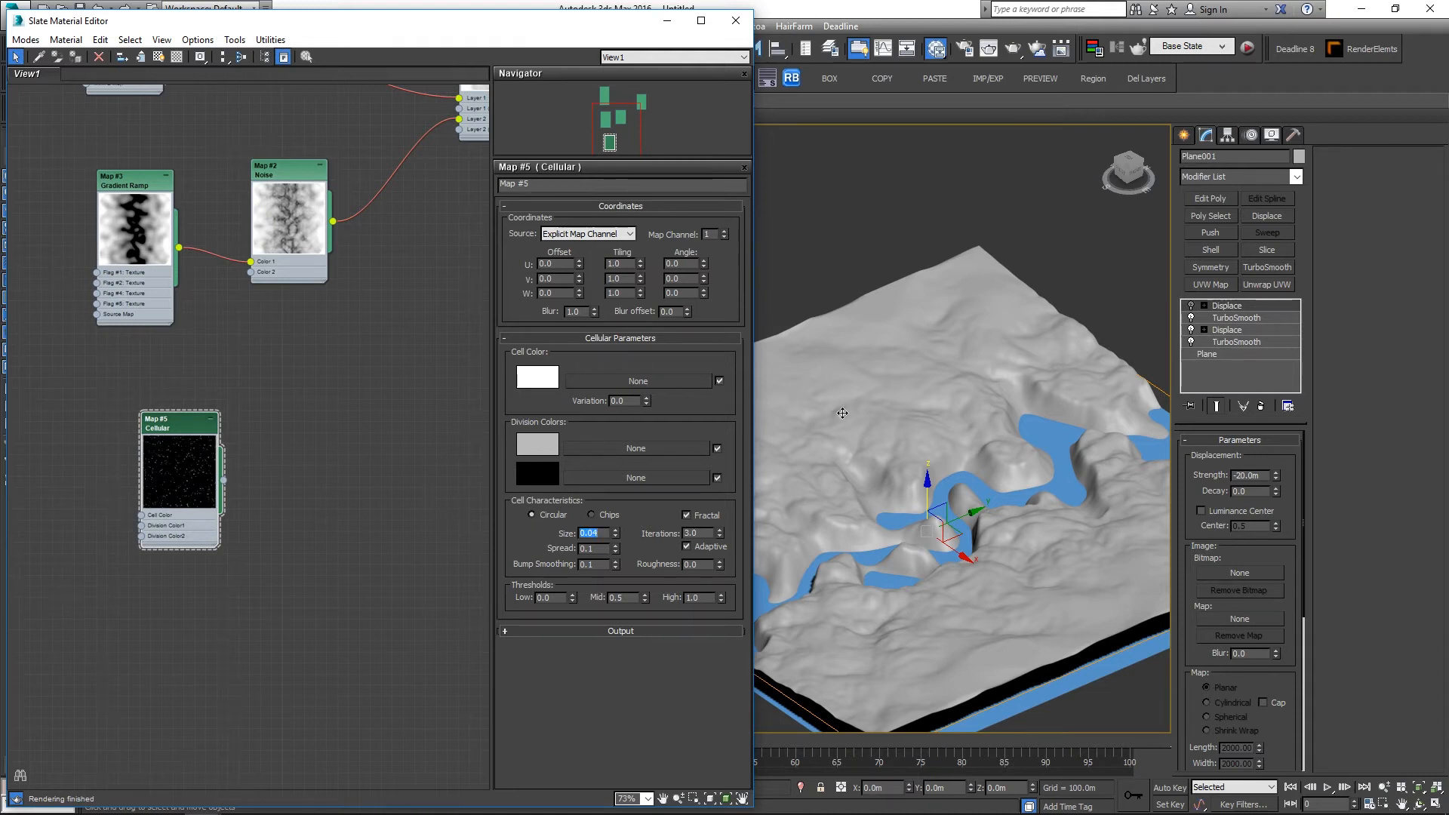
Step: Enable the topmost Displace modifier and assign the Cellular map to it as an instance
left_click(1192, 306)
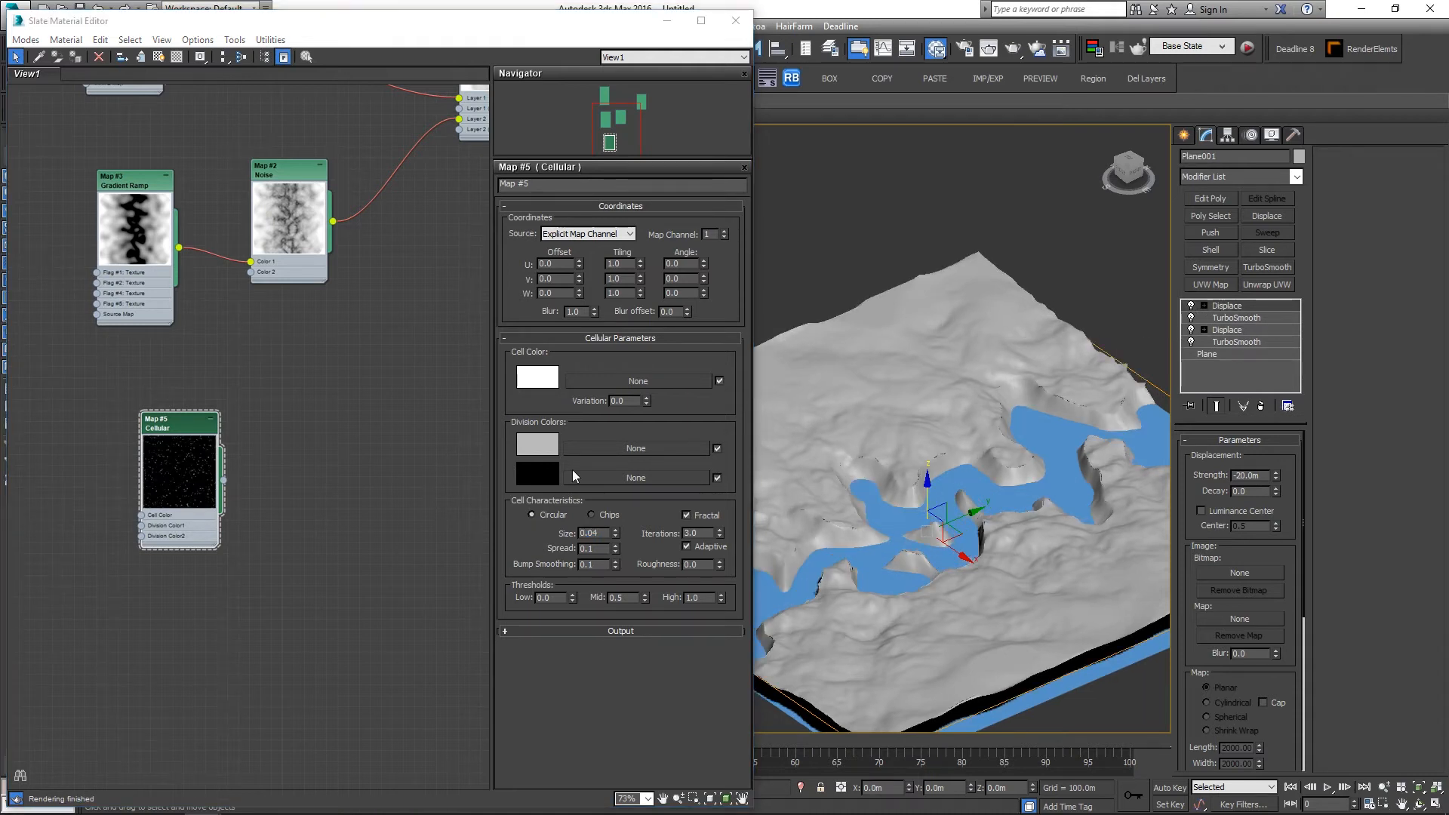
left_click_drag(223, 480, 1246, 617)
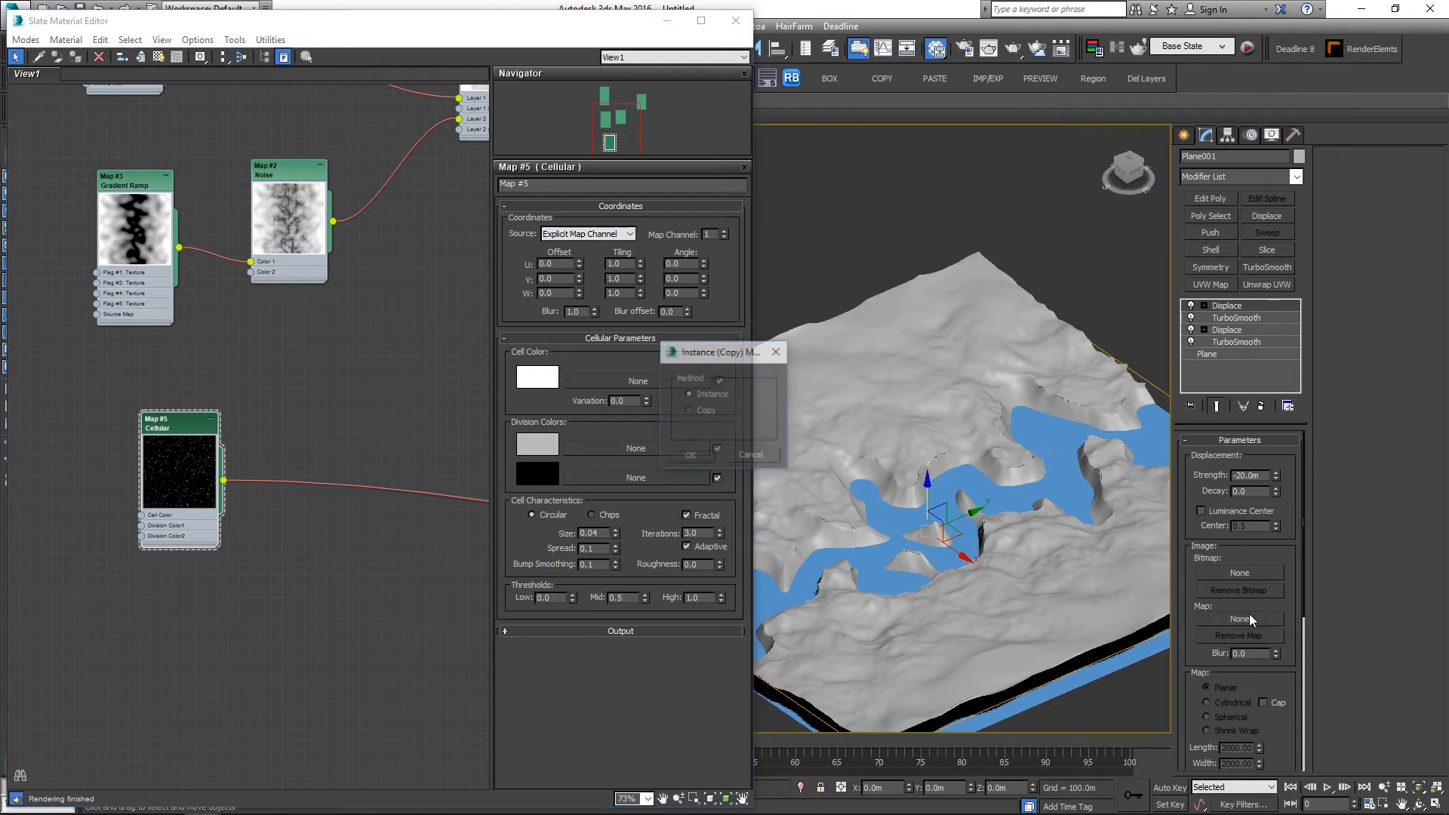
left_click(690, 456)
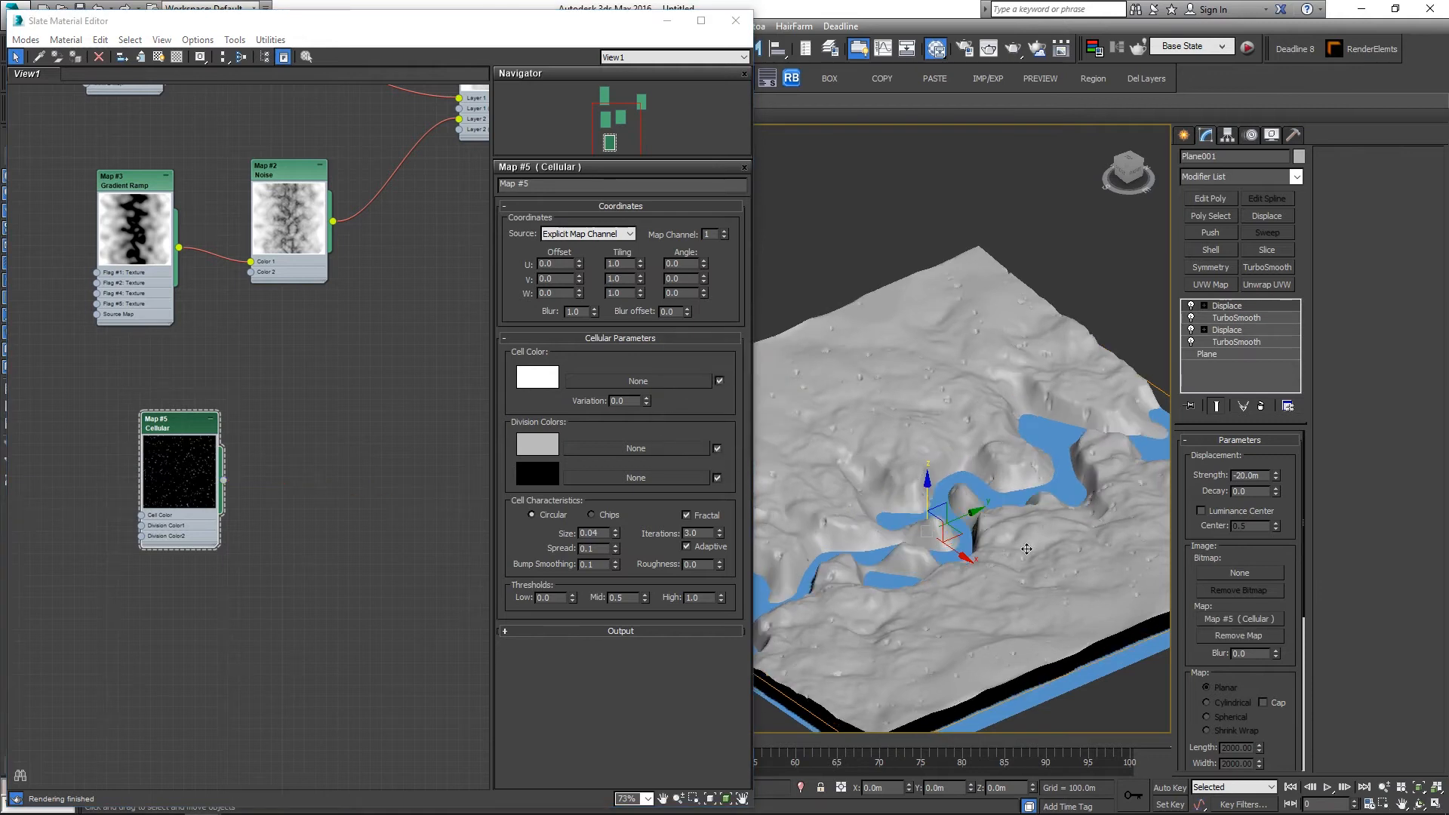
Step: Examine the Cellular displacement on the terrain around the river from close up
scroll(1054, 569, "up", 3)
middle_click_drag(1053, 569, 1061, 561, "alt")
scroll(915, 392, "up", 5)
middle_click_drag(905, 432, 908, 469)
scroll(1027, 461, "down", 4)
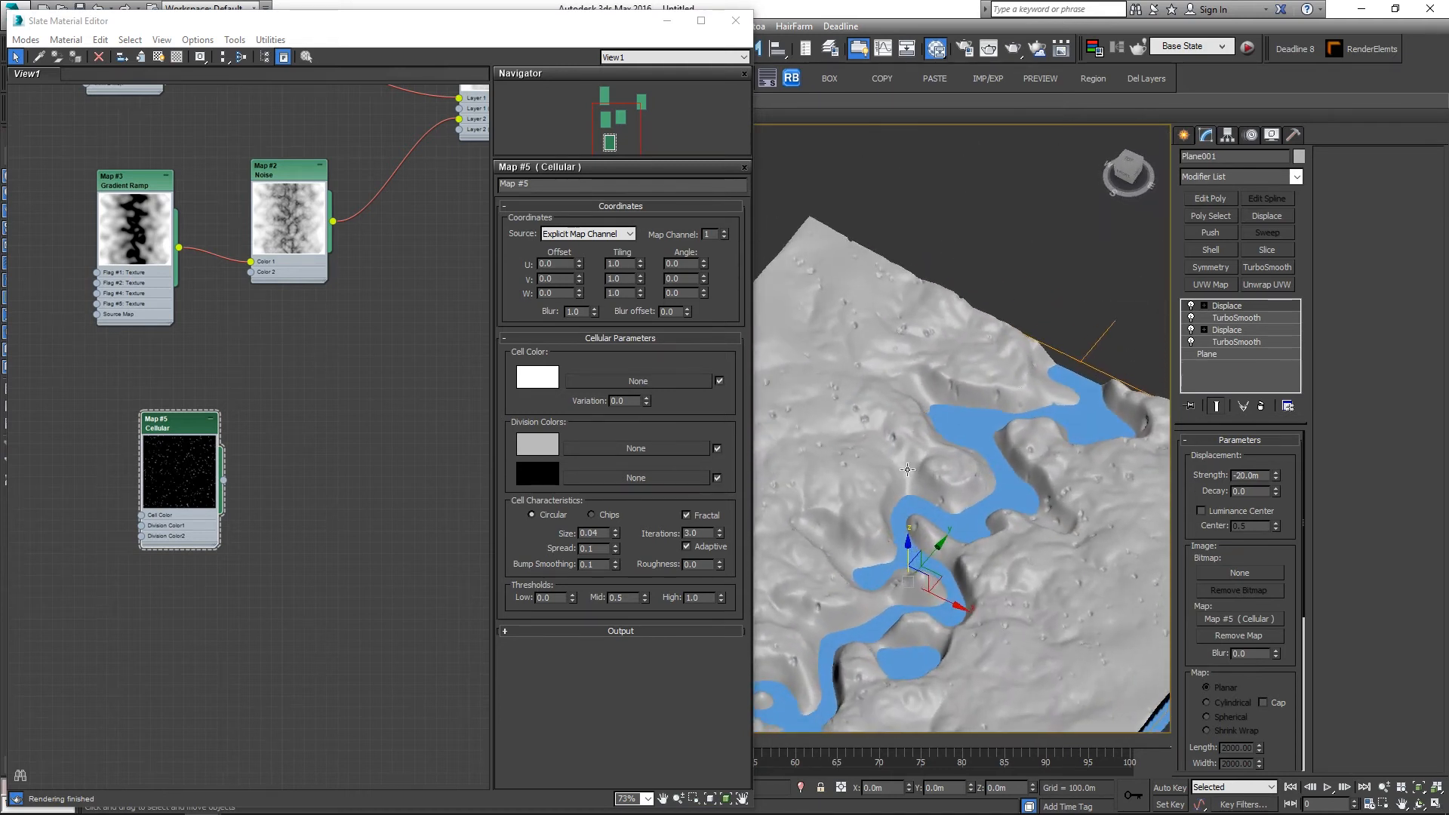
scroll(917, 544, "up", 3)
middle_click_drag(917, 543, 1006, 487, "alt")
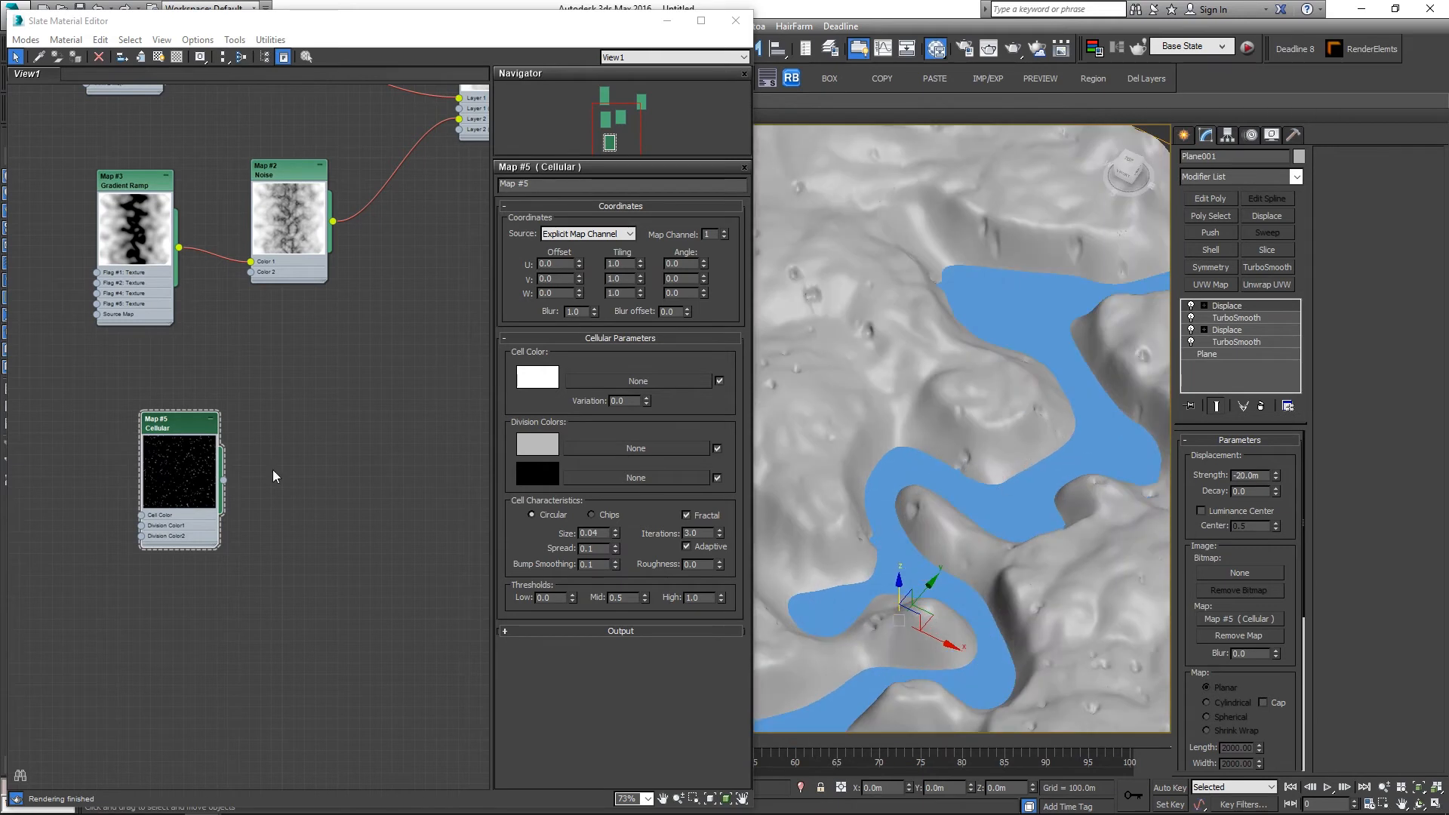
Step: Reposition the Cellular node beneath the Gradient Ramp node, leaving free space below it
scroll(273, 471, "down", 3)
left_click_drag(92, 248, 104, 251)
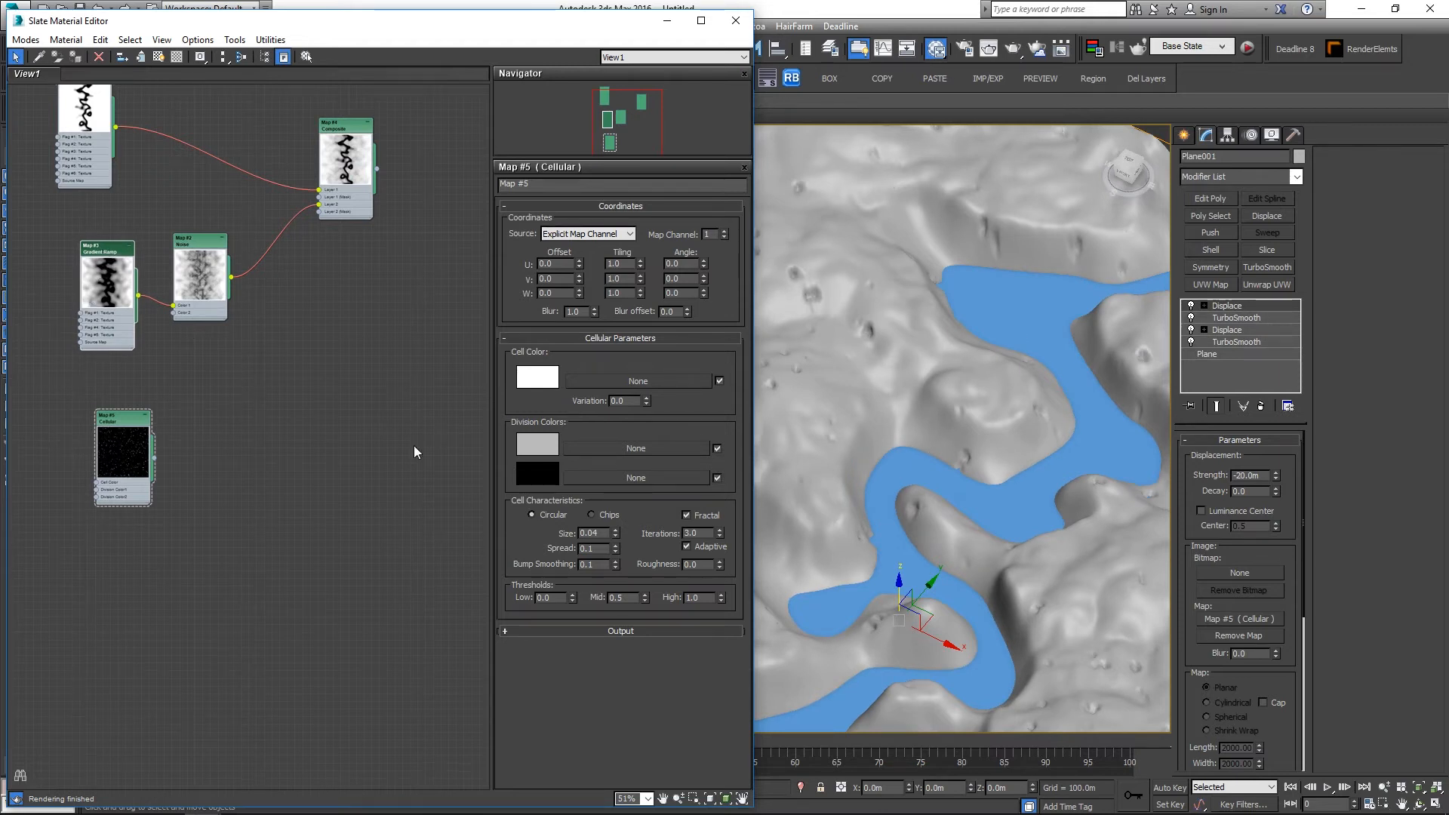
left_click_drag(119, 424, 112, 425)
middle_click_drag(349, 406, 269, 405)
scroll(293, 421, "down", 1)
left_click_drag(122, 415, 123, 408)
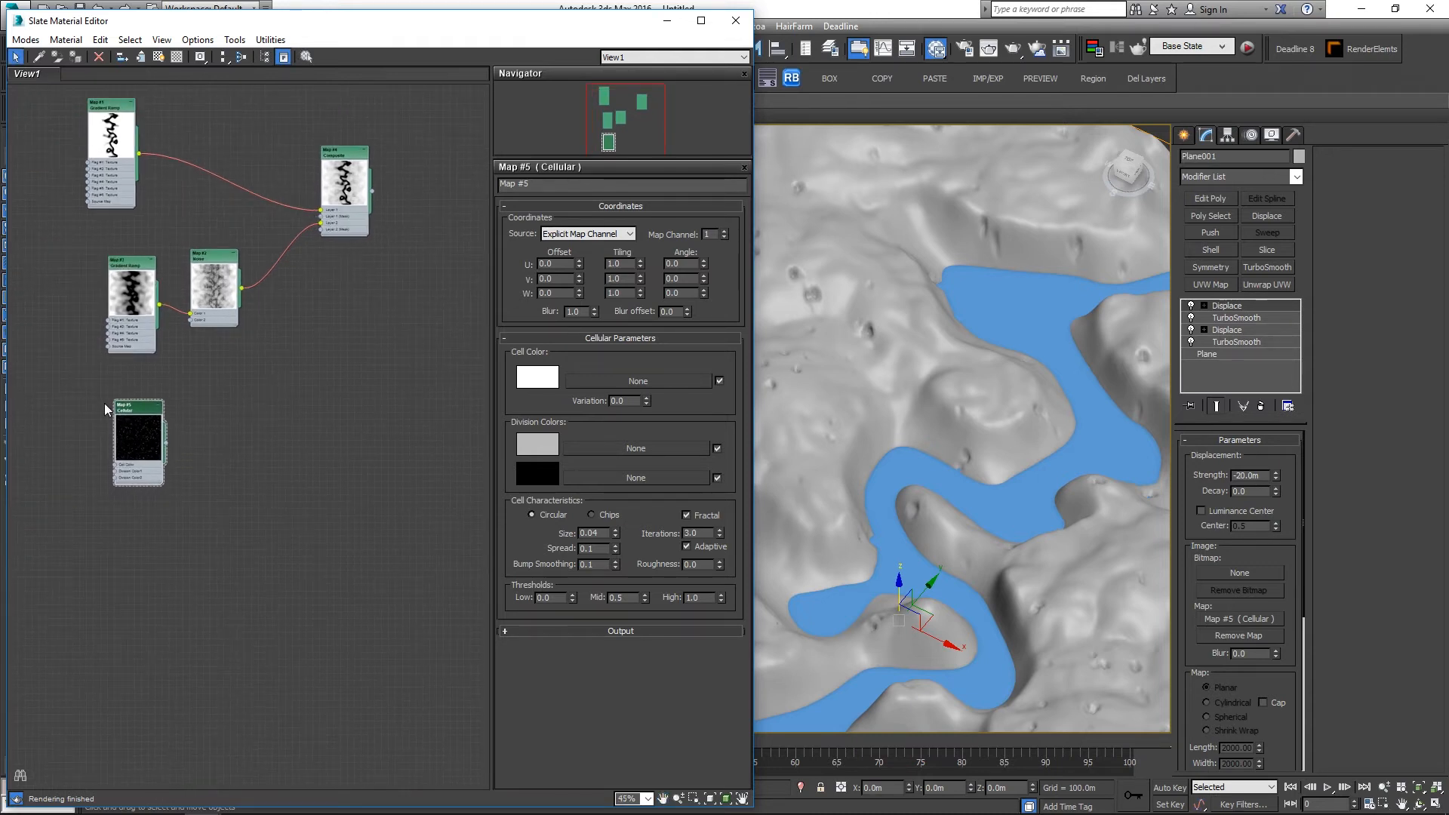
middle_click_drag(134, 400, 162, 336)
scroll(172, 395, "up", 3)
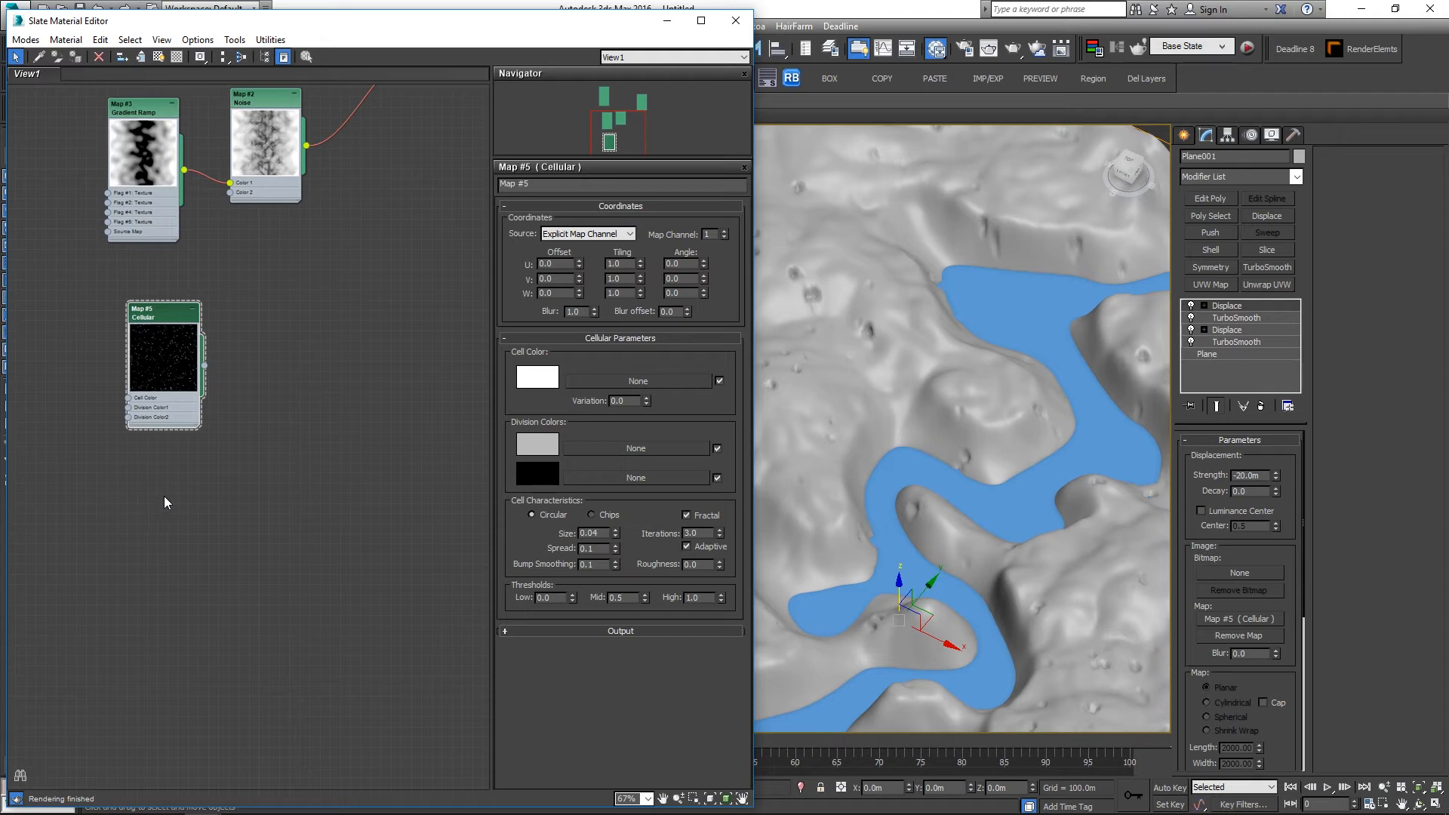
middle_click_drag(169, 512, 212, 479)
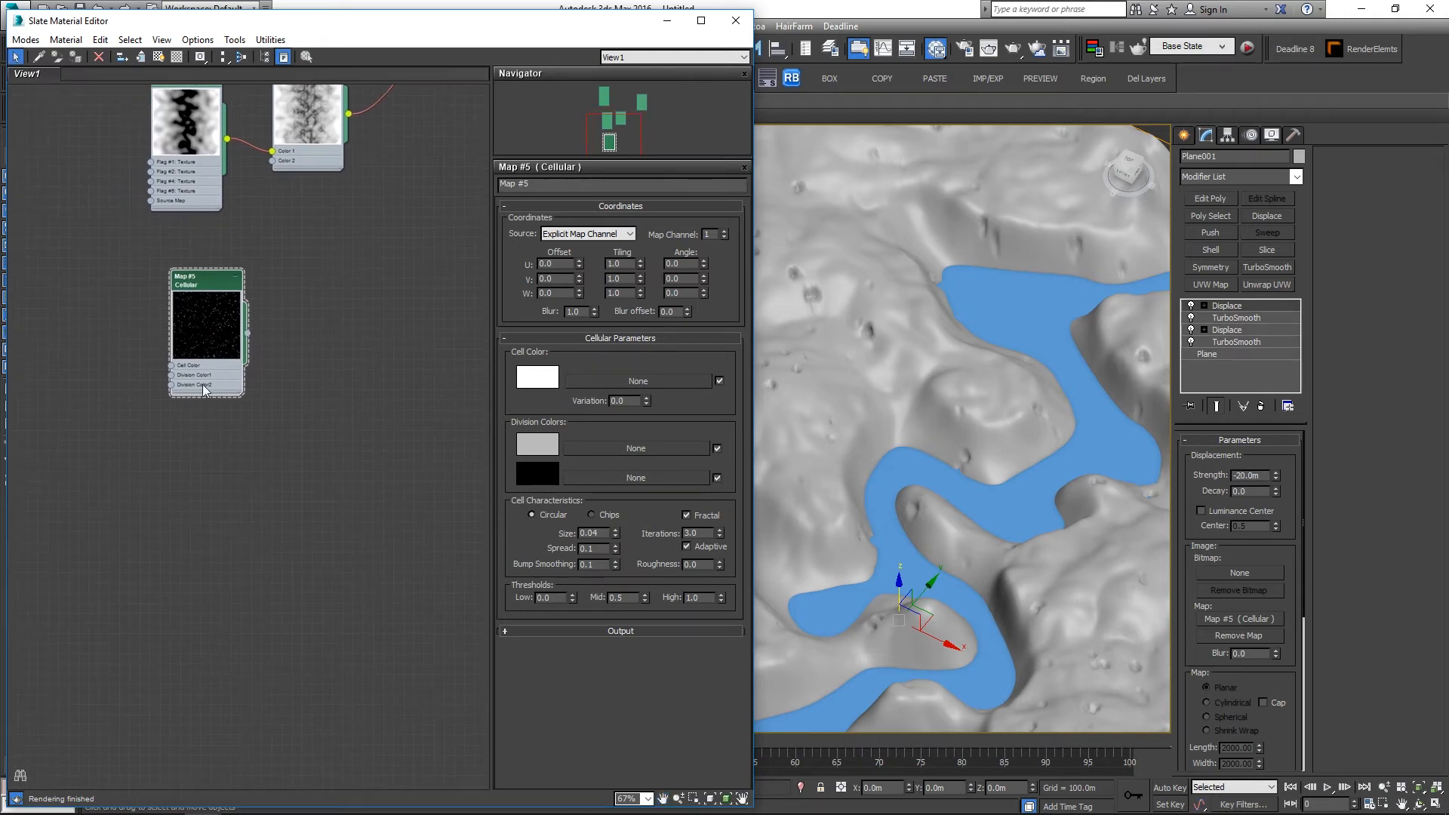
Step: Add a Noise map below the Cellular node, enlarge its preview and open its parameters
right_click(190, 443)
mouse_move(237, 469)
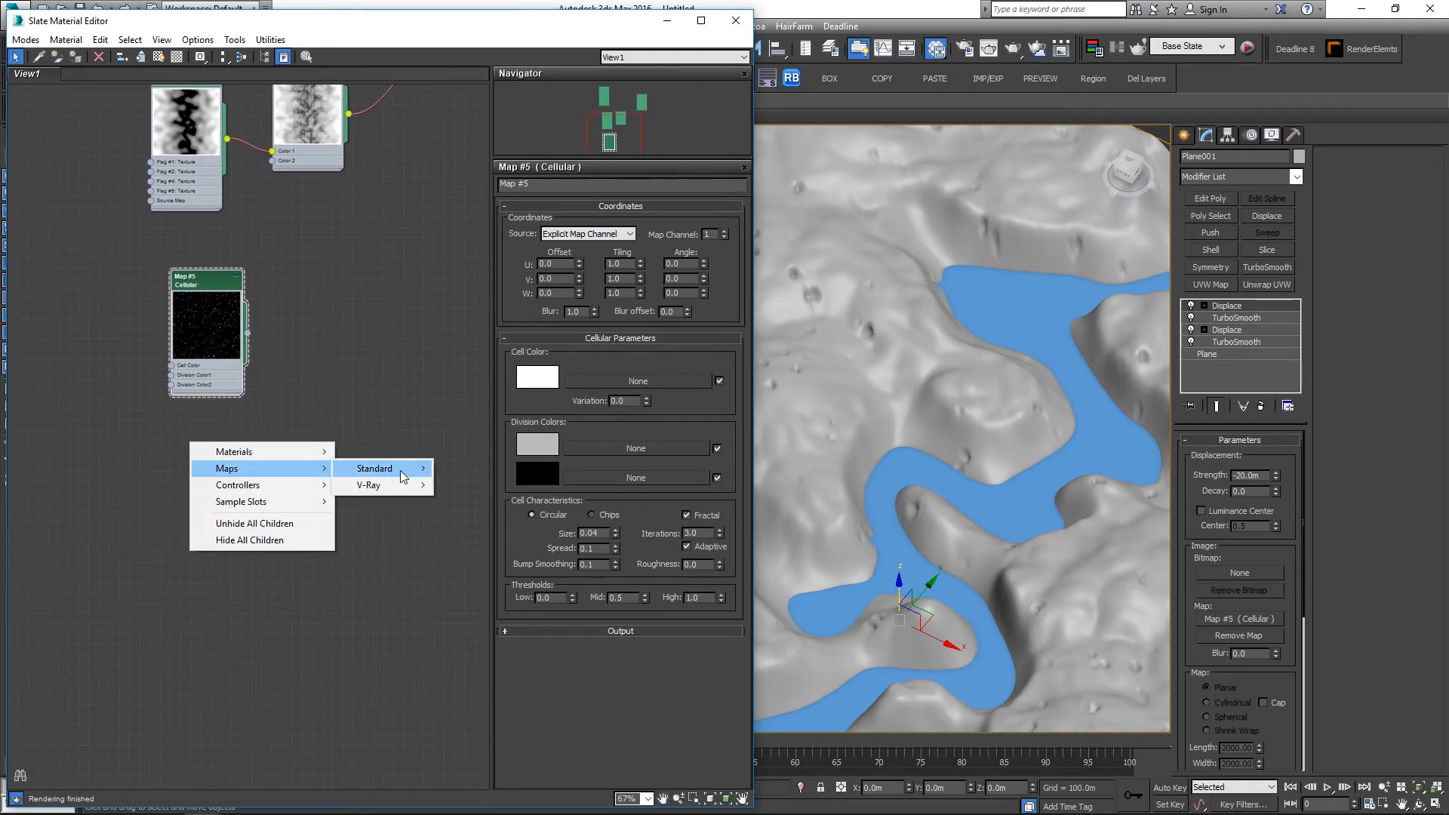
mouse_move(402, 476)
left_click(461, 463)
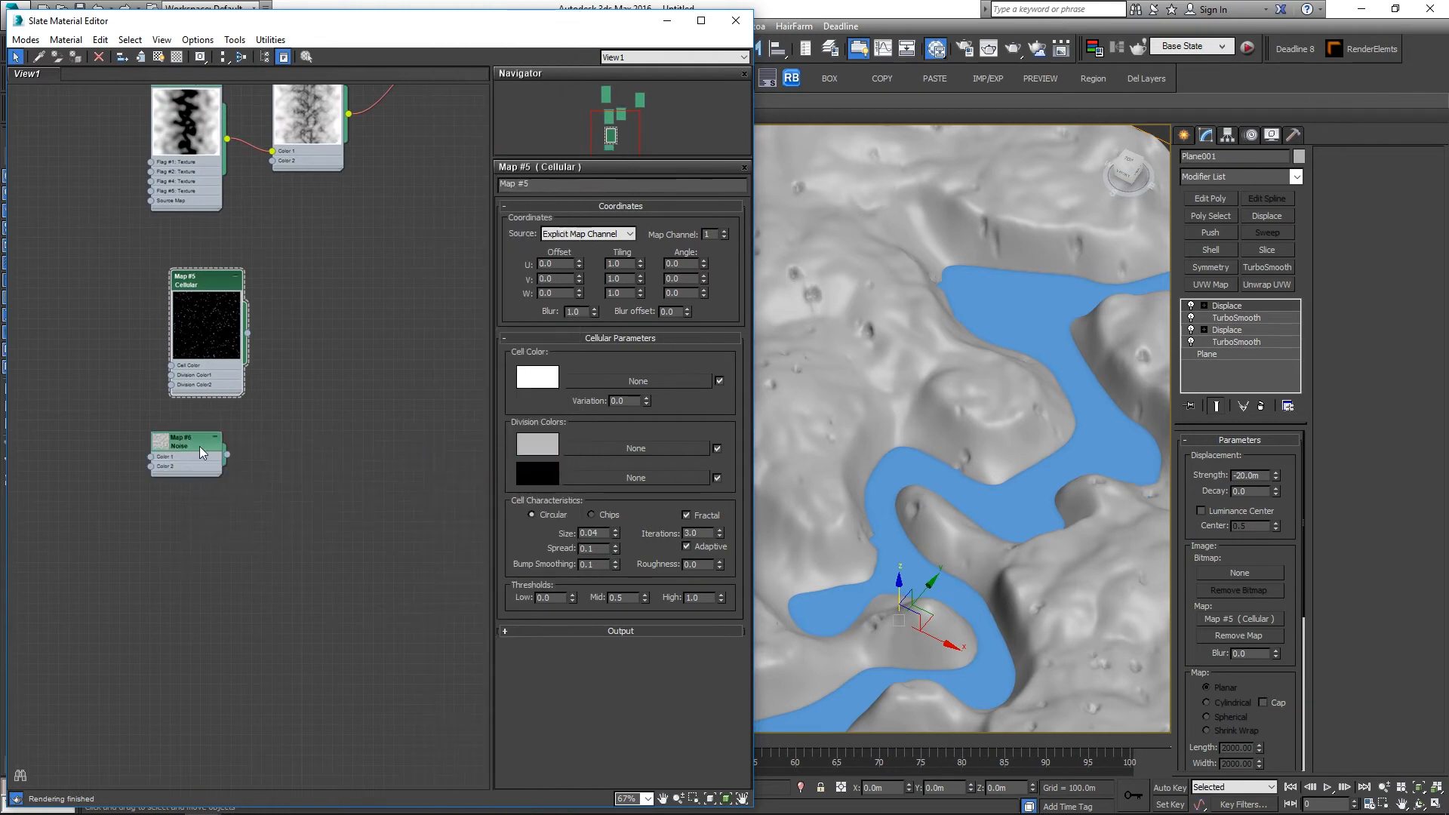
double_click(161, 443)
left_click_drag(201, 442, 241, 442)
double_click(211, 441)
Step: Set the new Noise map's source to Explicit Map Channel, its type to Fractal and its size to 0.05
left_click(588, 234)
left_click(581, 262)
left_click(637, 358)
double_click(566, 394)
type("0.01")
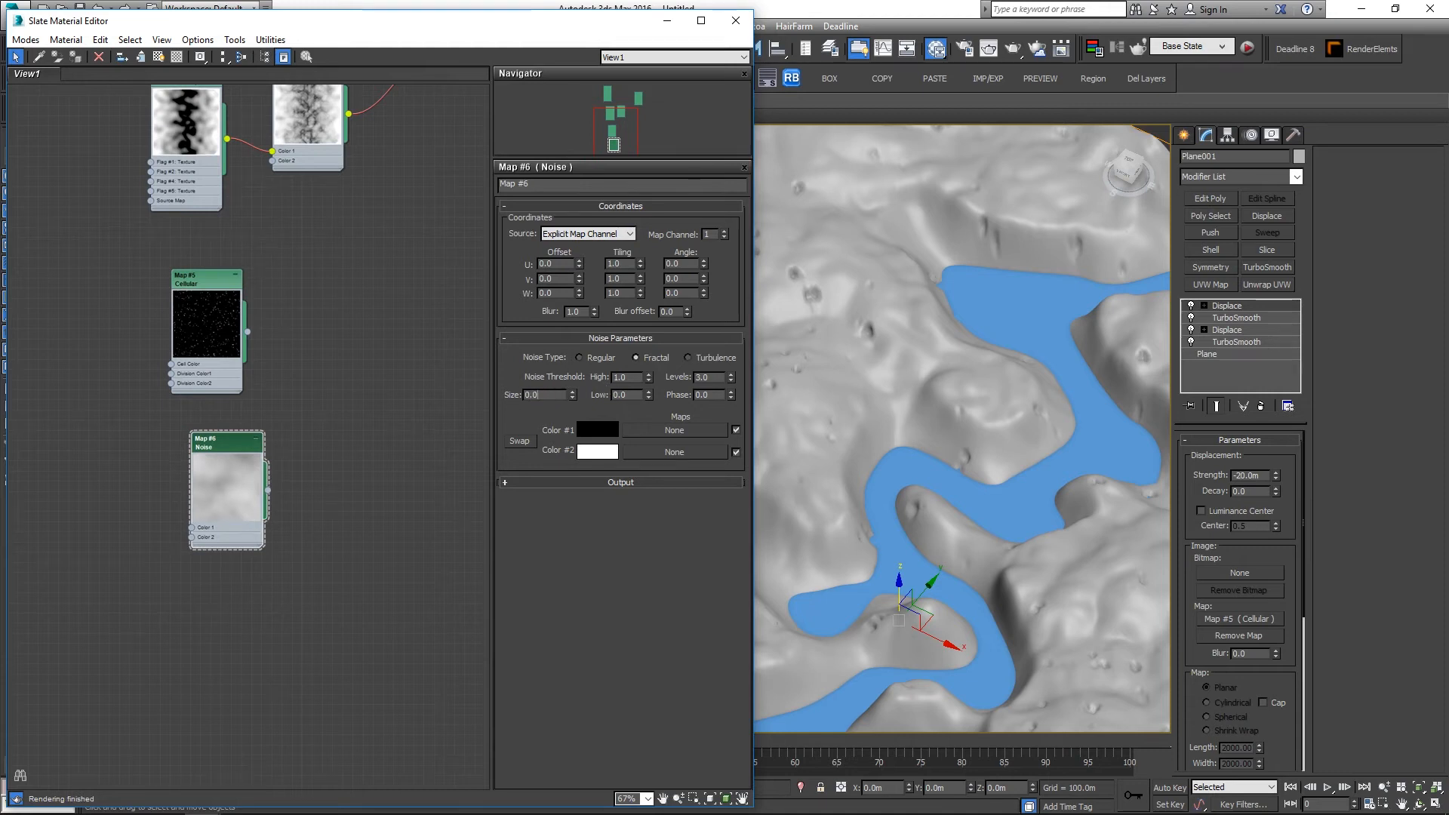
key("Return")
type("0.05")
key("Return")
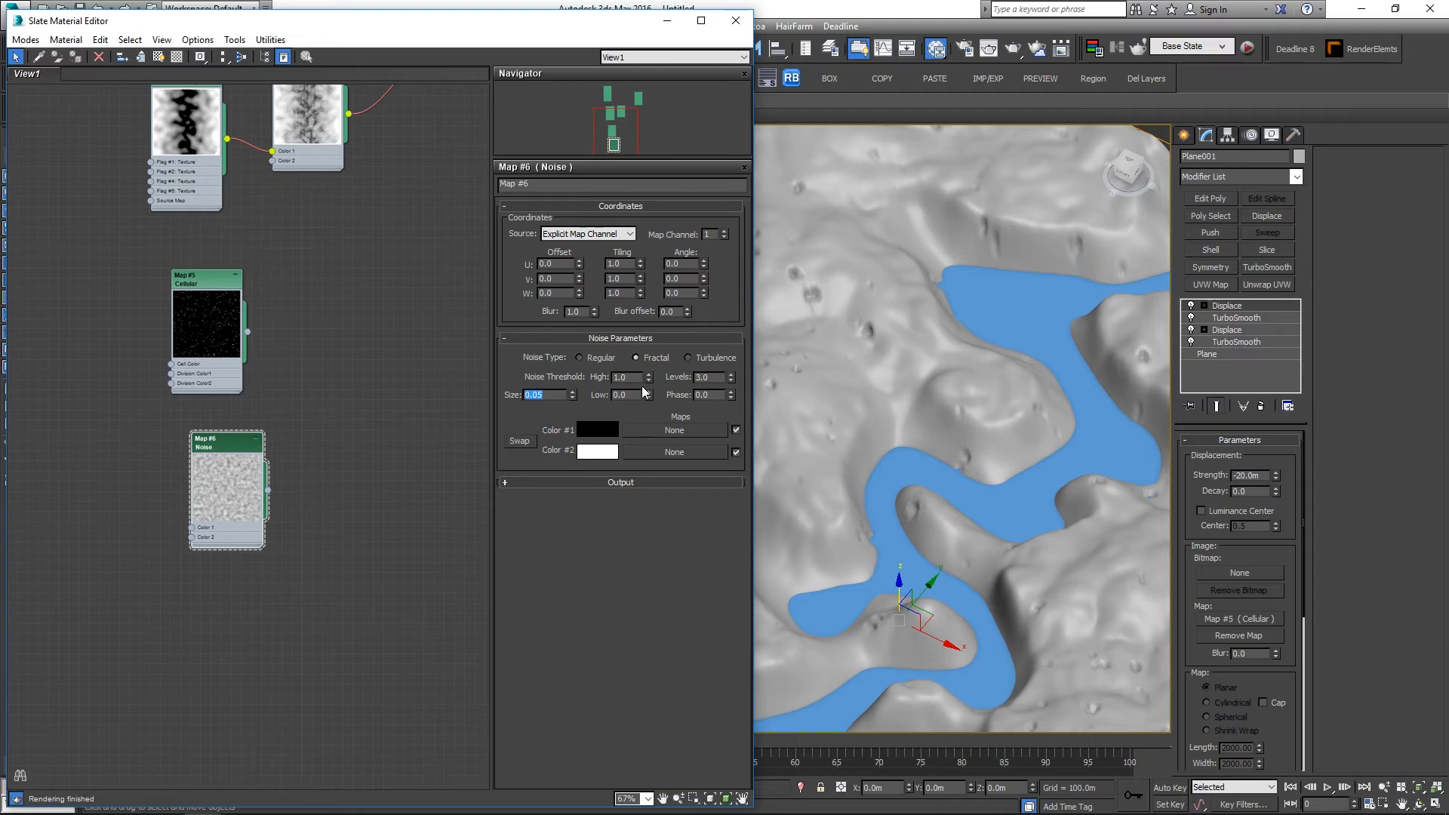
Step: Set the new Noise map's levels to 5 and align its node under the Cellular node
key("Tab")
type("4")
type("5")
key("Return")
left_click_drag(241, 445, 220, 455)
middle_click_drag(348, 456, 227, 461)
scroll(228, 461, "down", 2)
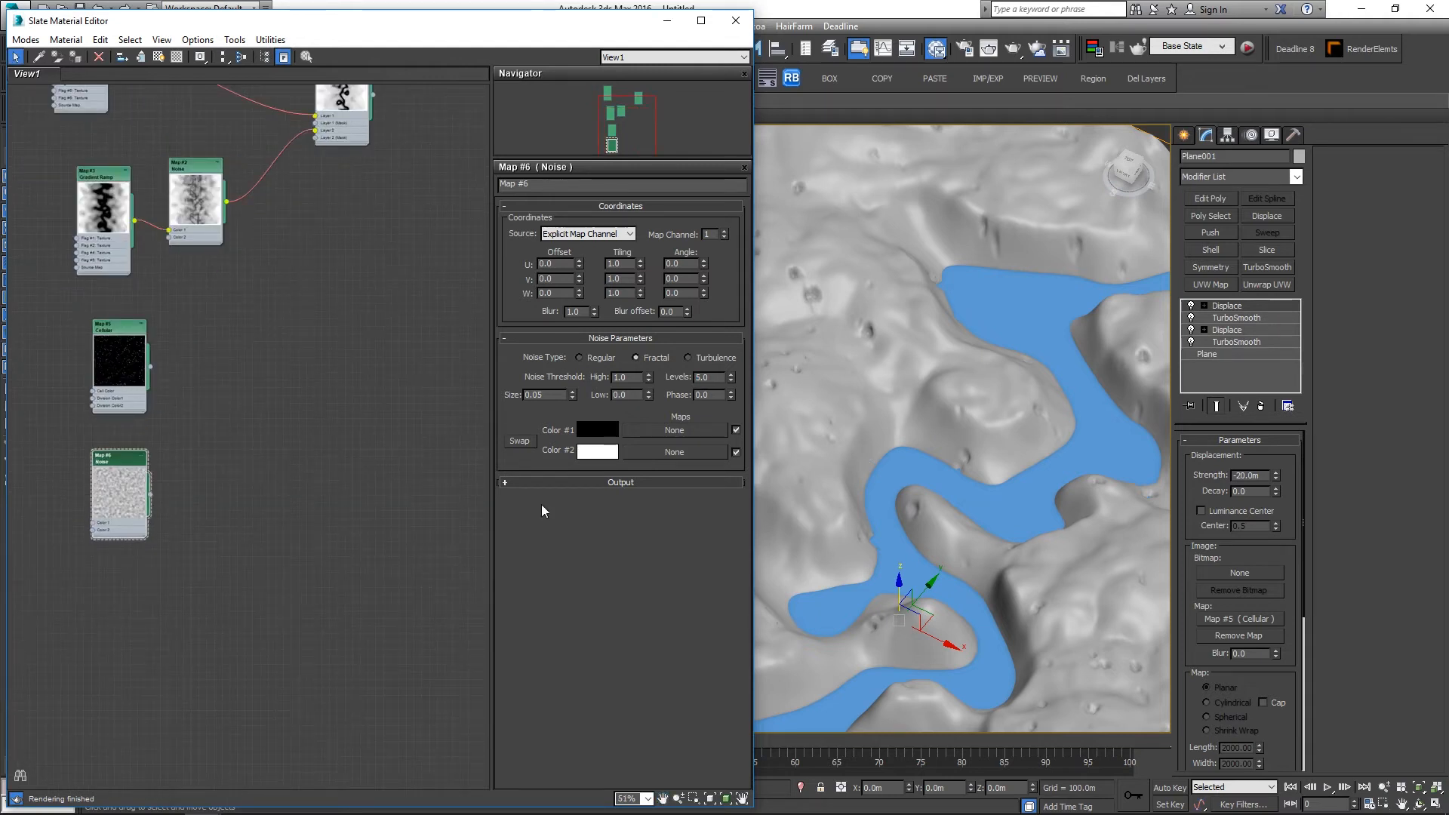
Step: Add a Composite map, connect the new Noise map to Layer 1 and place the Noise node beside the Cellular node
right_click(317, 348)
mouse_move(400, 358)
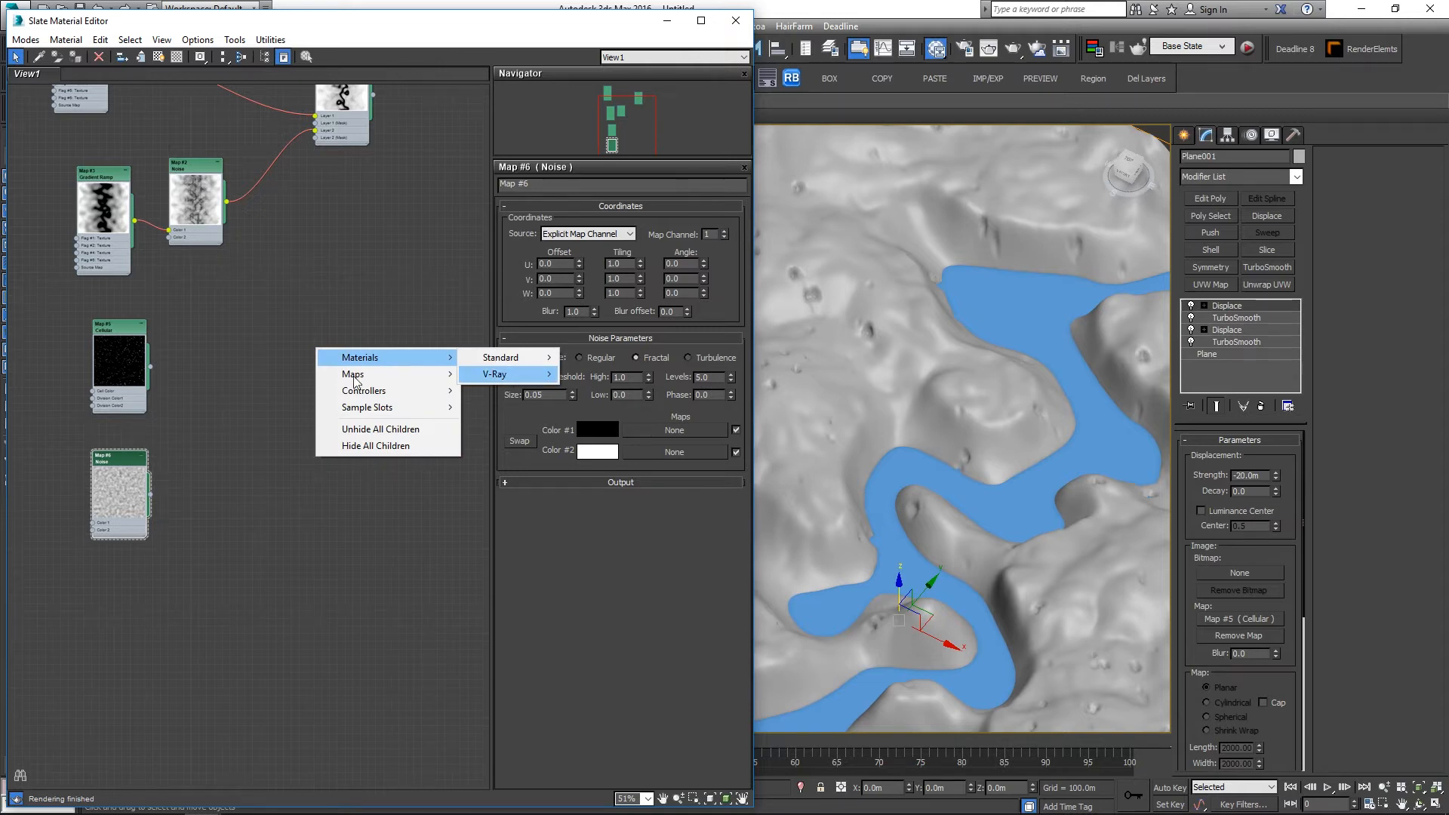
mouse_move(358, 378)
mouse_move(526, 376)
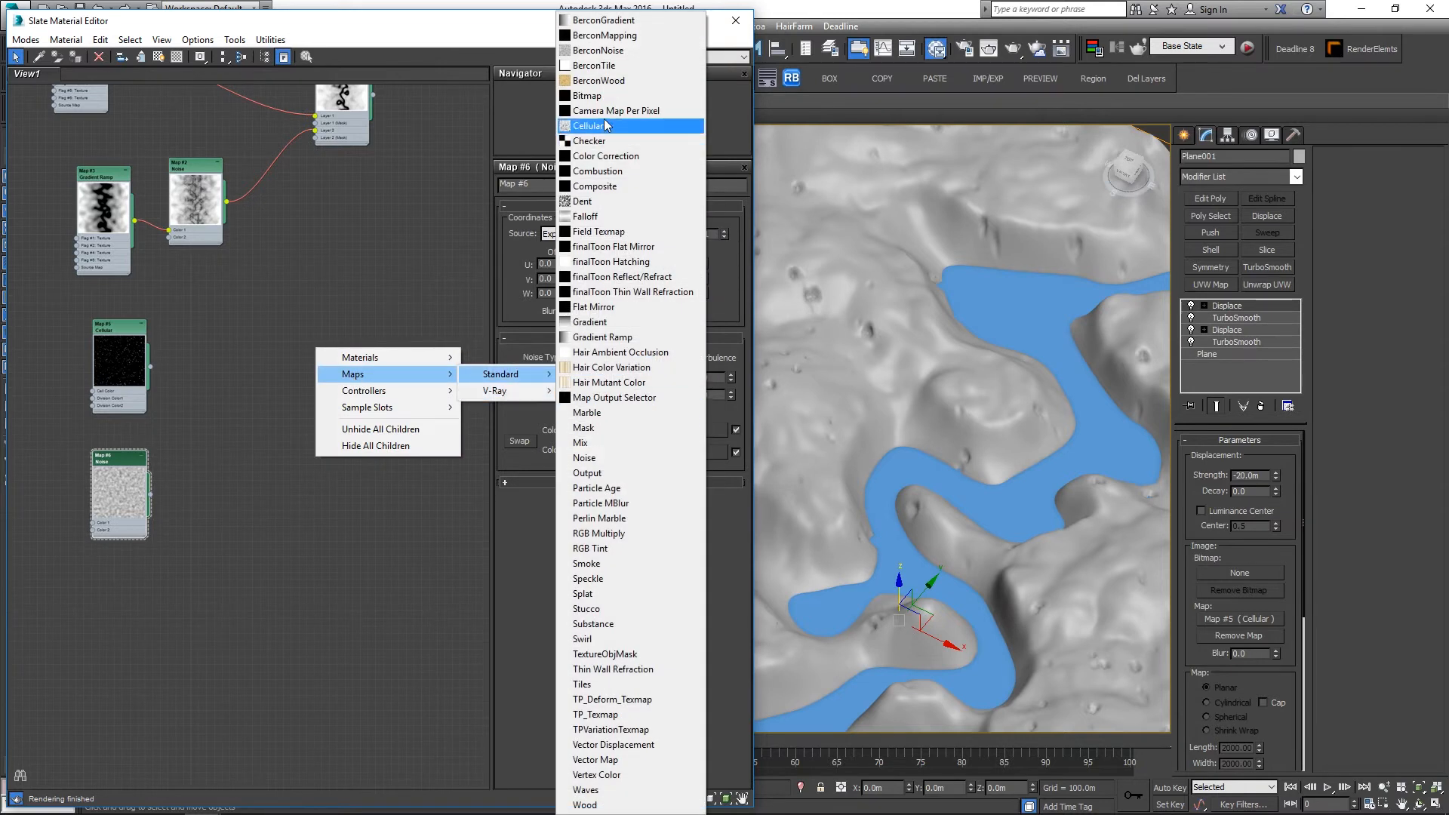
left_click(609, 185)
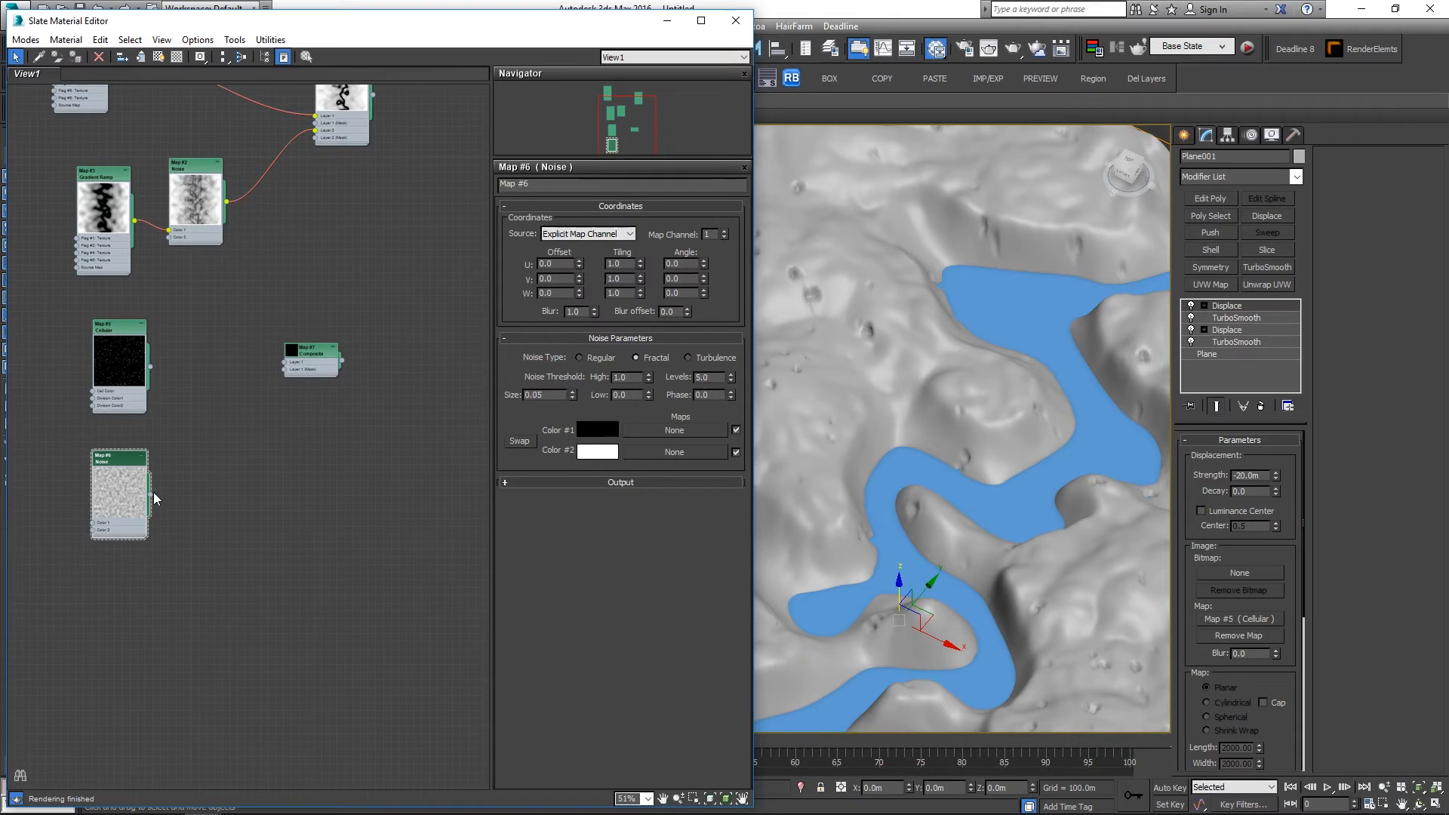
left_click_drag(174, 485, 285, 362)
left_click_drag(116, 469, 201, 329)
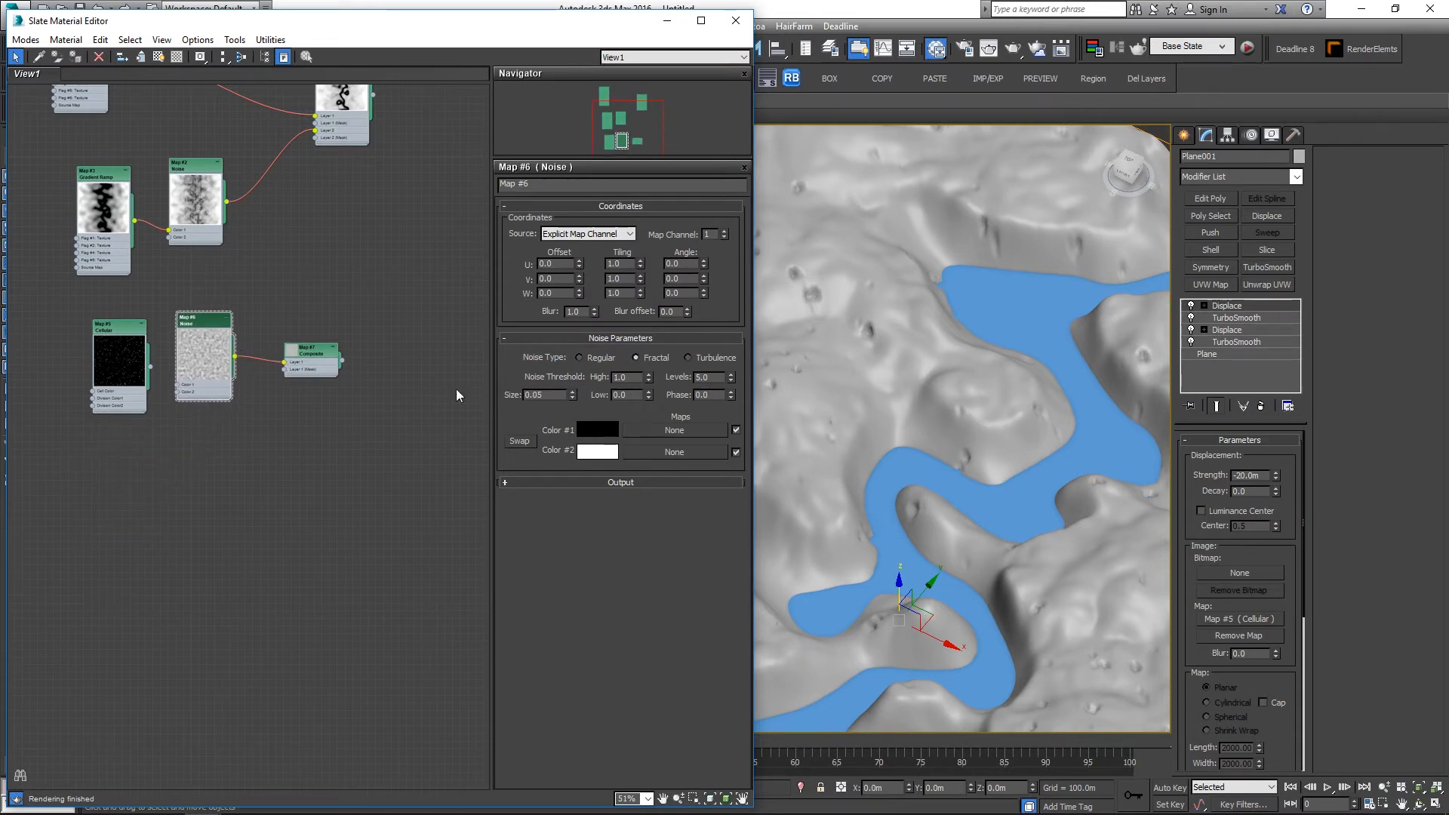
Step: Assign the new Noise map as an instance to the topmost Displace modifier and compare the terrain with the modifier off and on
left_click_drag(342, 361, 1258, 623)
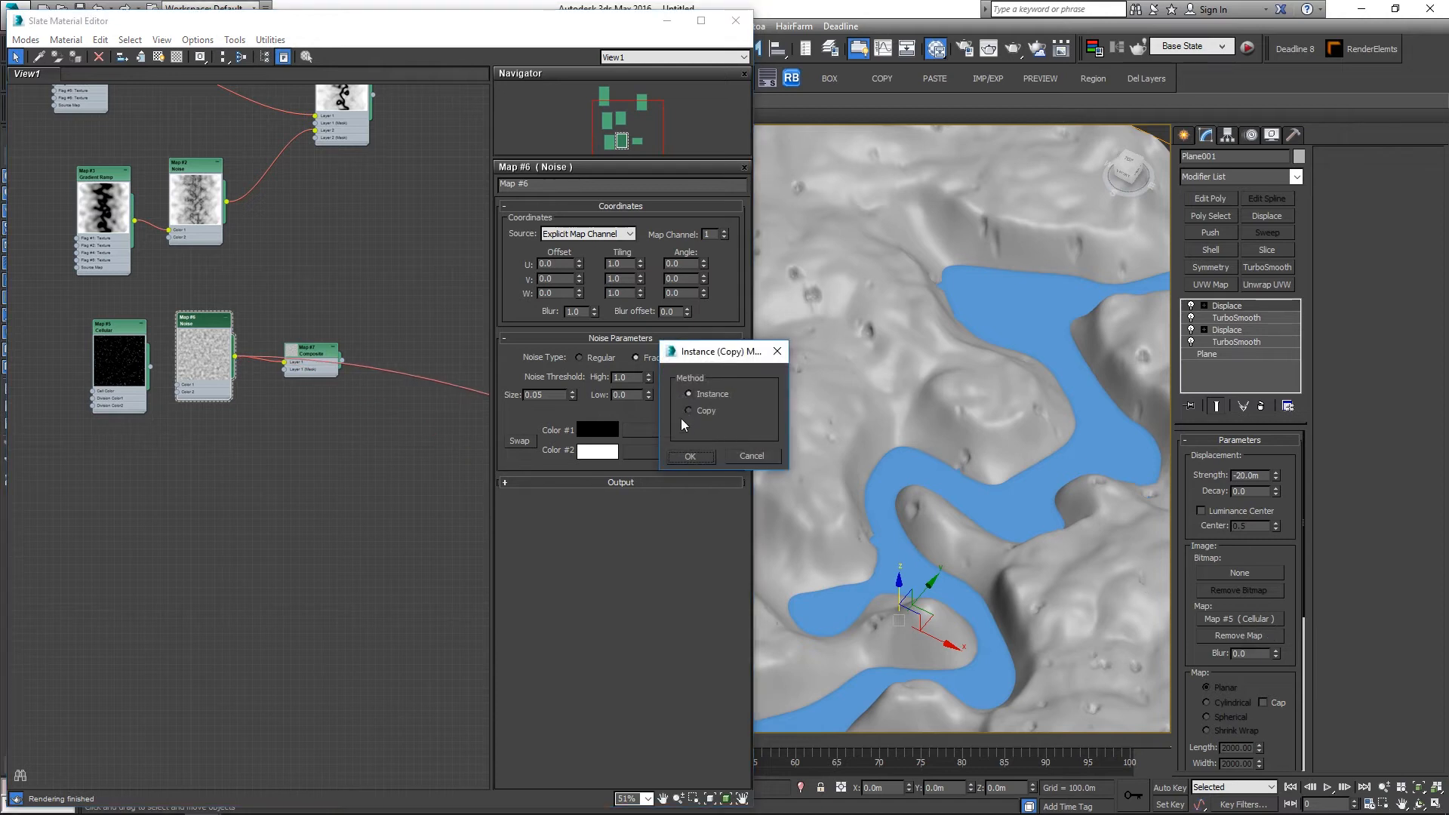
left_click(689, 457)
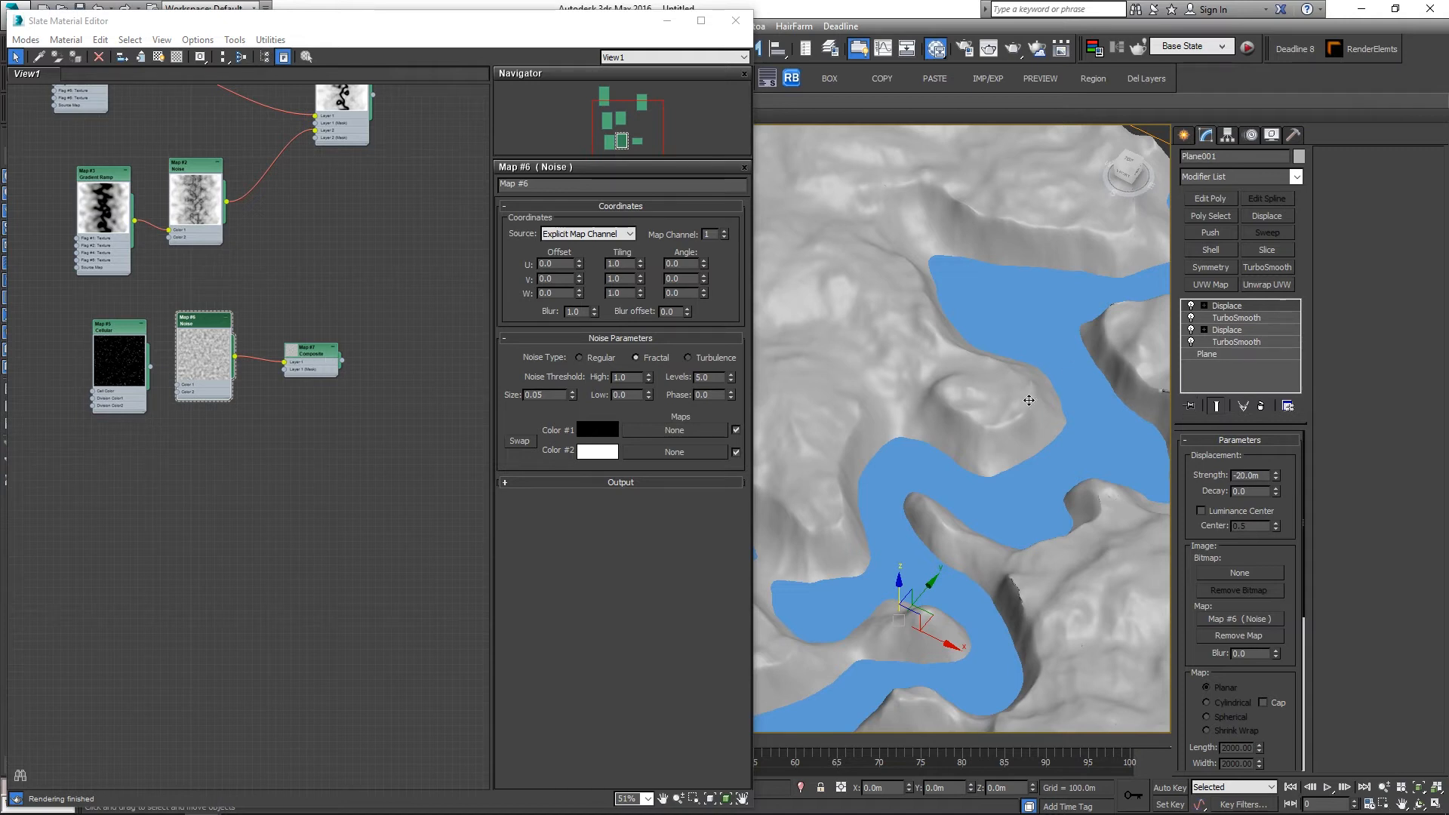
left_click(1192, 306)
left_click(1192, 306)
middle_click_drag(1102, 359, 981, 437, "alt")
scroll(981, 437, "up", 5)
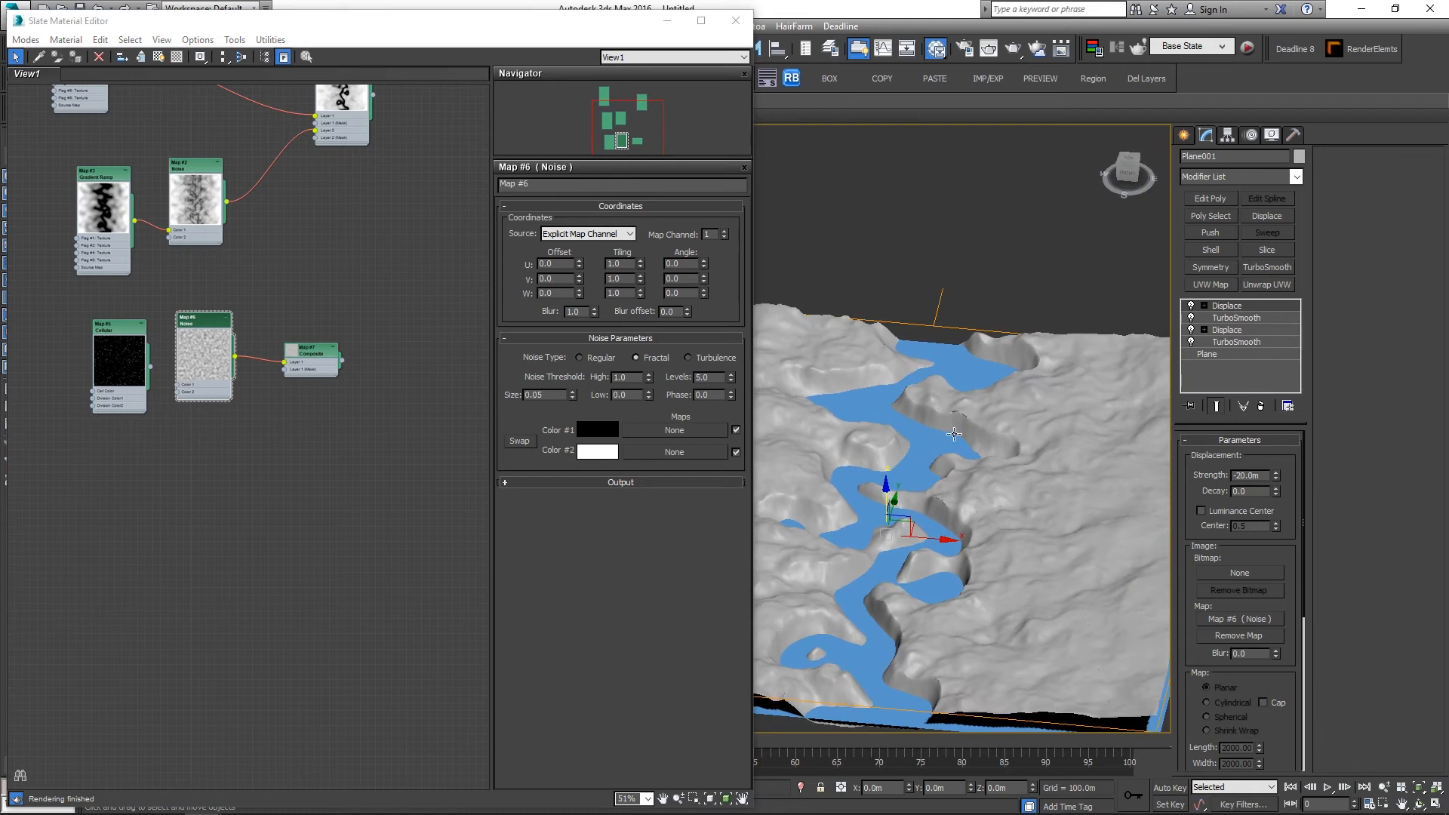
Step: Set the strength of the terrain plane's upper Displace modifier to -12 m
middle_click_drag(1000, 424, 948, 471, "alt")
scroll(1059, 435, "down", 5)
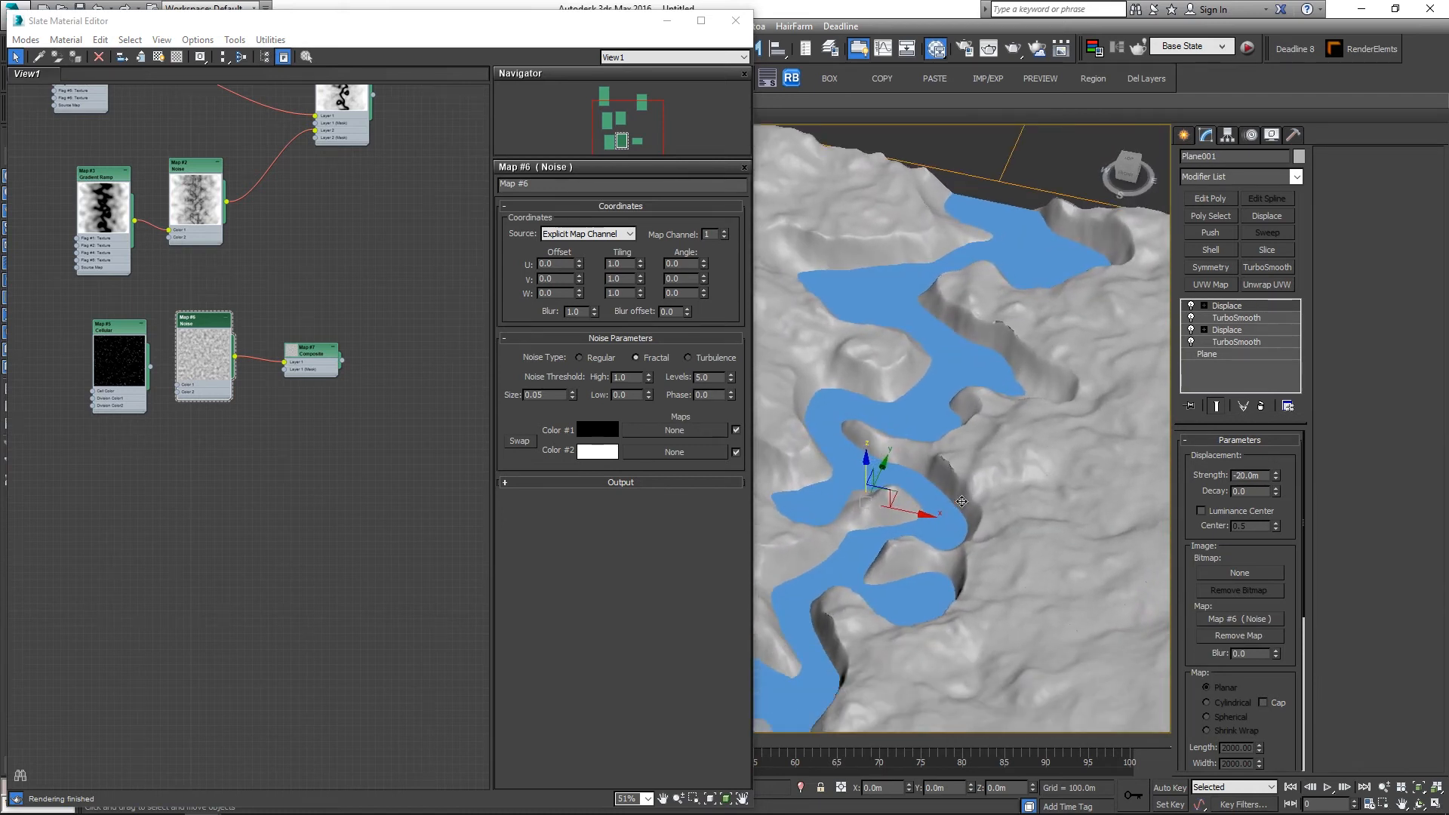
scroll(948, 471, "up", 5)
scroll(979, 389, "down", 5)
middle_click_drag(1112, 464, 1092, 473, "alt")
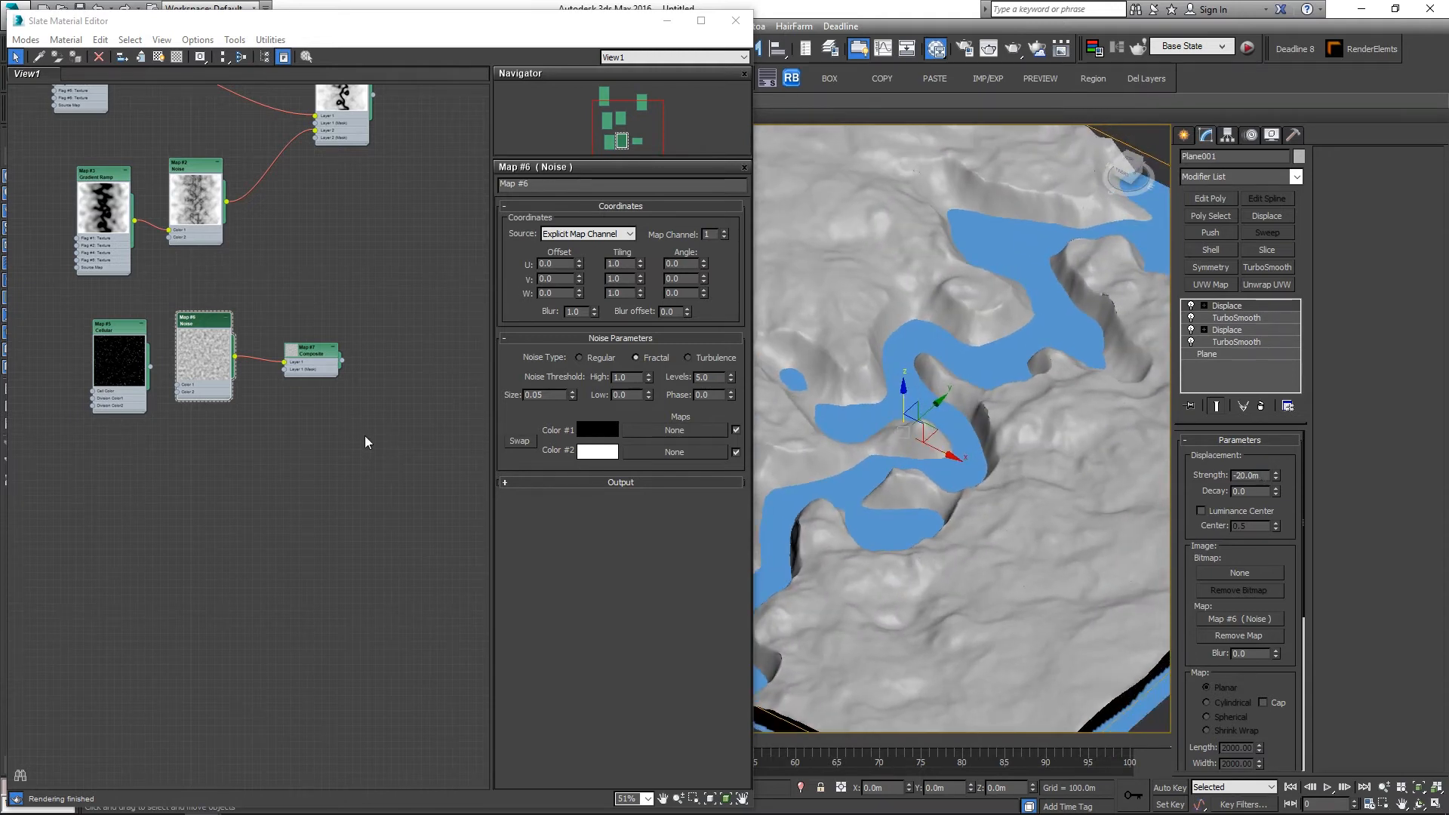
double_click(1266, 476)
type("-12")
key("Return")
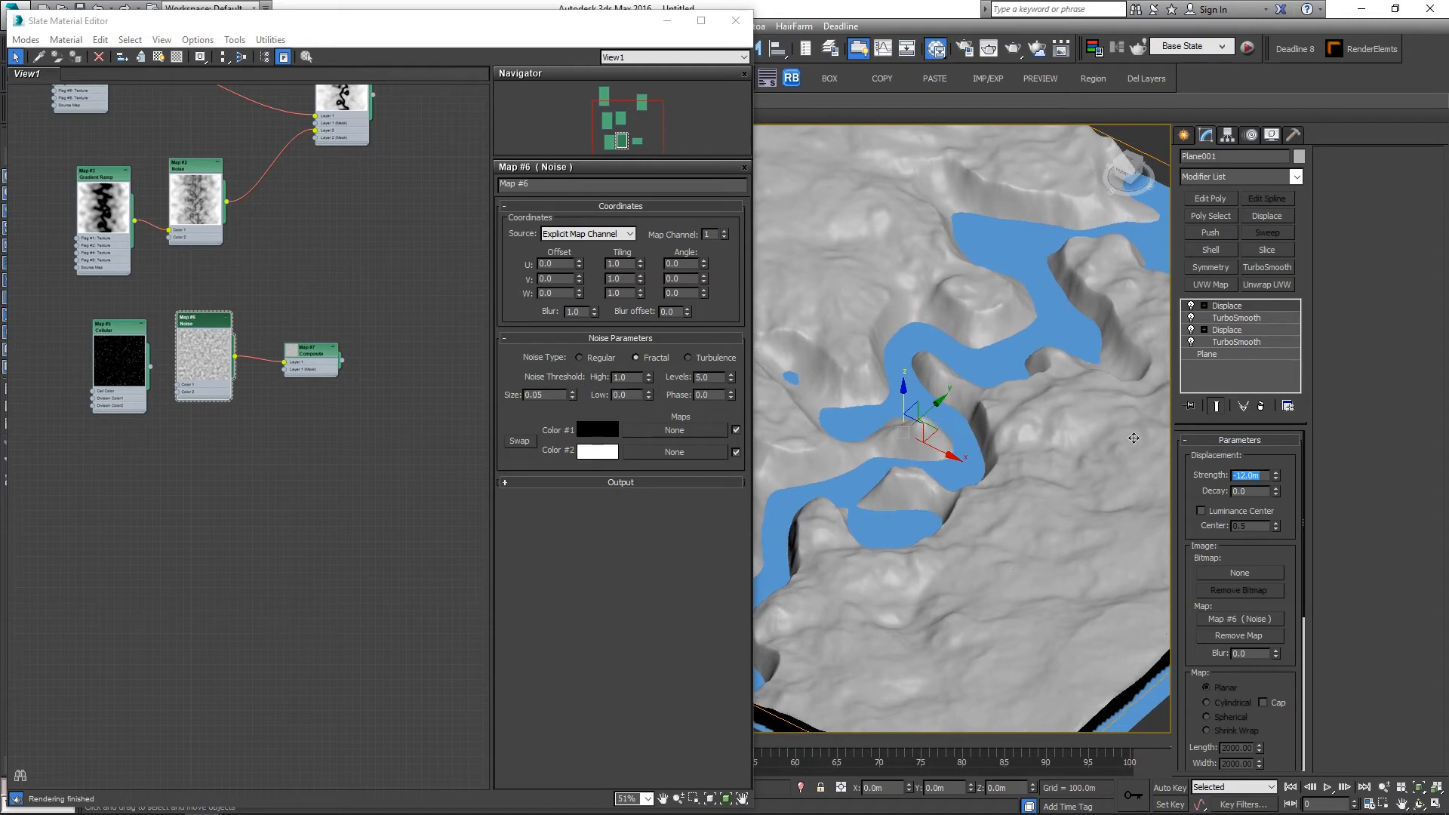
Step: Examine the terrain's surface detail from near and far, and check the upper TurboSmooth modifier's iteration settings
scroll(1134, 437, "down", 10)
middle_click_drag(1085, 438, 906, 502)
scroll(969, 489, "up", 3)
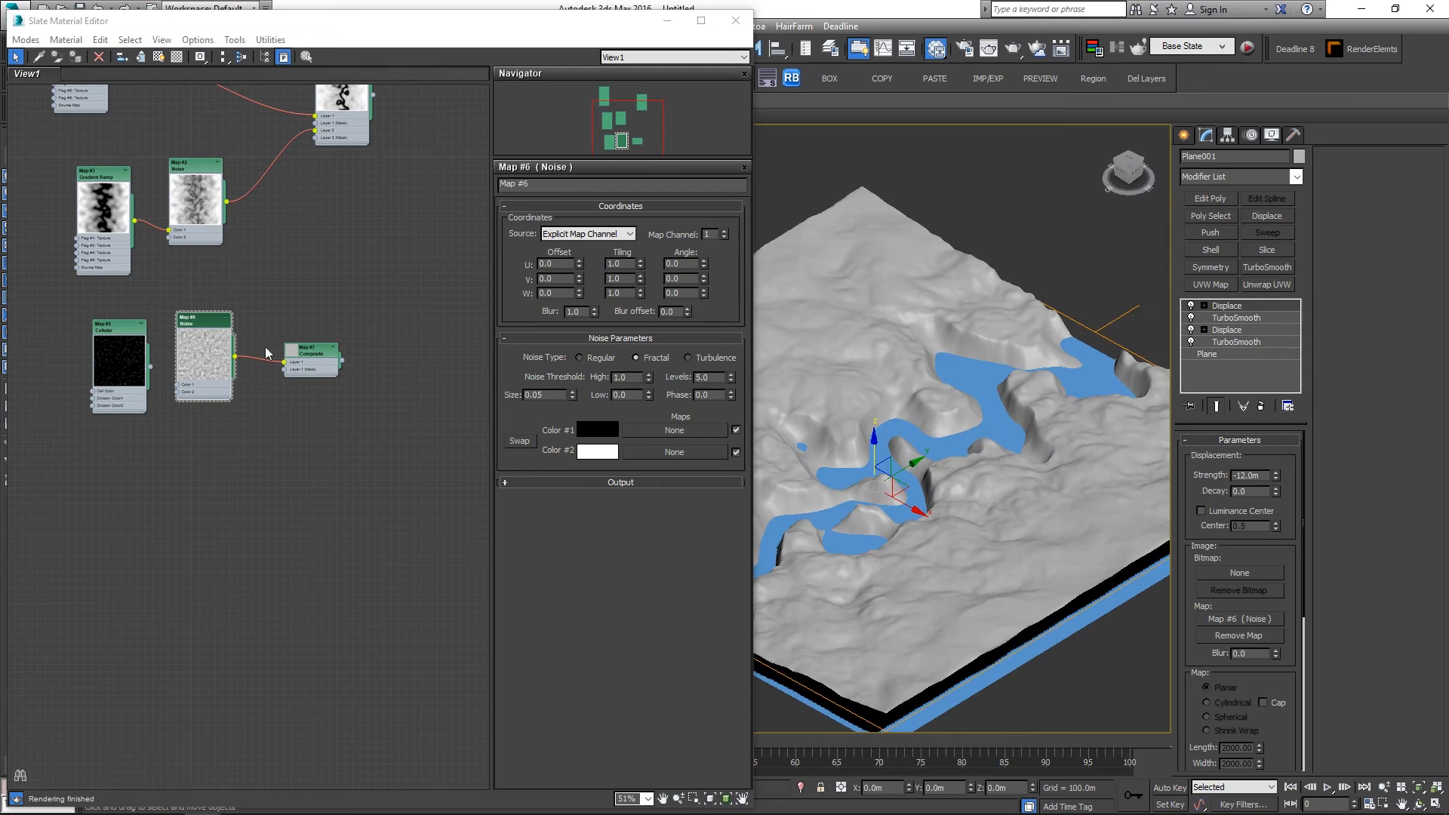
scroll(1059, 536, "up", 5)
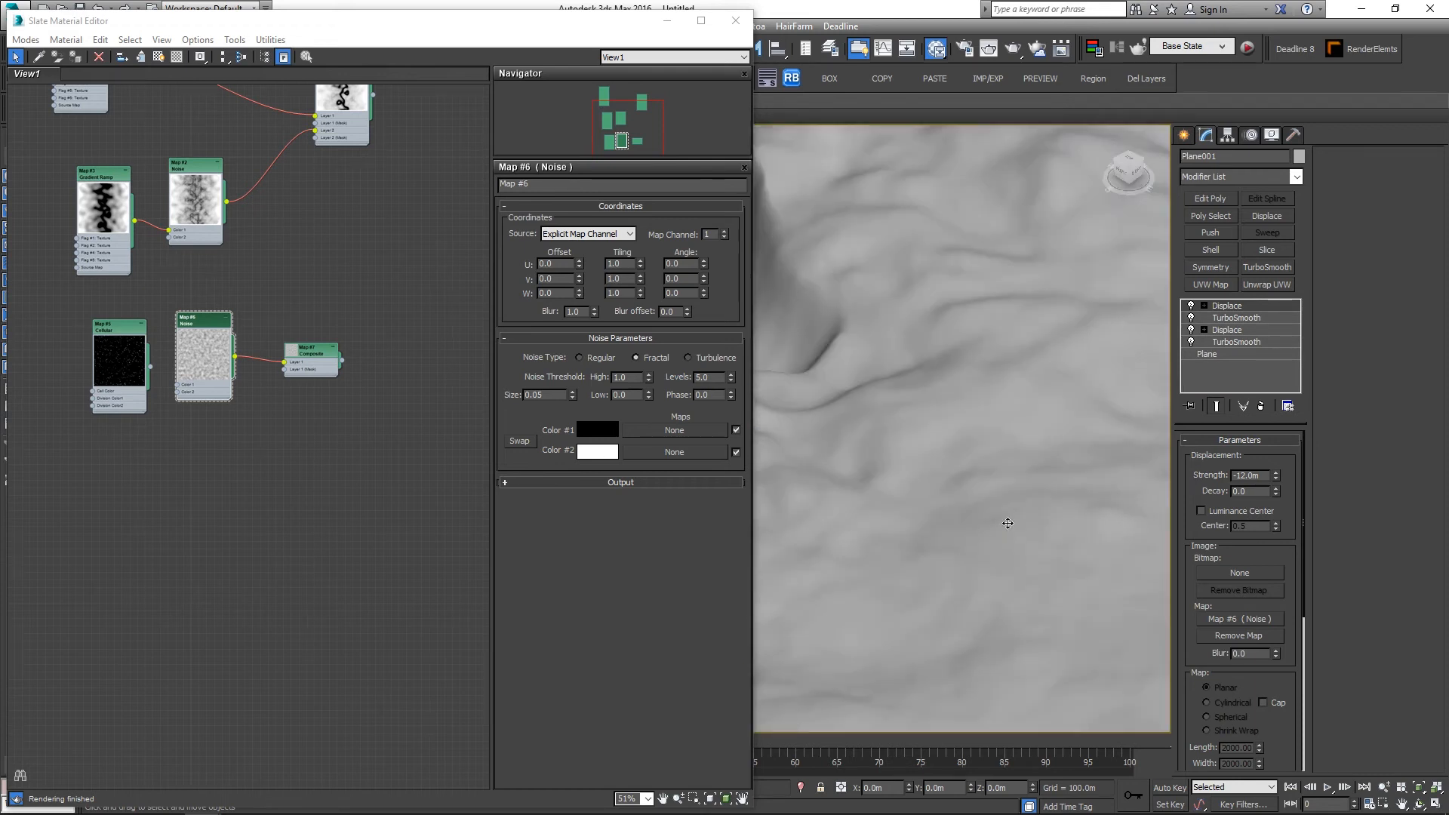
scroll(955, 547, "down", 5)
left_click(1244, 317)
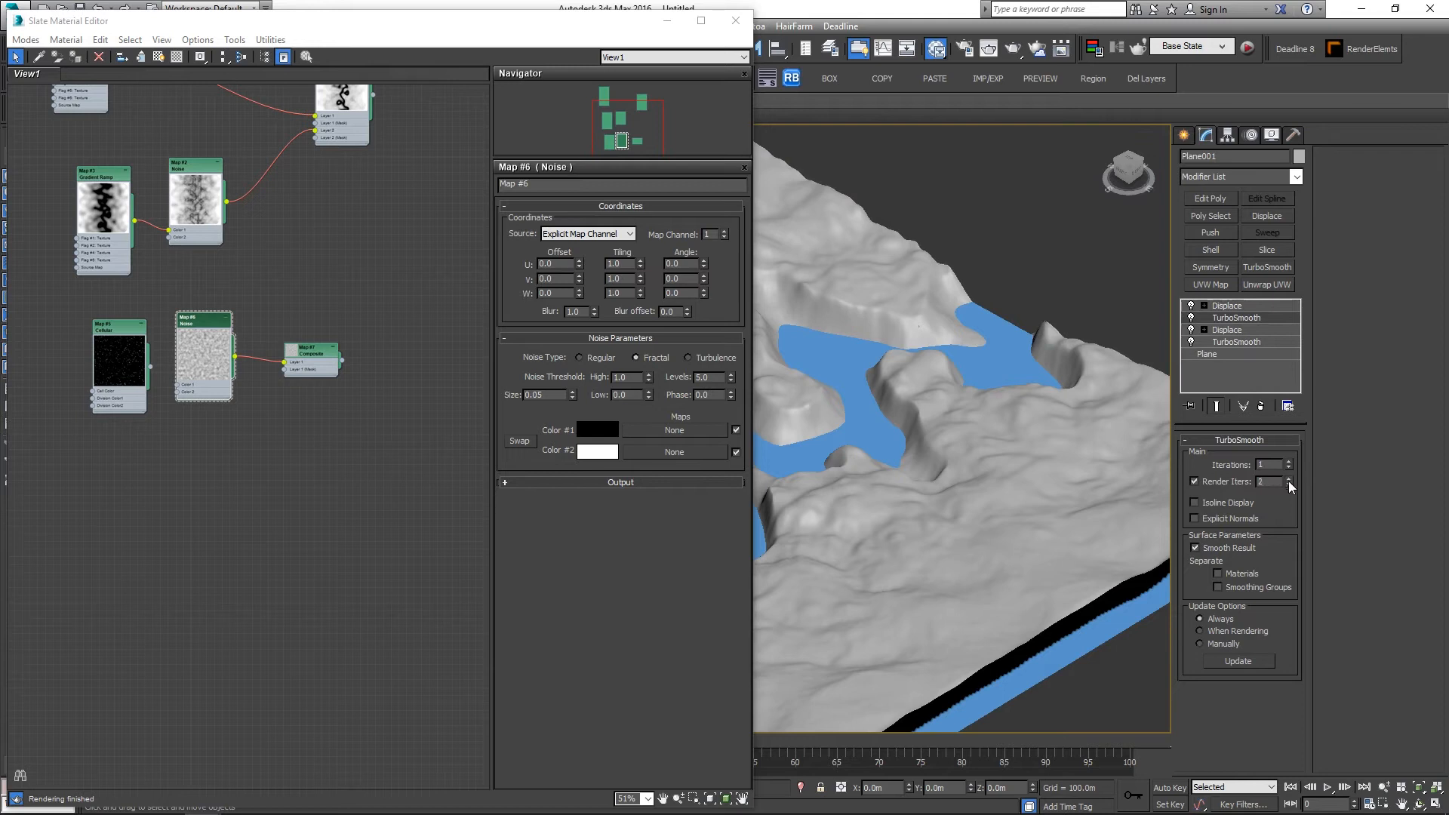
middle_click_drag(921, 488, 1098, 494, "alt")
scroll(1028, 419, "up", 5)
scroll(1029, 419, "down", 6)
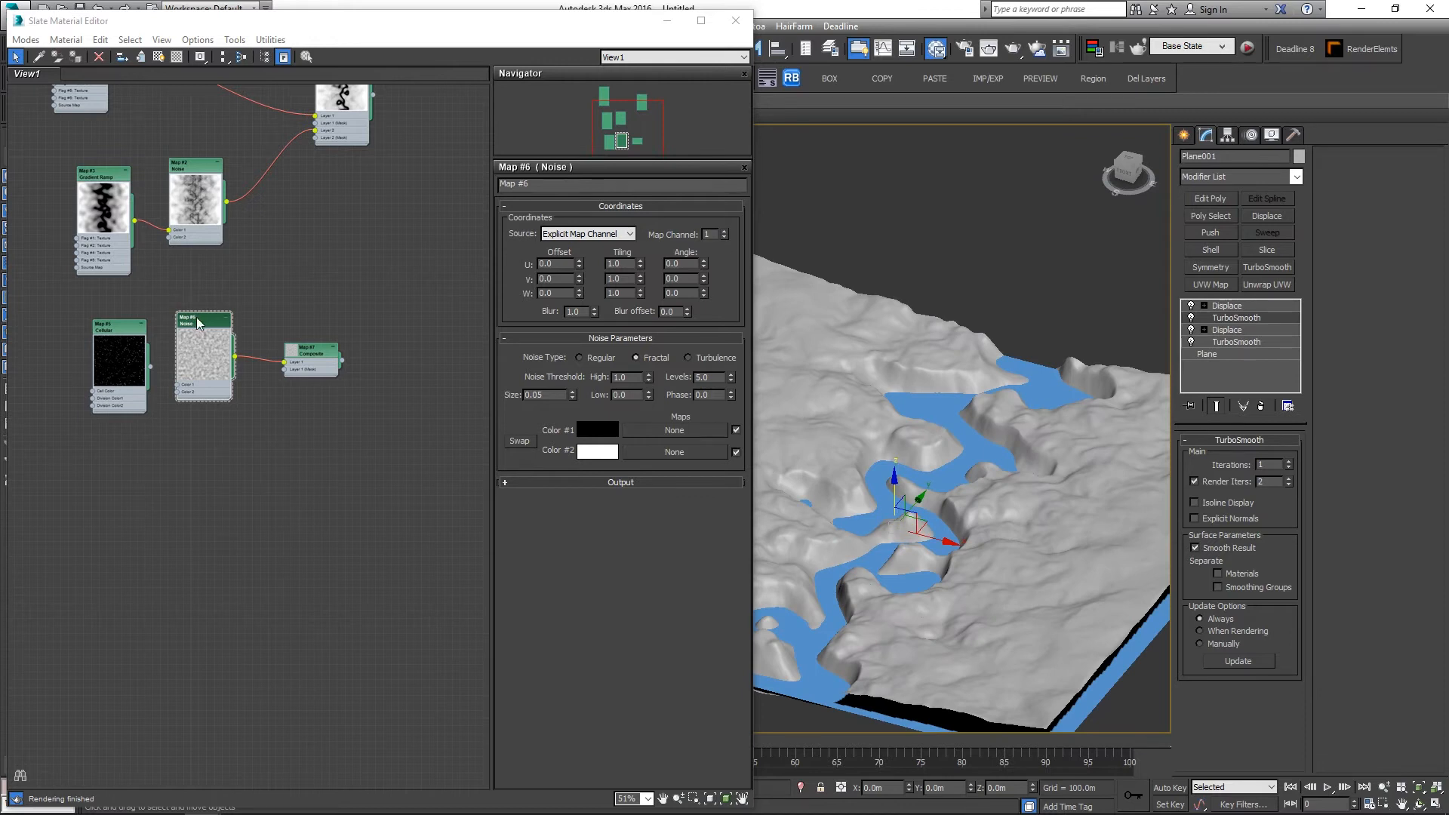
Step: Add a second layer to the Composite map, leaving its texture unassigned
left_click(321, 355)
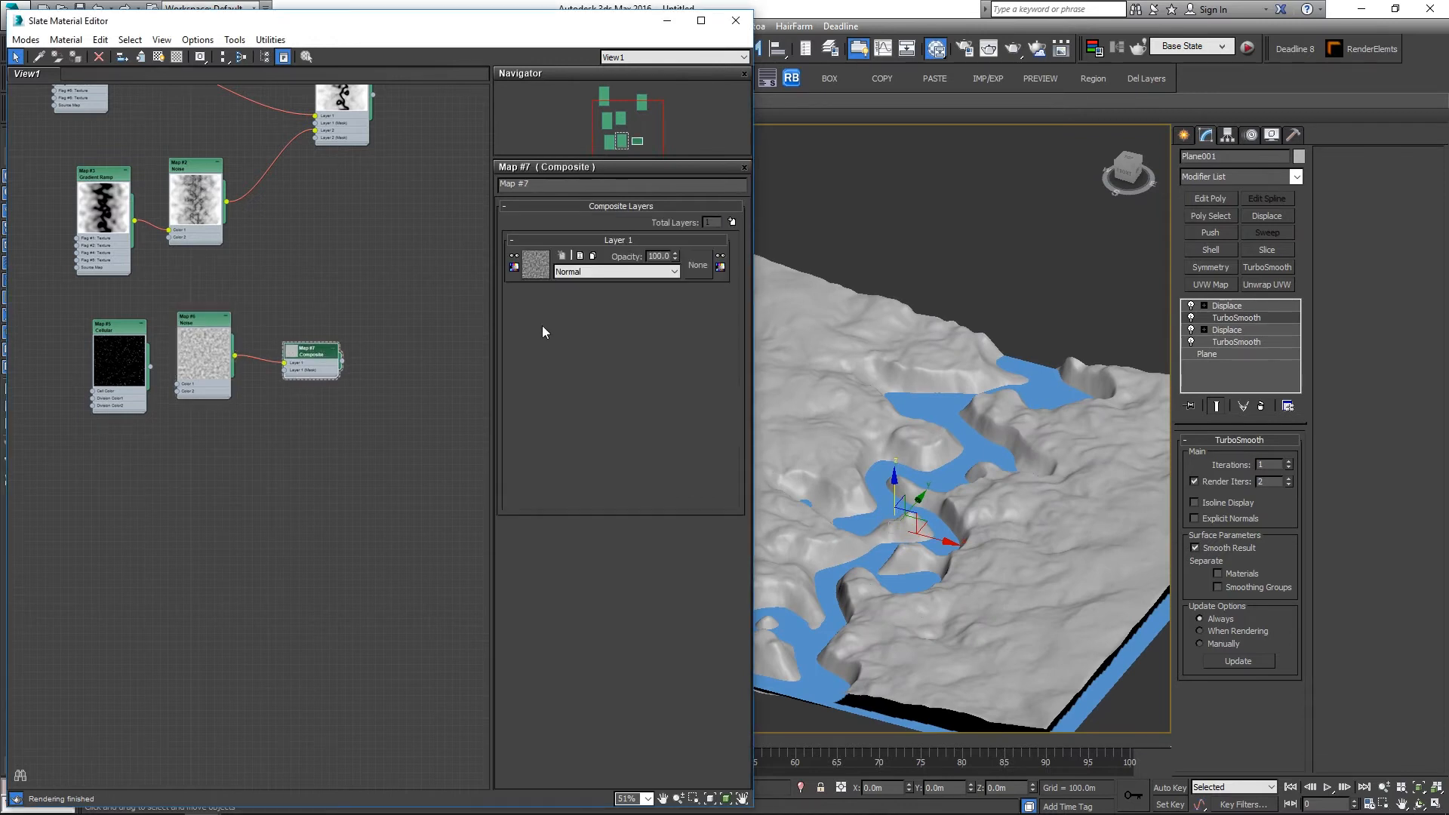
left_click(732, 222)
left_click(534, 265)
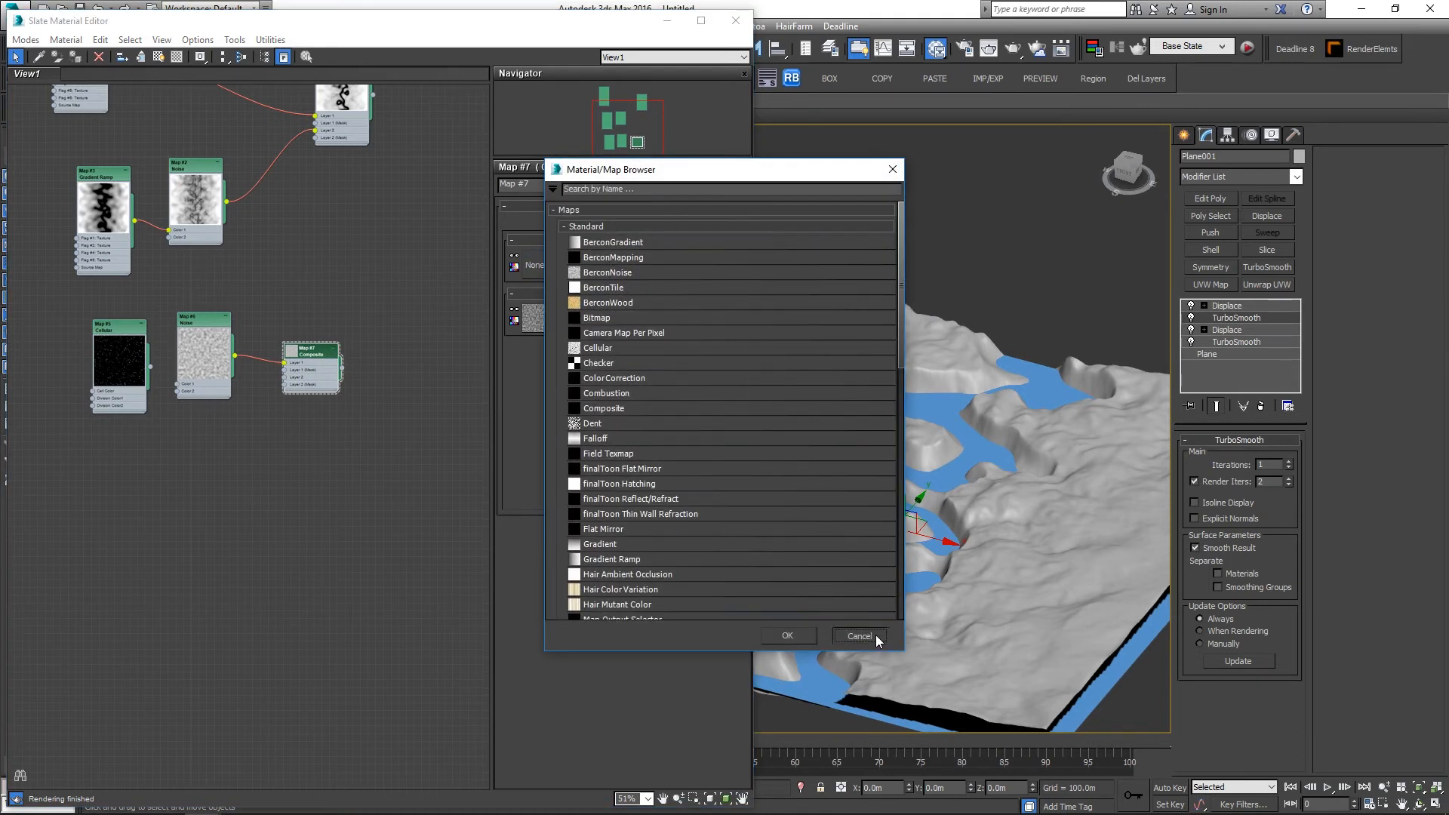
left_click(874, 635)
Step: Connect the Cellular map to Layer 2 of the Composite map and align its node beneath the Noise node
left_click_drag(154, 357, 144, 406)
scroll(229, 442, "up", 3)
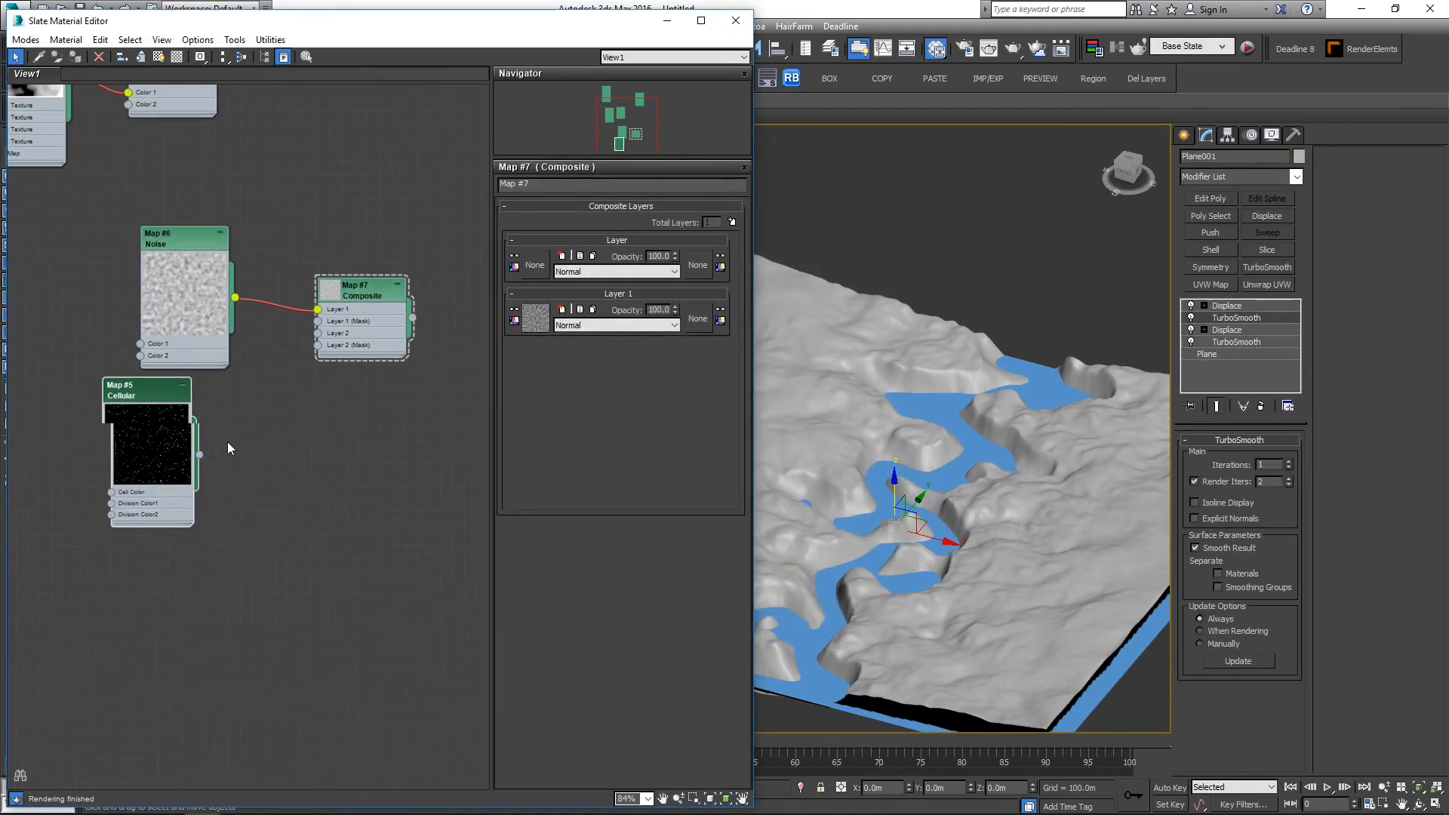
left_click_drag(196, 456, 322, 333)
left_click_drag(177, 399, 215, 400)
left_click(370, 296)
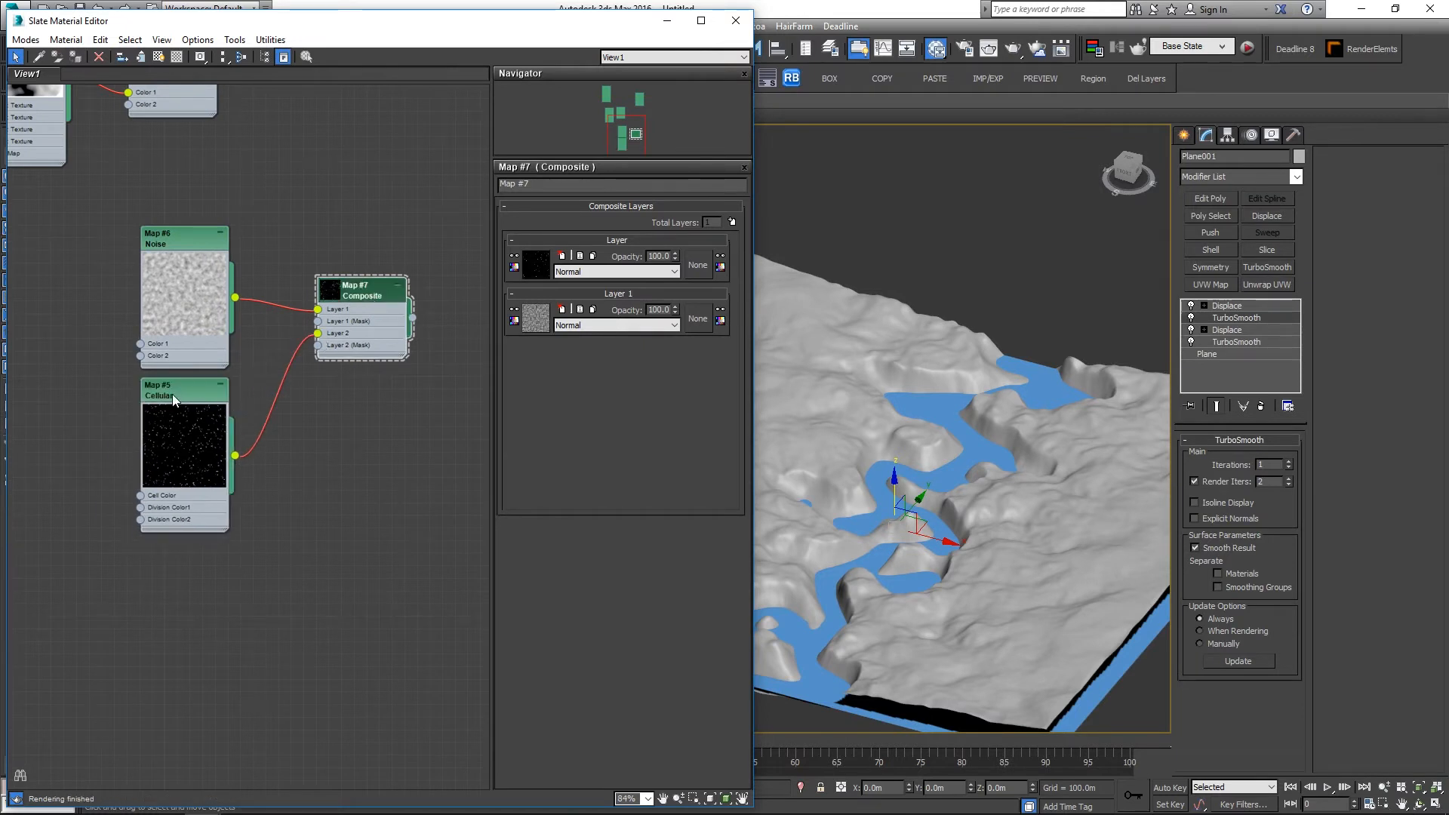
Step: Set the Cellular layer's blend mode to Subtract and assign the Composite map to the upper Displace modifier
left_click(634, 272)
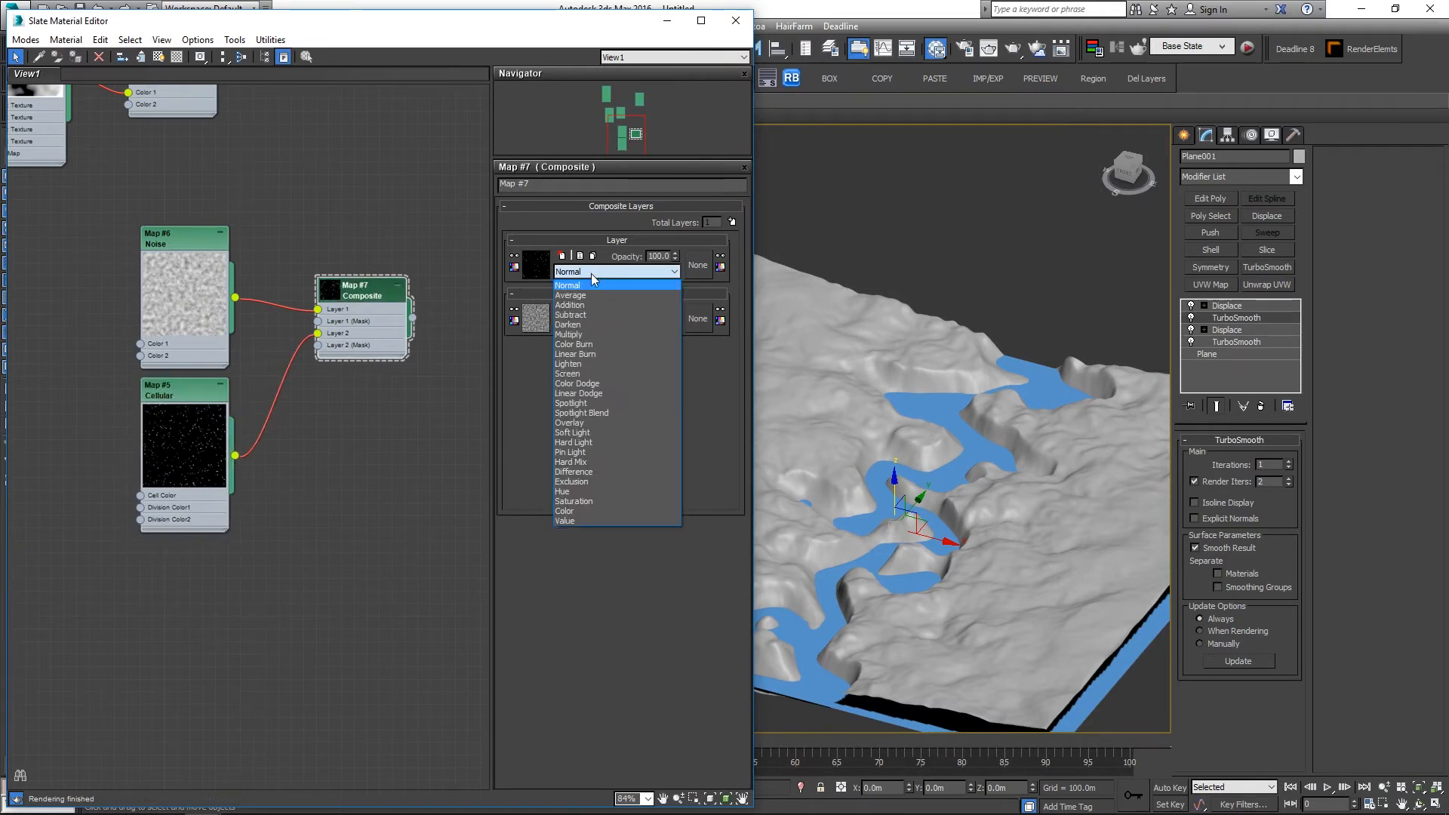
left_click(579, 318)
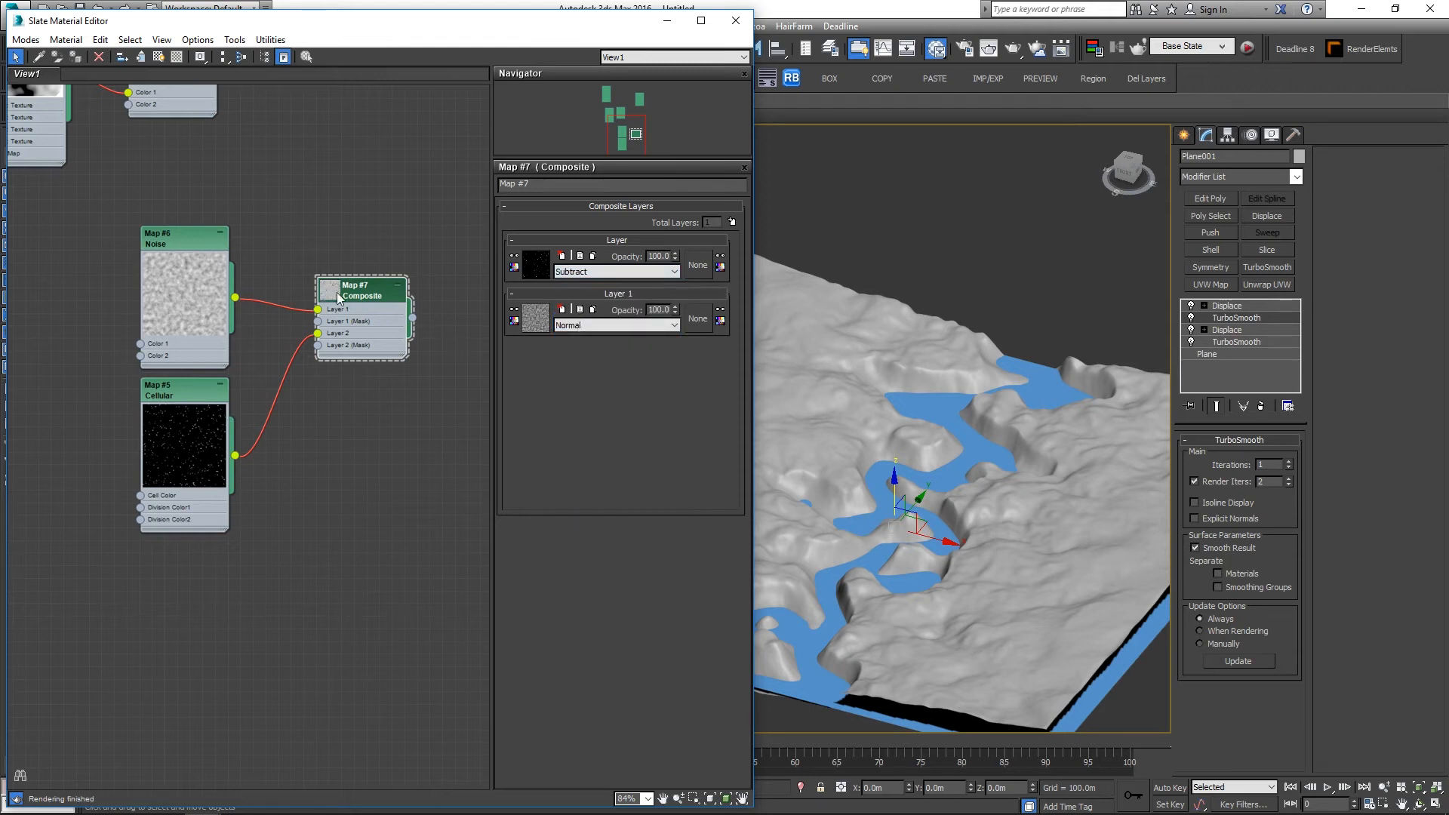
left_click(1223, 306)
left_click_drag(413, 318, 1239, 619)
left_click(686, 457)
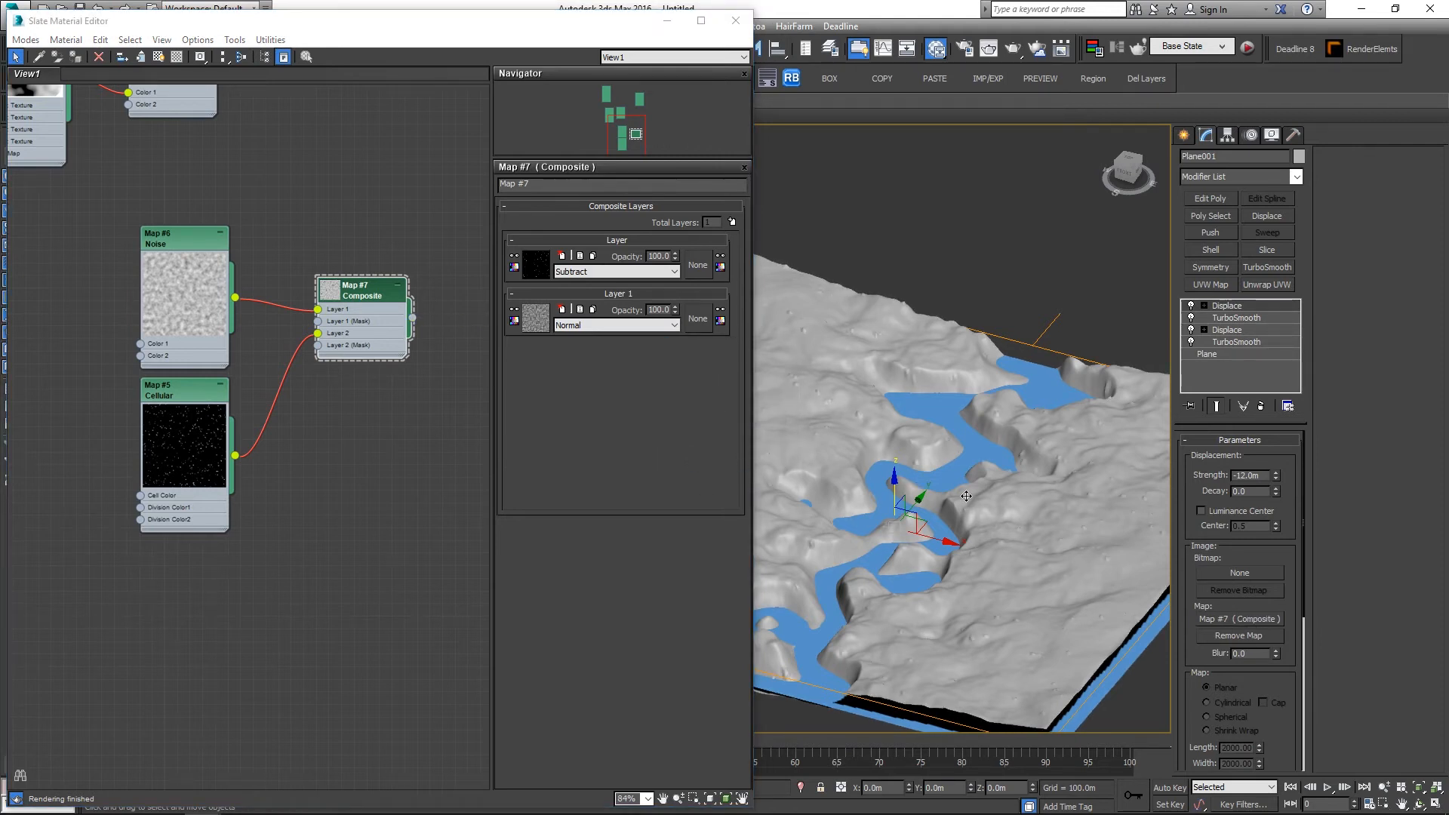
Step: Inspect the bumps on the terrain and change the Composite map's Cellular layer blend mode to Addition
middle_click_drag(954, 560, 934, 600, "alt")
scroll(900, 405, "up", 5)
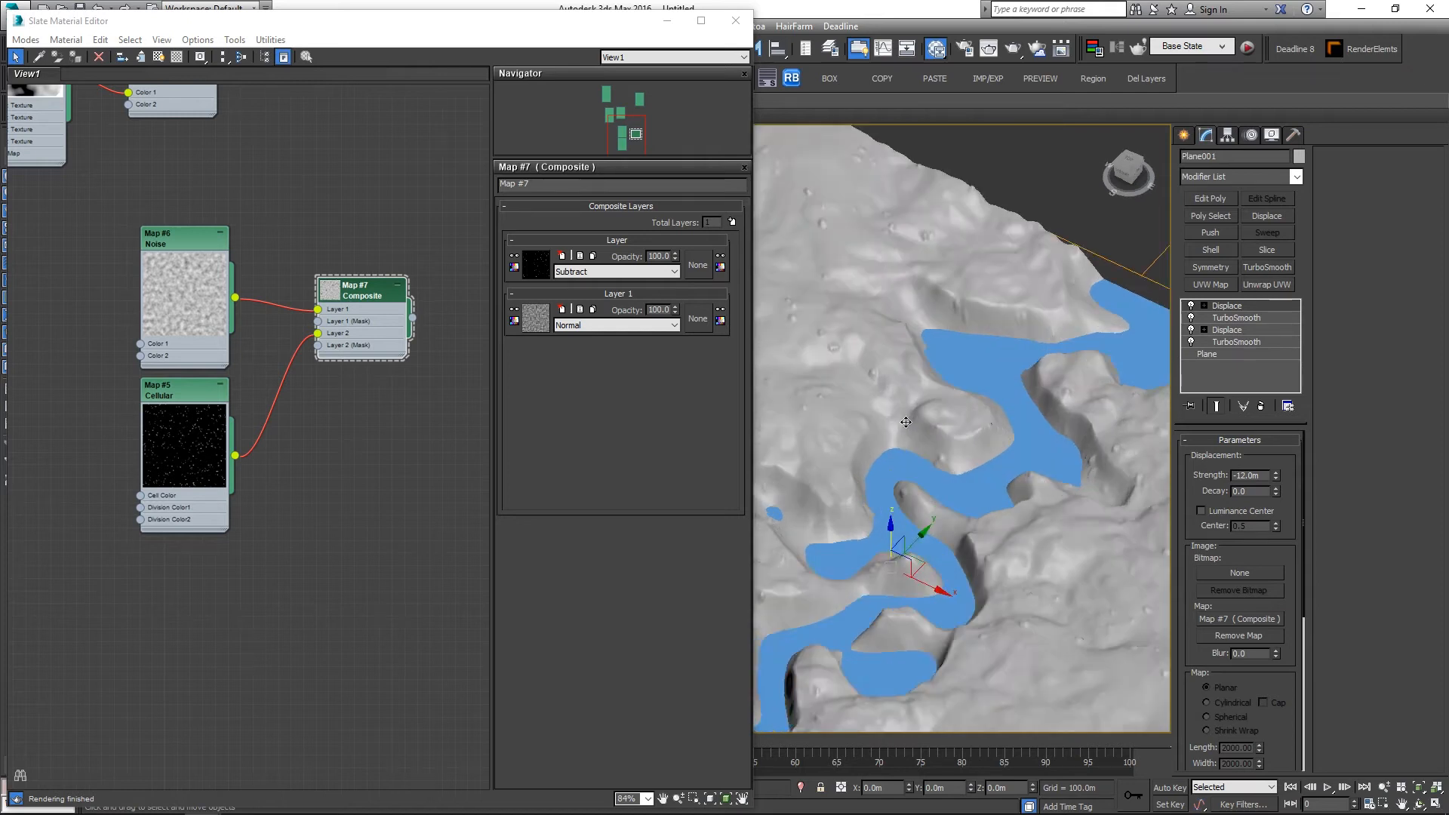
middle_click_drag(900, 404, 979, 439)
left_click(362, 284)
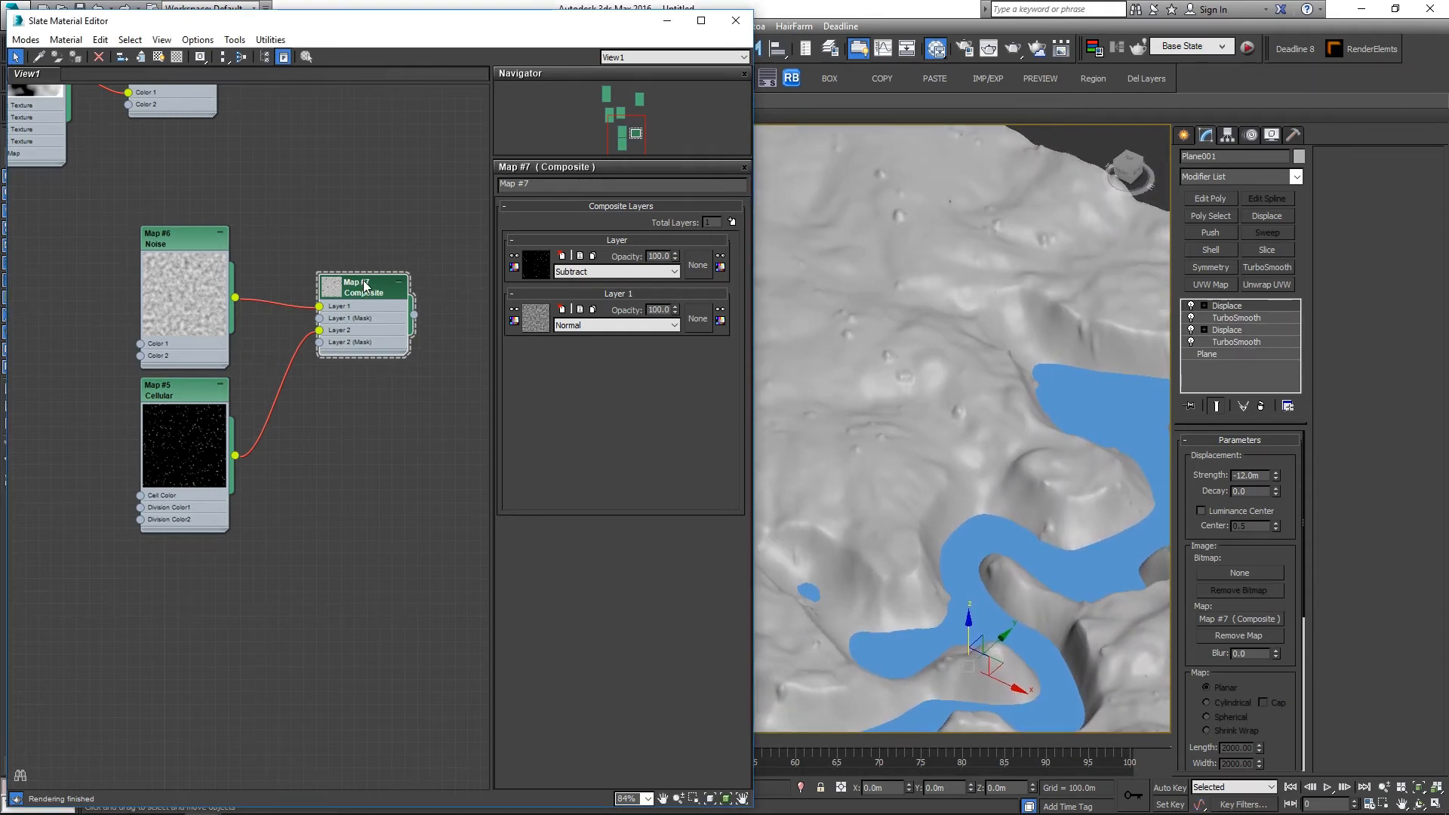
left_click(623, 272)
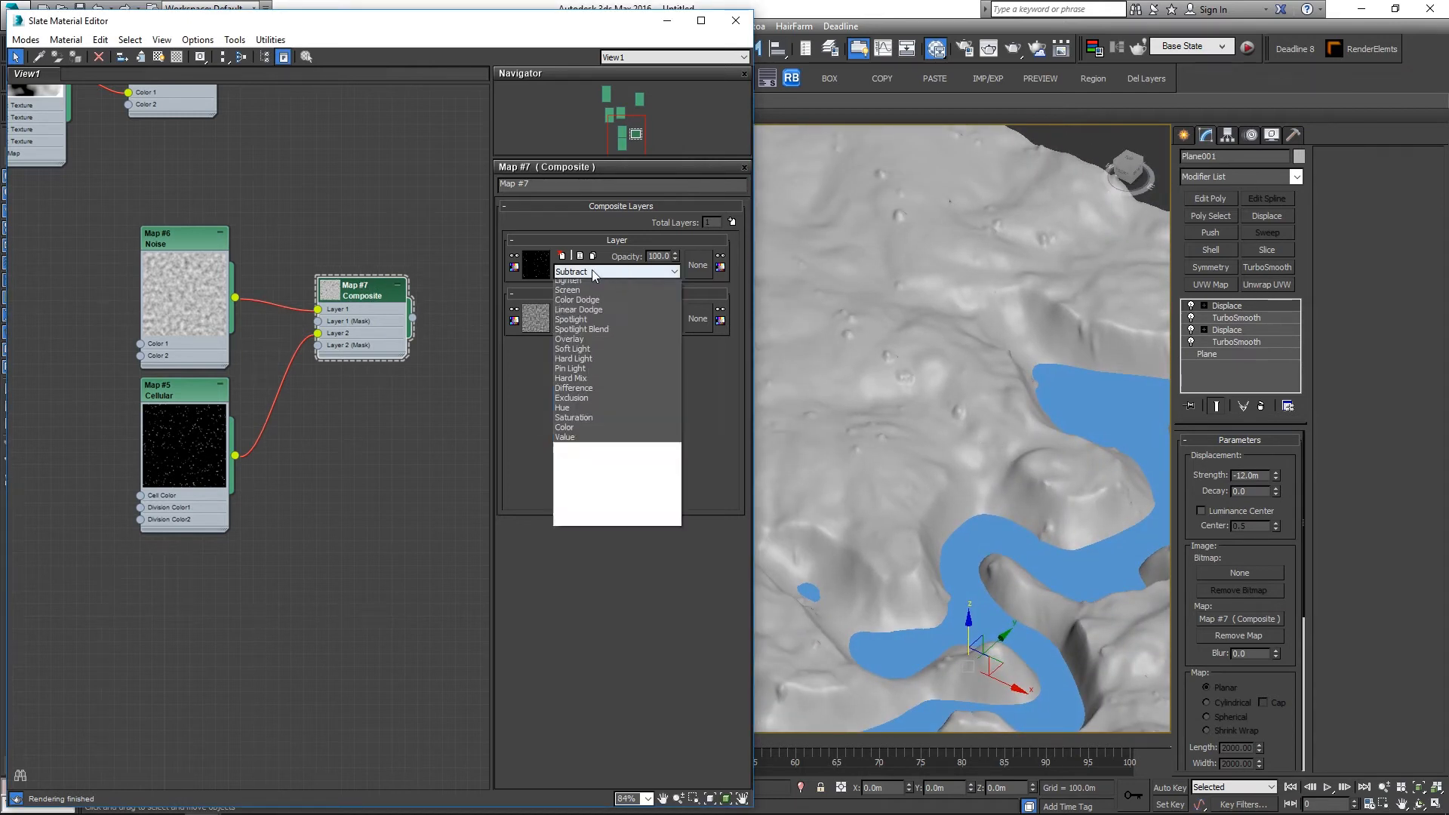
left_click(580, 305)
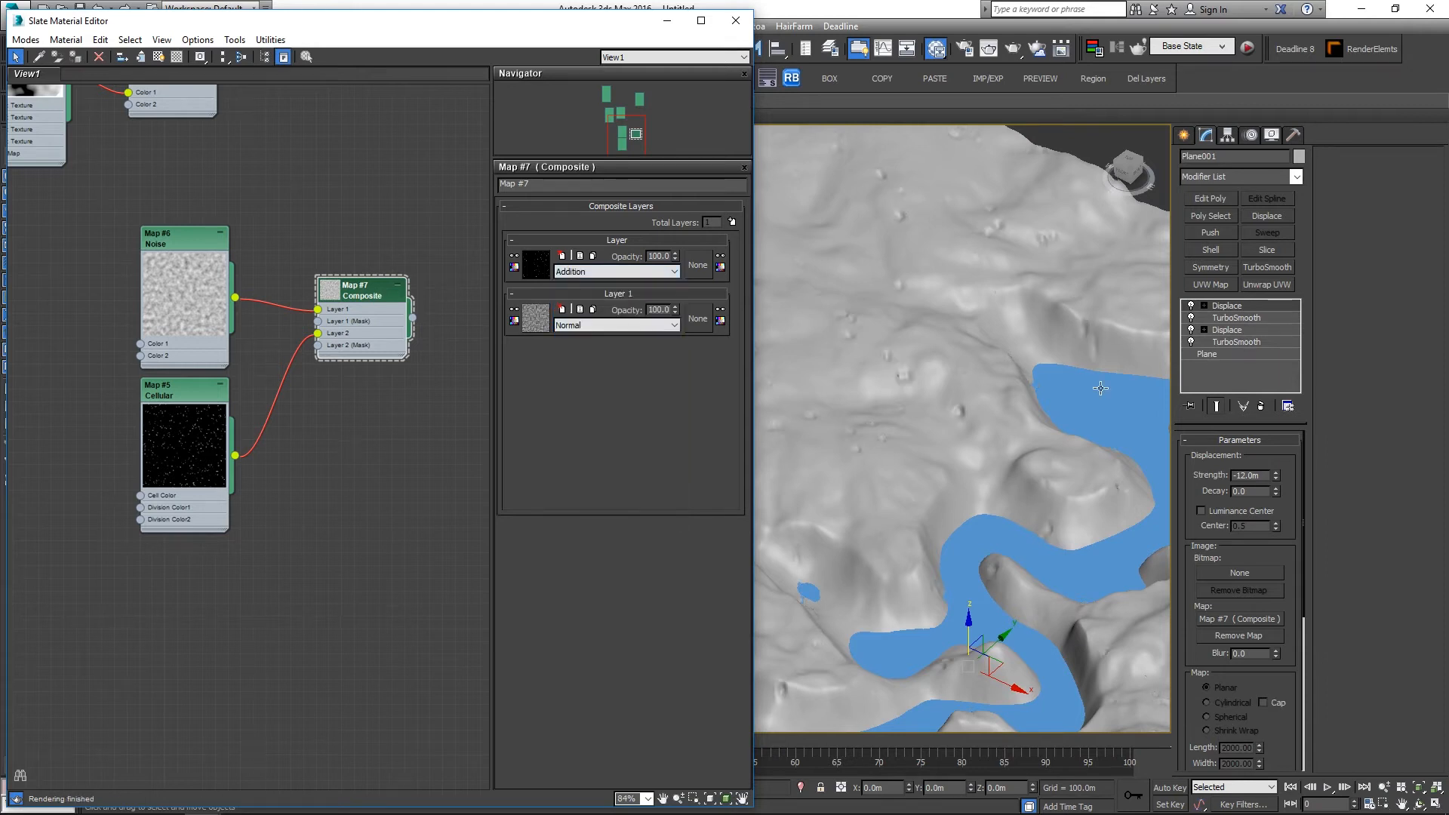
Step: Connect the Gradient Ramp map to the Layer 2 mask of the Composite map
scroll(932, 428, "down", 5)
middle_click_drag(933, 429, 278, 450, "alt")
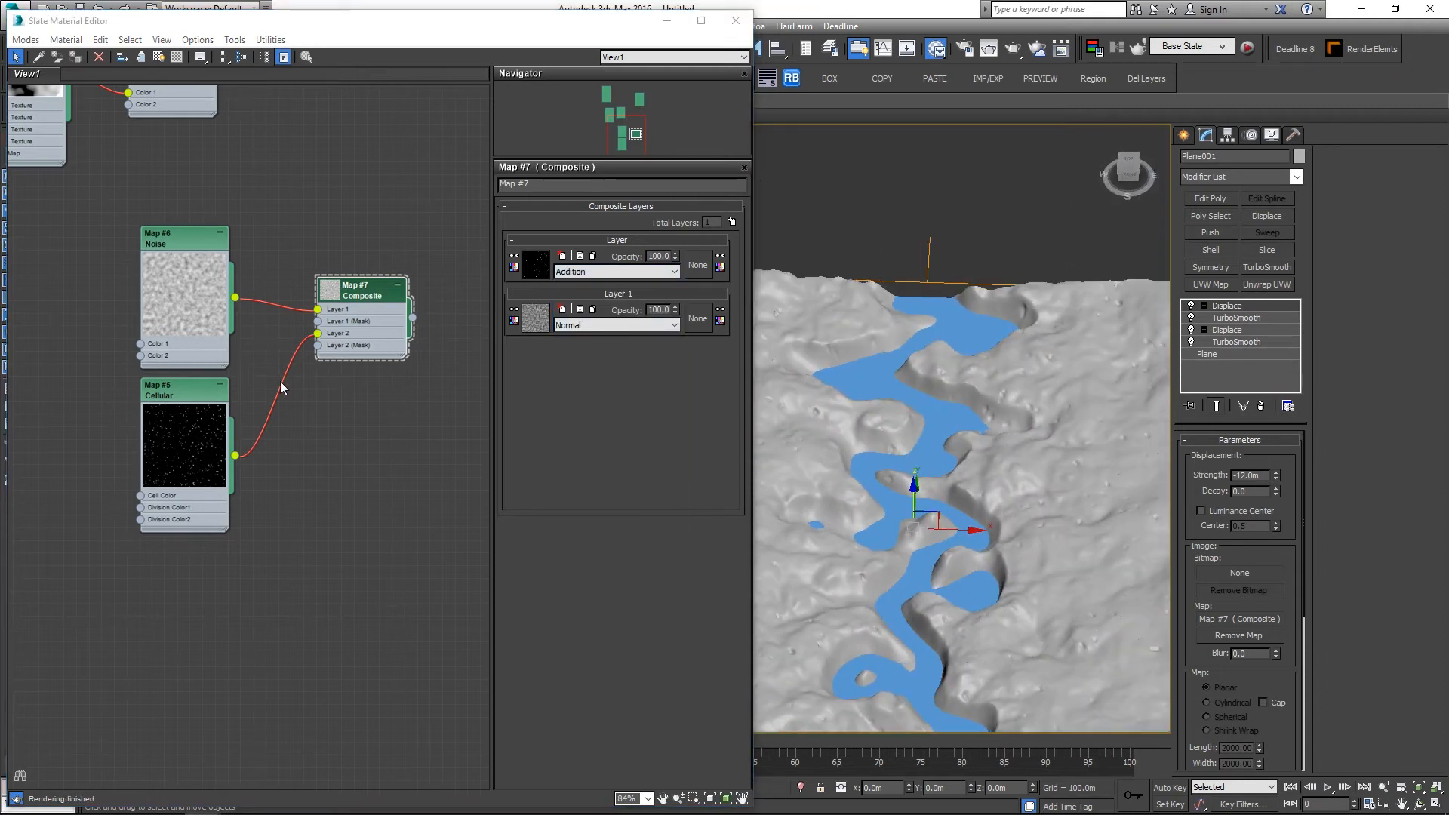
scroll(279, 381, "down", 2)
left_click_drag(190, 242, 386, 454)
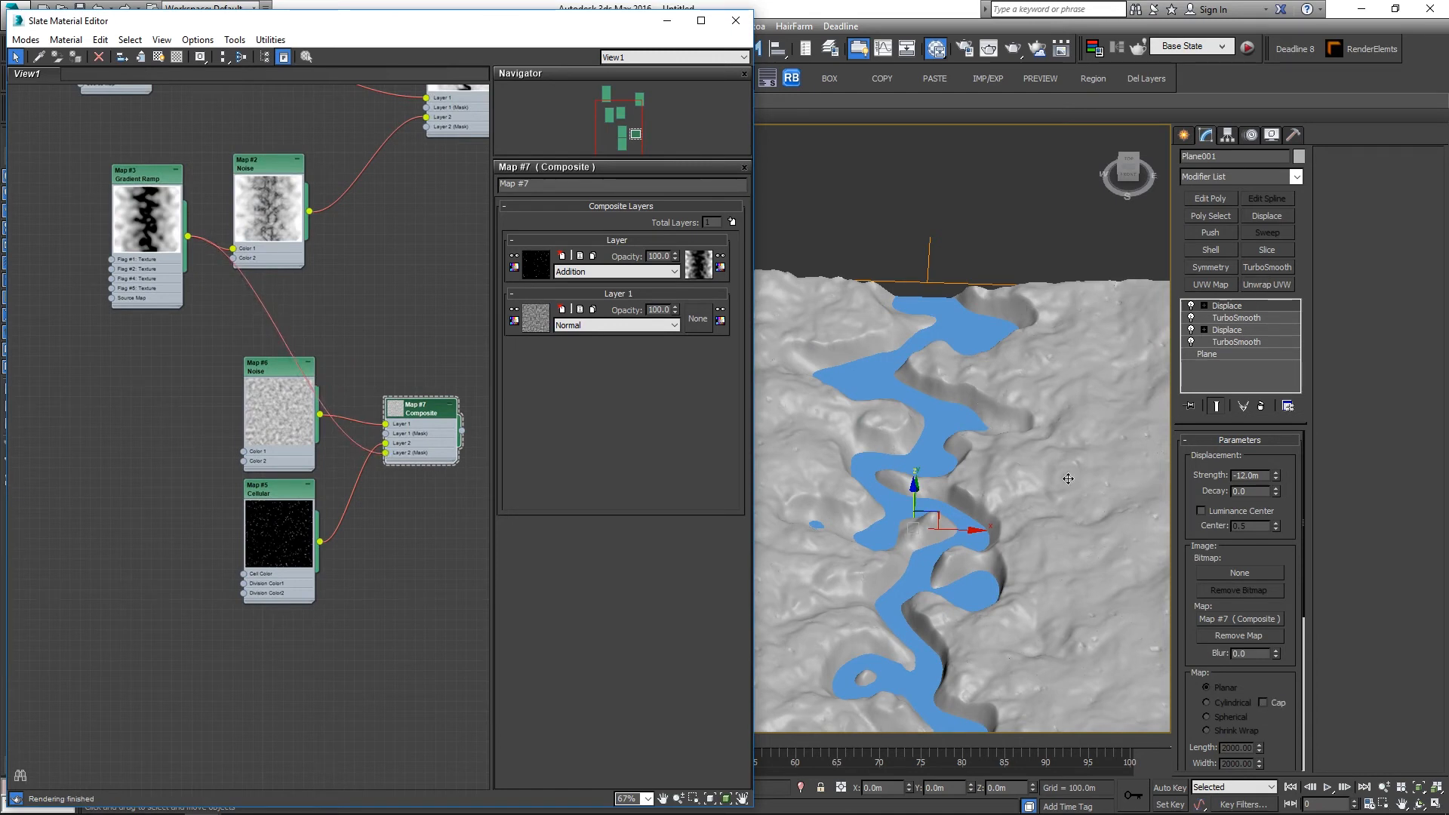
Step: Examine the masked bumps along the river and across the surrounding terrain from several angles
middle_click_drag(1068, 479, 935, 555, "alt")
scroll(961, 459, "up", 4)
scroll(1040, 348, "down", 4)
middle_click_drag(1006, 642, 908, 538, "alt")
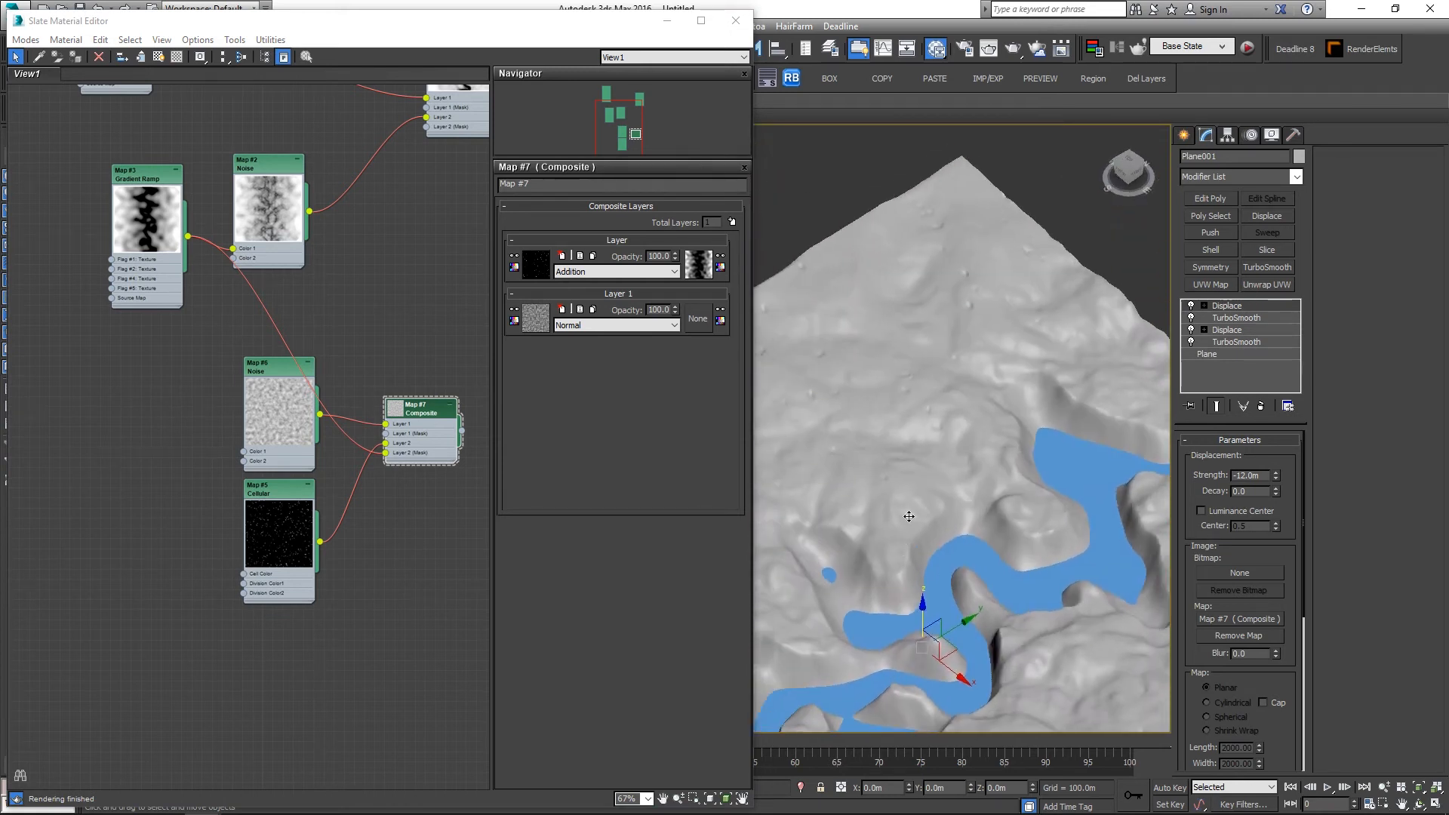
scroll(938, 414, "up", 5)
scroll(938, 415, "down", 5)
middle_click_drag(969, 499, 994, 480, "alt")
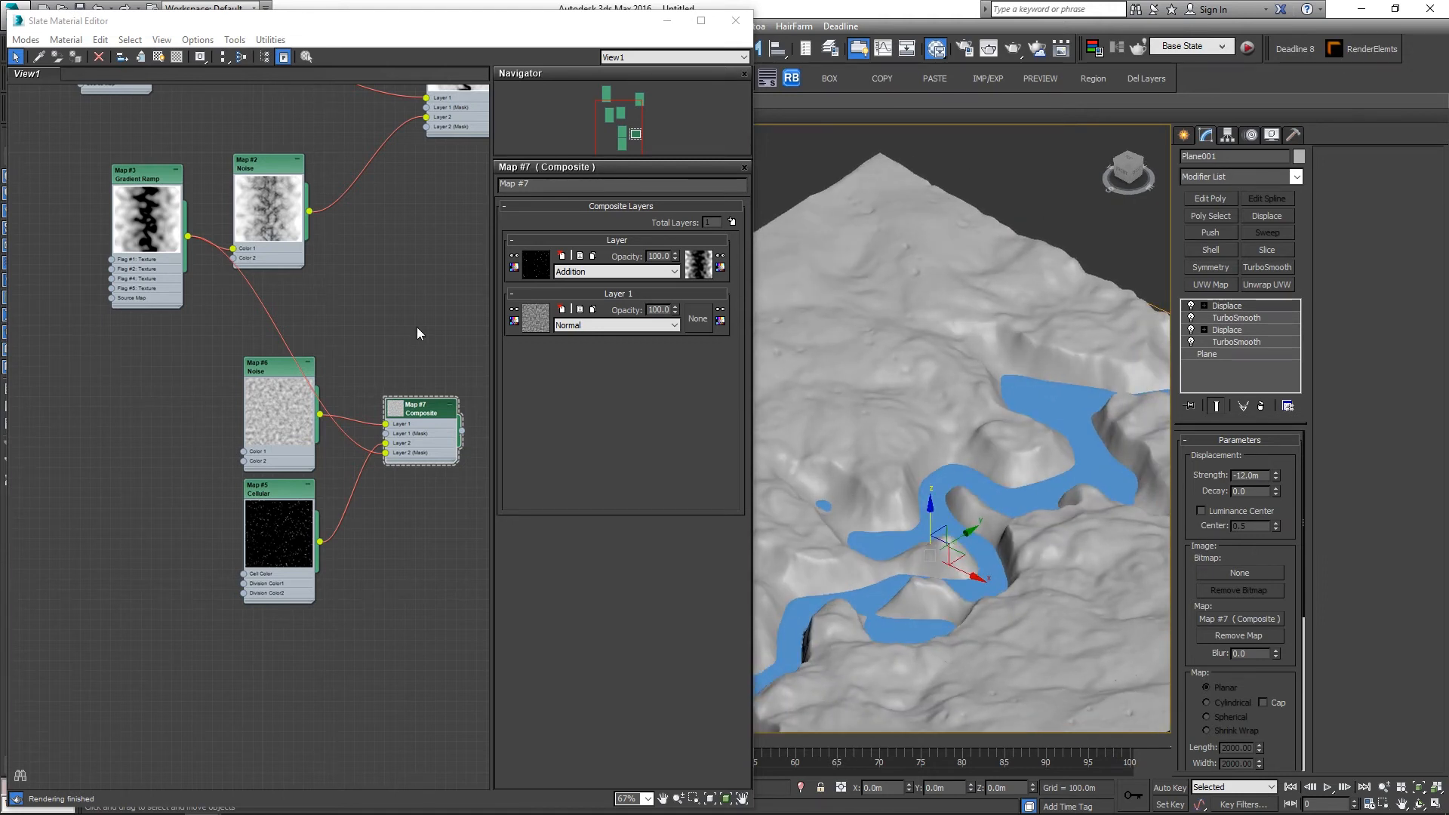
Step: Close the material editor and show the whole terrain in the Top view
left_click(736, 27)
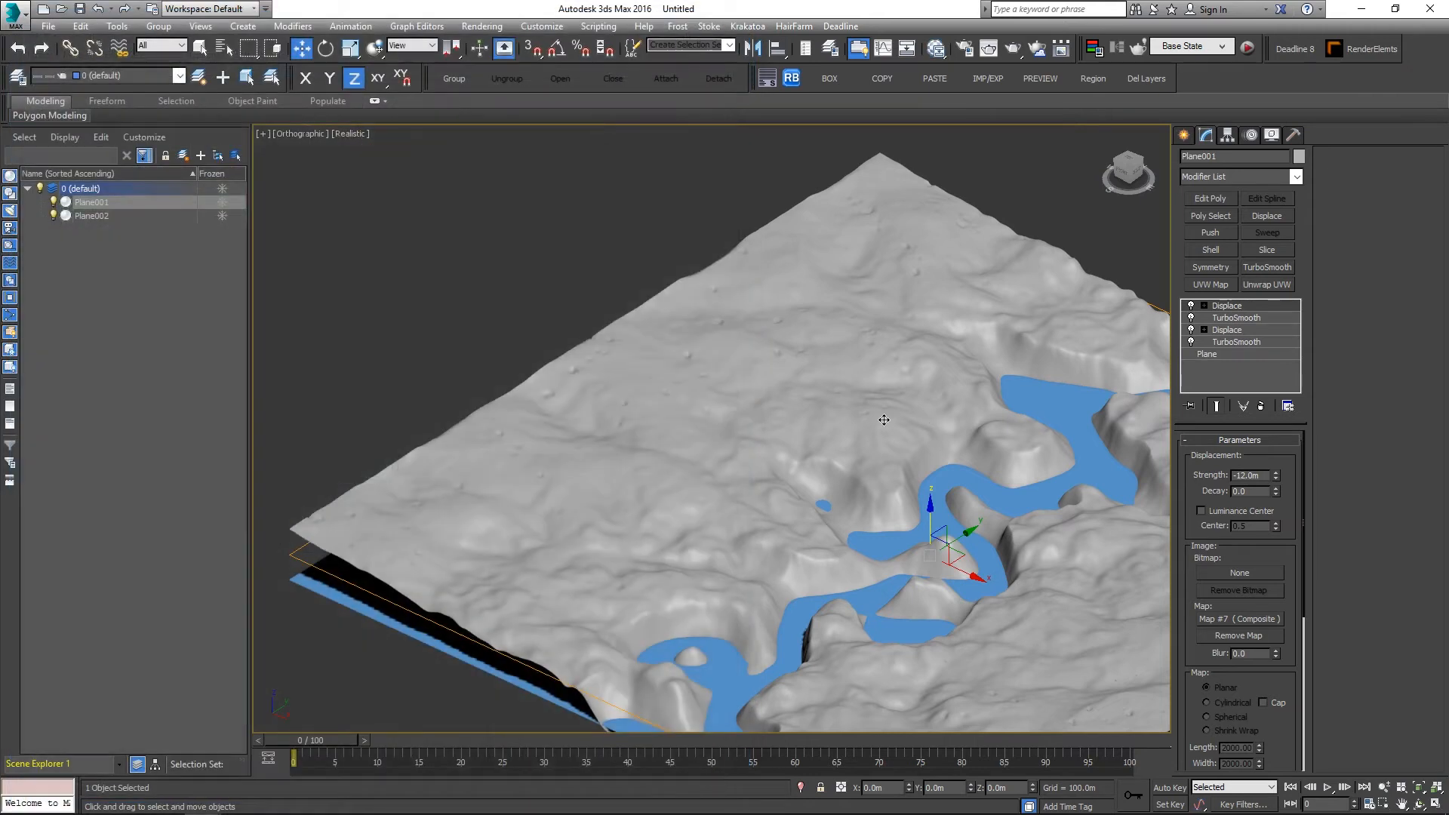
key("t")
scroll(805, 477, "down", 9)
middle_click_drag(803, 477, 754, 394)
scroll(754, 394, "up", 4)
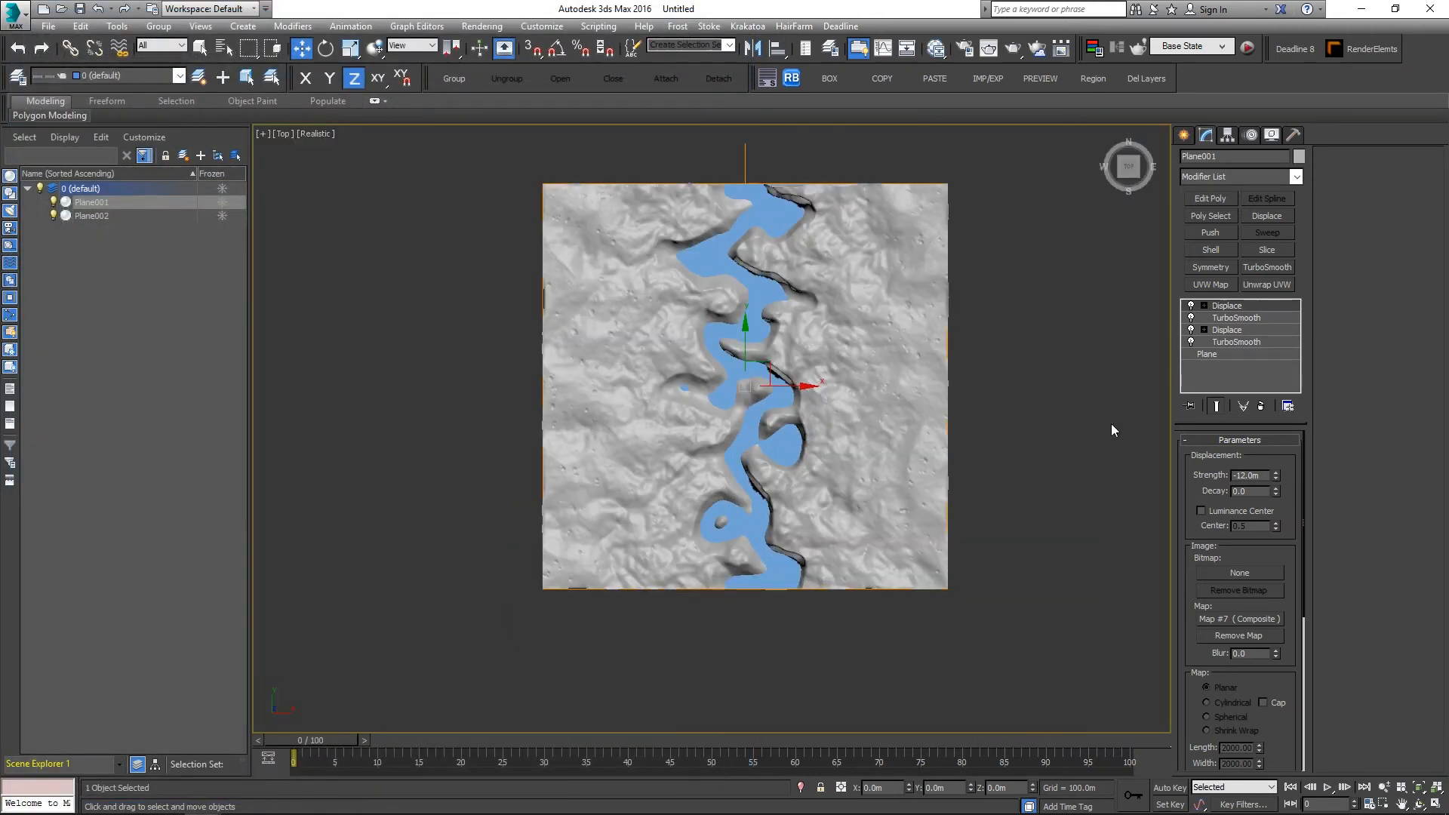
Step: Bring up the camera object types and, in the multi-viewport layout, turn the Front view into a perspective of the terrain
left_click(1184, 136)
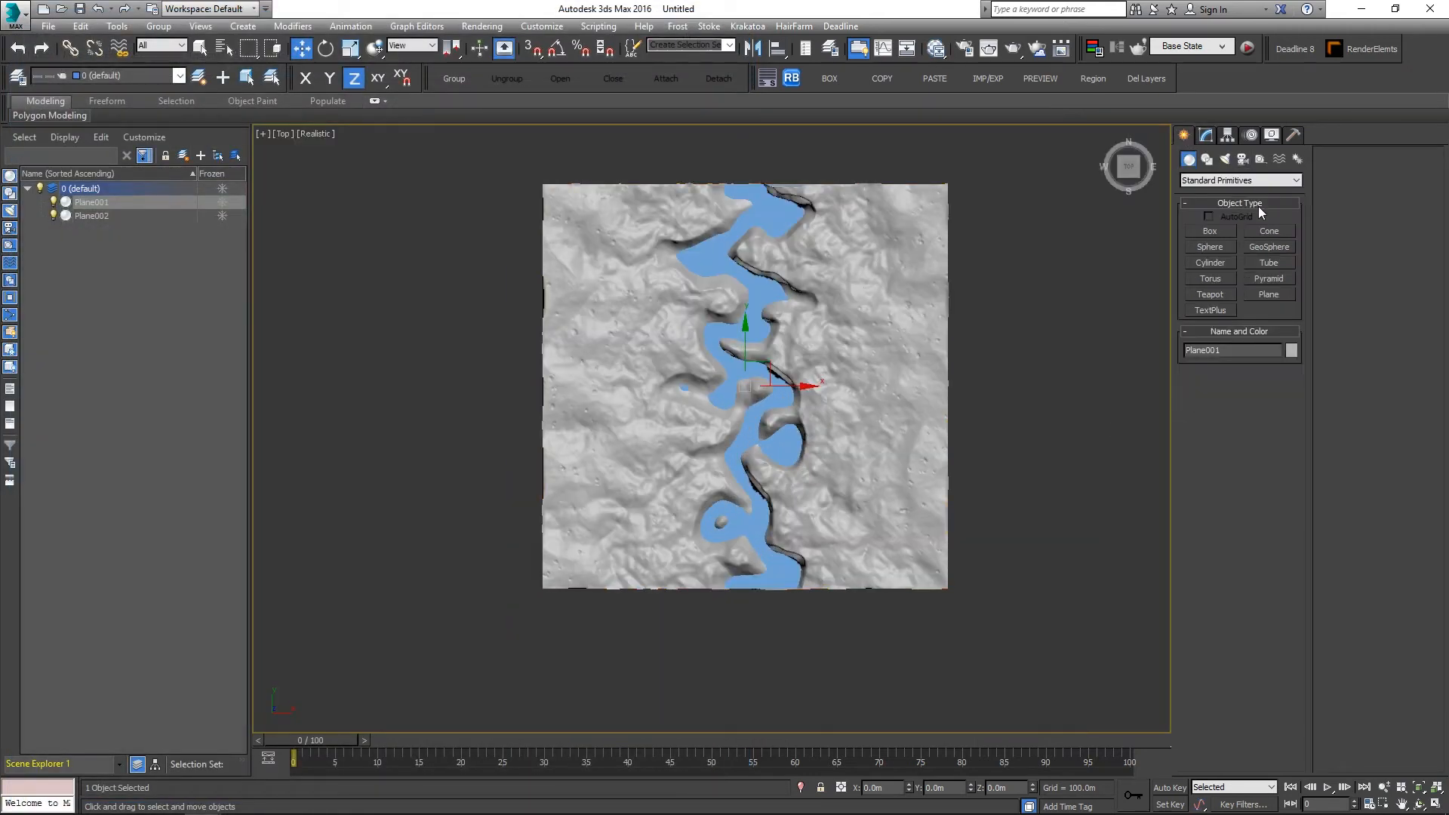
left_click(1243, 159)
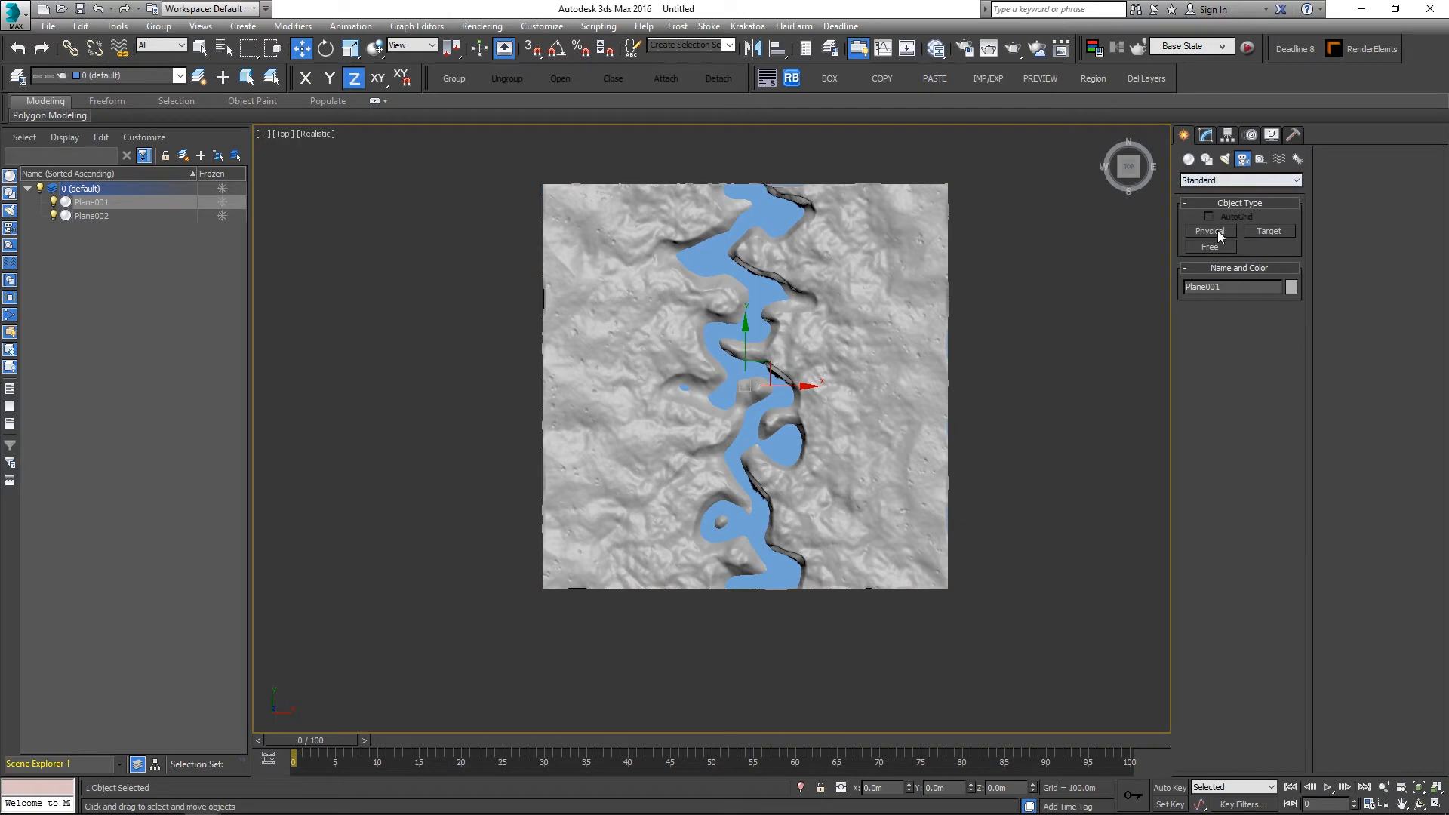
key("alt+w")
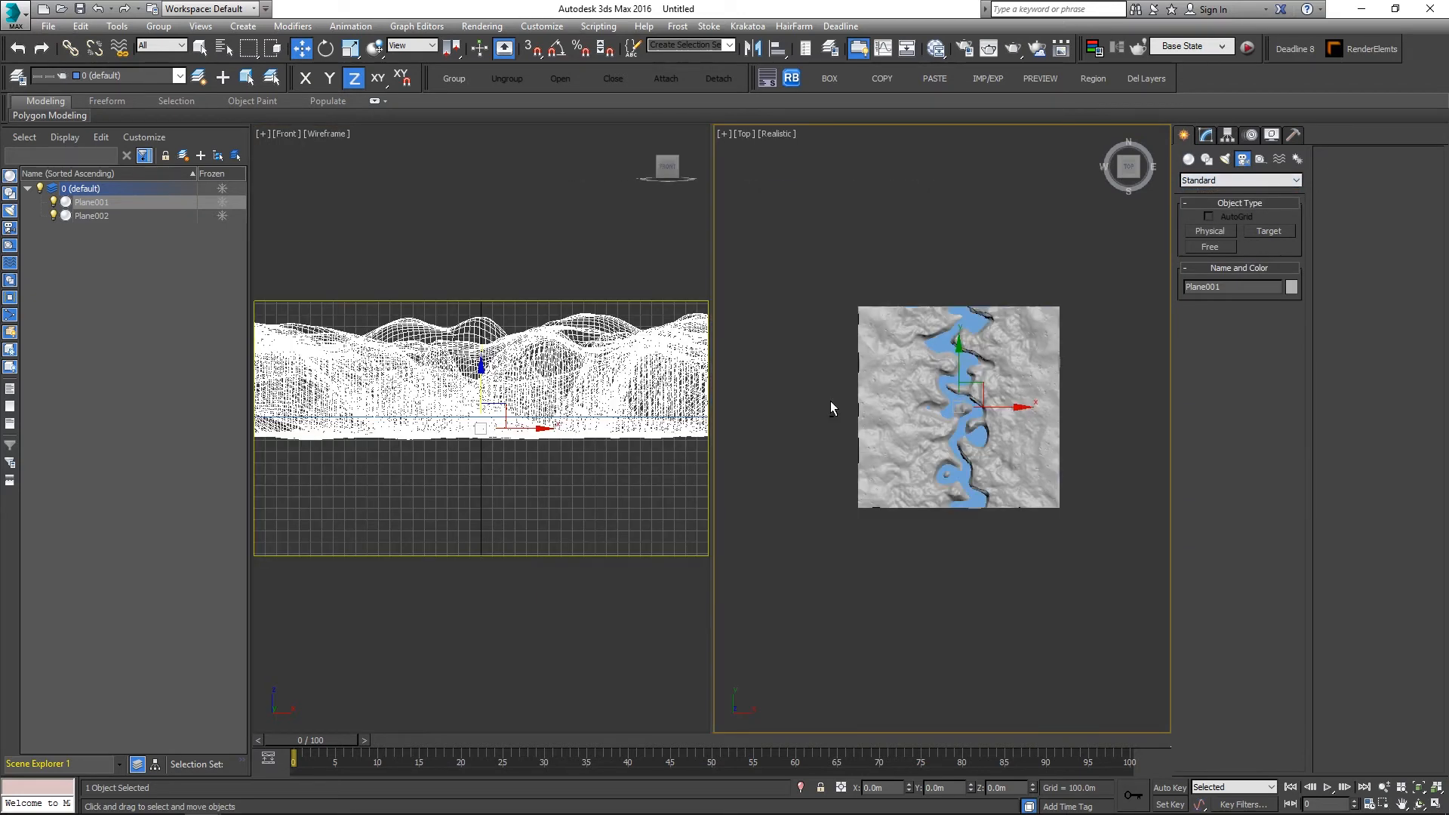
left_click(540, 388)
key("p")
key("alt")
middle_click_drag(556, 380, 384, 464, "alt")
scroll(551, 434, "down", 6)
Step: Display the perspective viewport in Shaded mode
key("F3")
left_click(365, 157)
left_click(345, 134)
left_click(392, 161)
Step: Frame the winding river from above in perspective and create a physical camera from that view
mouse_move(496, 314)
middle_mouse_down("alt")
mouse_move(525, 430)
mouse_move(509, 418)
mouse_move(550, 421)
mouse_move(565, 437)
mouse_move(550, 458)
middle_mouse_up("alt")
scroll(551, 453, "down", 3)
scroll(550, 453, "up", 3)
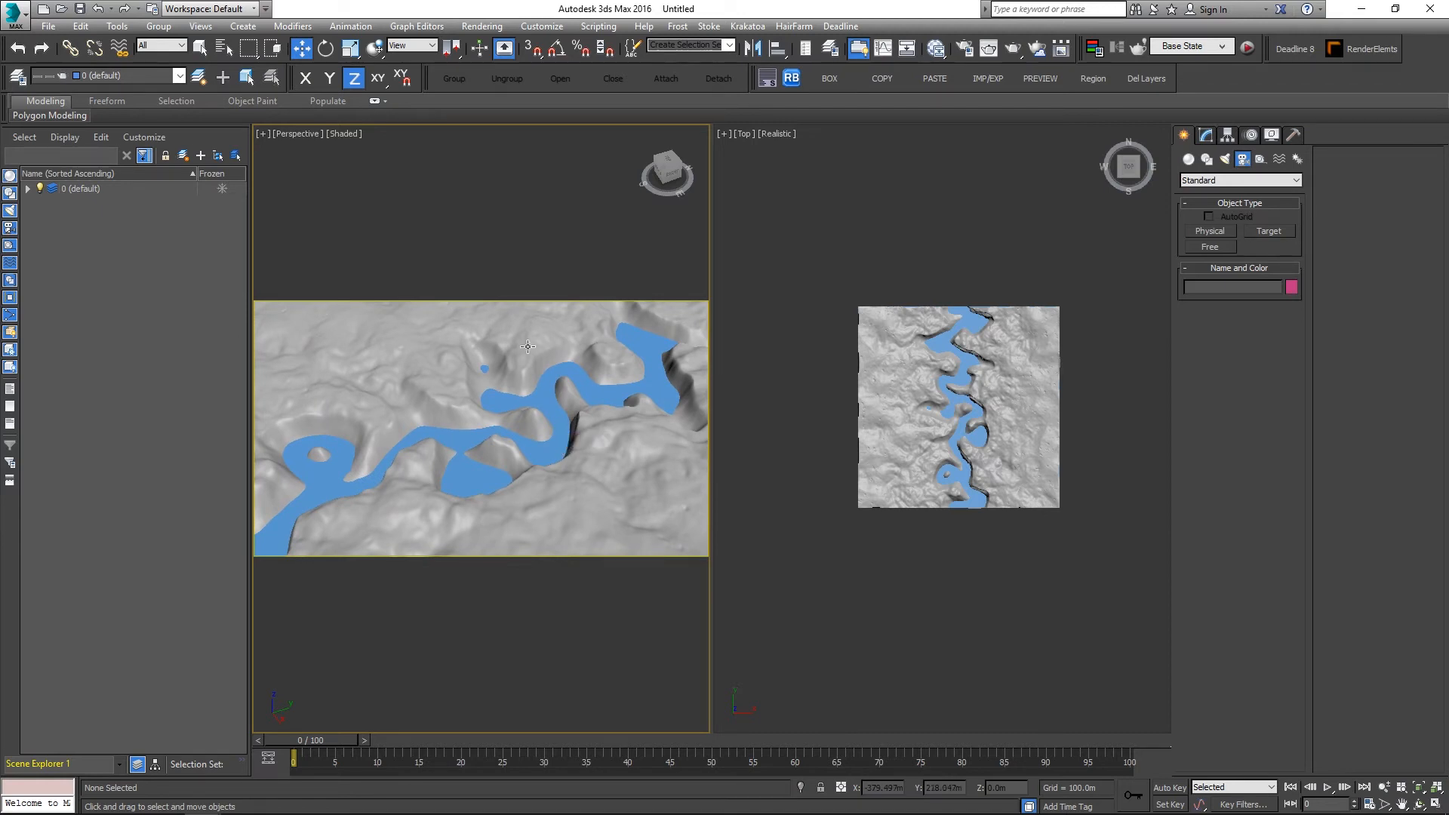
key("ctrl+c")
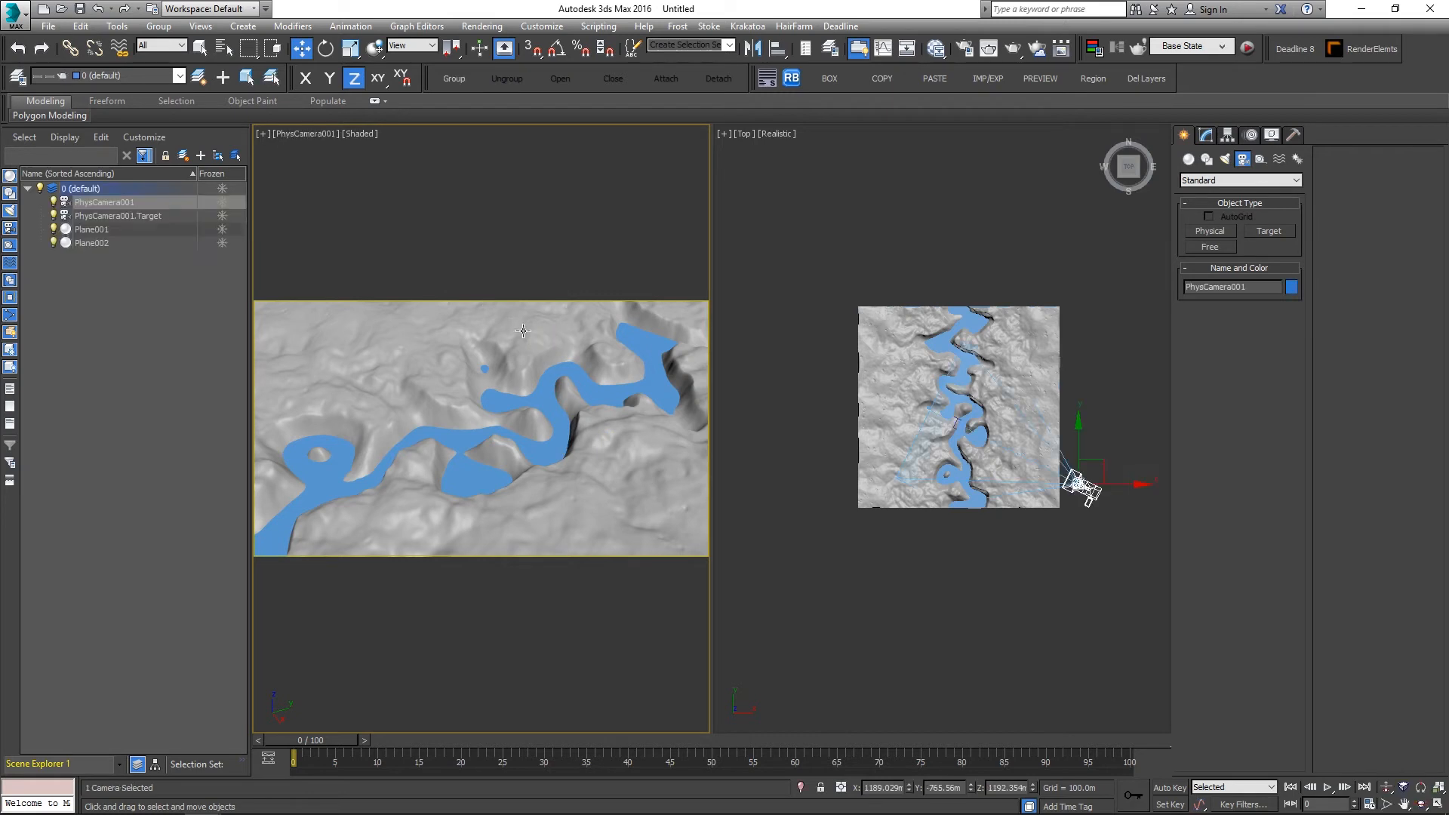
Step: Show the new camera's parameters and set the scene's exposure control to Physical Camera Exposure Control
left_click(1205, 134)
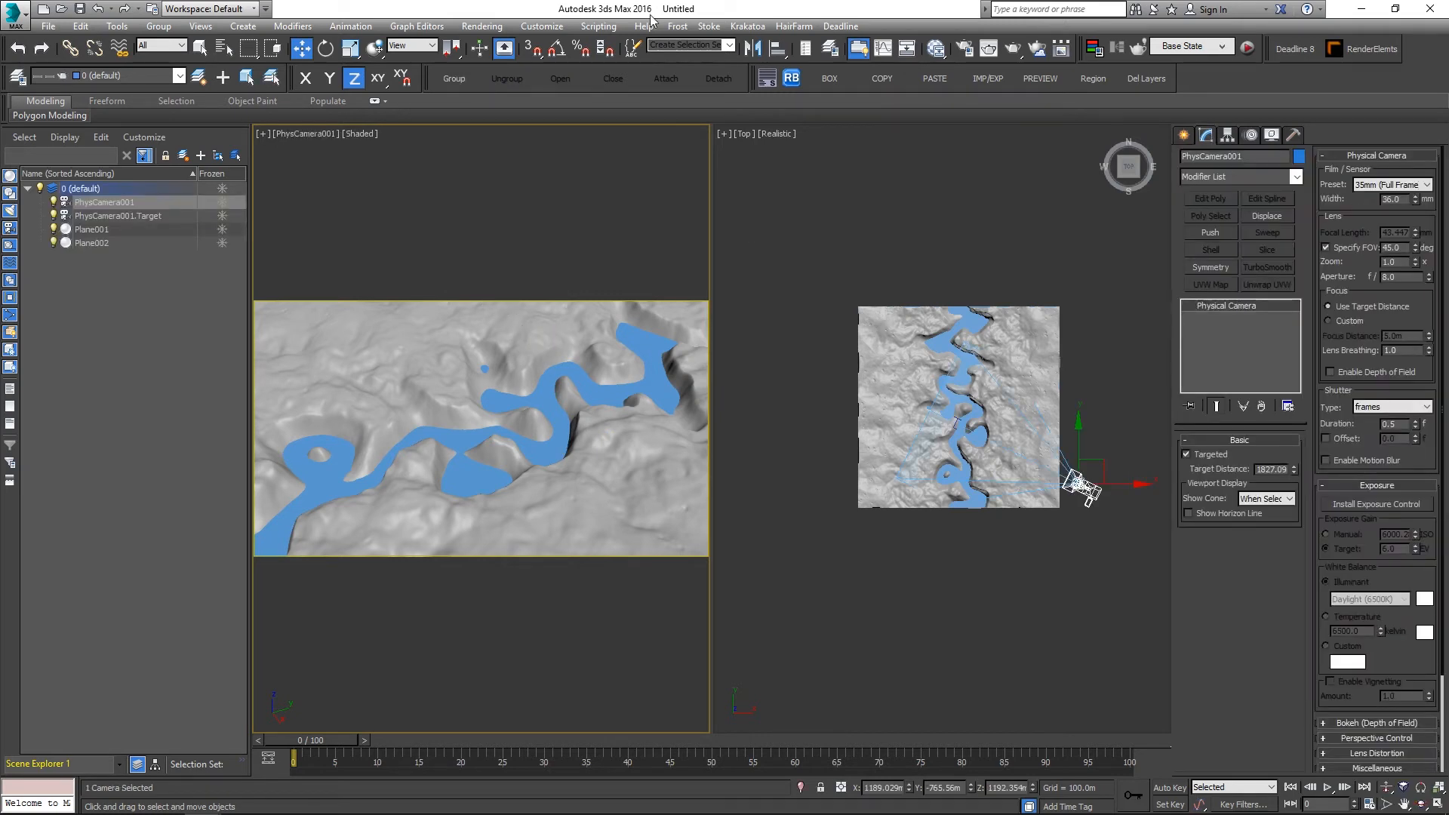
key("8")
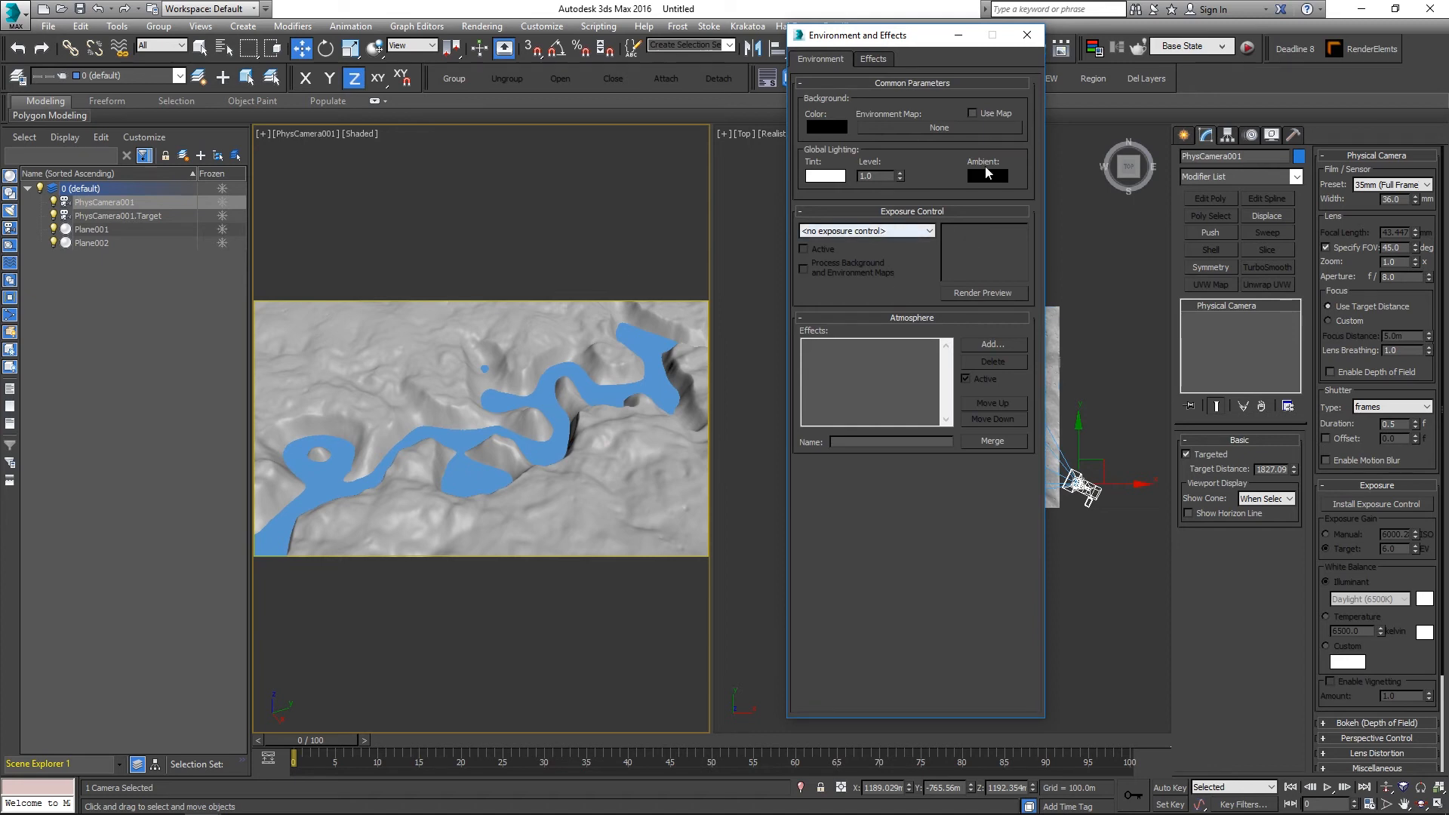
left_click(877, 237)
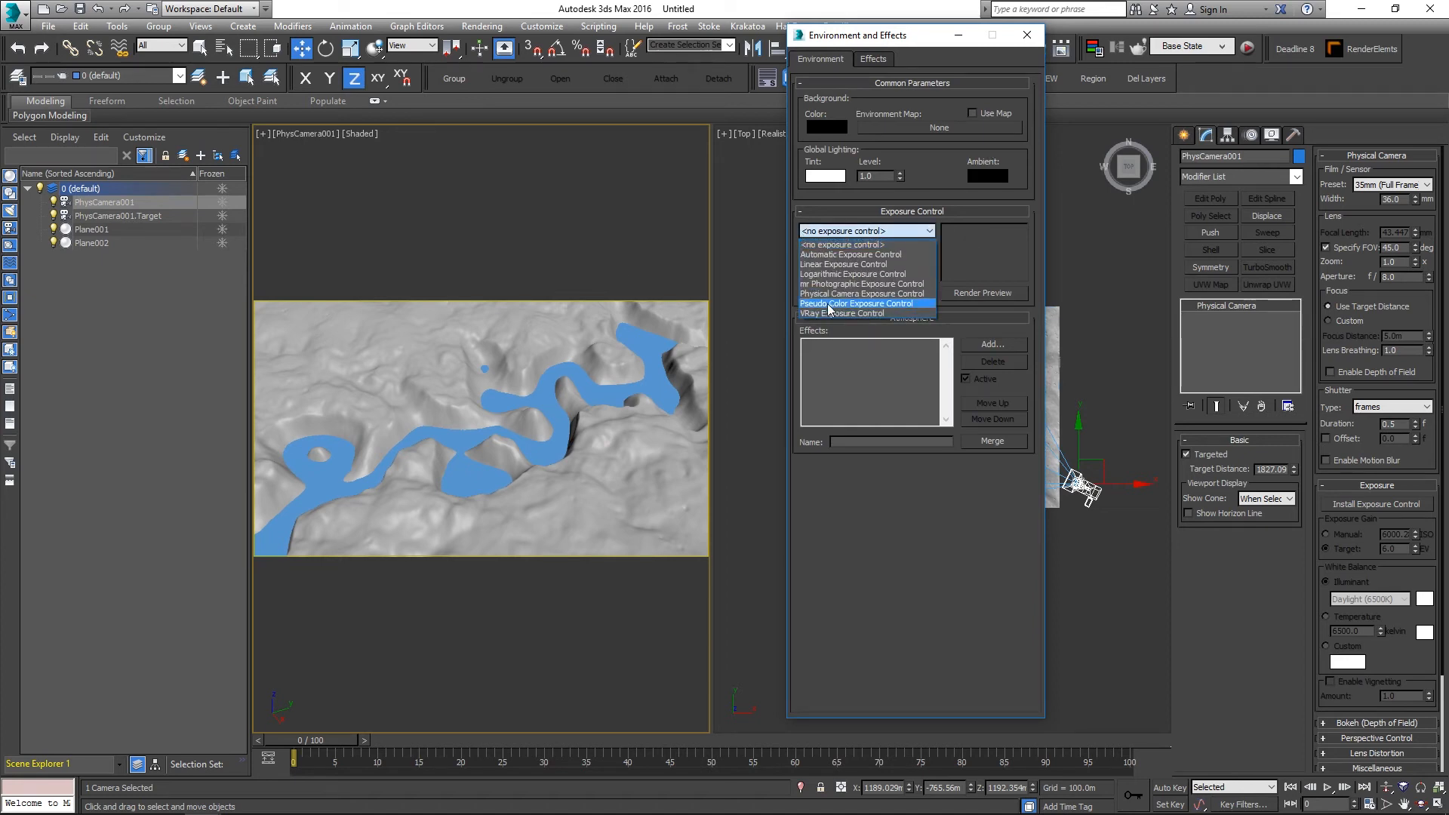
left_click(861, 306)
left_click(1029, 38)
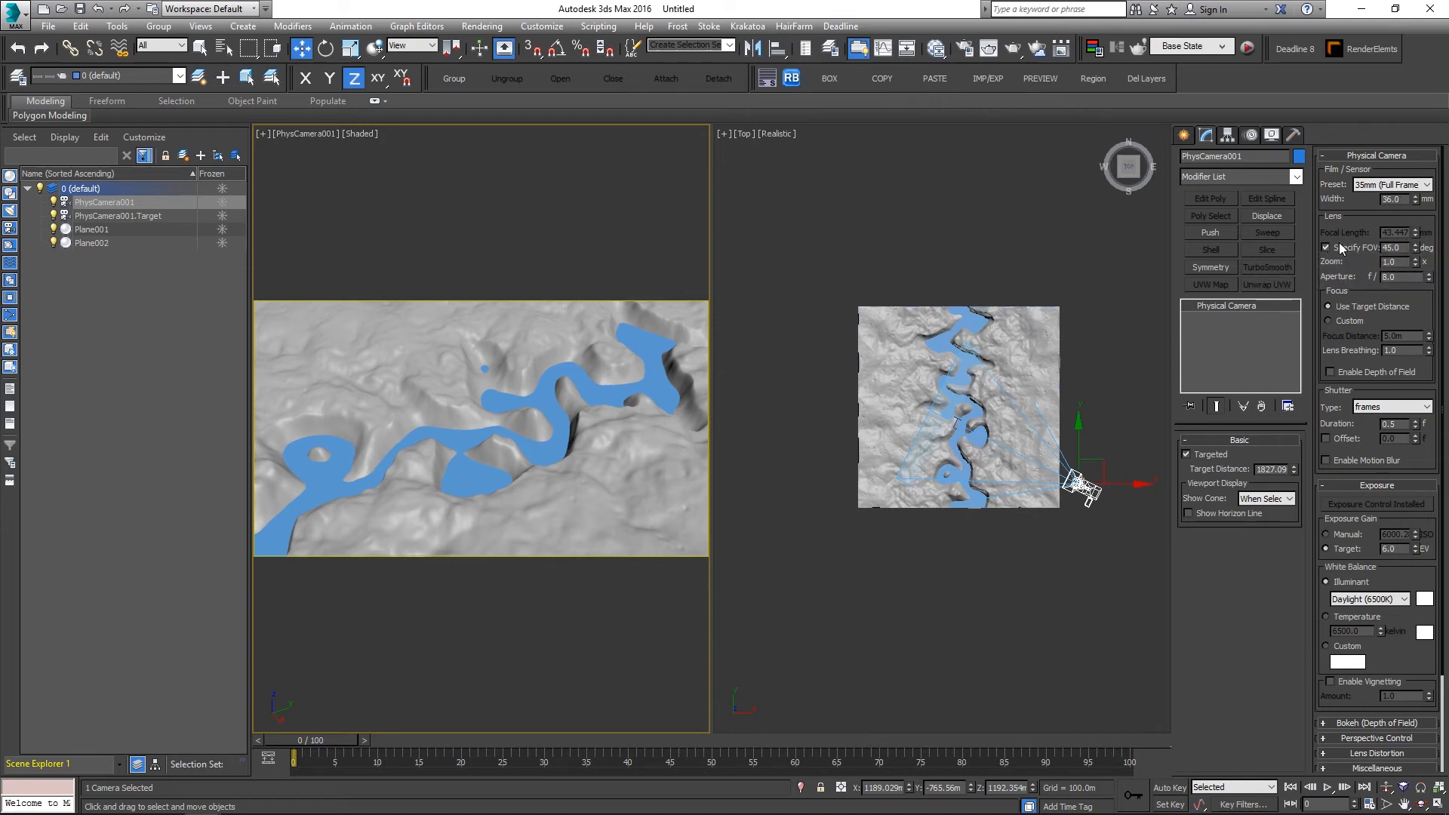
Step: Turn off the specified field of view and set the camera's focal length to 50 mm
left_click(1384, 233)
type("50")
key("Return")
Step: Change the physical camera's shutter type to 1/seconds with a duration of 1/200 s and set the aperture to f/16
left_click_drag(1430, 335, 1414, 294)
left_click(1381, 365)
left_click(1388, 388)
double_click(1395, 383)
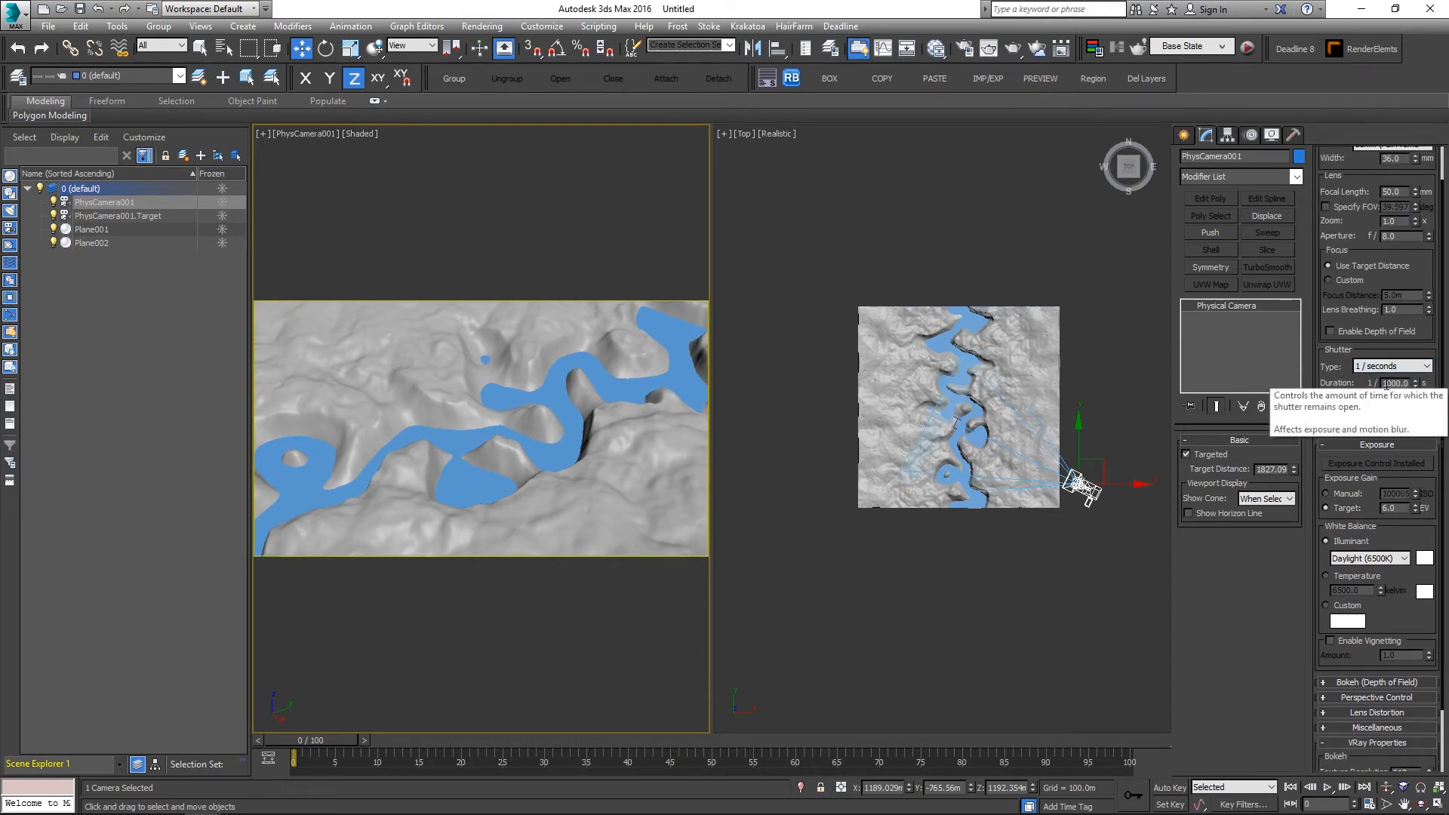
type("1")
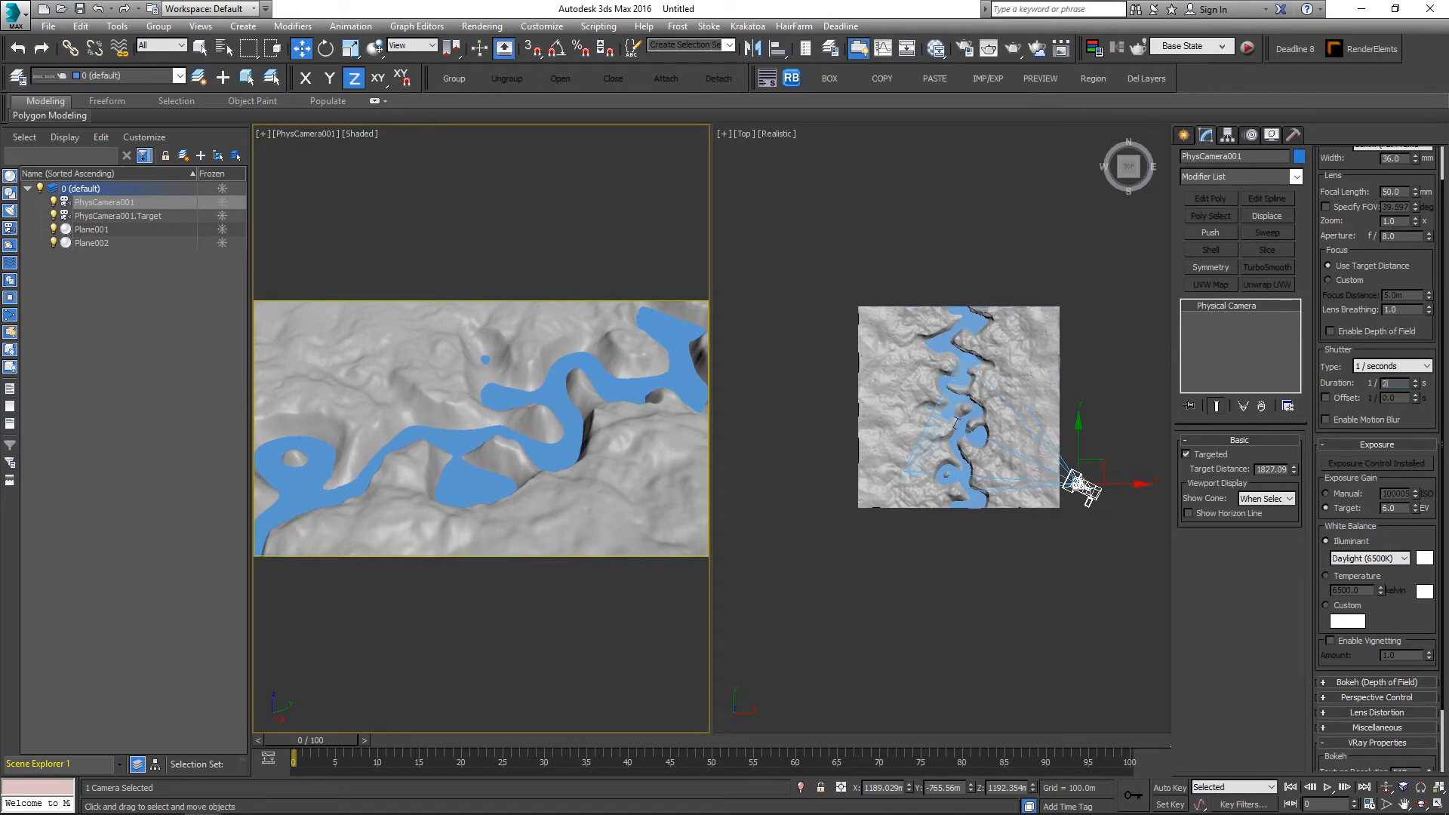
double_click(1403, 240)
type("16")
Step: Switch the camera's exposure gain to manual and set the ISO to 200
scroll(1404, 404, "down", 3)
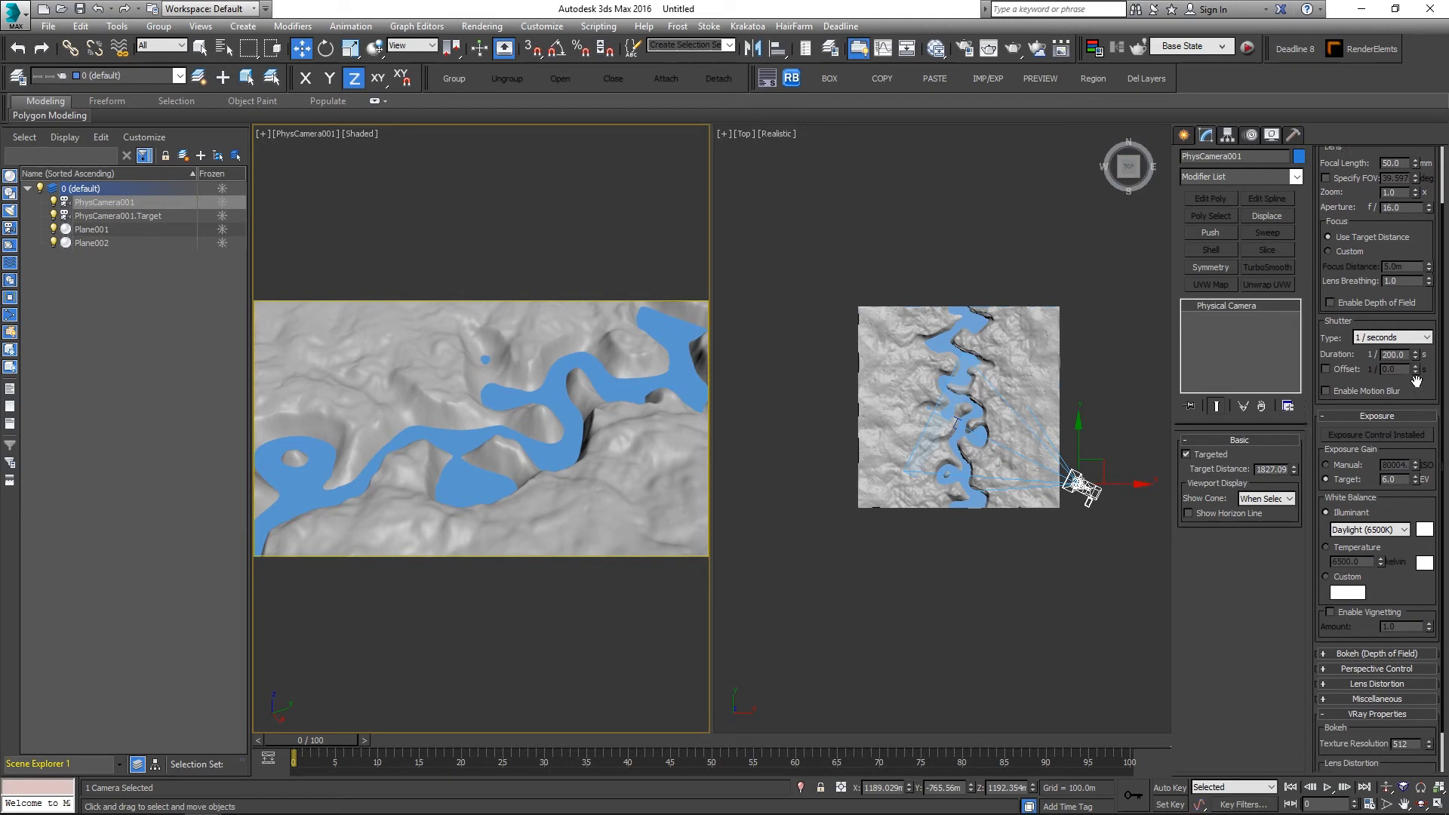
left_click(1341, 434)
double_click(1396, 432)
type("200")
key("Return")
left_click(1376, 383)
Step: Create a VRaySun in the top view from beyond the terrain's lower-right corner, aimed at the river, and add the VRaySky environment map
right_click(899, 528)
left_click(1183, 135)
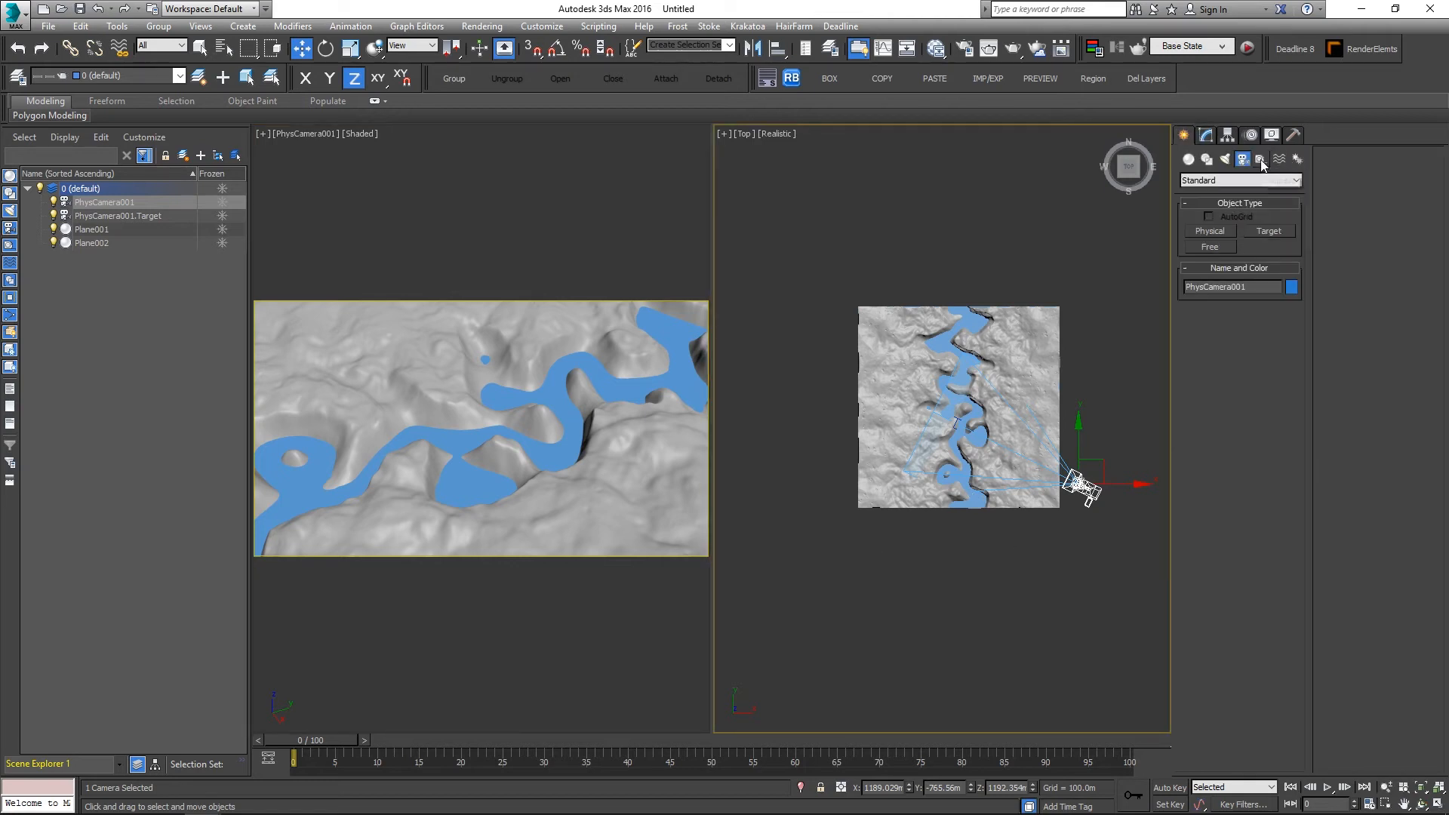
left_click(1225, 158)
left_click(1241, 180)
left_click(1223, 215)
left_click(1269, 247)
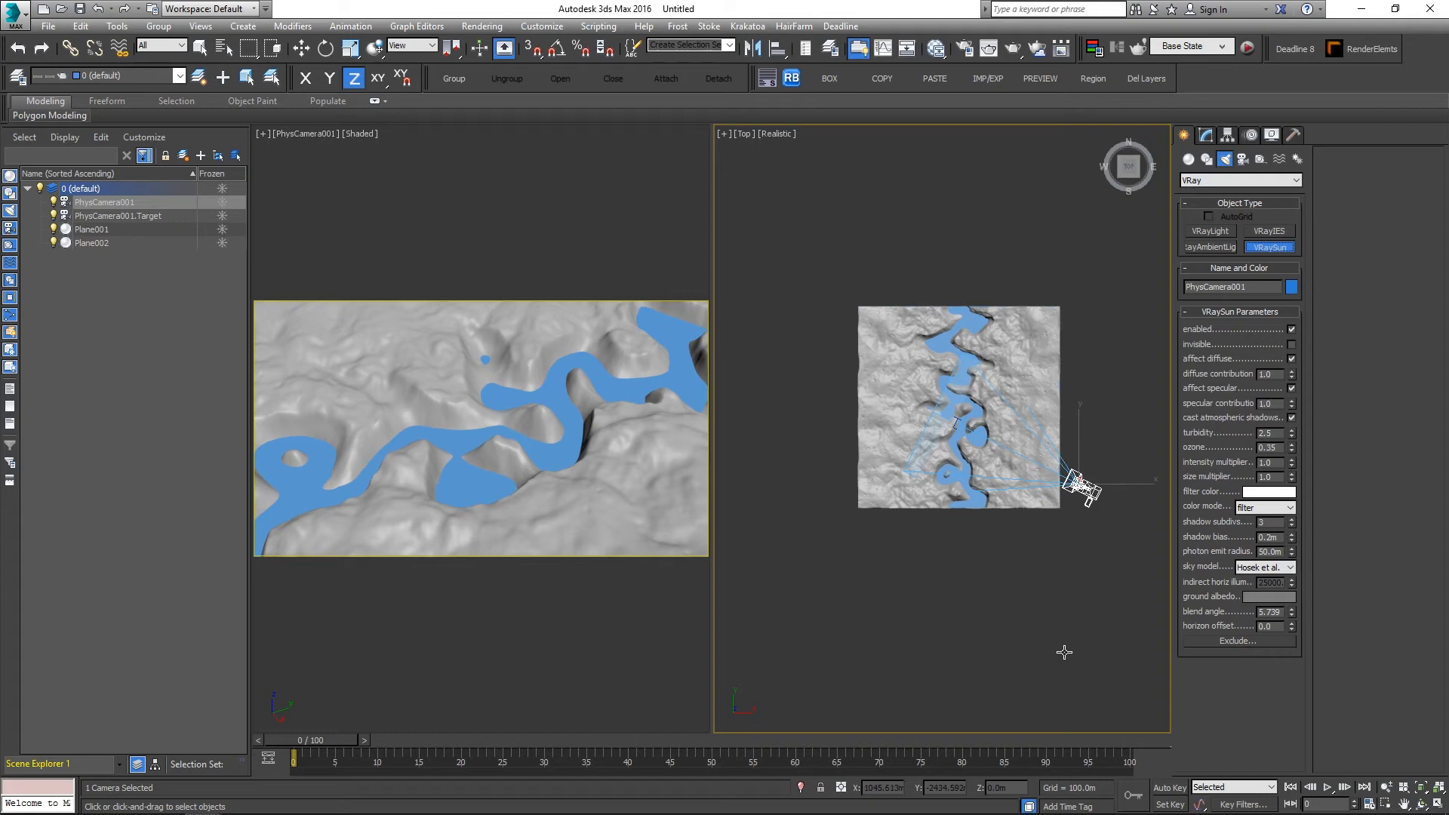
left_click_drag(1058, 620, 967, 480)
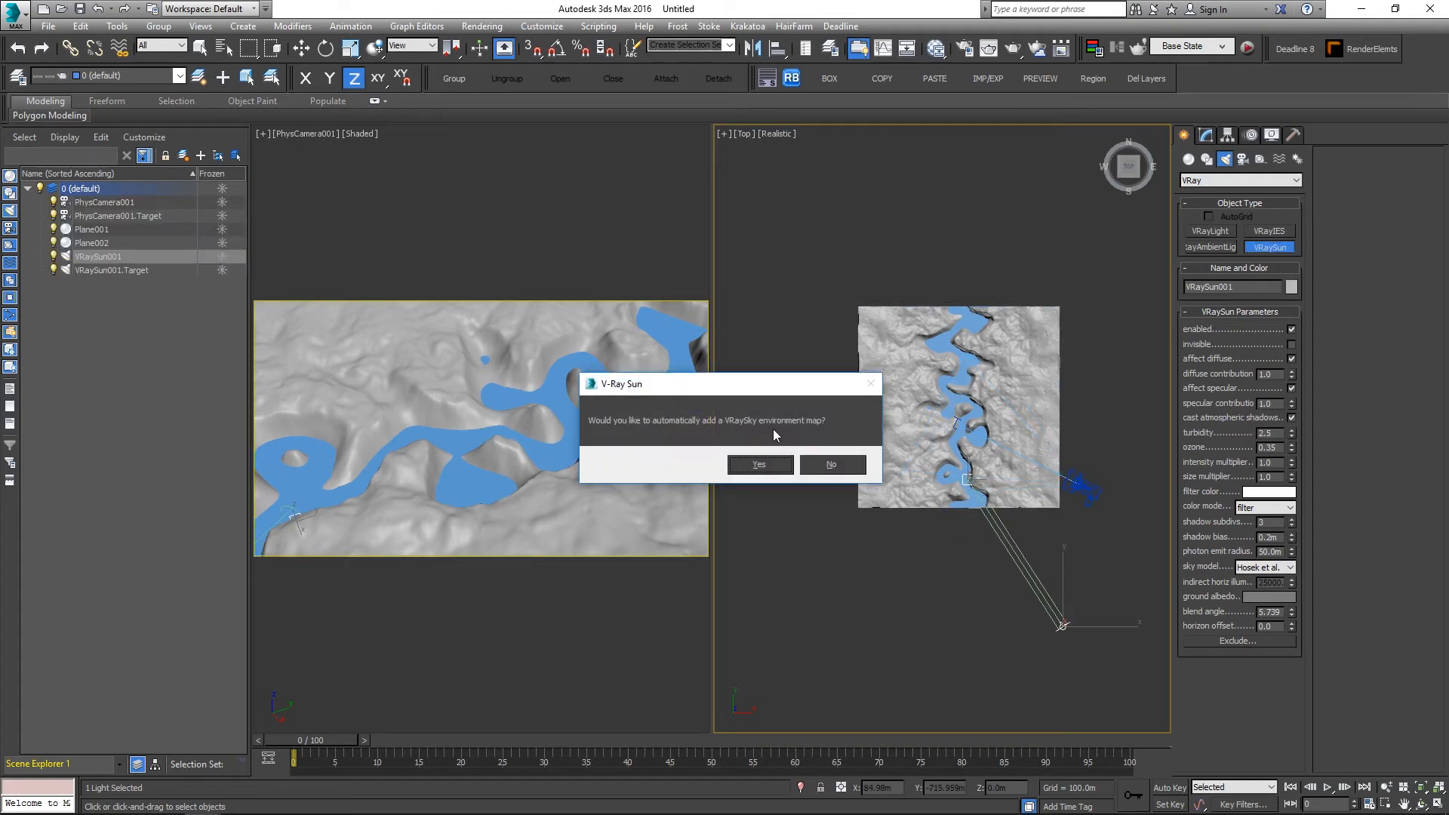
left_click(759, 464)
Step: Raise the VRaySun vertically to a height of about 541 m
middle_click_drag(890, 527, 1087, 514, "alt")
key("w")
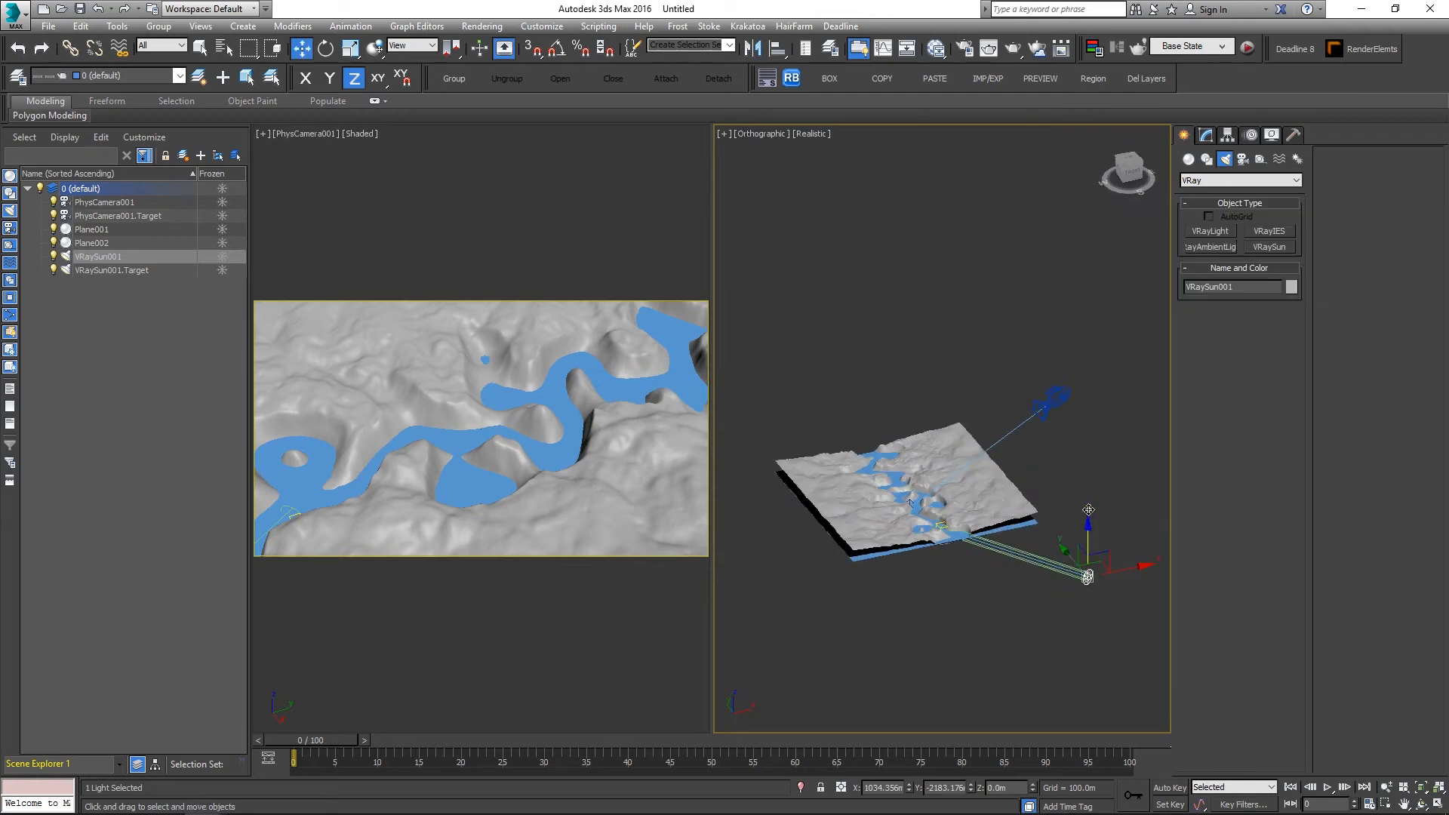
left_click_drag(1087, 527, 1088, 483)
middle_click_drag(1085, 504, 955, 505, "alt")
left_click_drag(956, 480, 956, 475)
middle_click_drag(956, 477, 981, 581, "alt")
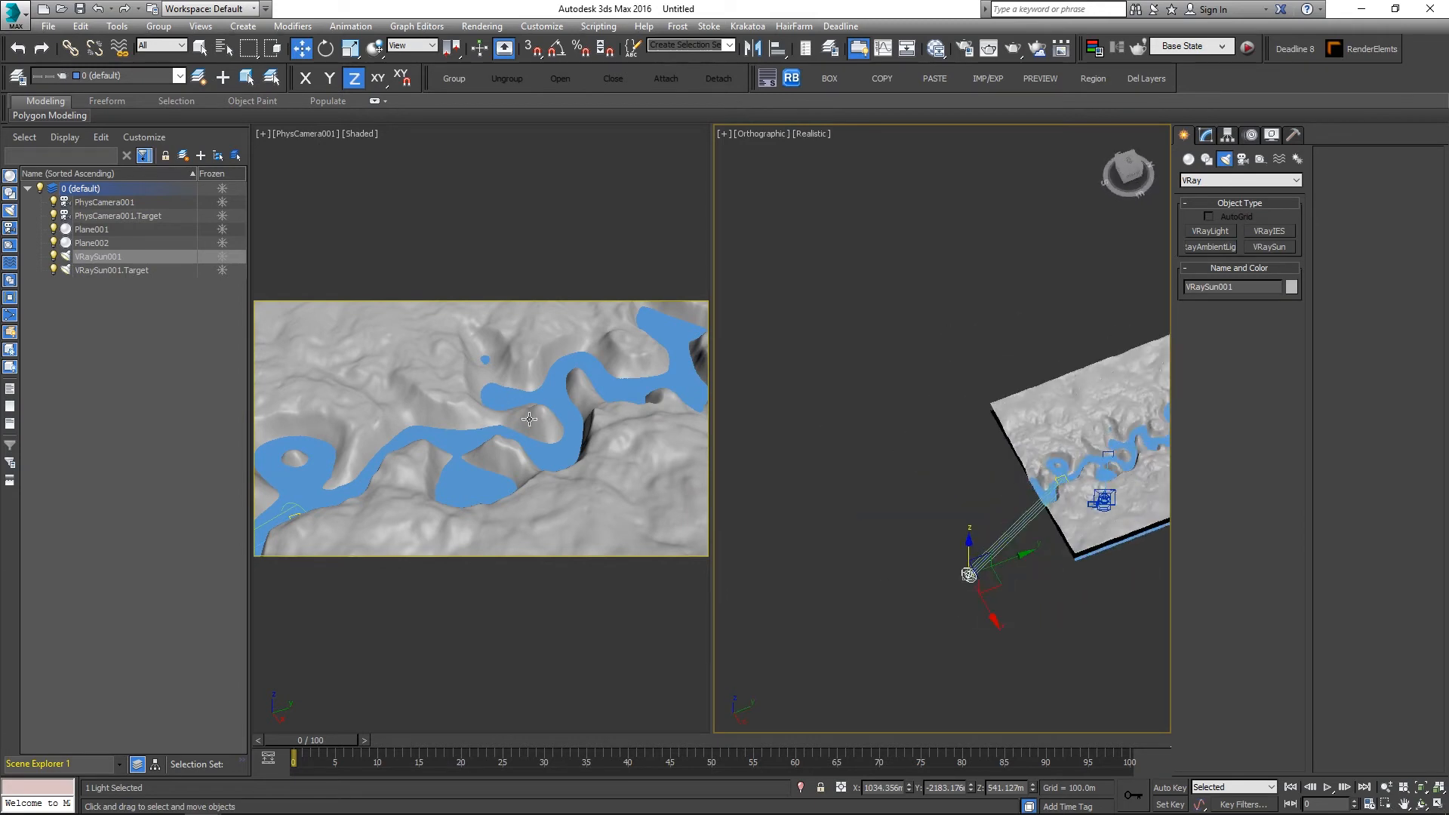
middle_click_drag(881, 544, 975, 559, "alt")
Step: Open the render setup for the camera view and examine the output size, image sampler, global illumination, system and global switches settings
left_click(463, 380)
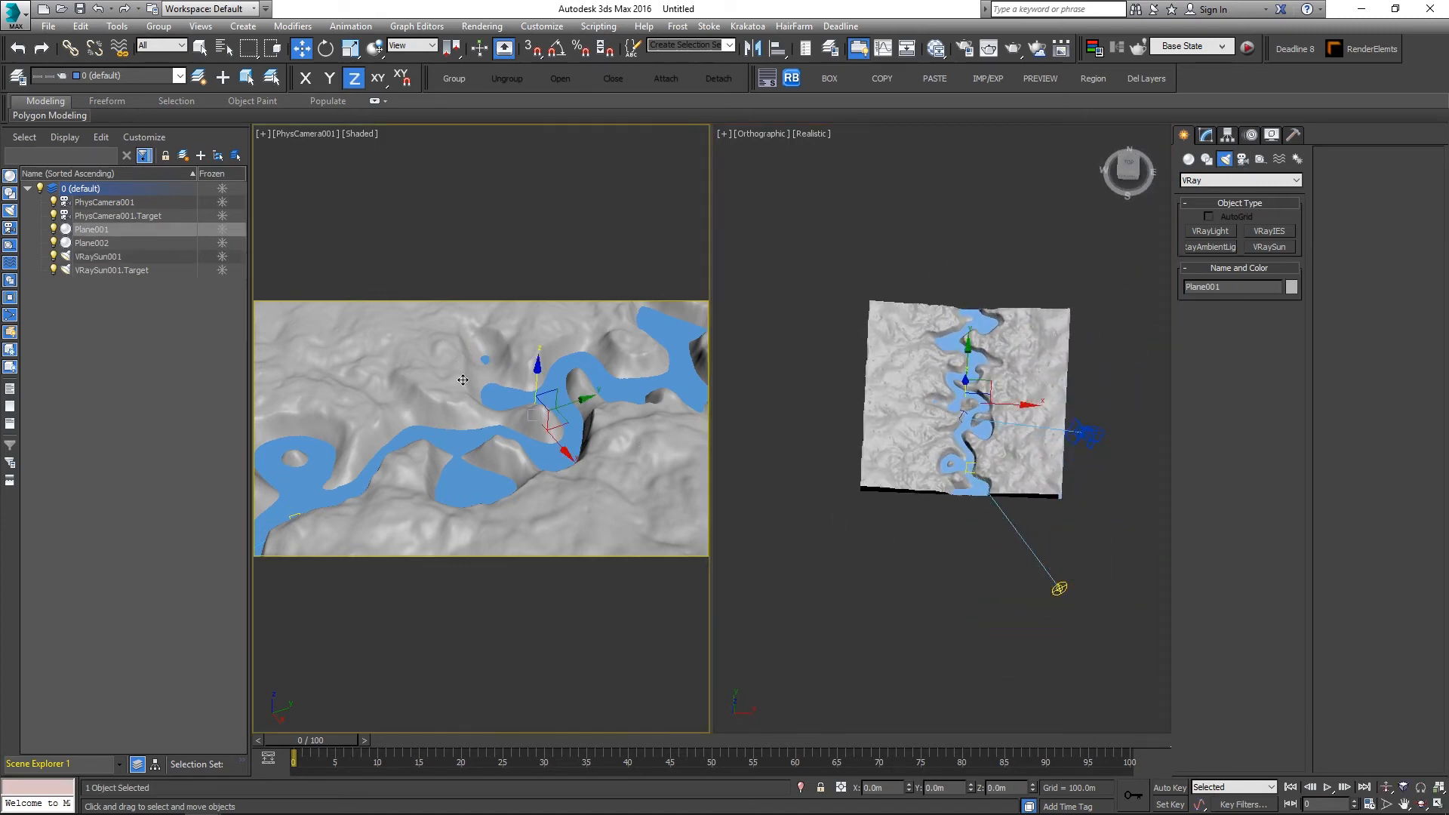
key("F10")
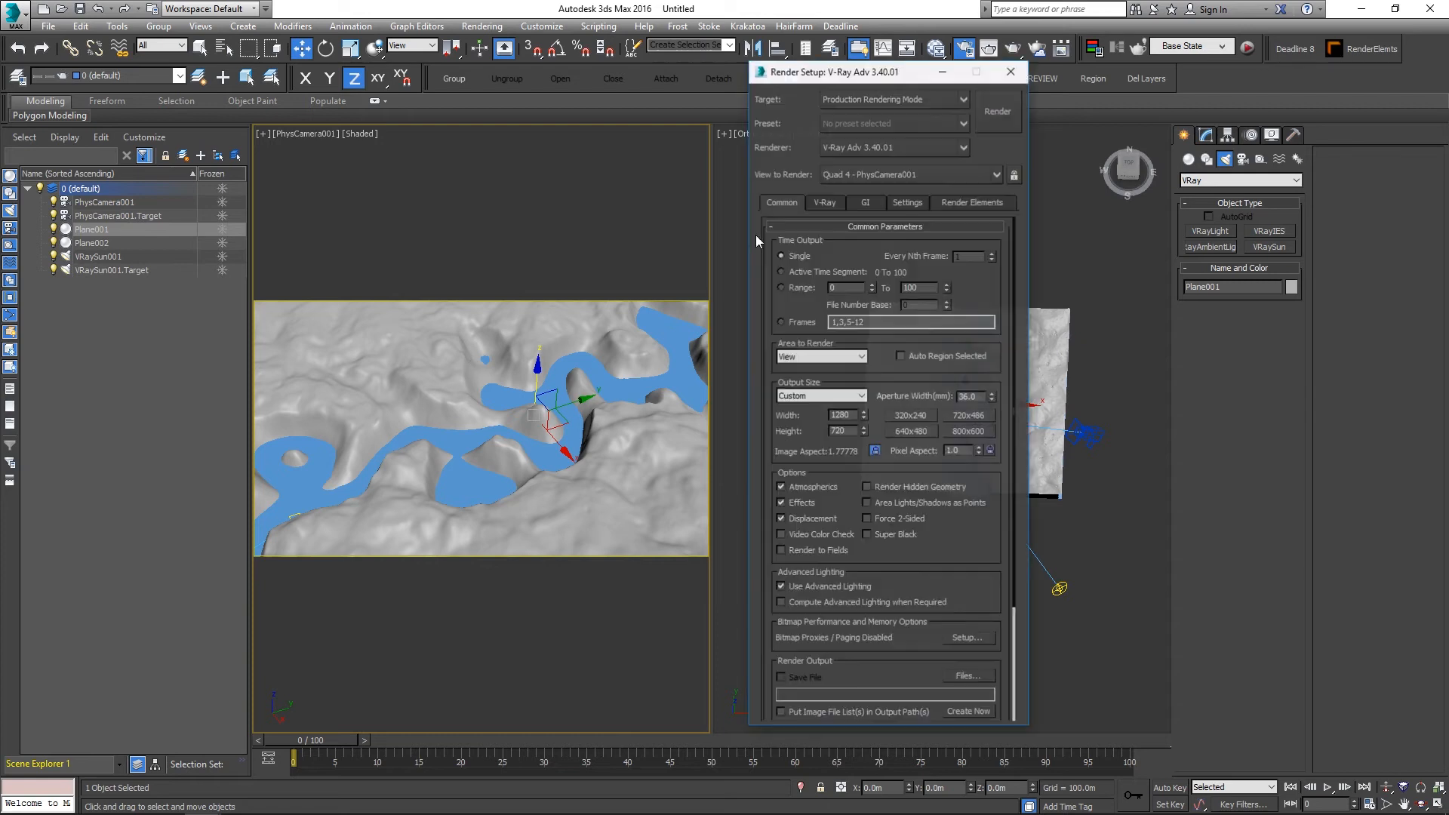
left_click_drag(879, 68, 872, 59)
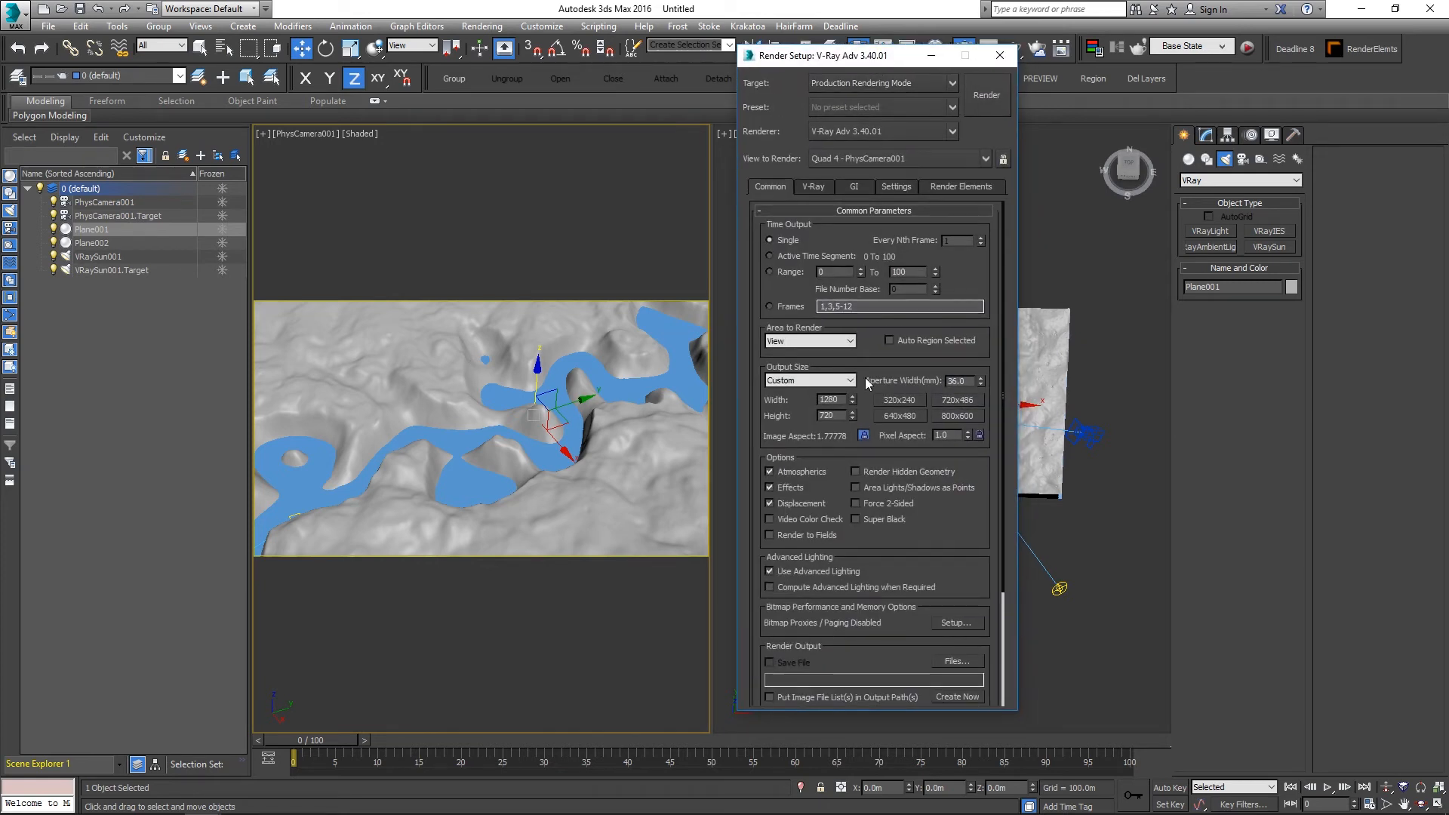
left_click(821, 190)
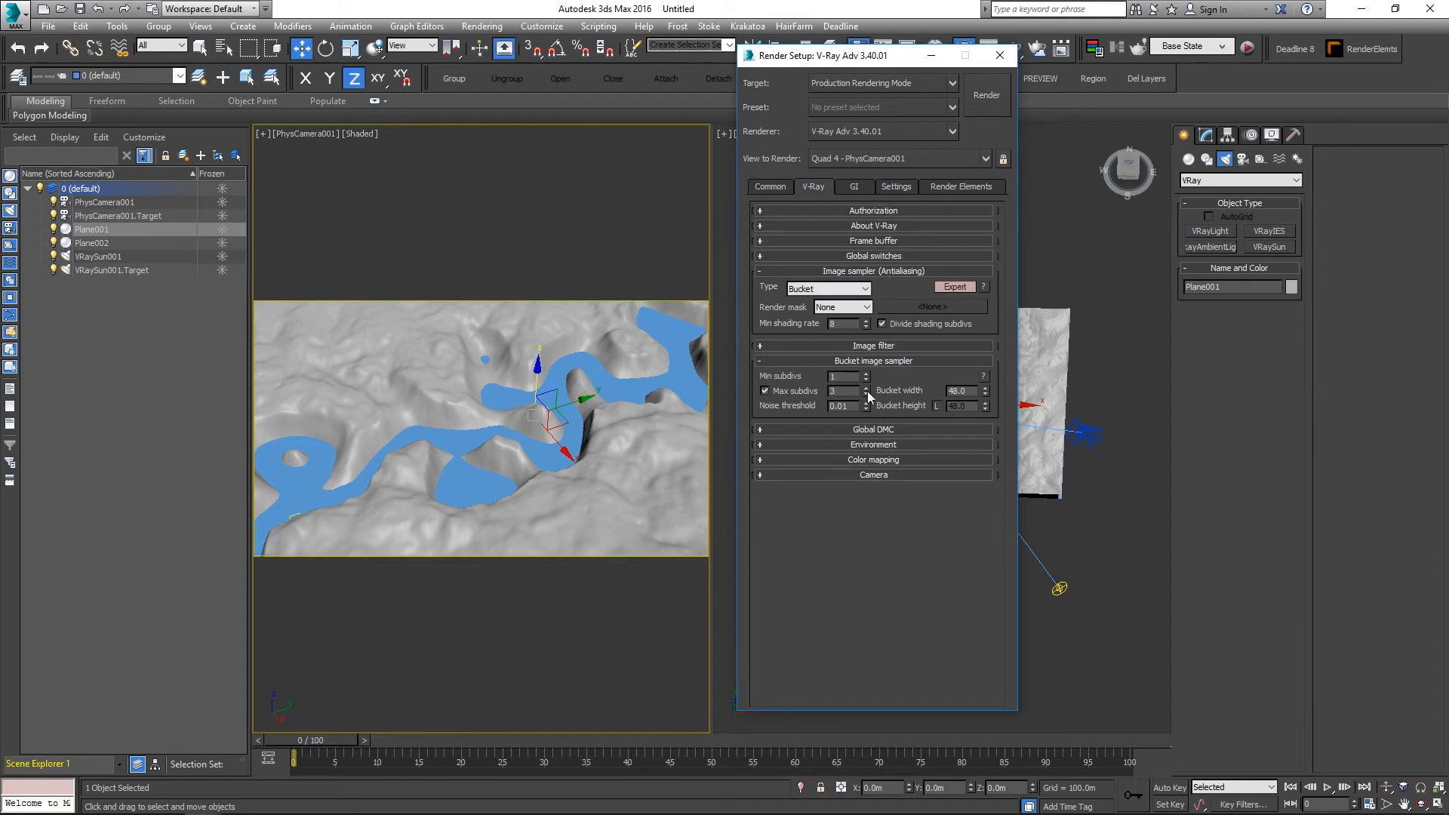
left_click(865, 188)
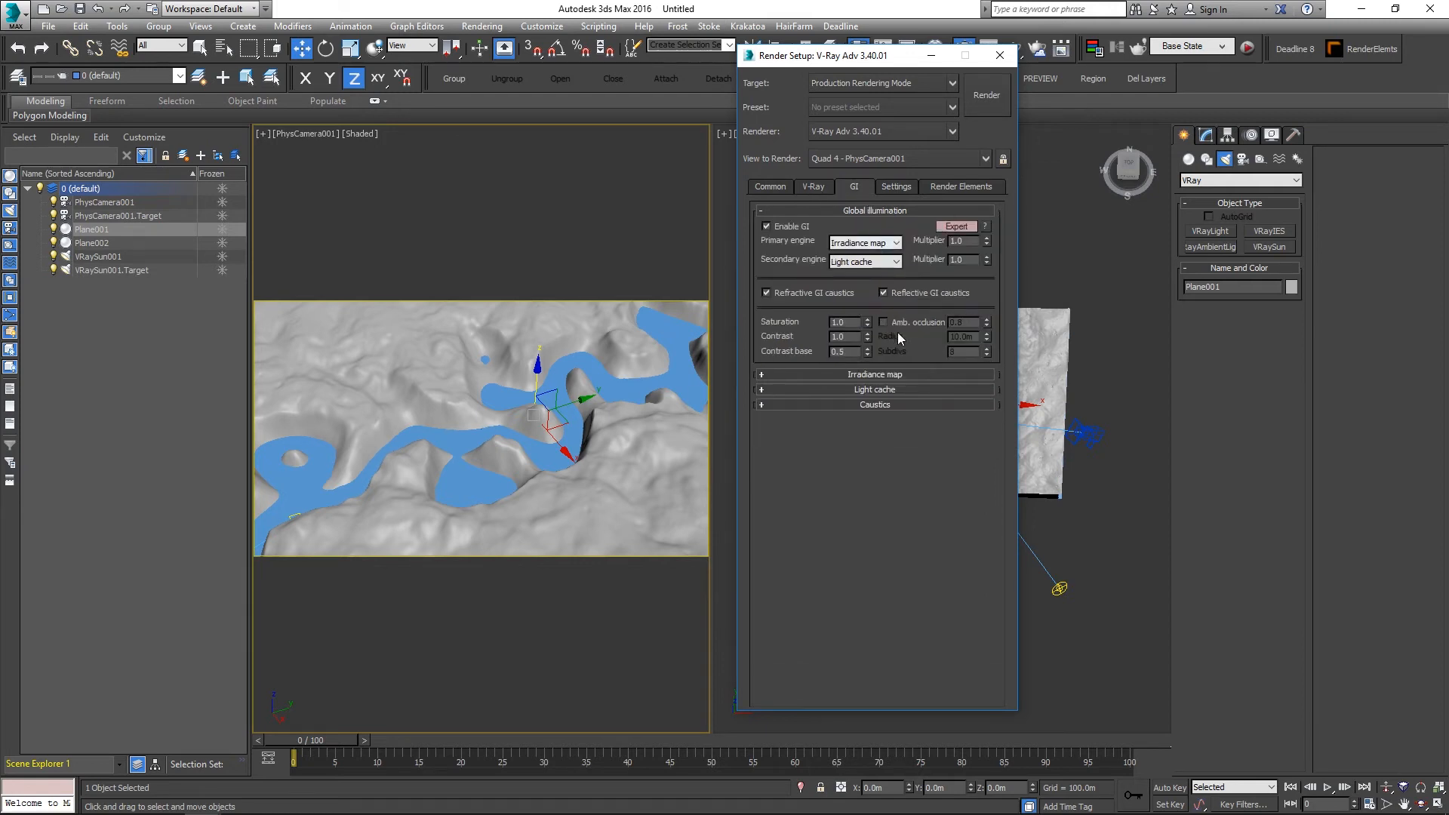
left_click(898, 374)
left_click(898, 318)
left_click(888, 388)
left_click(890, 390)
left_click(898, 187)
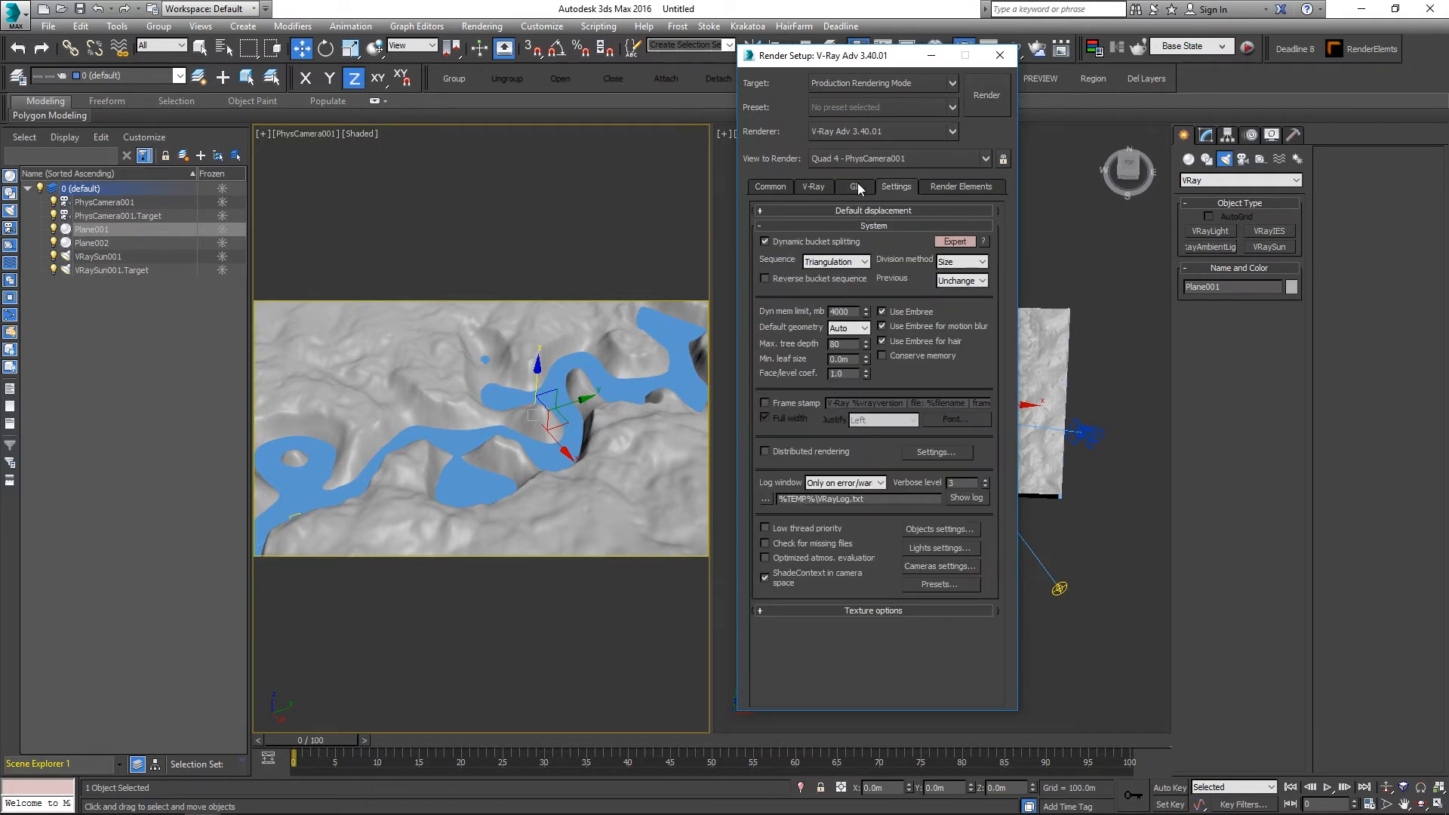
left_click(810, 187)
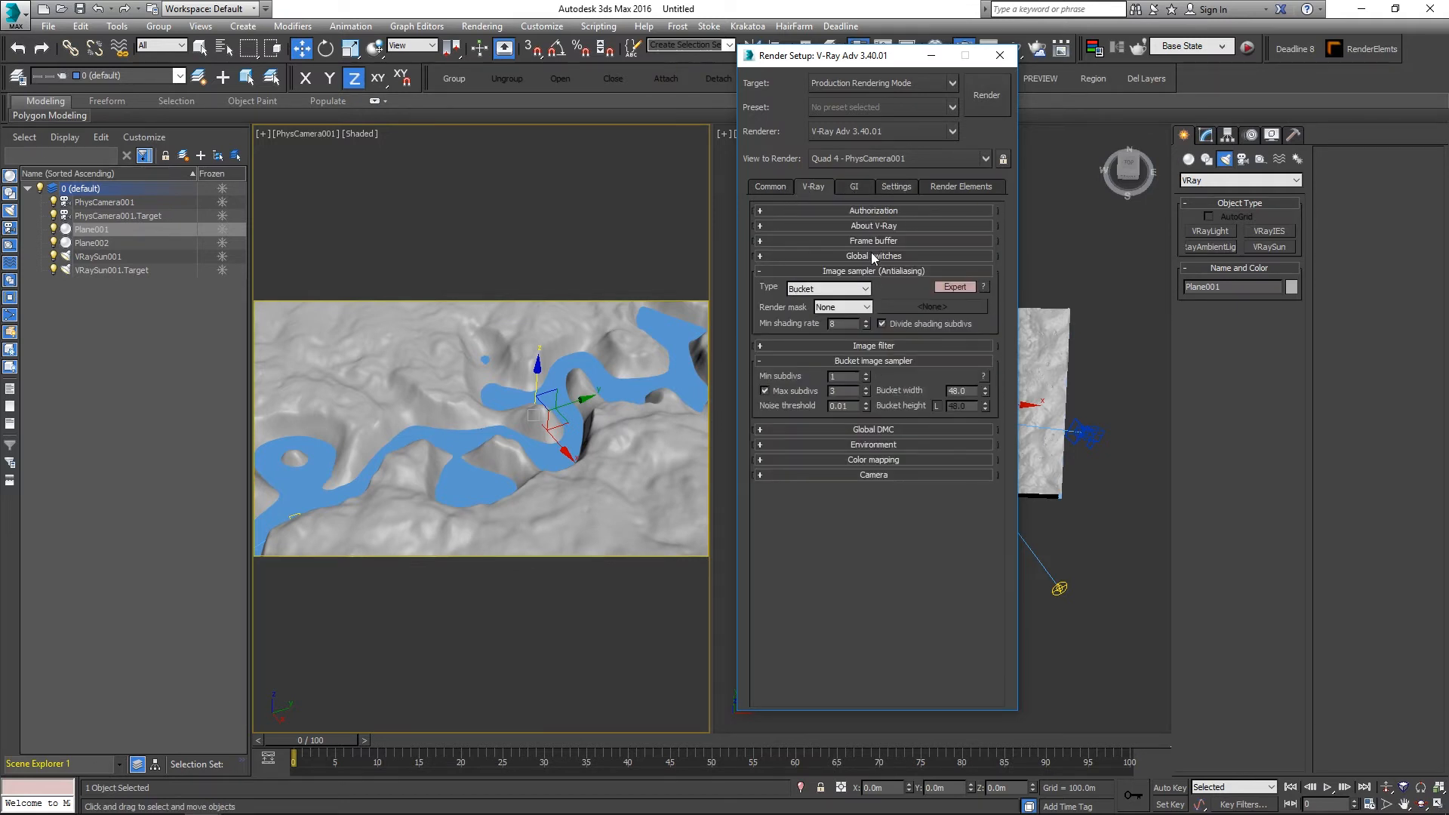
left_click(874, 257)
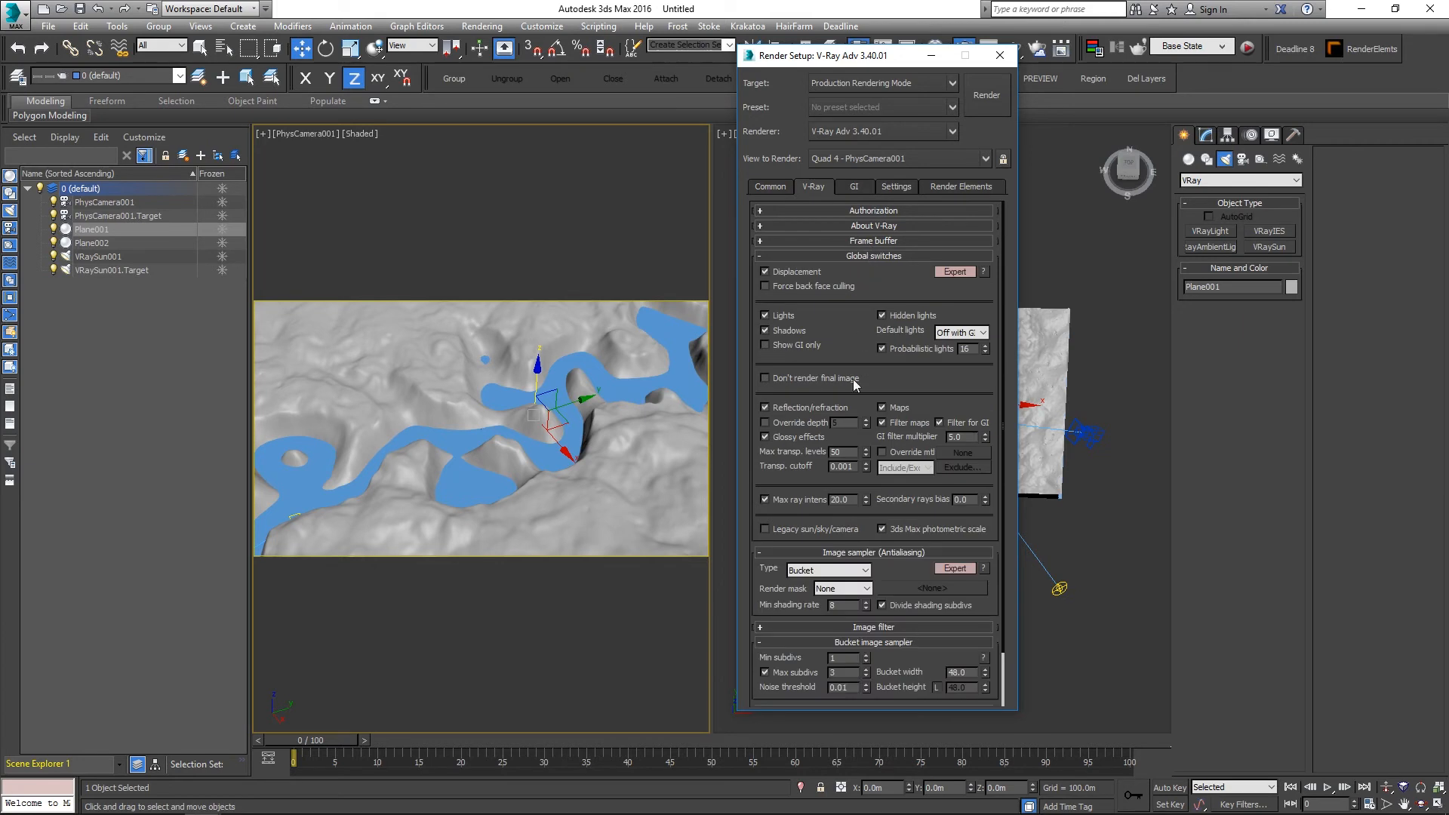
Step: Render the camera view, close the frame buffer and open the Slate Material Editor
left_click(987, 95)
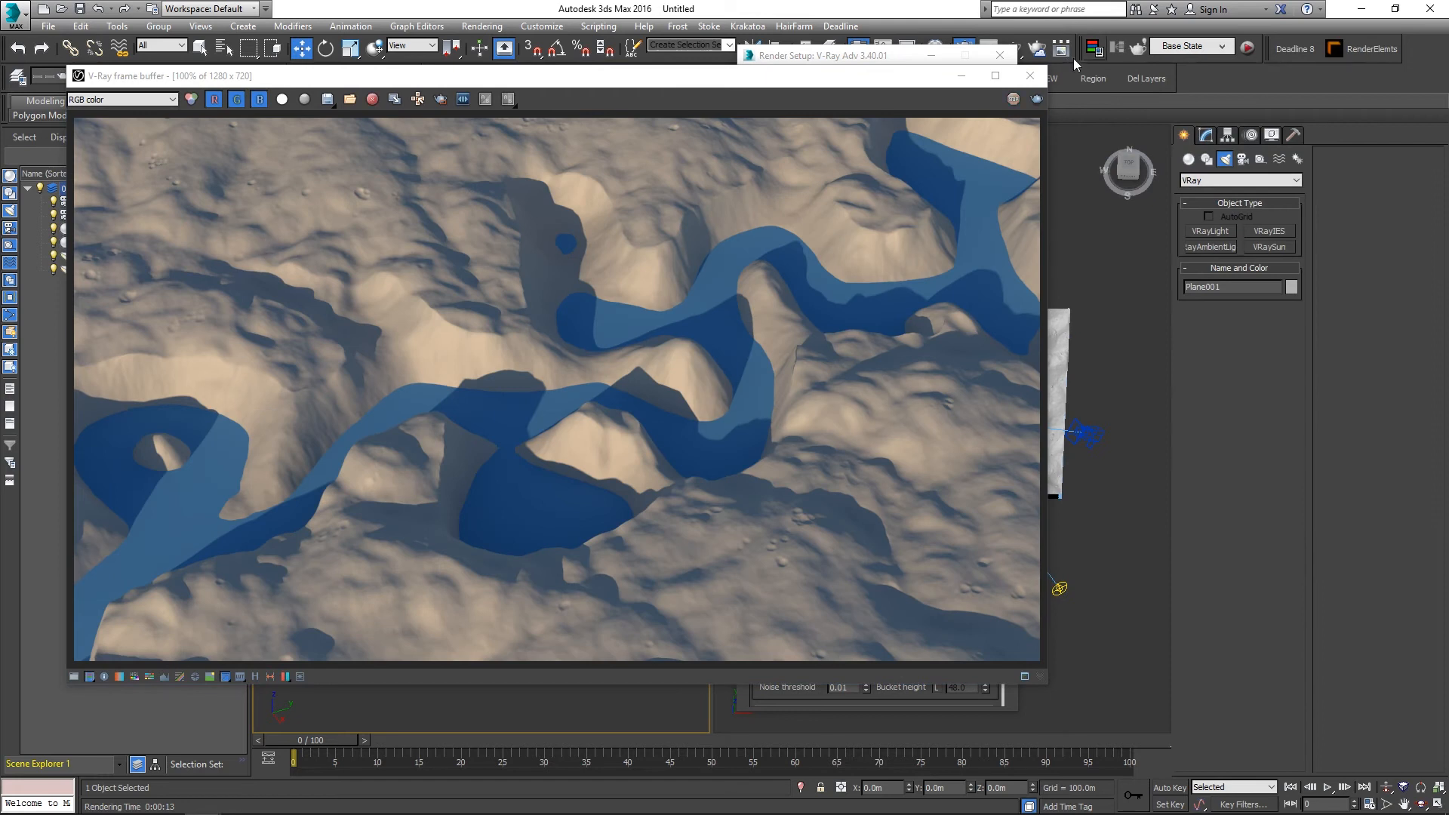
left_click(1030, 75)
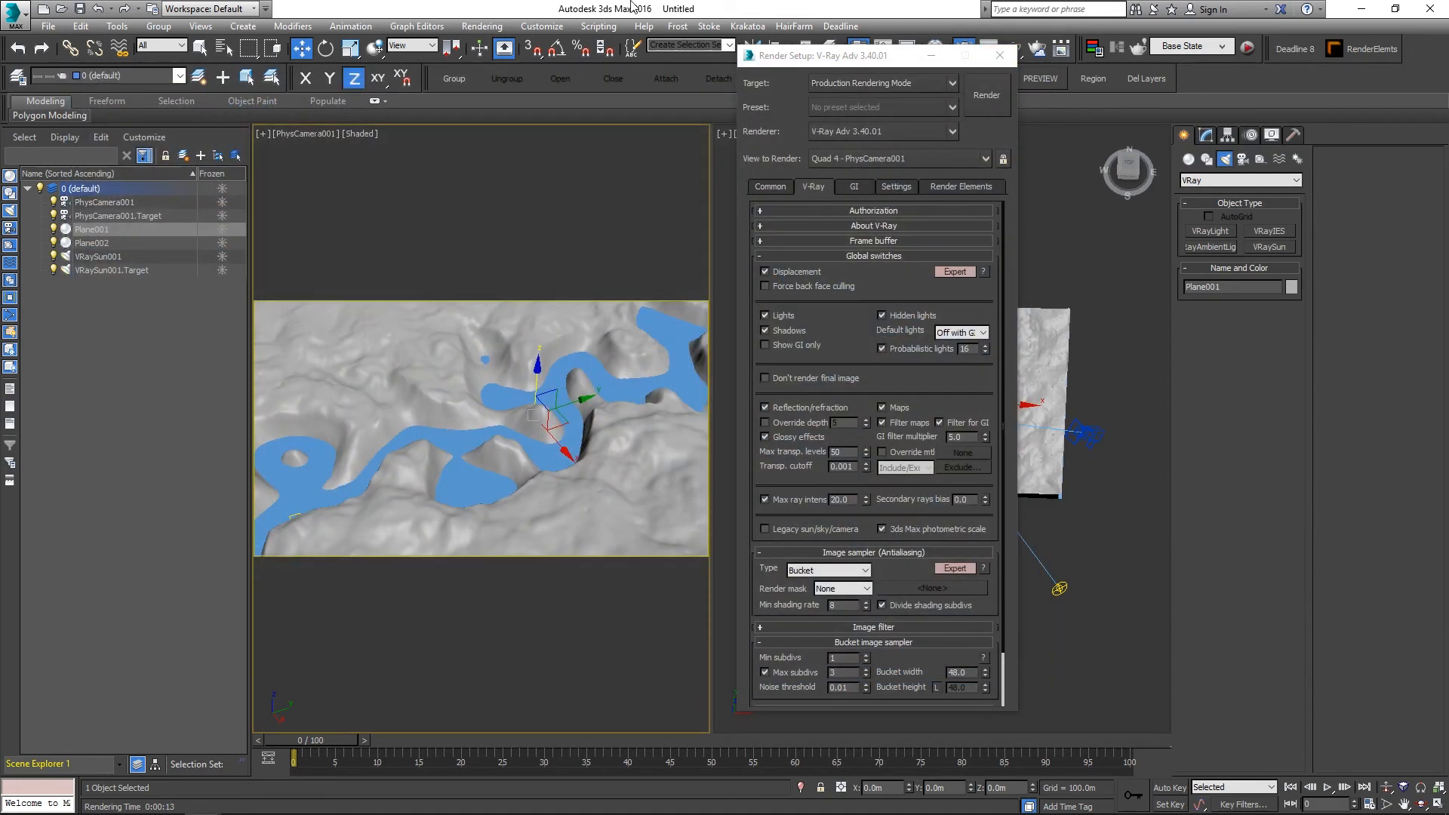
key("m")
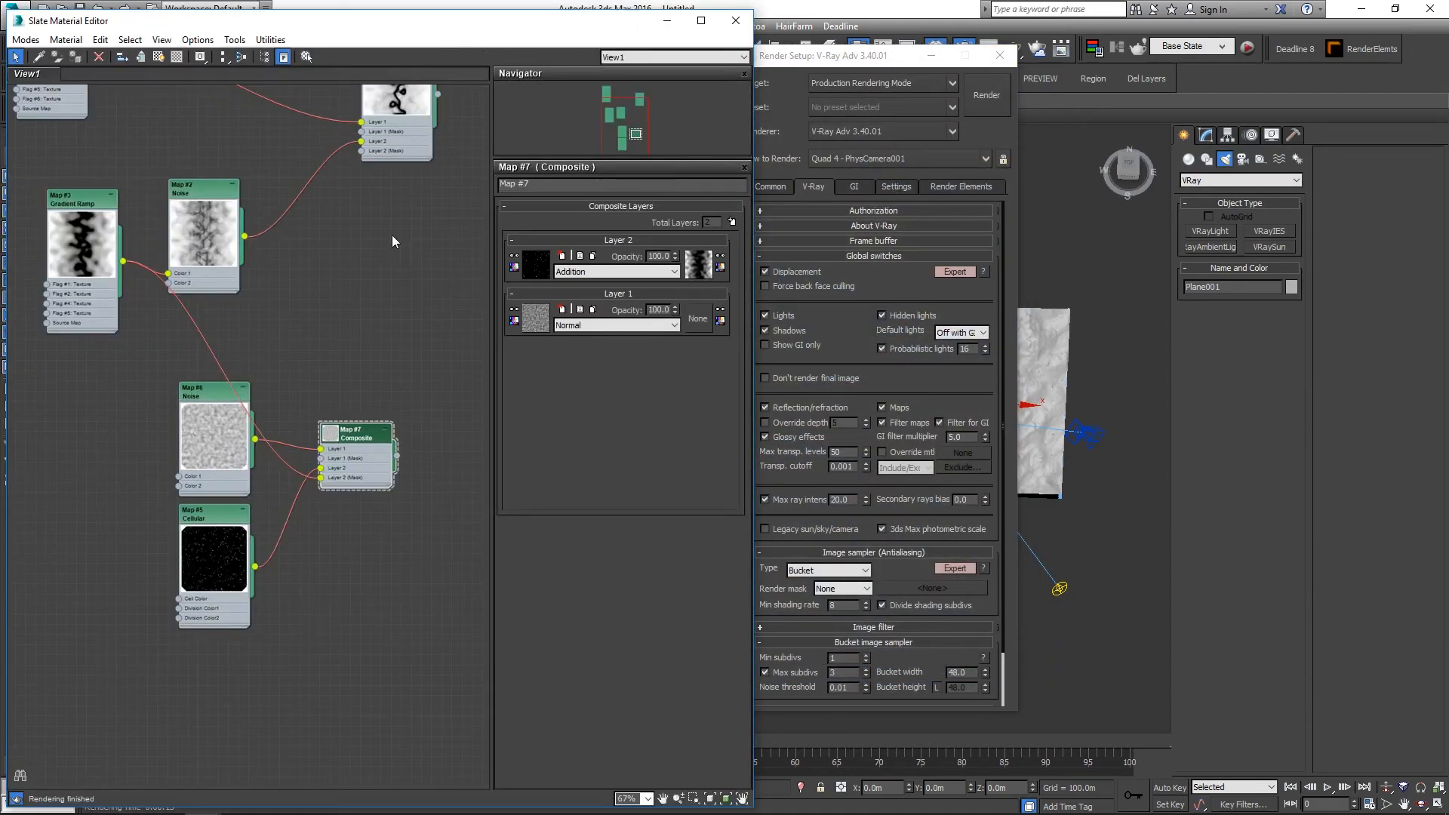
right_click(93, 74)
left_click(217, 91)
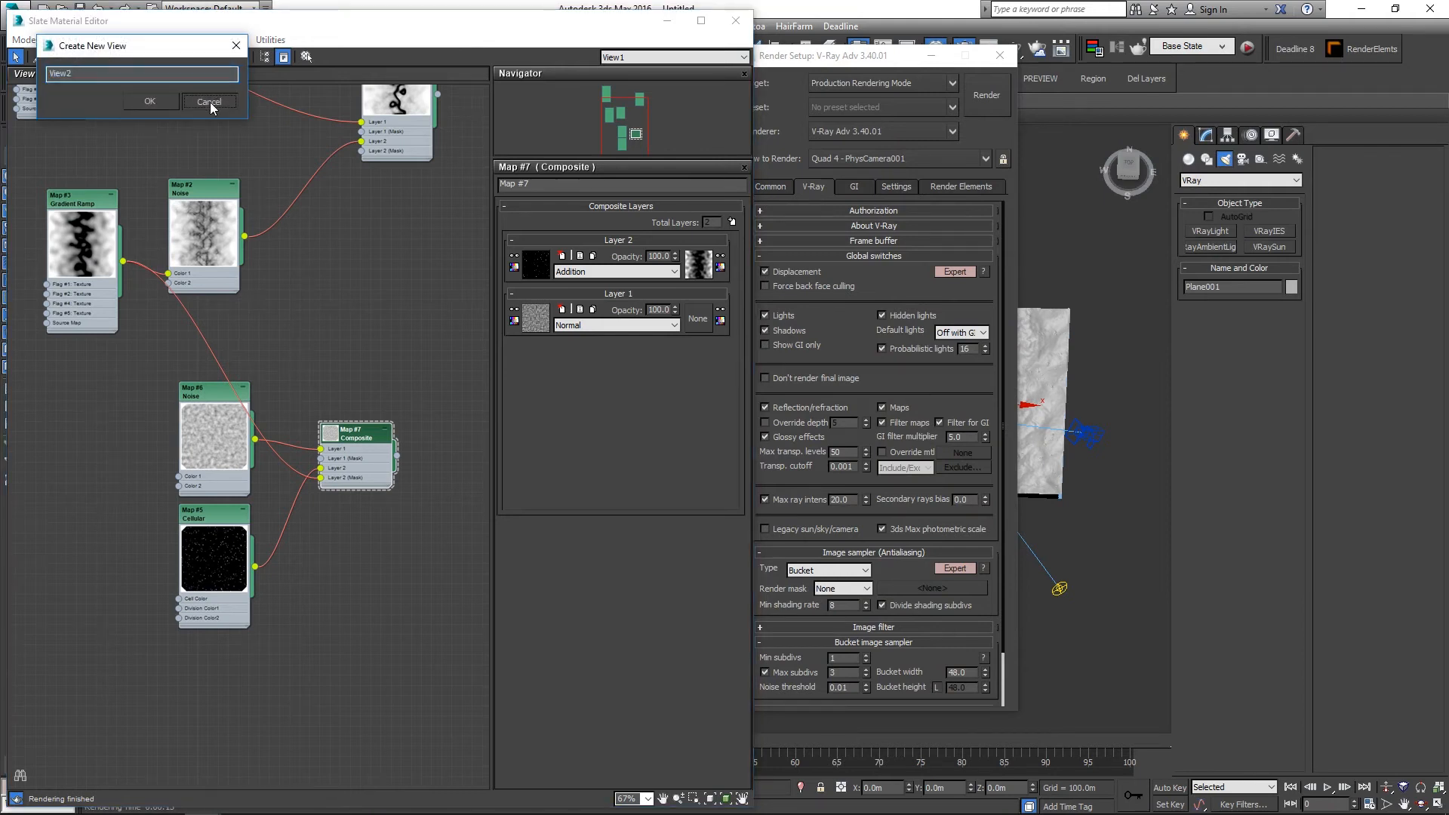
left_click(206, 103)
Step: Add a VRayMtl in an empty area beside the existing map nodes and name it Land
scroll(226, 291, "down", 5)
scroll(137, 210, "up", 3)
middle_click_drag(266, 281, 214, 303)
right_click(375, 245)
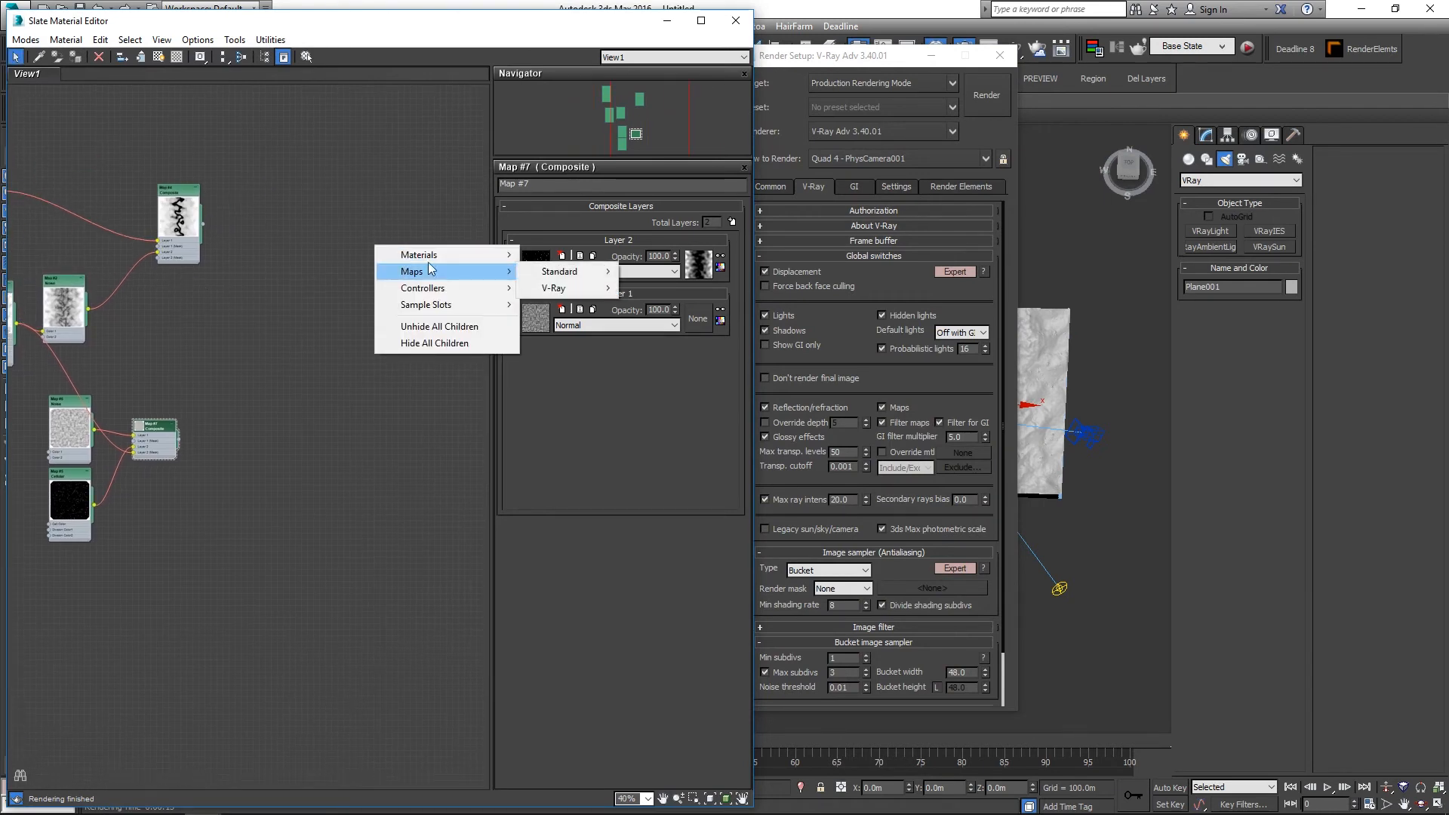
mouse_move(461, 257)
mouse_move(581, 274)
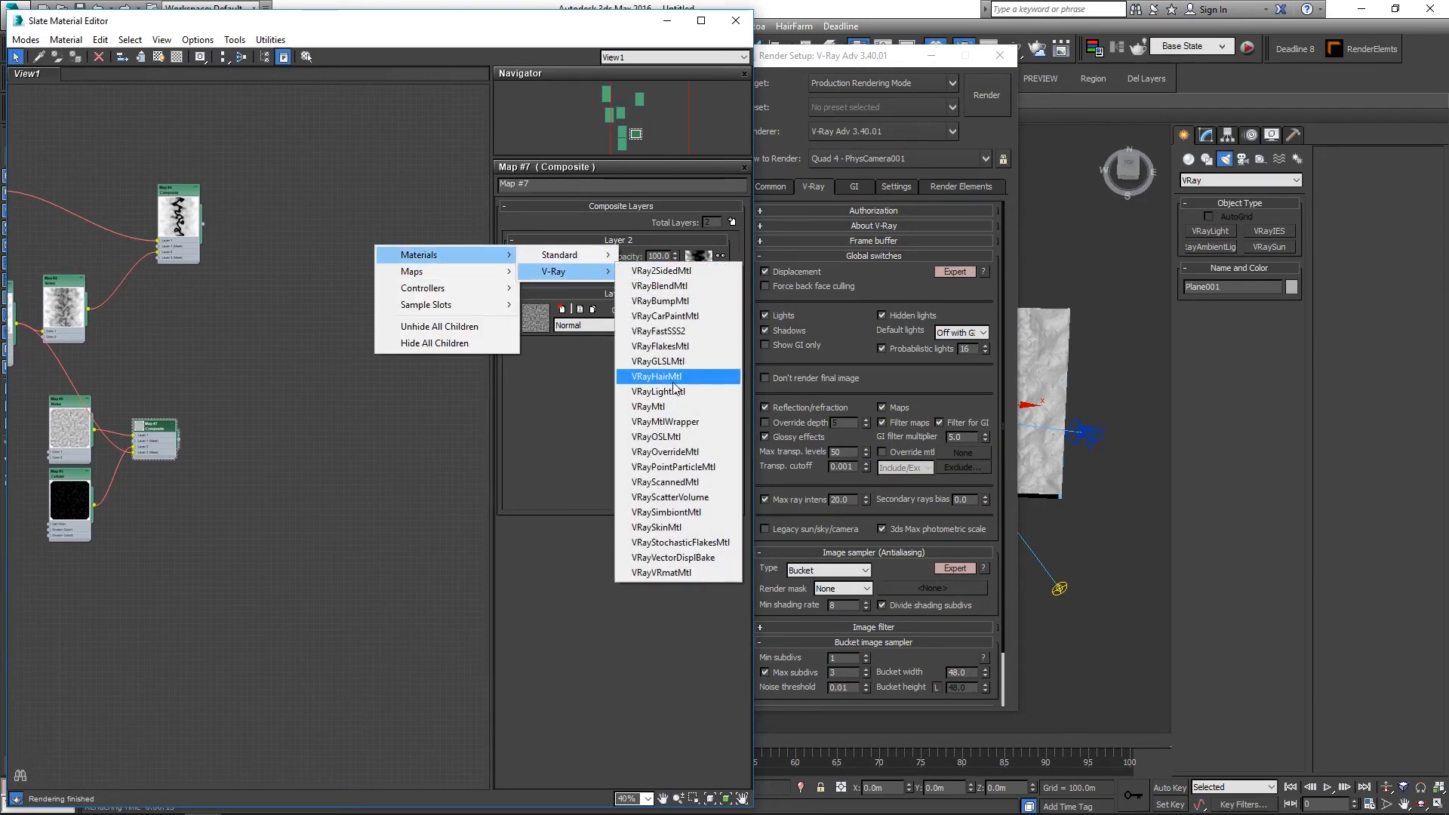
left_click(648, 406)
scroll(402, 228, "up", 1)
scroll(402, 229, "up", 3)
double_click(402, 229)
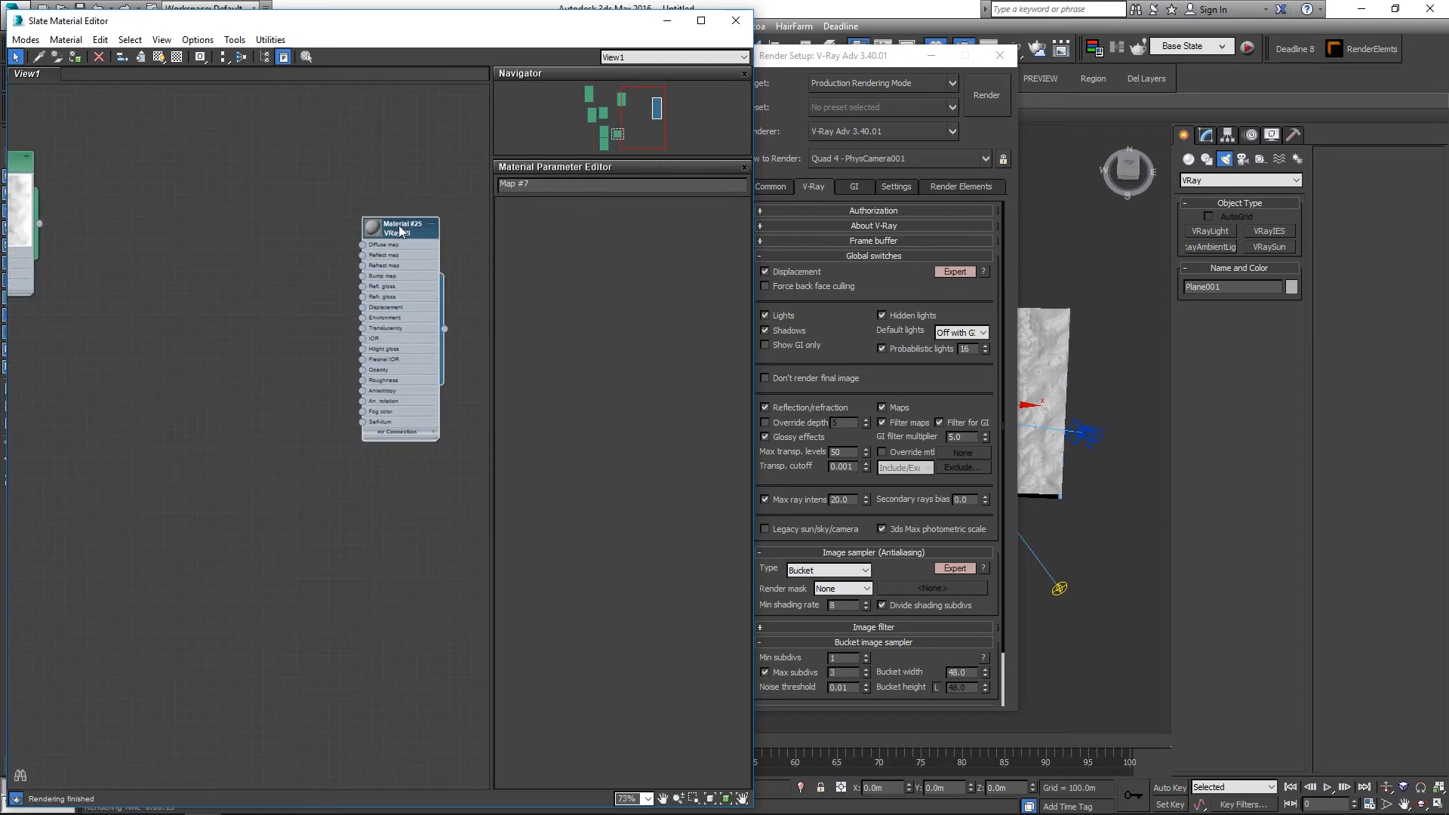
left_click(518, 185)
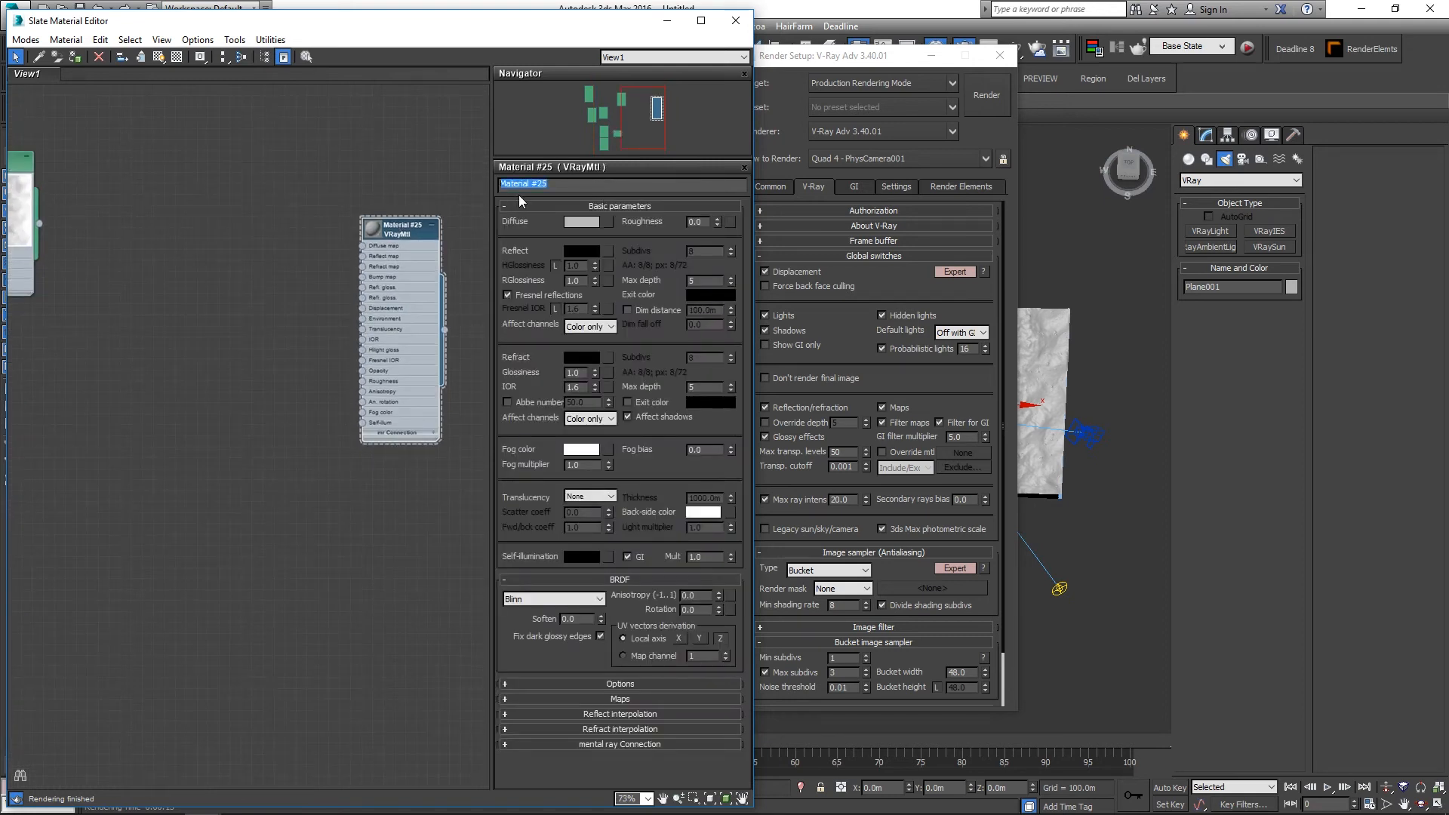
type("Land")
Step: Assign the Land material to the selected terrain plane
left_click(395, 223)
middle_click_drag(1056, 319, 1084, 308)
scroll(1083, 307, "up", 3)
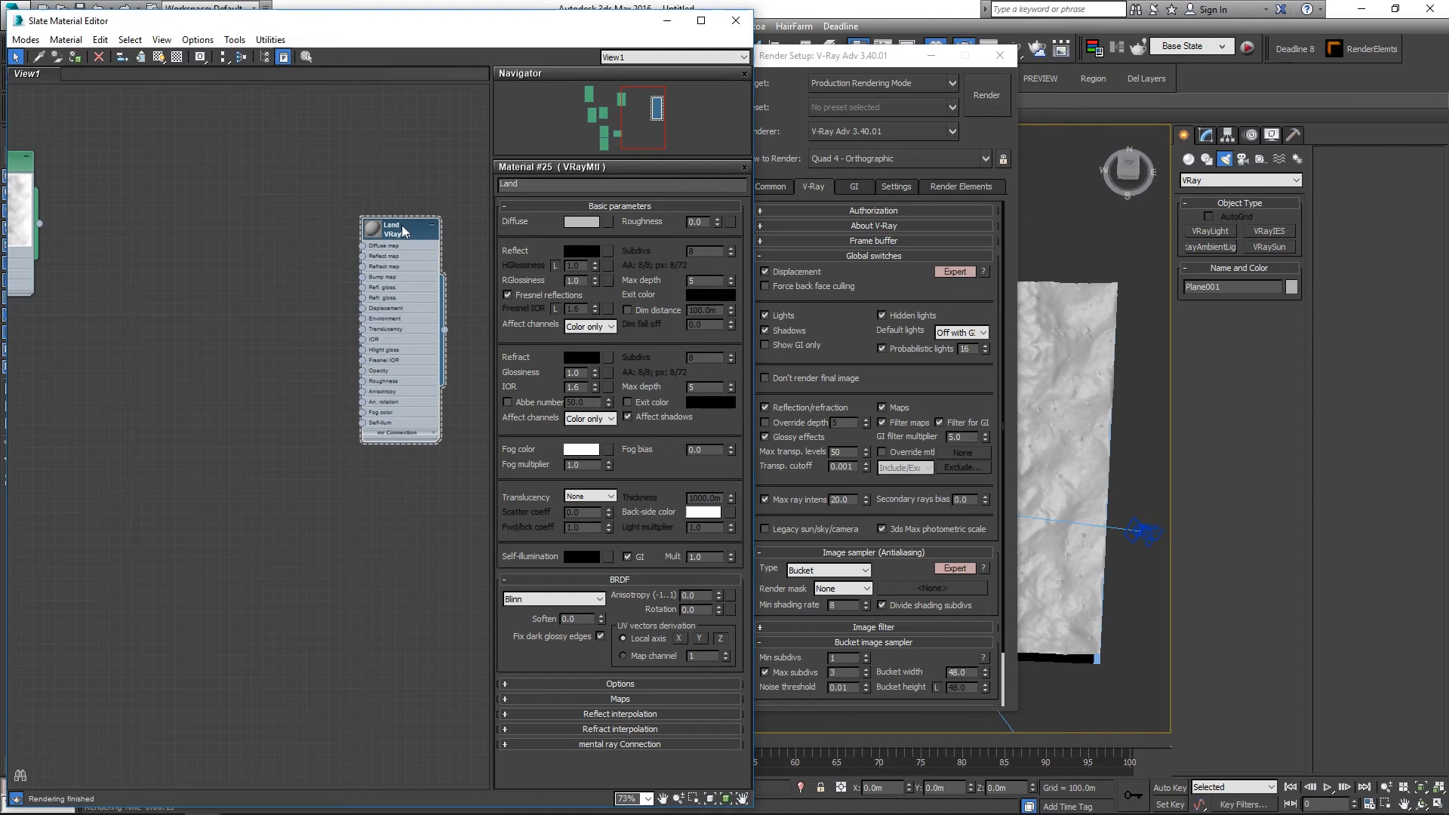
left_click(75, 56)
Step: Create a second view in the material editor and rename it Water
middle_click_drag(414, 190, 303, 188)
right_click(88, 73)
left_click(143, 84)
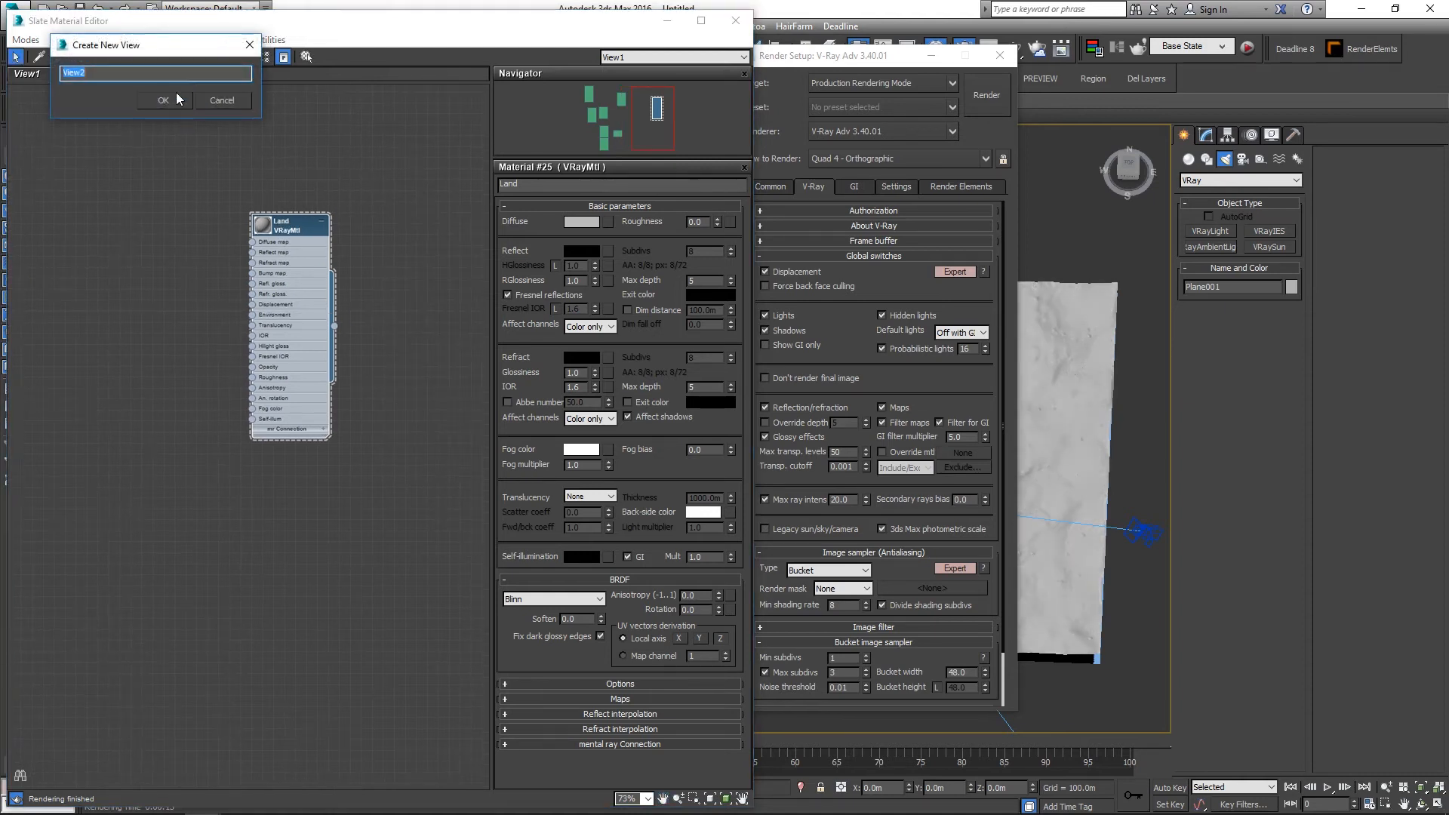
left_click(175, 98)
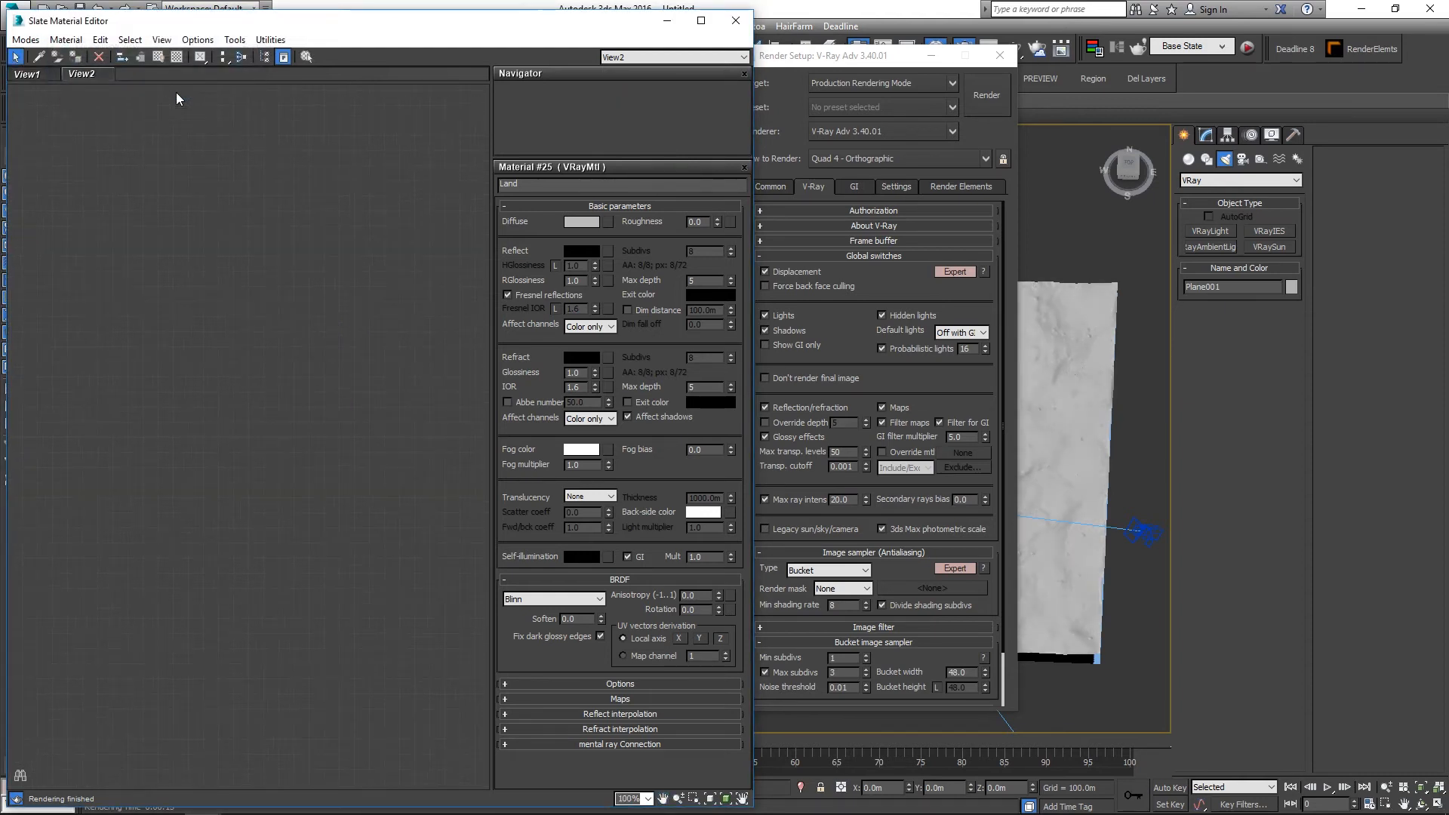
right_click(88, 74)
left_click(133, 105)
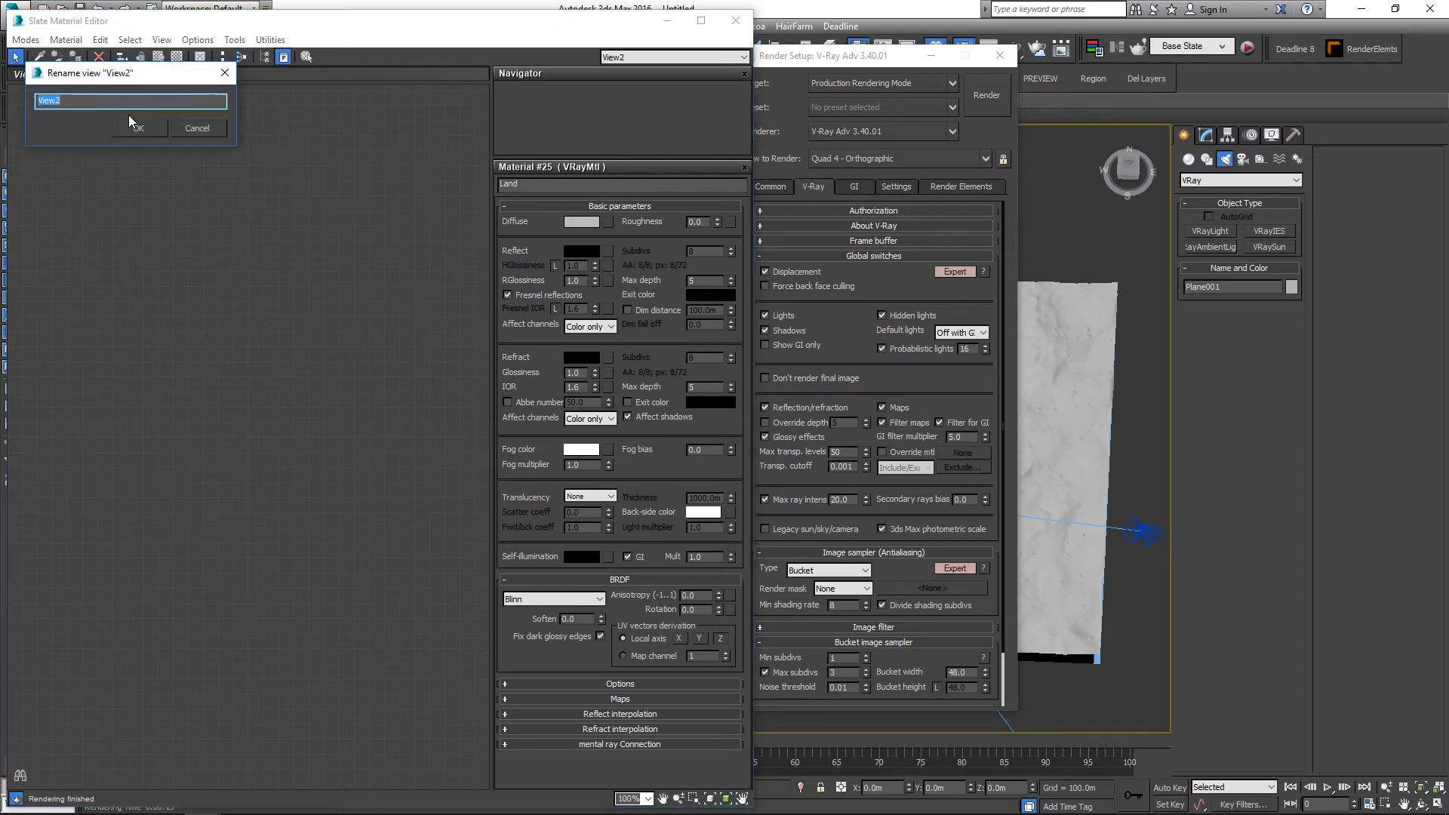
type("Water")
left_click(133, 125)
Step: Add a VRayMtl to the Water view and place its node in the open middle area
right_click(131, 91)
mouse_move(226, 99)
mouse_move(365, 119)
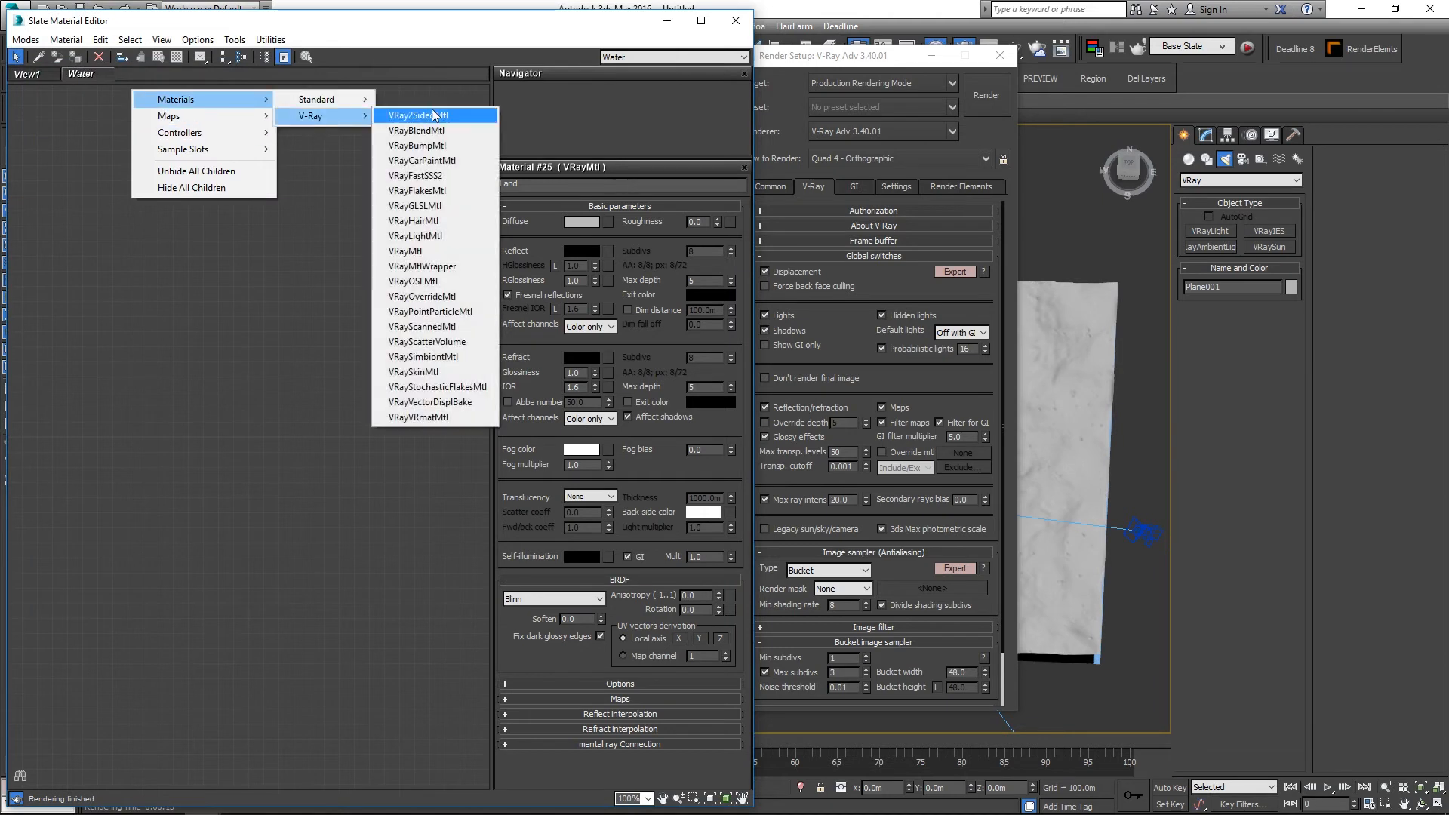
left_click(405, 251)
left_click_drag(134, 96, 333, 237)
Step: Give the new water material a light blue diffuse colour
double_click(333, 237)
left_click(584, 223)
left_click_drag(369, 139, 375, 118)
left_click(429, 133)
left_click(555, 224)
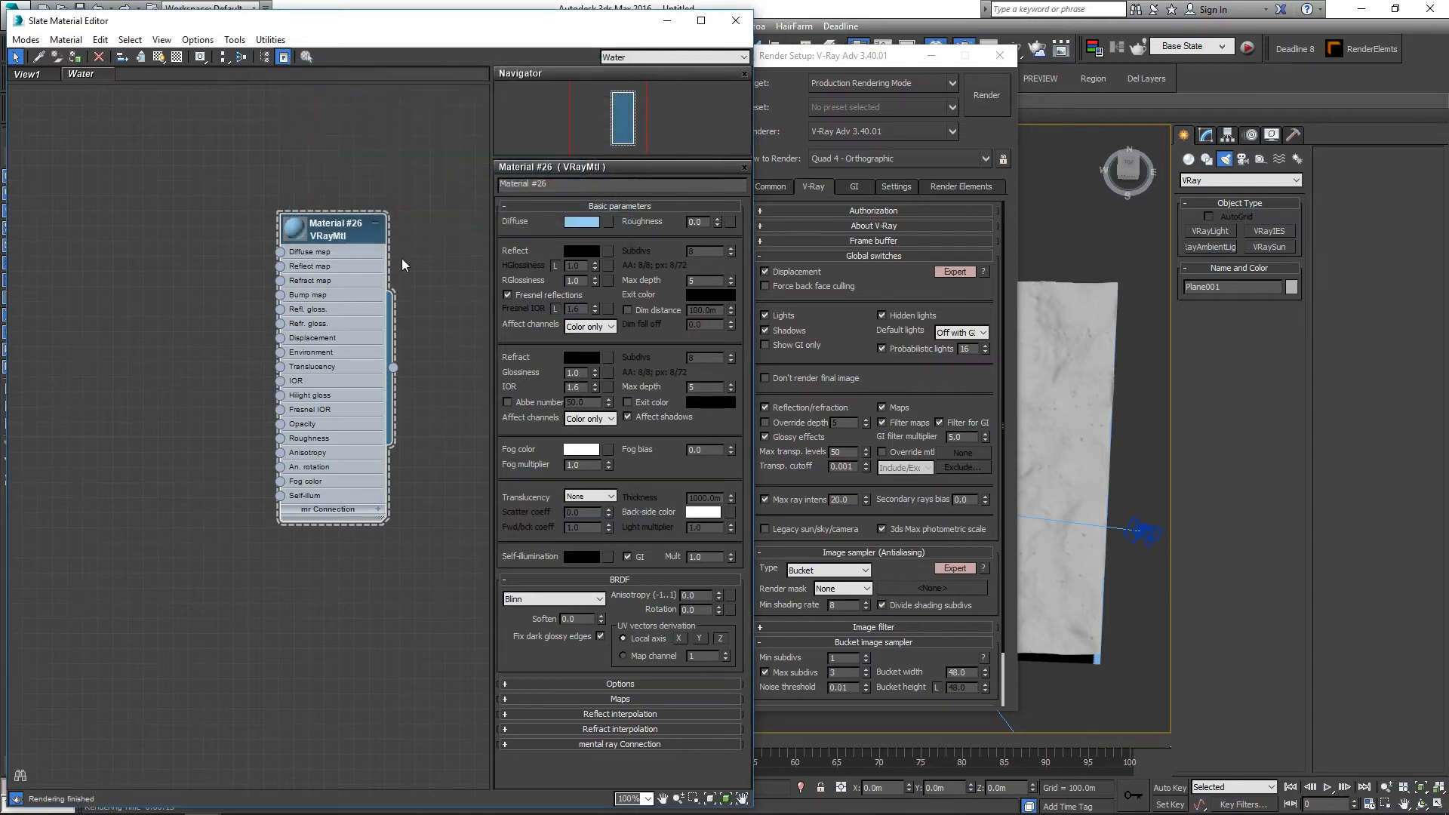
Step: Rename the displaced terrain plane Land
scroll(1100, 310, "down", 5)
mouse_move(1098, 313)
middle_mouse_down()
mouse_move(1144, 297)
mouse_move(1117, 302)
middle_mouse_up()
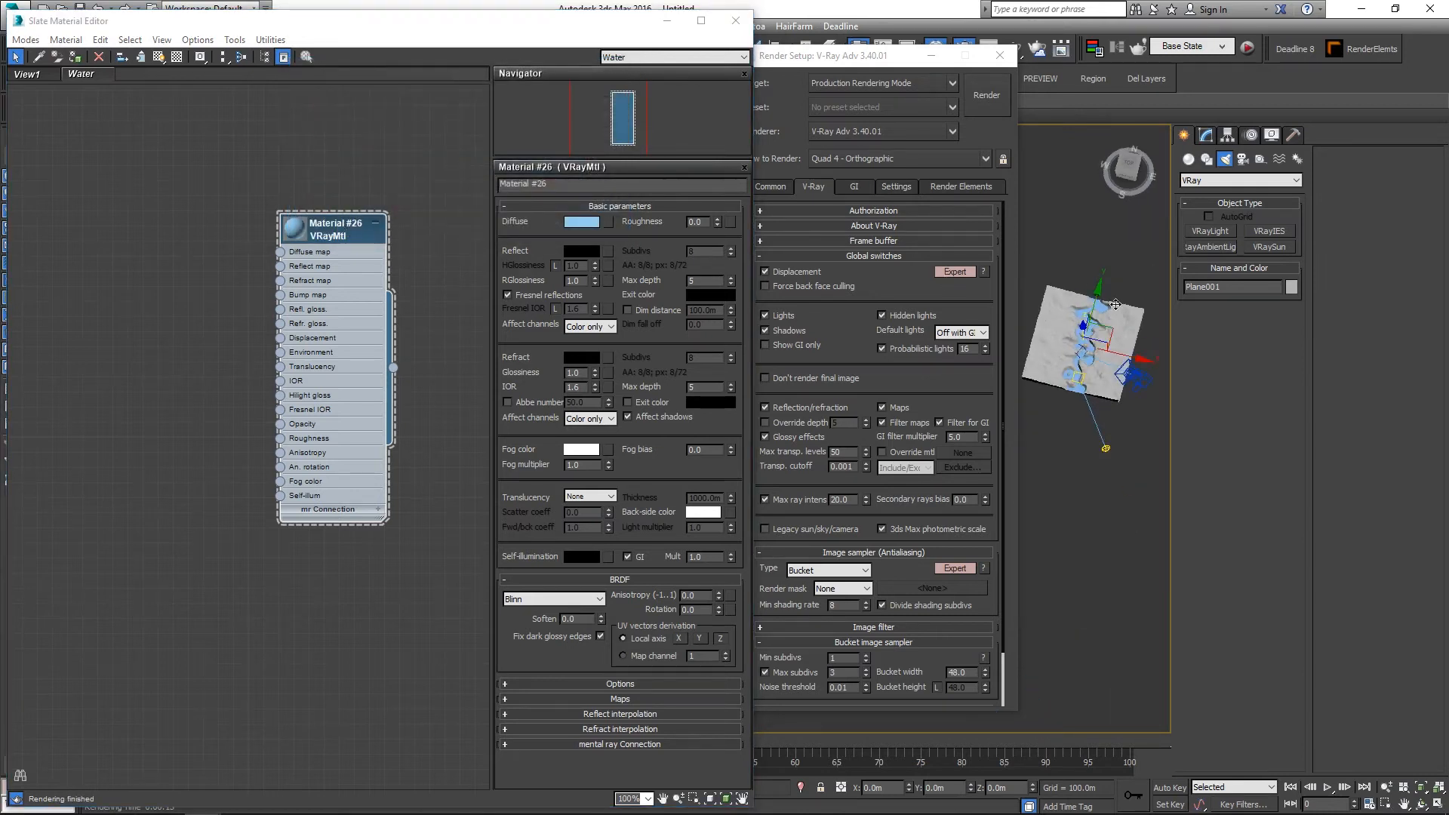
scroll(1055, 311, "up", 6)
left_click_drag(1230, 287, 1057, 317)
type("Land")
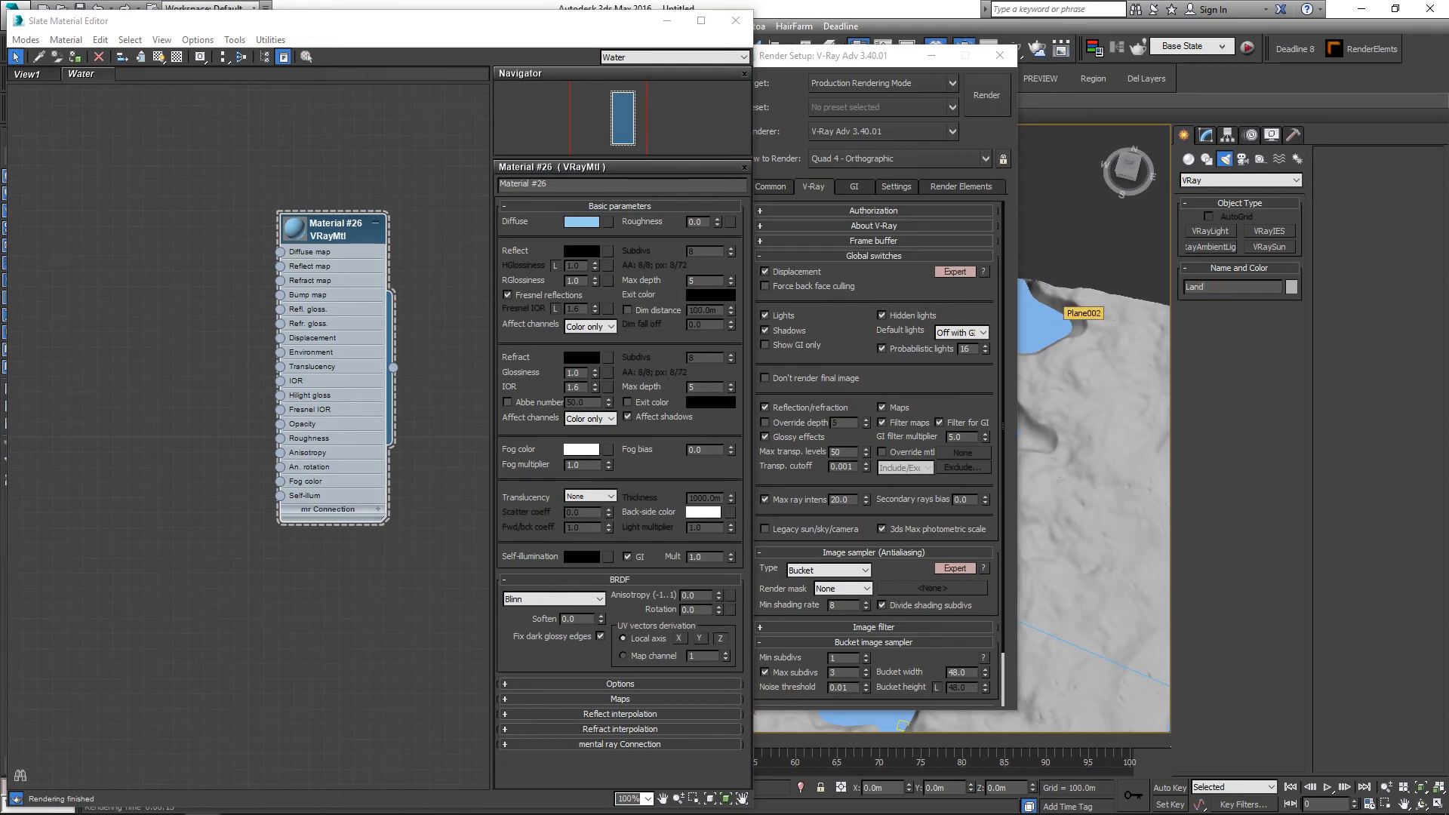
Step: Select the blue river plane and rename it Water
middle_click_drag(1094, 383, 1101, 383)
left_click(1045, 334)
type("Water")
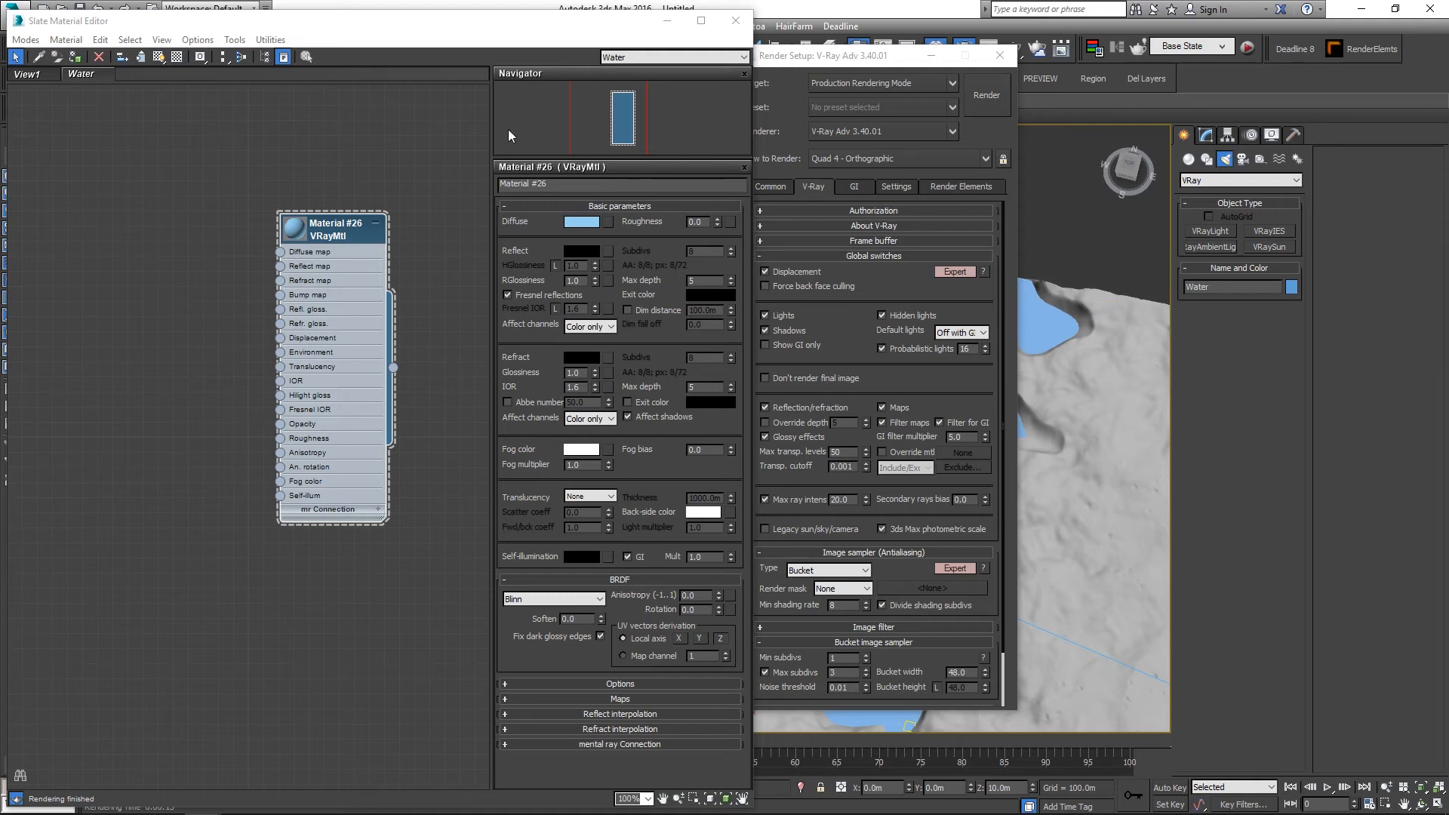
left_click(970, 96)
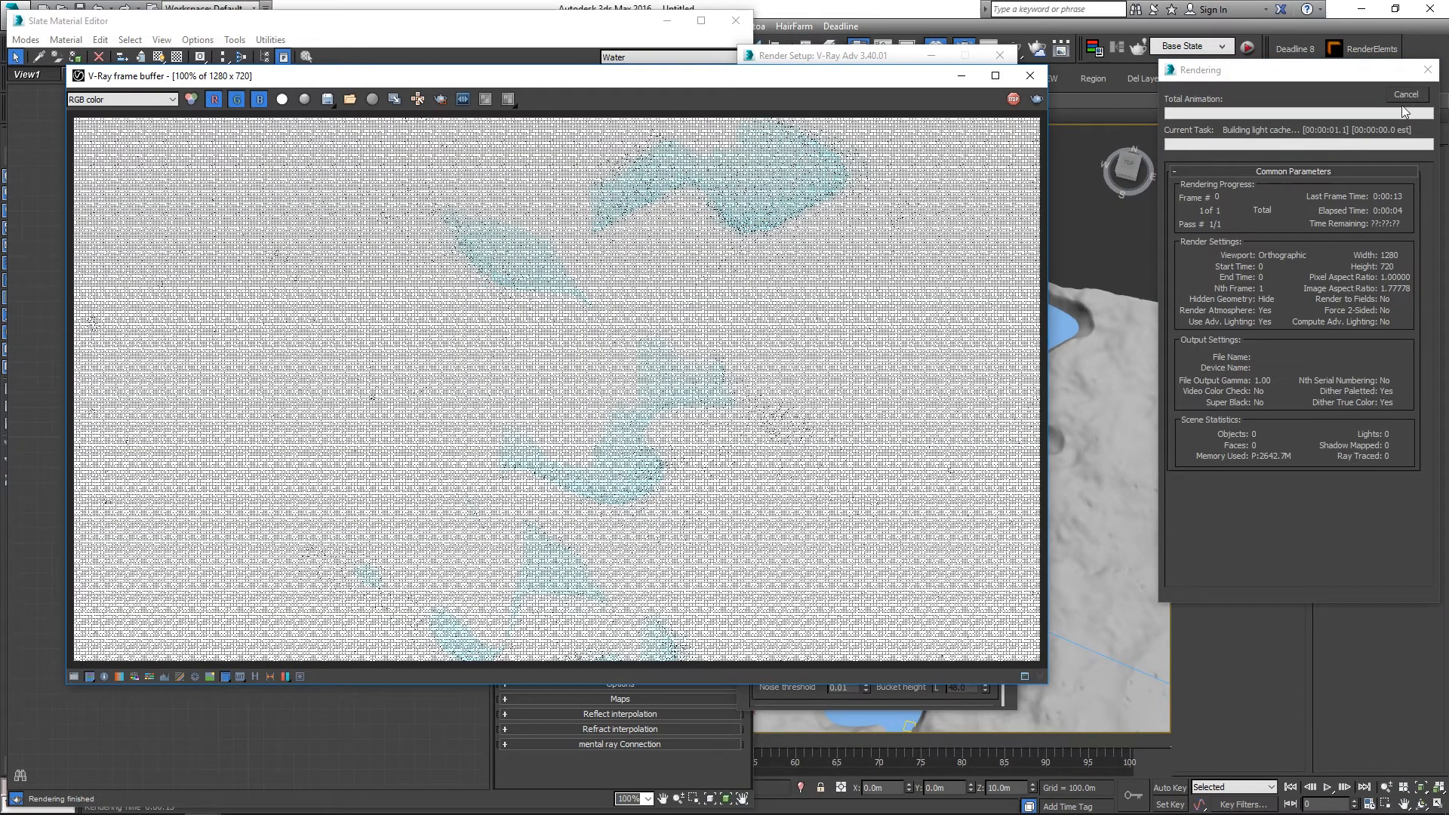
left_click(1416, 98)
left_click(1030, 76)
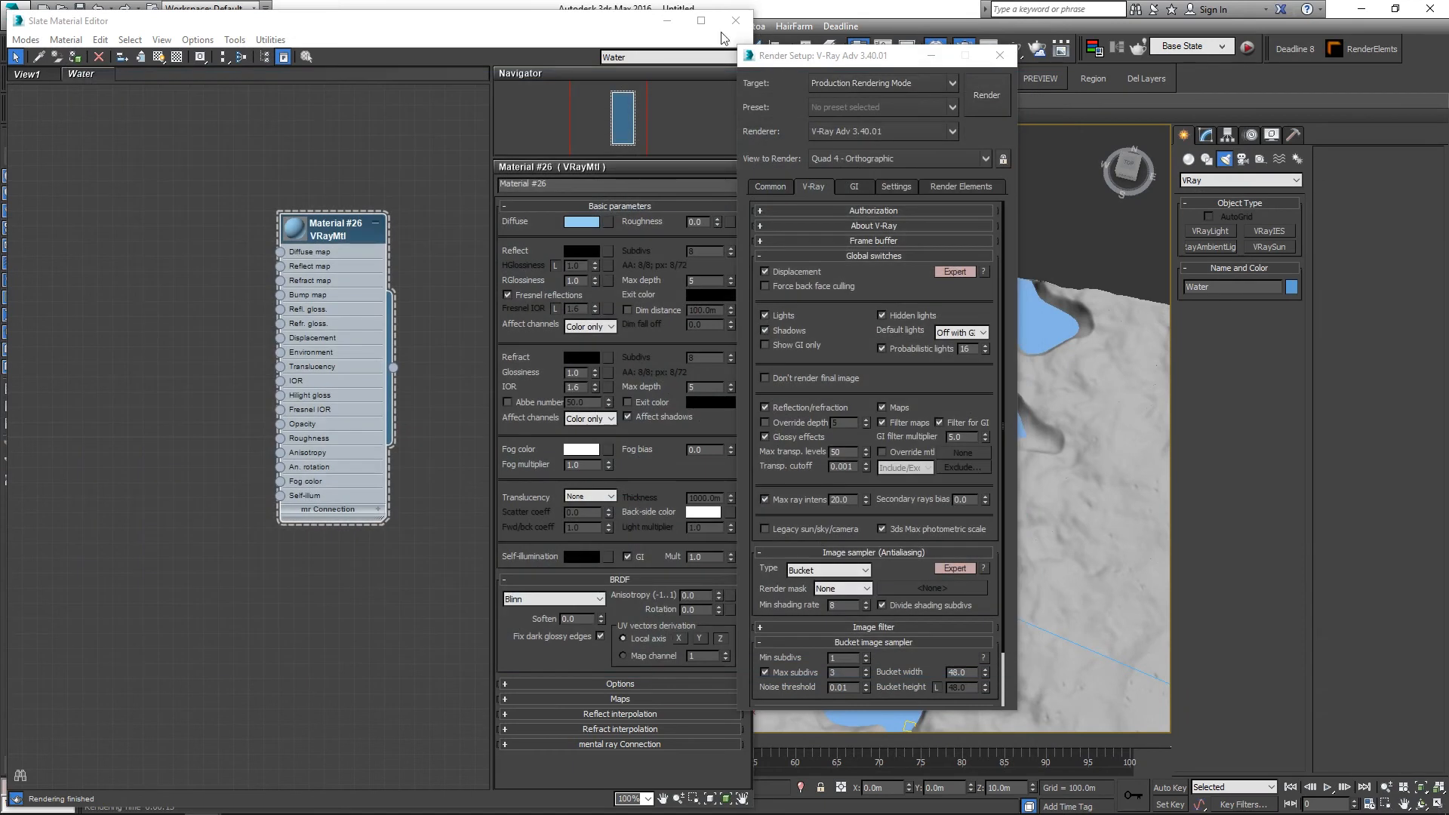
Step: Lock the render view to PhysCamera001, render the scene, and close the frame buffer and Render Setup
left_click(736, 21)
left_click(496, 238)
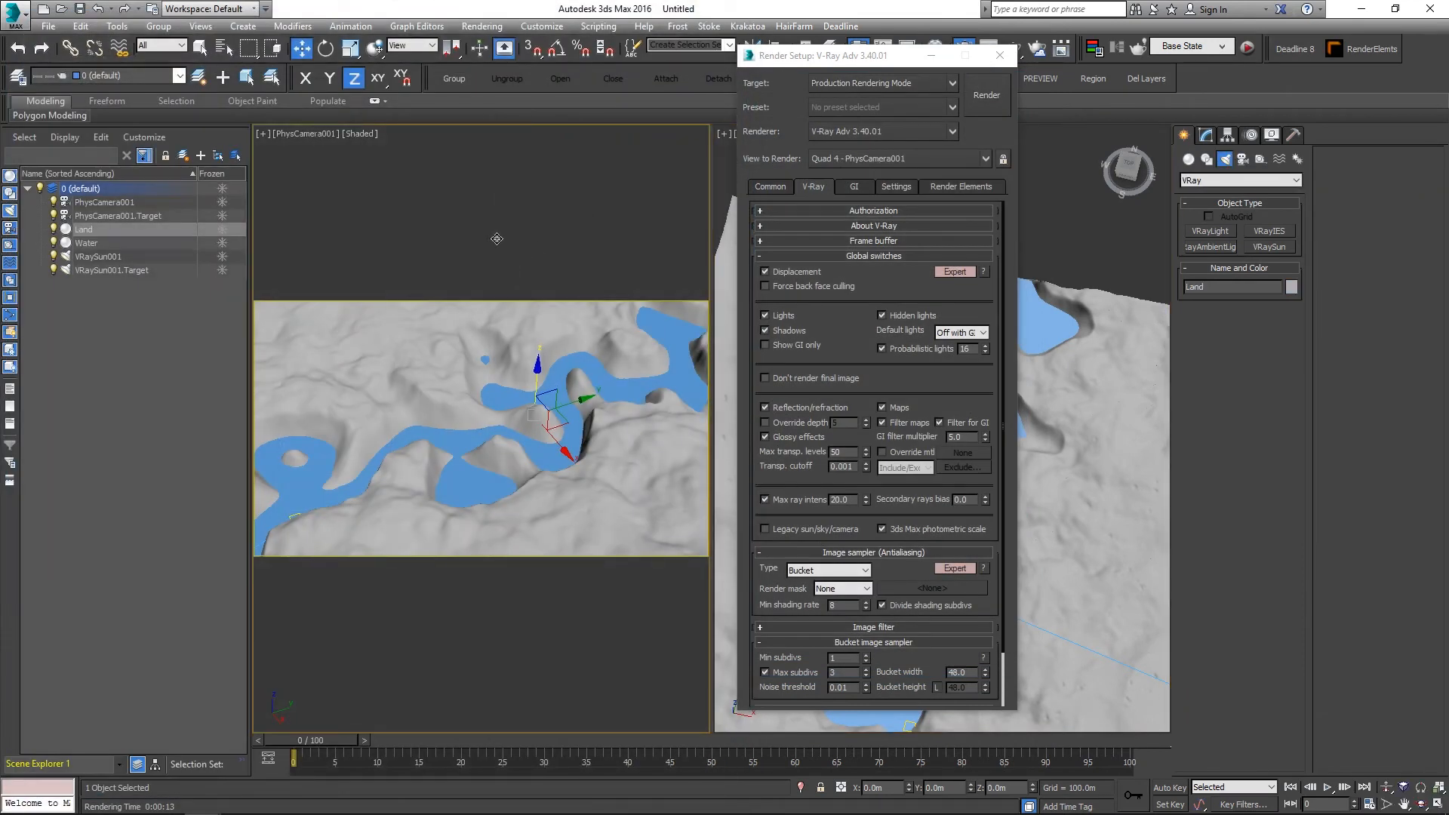
left_click(1003, 158)
left_click(987, 95)
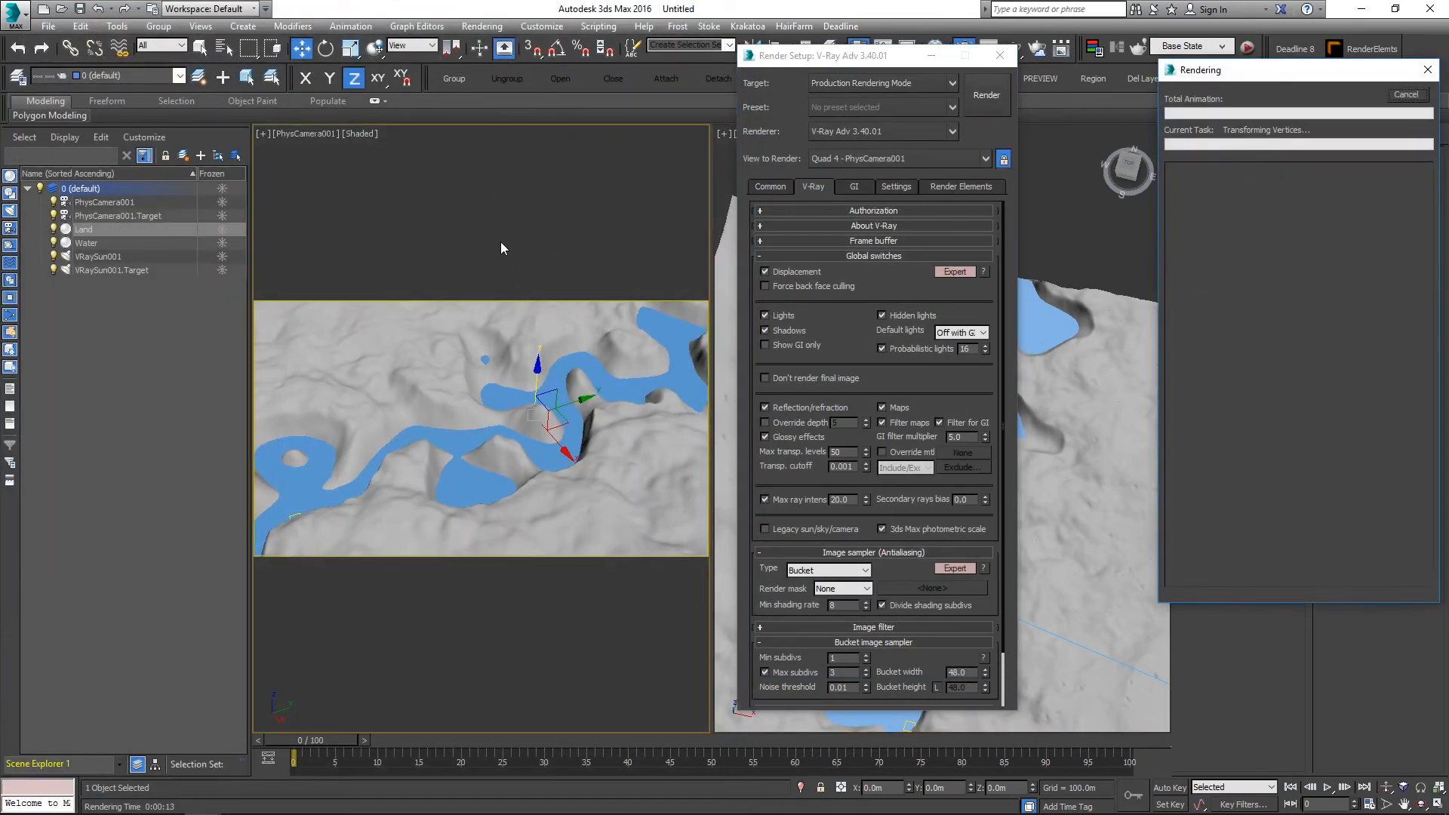
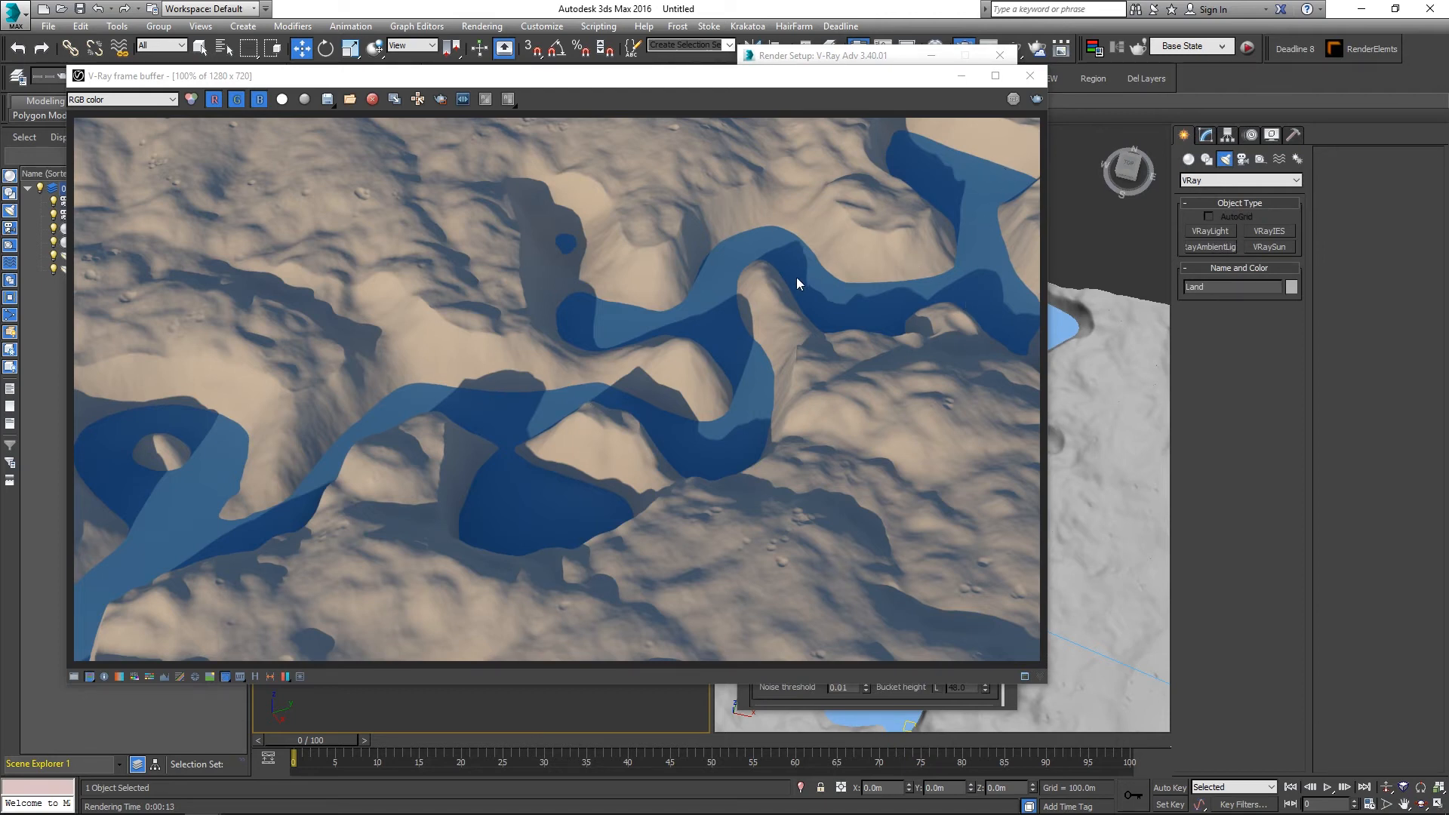
left_click(1031, 77)
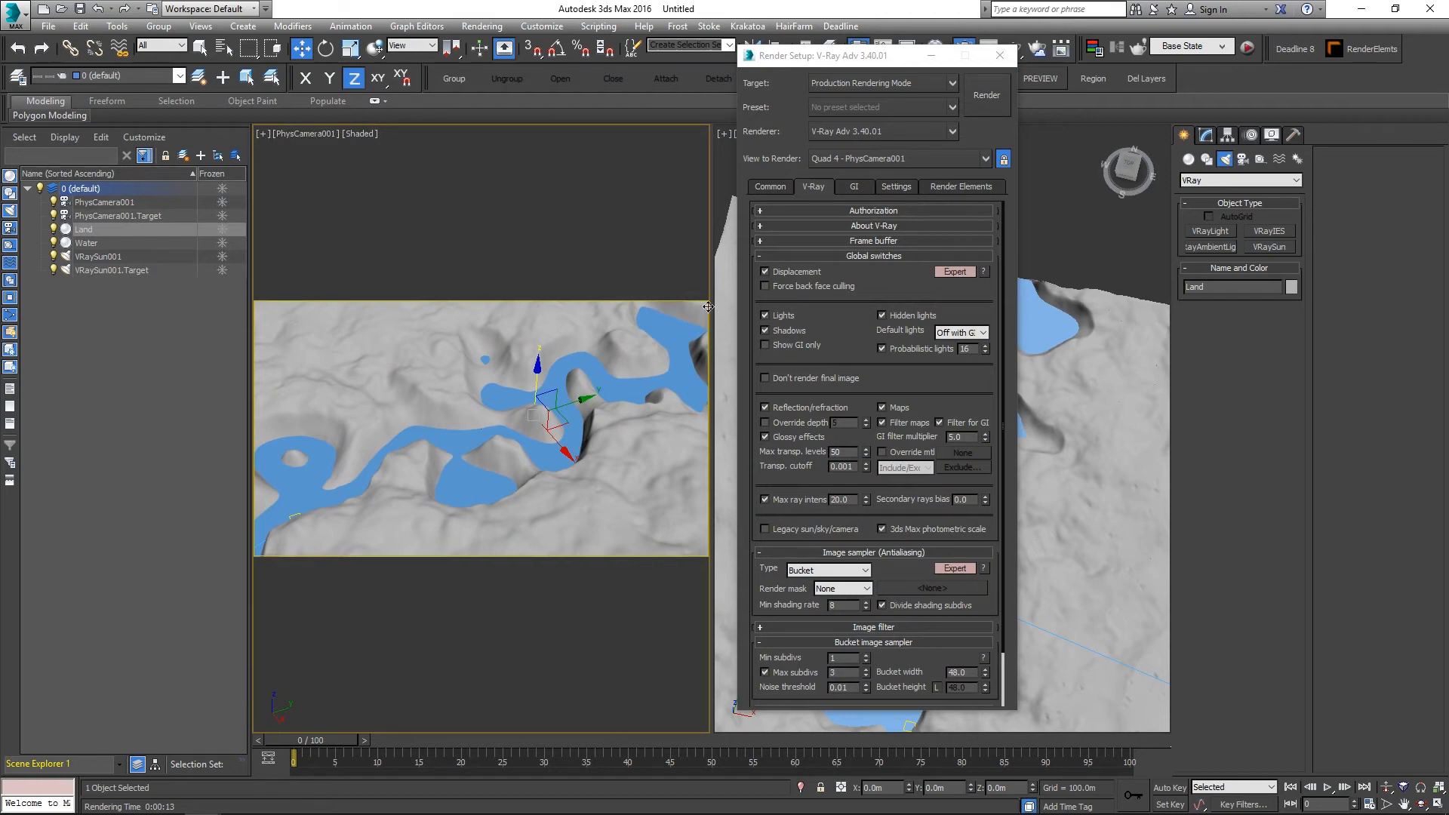
left_click(1000, 55)
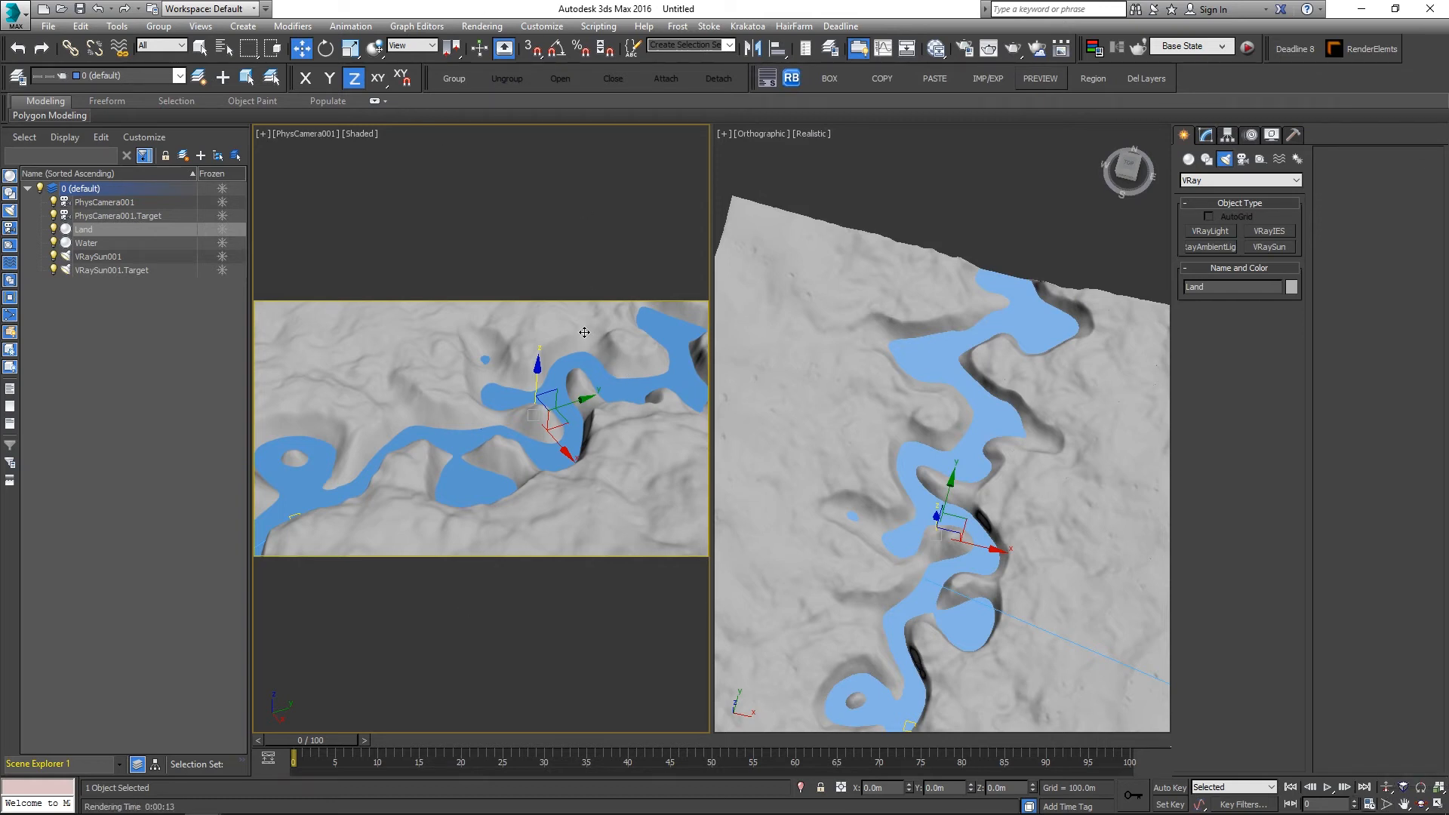
Step: Try a noise phase of 0.2 on the Map #1 Gradient Ramp in View1, then settle on 1.0
key("m")
scroll(185, 360, "down", 2)
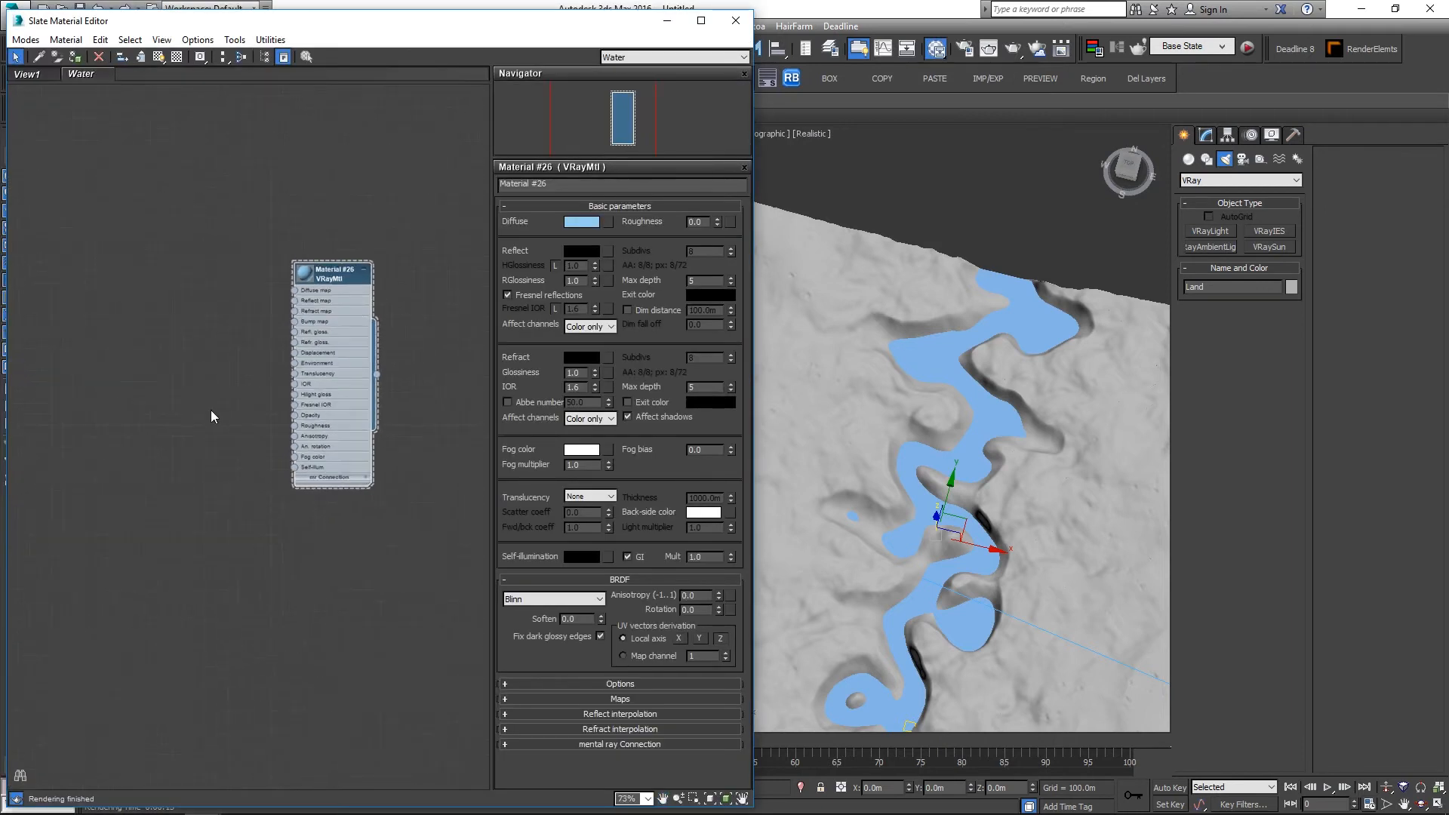
middle_click_drag(1033, 531, 1040, 416)
scroll(1040, 415, "down", 3)
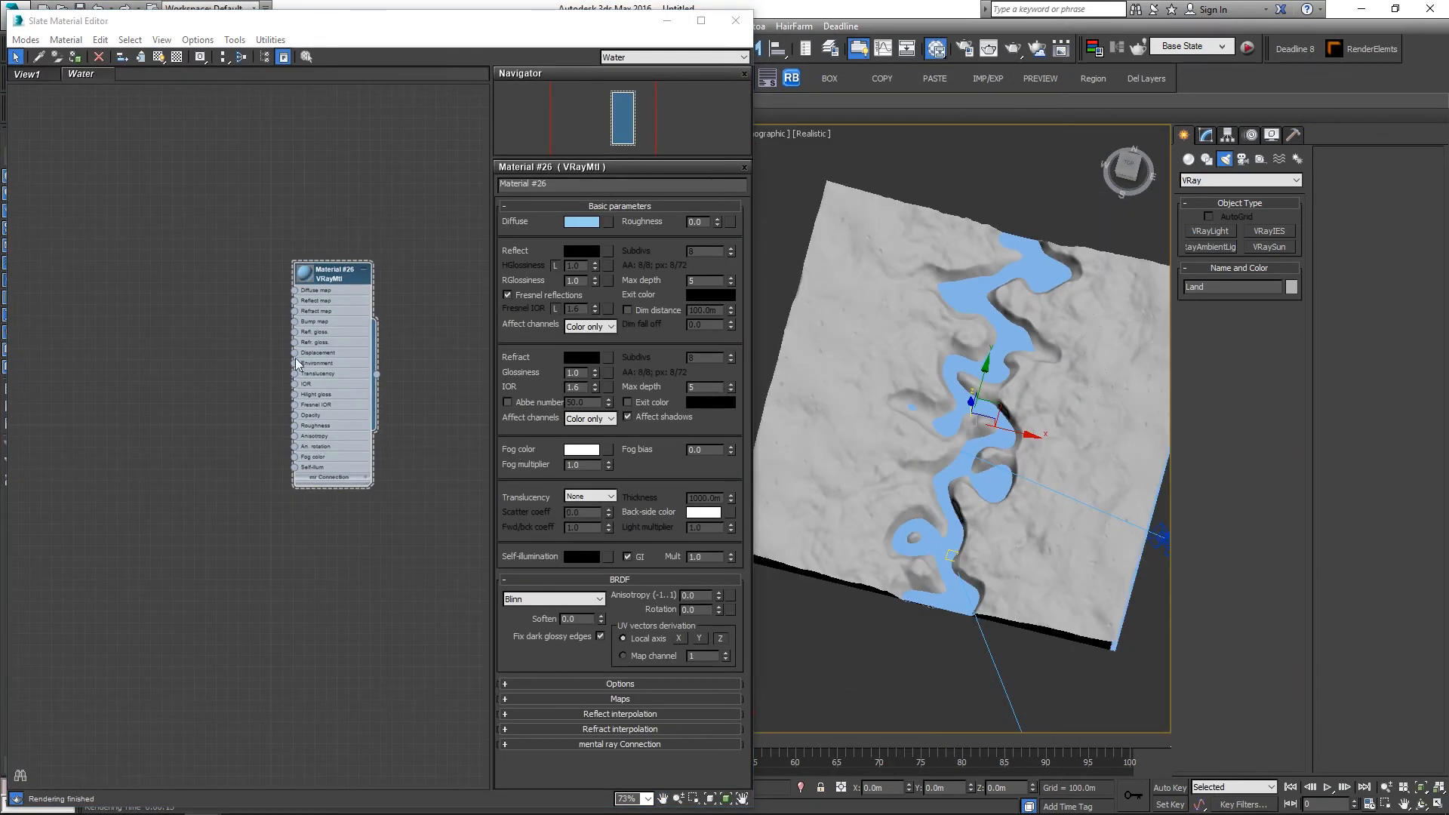
left_click(26, 74)
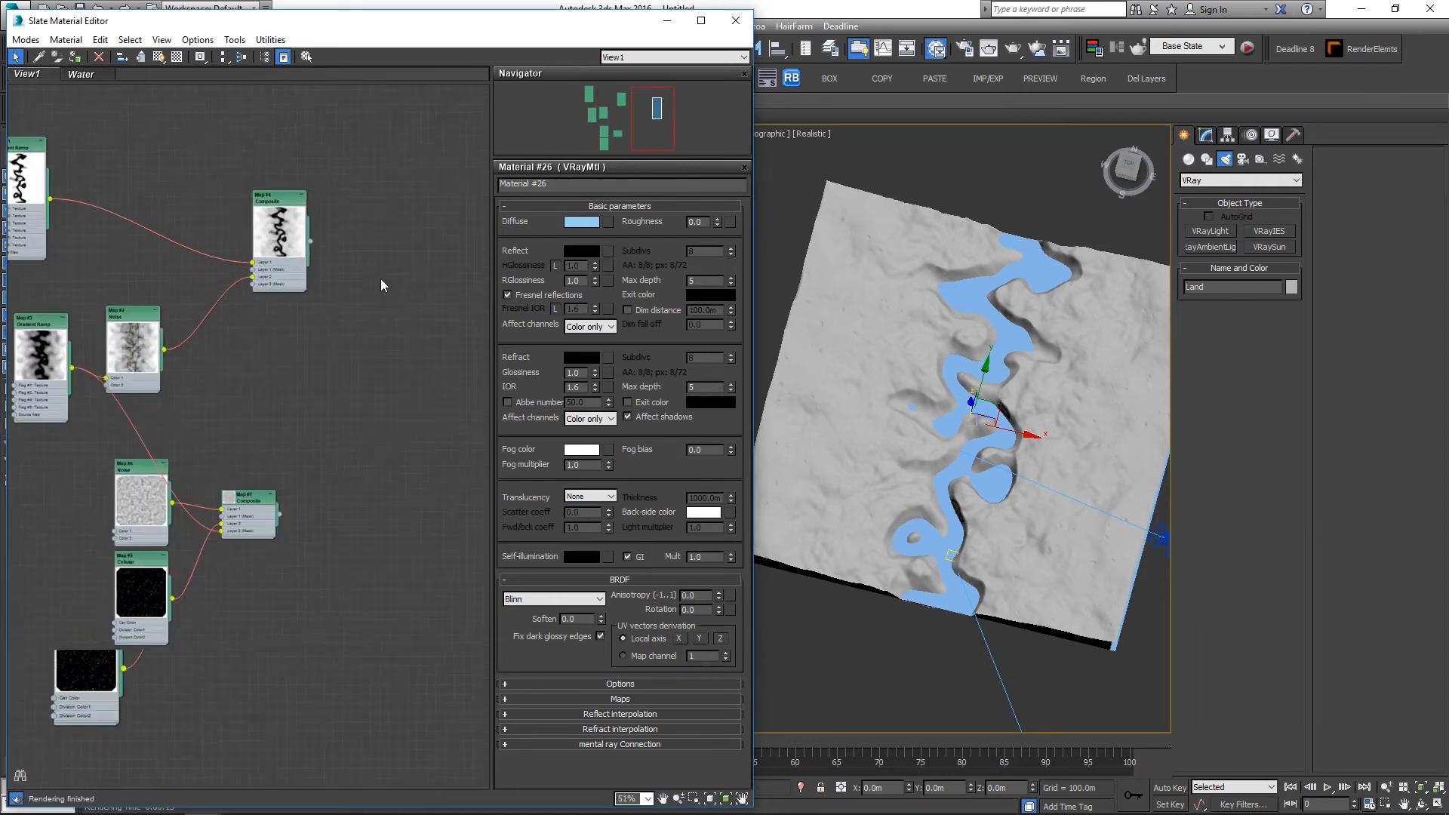
scroll(84, 170, "up", 4)
double_click(141, 120)
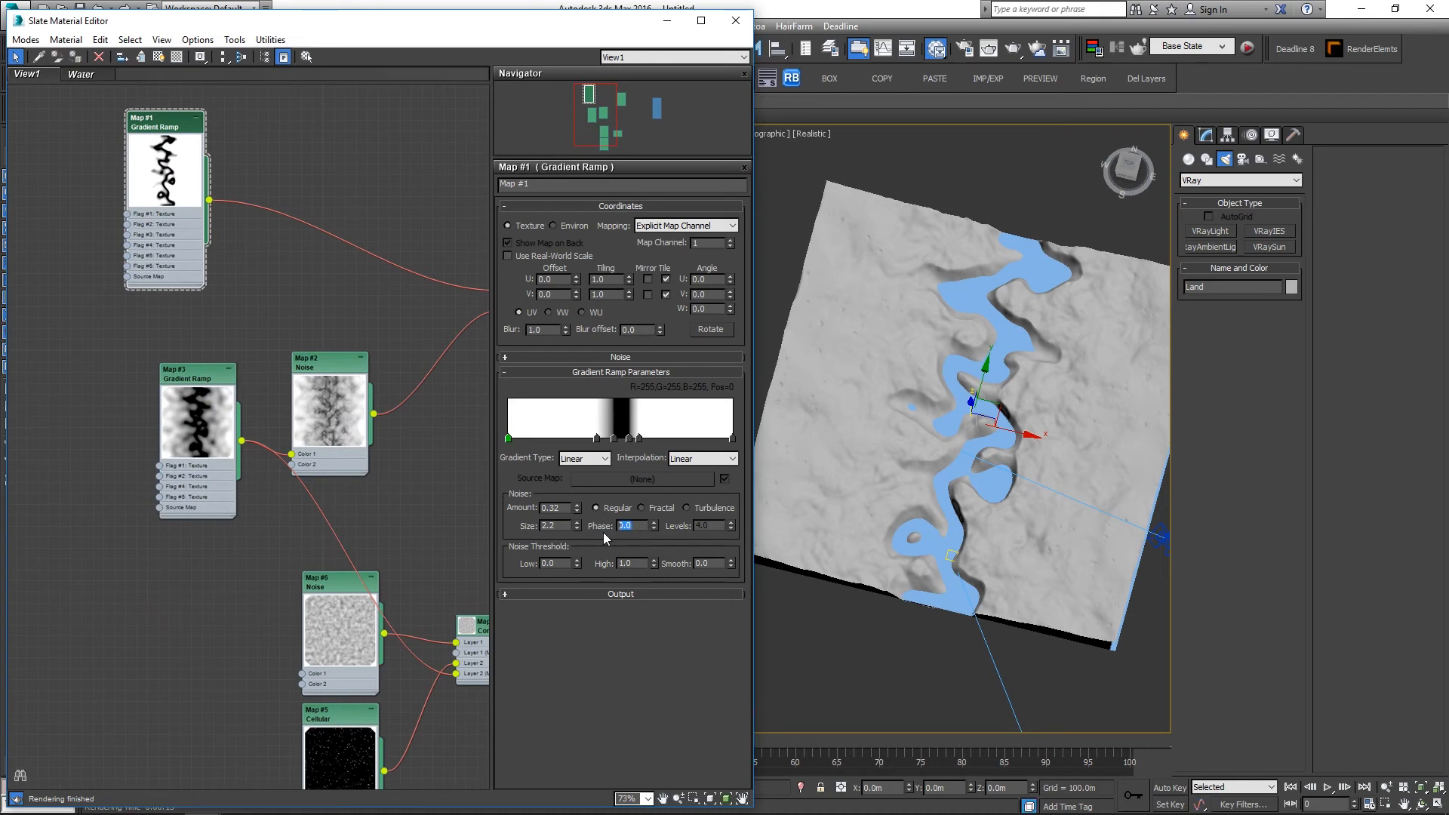
type("0.2")
key("Return")
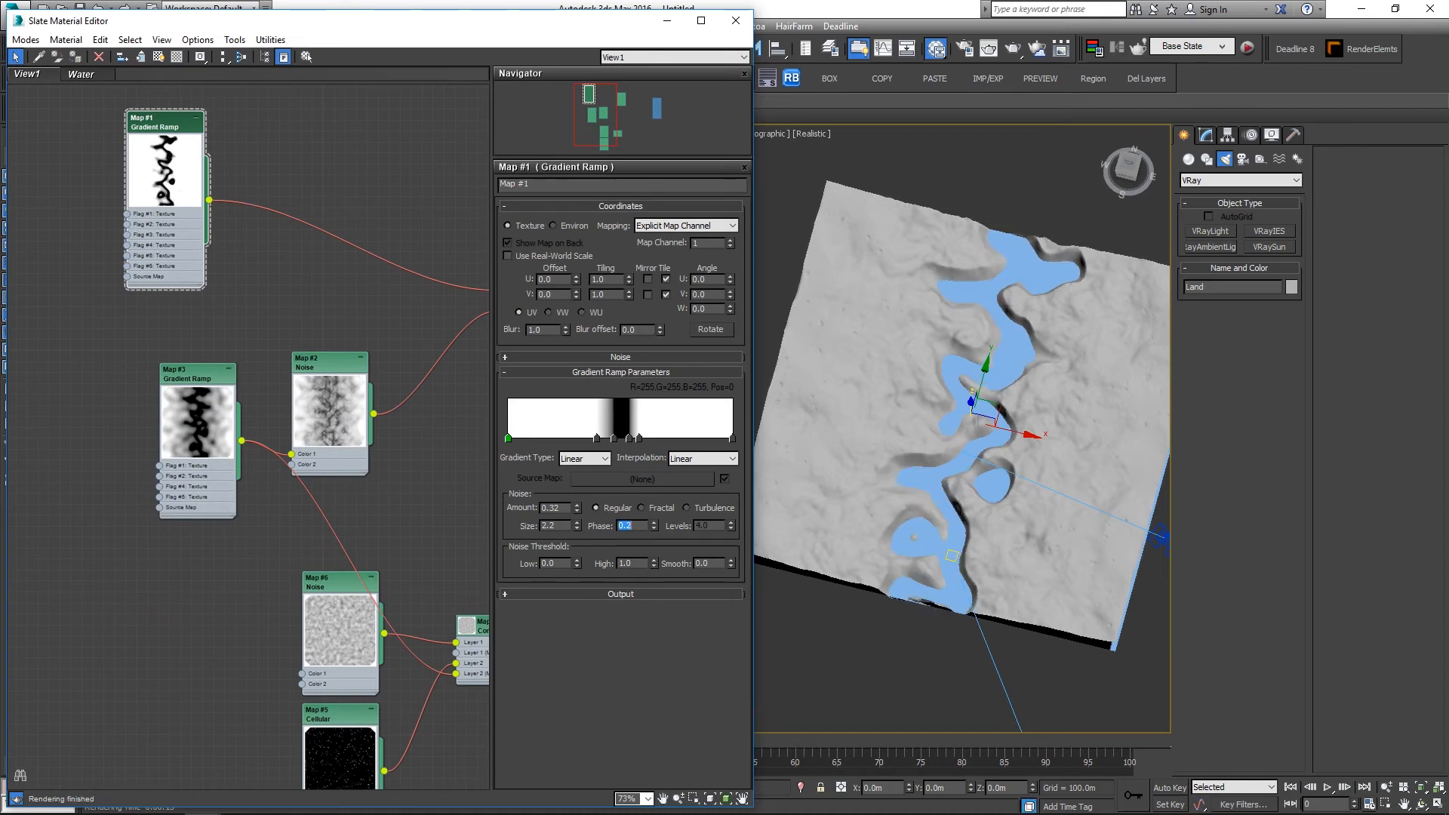
type("1.0")
key("Return")
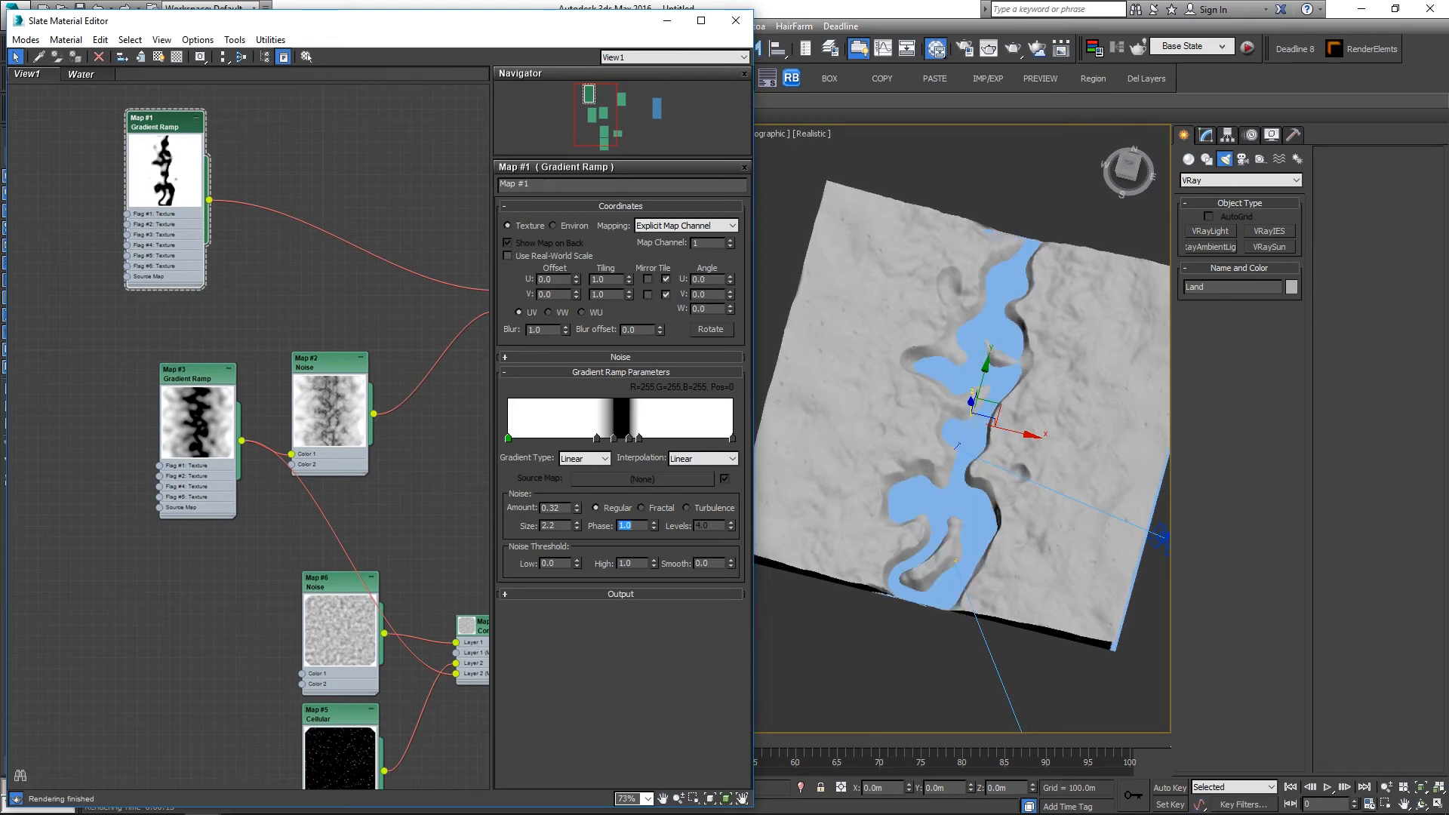
Step: Set the noise phase of the Map #3 Gradient Ramp to 1.0 and minimize the material editor
double_click(196, 373)
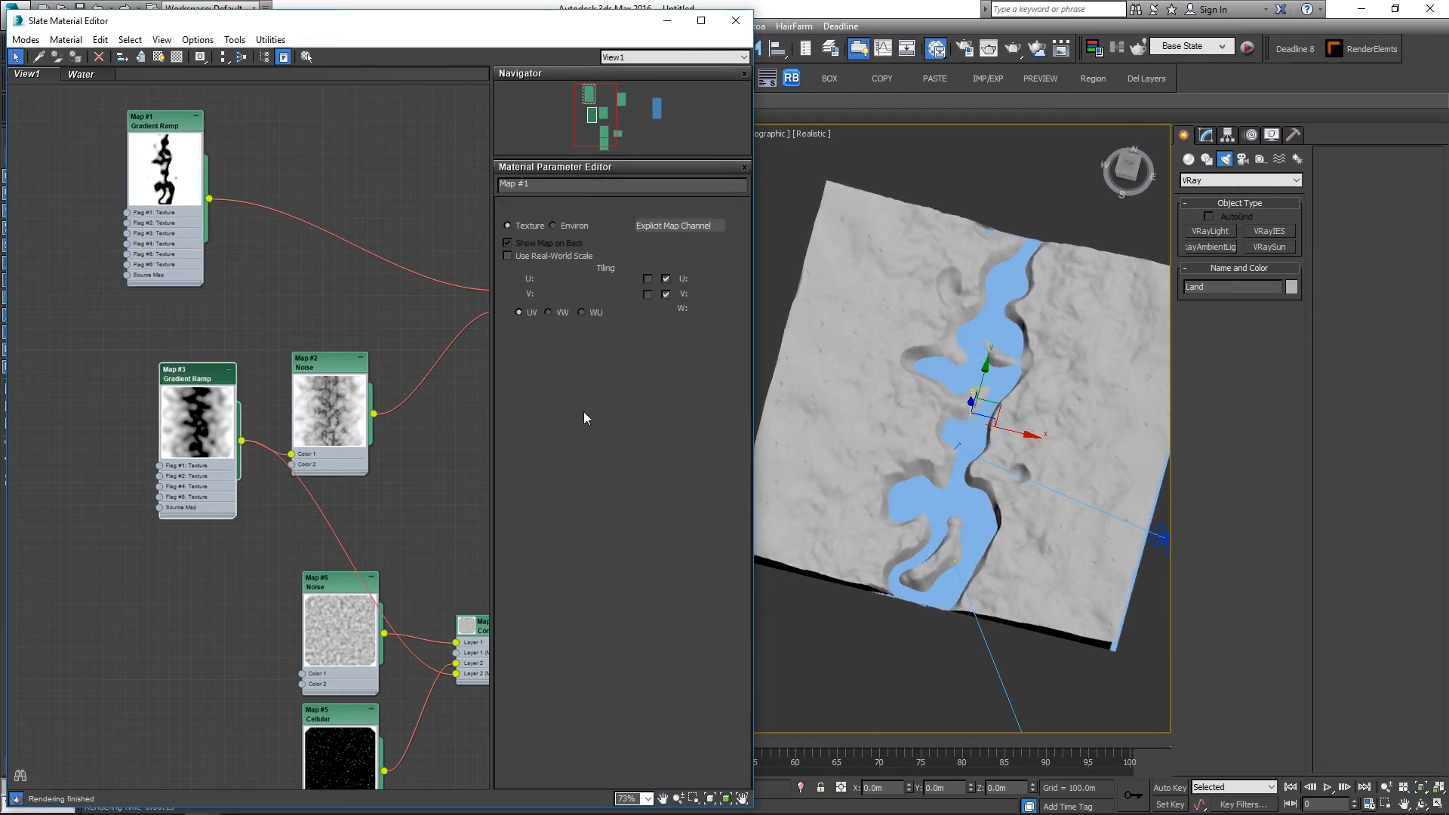
double_click(634, 525)
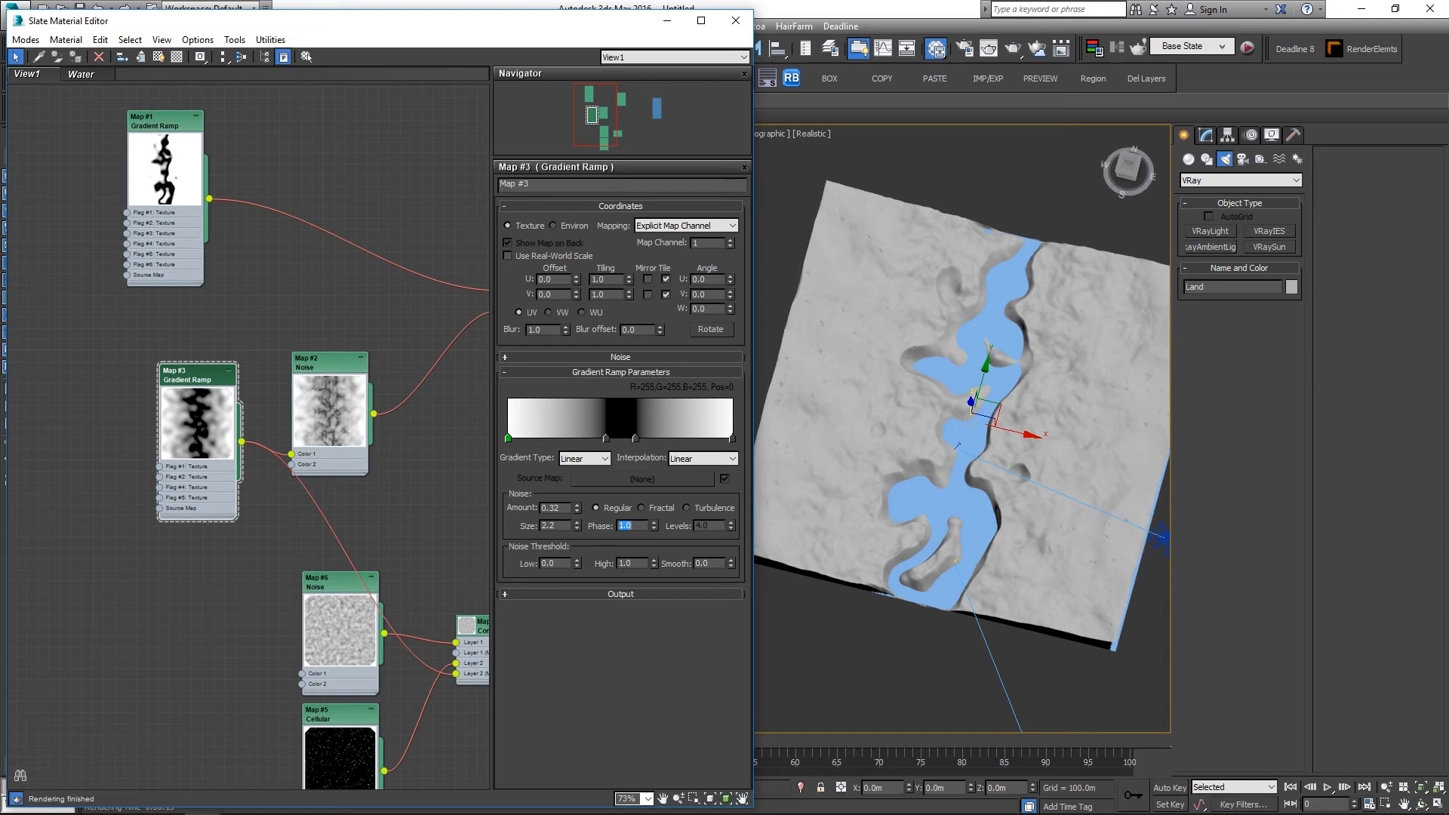
left_click(667, 21)
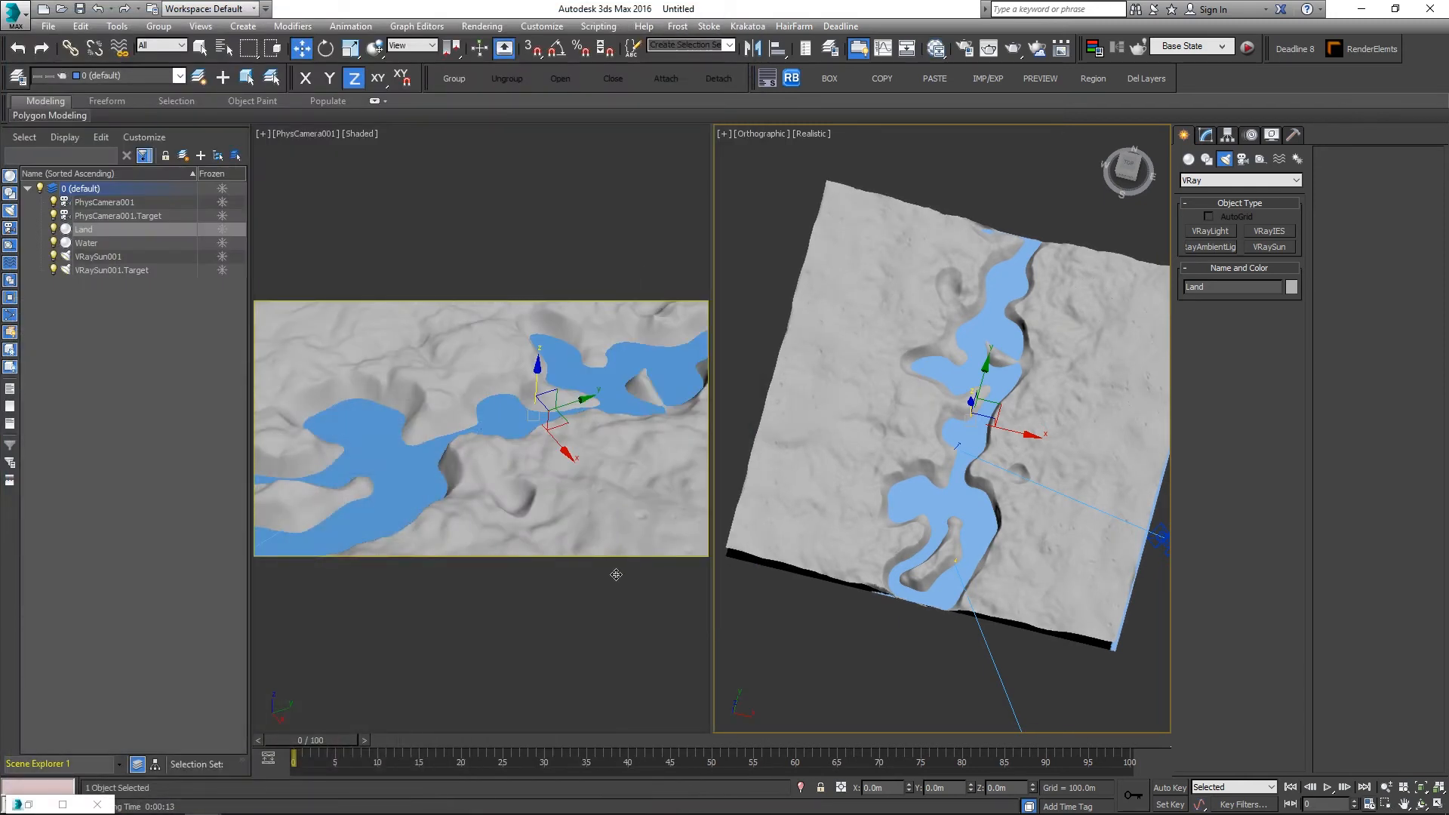
Step: Render the PhysCamera001 view with the reshaped river and dismiss the frame buffer
left_click(545, 438)
key("shift+q")
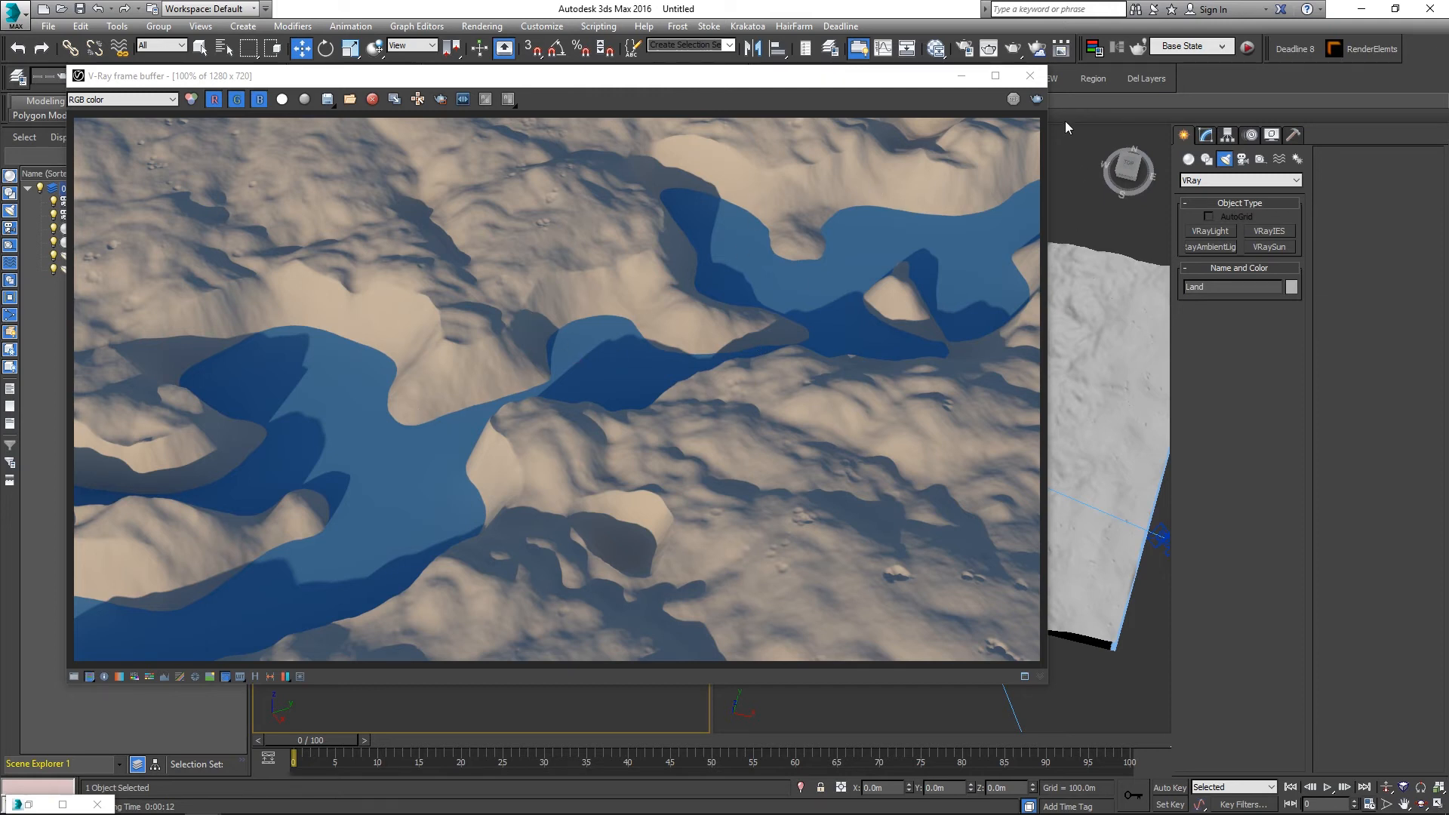
left_click(954, 76)
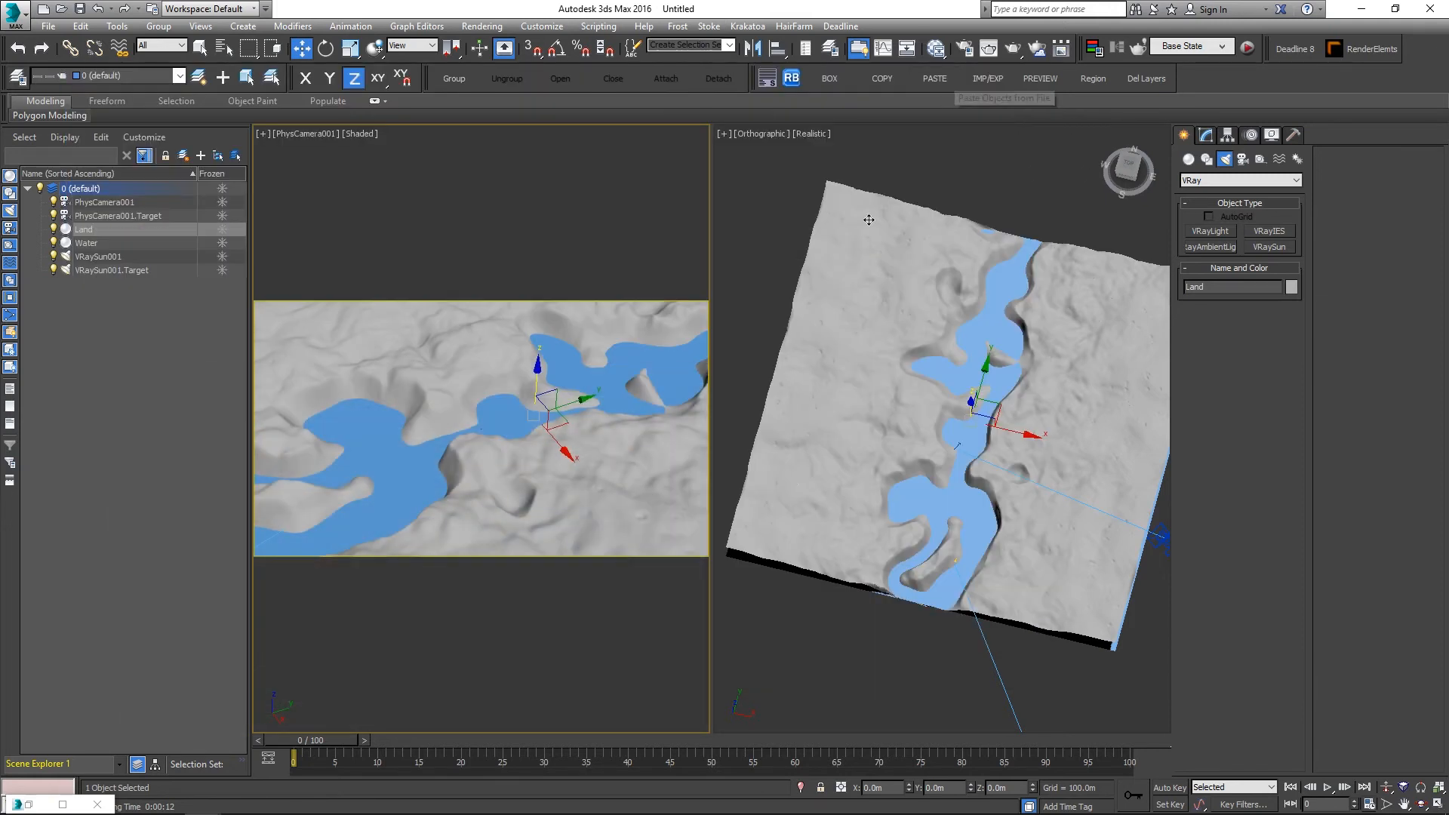
Step: Maximize the orthographic viewport and add a UVW Map modifier to Land with map channel 2
left_click(844, 312)
key("alt+w")
middle_click_drag(863, 339, 924, 455, "alt")
left_click(1206, 134)
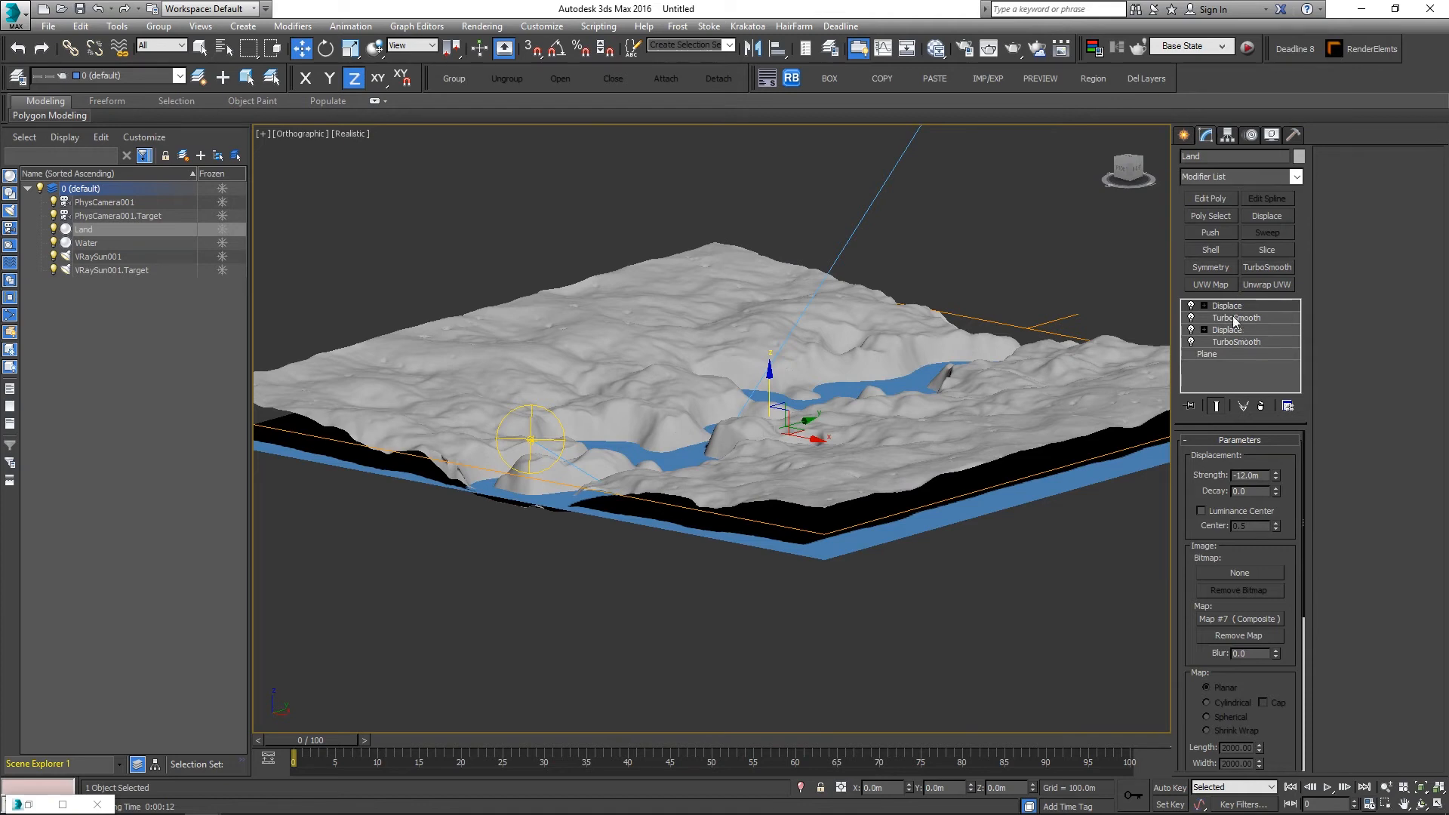
left_click(1224, 286)
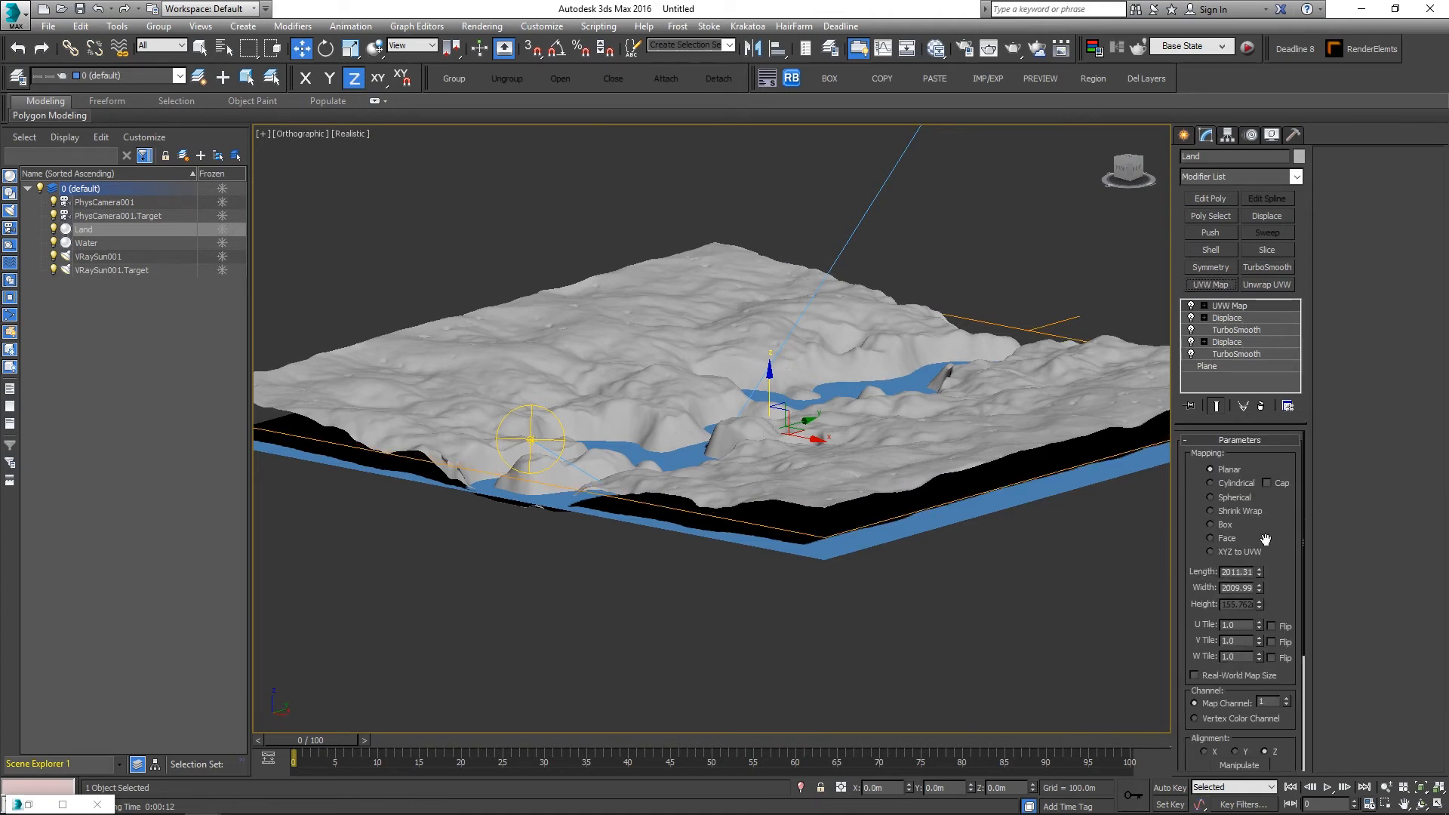
left_click(1287, 700)
middle_click_drag(824, 414, 835, 427, "alt")
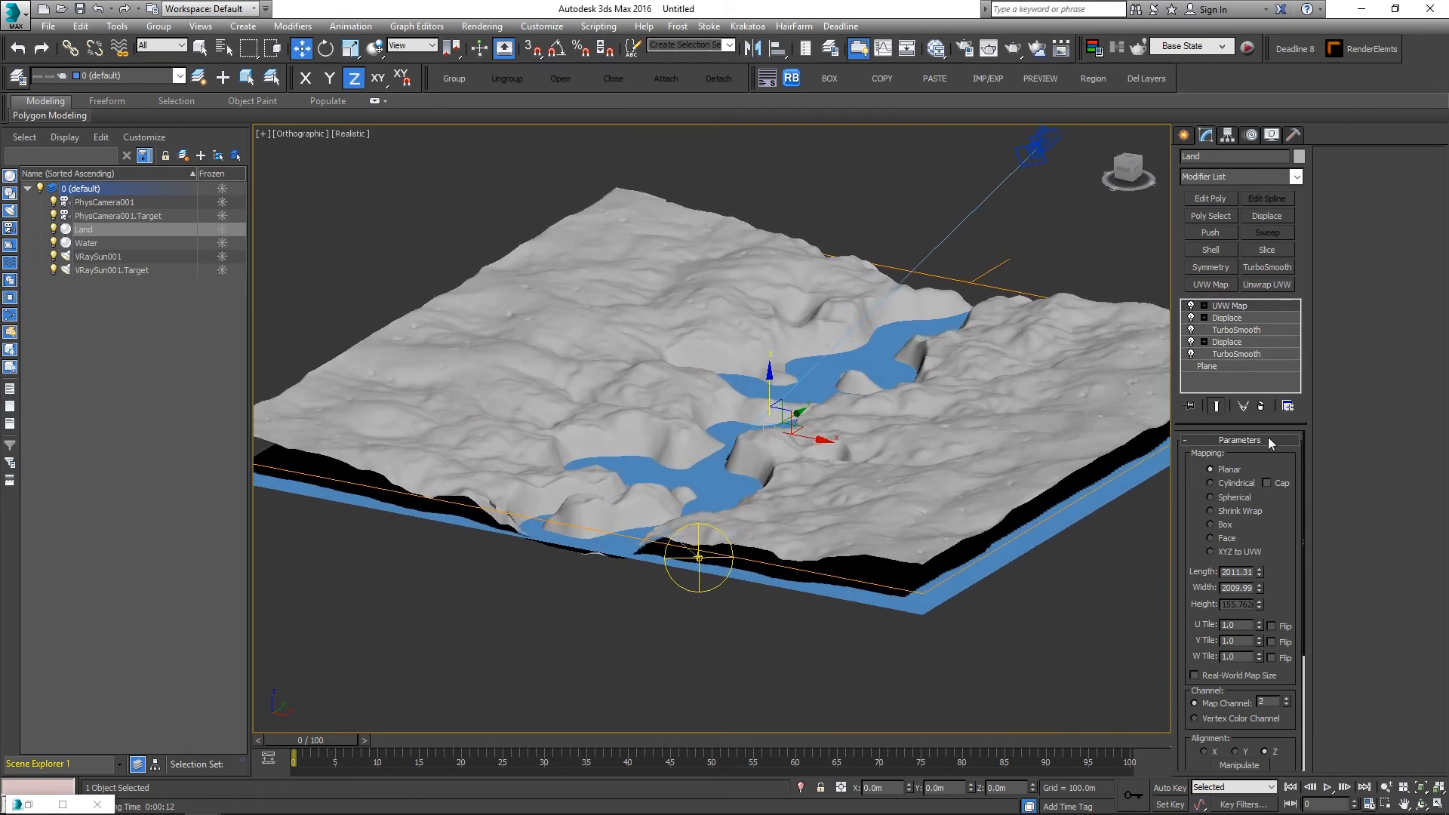
Step: Align the planar UVW mapping to the Y axis and fit it to the terrain
left_click_drag(1278, 717, 1277, 541)
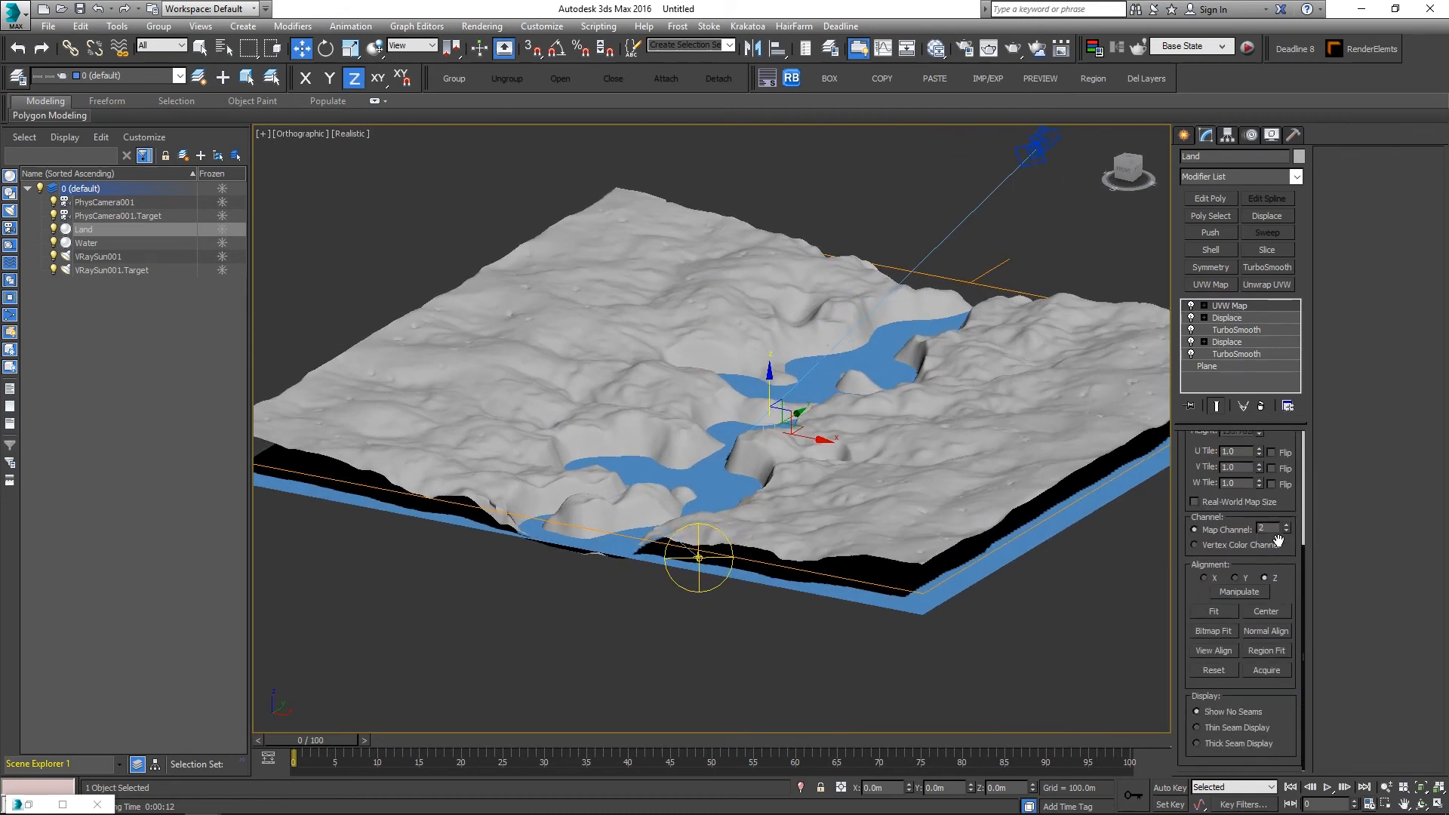
left_click(1235, 578)
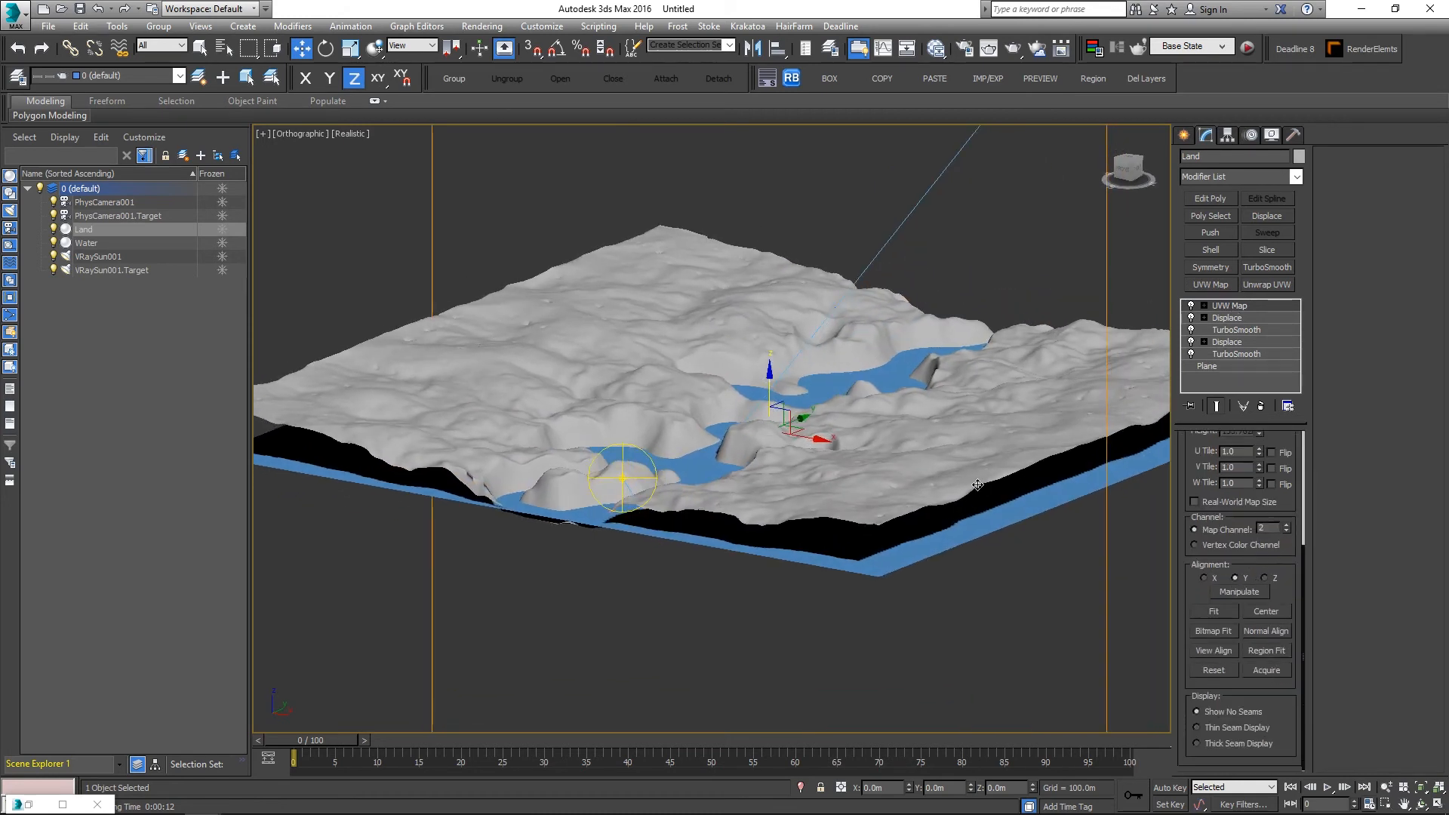
scroll(978, 484, "down", 3)
left_click(1224, 615)
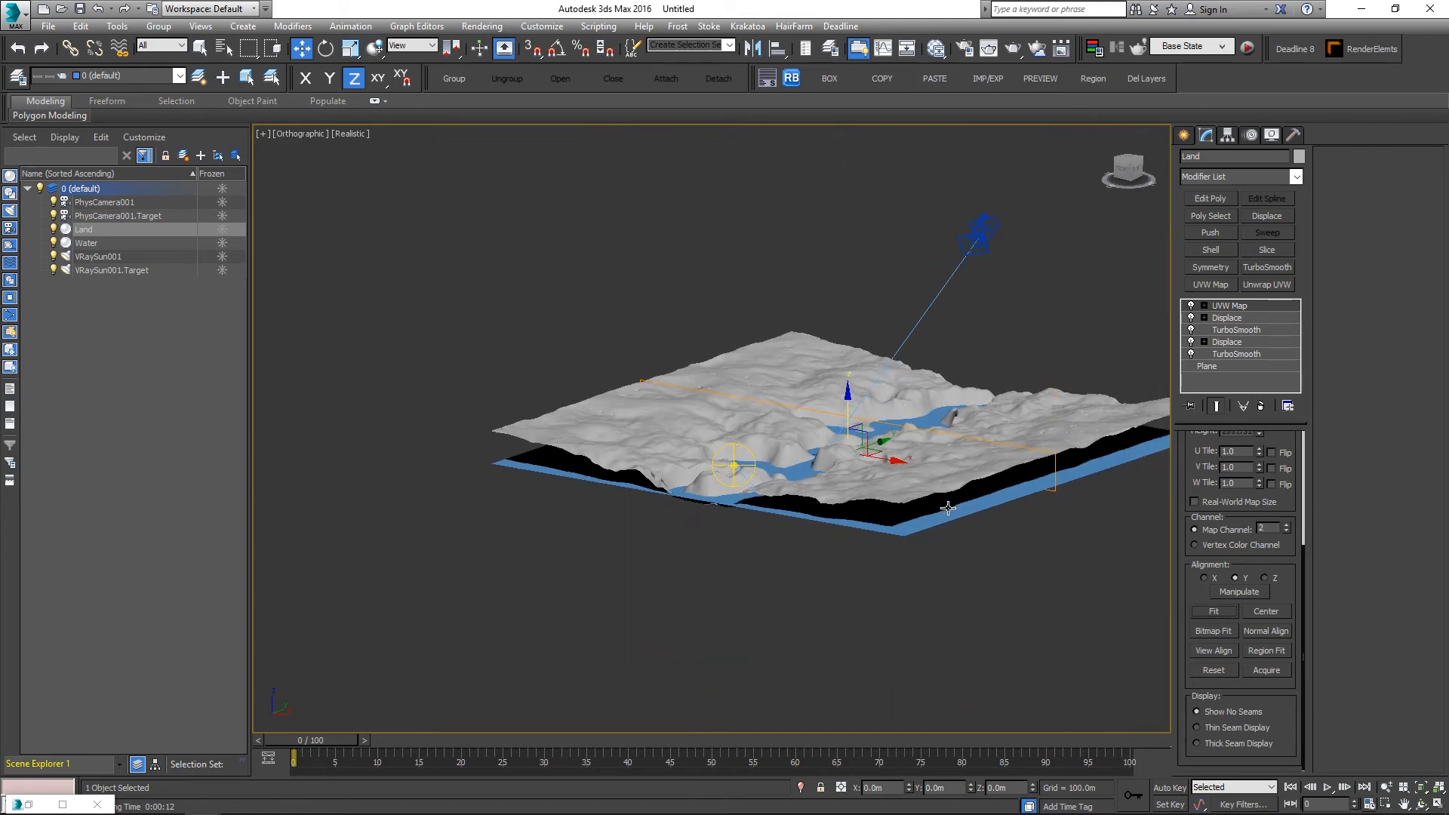
middle_click_drag(888, 500, 883, 500, "alt")
Step: Rotate the UVW Map gizmo about 28 degrees around the Z axis and scale it slightly along Z
left_click(1205, 306)
left_click(1230, 317)
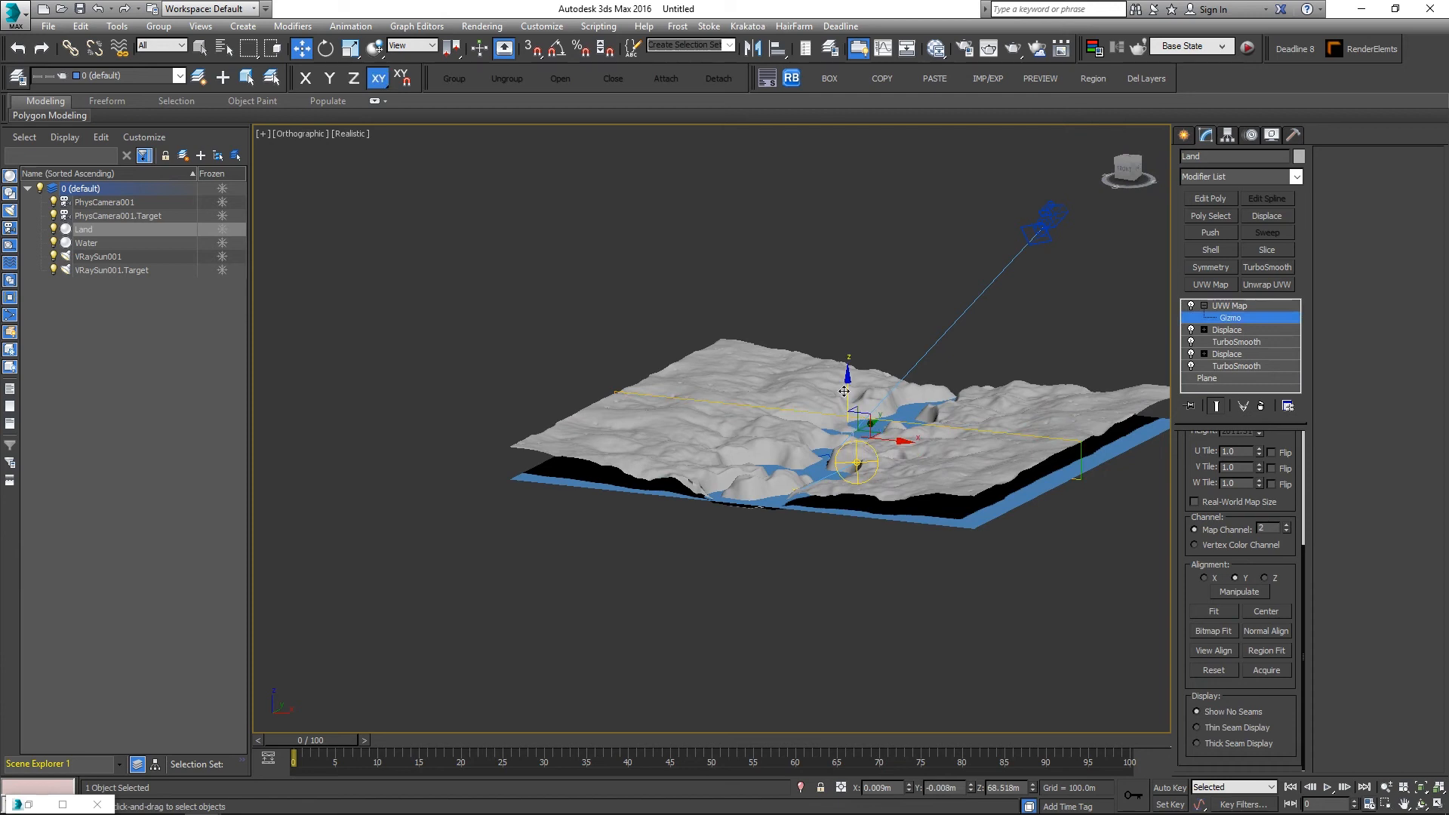
key("r")
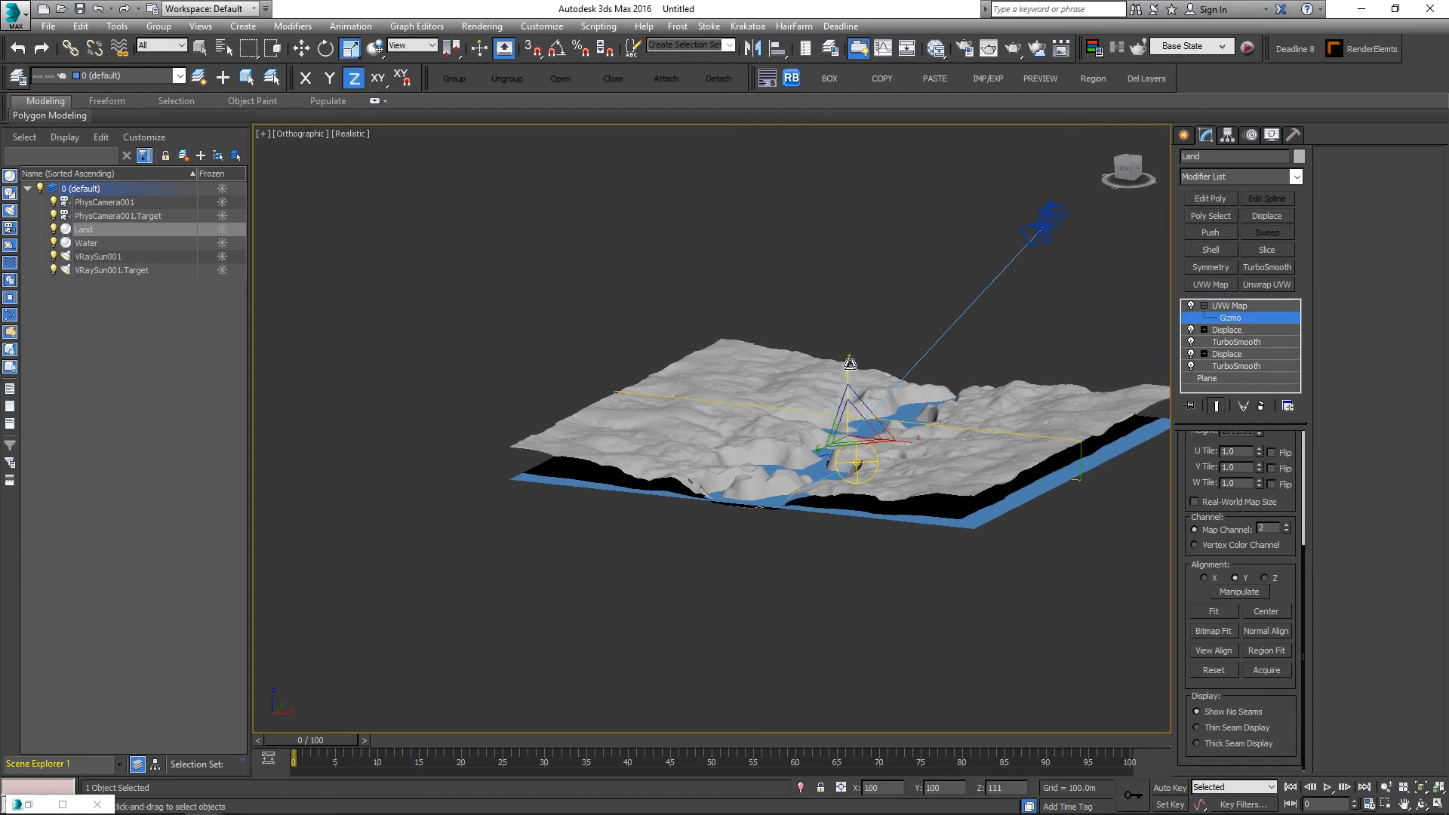
key("e")
left_click_drag(866, 453, 892, 444)
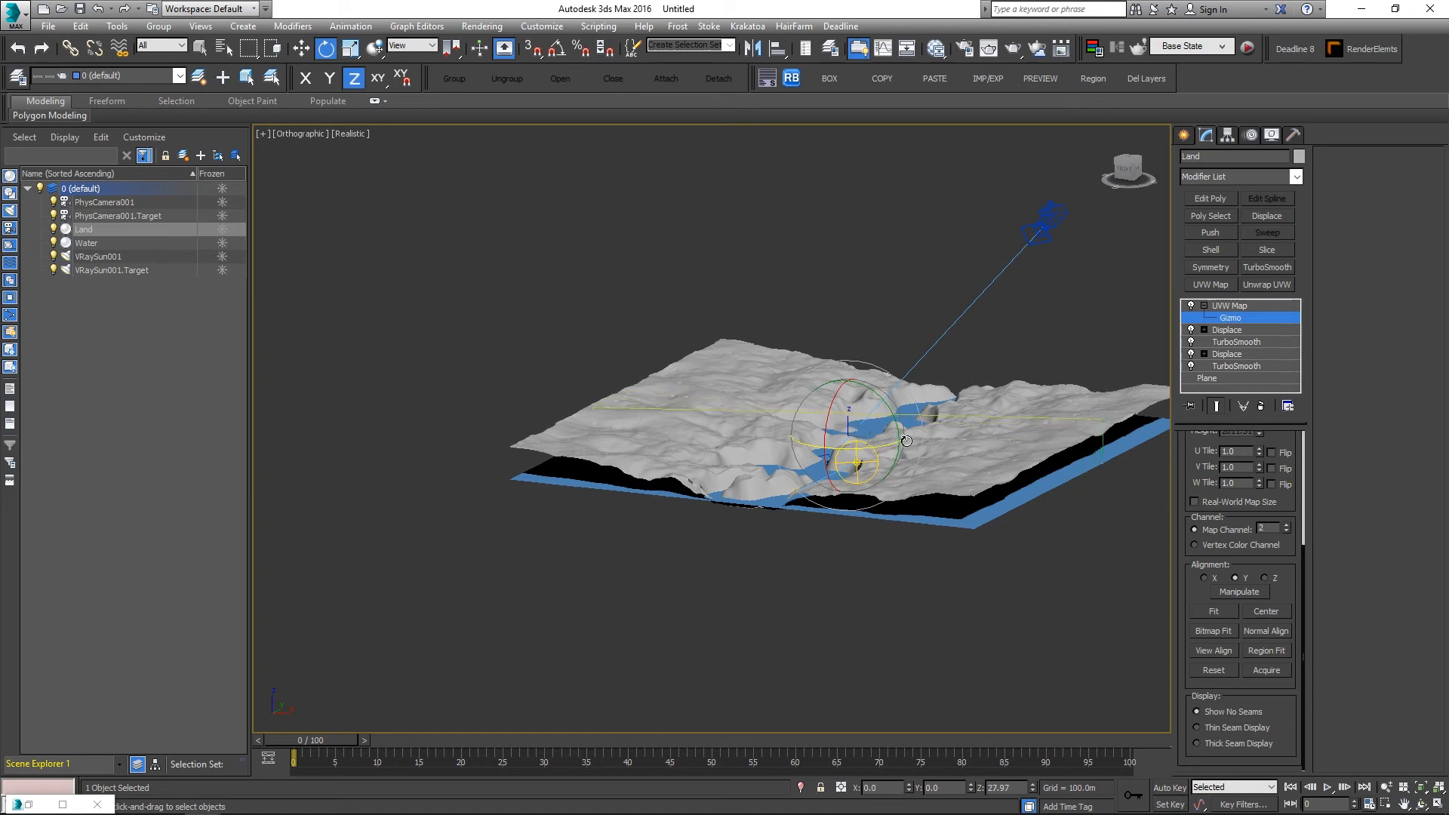
mouse_move(893, 445)
middle_mouse_down("alt")
mouse_move(858, 507)
mouse_move(865, 484)
mouse_move(920, 472)
mouse_move(916, 456)
mouse_move(857, 455)
mouse_move(870, 457)
middle_mouse_up("alt")
key("r")
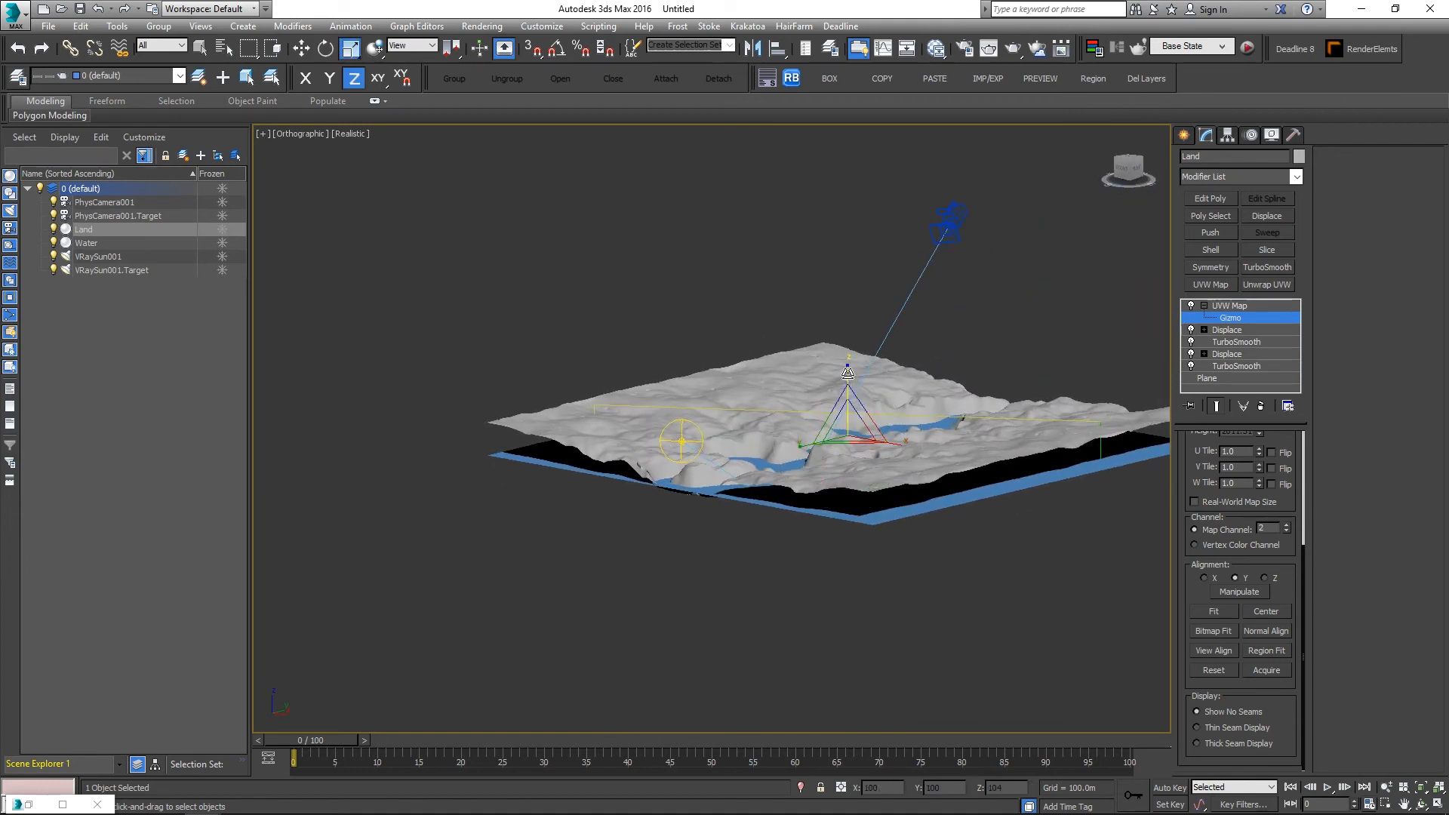
middle_click_drag(848, 381, 655, 519, "alt")
left_click(1242, 320)
middle_click_drag(656, 519, 705, 506, "alt")
Step: Bring the Land material into the View1 node view and reposition its node in the open area
key("m")
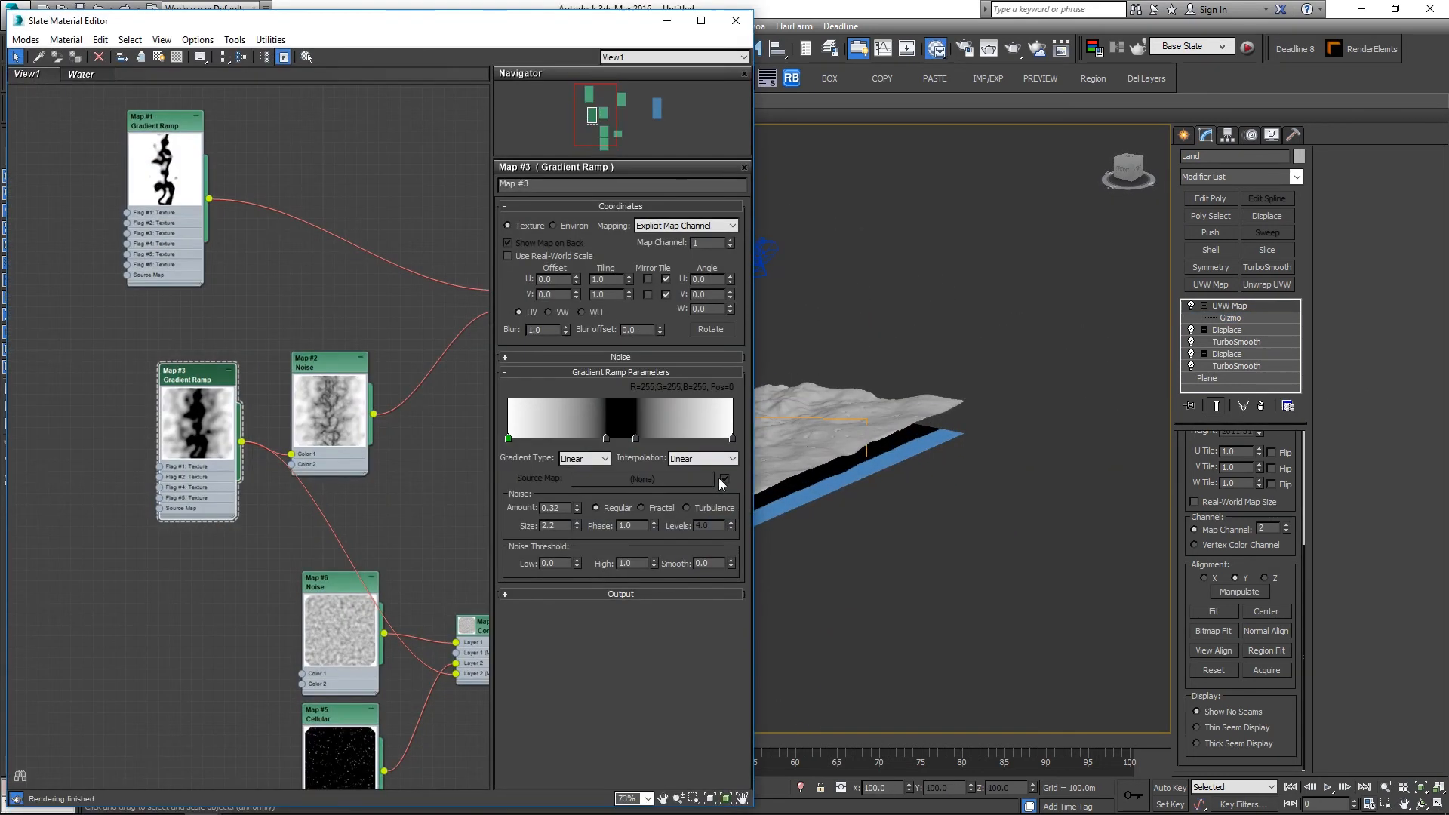
middle_click_drag(452, 280, 365, 260)
scroll(365, 259, "down", 3)
middle_click_drag(417, 191, 243, 195)
middle_click_drag(385, 247, 133, 259)
scroll(293, 288, "up", 3)
left_click_drag(243, 279, 368, 255)
middle_click_drag(770, 460, 1105, 480)
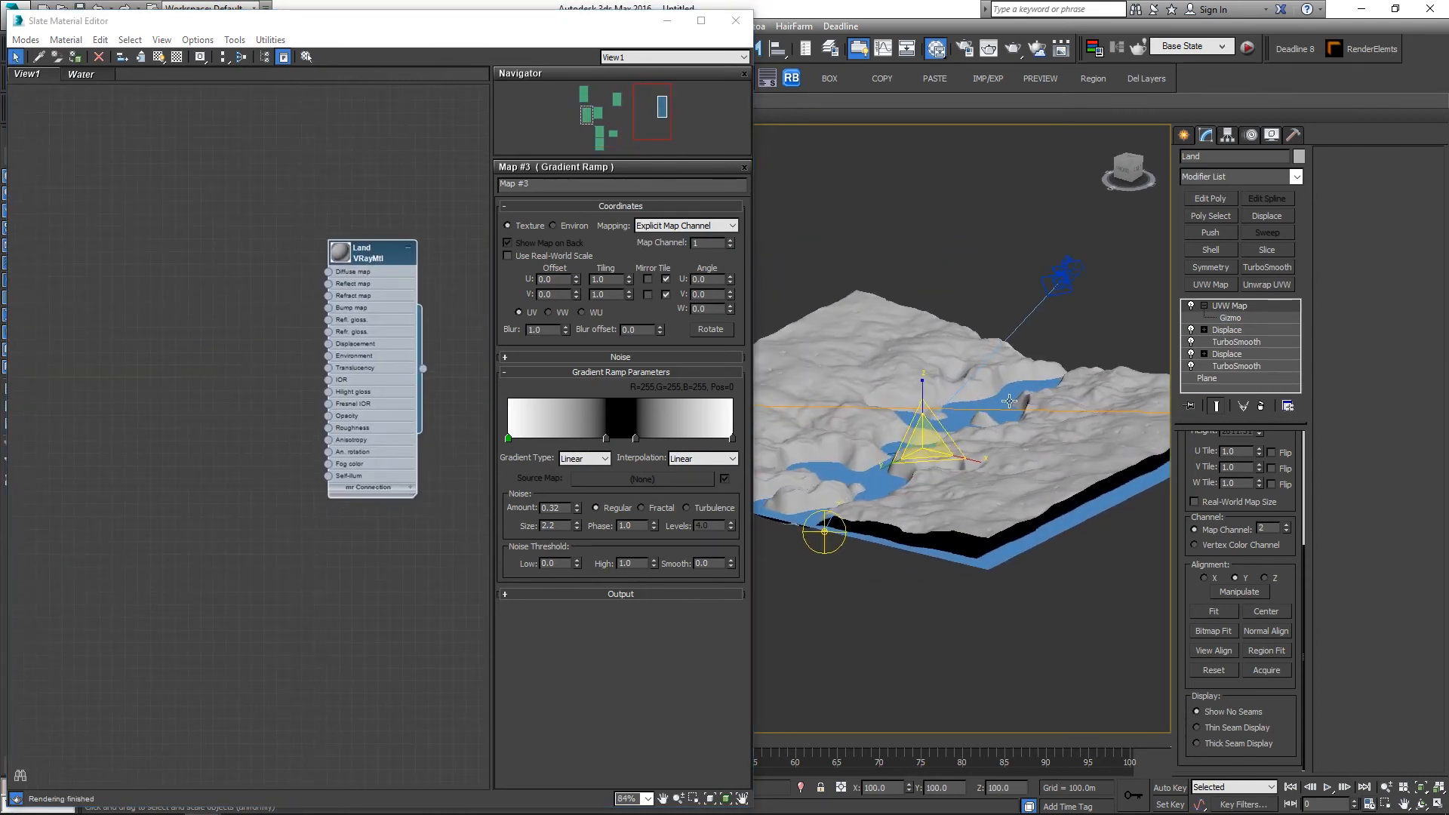
scroll(945, 427, "up", 3)
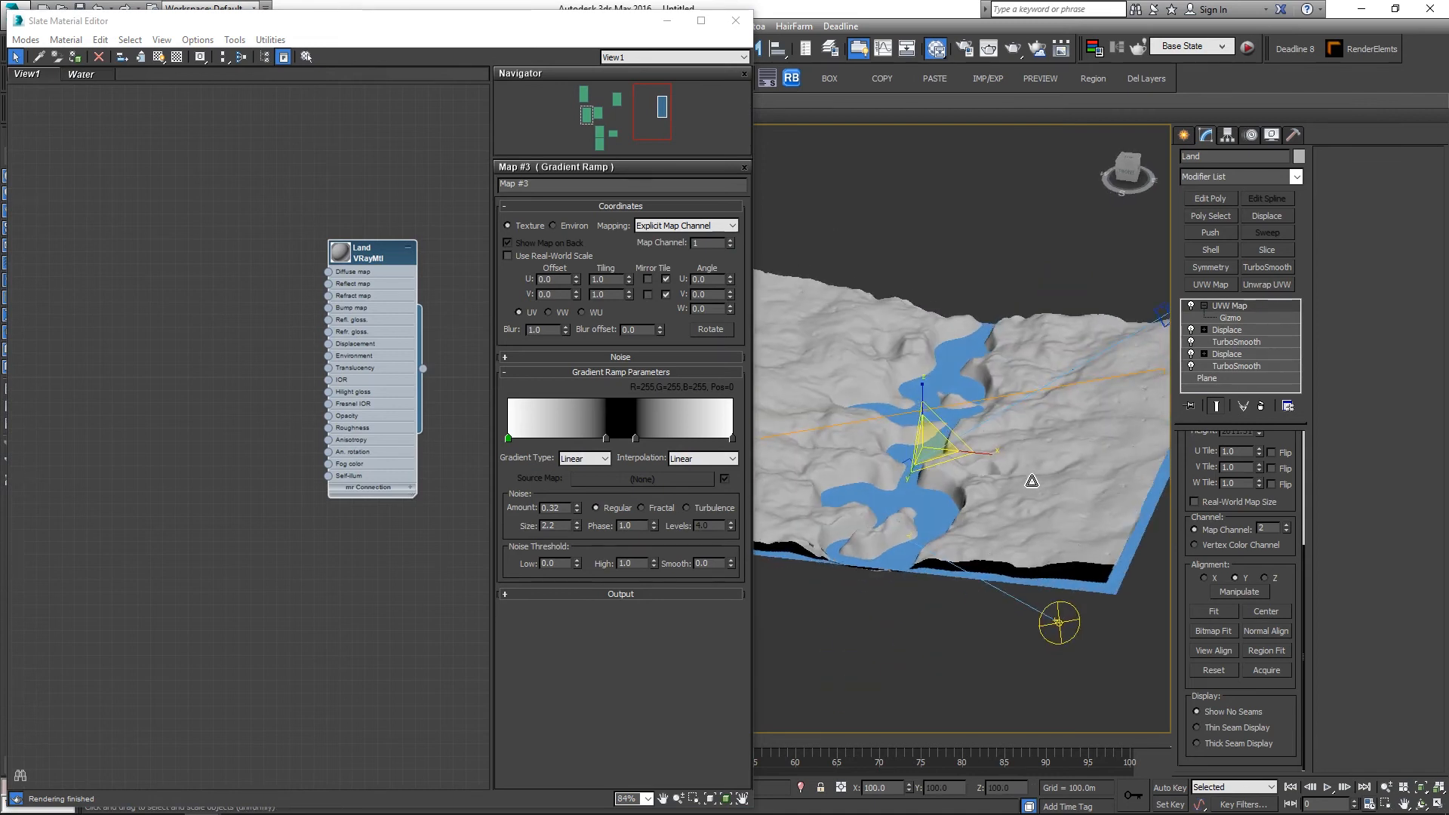
middle_click_drag(995, 431, 859, 516, "alt")
scroll(981, 363, "up", 6)
scroll(951, 344, "down", 6)
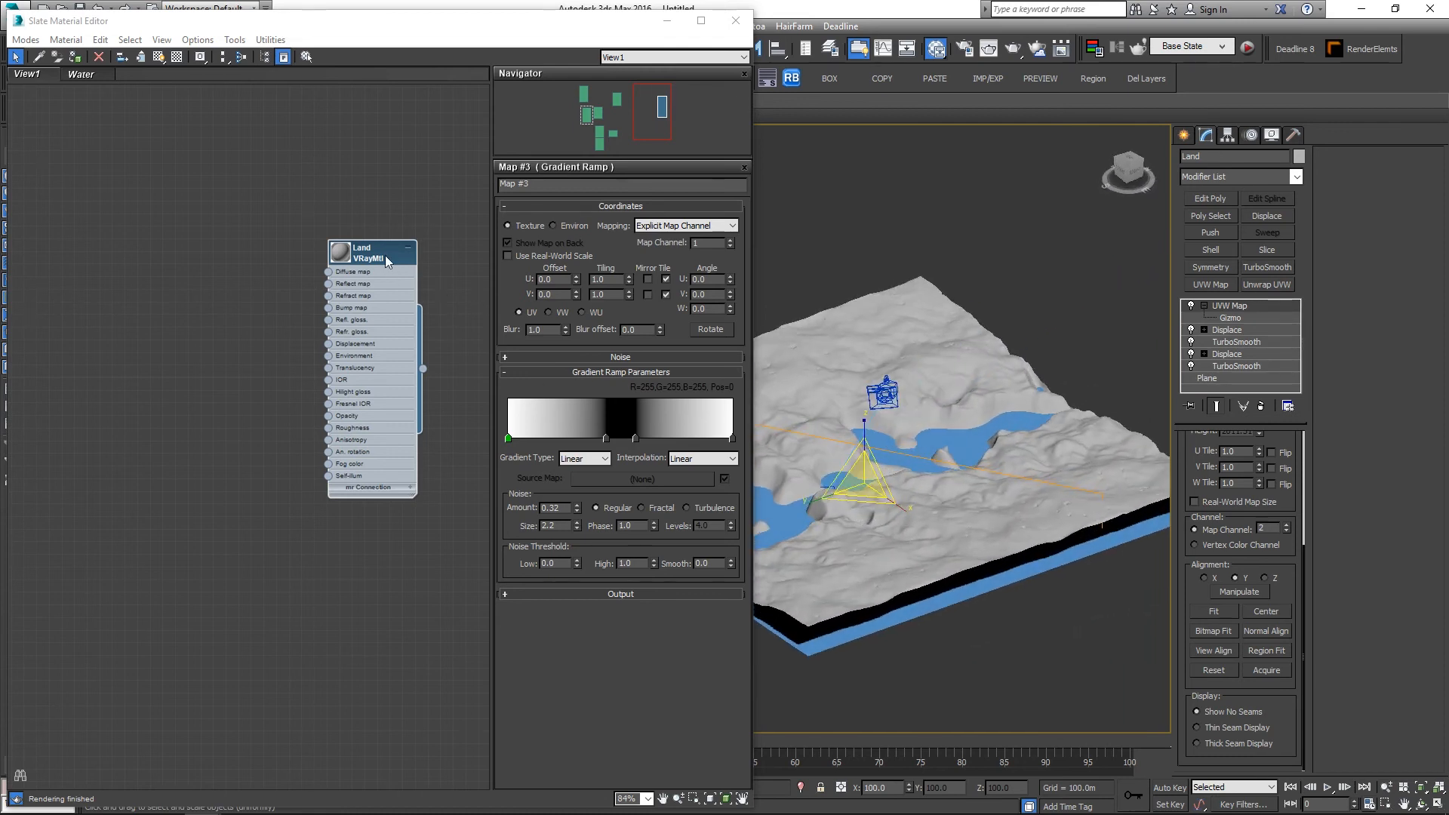
left_click_drag(385, 256, 334, 217)
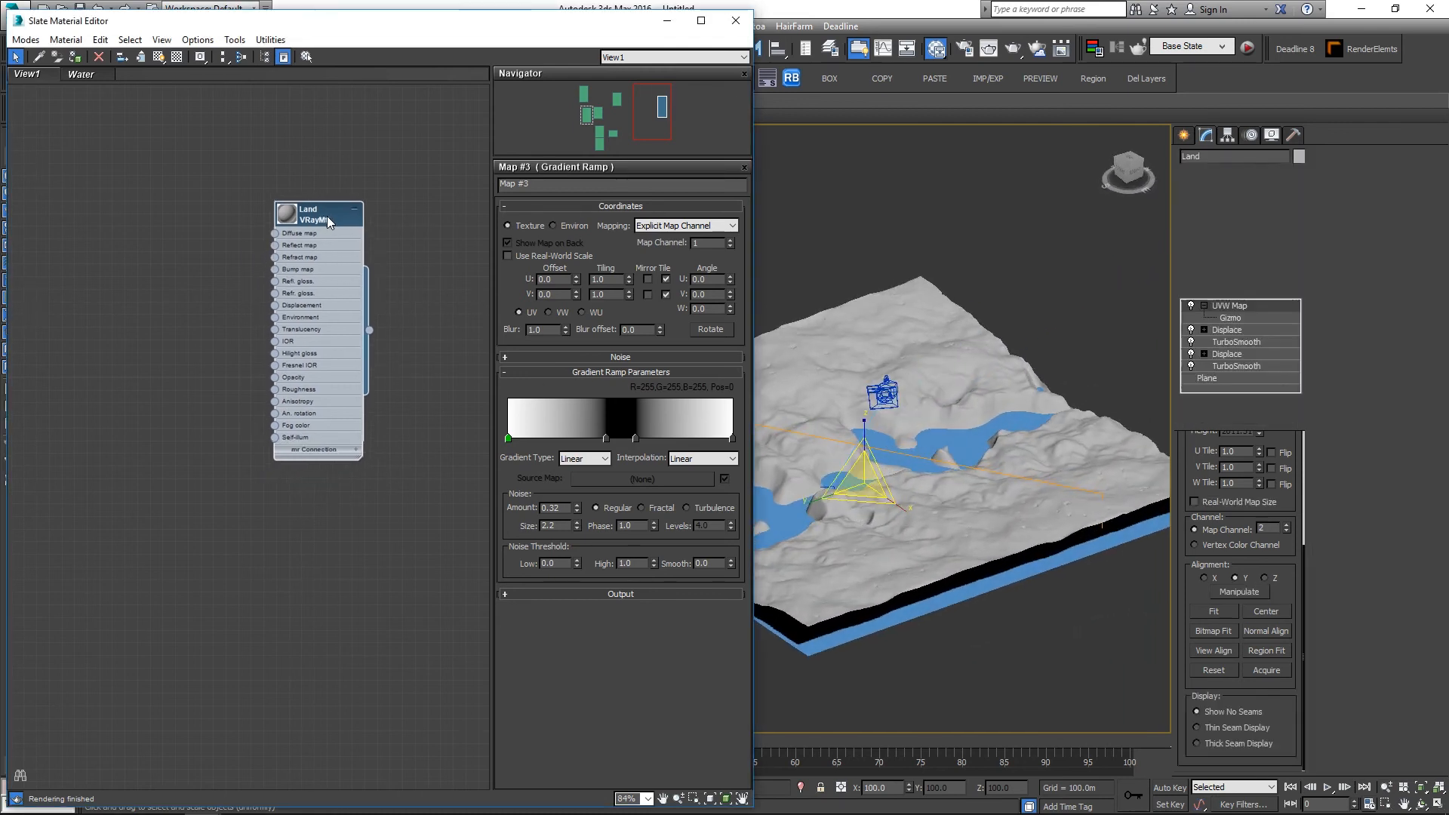
Step: Hide all lights and cameras by category
left_click(1272, 135)
left_click(1213, 324)
middle_click_drag(902, 483, 916, 472, "alt")
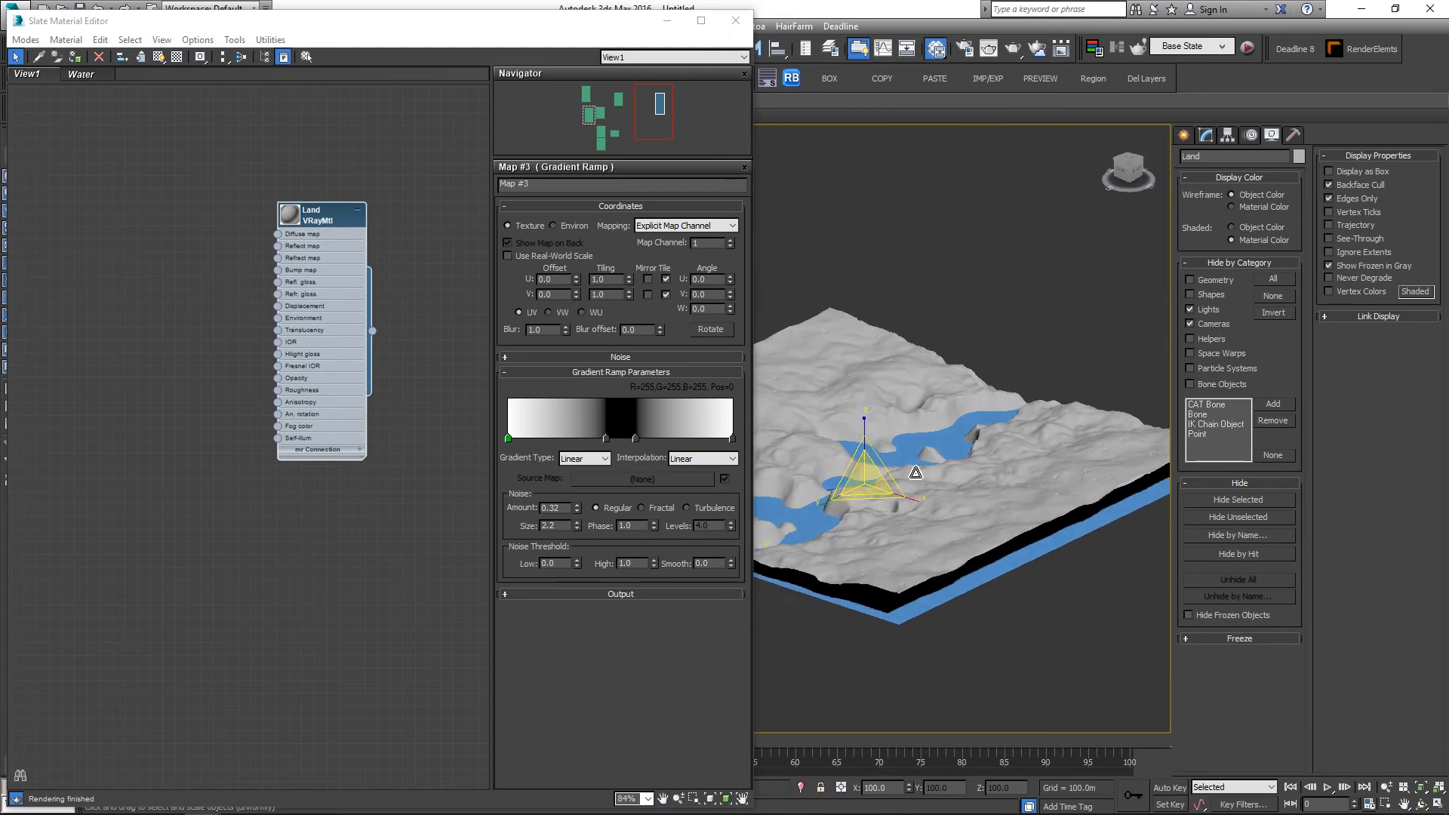
Step: Inspect the terrain around the river and move the Land material node aside to free space before its inputs
scroll(916, 447, "up", 5)
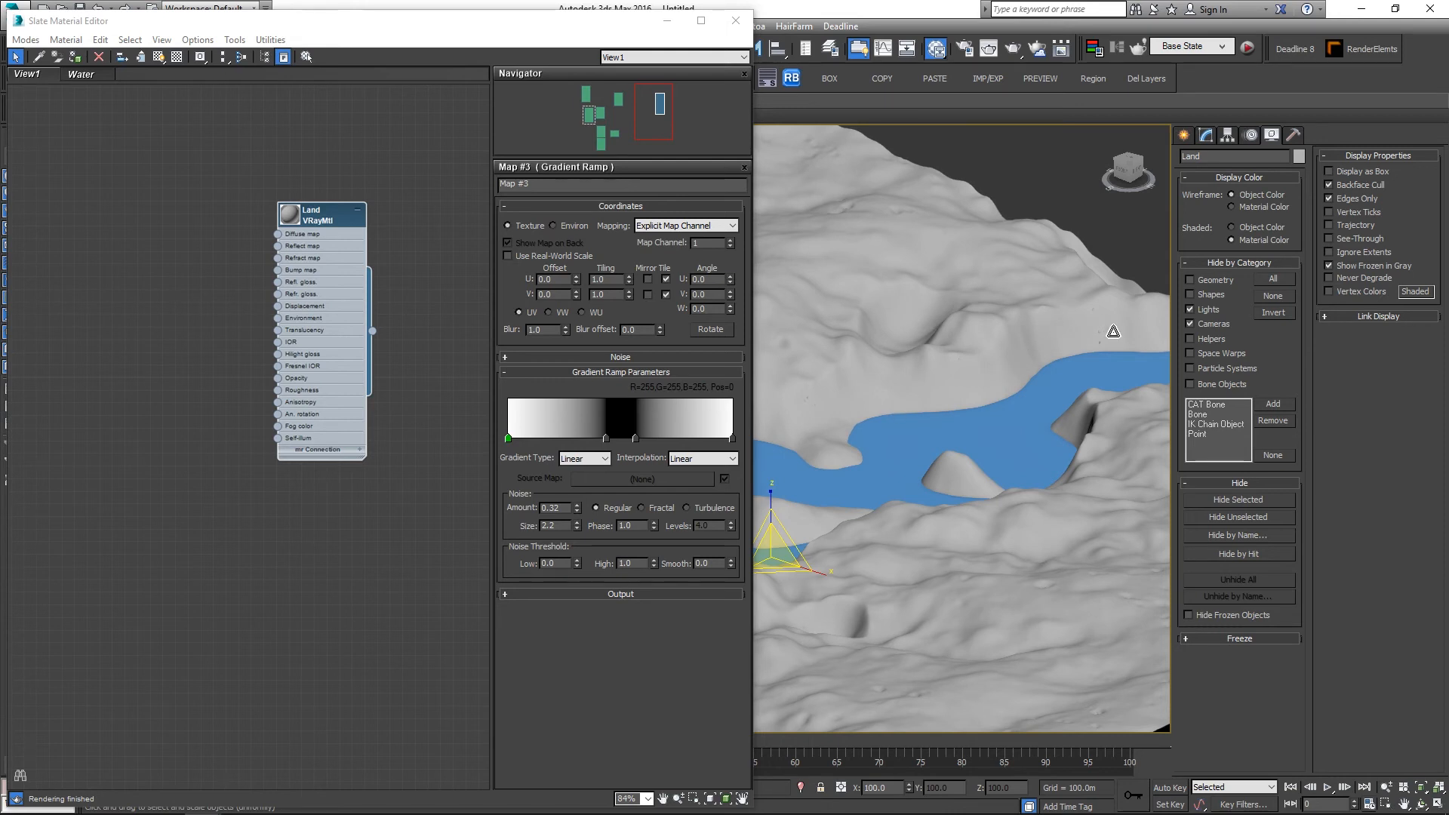
scroll(917, 430, "down", 5)
middle_click_drag(917, 430, 917, 400, "alt")
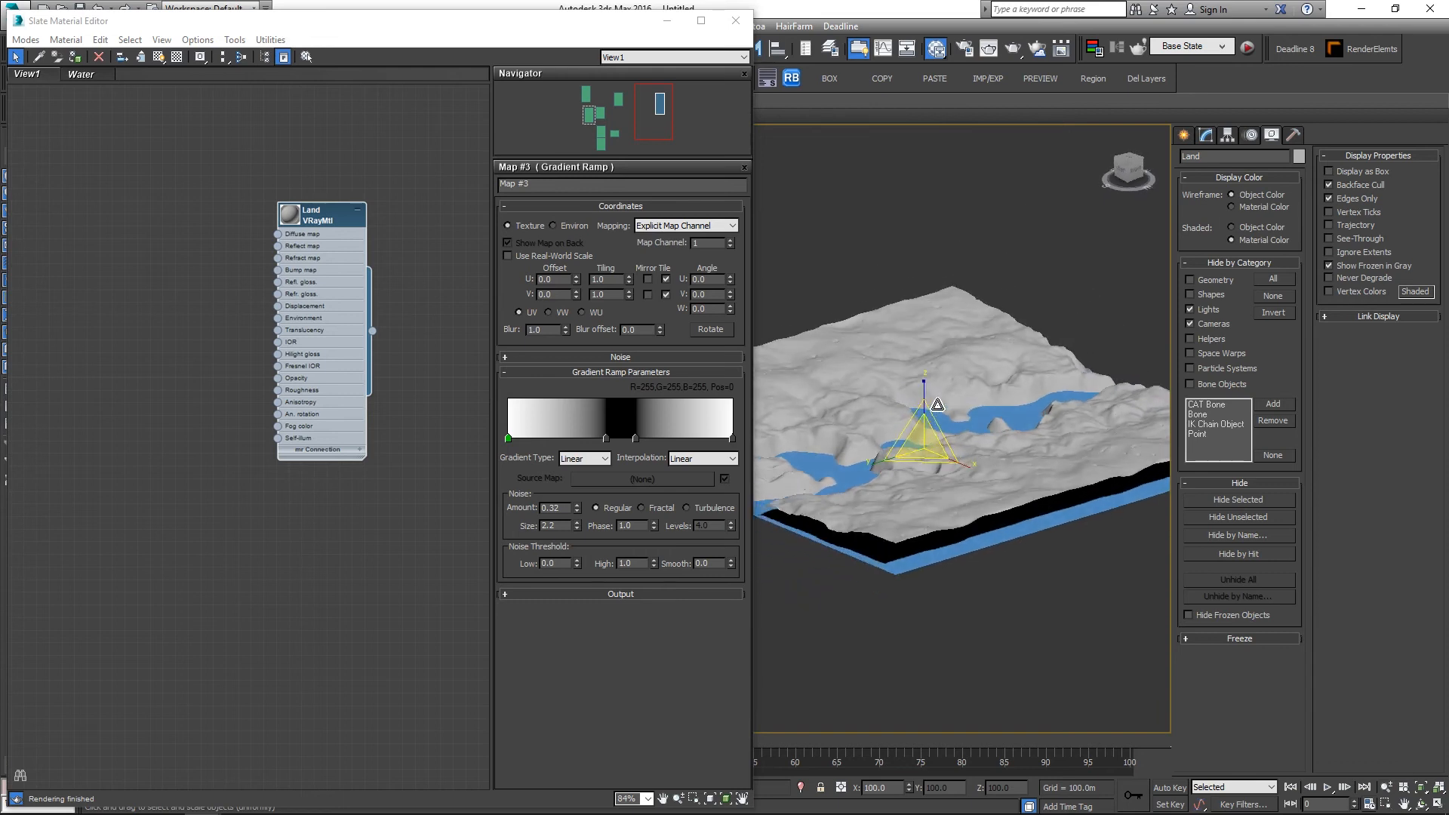
middle_click_drag(934, 421, 966, 449, "alt")
left_click_drag(307, 217, 421, 231)
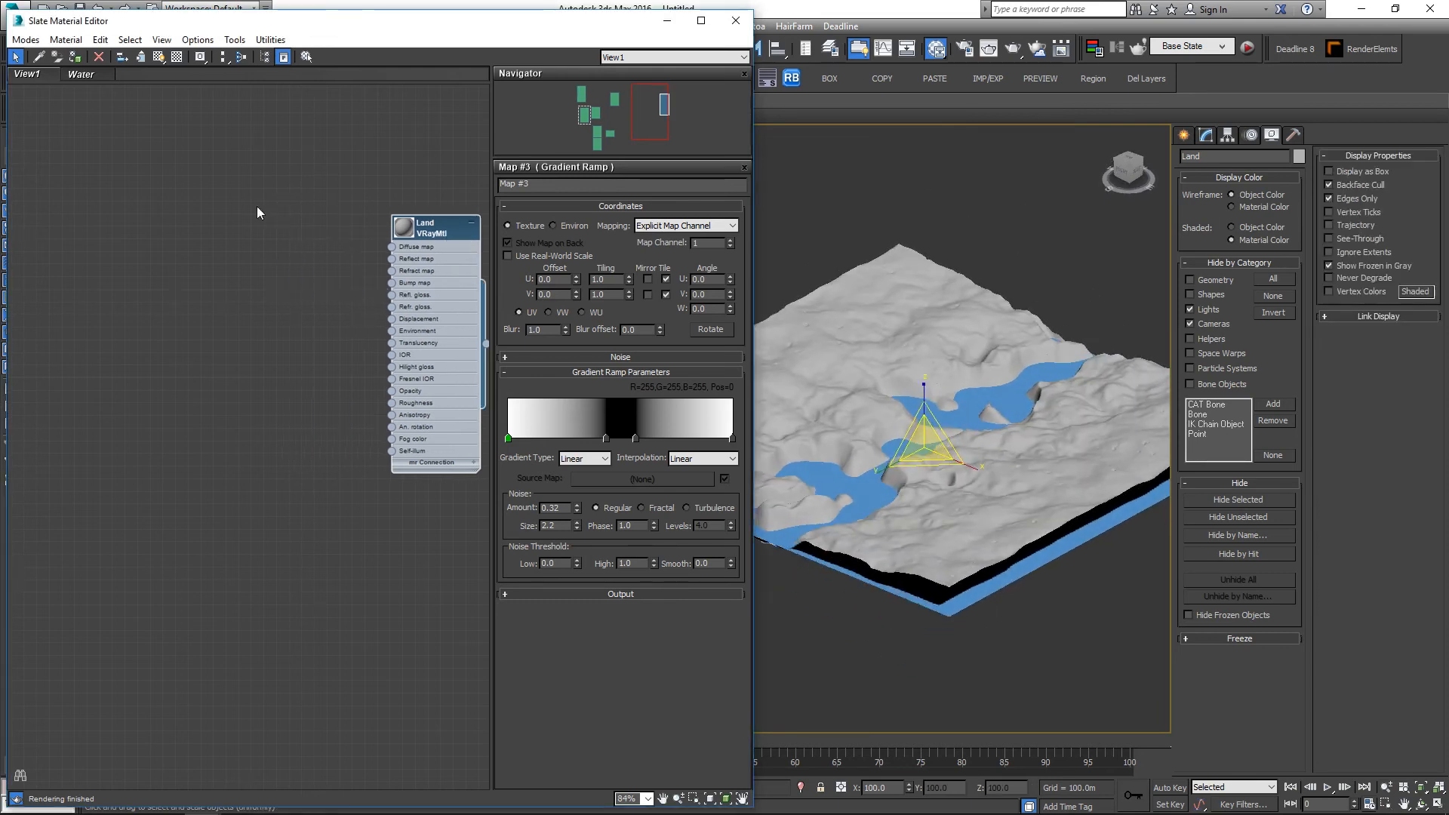
Step: Add a standard Gradient Ramp map to View1 and place its node beside the Land material's inputs
right_click(245, 202)
mouse_move(302, 224)
mouse_move(423, 228)
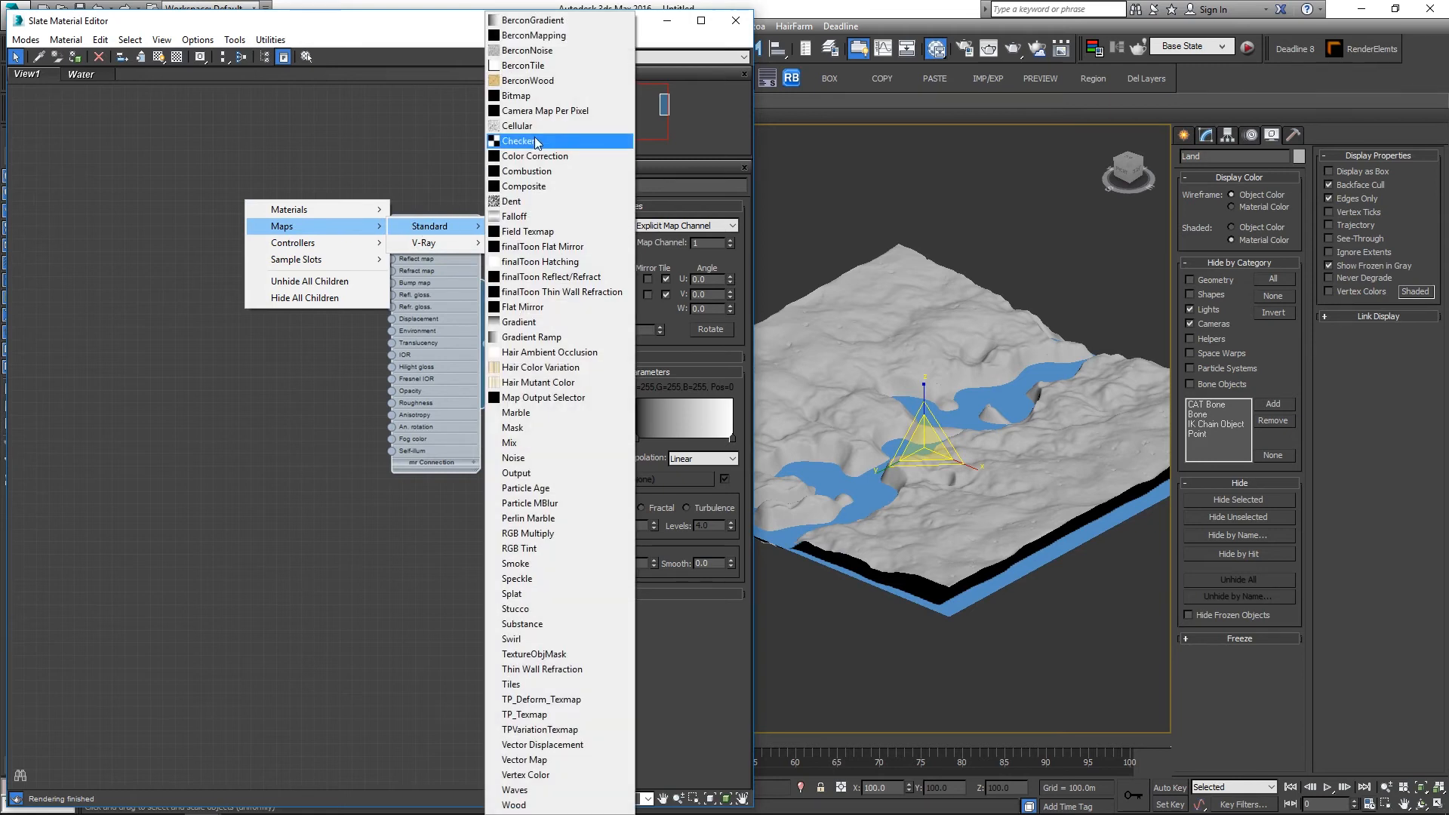
left_click(552, 344)
left_click_drag(272, 220, 178, 245)
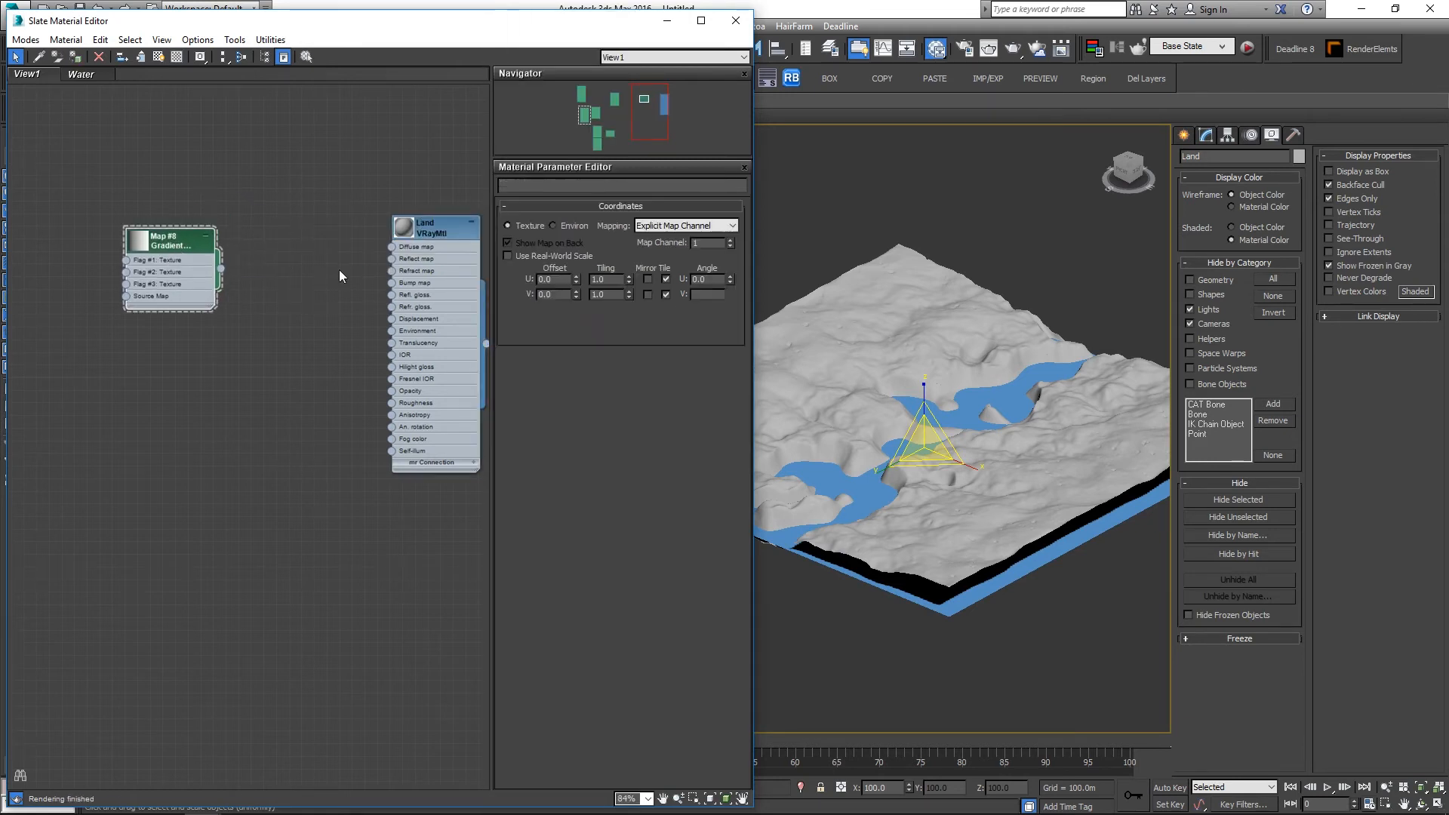
Step: Set the new ramp's interpolation to Solid and make its middle flag at position 50 pure white
left_click(702, 458)
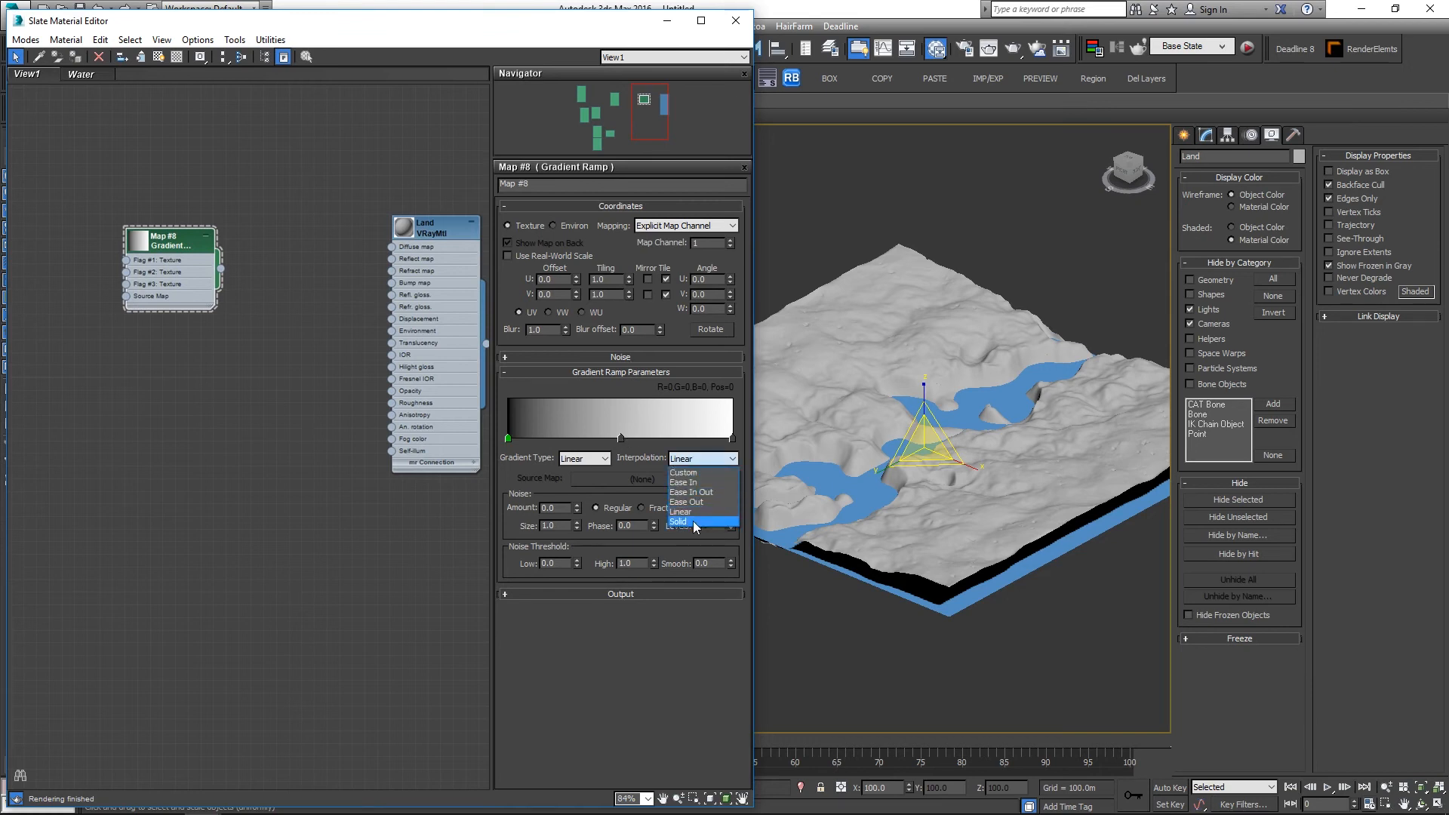
left_click(699, 526)
double_click(620, 437)
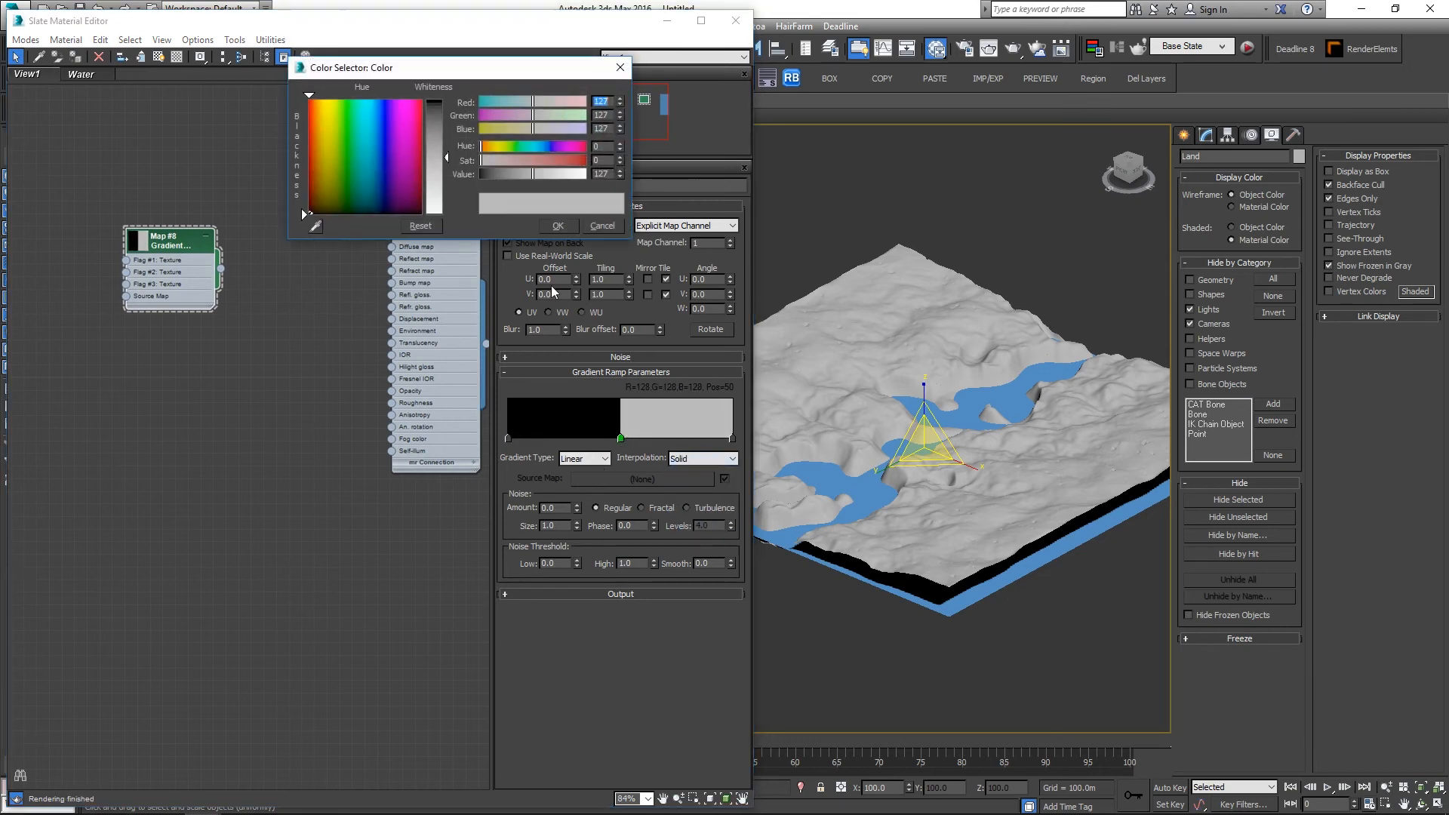
left_click_drag(536, 175, 611, 187)
left_click(559, 225)
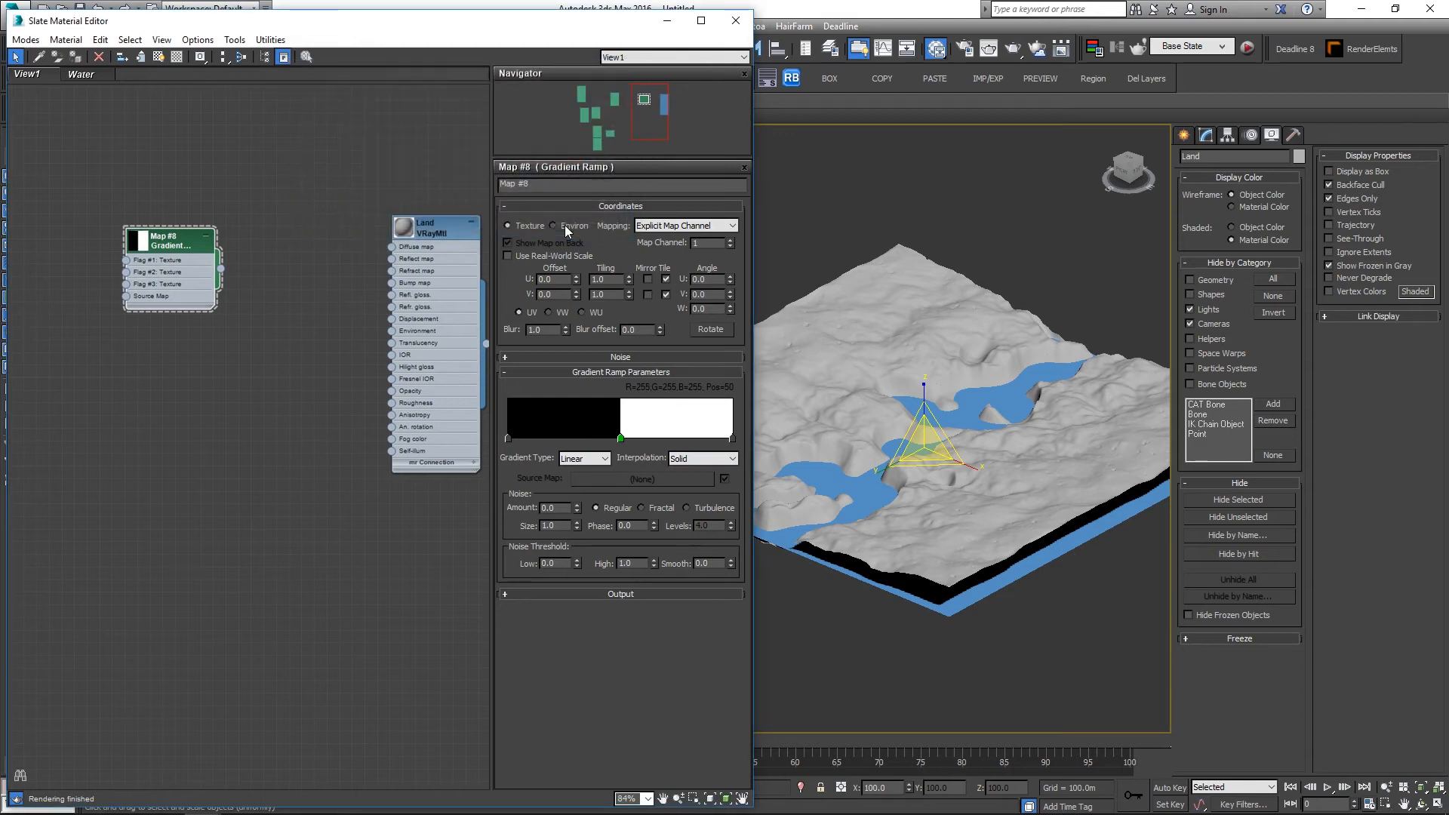
Step: Connect the ramp to Land's Diffuse map, set it to map channel 2 and show it shaded in the viewport
left_click_drag(381, 248, 398, 253)
double_click(446, 229)
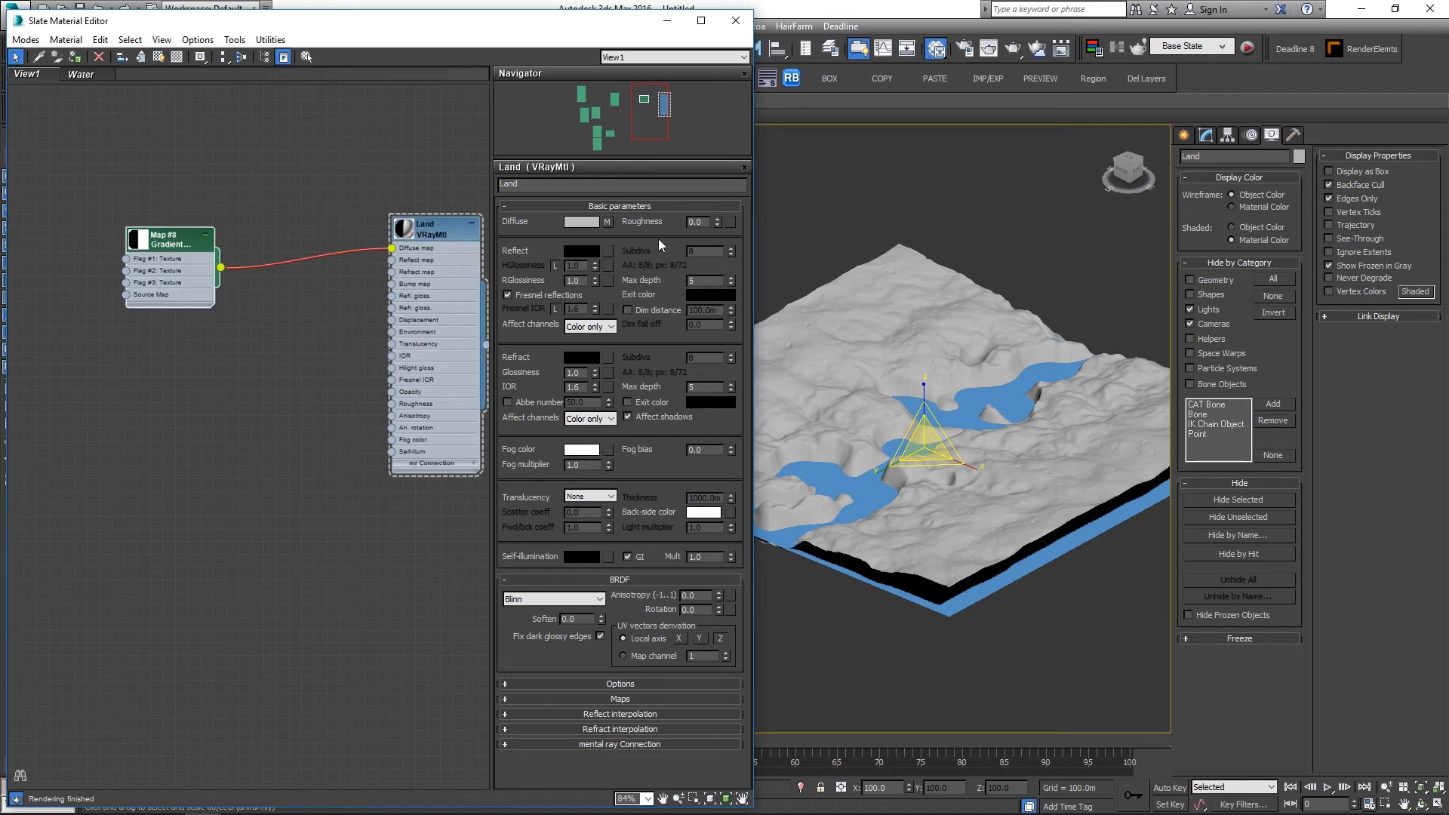
double_click(156, 243)
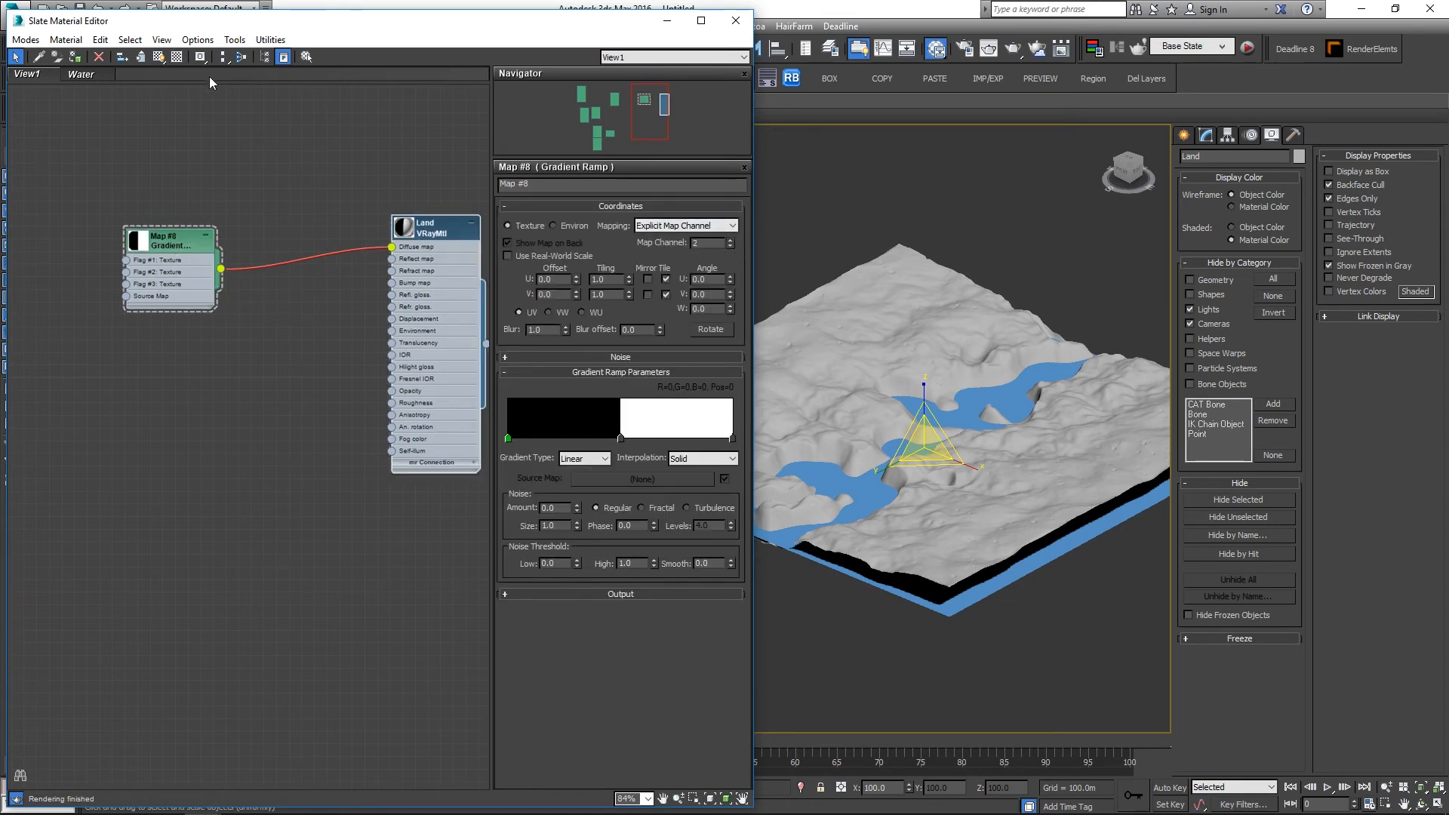
left_click(159, 57)
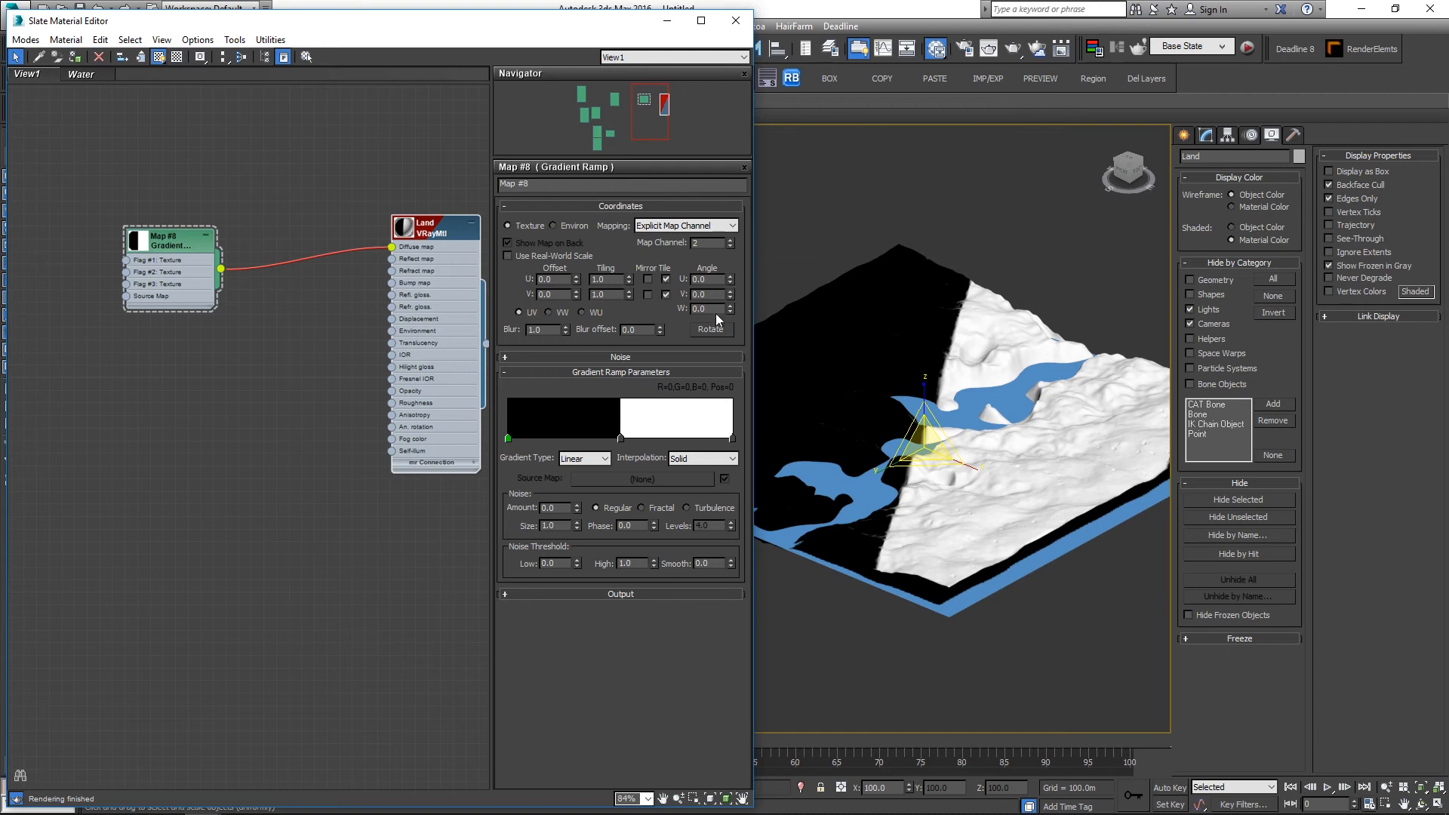
Step: Set the gradient ramp's W angle to 90 degrees
type("90")
key("Return")
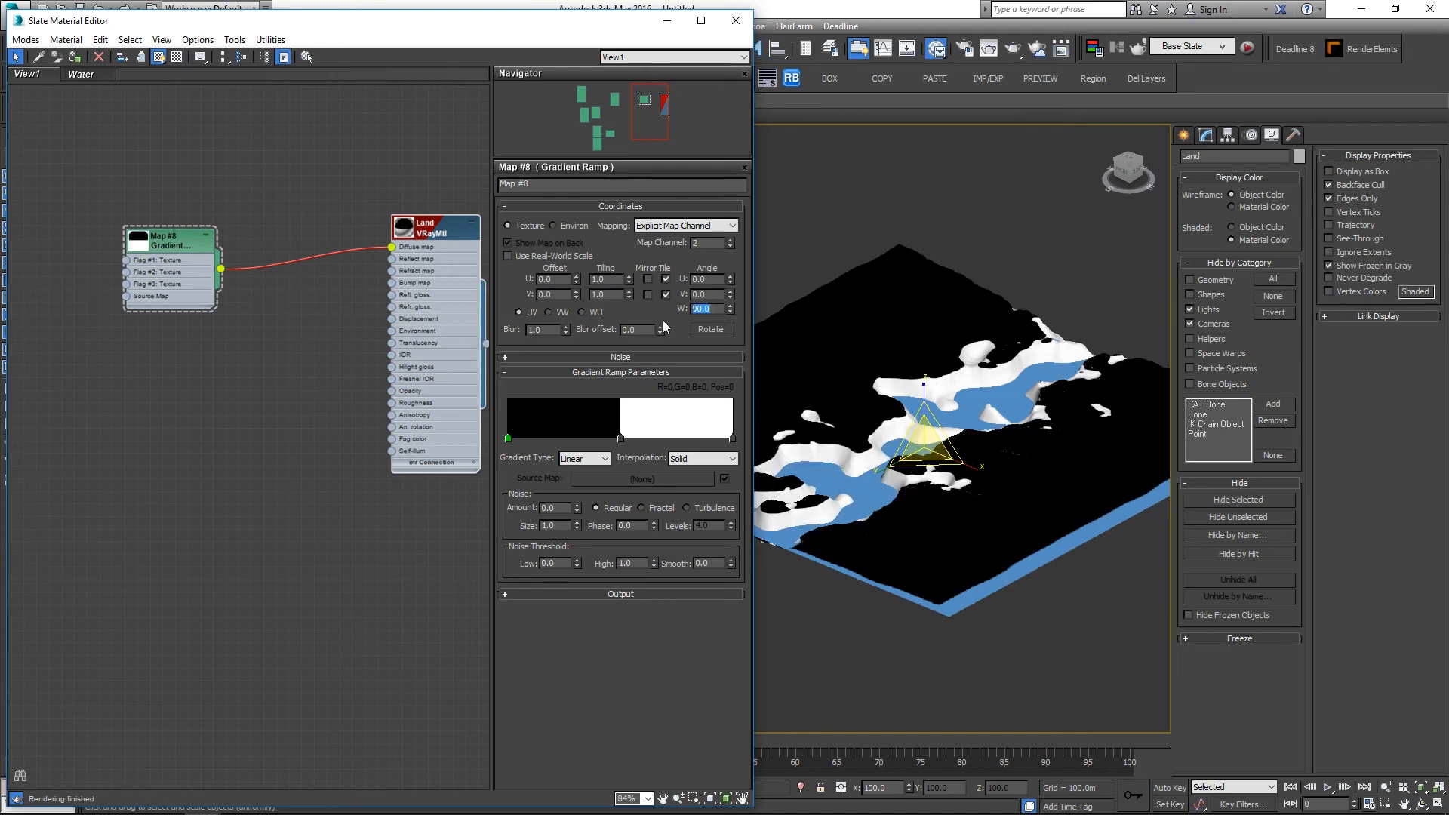
middle_click_drag(1031, 458, 1013, 255, "alt")
middle_click_drag(1005, 395, 1082, 400, "alt")
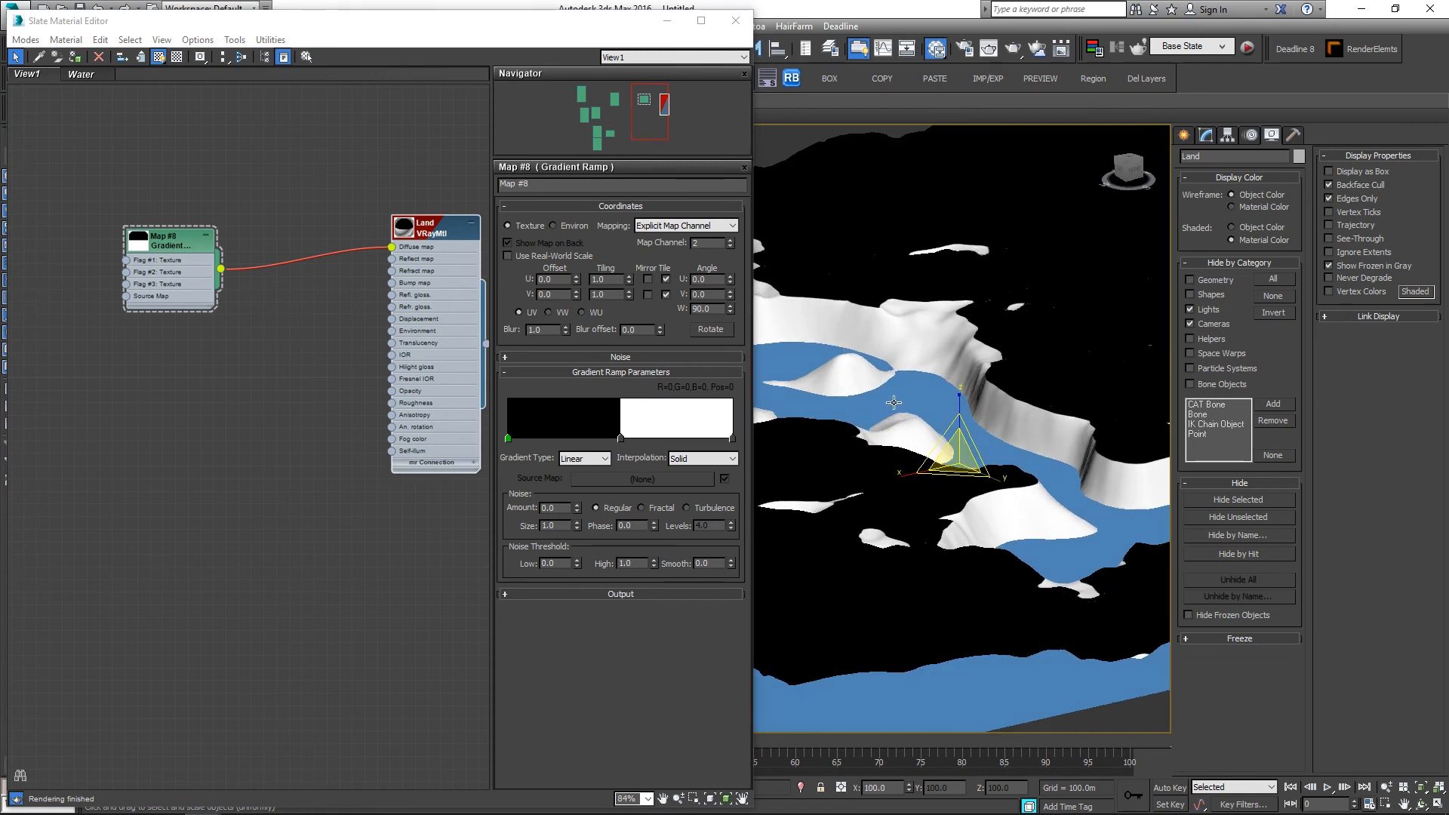
middle_click_drag(894, 402, 861, 338, "alt")
Step: Move the ramp's white flag to position 61 to tighten the white band along the river banks
left_click_drag(623, 438, 638, 439)
mouse_move(960, 404)
middle_mouse_down("alt")
mouse_move(962, 378)
mouse_move(956, 410)
mouse_move(911, 413)
mouse_move(948, 412)
middle_mouse_up("alt")
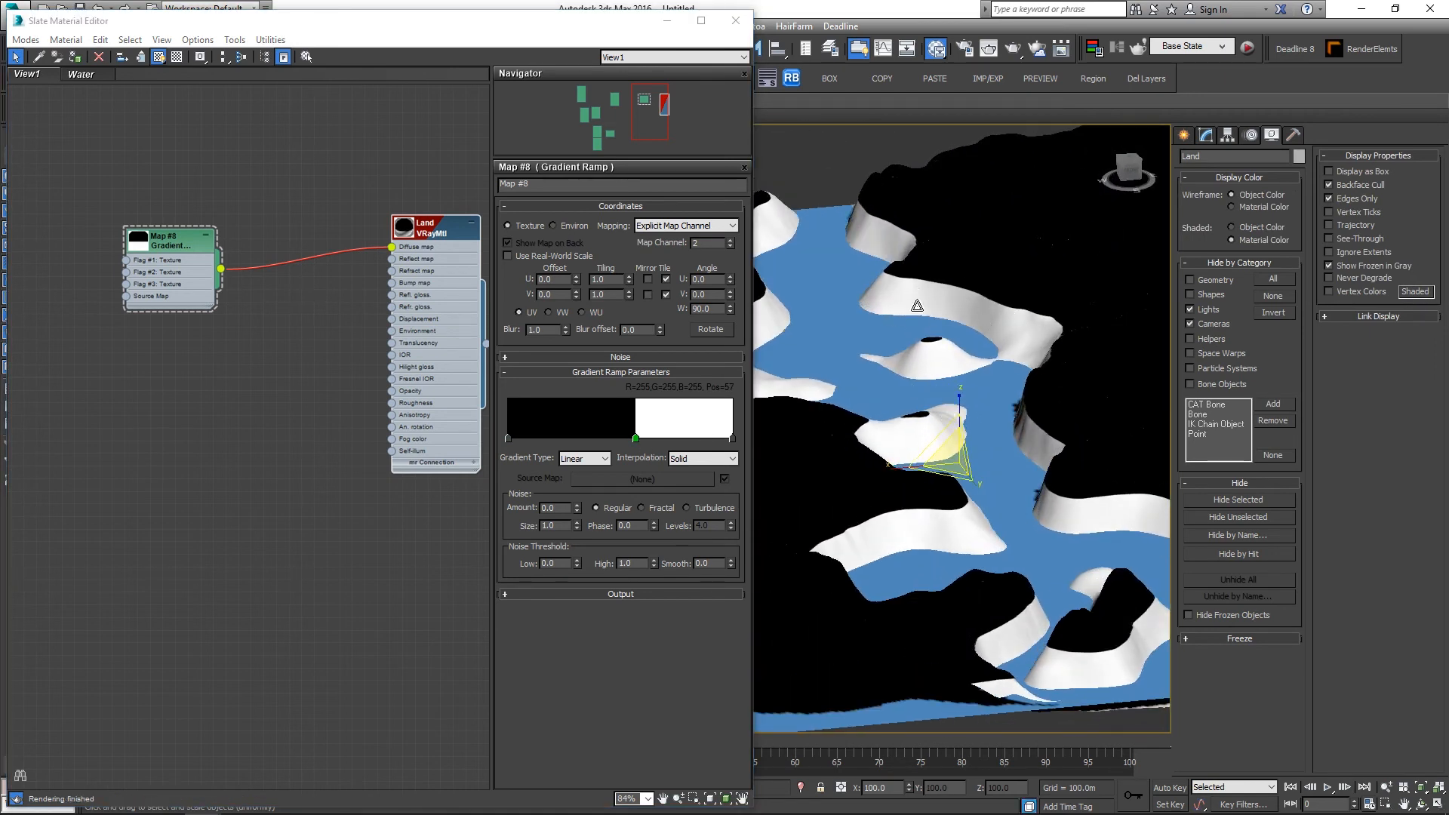
left_click_drag(635, 439, 642, 439)
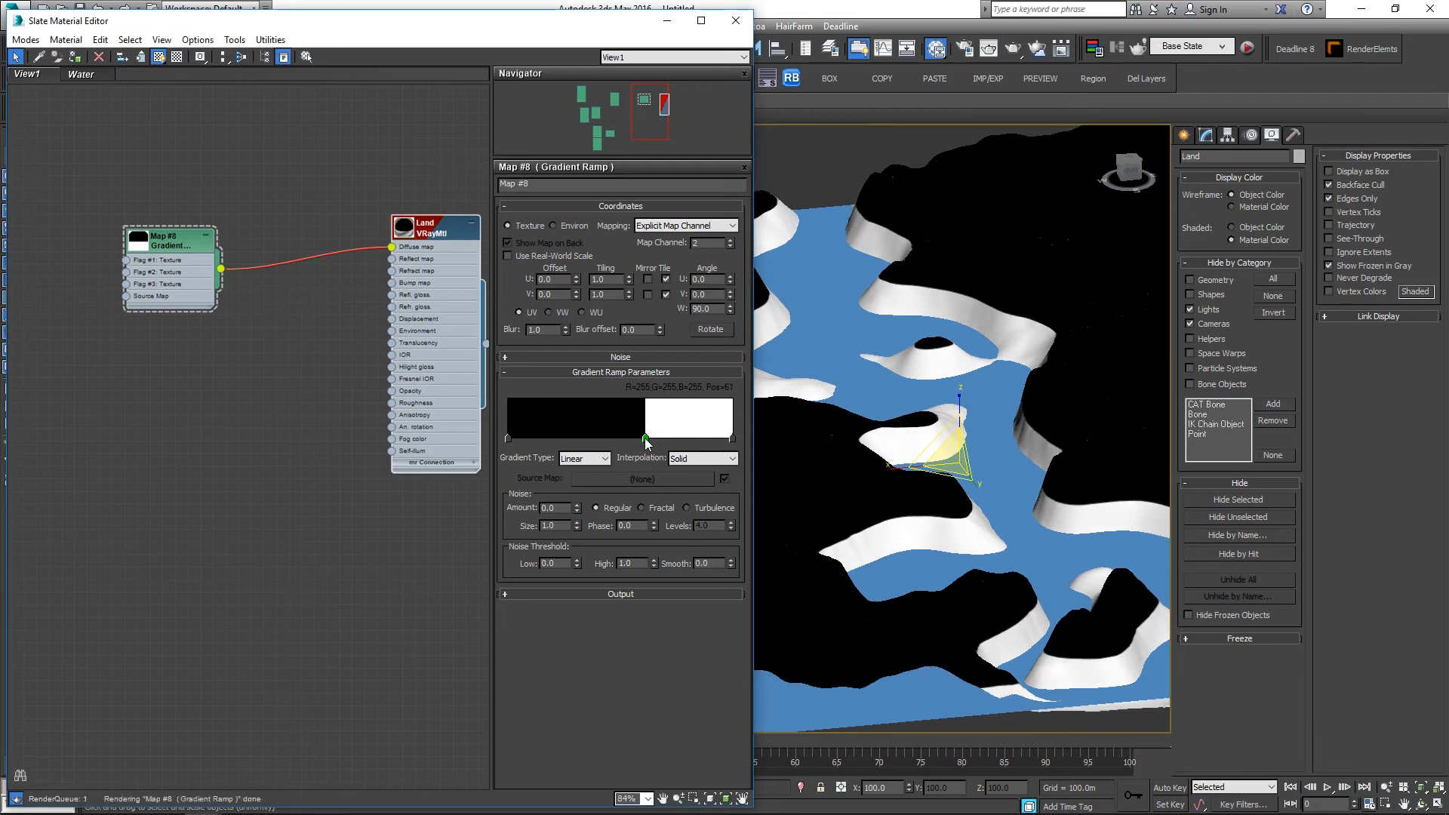
middle_click_drag(901, 317, 1103, 329, "alt")
scroll(1060, 361, "down", 3)
middle_click_drag(1104, 329, 943, 393, "alt")
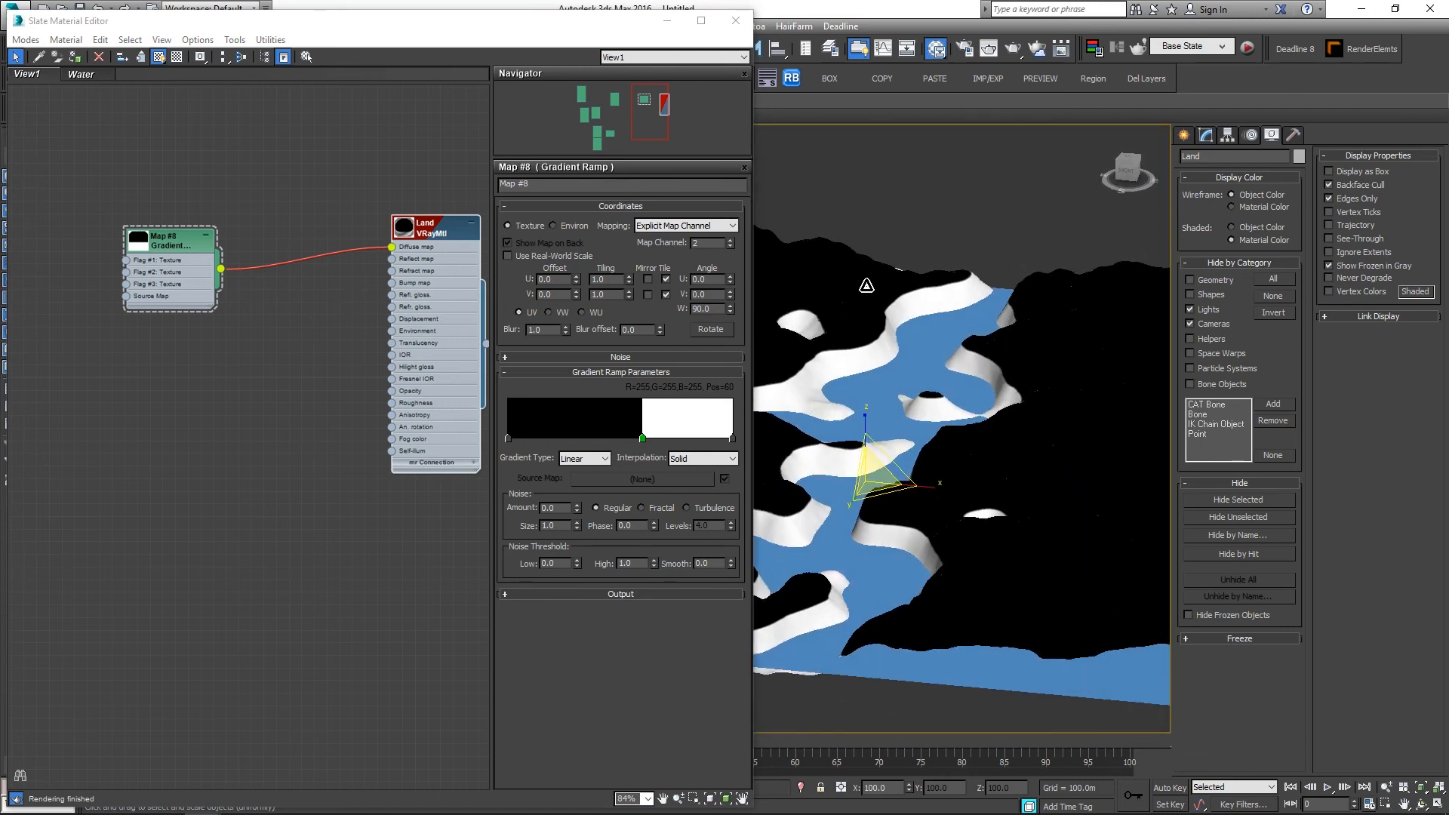
left_click_drag(638, 437, 641, 438)
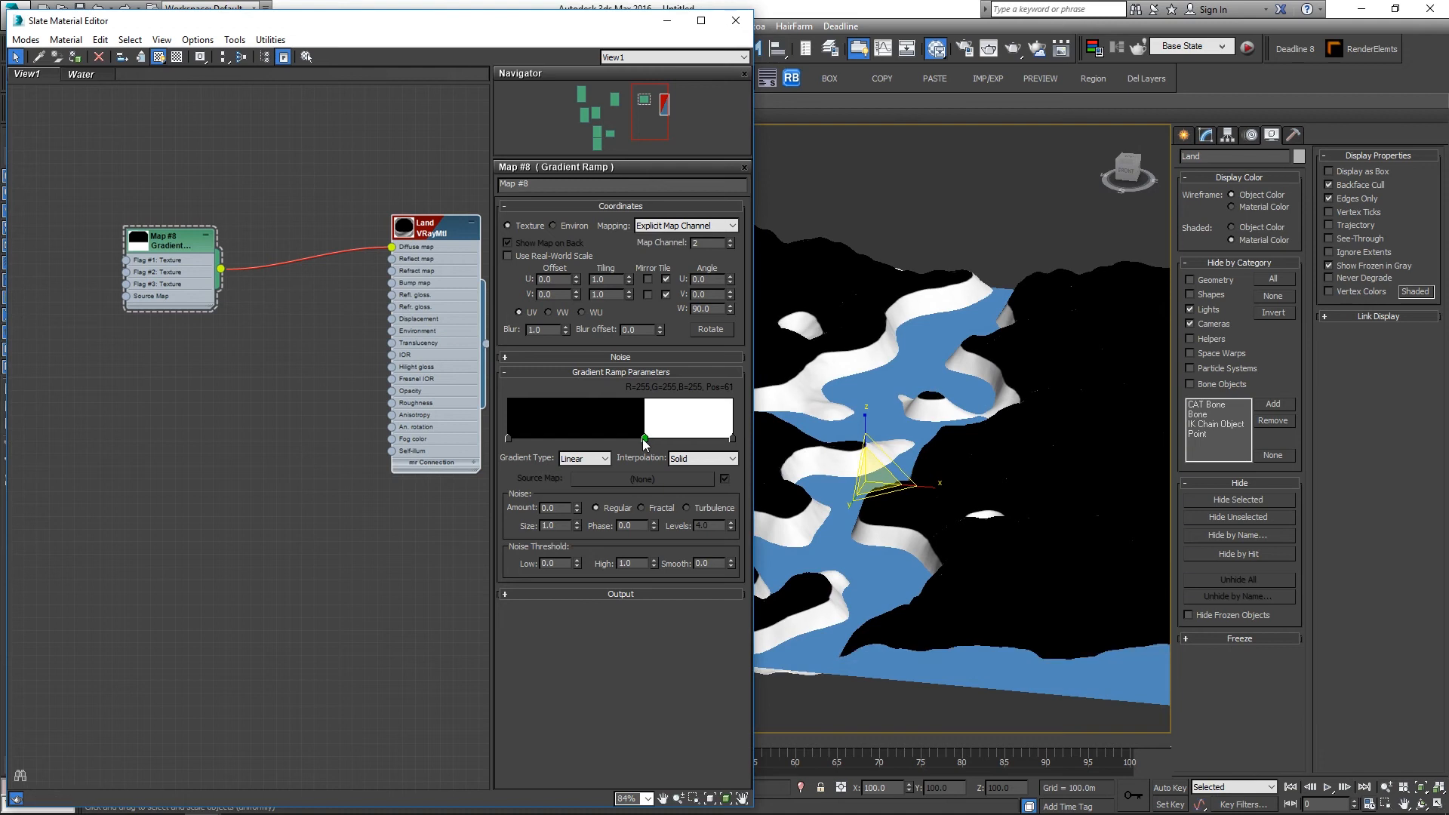
middle_click_drag(936, 370, 939, 409, "alt")
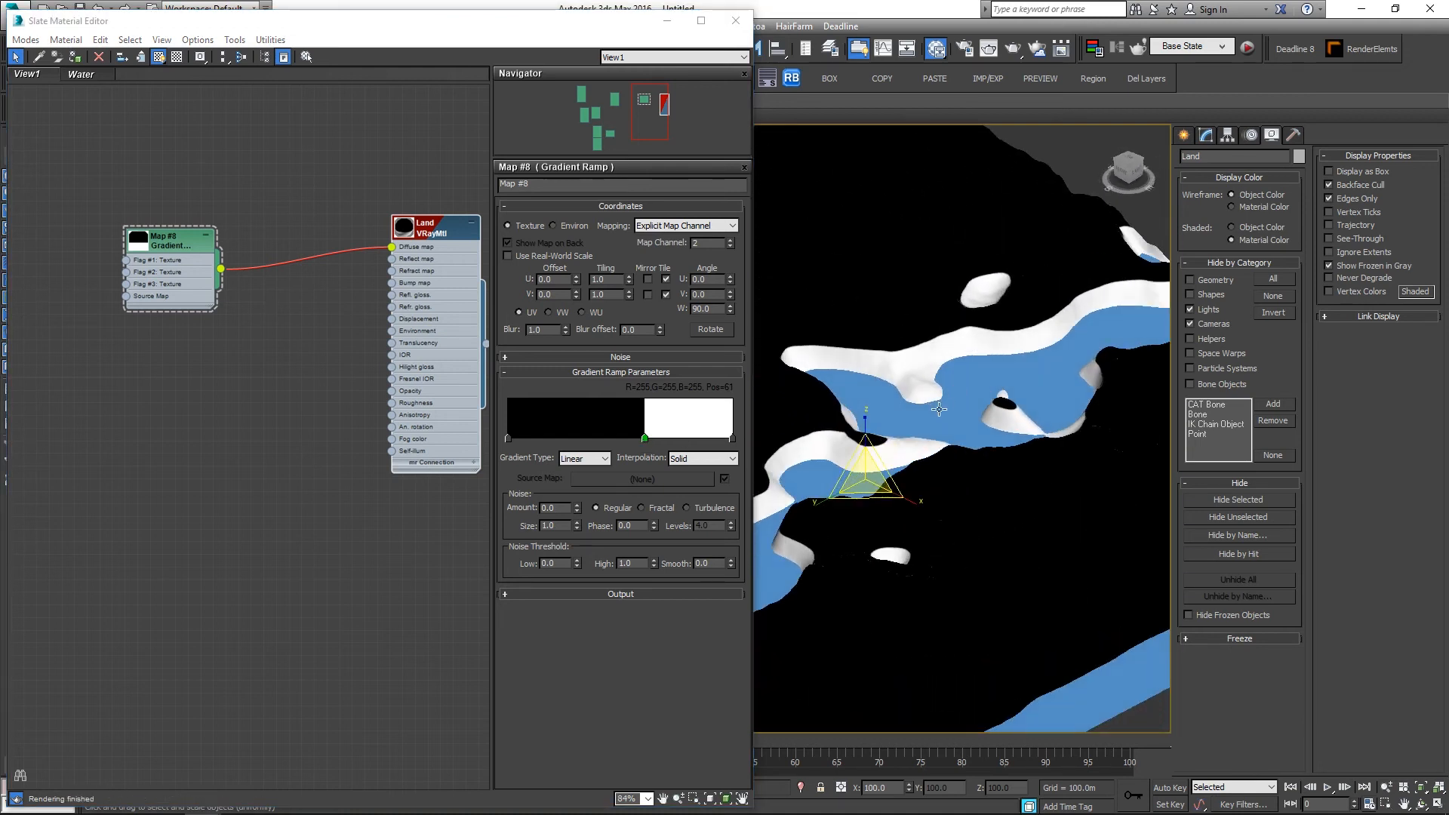
Step: Change the ramp's interpolation to Linear and make the flag at position 61 black
left_click(671, 459)
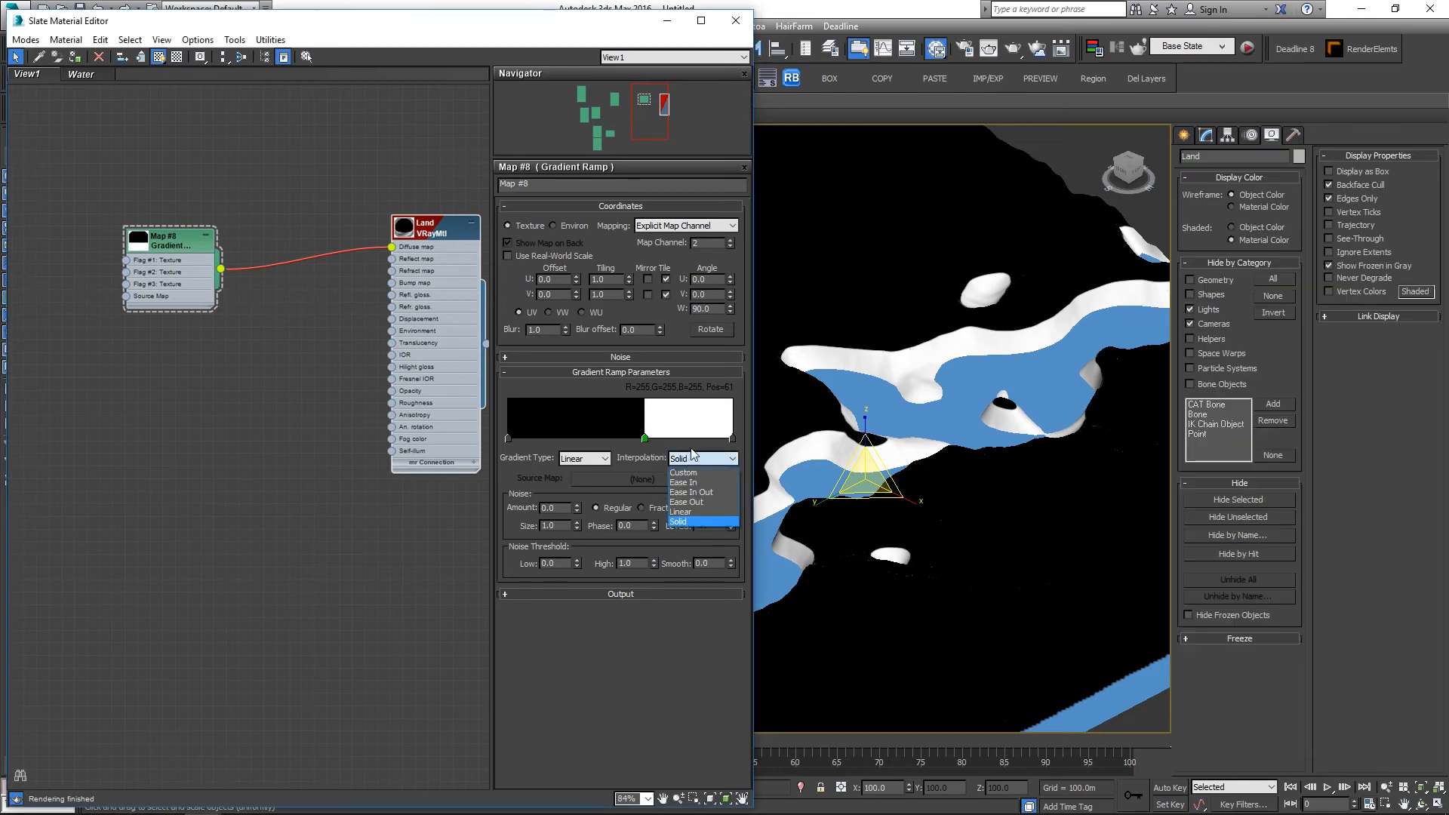
left_click(680, 512)
double_click(645, 438)
left_click_drag(532, 174, 502, 174)
left_click(557, 225)
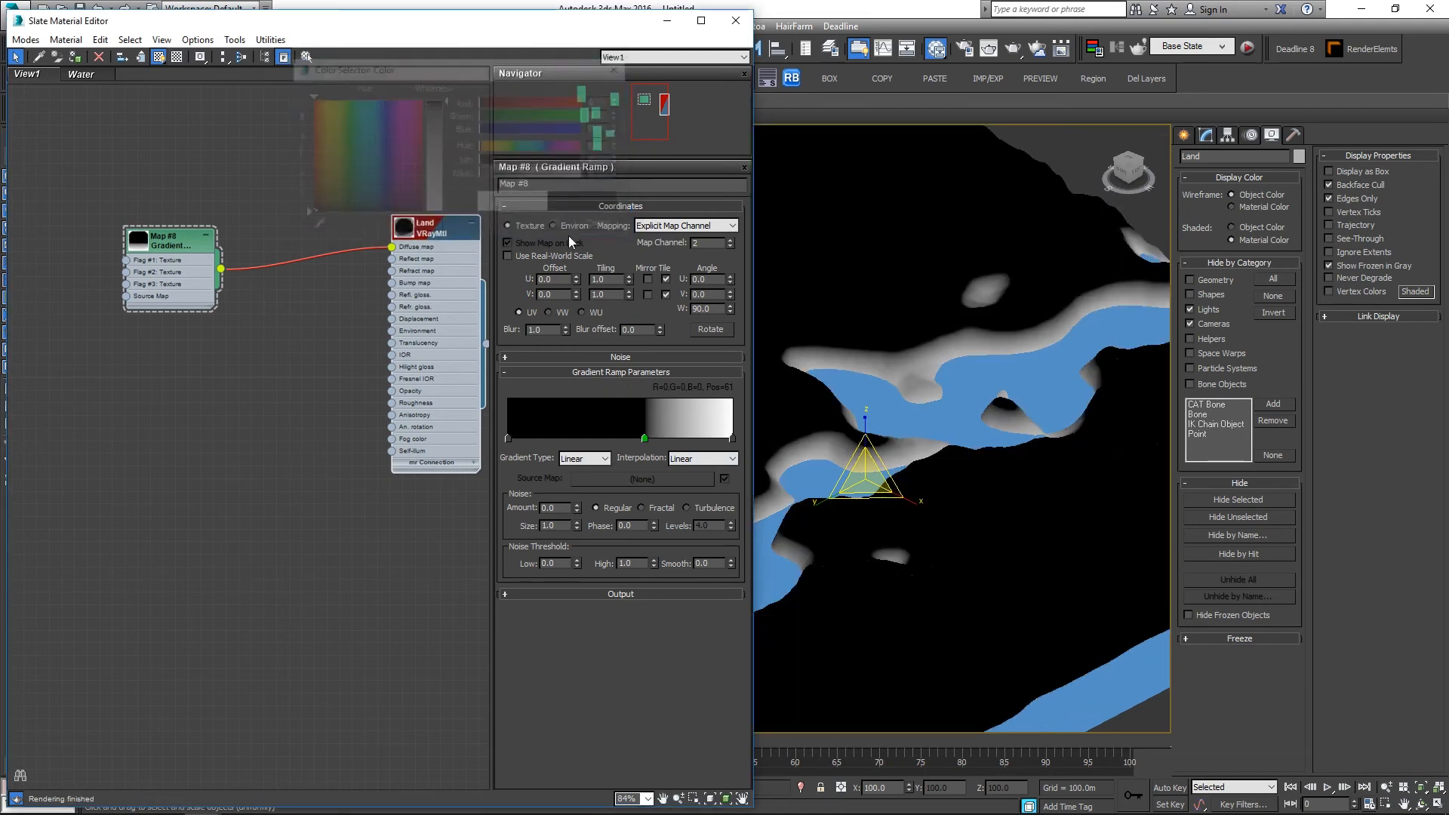
Step: Add a pure white flag at position 66 and shift the neighbouring black flag to position 60 for a soft edge
left_click(655, 438)
double_click(655, 438)
left_click_drag(542, 174, 608, 175)
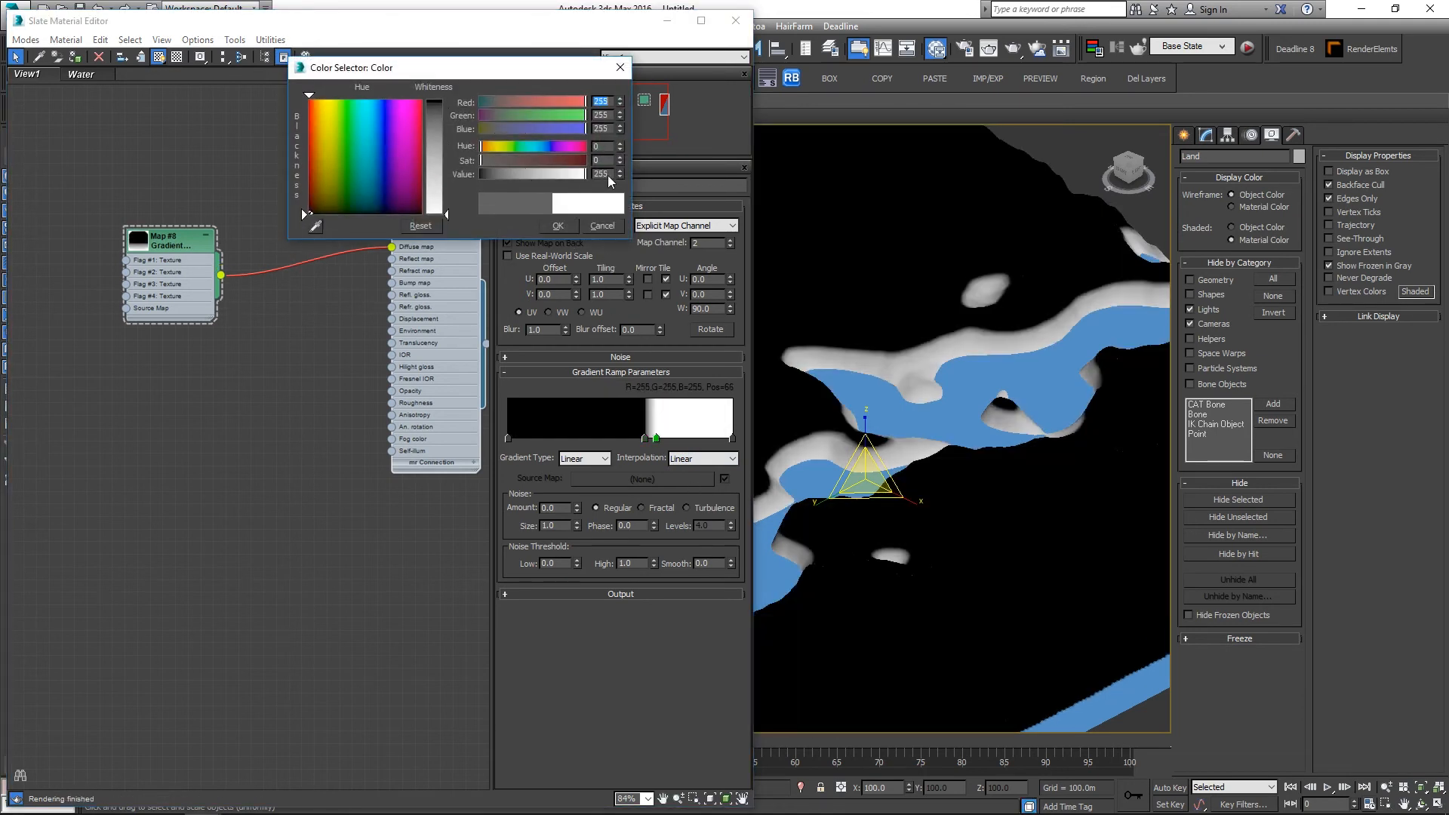
left_click(560, 227)
left_click_drag(645, 439, 642, 440)
middle_click_drag(981, 433, 1024, 442, "alt")
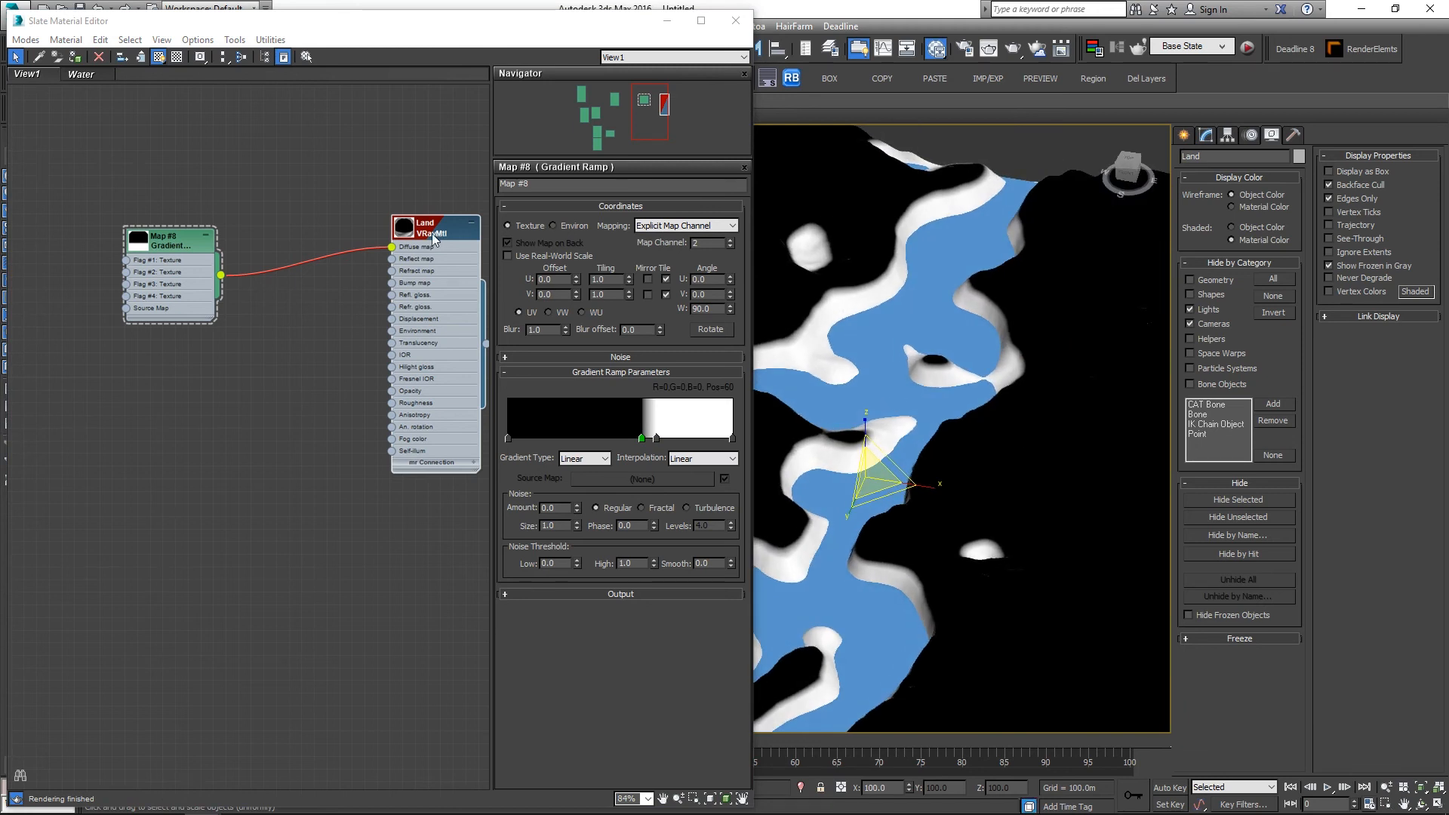
scroll(290, 359, "down", 2)
middle_click_drag(847, 260, 1025, 399, "alt")
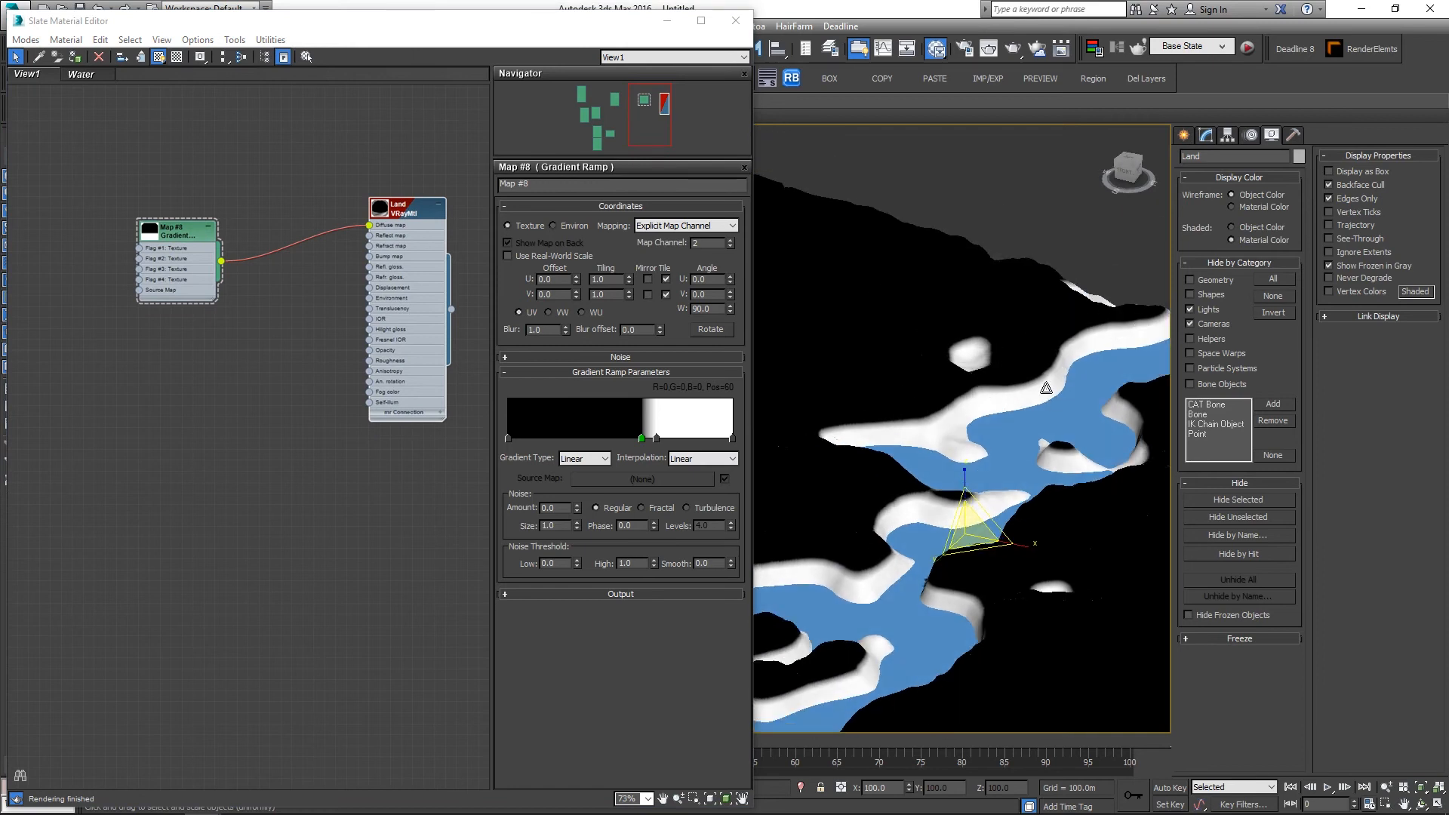
middle_click_drag(958, 450, 884, 463, "alt")
middle_click_drag(1053, 473, 1094, 489, "alt")
Step: Duplicate the gradient ramp node below the original and open the copy's parameters
mouse_move(163, 233)
left_mouse_down()
mouse_move(142, 177)
mouse_move(161, 184)
mouse_move(205, 458)
left_mouse_up()
right_click(135, 347)
double_click(205, 457)
Step: Set the copied ramp's interpolation to Solid and enlarge its node preview, moving the node up slightly
left_click(723, 459)
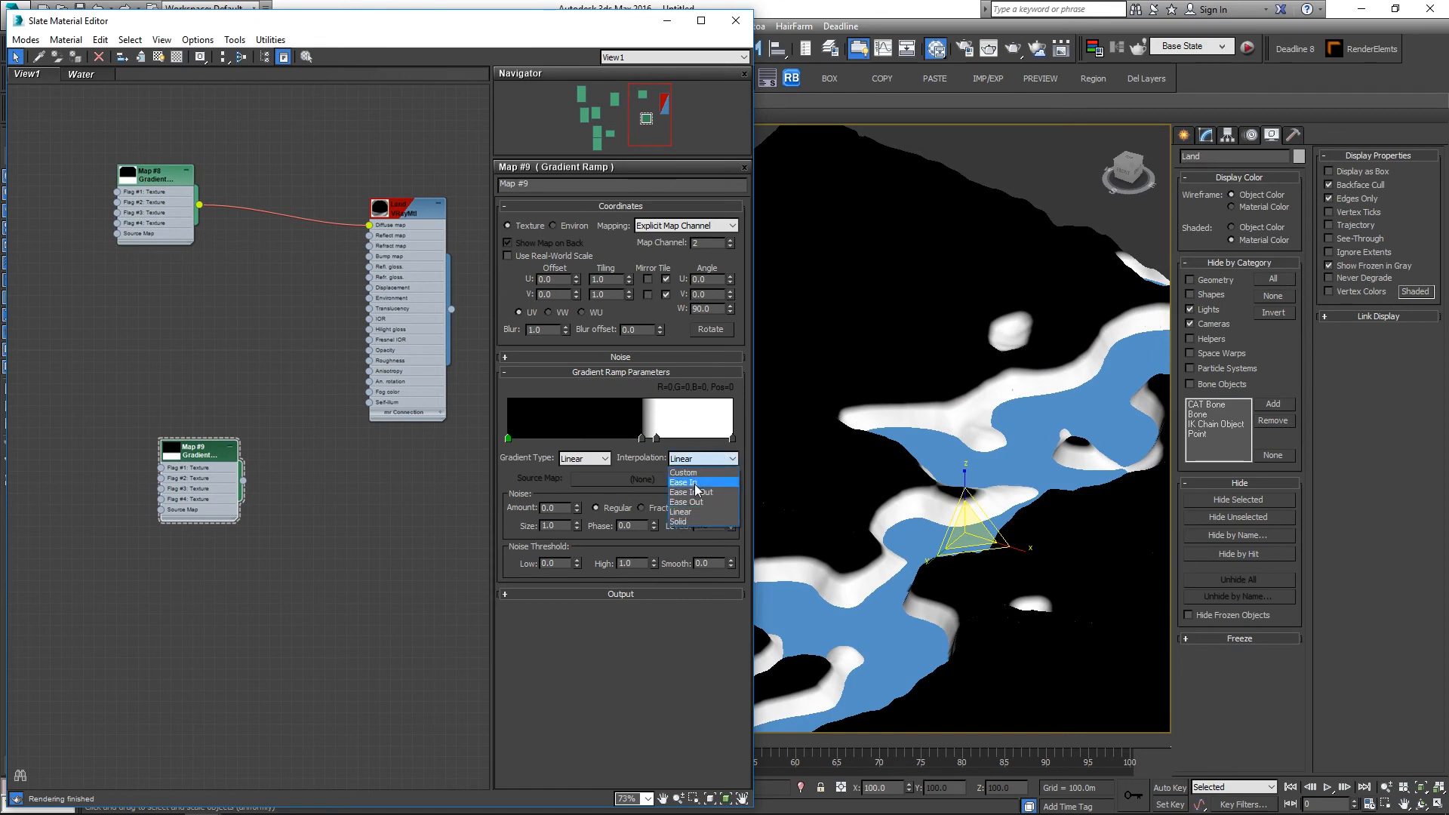
left_click(702, 528)
double_click(173, 451)
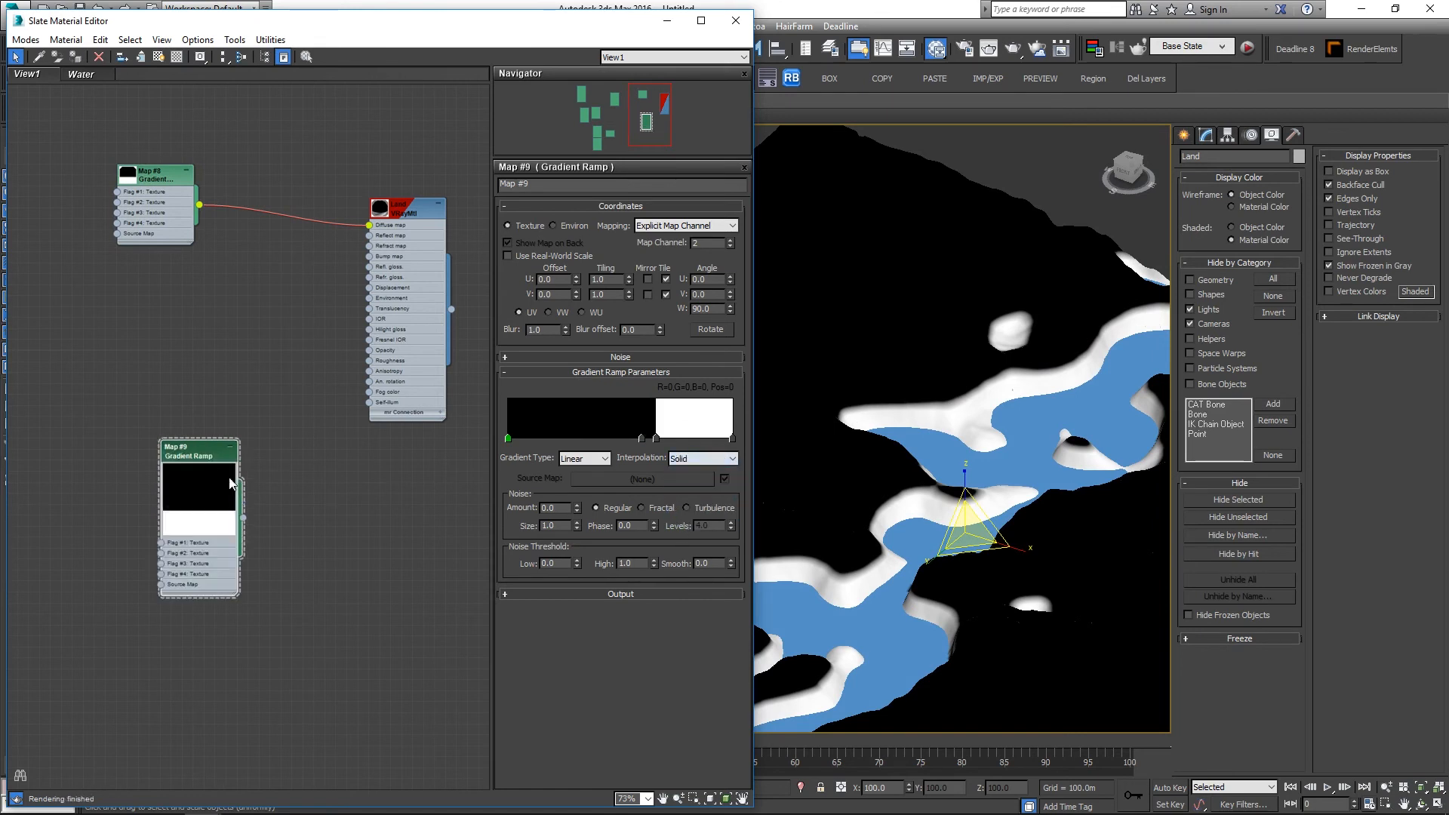
left_click_drag(205, 462, 206, 408)
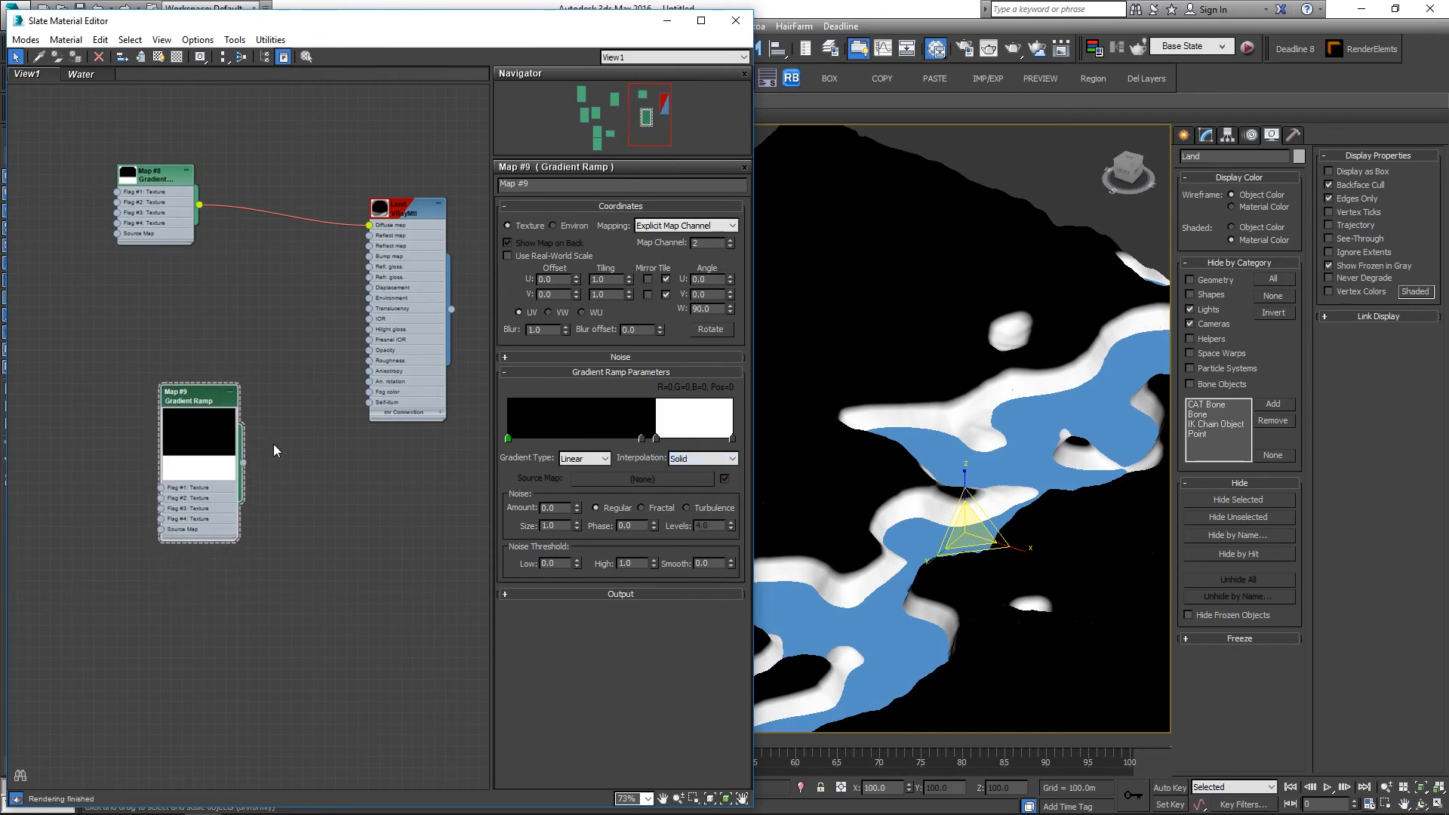
Step: Add two flags to the copied ramp: gray 89 at position 5 and light gray 225 at position 15
left_click(520, 438)
double_click(520, 439)
left_click(434, 132)
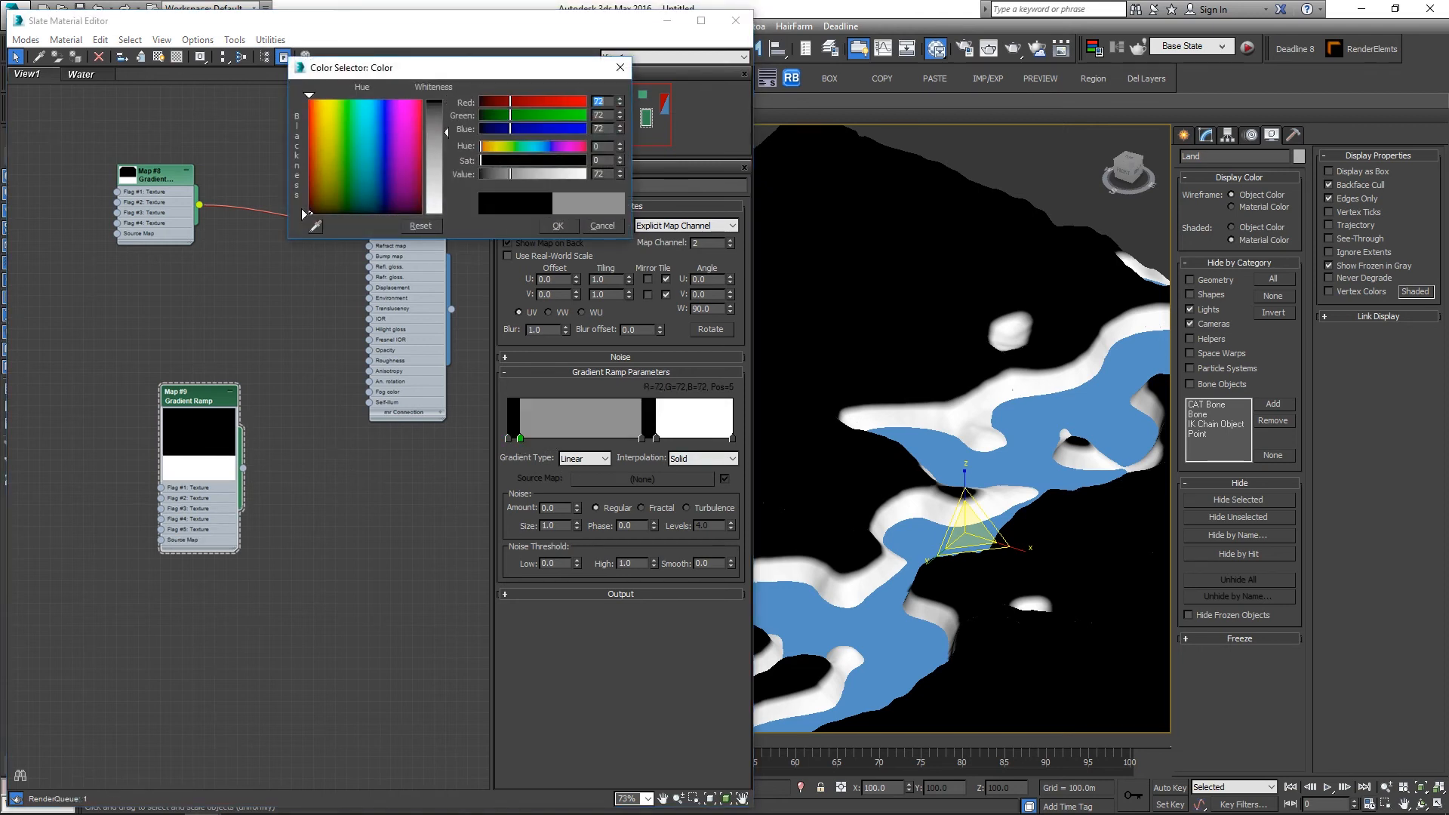
left_click(434, 140)
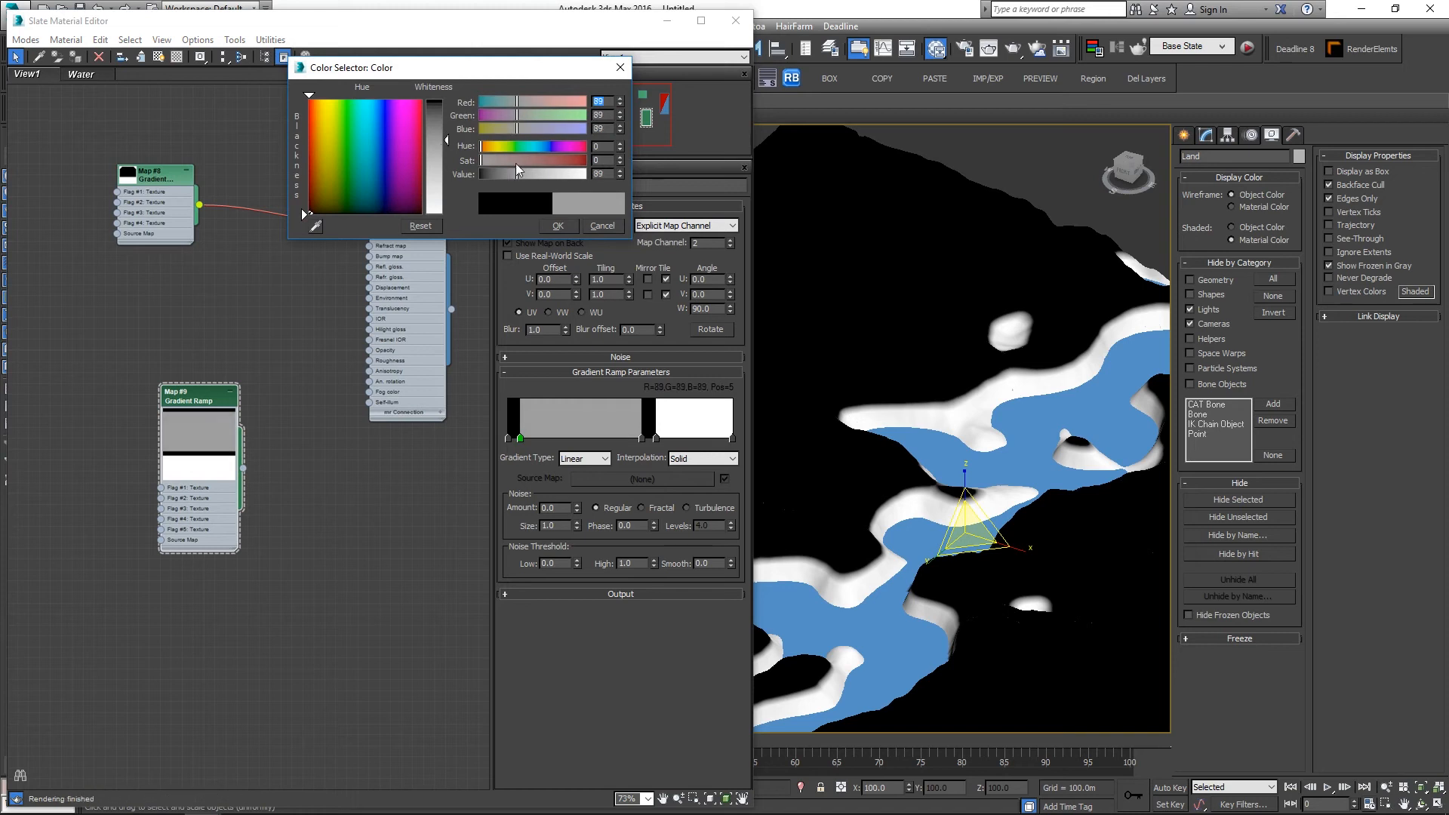
left_click(541, 439)
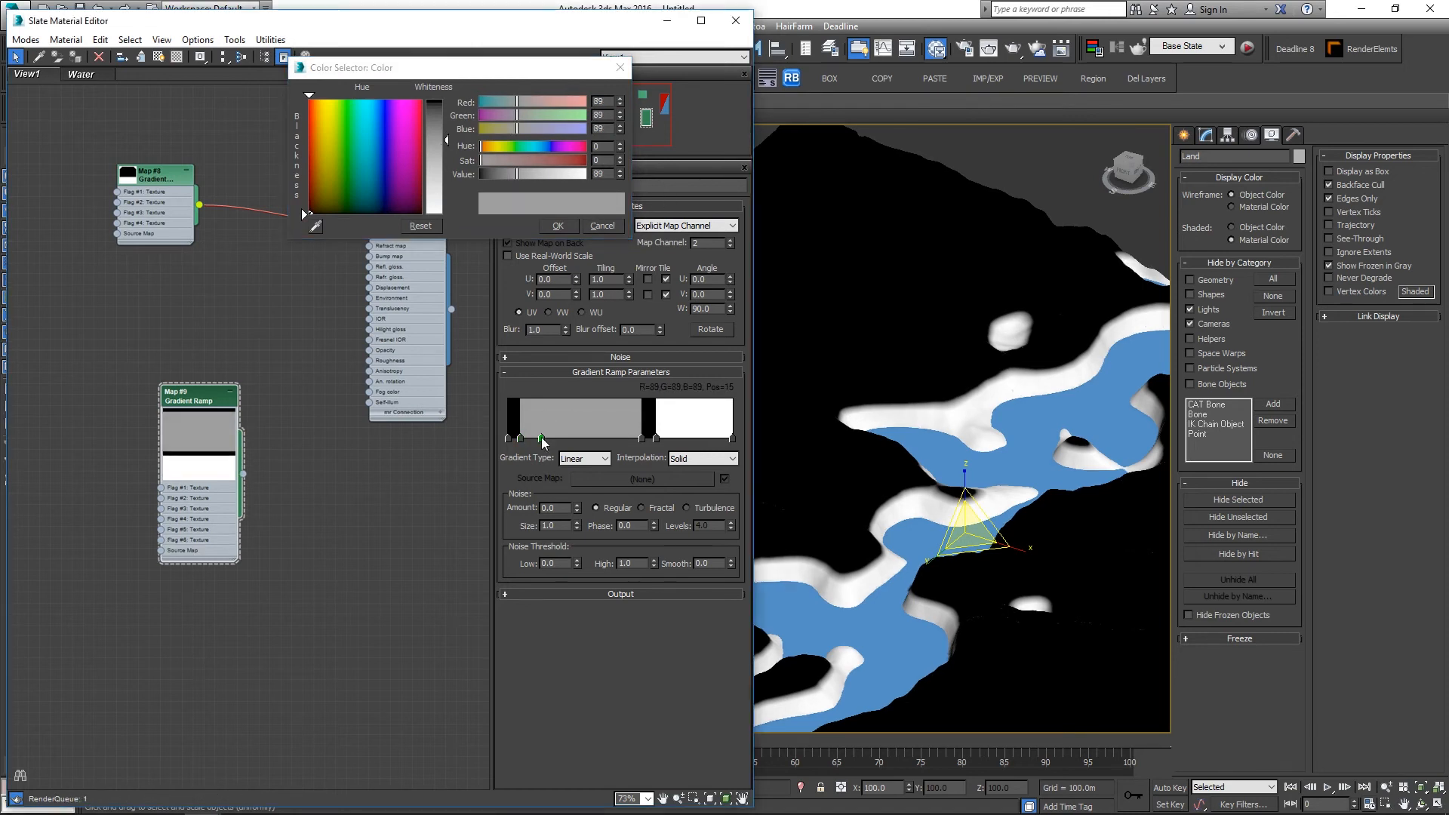
left_click_drag(440, 174, 441, 191)
left_click(438, 202)
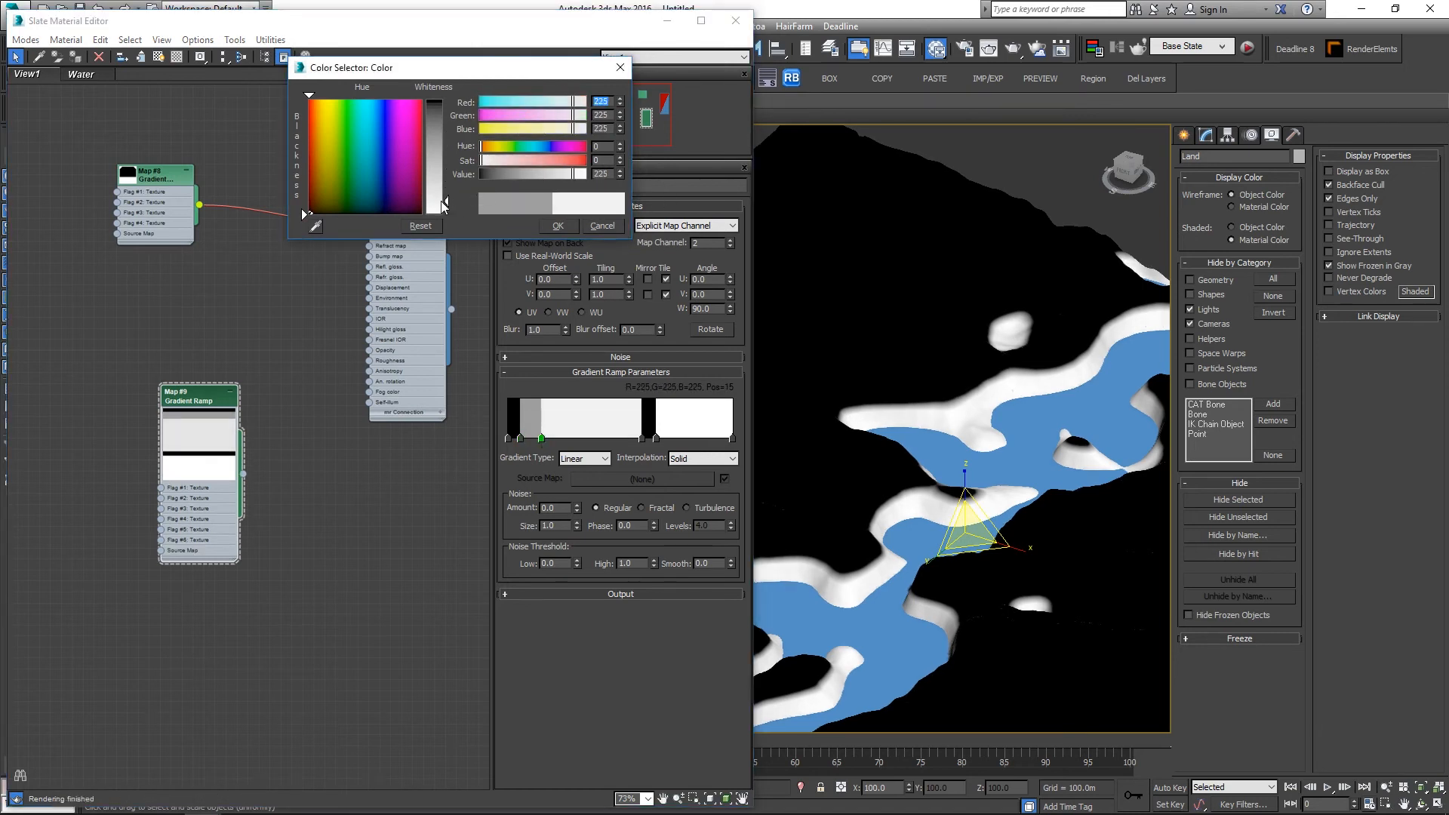
Step: Add a dark gray 22 flag at position 25, a gray 119 flag at position 32 and a black flag at position 38
left_click(565, 439)
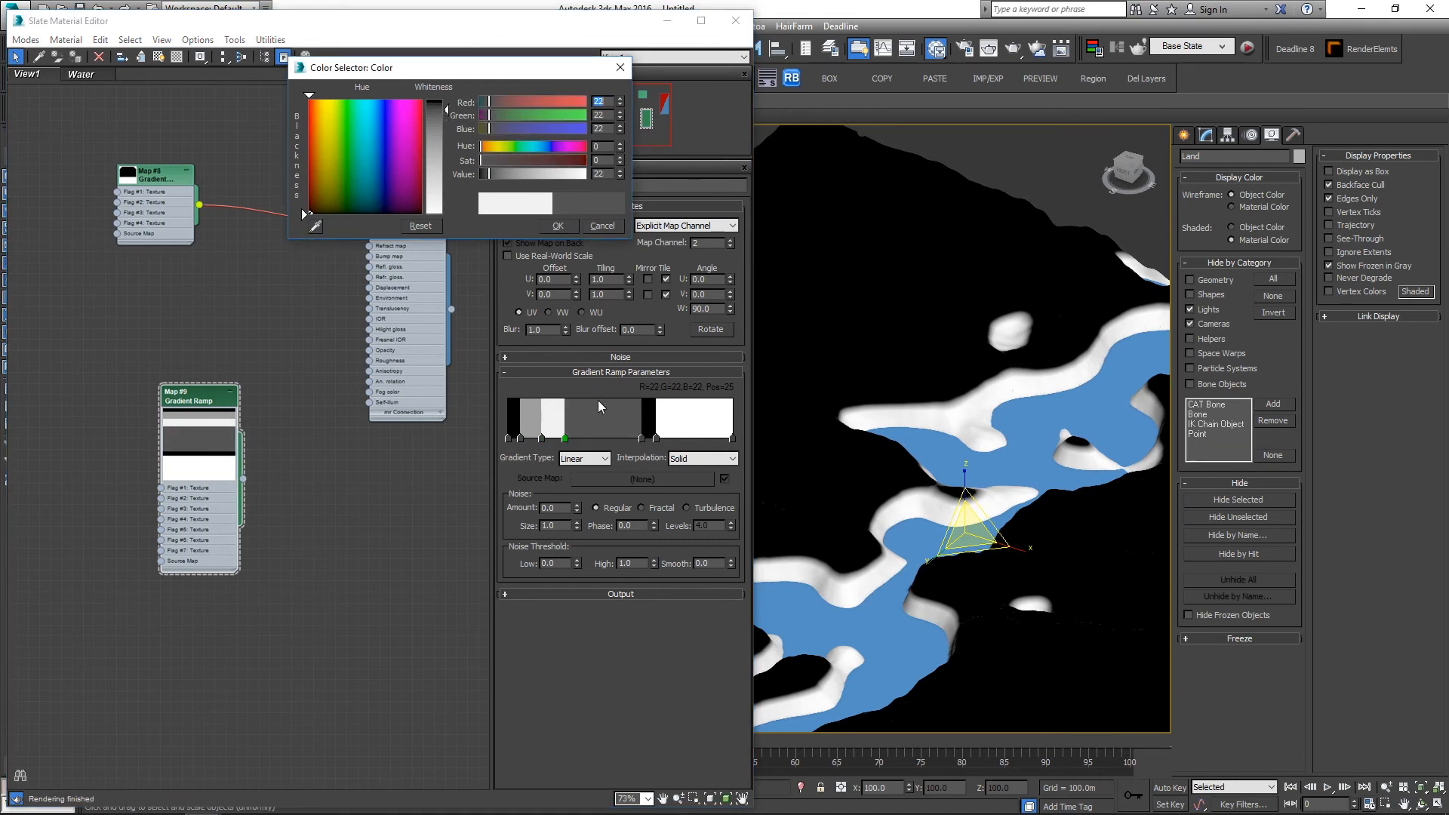
left_click(578, 437)
left_click_drag(443, 142, 442, 153)
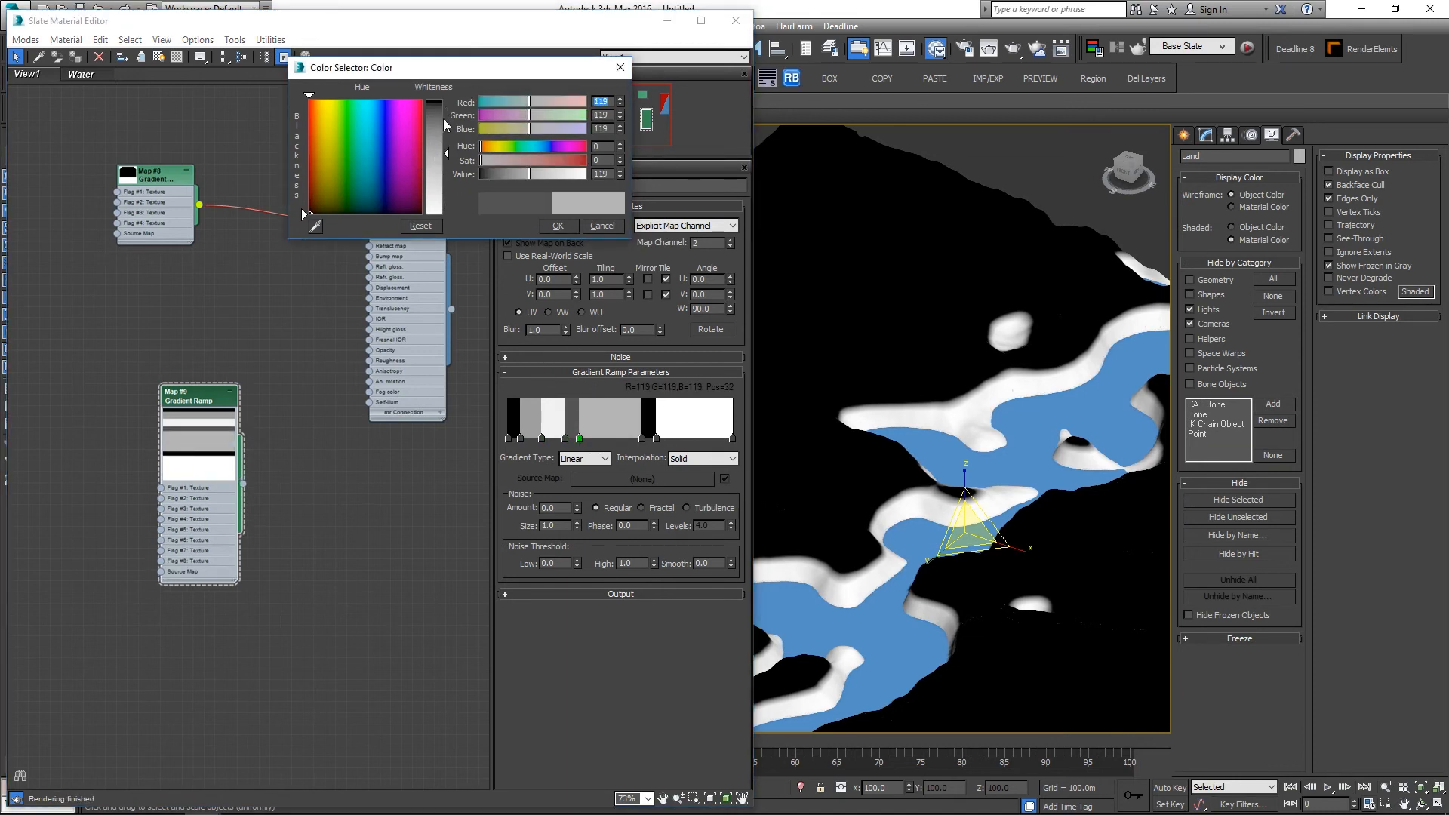
left_click(595, 439)
left_click_drag(446, 110, 445, 98)
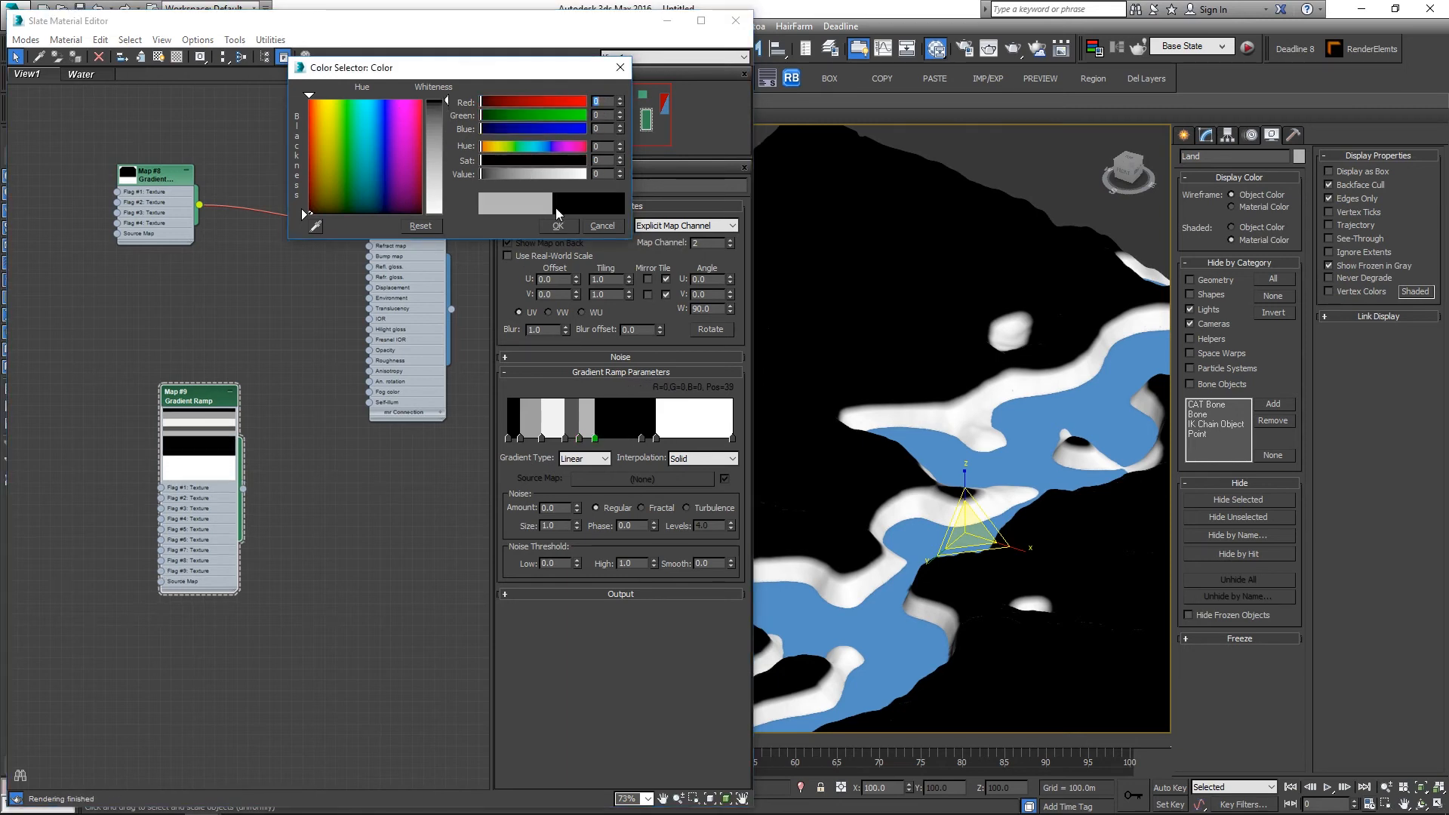
Step: Add white and light gray flags between the black flags at 38 and 60, and a dark gray 27 flag at position 78
left_click(611, 438)
mouse_move(445, 99)
left_mouse_down()
mouse_move(446, 214)
mouse_move(446, 111)
left_mouse_up()
left_click(626, 438)
left_click(685, 438)
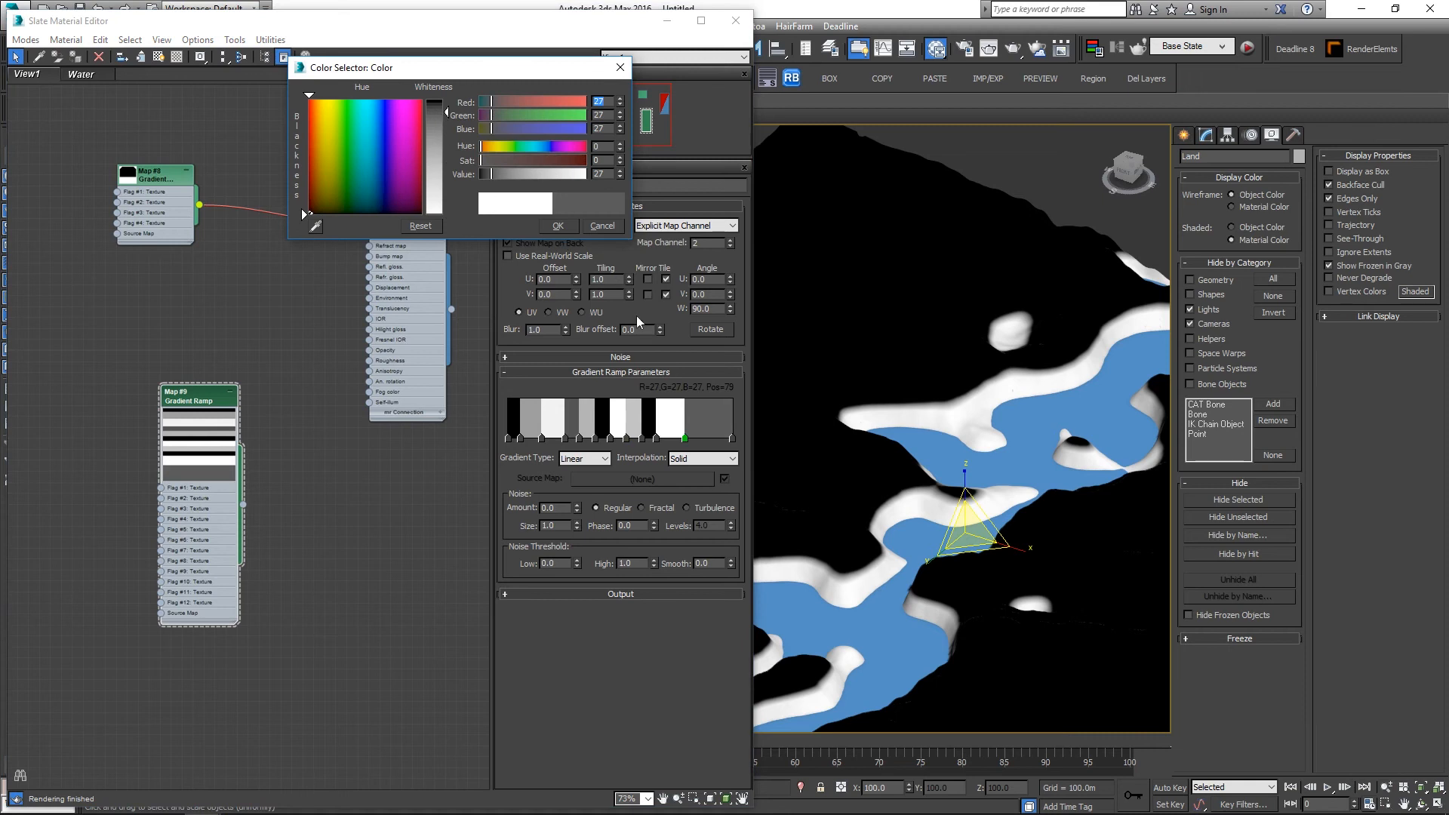
Step: Add a light gray flag at position 72, a black flag at position 89 and a gray 117 flag at position 94
left_click(669, 439)
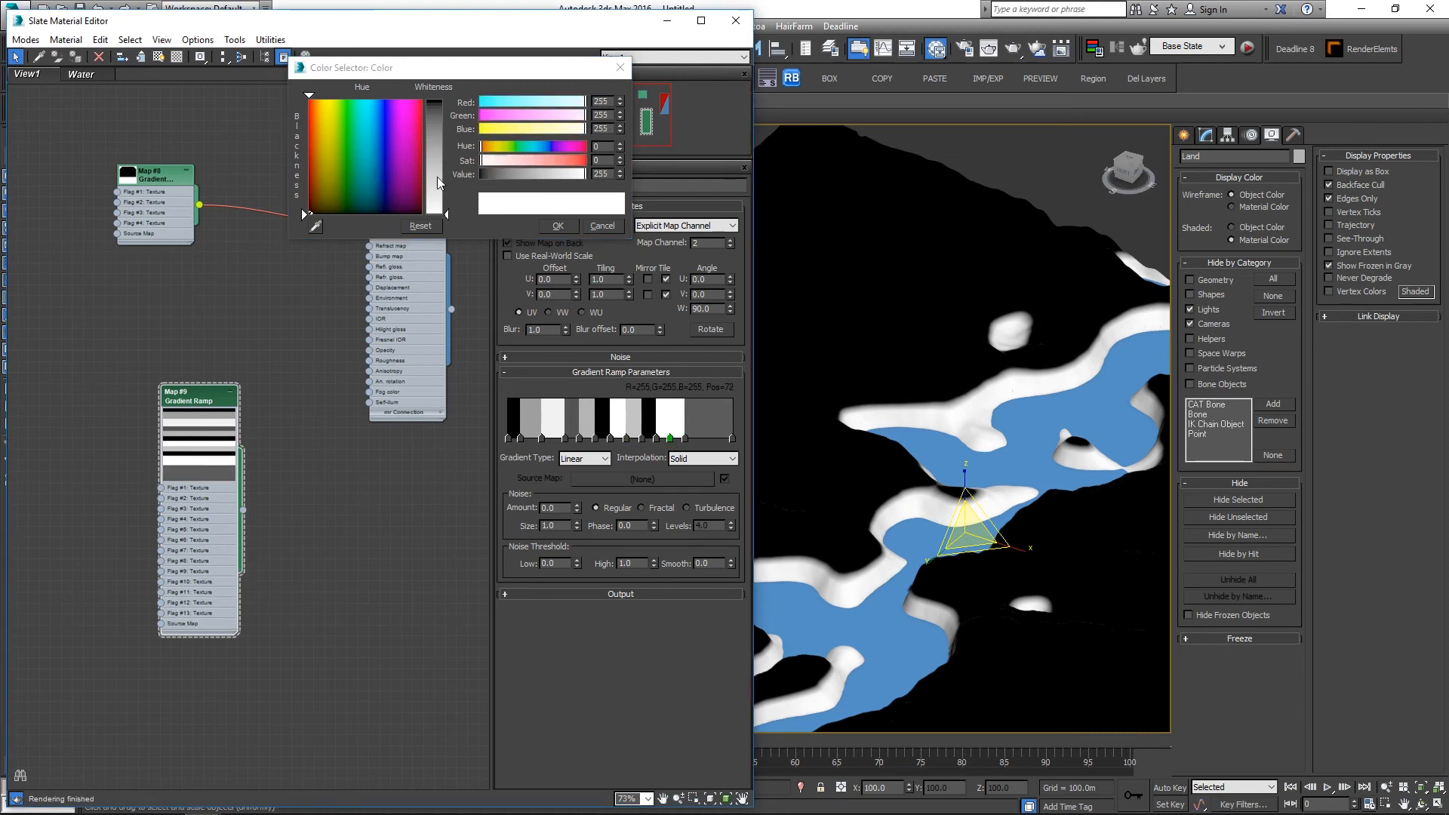
left_click_drag(437, 181, 443, 182)
left_click(708, 439)
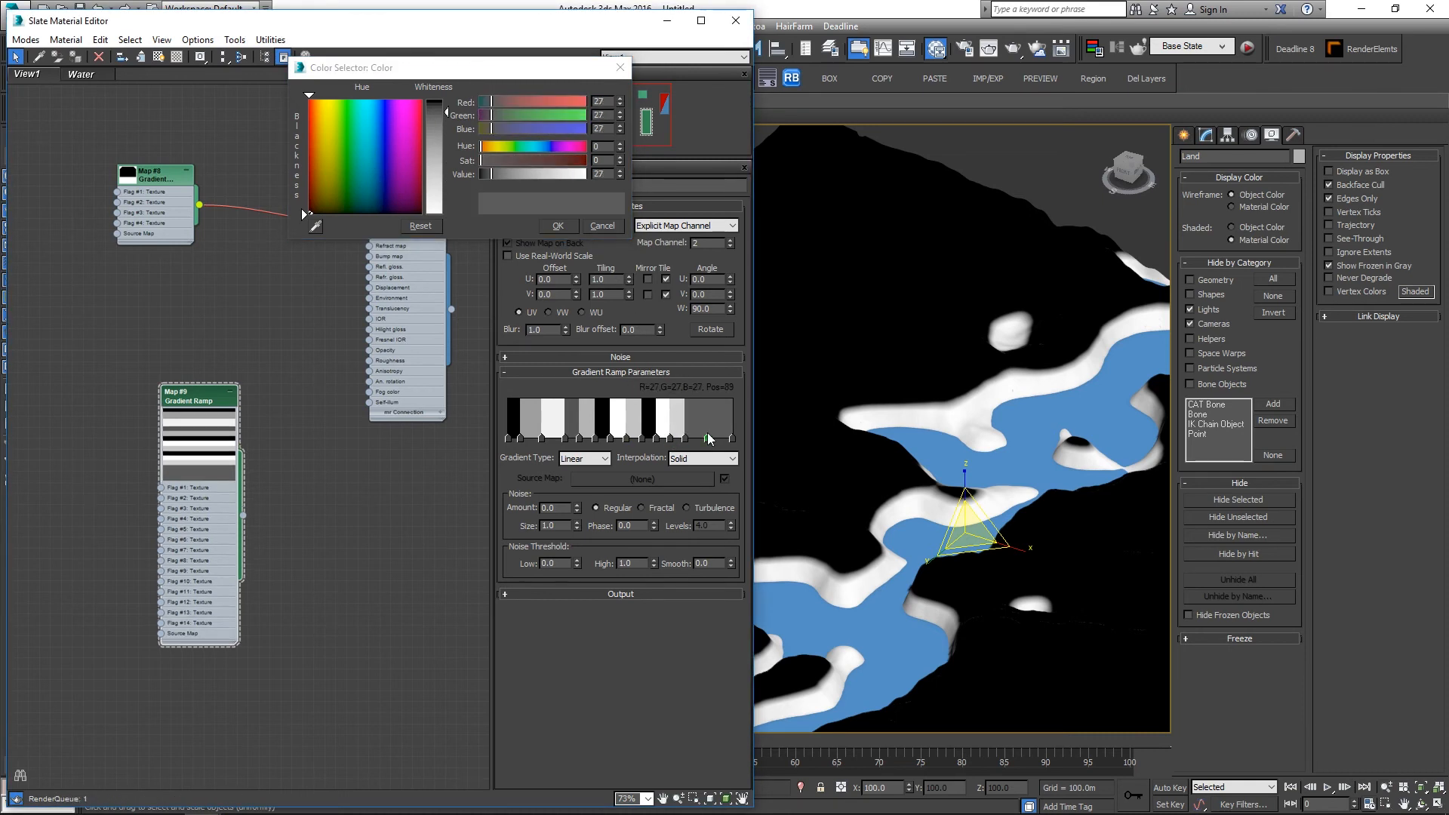
left_click_drag(443, 110, 444, 101)
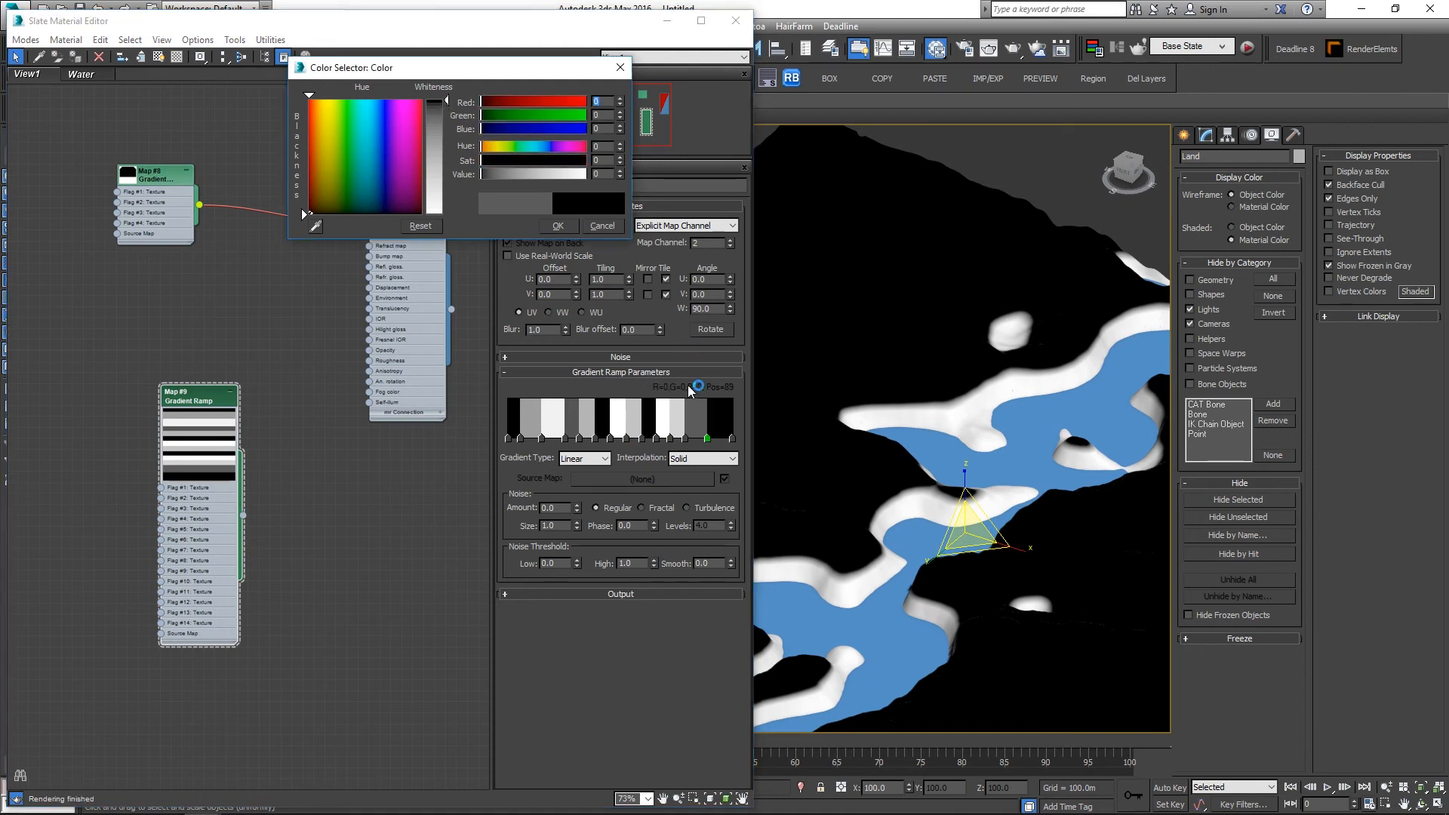
left_click(718, 434)
left_click(438, 153)
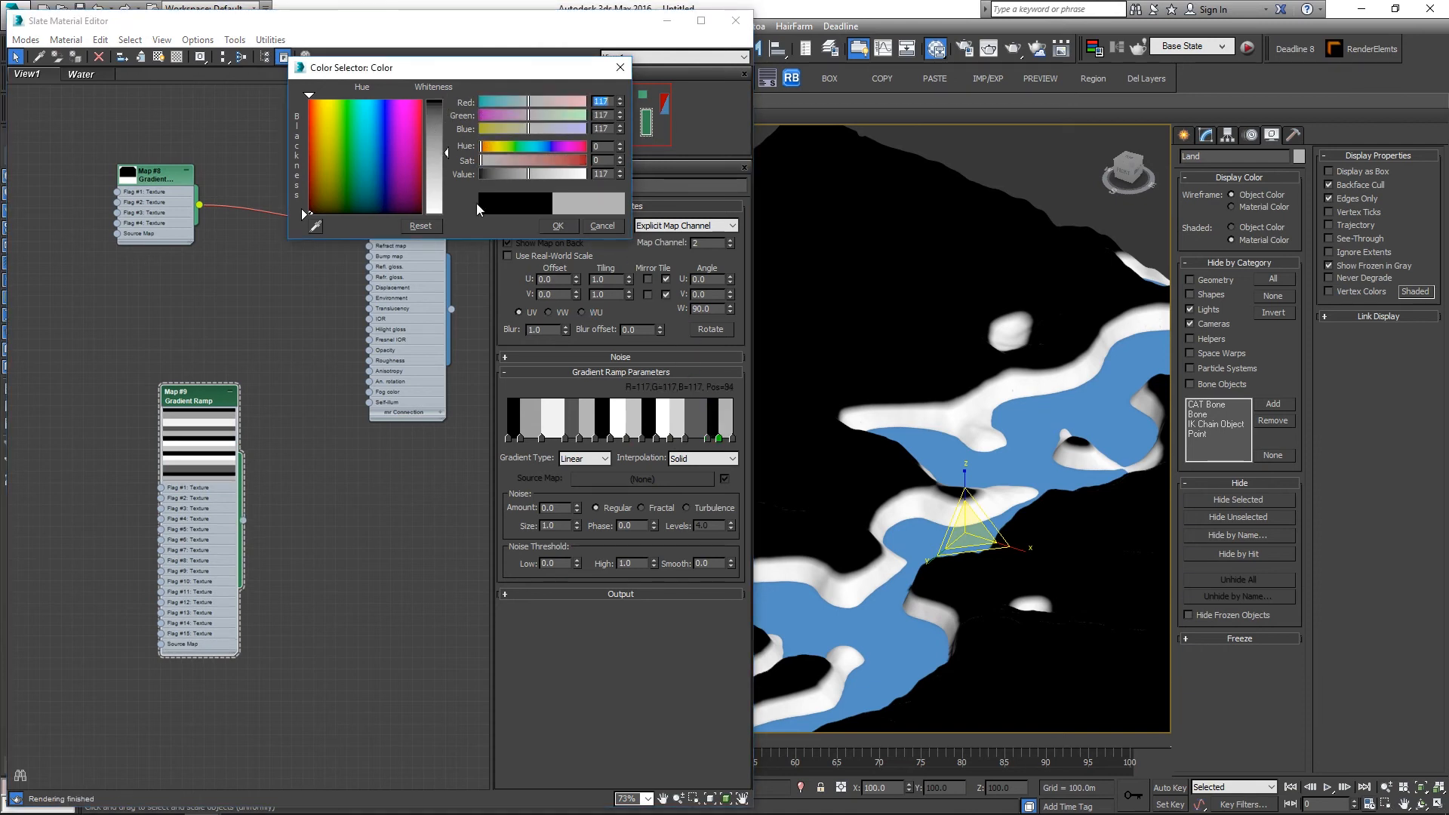
Step: Add a gray 65 flag at position 19 and a near-black 10 flag at position 9 of the copied ramp
left_click(568, 225)
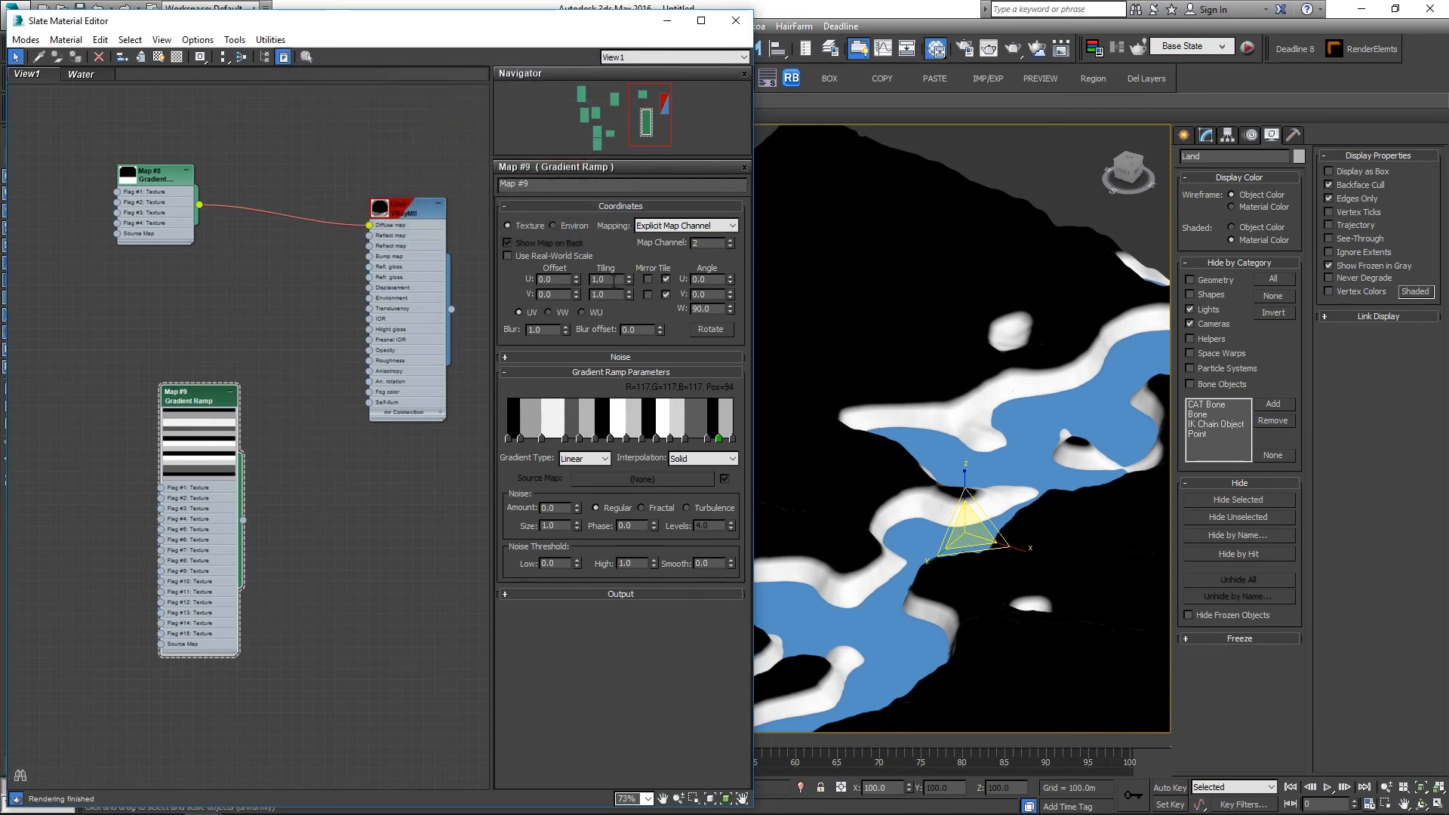
left_click(550, 440)
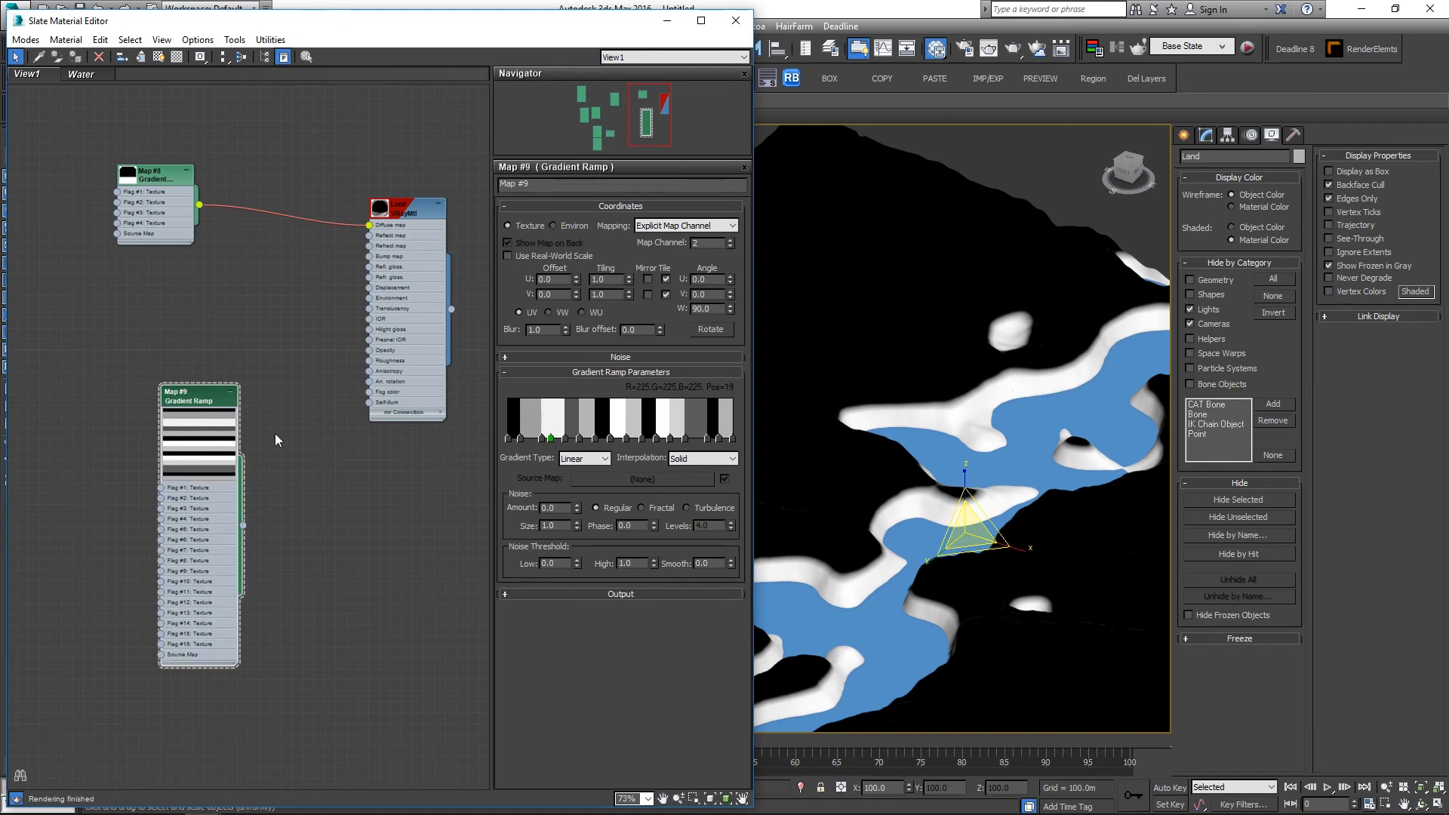
double_click(551, 439)
left_click_drag(439, 138, 442, 129)
left_click(558, 228)
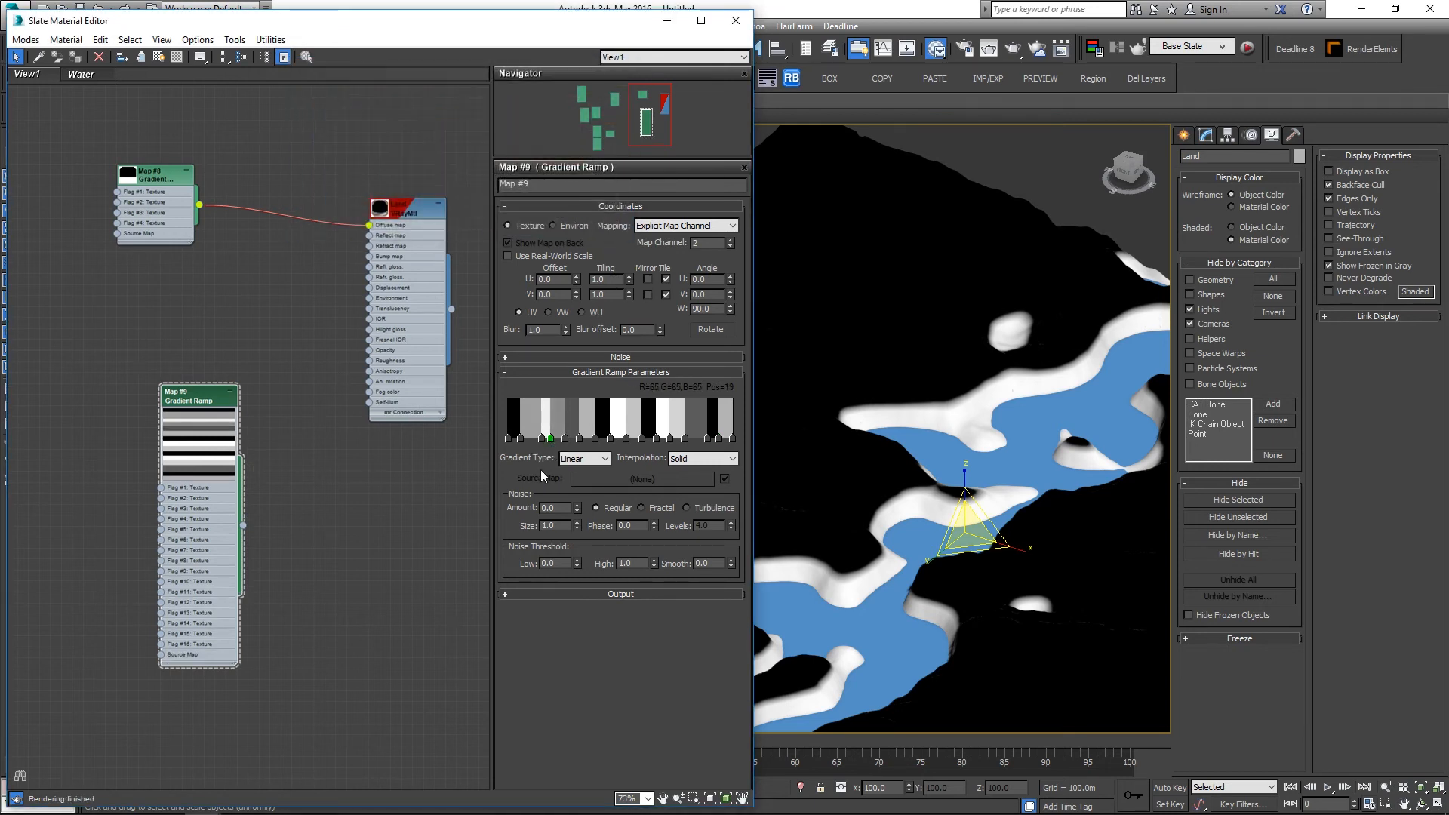
left_click(528, 439)
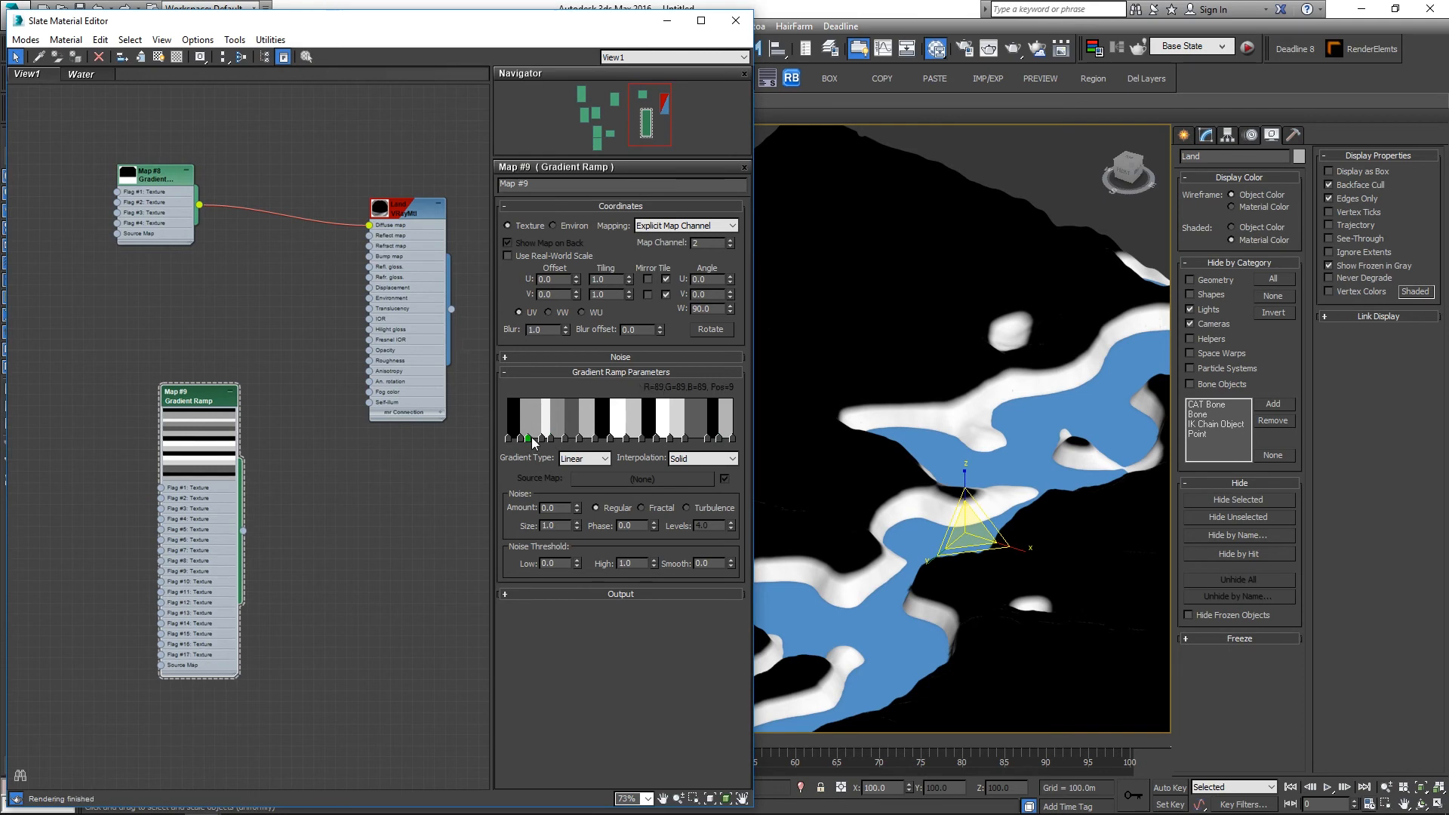
double_click(528, 440)
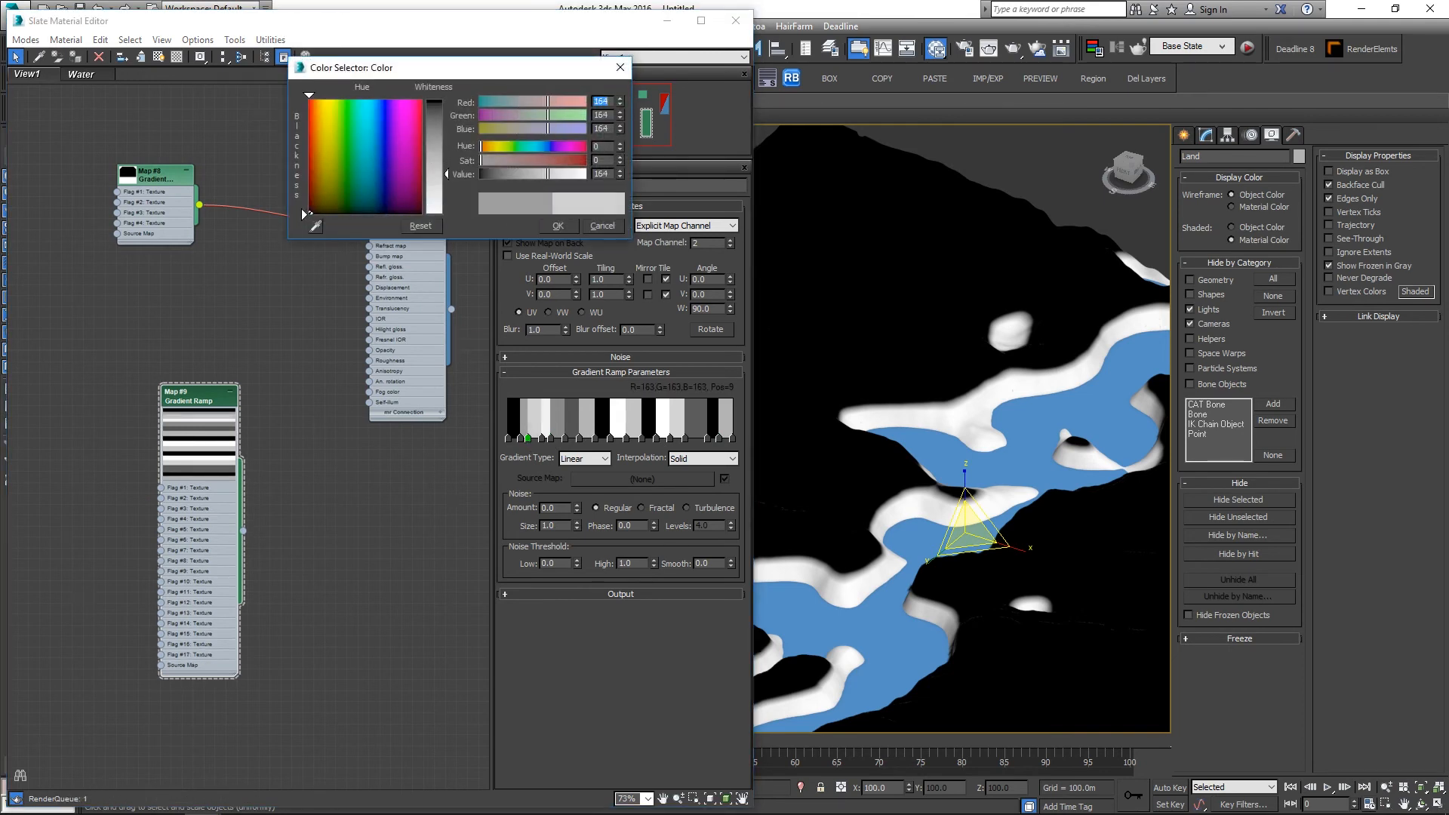
left_click_drag(432, 186, 431, 105)
left_click(557, 225)
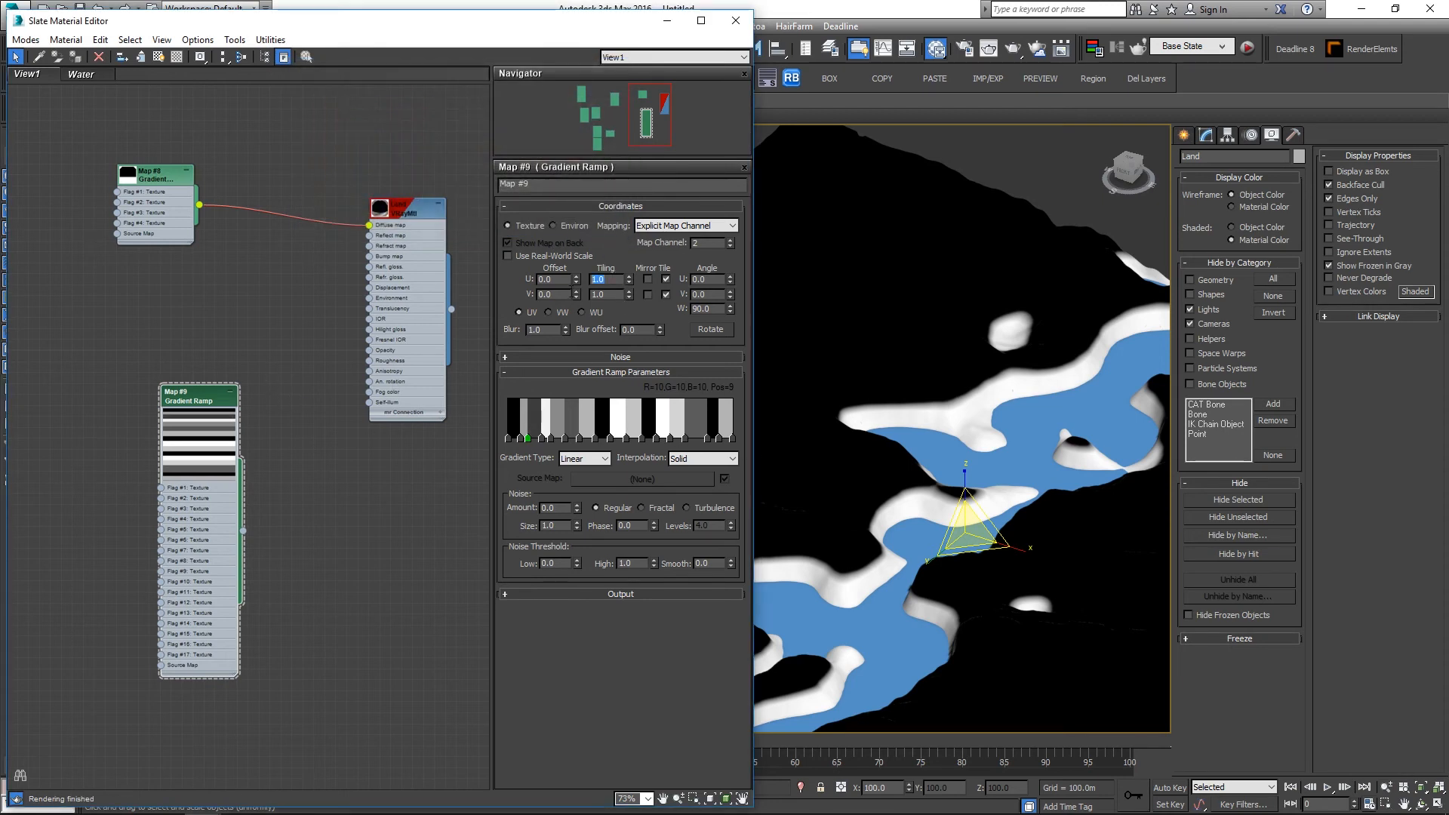
Step: Try tiling values for the striped gradient ramp, ending with a U tiling of 3
type("2")
key("Return")
type("4")
key("Return")
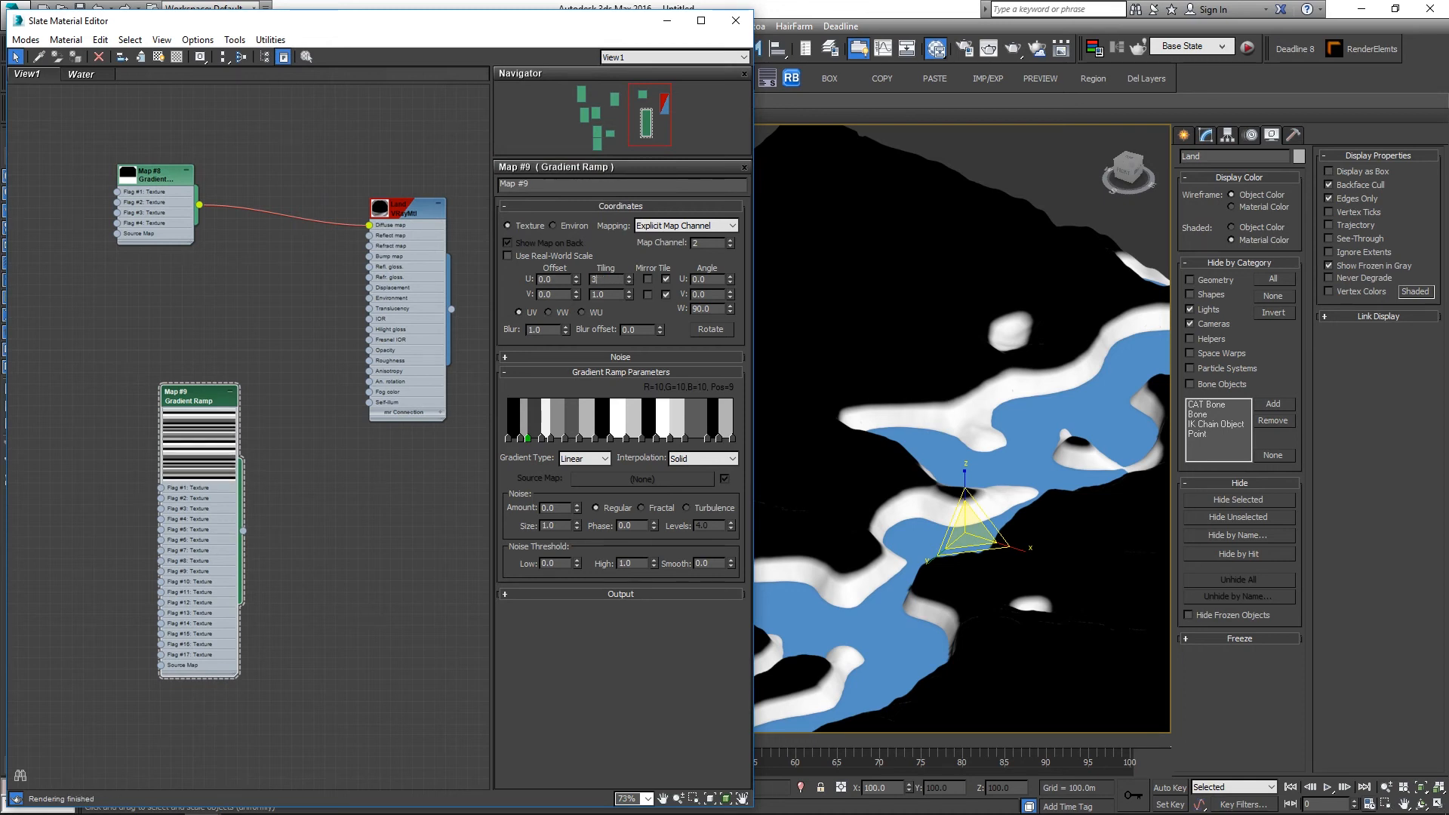
key("Return")
Step: Connect the striped gradient ramp to the Land material's diffuse map and examine the bands on the terrain
left_click_drag(163, 381, 120, 371)
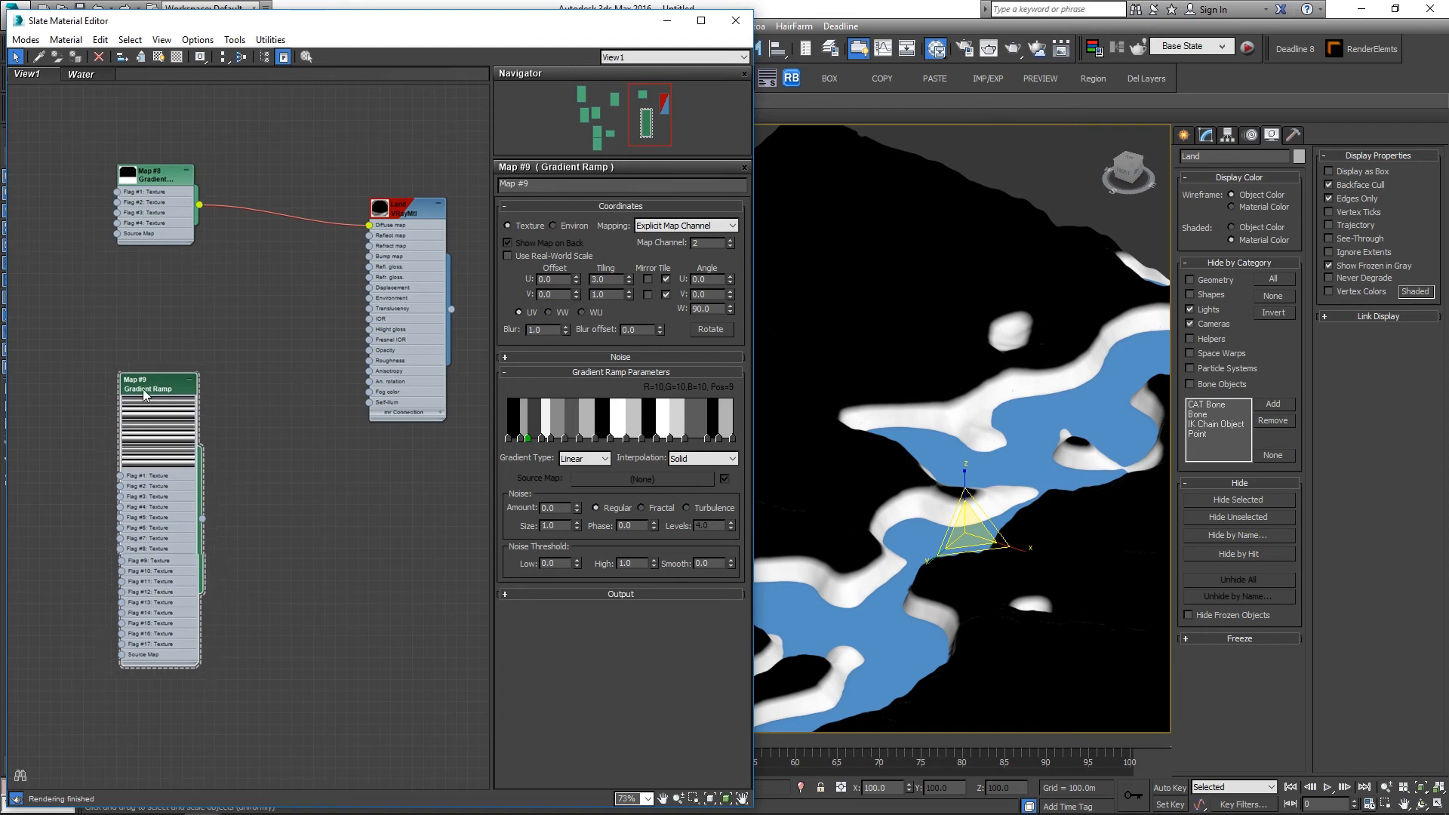
left_click_drag(160, 400, 182, 400)
mouse_move(279, 333)
middle_mouse_down()
mouse_move(248, 307)
mouse_move(306, 344)
middle_mouse_up()
scroll(247, 307, "down", 1)
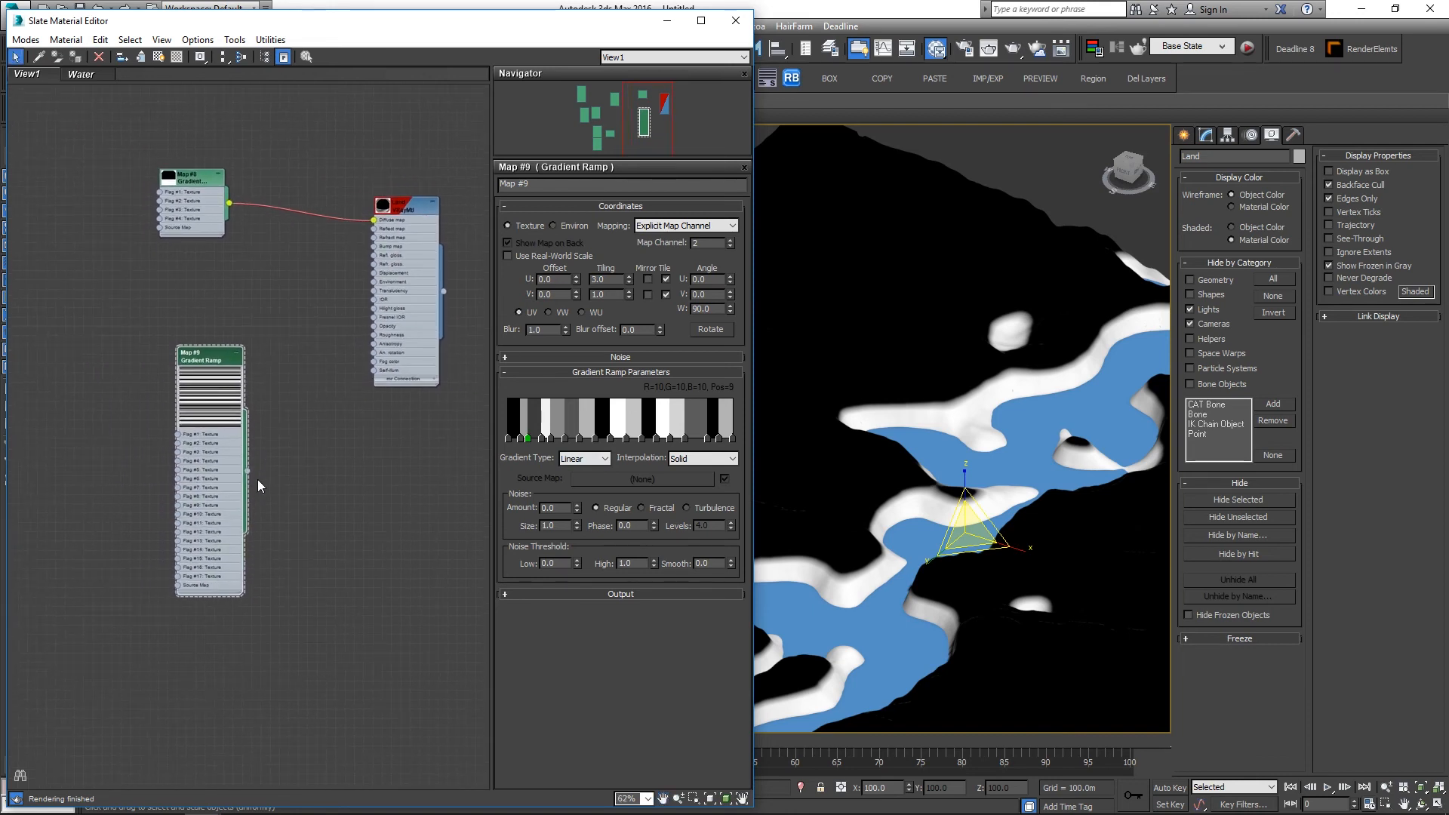
left_click_drag(247, 469, 374, 220)
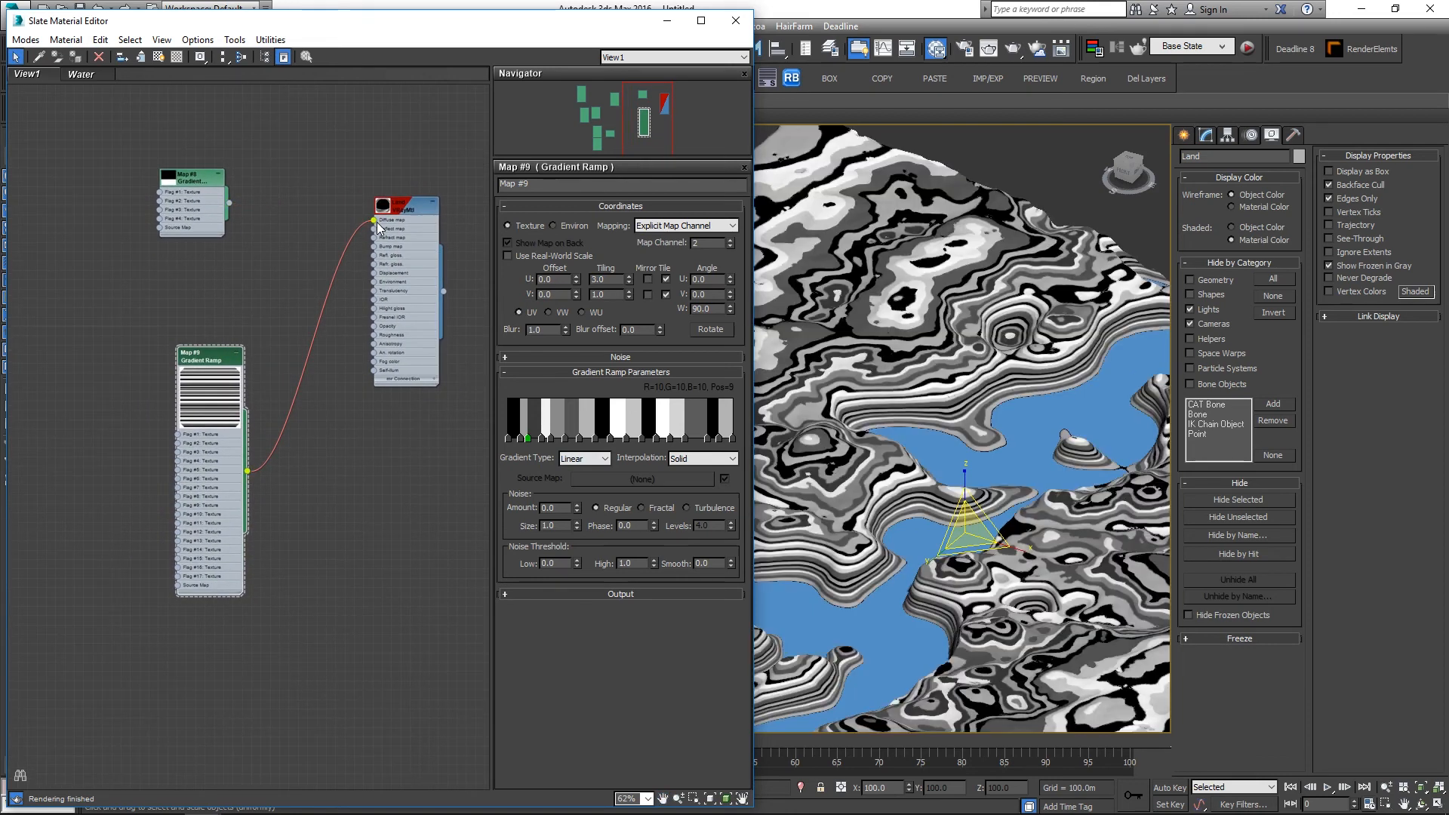
middle_click_drag(1091, 525, 1068, 498, "alt")
scroll(837, 570, "up", 3)
scroll(830, 564, "up", 3)
scroll(921, 504, "down", 6)
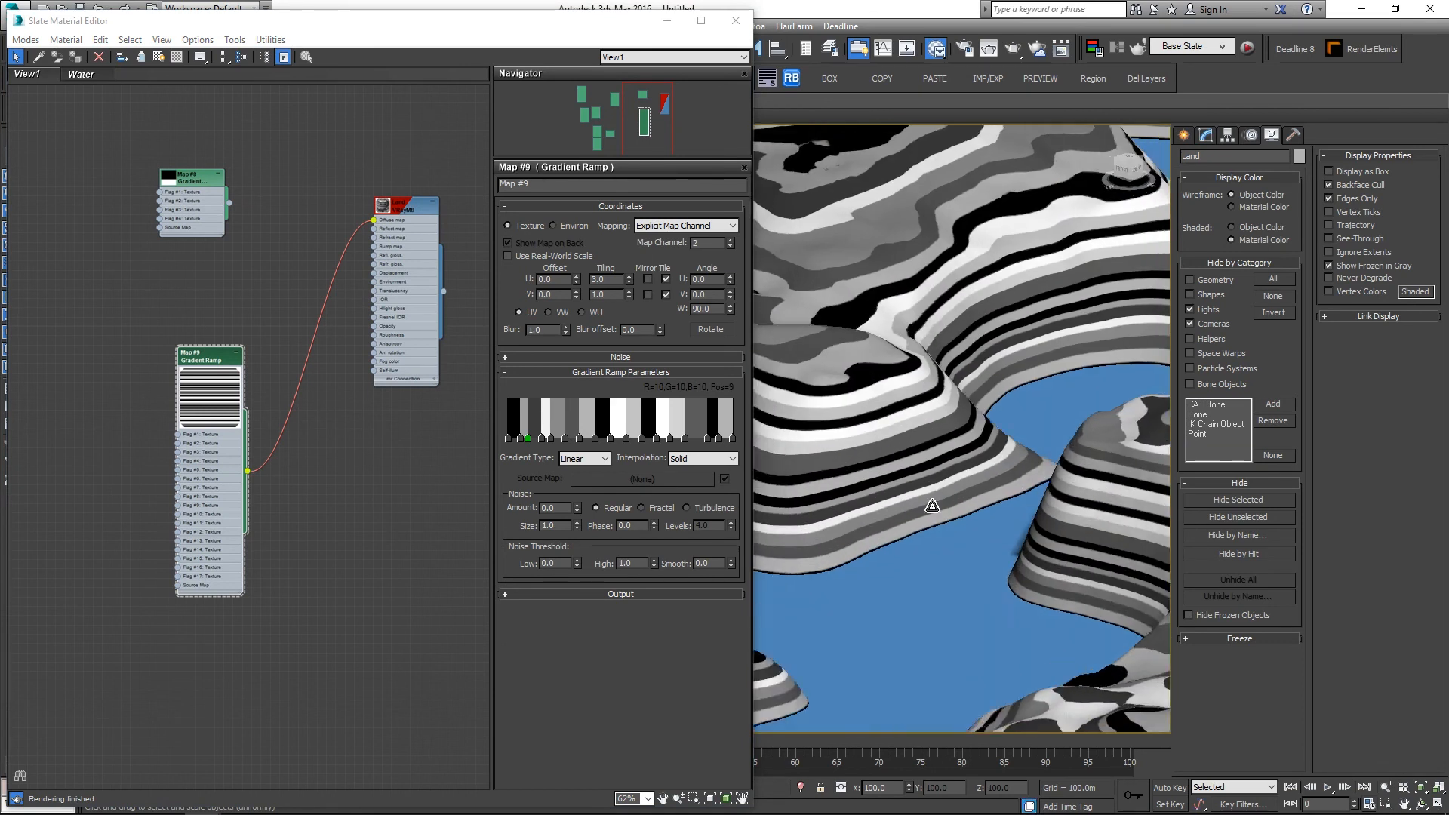
middle_click_drag(925, 497, 913, 476, "alt")
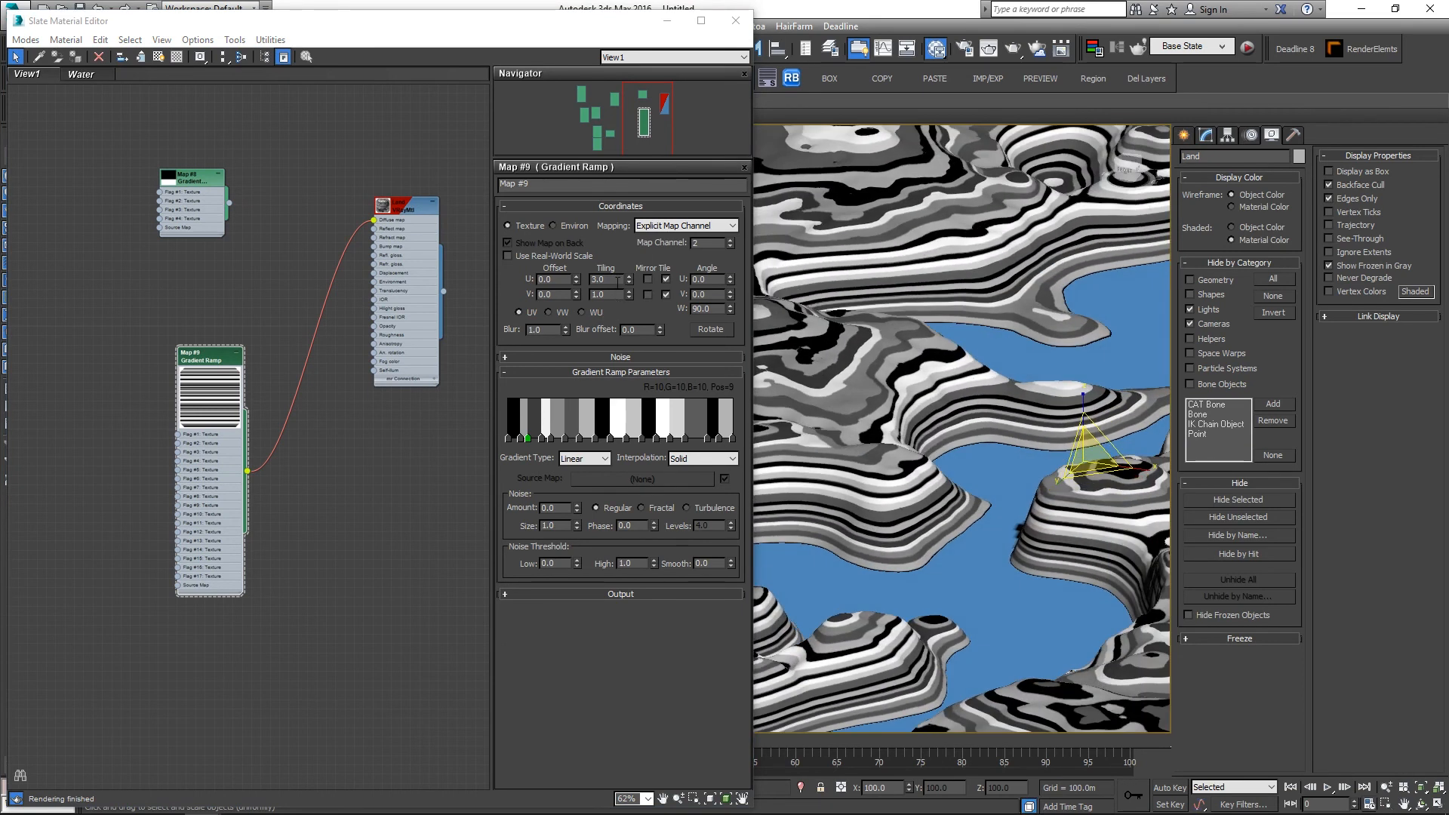
Step: Set the striped ramp's U tiling to 6 and inspect the band density on the river banks
double_click(593, 280)
type("6")
key("Return")
middle_click_drag(968, 499, 906, 514, "alt")
scroll(905, 514, "down", 4)
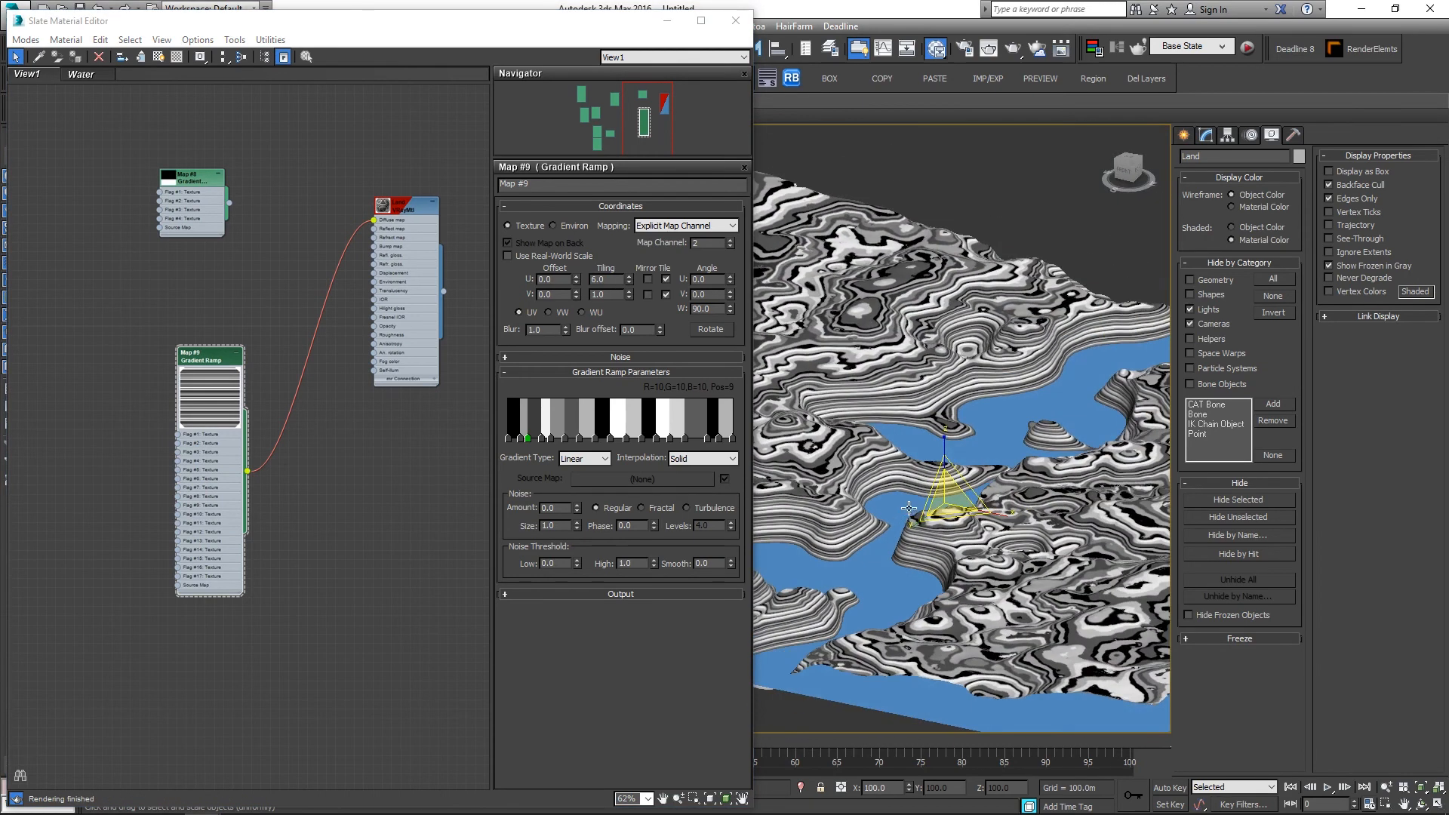
scroll(905, 479, "up", 5)
scroll(1012, 469, "down", 5)
middle_click_drag(1012, 469, 834, 479)
scroll(1020, 443, "up", 5)
scroll(1056, 419, "up", 5)
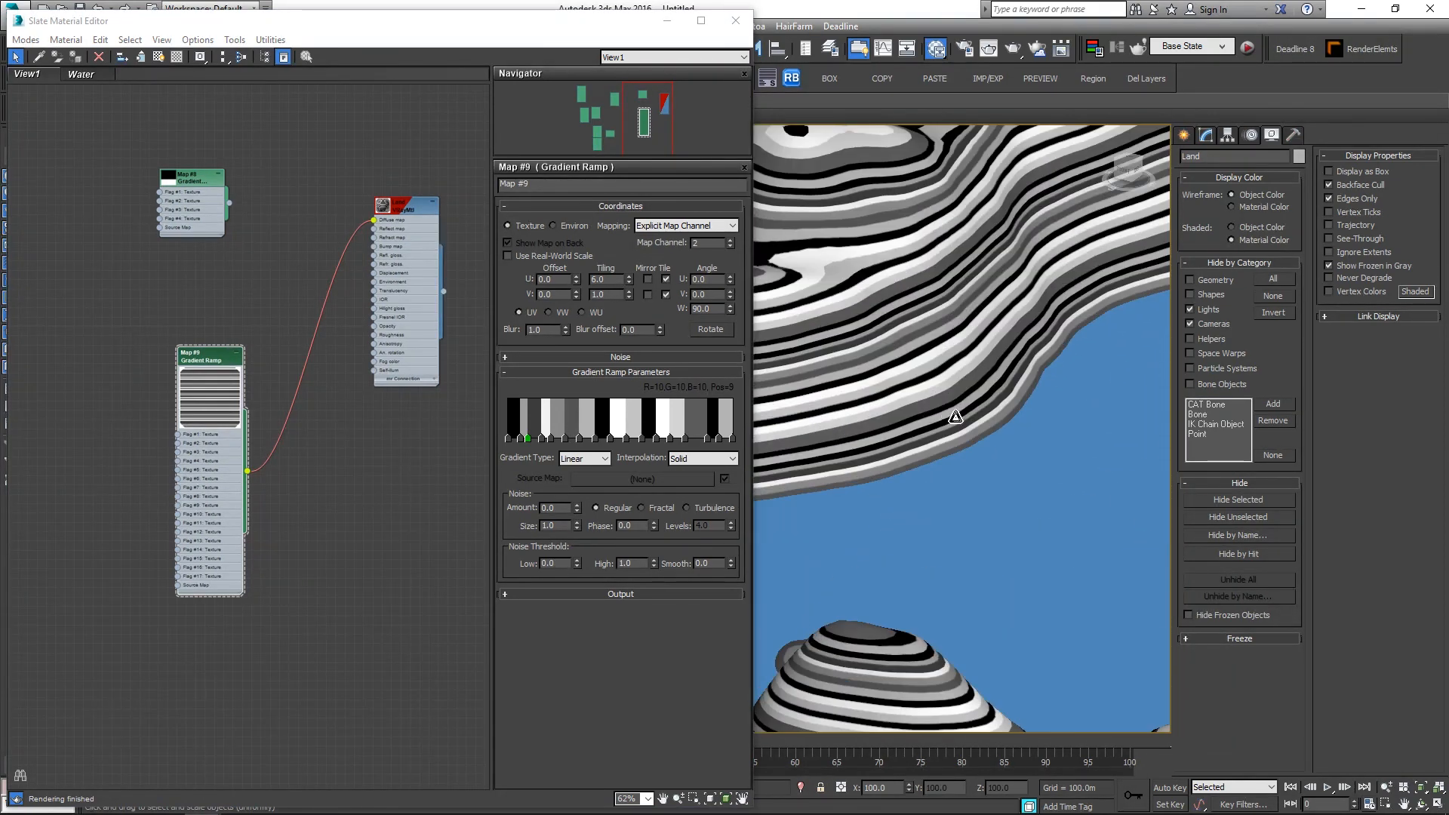
Step: Set the striped ramp's U tiling to 12 and check the bands across the terrain
double_click(600, 279)
type("12")
key("Return")
scroll(943, 387, "down", 4)
mouse_move(943, 387)
middle_mouse_down("alt")
mouse_move(966, 397)
mouse_move(987, 363)
mouse_move(932, 360)
mouse_move(935, 385)
middle_mouse_up("alt")
scroll(967, 398, "down", 5)
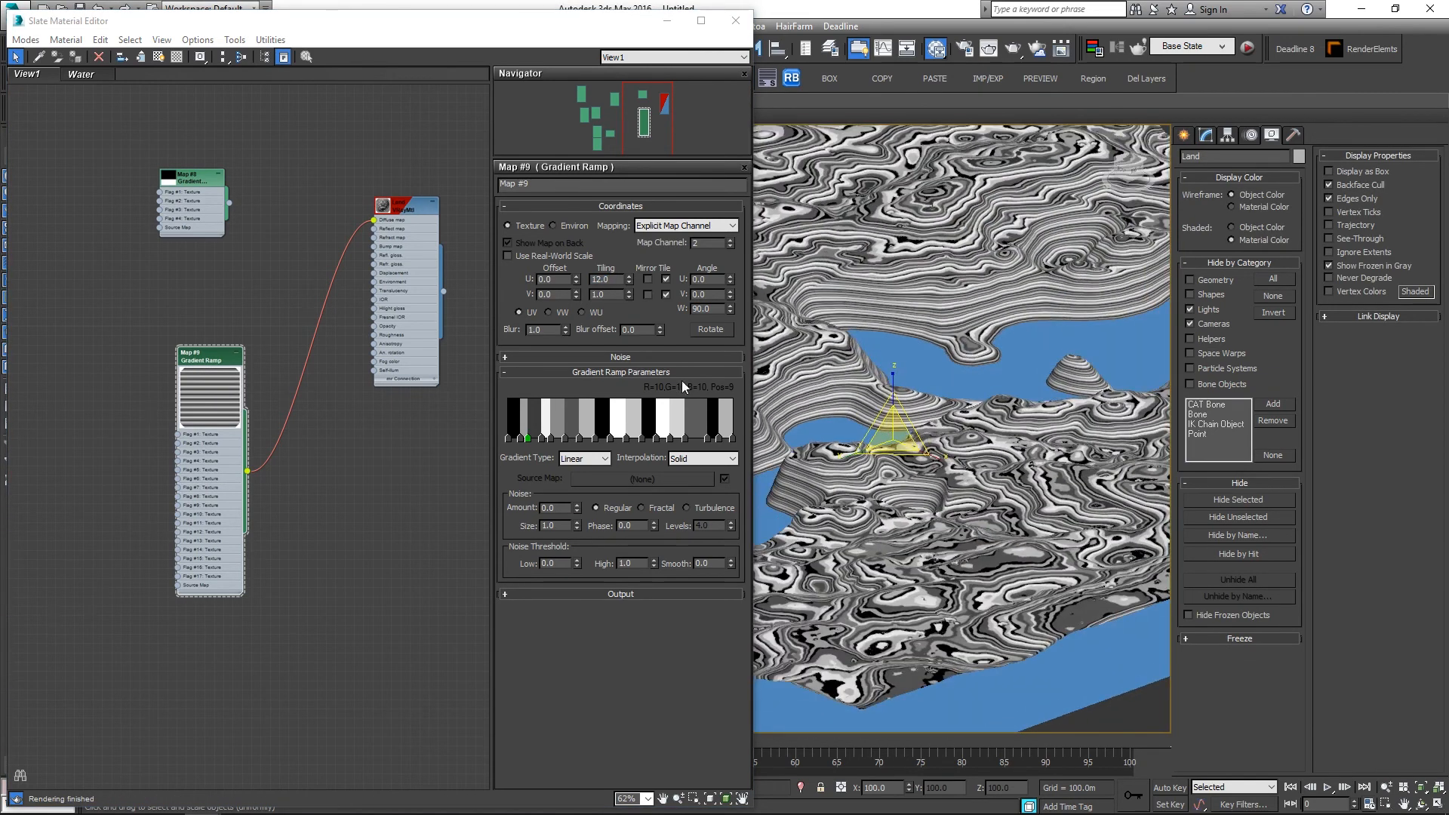
Step: Add a standard Mix map to the material graph and move the Land material node aside to make room
left_click_drag(192, 365, 173, 357)
middle_click_drag(338, 437, 294, 426)
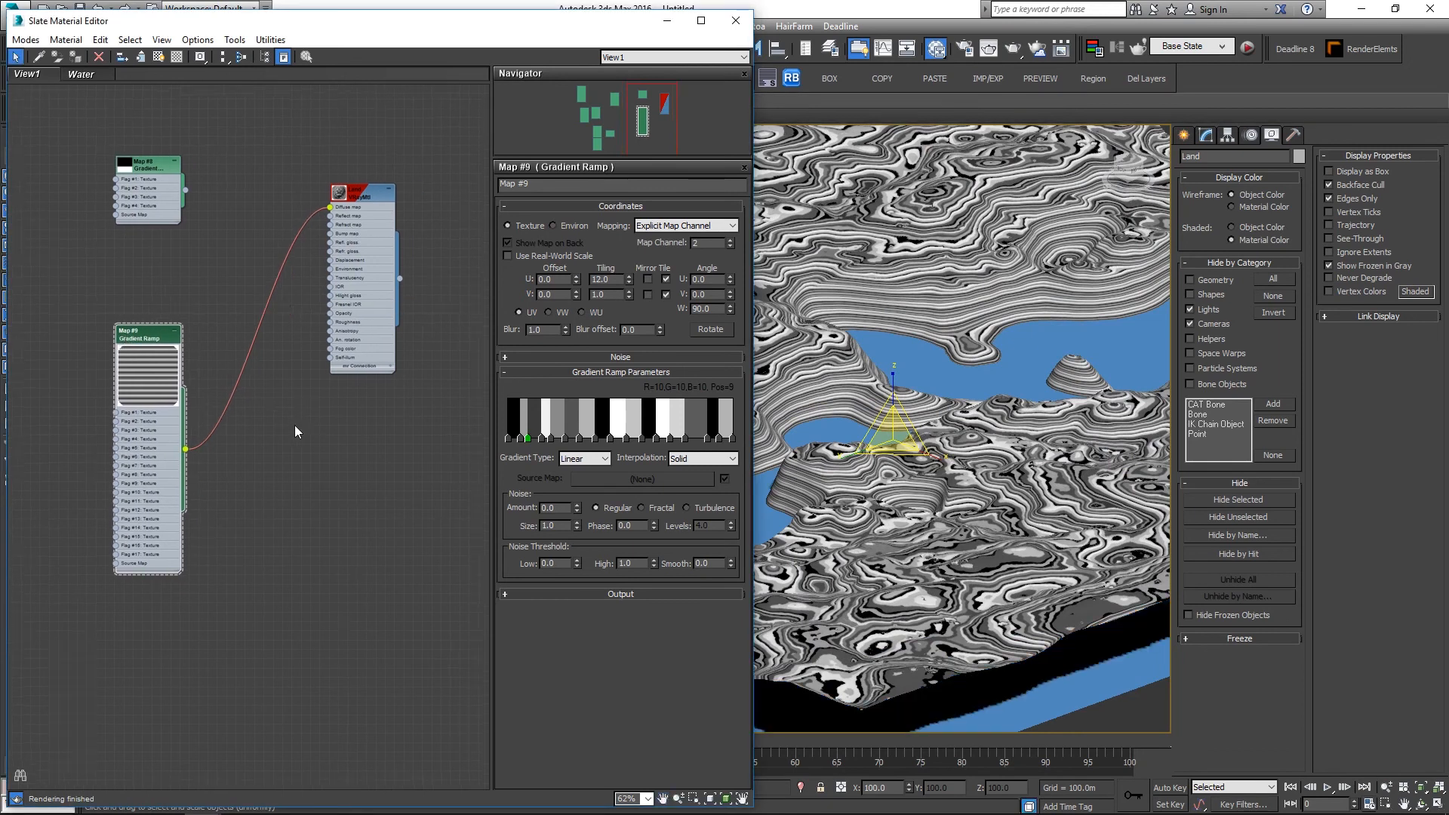
scroll(295, 427, "down", 1)
right_click(326, 487)
mouse_move(385, 519)
mouse_move(514, 515)
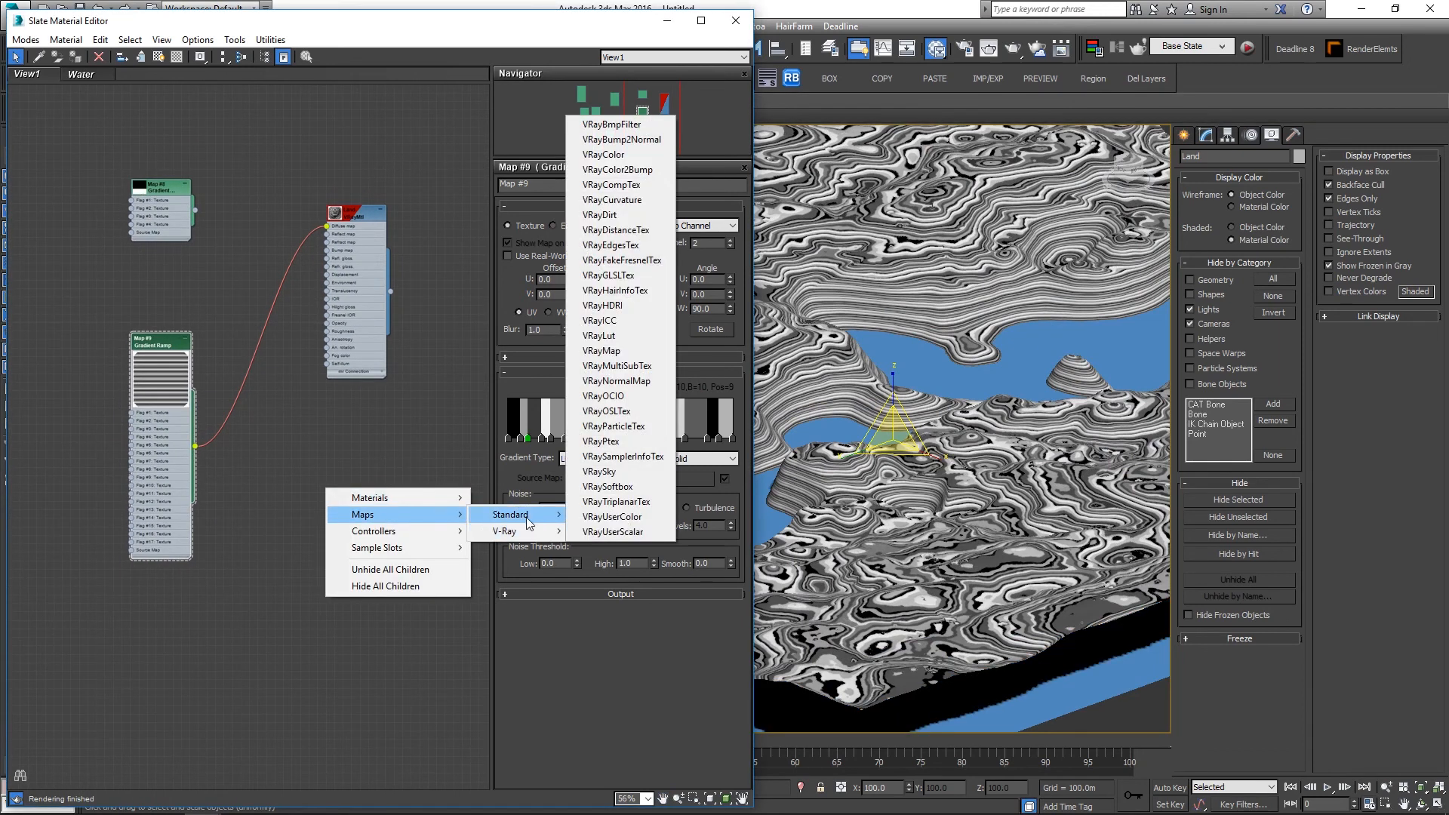
left_click(608, 443)
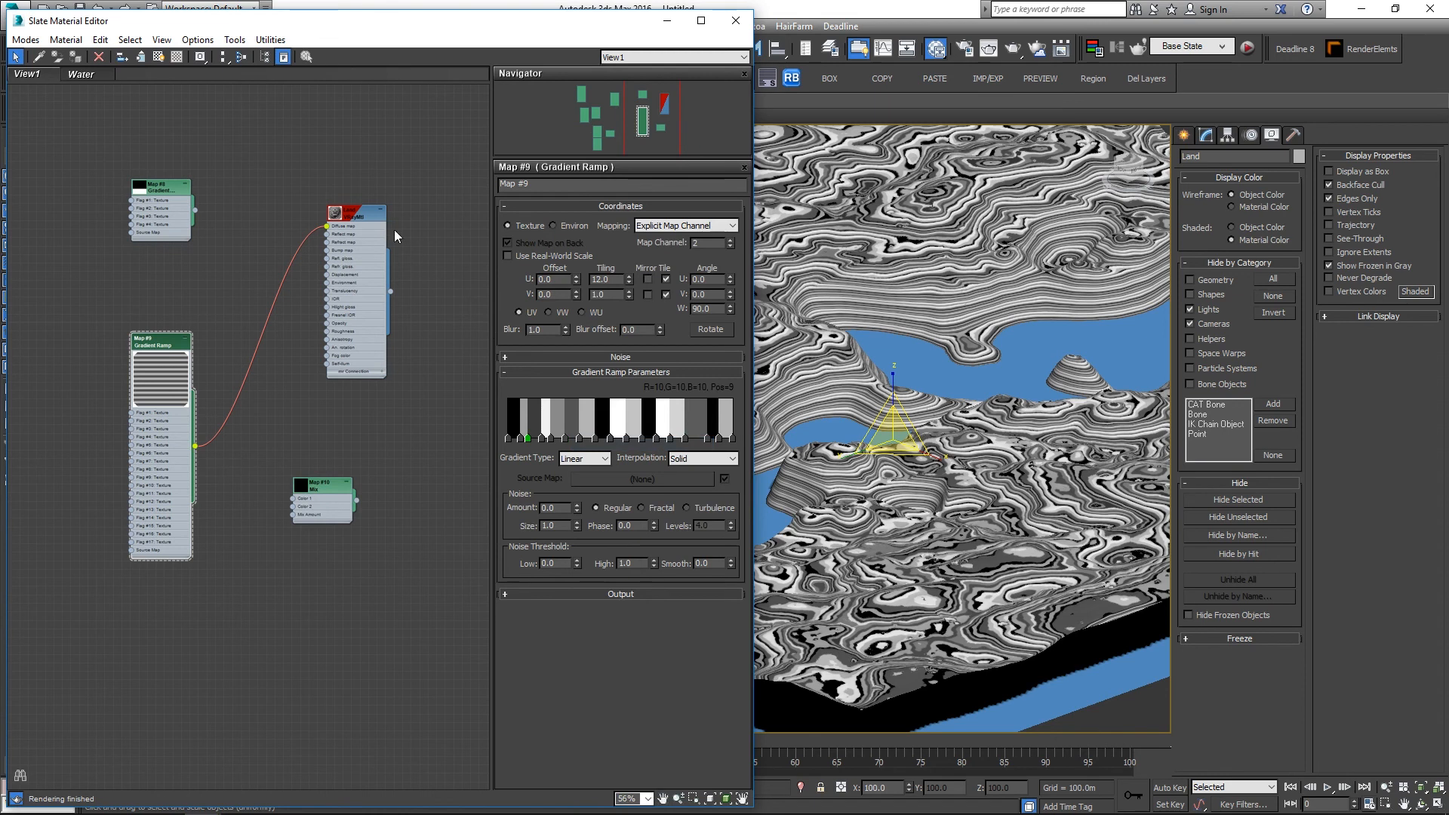
left_click_drag(360, 236, 469, 228)
Step: Wire the black-and-white ramp into Mix Amount, the striped ramp into Color 2, and the Mix map into the Land material's diffuse map
left_click_drag(320, 486, 293, 200)
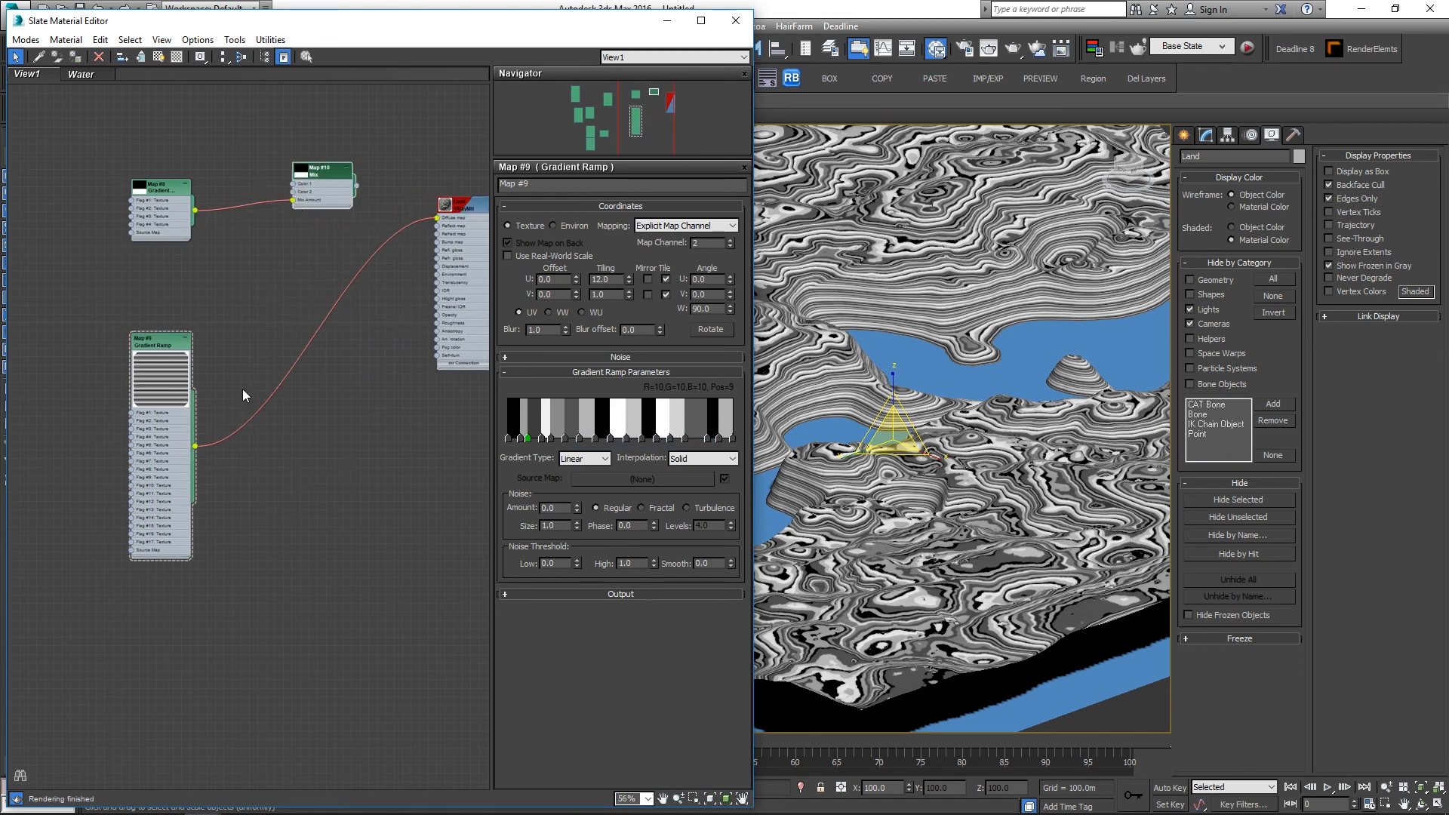
left_click_drag(267, 263, 438, 219)
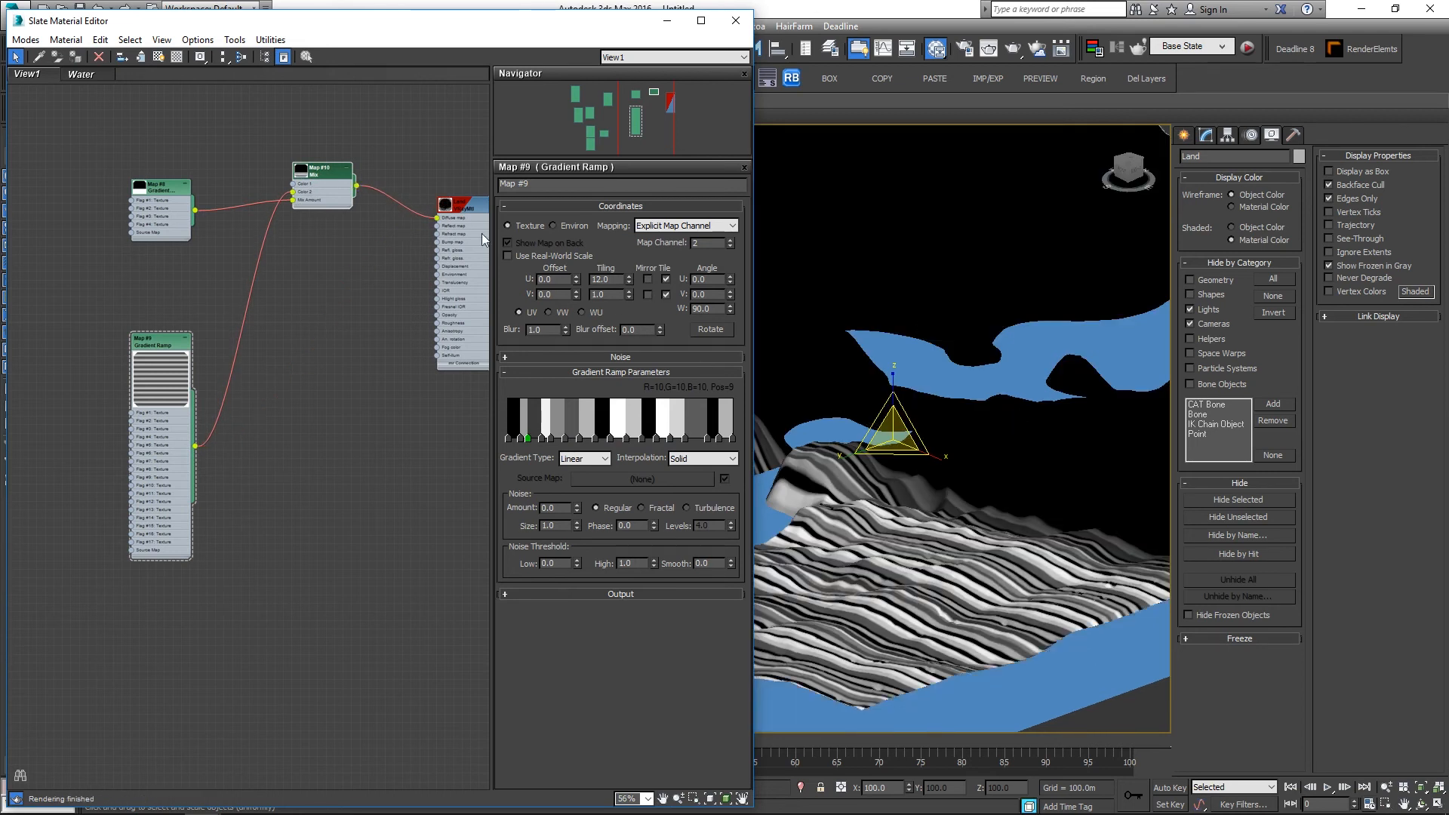
left_click_drag(326, 181, 327, 291)
middle_click_drag(1096, 478, 983, 519, "alt")
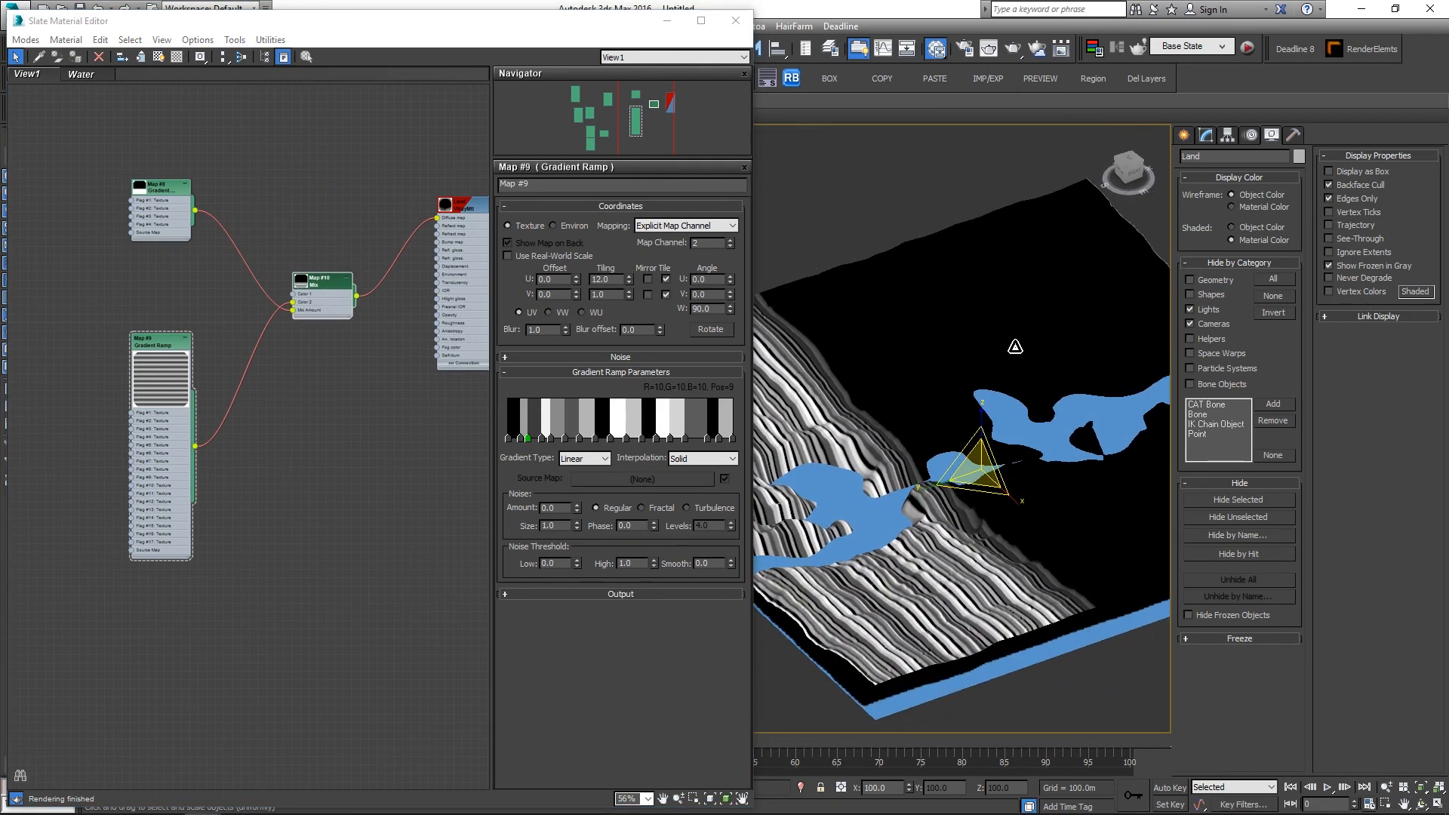
double_click(318, 285)
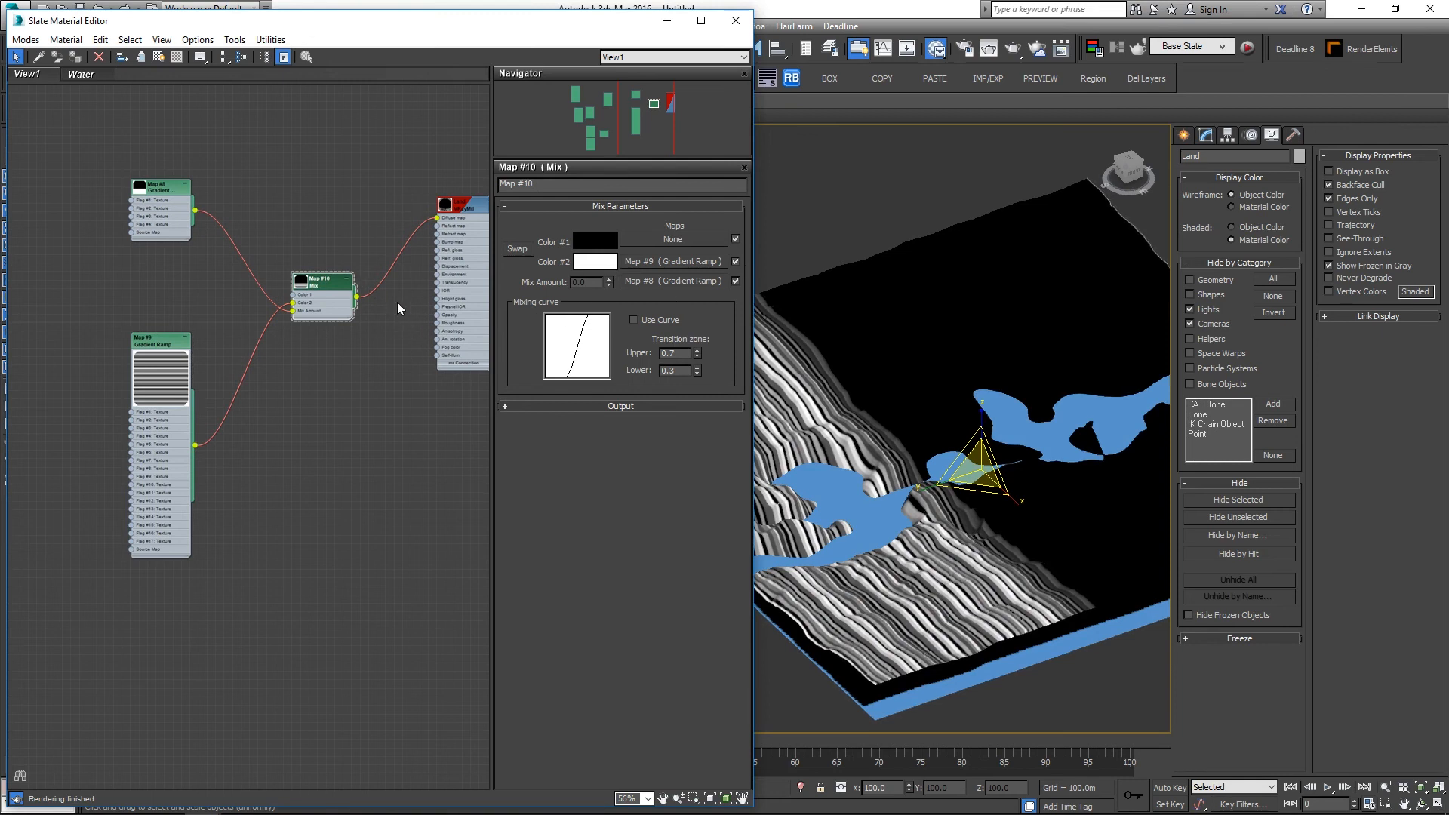
middle_click_drag(1061, 446, 1098, 435, "alt")
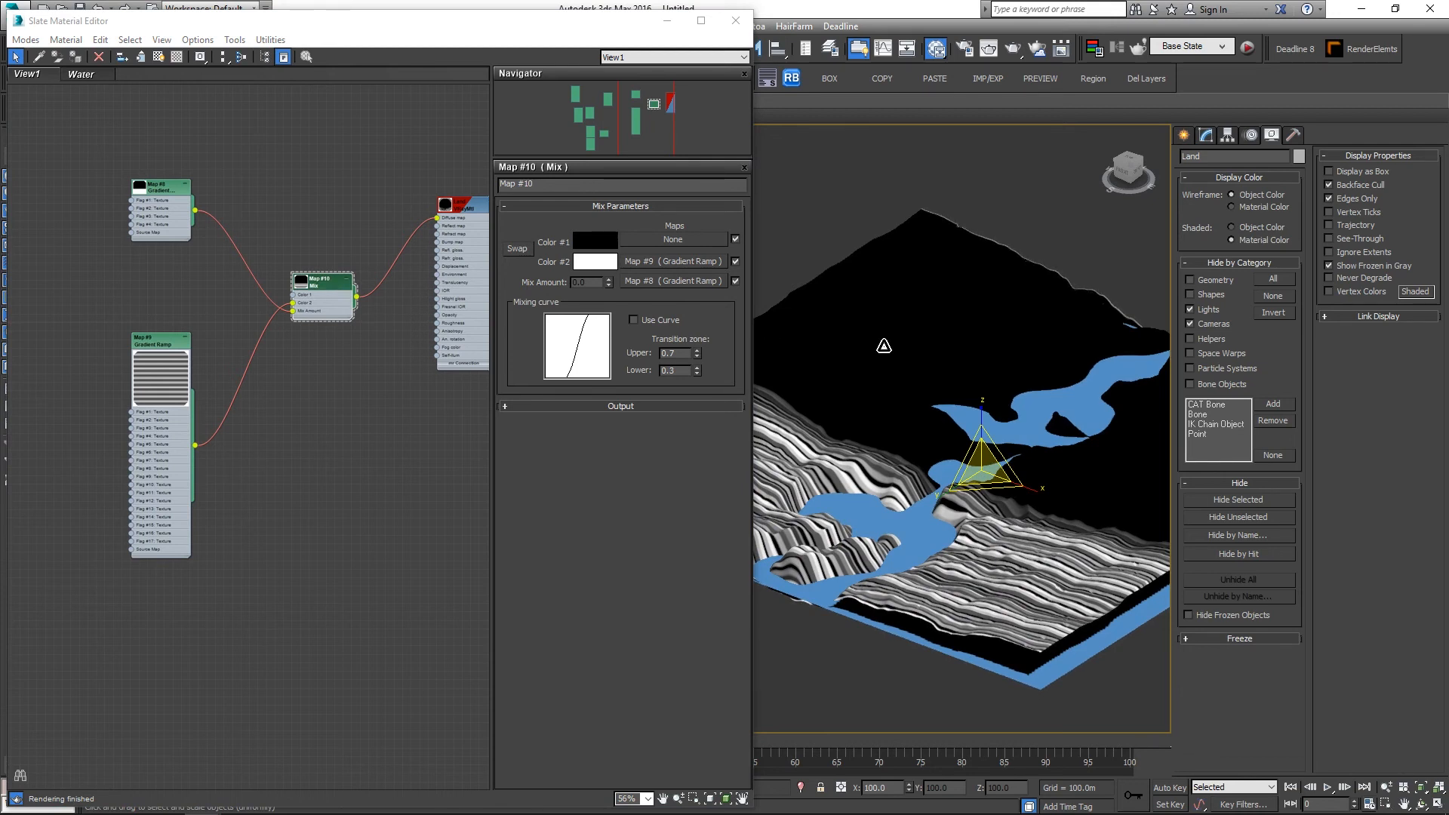
Step: Rearrange the ramp and Mix nodes and connect the black-and-white ramp directly to the Land material's diffuse map
double_click(172, 194)
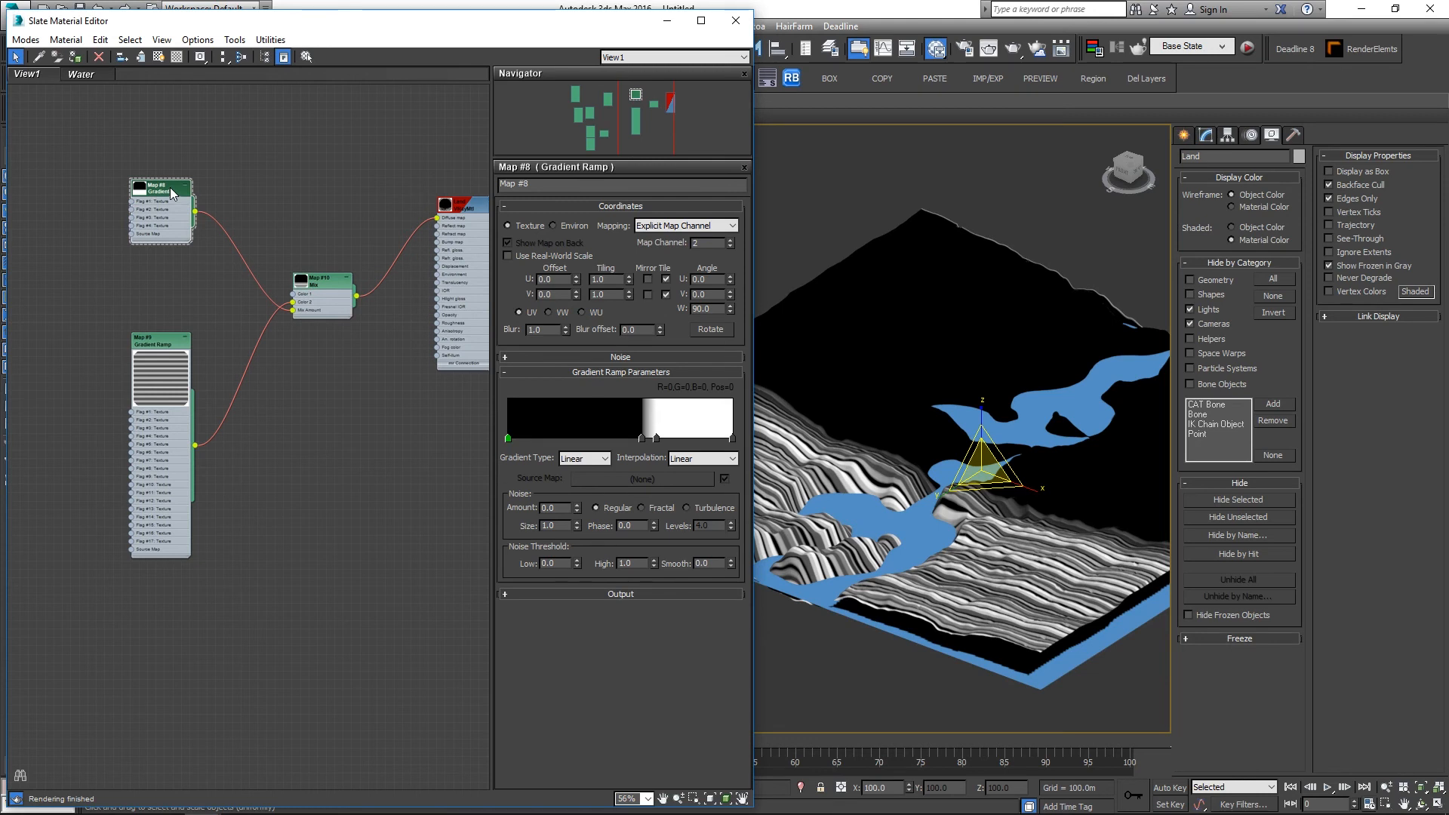
left_click_drag(170, 187, 204, 179)
left_click_drag(317, 296, 360, 381)
left_click_drag(202, 206, 262, 231)
left_click_drag(404, 223, 437, 218)
Step: Examine the color and properties of the black-and-white ramp's white flags at positions 66 and 100
left_click(657, 438)
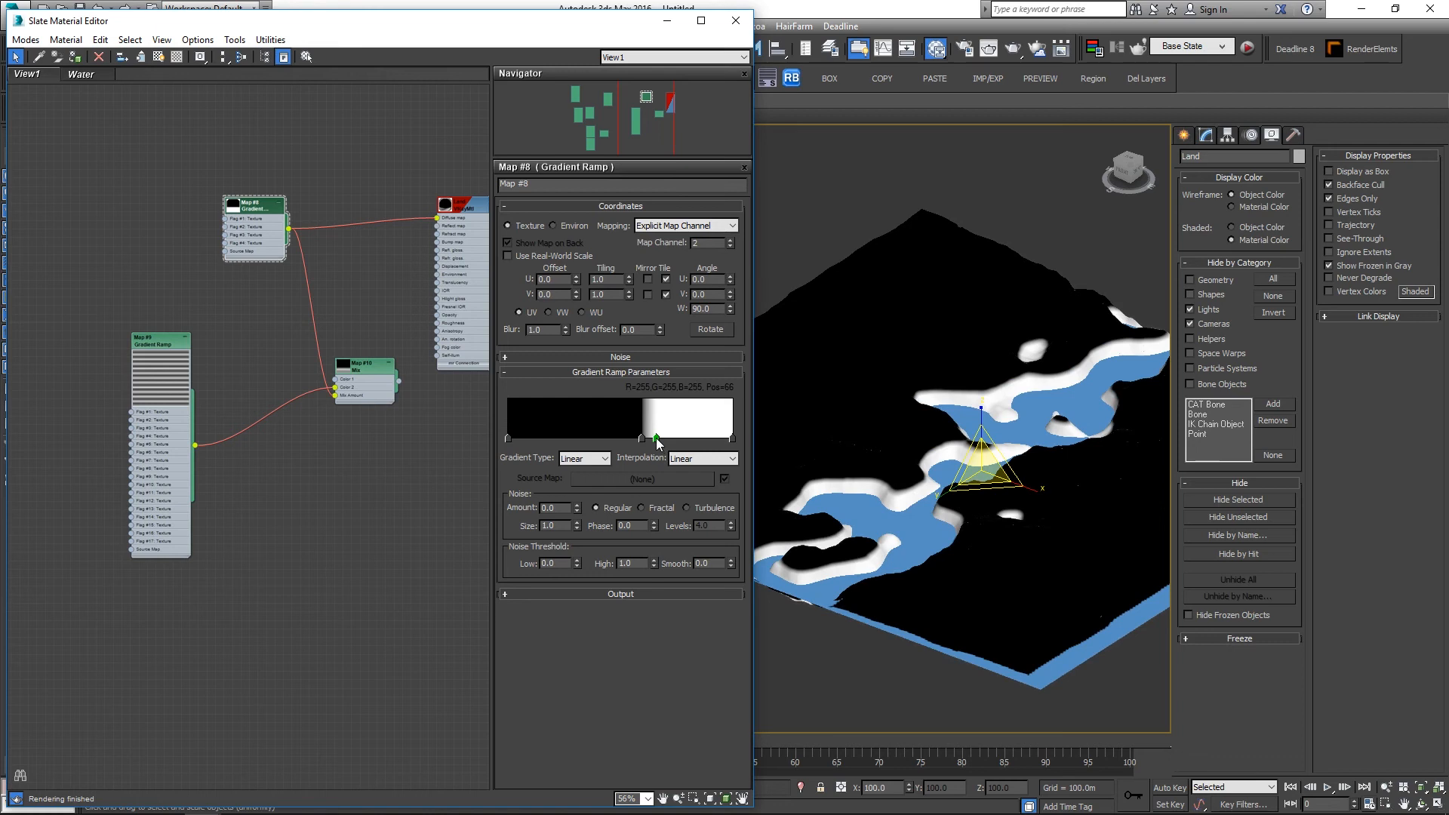
double_click(656, 438)
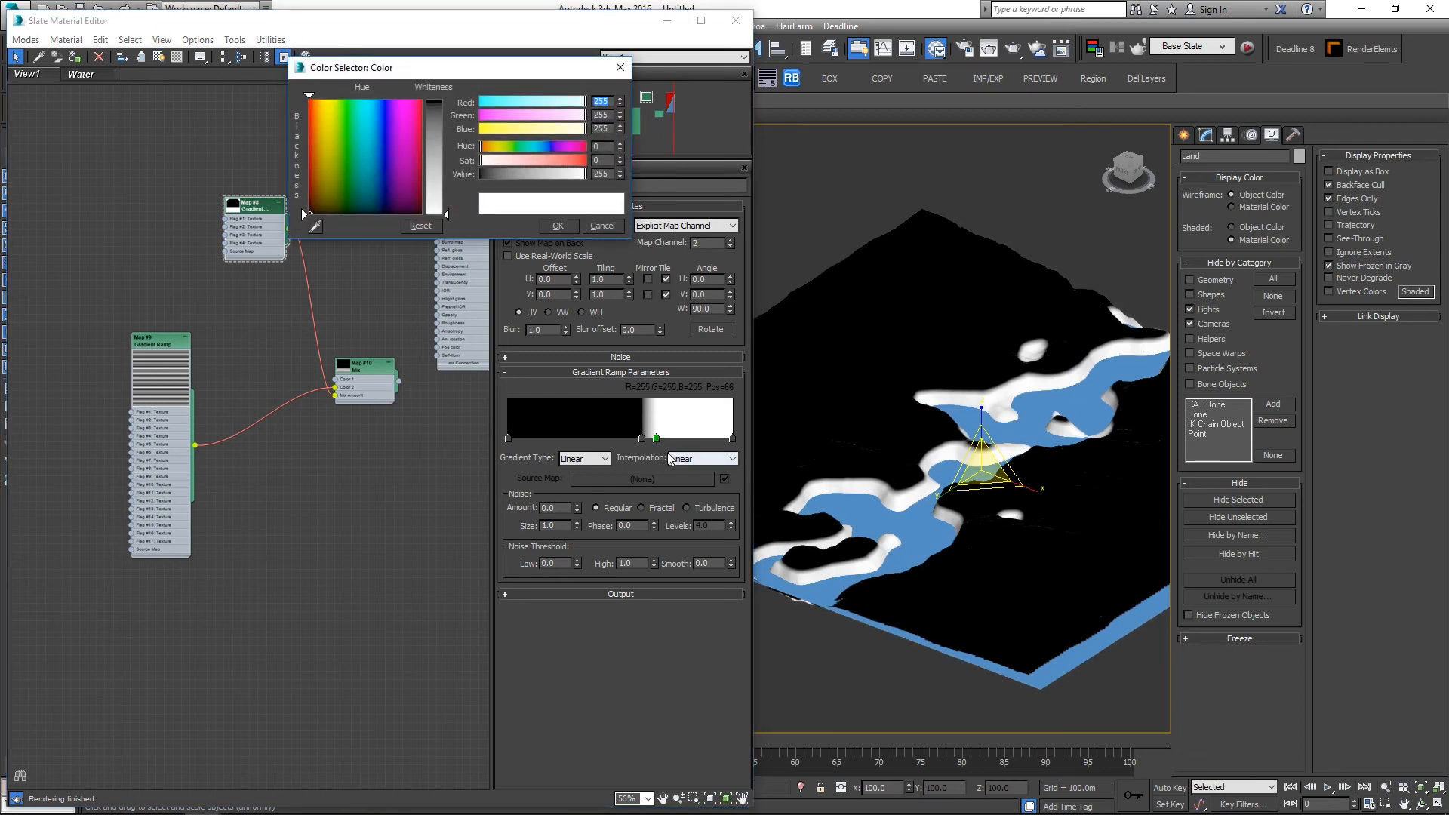
left_click(602, 226)
right_click(657, 439)
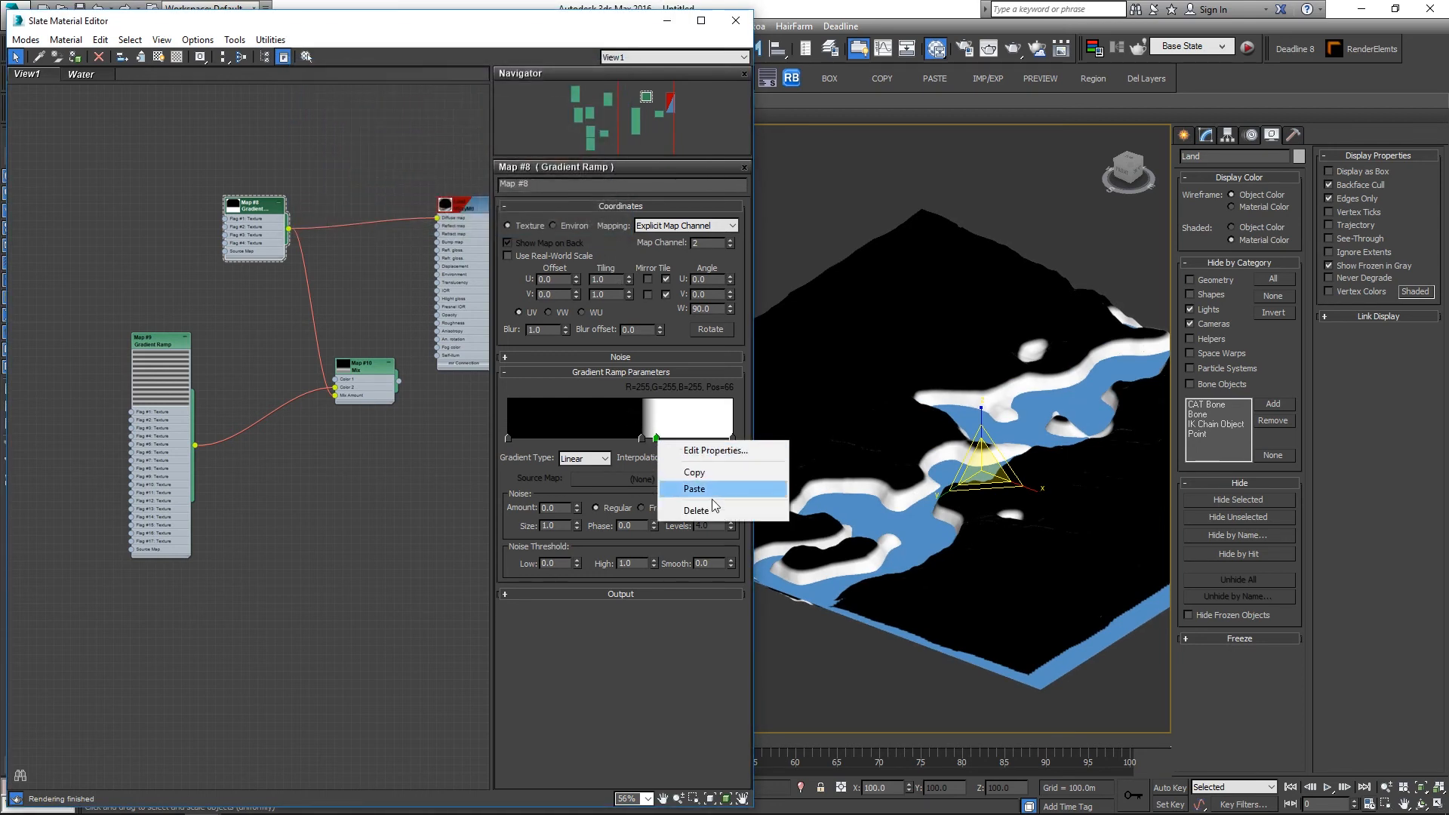
left_click(710, 451)
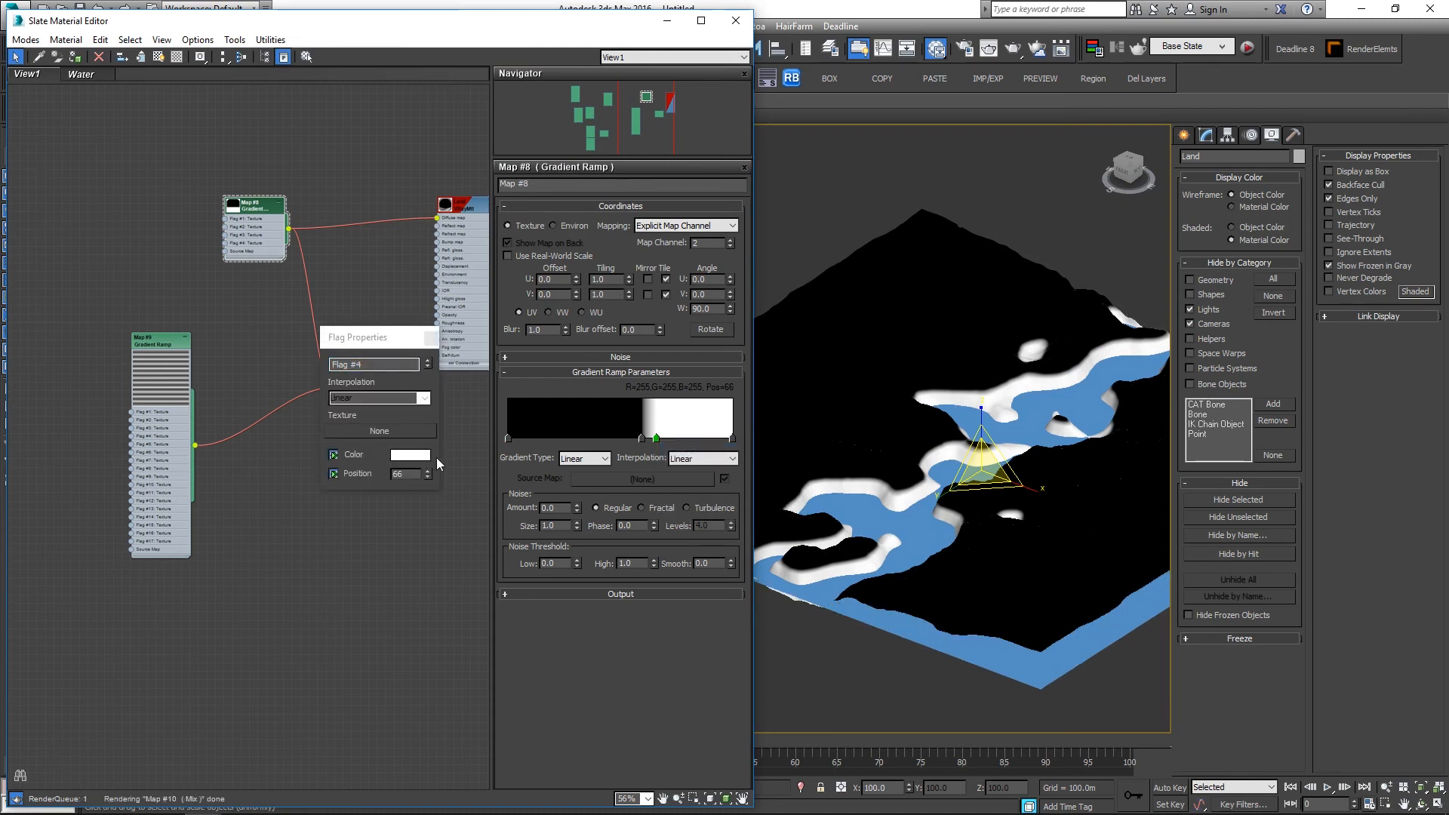
left_click(431, 337)
left_click(732, 438)
right_click(732, 439)
left_click(793, 449)
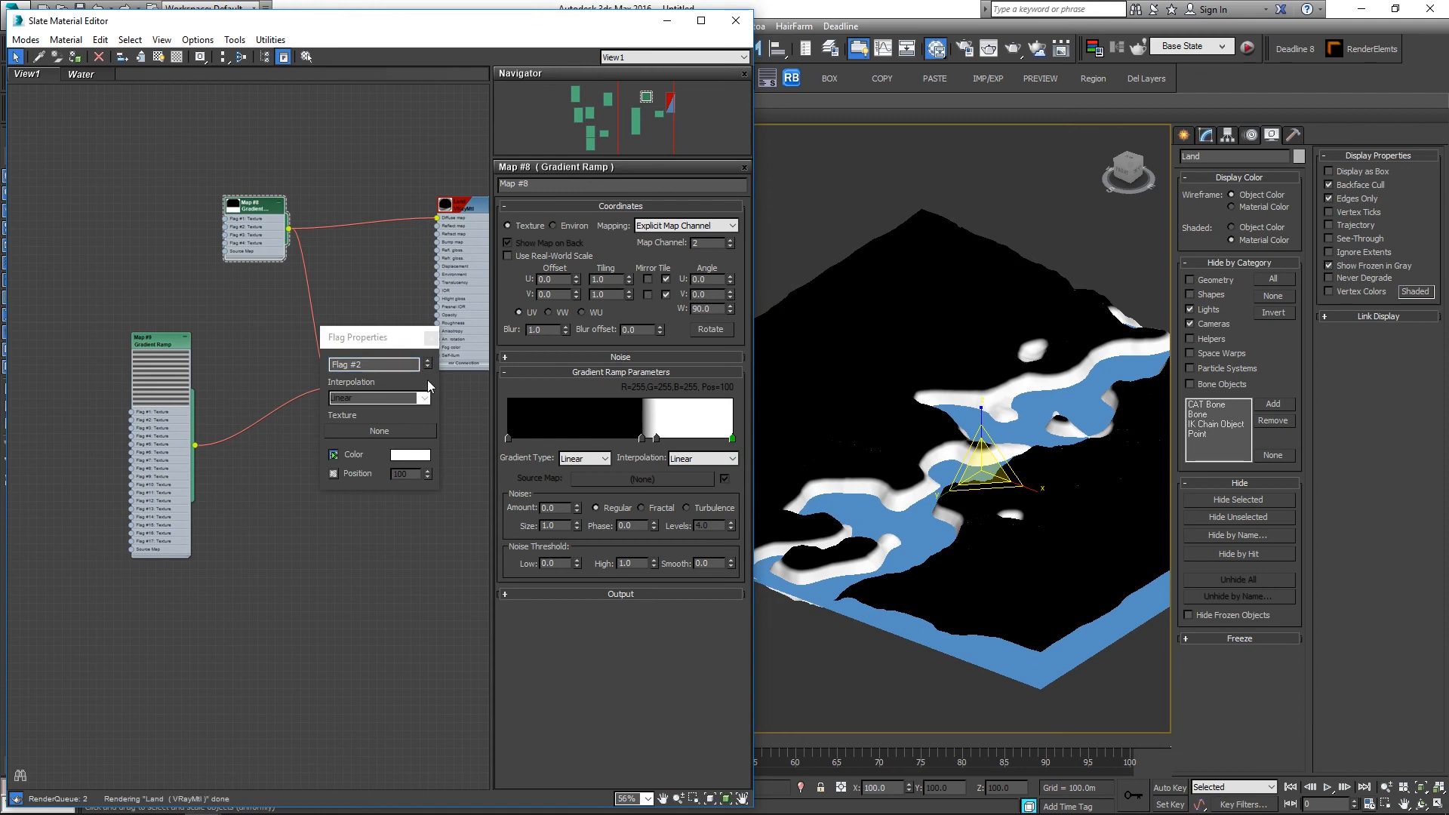
left_click(431, 337)
Step: Plug the striped ramp into the Flag #4 and Flag #2 texture inputs of the black-and-white ramp
scroll(140, 354, "up", 2)
left_click_drag(141, 355, 97, 161)
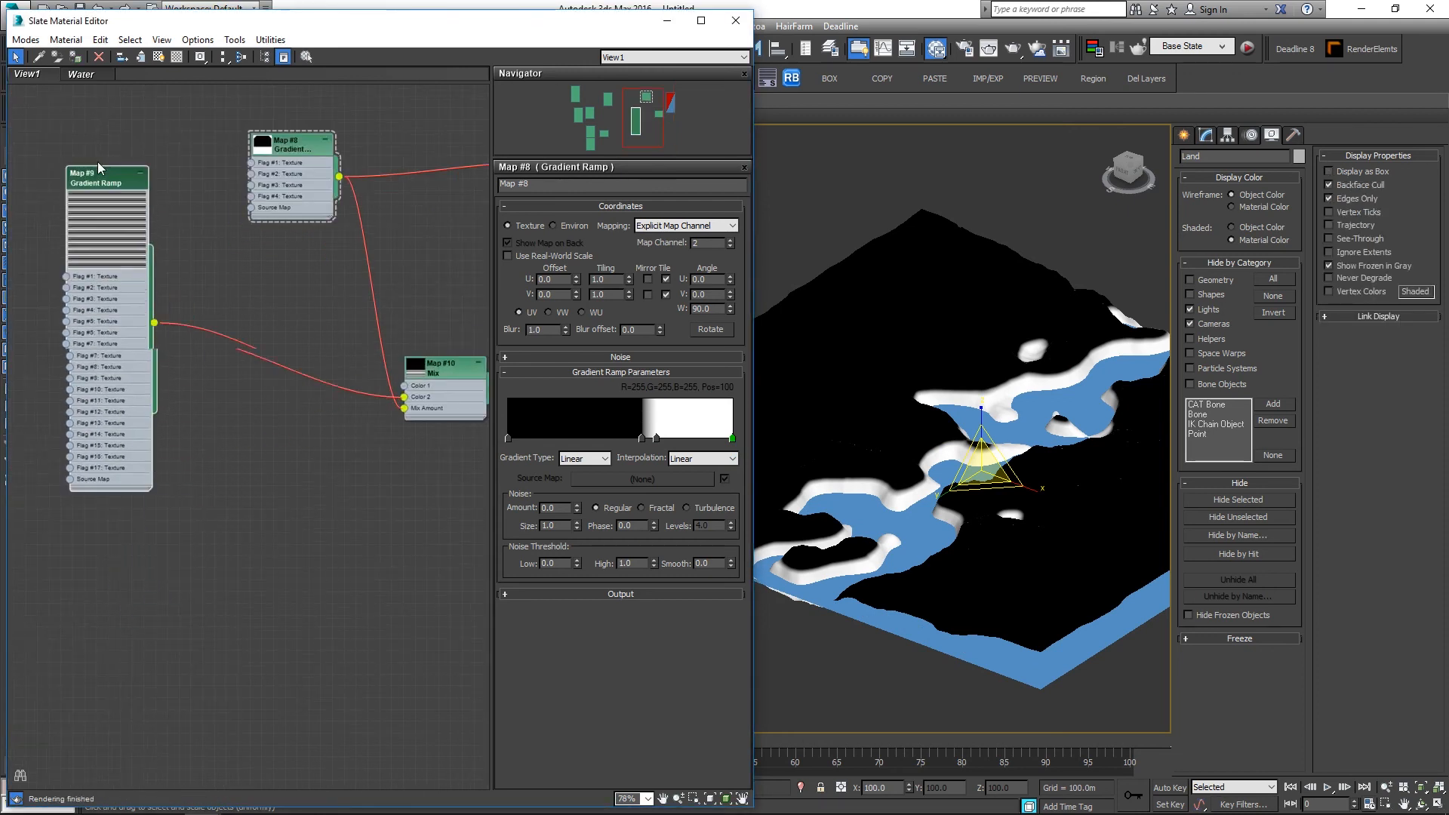
scroll(171, 240, "up", 2)
left_click_drag(143, 333, 272, 202)
left_click_drag(145, 333, 271, 201)
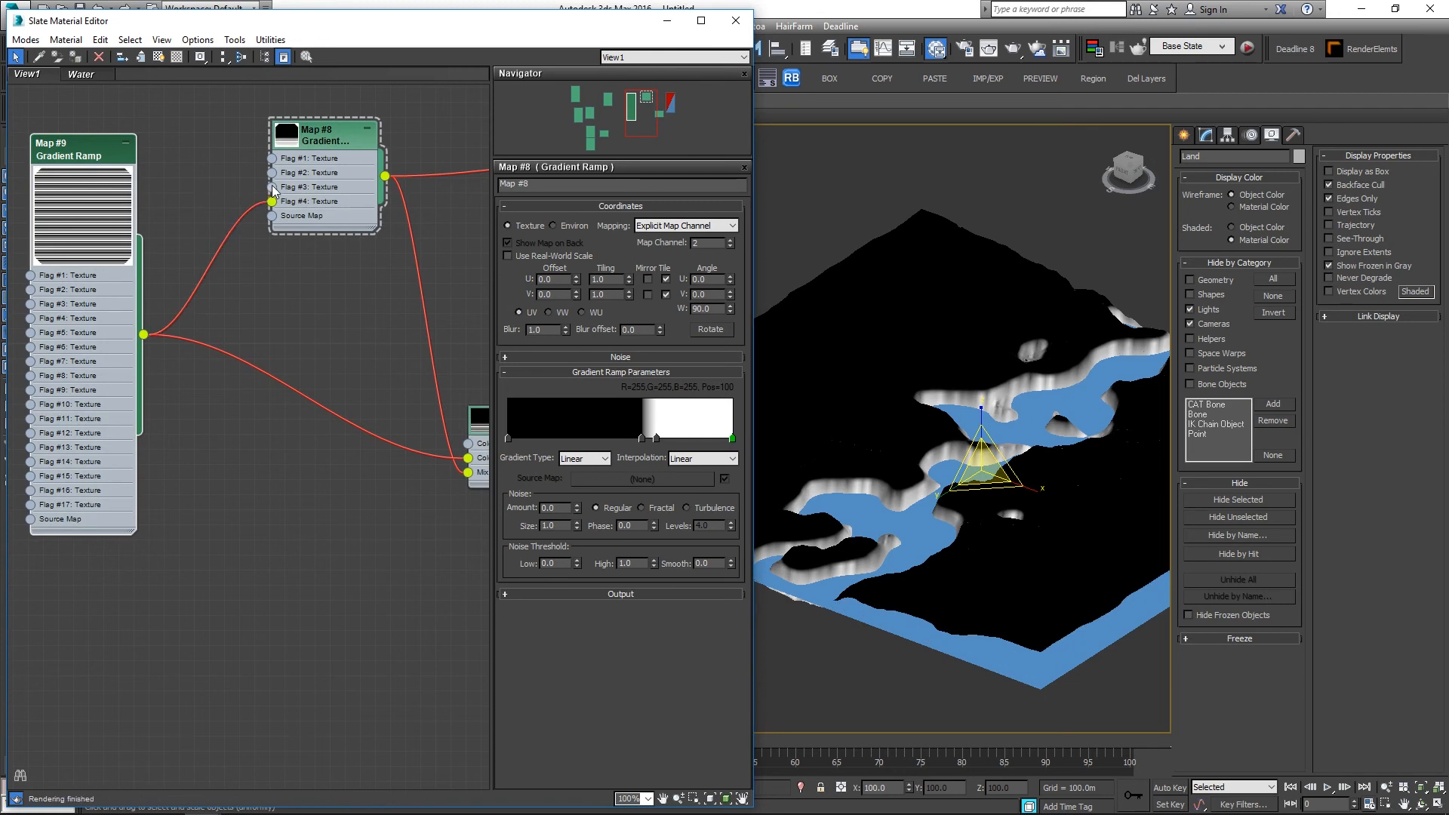
left_click_drag(144, 333, 272, 173)
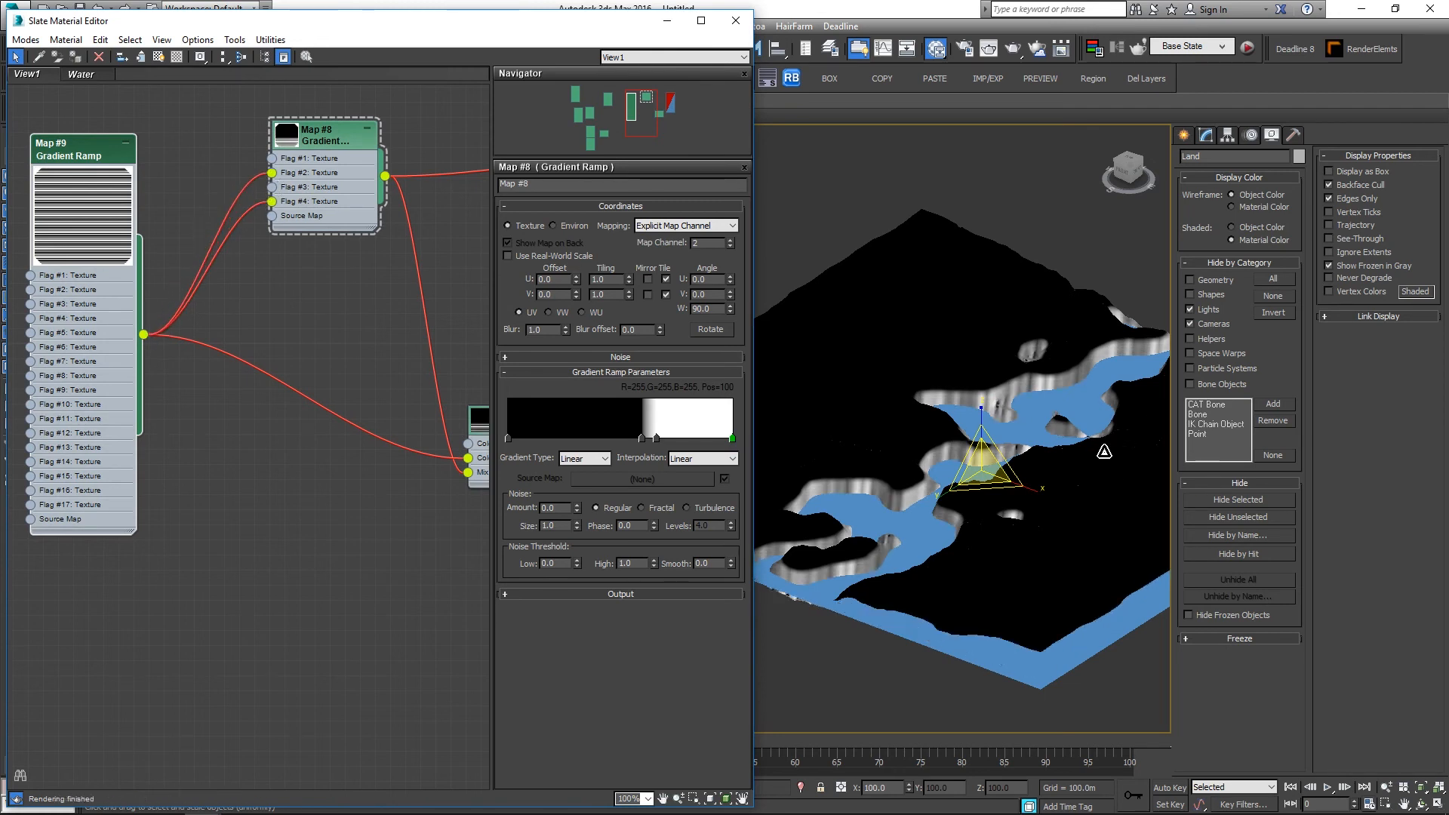
Step: Disconnect the striped ramp from the black-and-white ramp's flag textures and reconnect the Mix map to the Land material's diffuse map
middle_click_drag(322, 366, 148, 372)
scroll(273, 391, "down", 3)
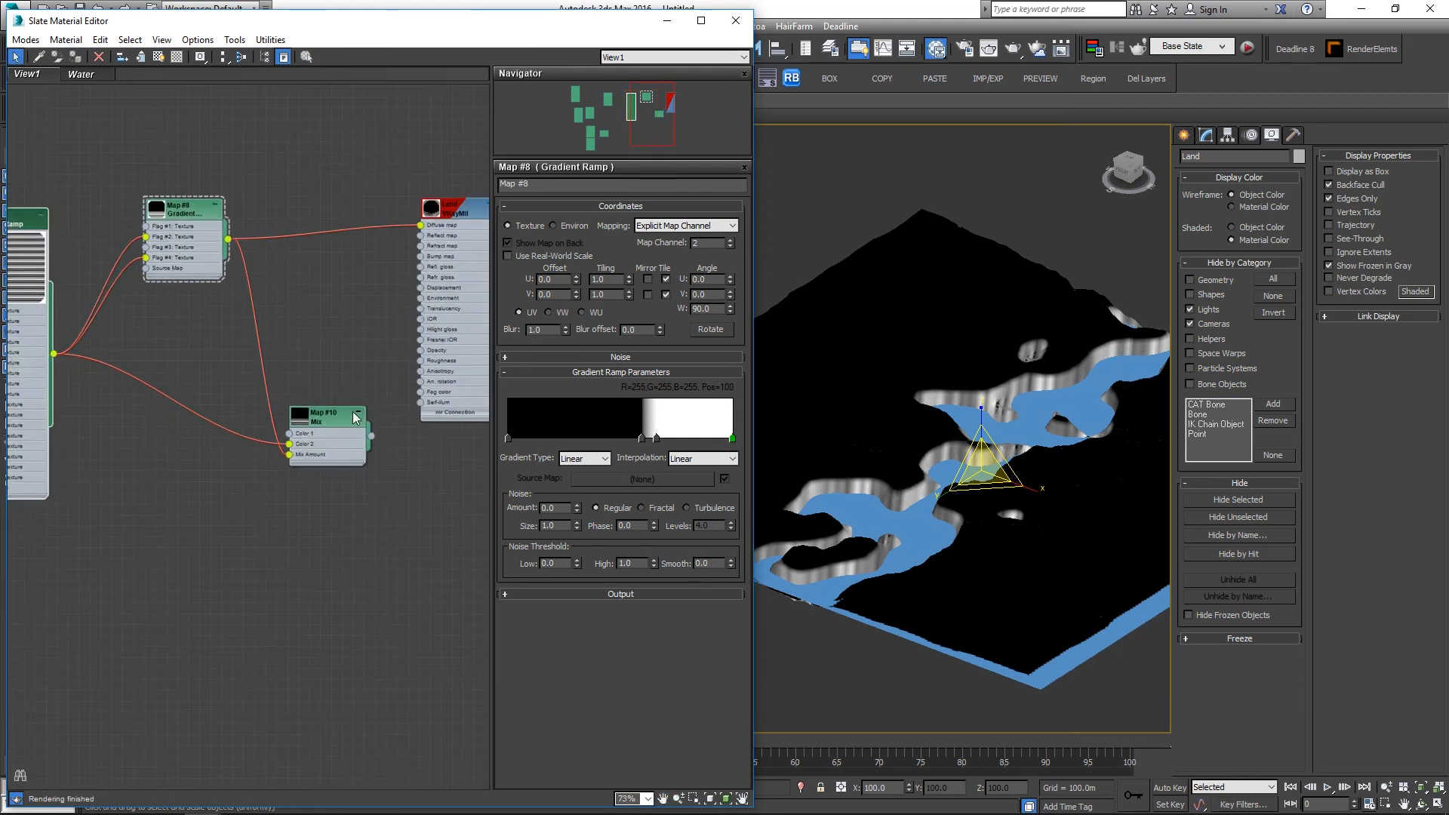
middle_click_drag(258, 379, 304, 369)
scroll(317, 383, "down", 2)
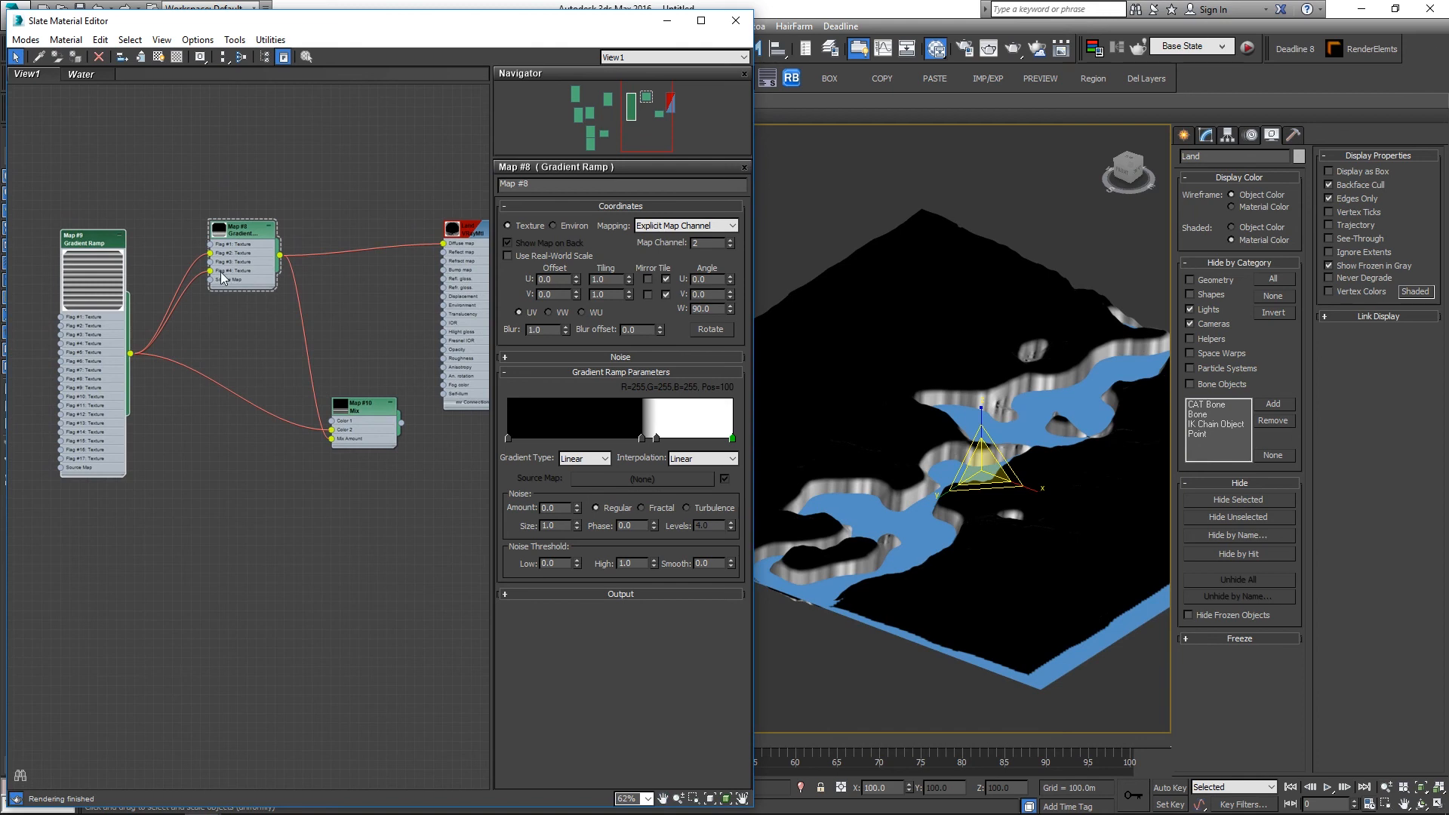
left_click_drag(211, 271, 195, 279)
left_click_drag(401, 423, 445, 243)
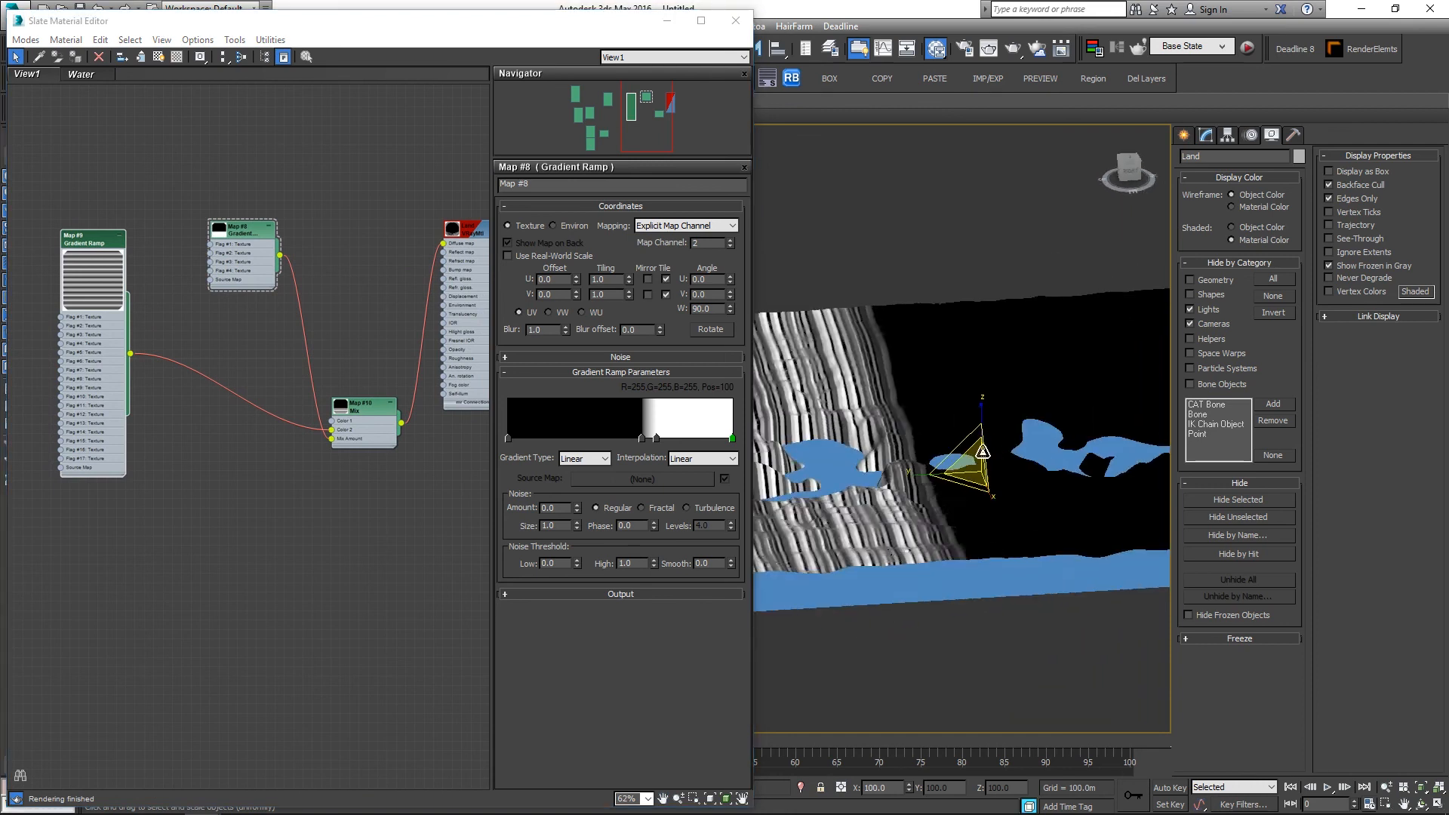
Step: Rearrange the Mix, striped ramp and Land material nodes in the material graph
middle_click_drag(1031, 455, 1072, 446, "alt")
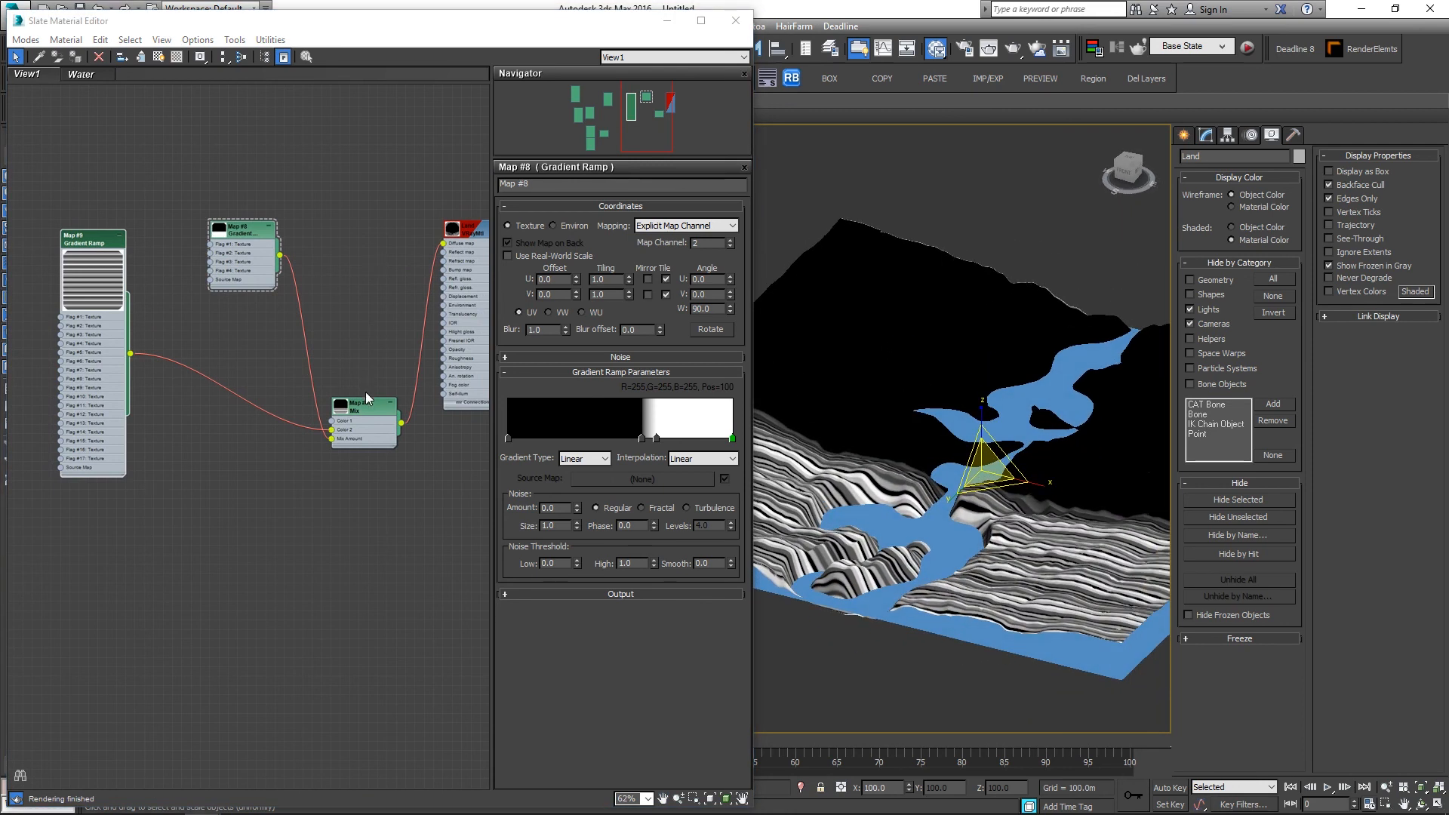
left_click_drag(361, 404, 352, 339)
left_click_drag(99, 249, 137, 287)
middle_click_drag(341, 285, 210, 295)
left_click_drag(352, 247, 361, 264)
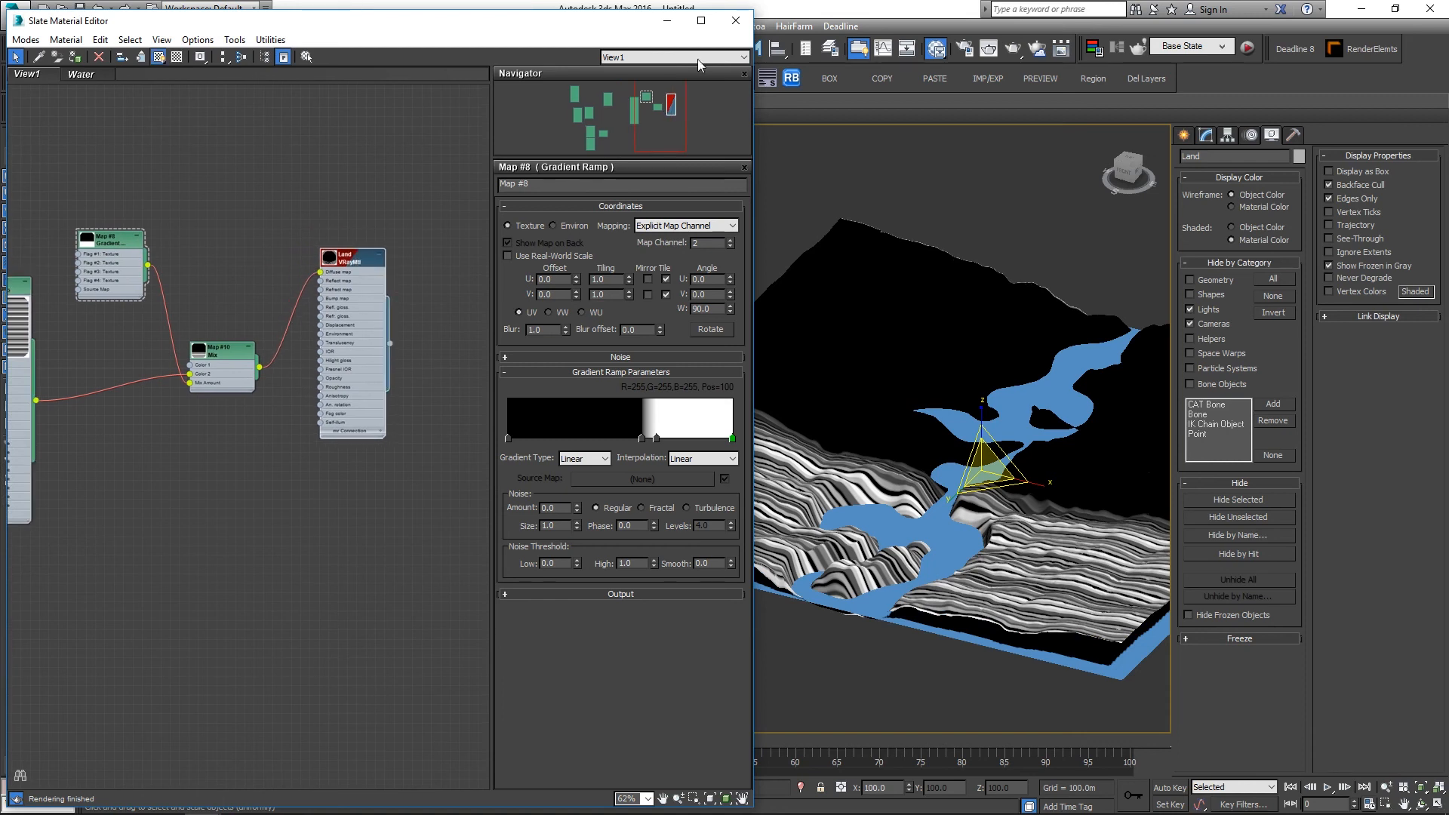
Step: Isolate the Land object and return to the two-viewport layout with the camera view active
left_click(667, 20)
key("alt+q")
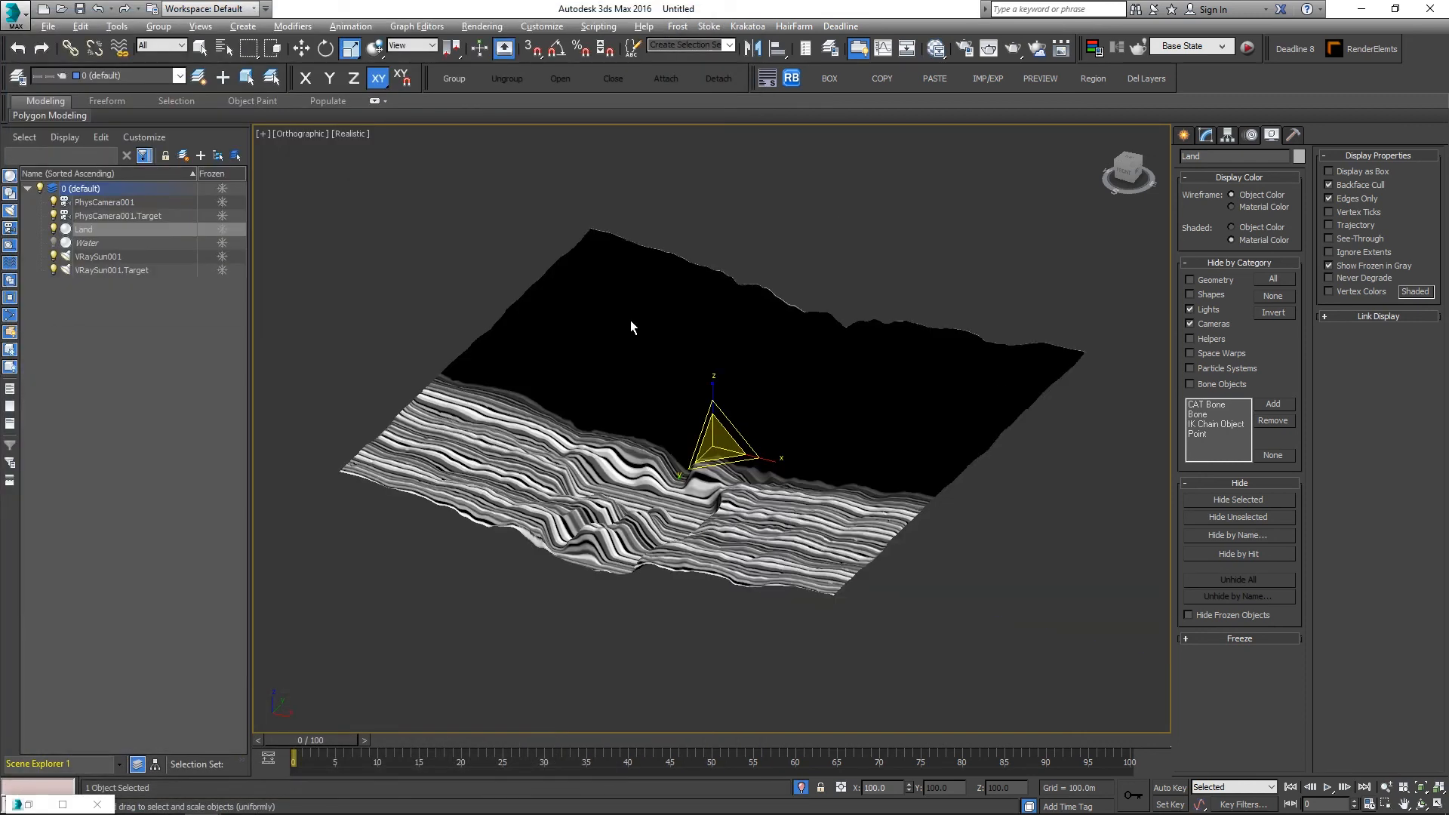
key("alt+w")
right_click(522, 357)
Step: Turn off global illumination in the render settings and render the PhysCamera001 view
key("F10")
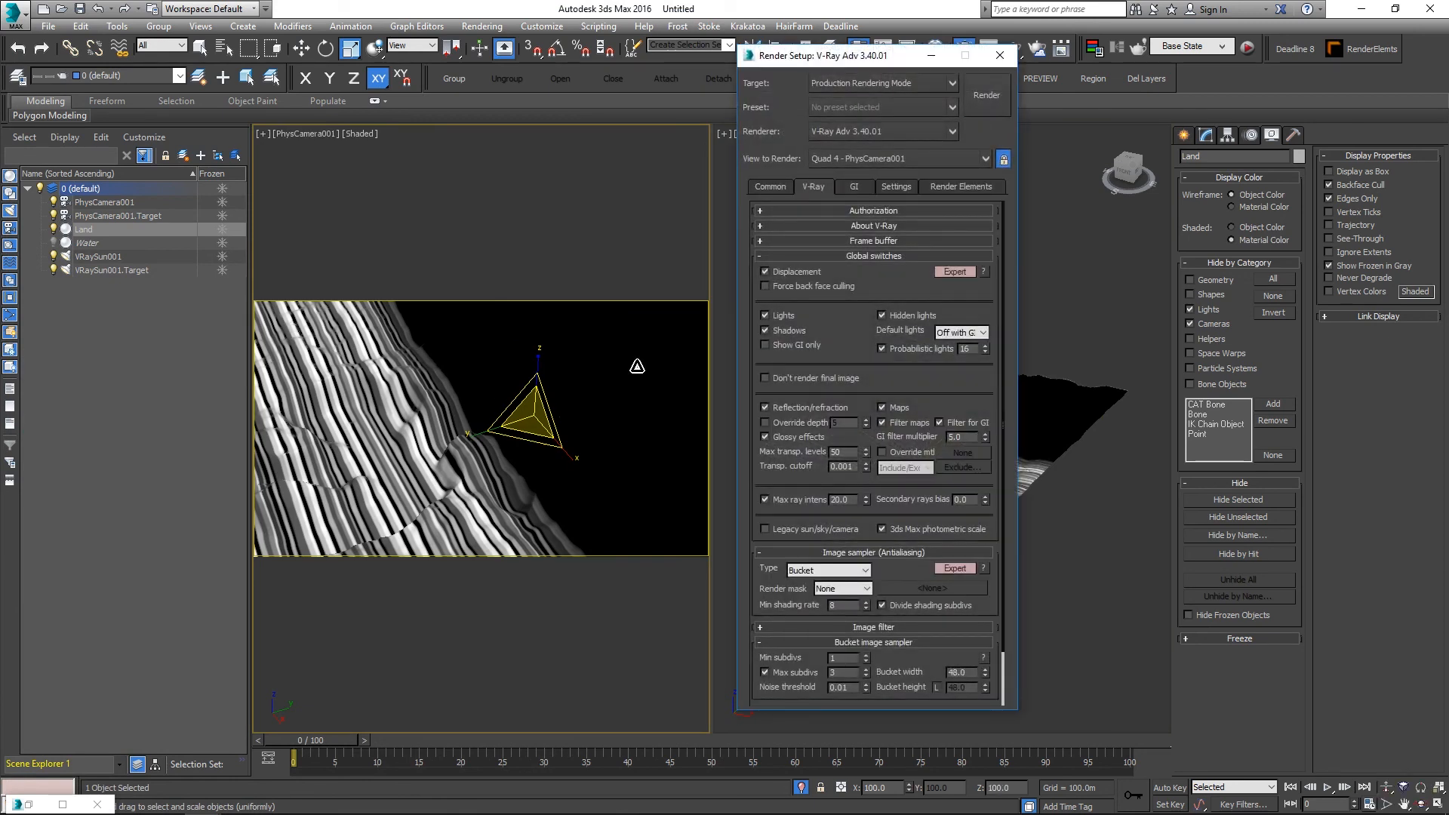
left_click(773, 187)
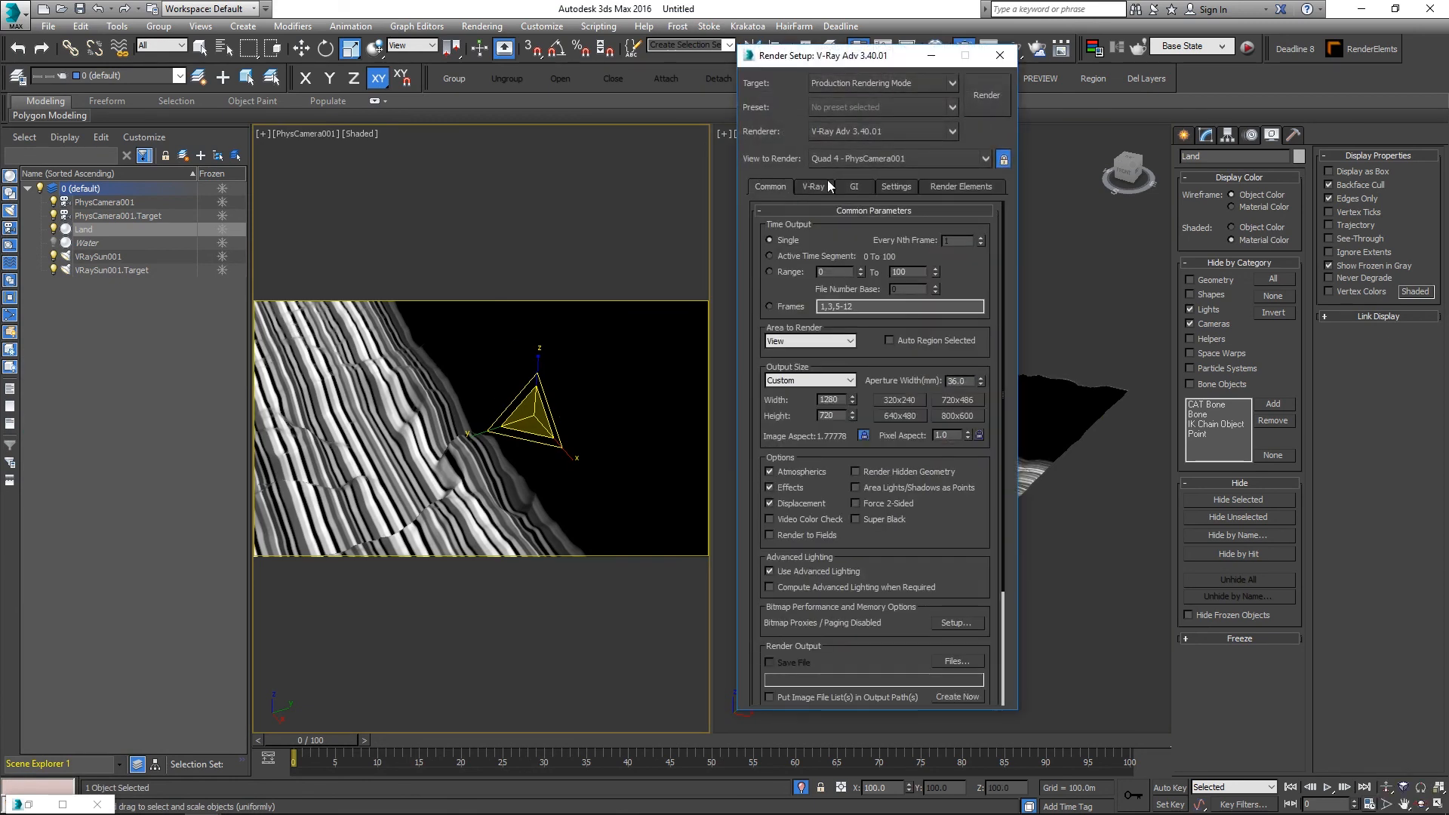
left_click(853, 188)
left_click(785, 228)
left_click(983, 100)
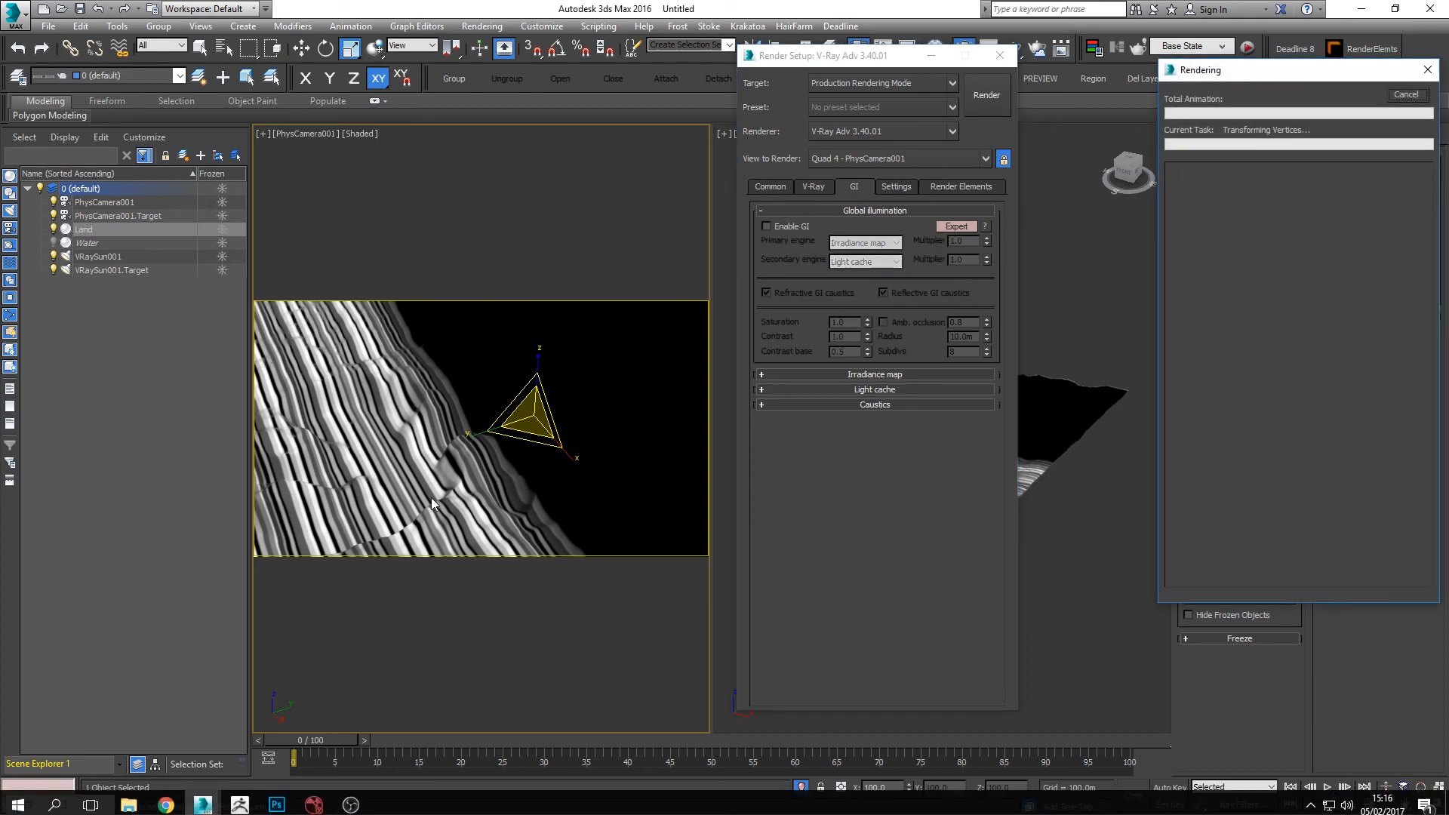
Step: Examine the render of the isolated land in the V-Ray frame buffer and close the render windows
mouse_move(167, 799)
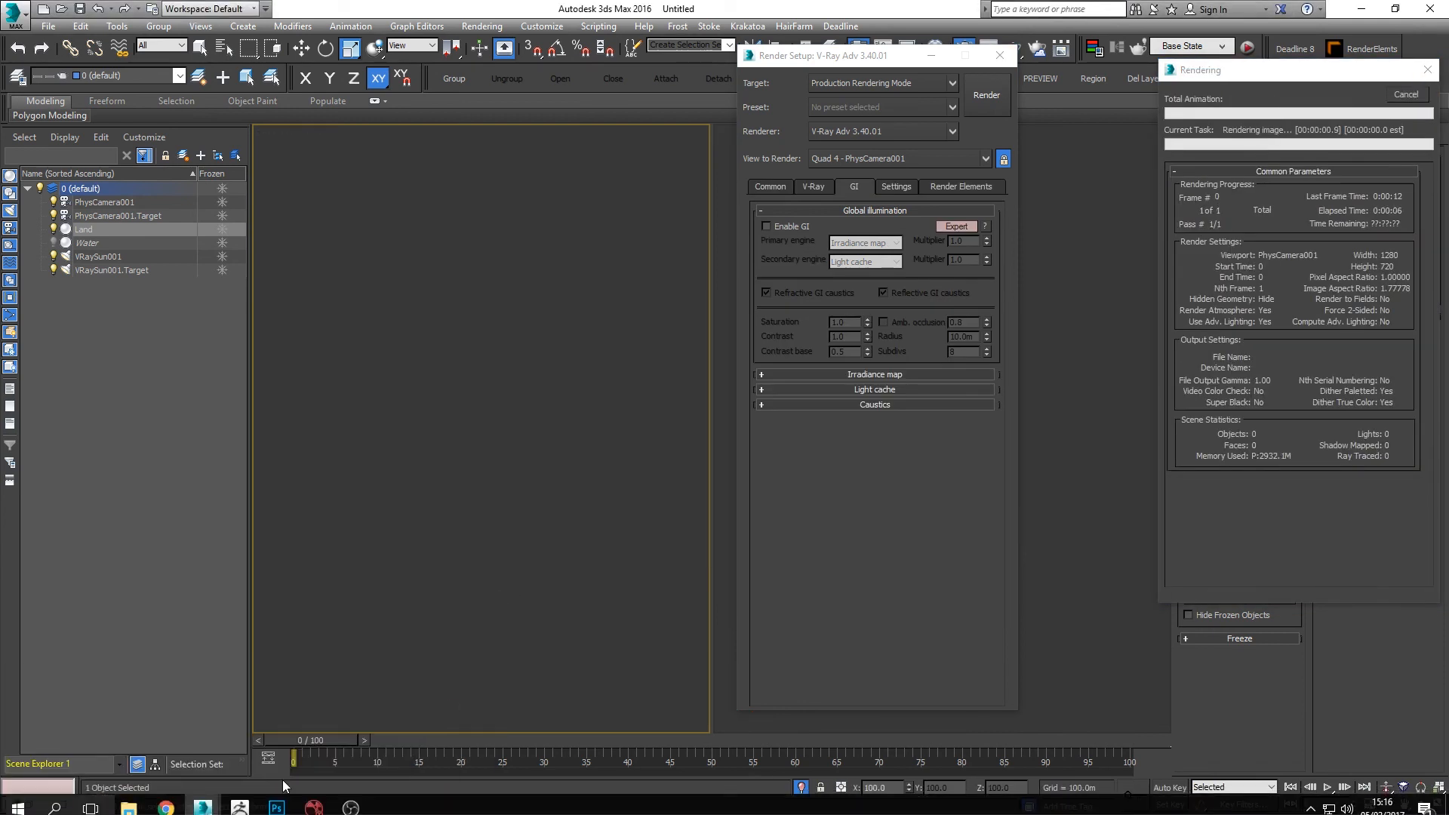
mouse_move(221, 767)
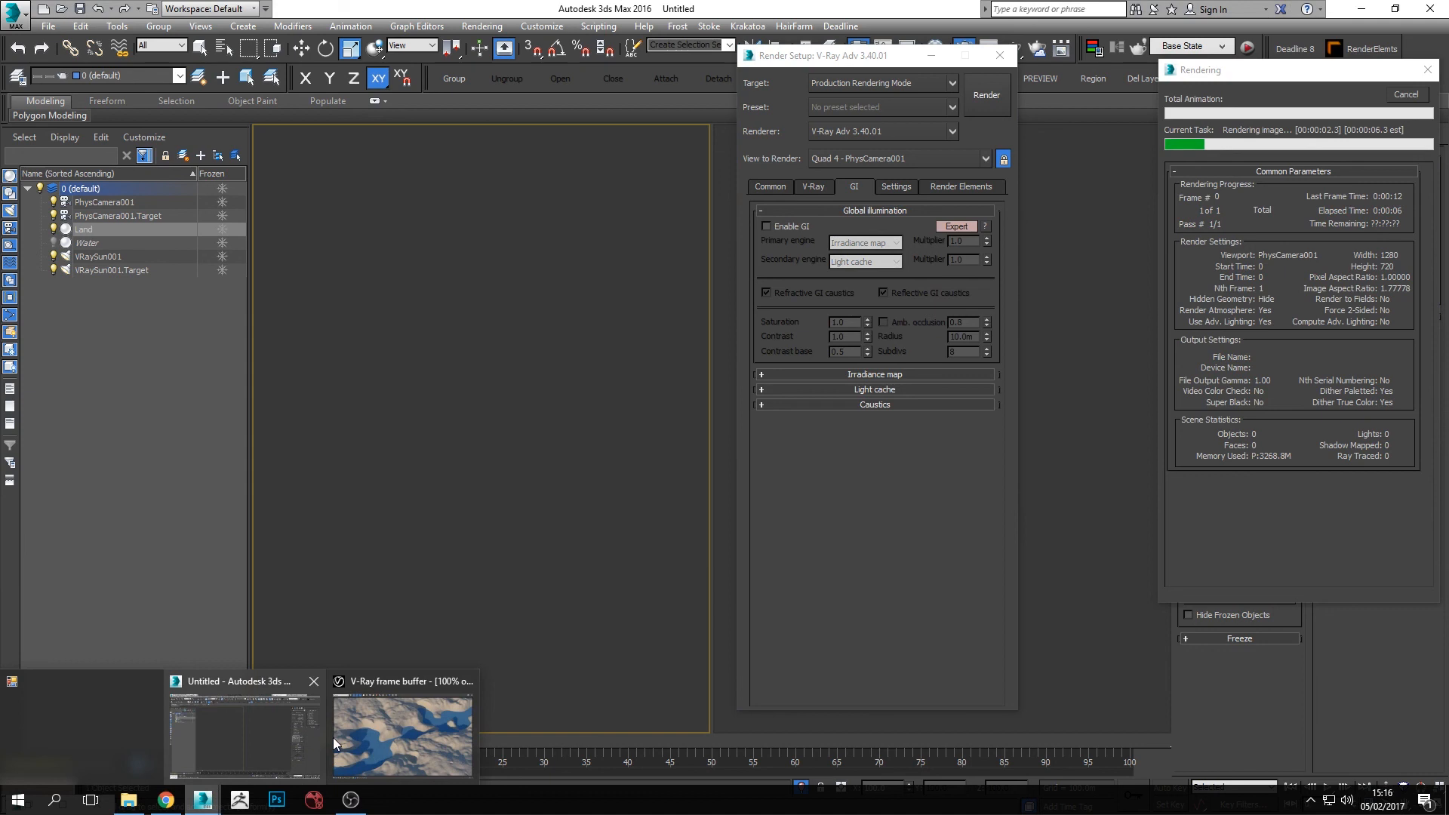
left_click(334, 737)
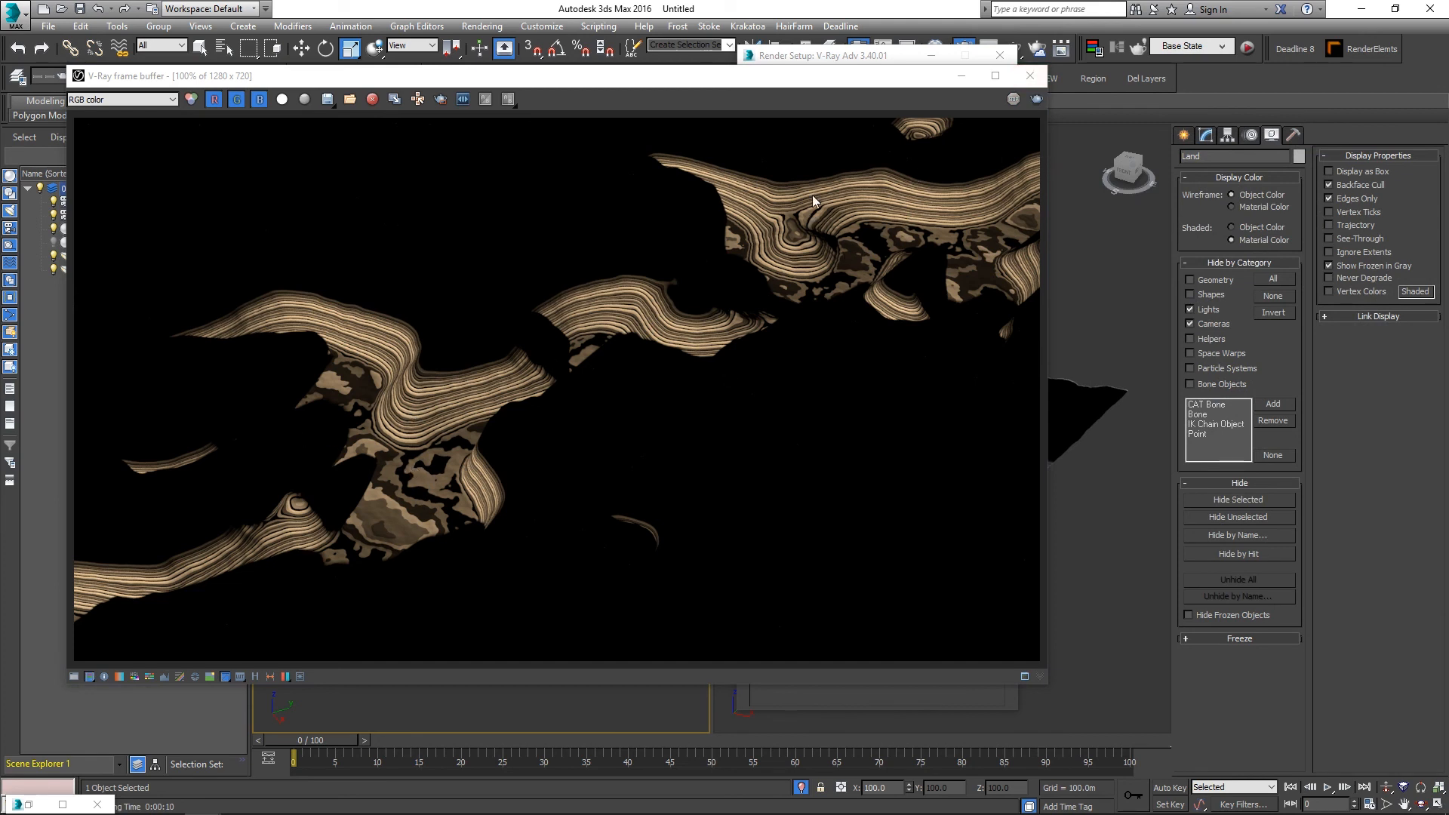
left_click(1029, 76)
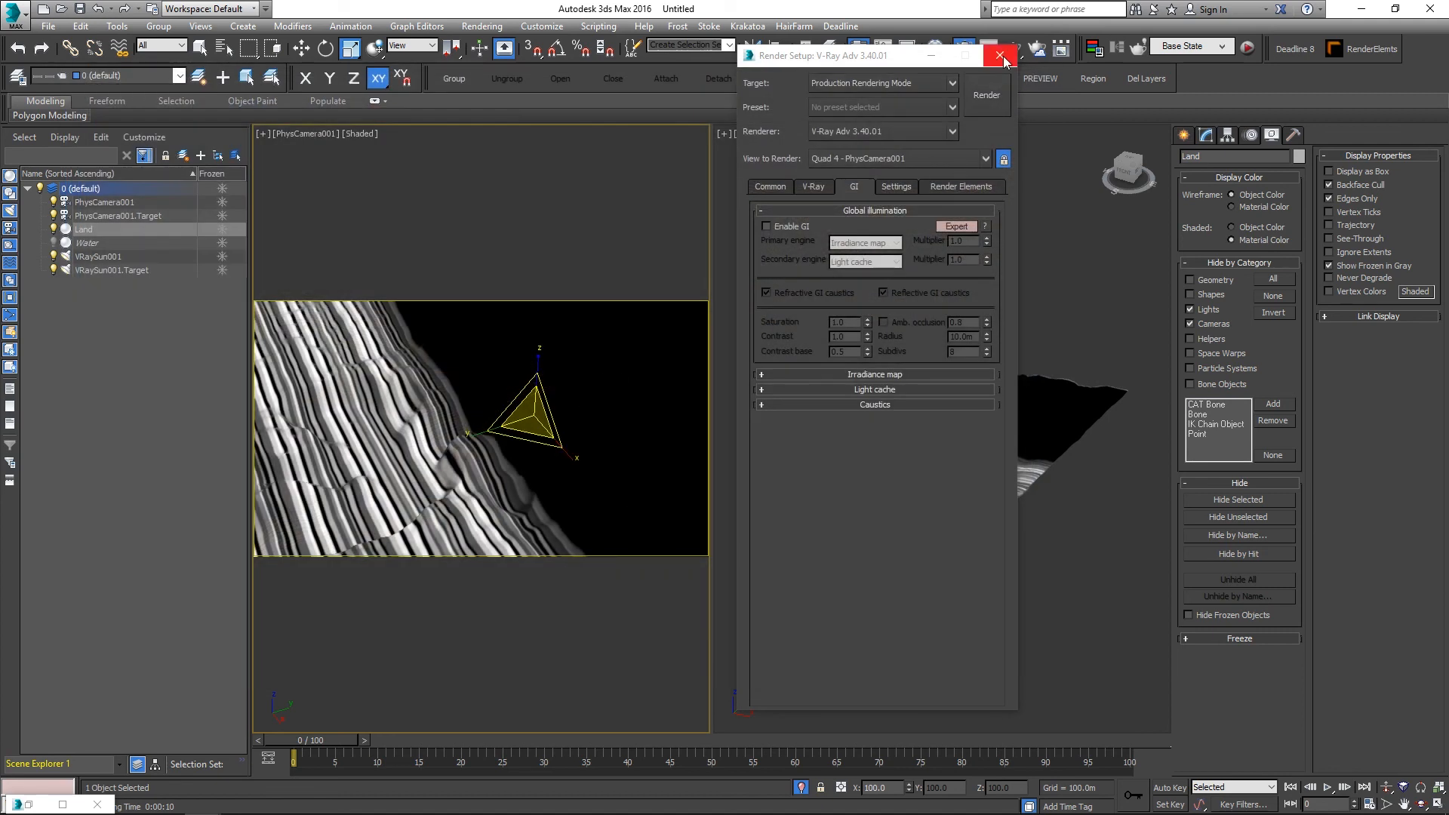
left_click(1000, 57)
Step: Reselect the Land object in the orthographic view and set its shaded display to object color
left_click(877, 382)
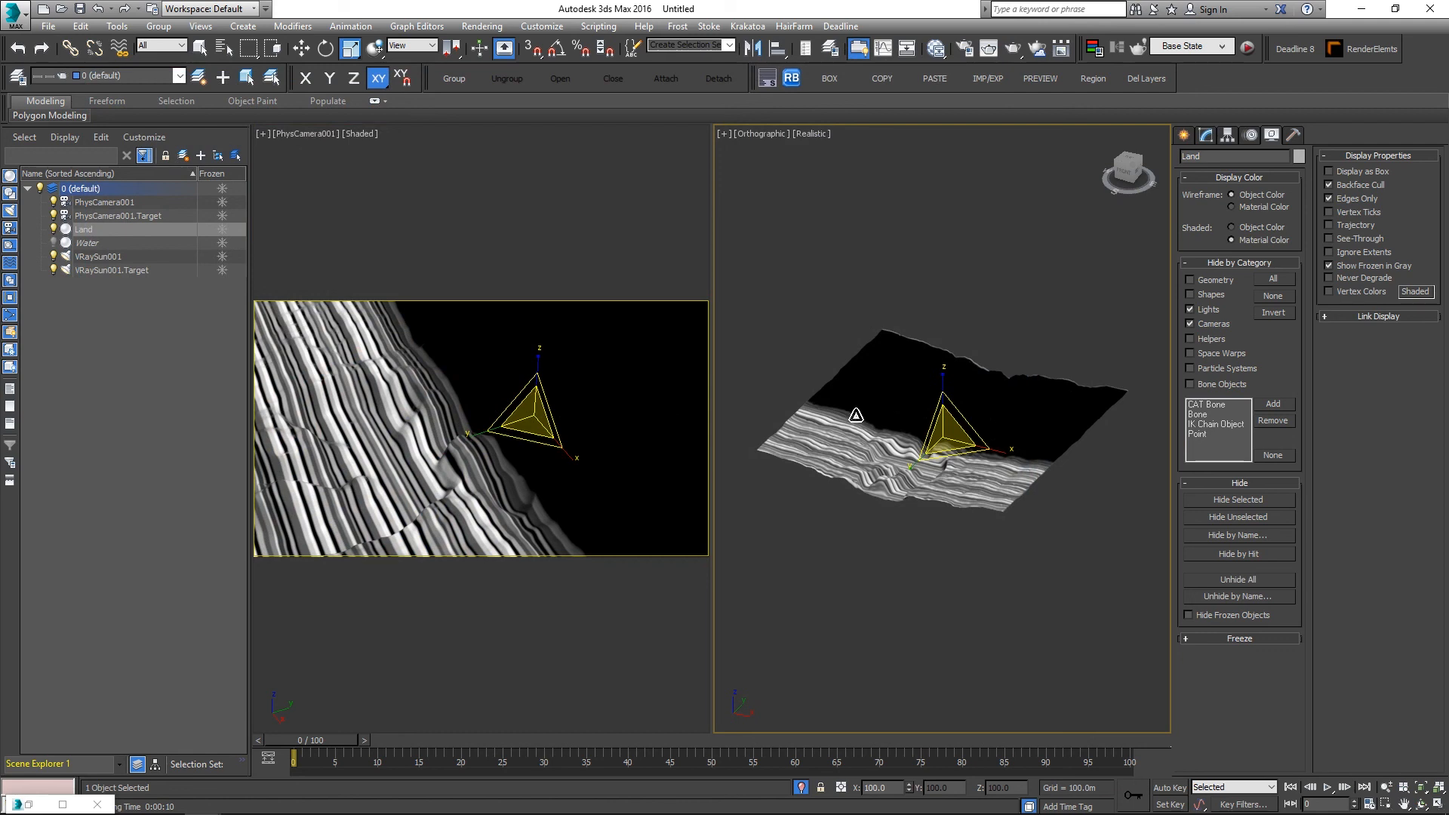
left_click(864, 564)
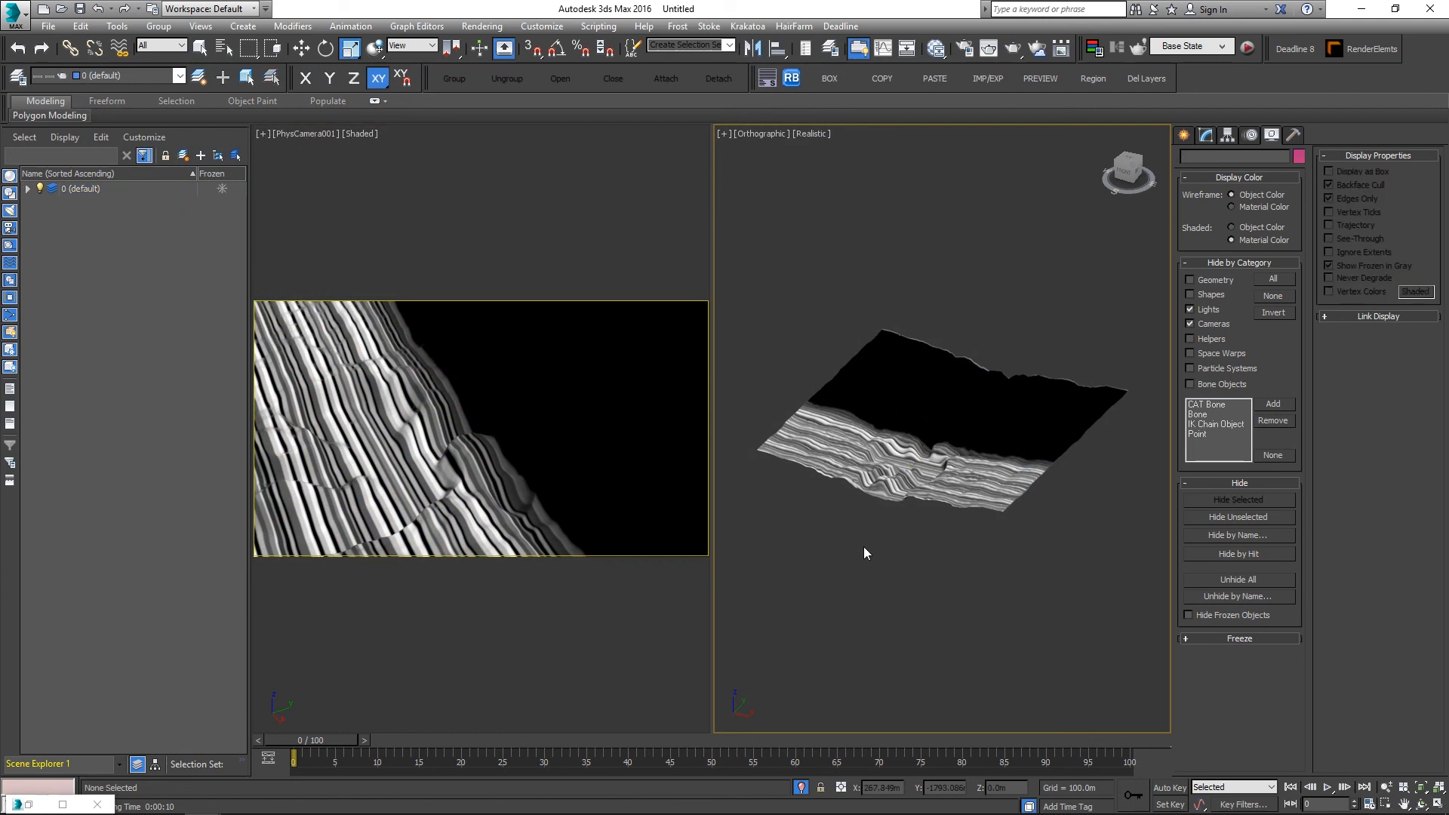
left_click(833, 436)
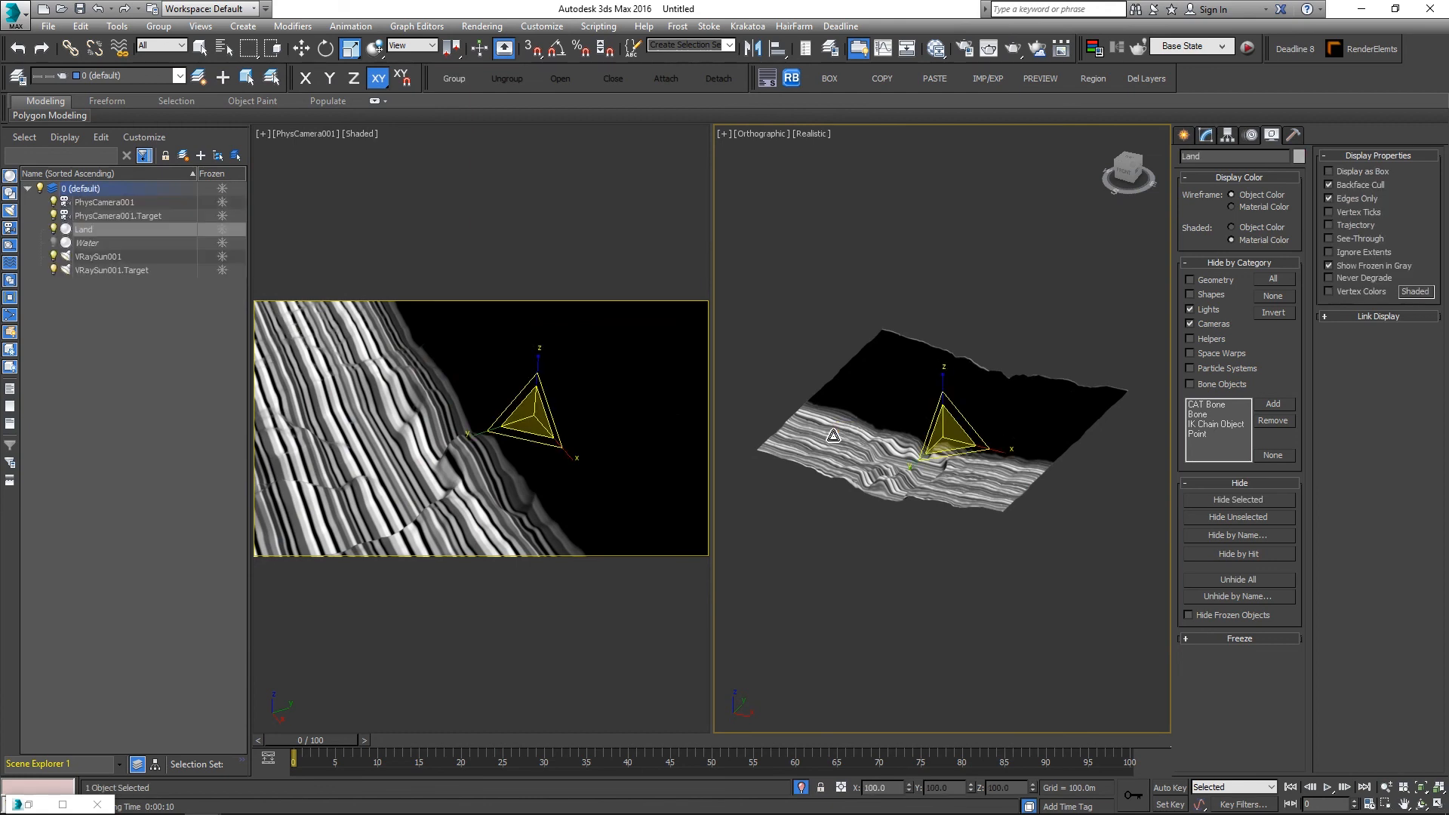
left_click(1257, 227)
Step: Add a VRayDisplacementMod above Land's UVW Map modifier and set its texture channel to 2
key("m")
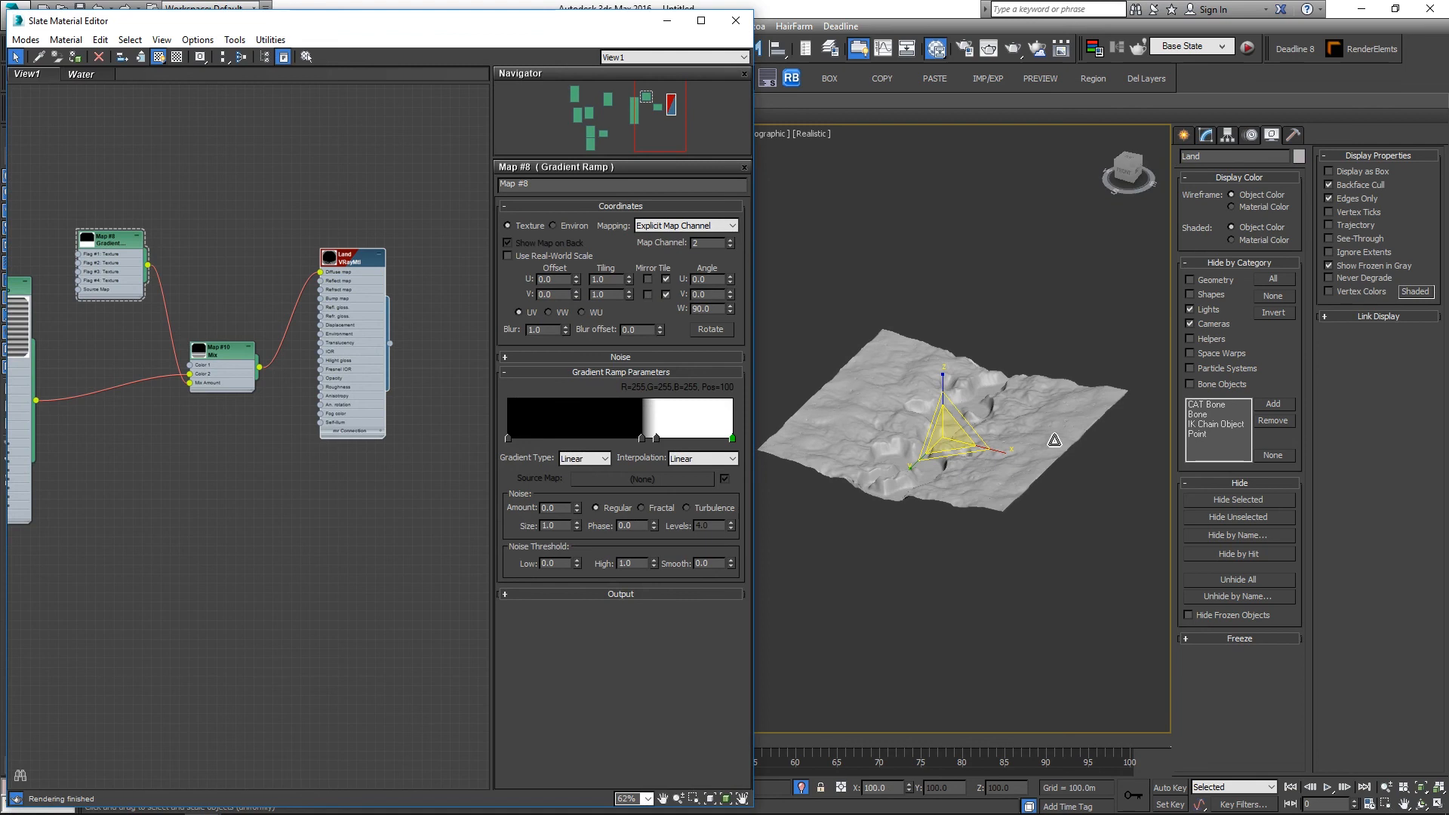
middle_click_drag(1055, 442, 1000, 453, "alt")
scroll(1000, 335, "up", 5)
left_click(1206, 136)
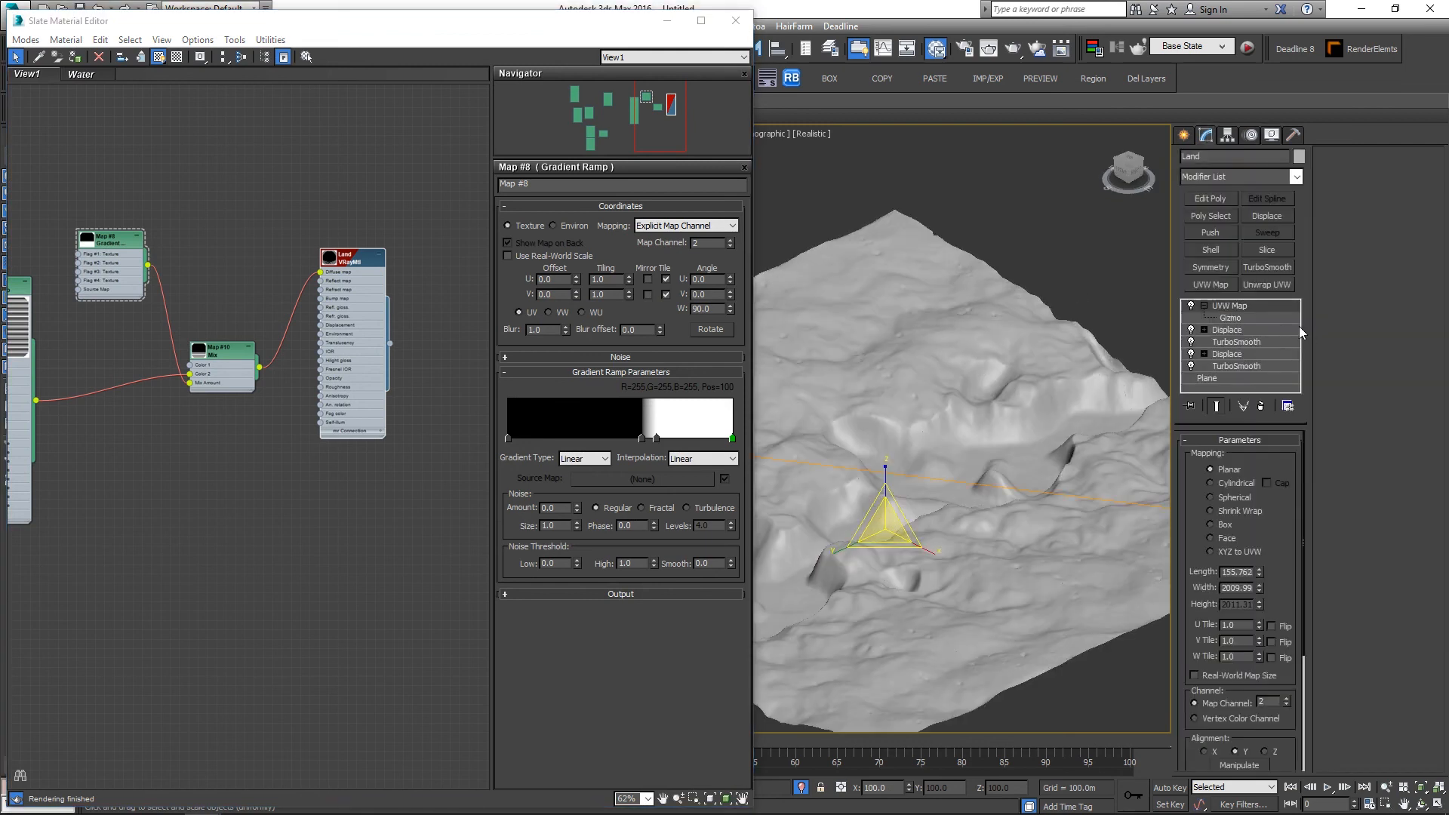
left_click(1205, 306)
left_click(1295, 176)
left_click_drag(1297, 283, 1322, 668)
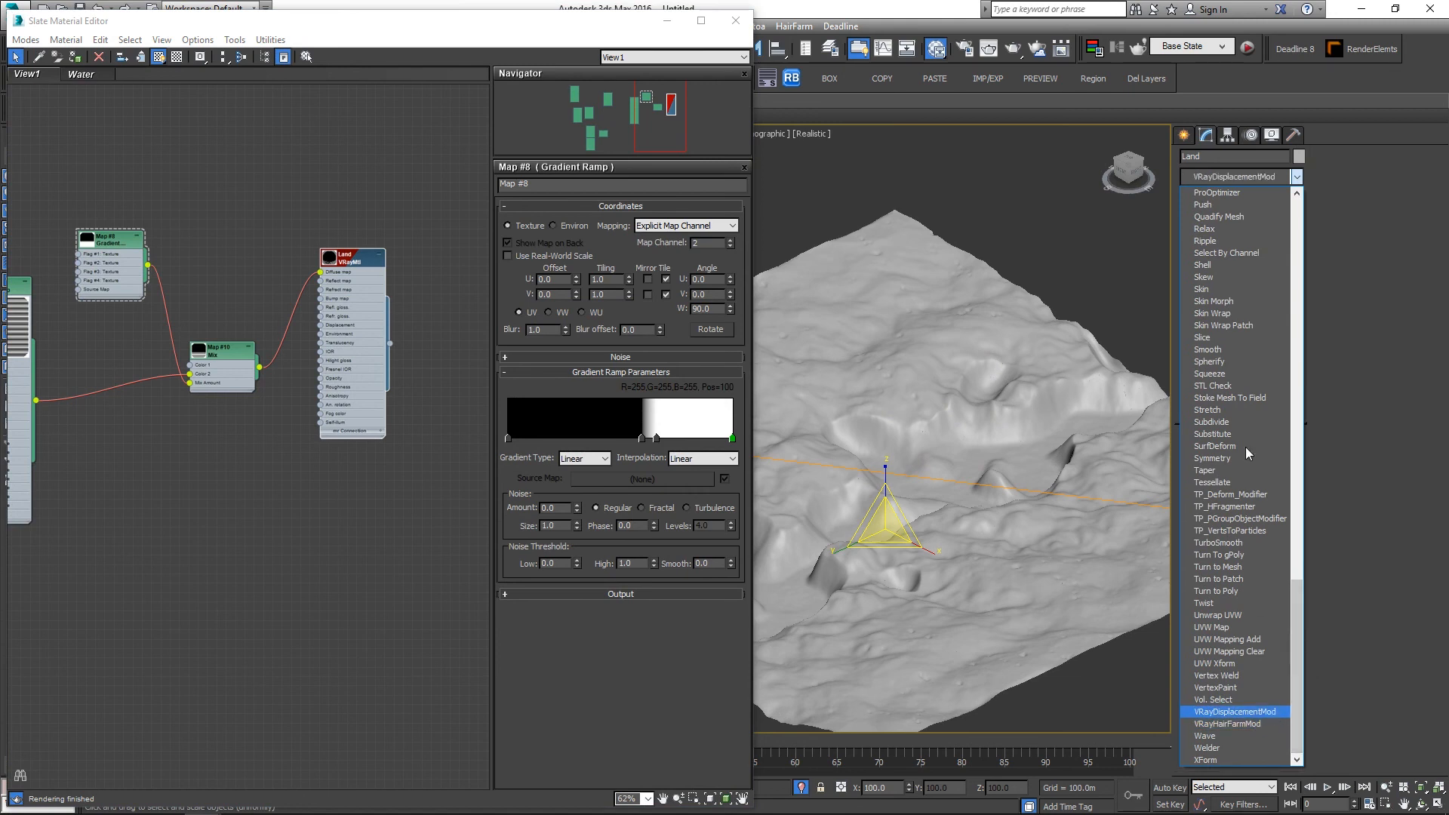
left_click(1274, 711)
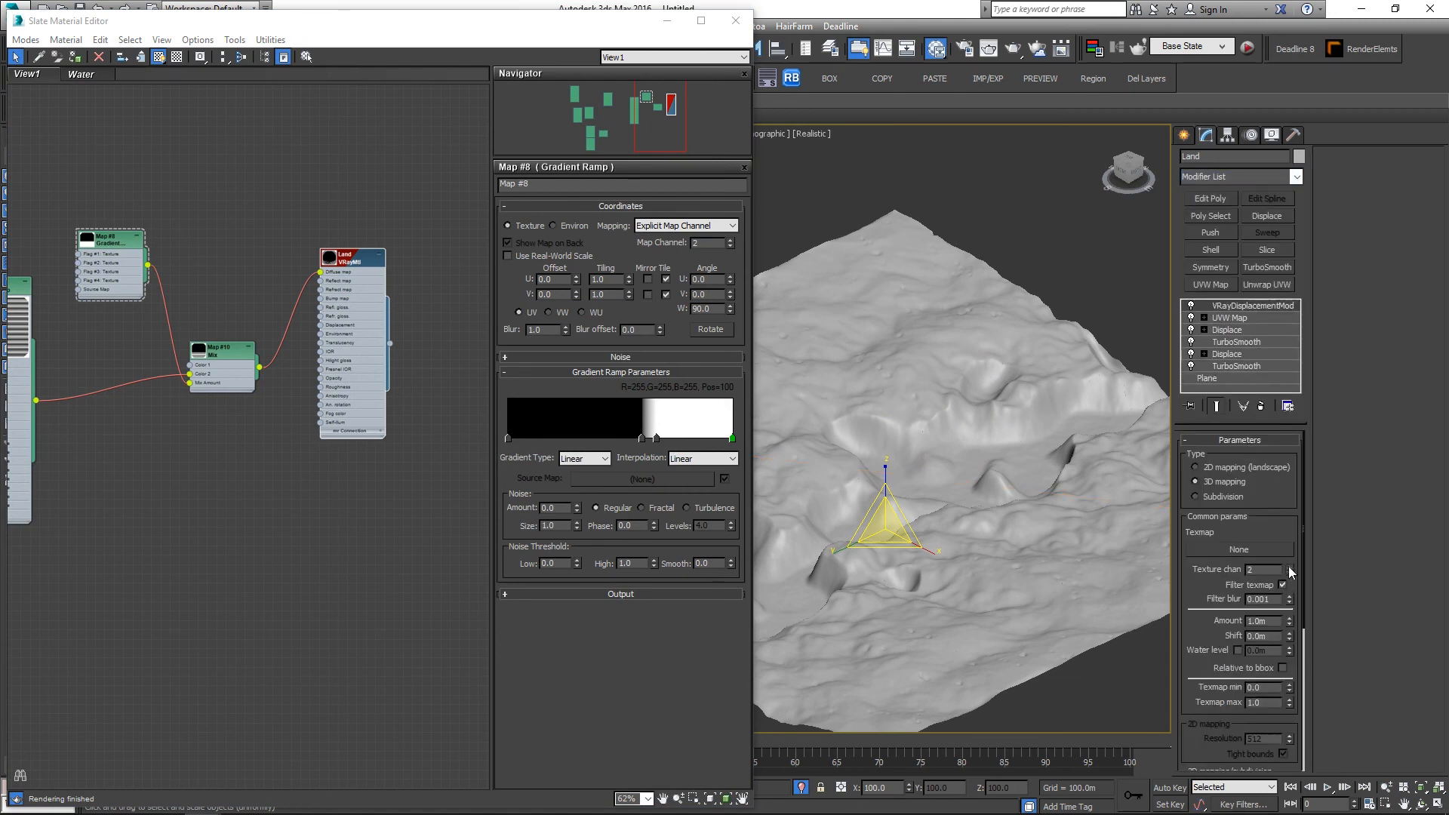
middle_click_drag(1000, 585, 961, 549, "alt")
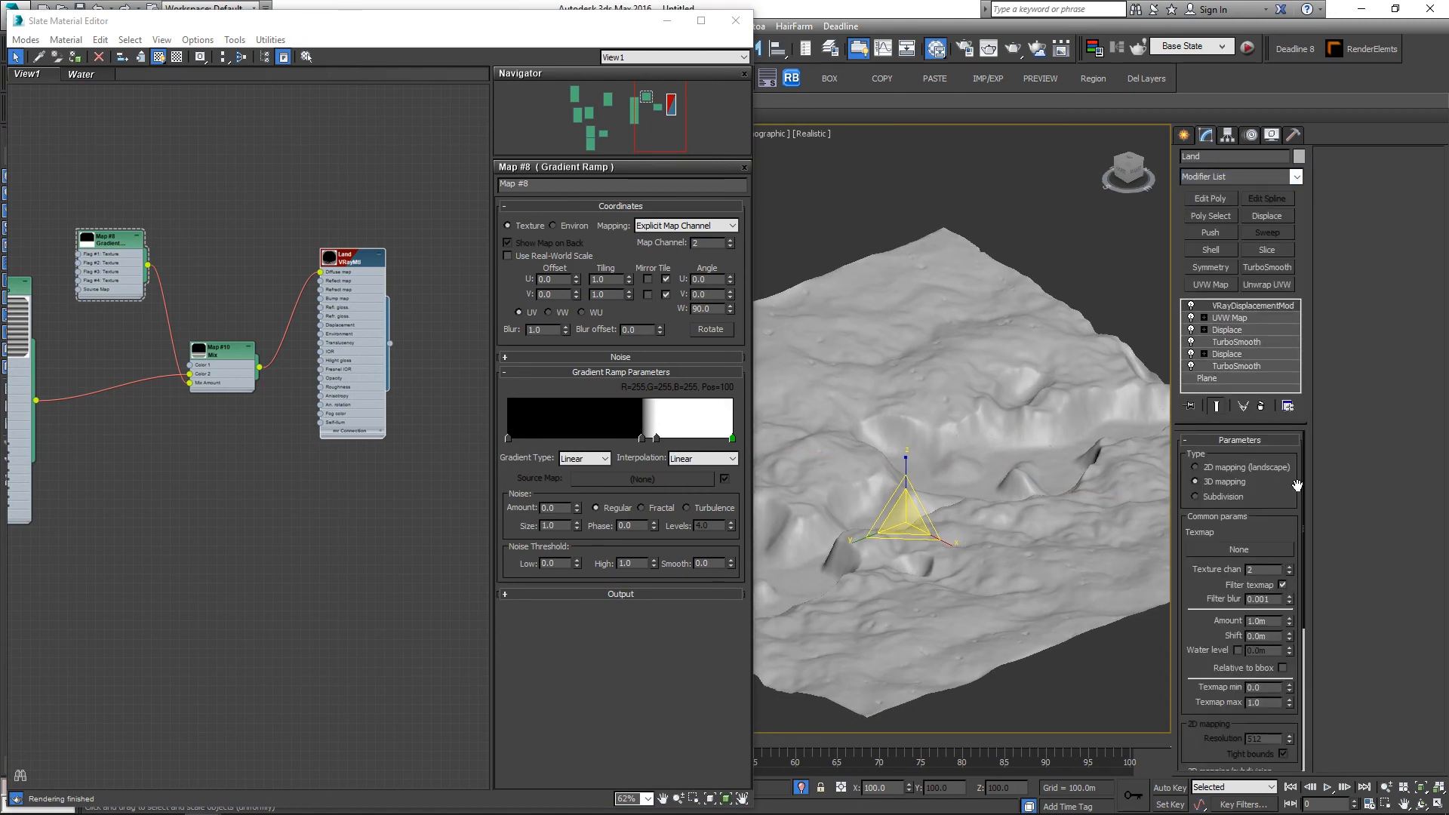
Step: Assign the Mix map as the displacement modifier's texmap, with a displacement amount of 1 m
middle_click_drag(196, 478, 317, 465)
scroll(260, 447, "down", 1)
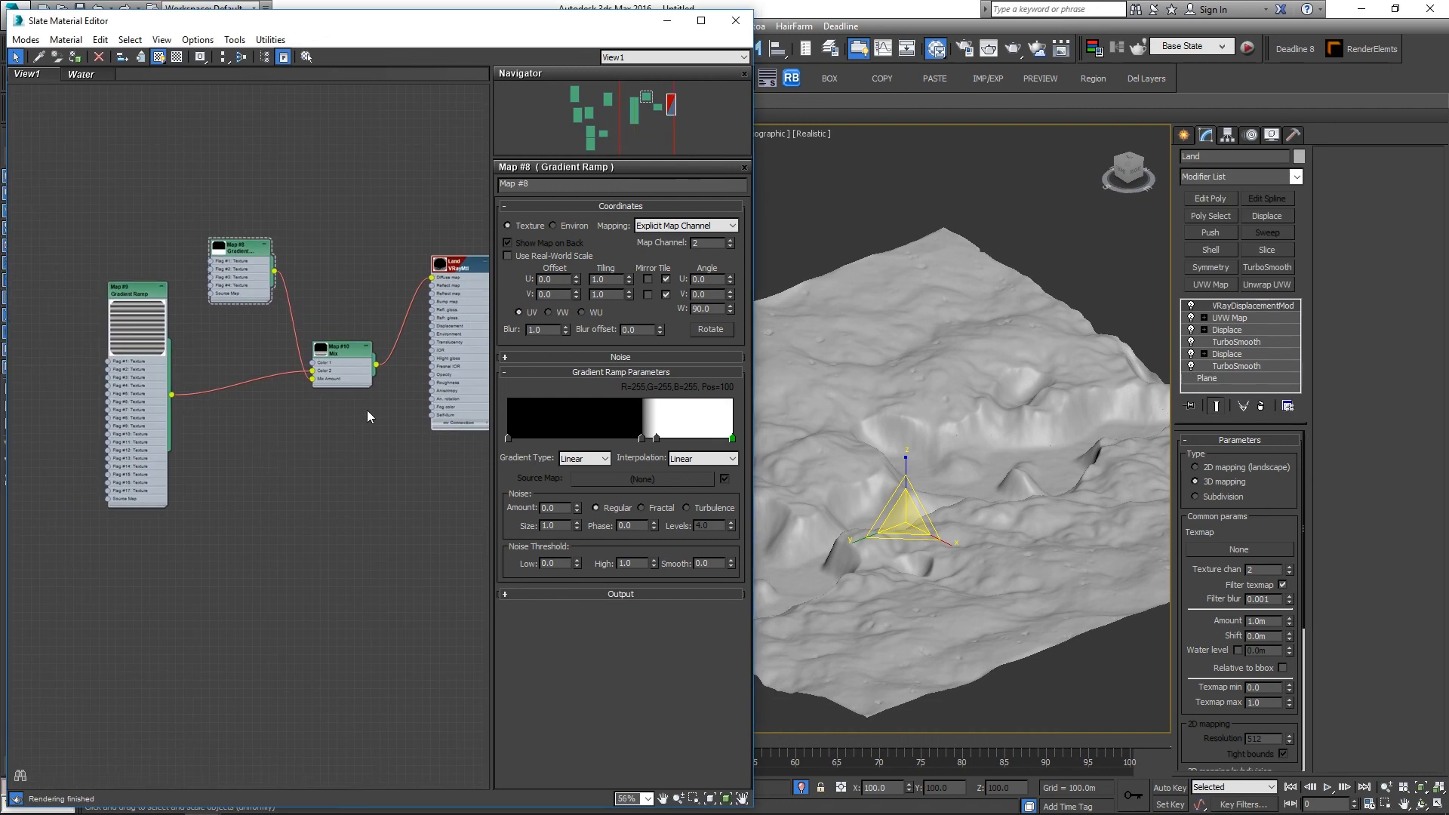
middle_click_drag(377, 384, 278, 369)
left_click_drag(278, 355, 1264, 509)
left_click(671, 456)
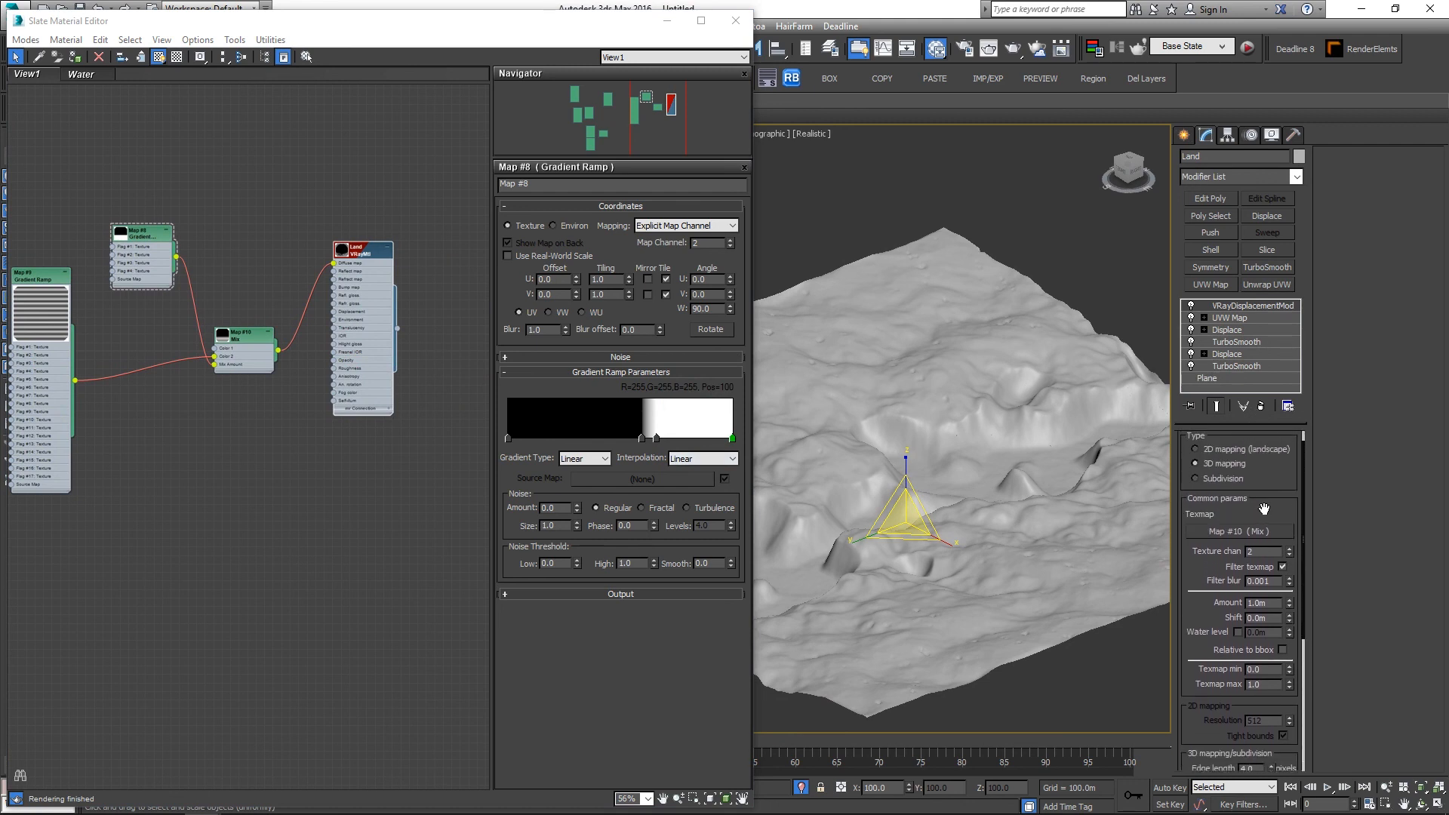
double_click(1260, 603)
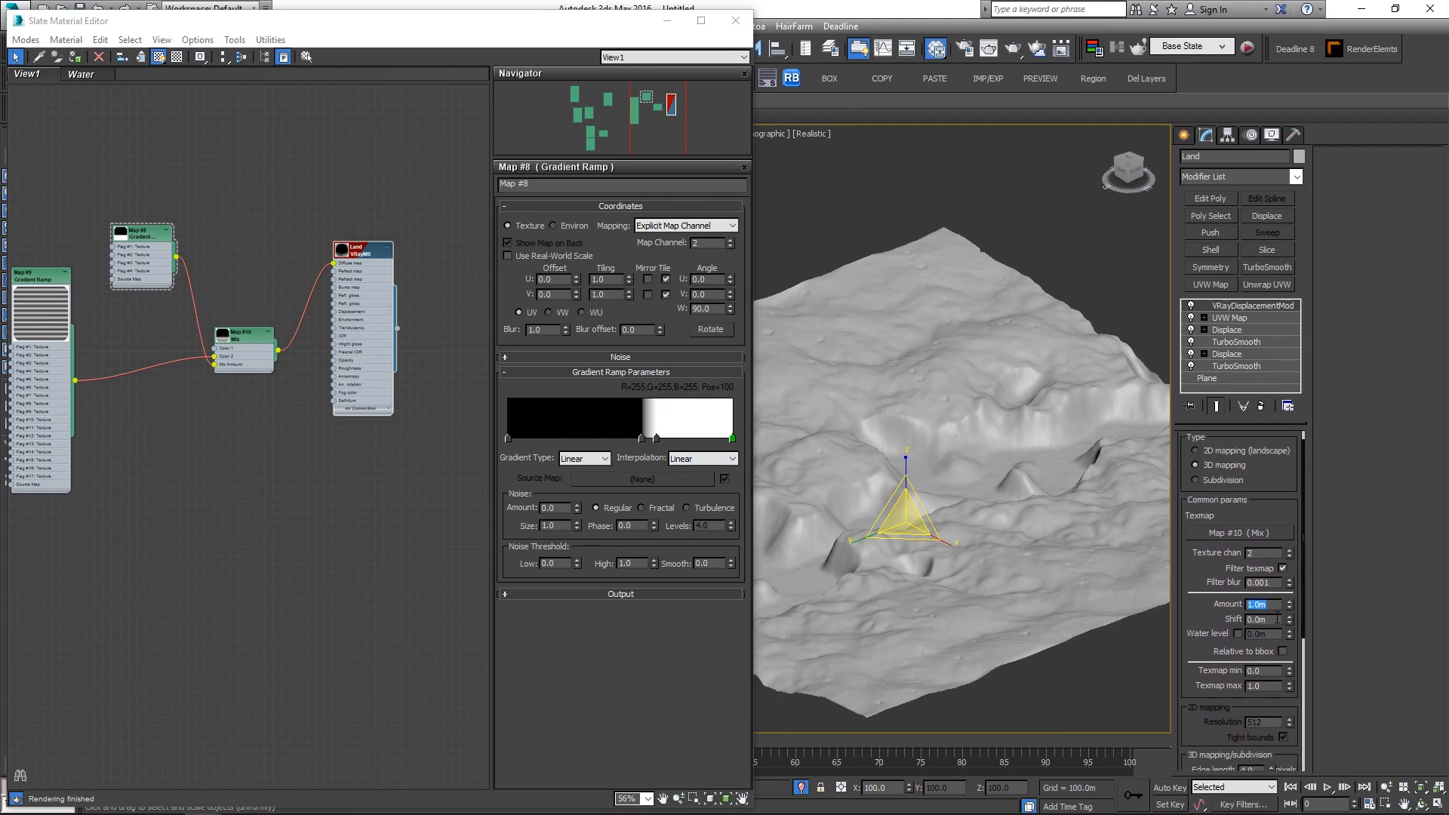
type("2")
key("Return")
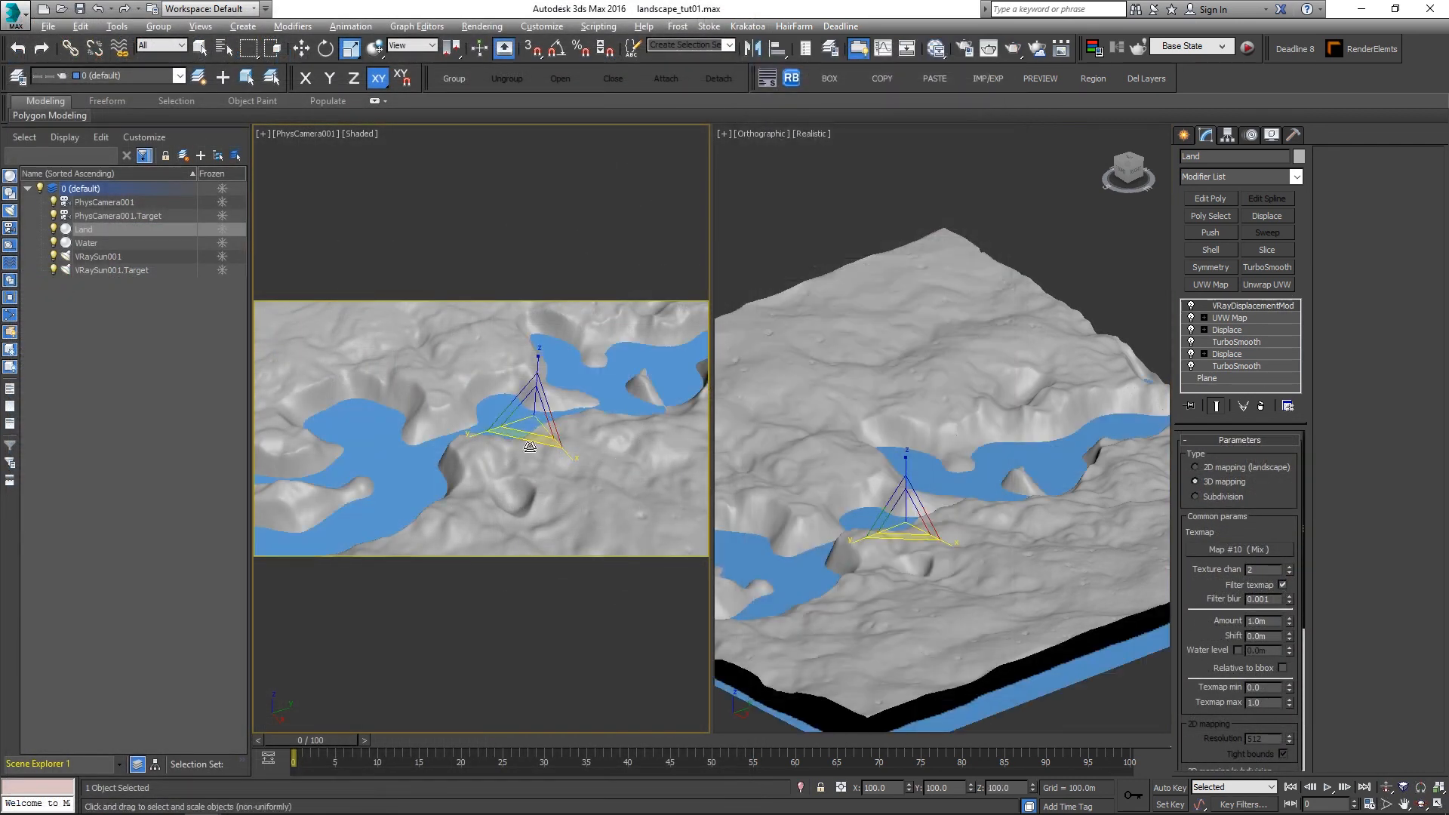
Step: Select the Water plane and darken its VRayMtl's diffuse color to a near-black value of 9
left_click(378, 448)
key("m")
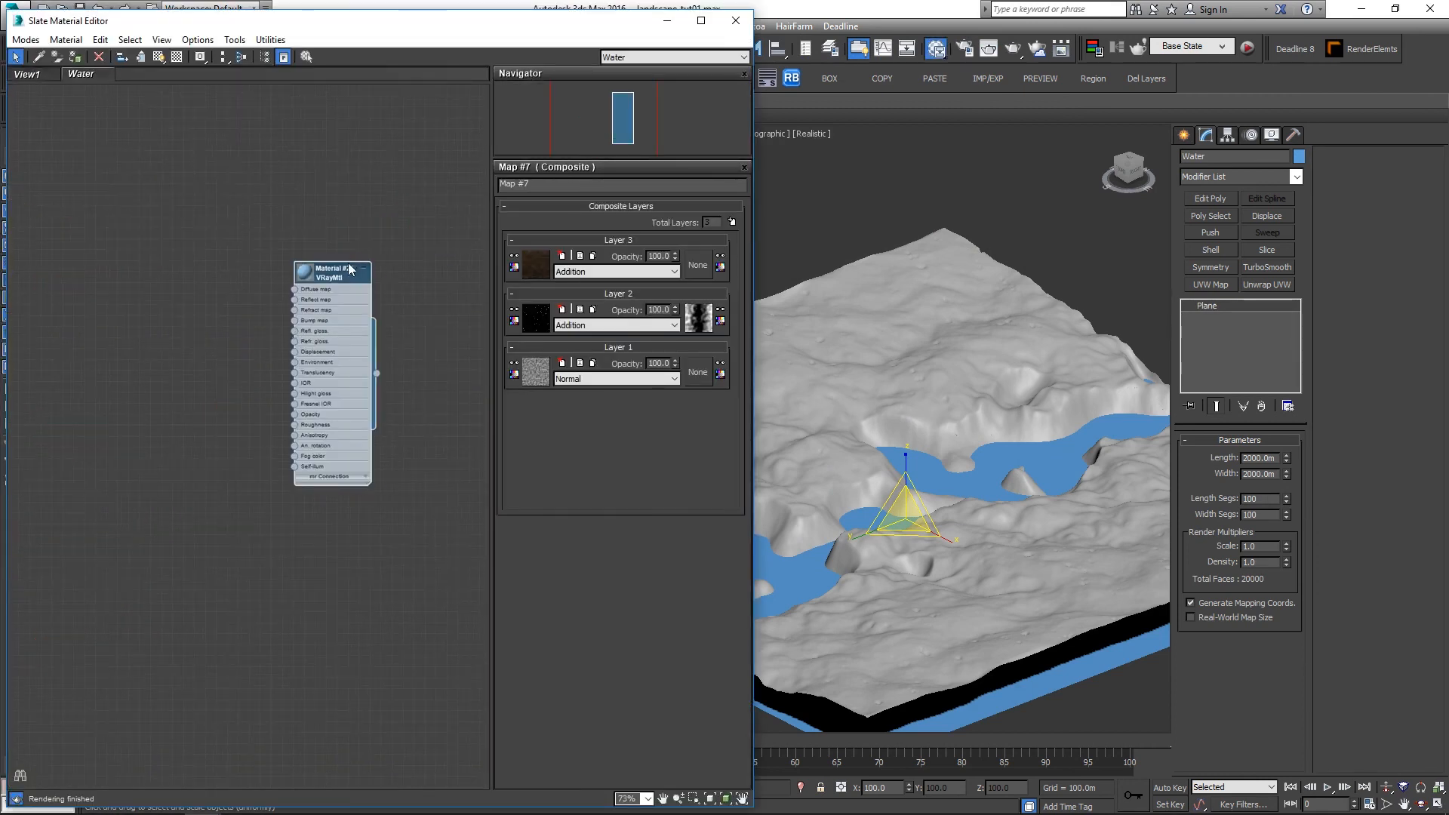
left_click_drag(349, 268, 337, 195)
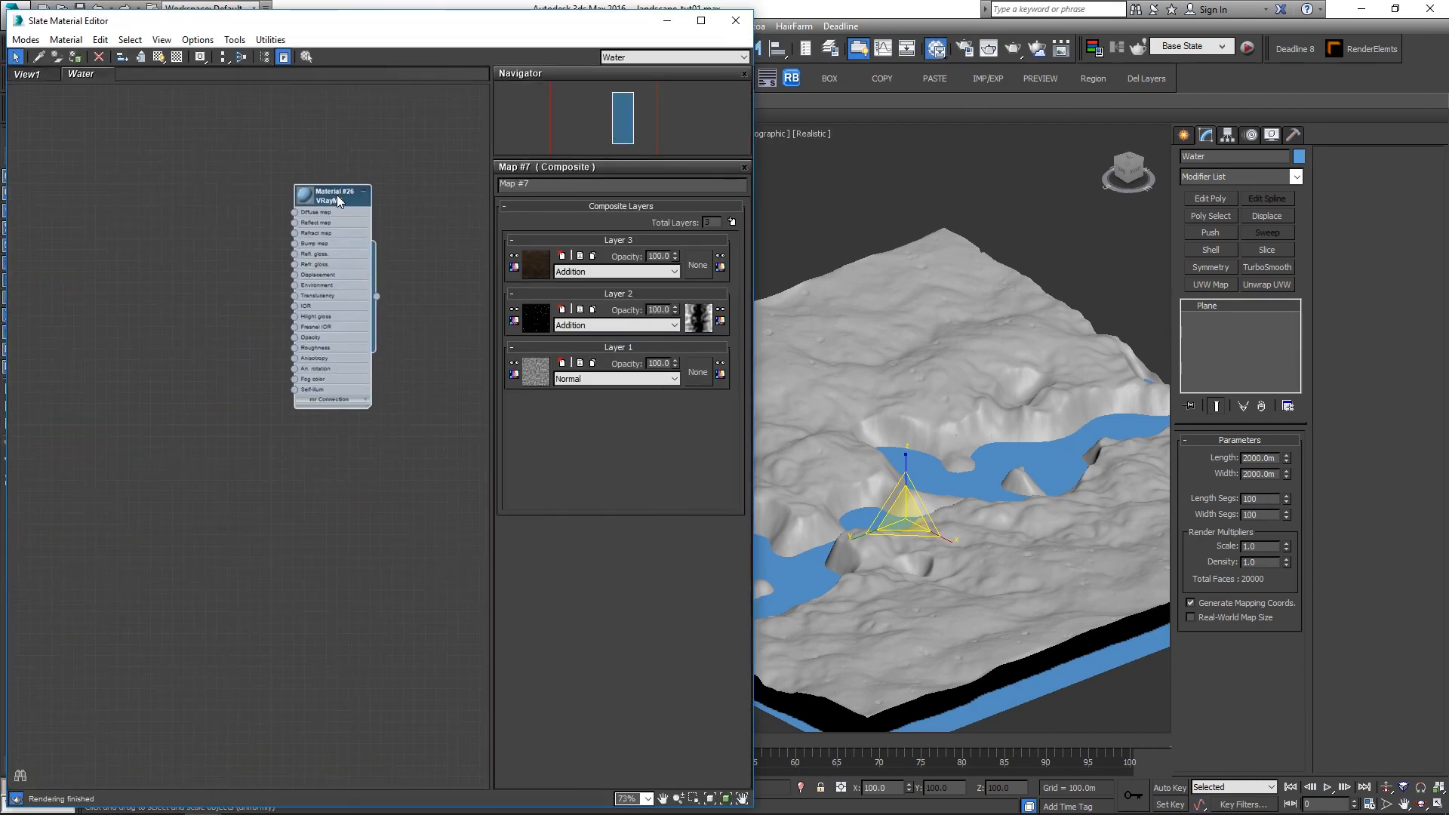
double_click(336, 194)
left_click(582, 222)
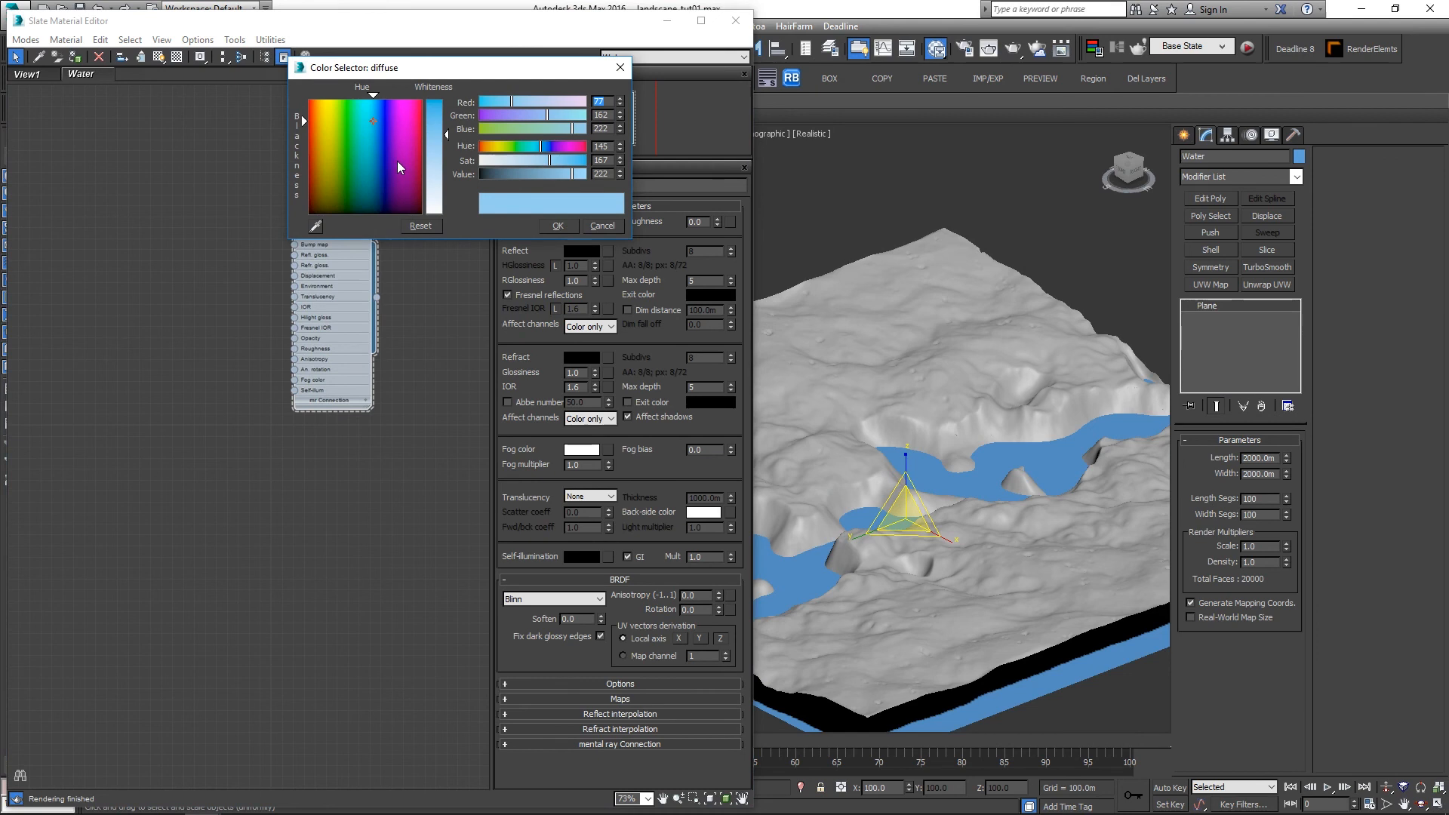
mouse_move(499, 175)
left_mouse_down()
mouse_move(484, 160)
mouse_move(482, 174)
left_mouse_up()
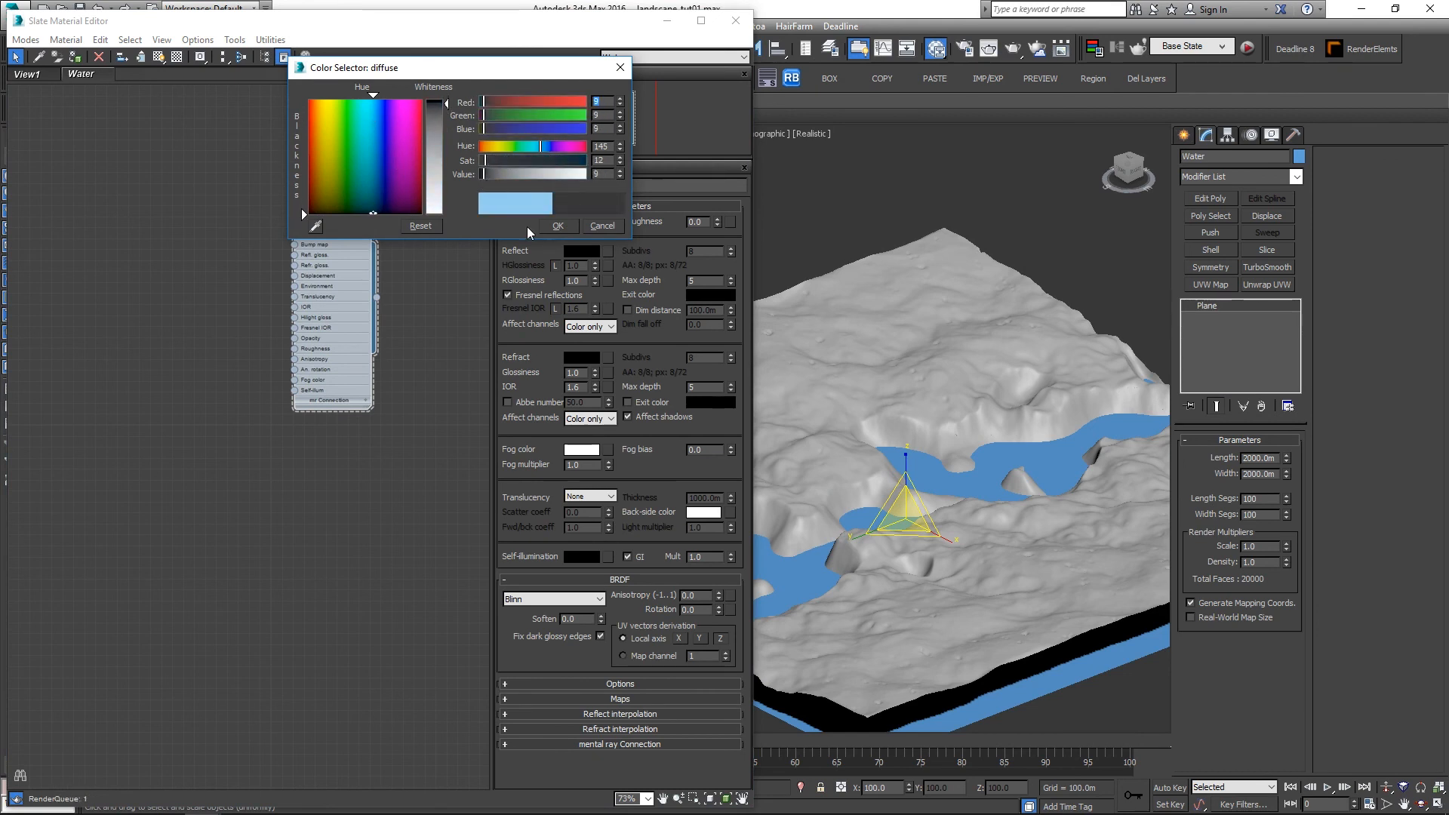
left_click(558, 226)
Step: Set the water material's reflection color to a near-white value of 242
left_click(589, 252)
left_click_drag(434, 147, 440, 213)
left_click(556, 226)
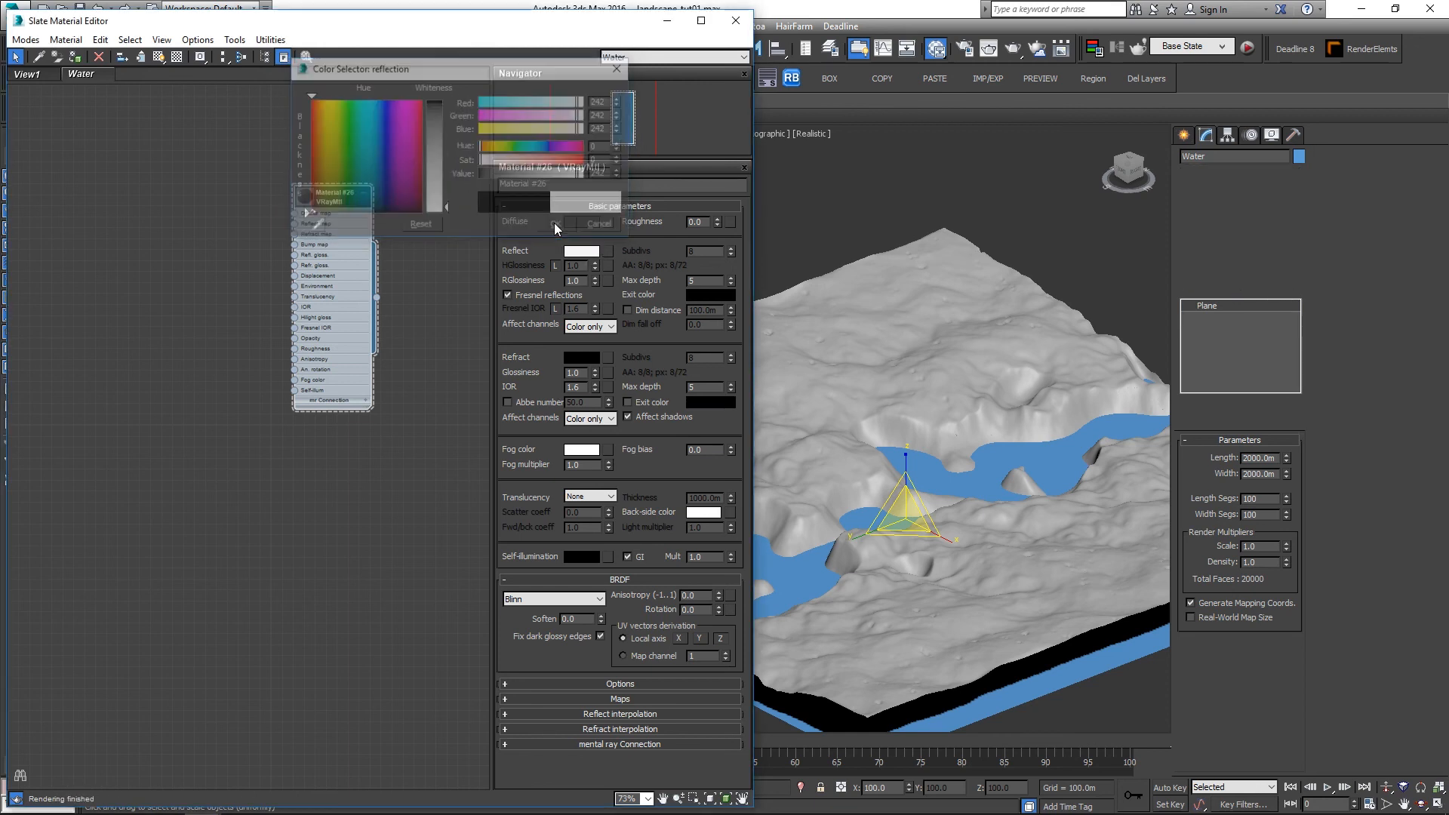
Step: Set the water material's Fresnel IOR to 1.8 and its reflection glossiness to 0.98
left_click(556, 309)
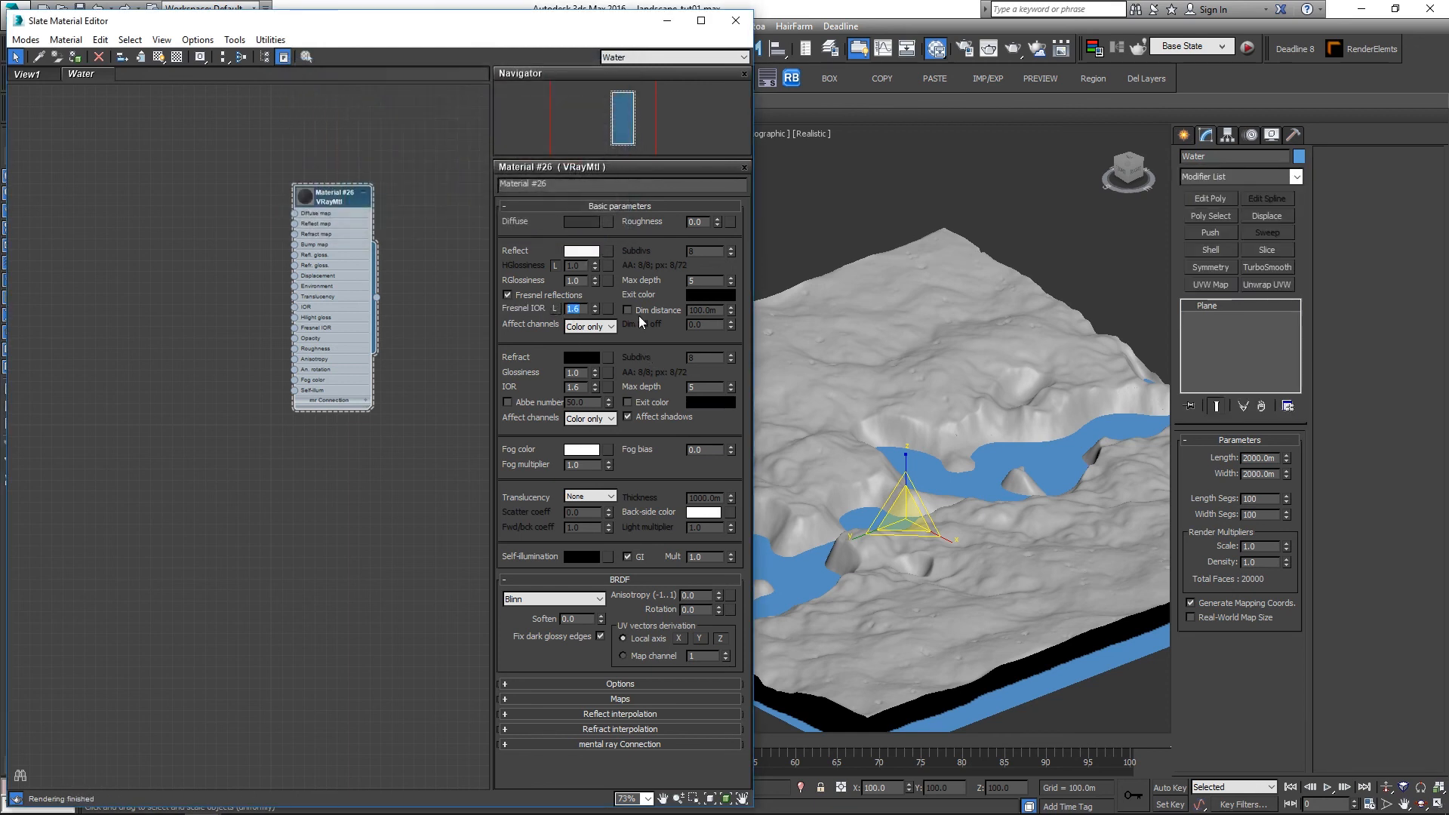
type("1.8")
key("Return")
left_click_drag(584, 281, 546, 292)
Step: Set the water material's refraction IOR to 1.33 and its refraction color to grey with value 138
left_click_drag(586, 388, 540, 413)
type("1.33")
key("Return")
left_click(581, 357)
left_click(449, 164)
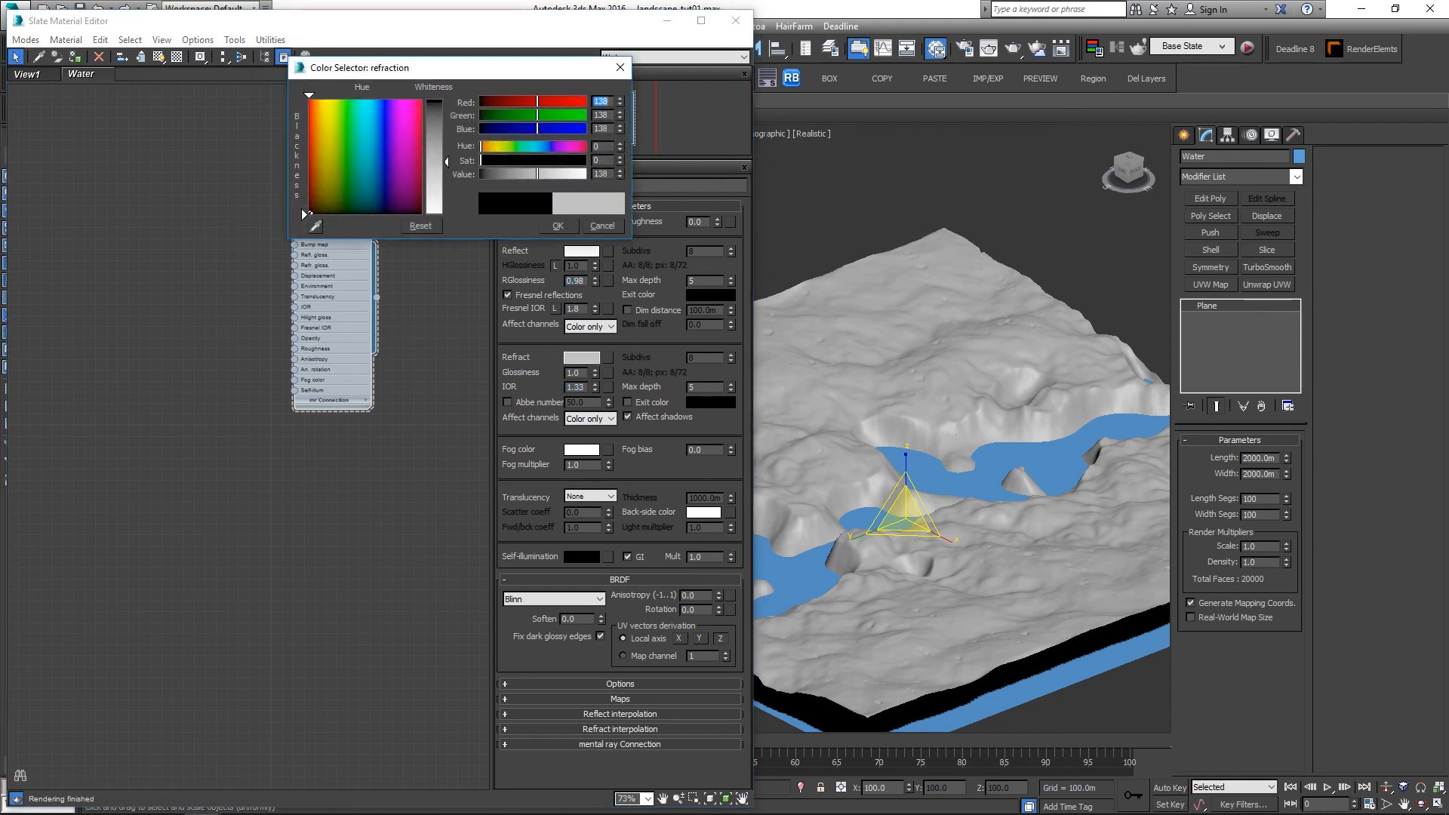
left_click(555, 228)
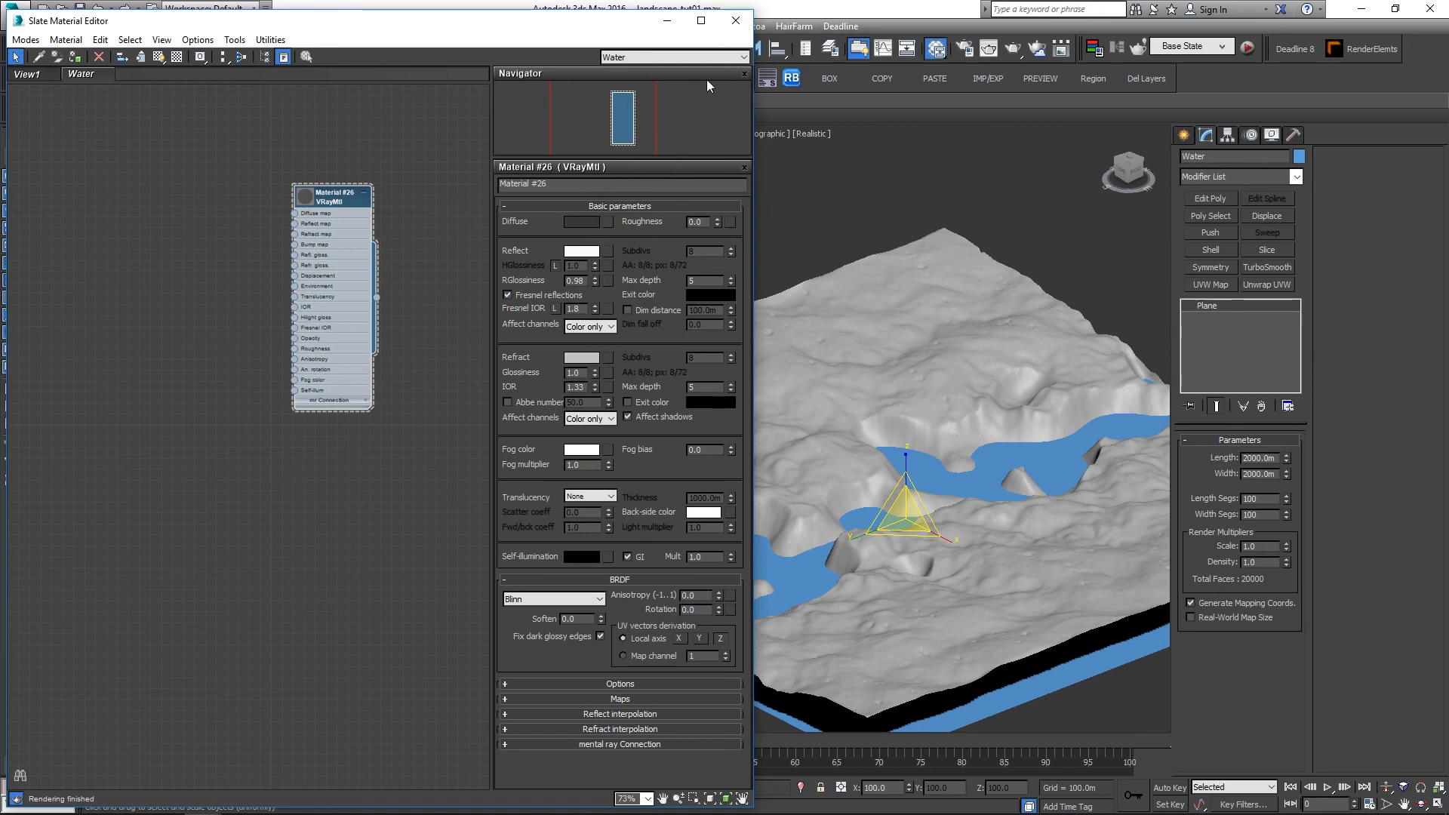
Step: Close the material editor and render the camera view with the new water material
left_click(736, 20)
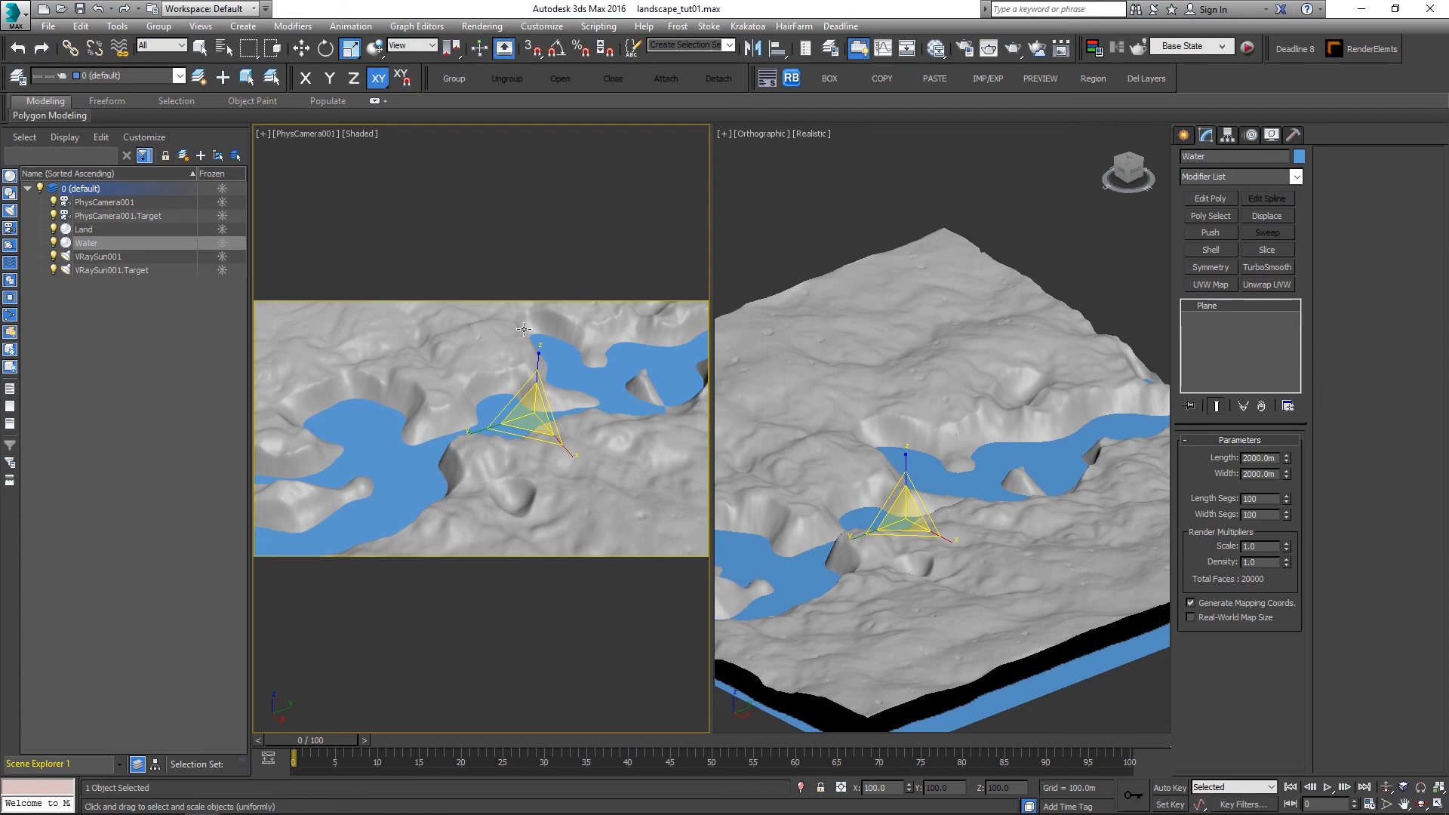
key("shift+q")
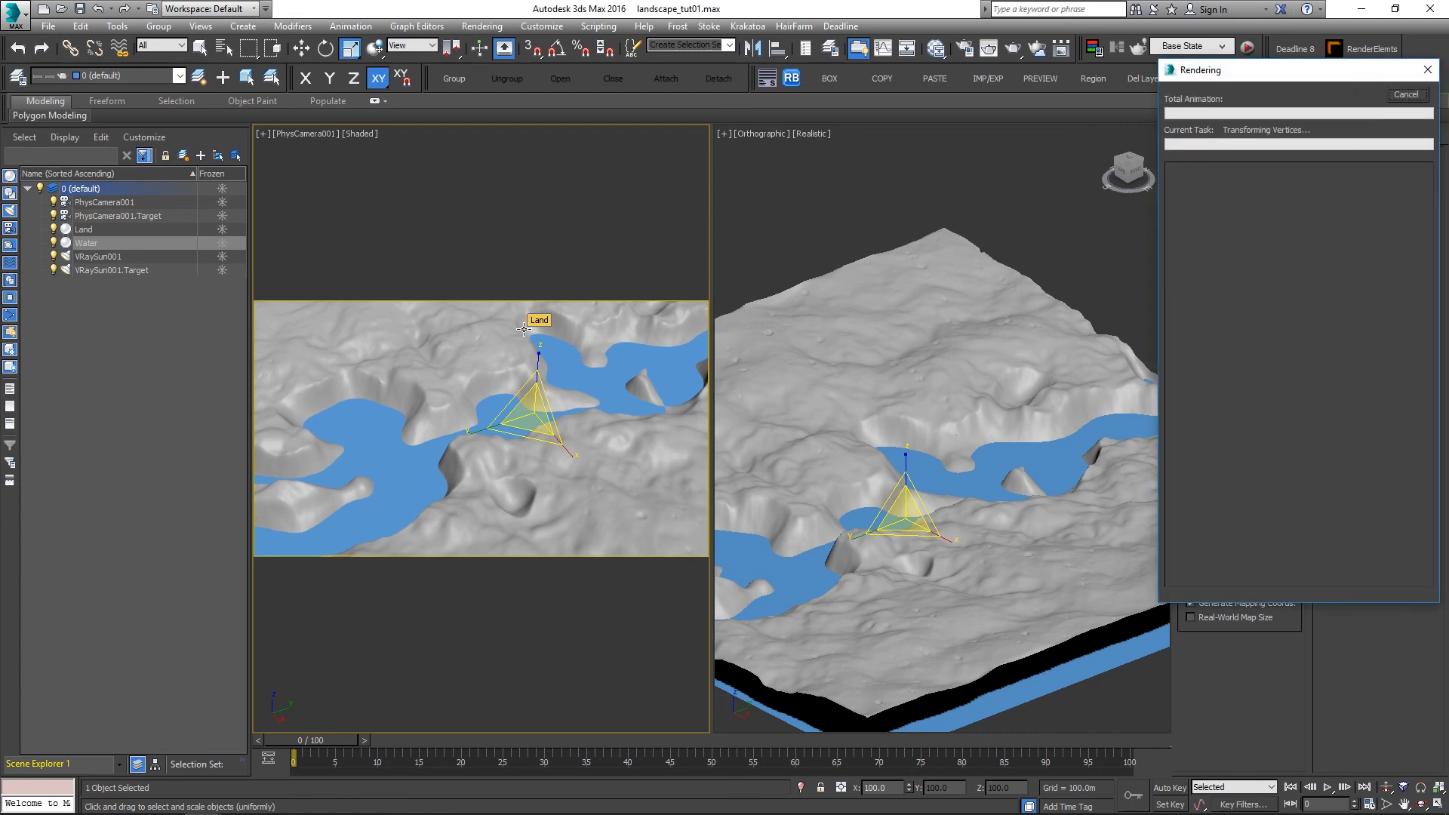